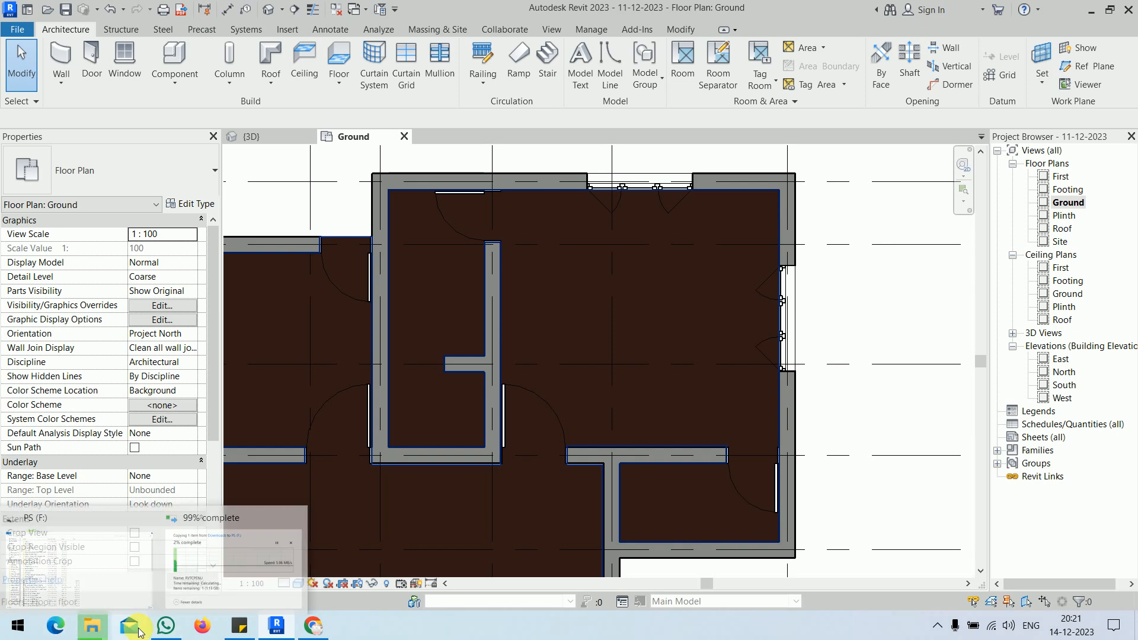
- Switch to File Explorer and open RevitArchitectureWorkbook from the Lectures folder to examine the ground floor interior layout
{"action": "mouse_move", "coordinate": [92, 627]}
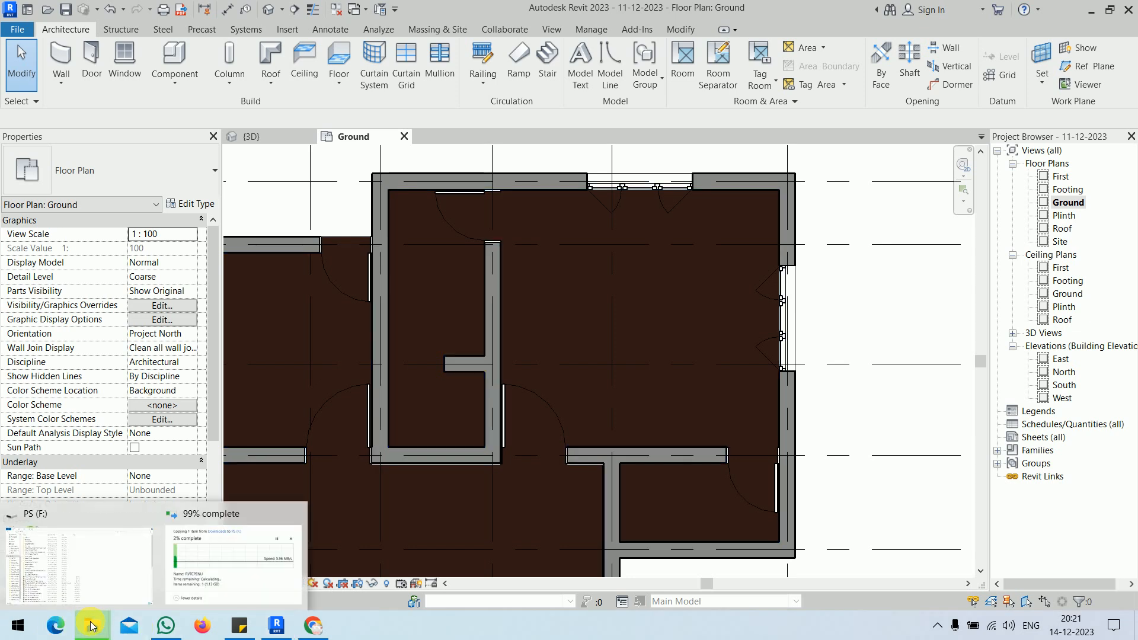
{"action": "left_click", "coordinate": [91, 537]}
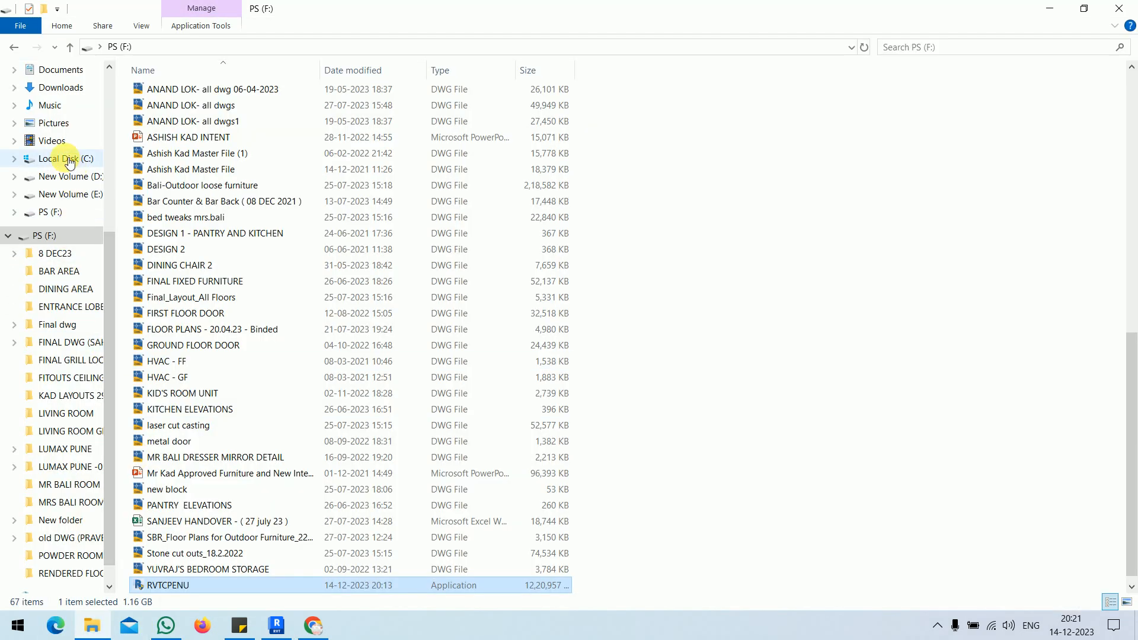
{"action": "scroll", "coordinate": [65, 193], "scroll_direction": "up", "scroll_amount": 5}
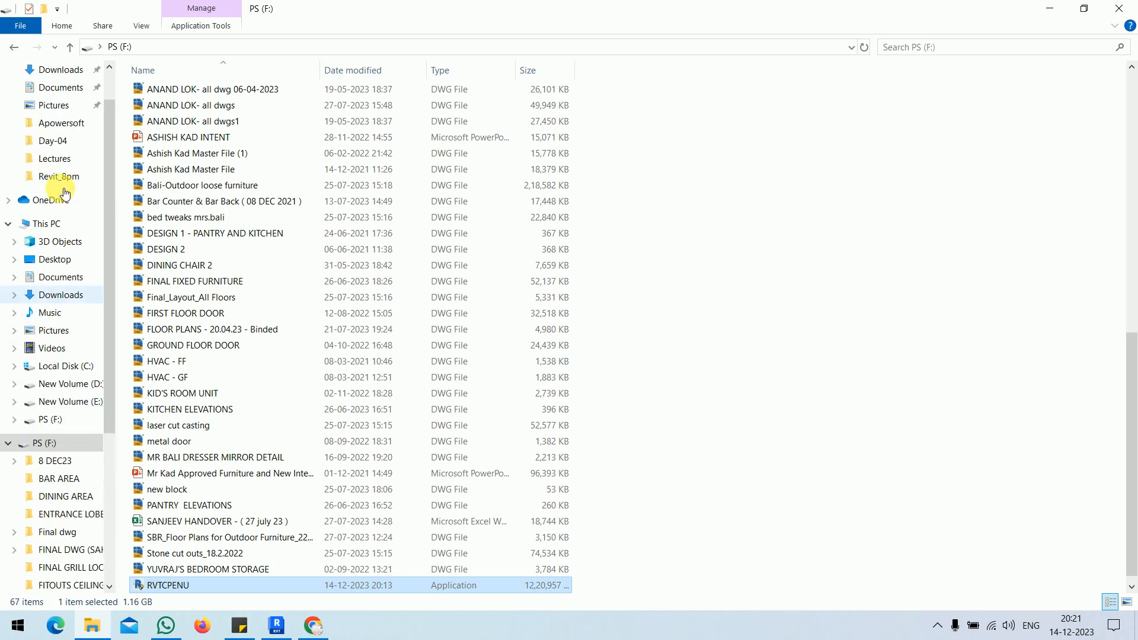
{"action": "left_click", "coordinate": [66, 206]}
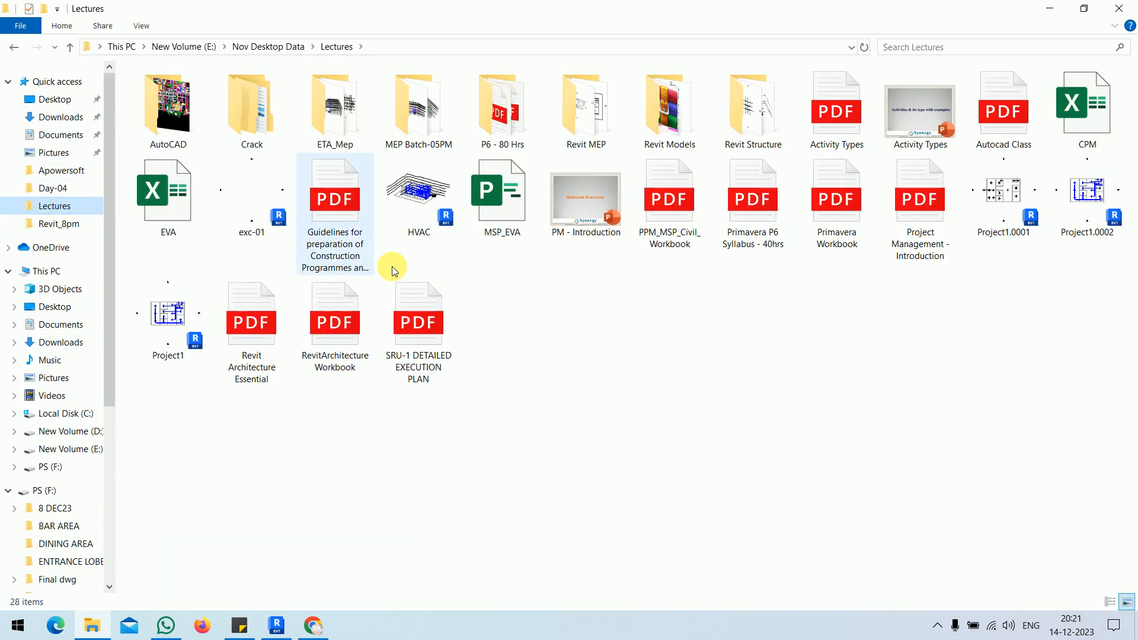
{"action": "double_click", "coordinate": [335, 342]}
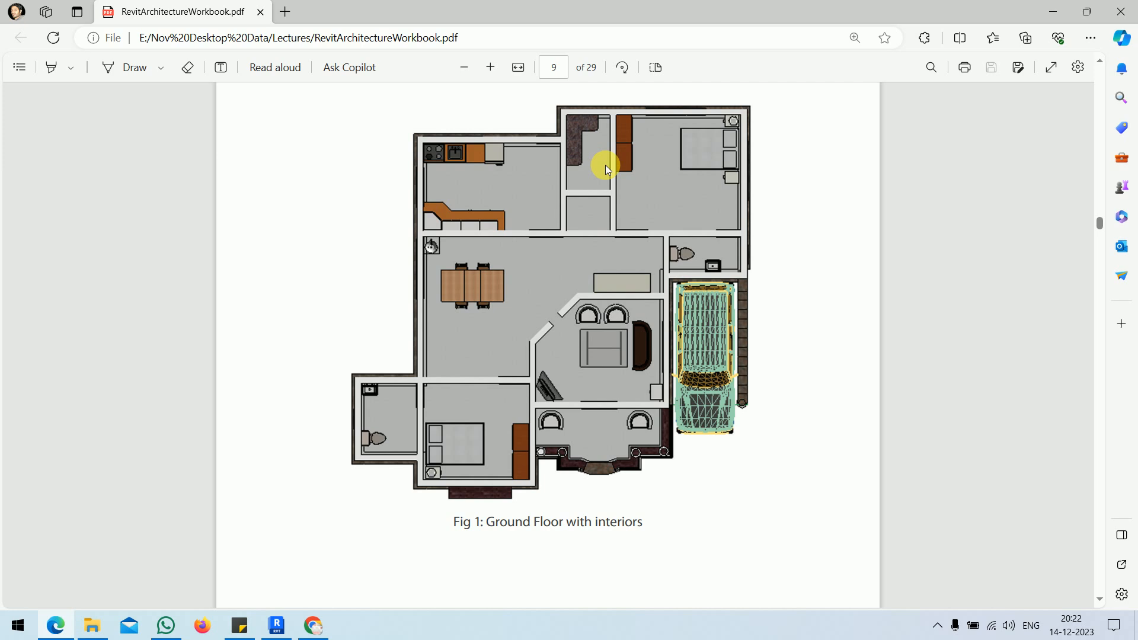
- Return to Revit, start the Component command on the Ground floor plan and review the component types already loaded
{"action": "left_click", "coordinate": [277, 625]}
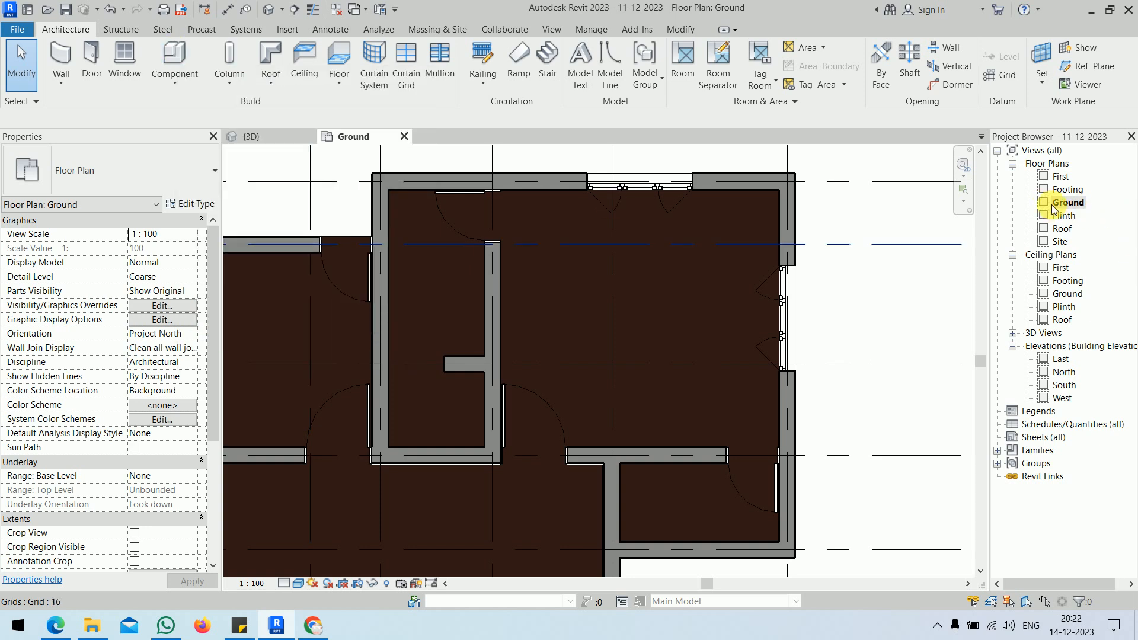
{"action": "left_click", "coordinate": [186, 61]}
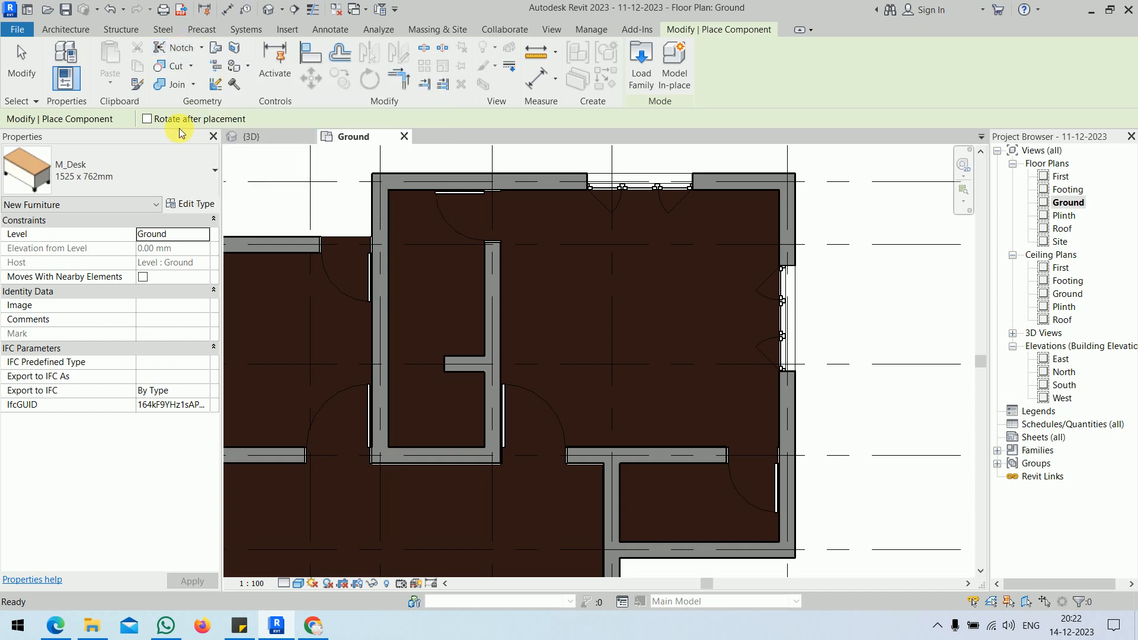
{"action": "left_click", "coordinate": [174, 172]}
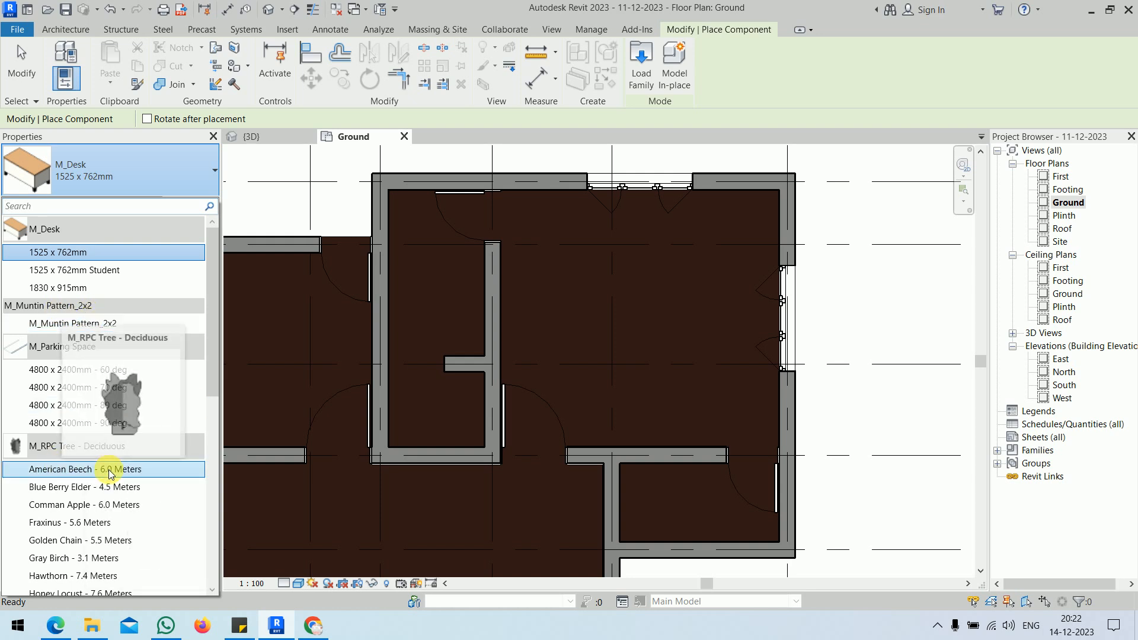
{"action": "scroll", "coordinate": [113, 471], "scroll_direction": "down", "scroll_amount": 6}
{"action": "scroll", "coordinate": [113, 471], "scroll_direction": "up", "scroll_amount": 5}
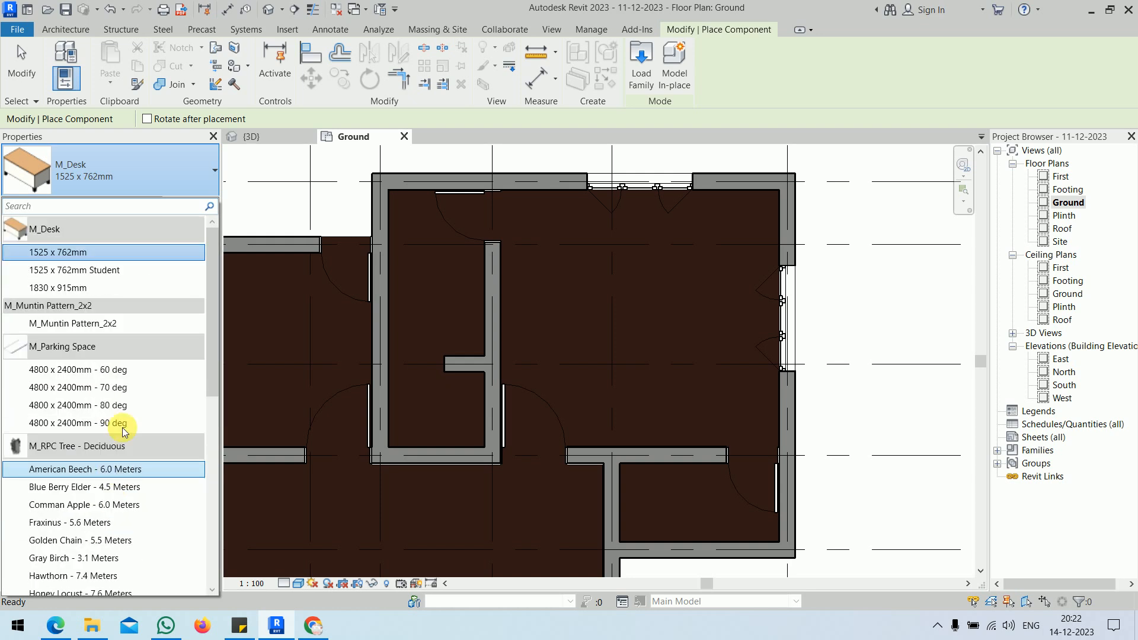
{"action": "left_click", "coordinate": [153, 173]}
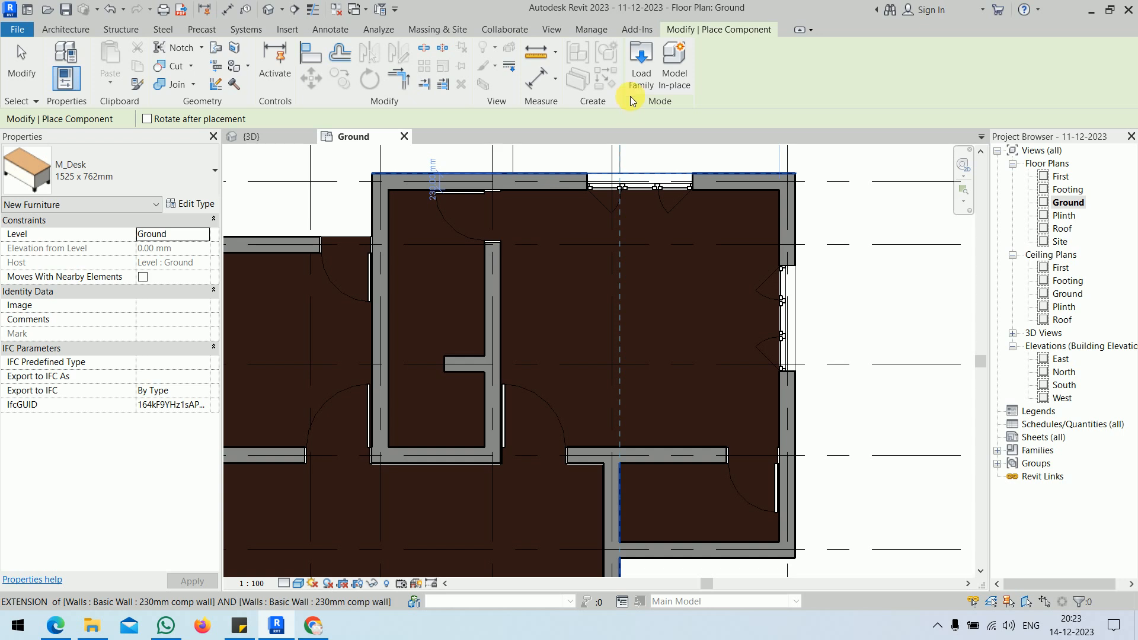
- Start loading a family and browse the Beds folder in the US Furniture library with large icons
{"action": "left_click", "coordinate": [644, 75]}
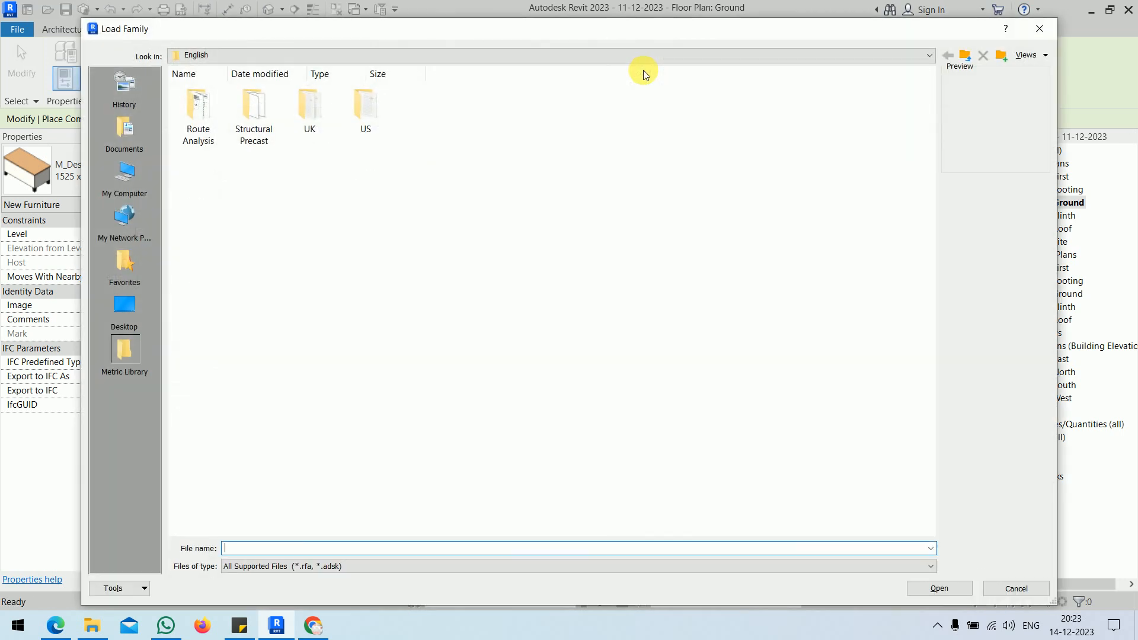
{"action": "left_click", "coordinate": [383, 112]}
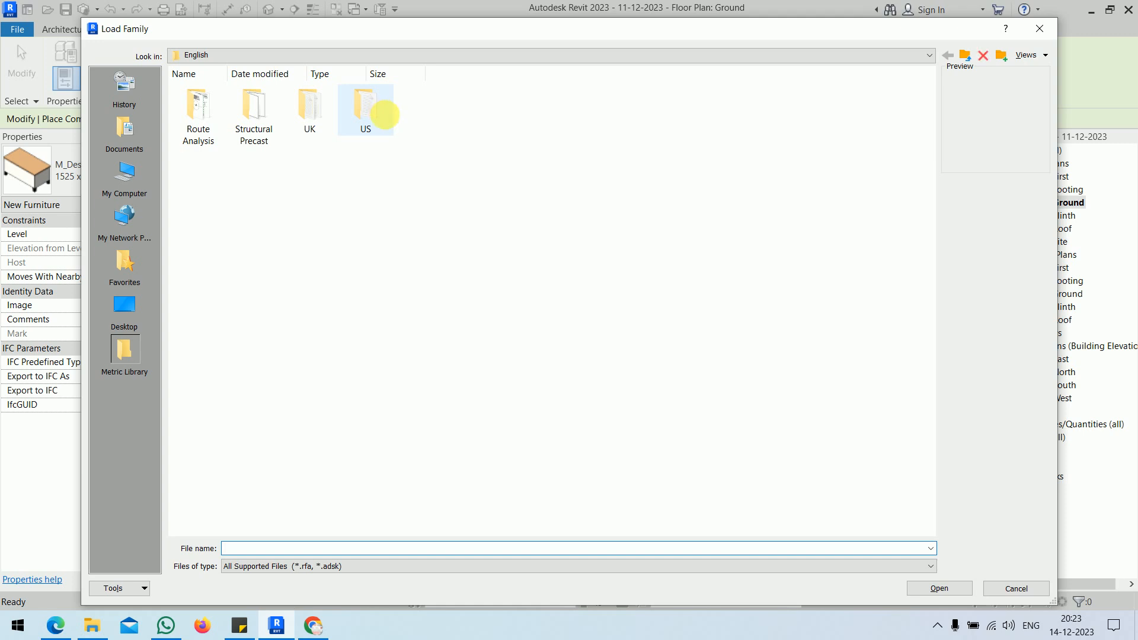
{"action": "double_click", "coordinate": [386, 115]}
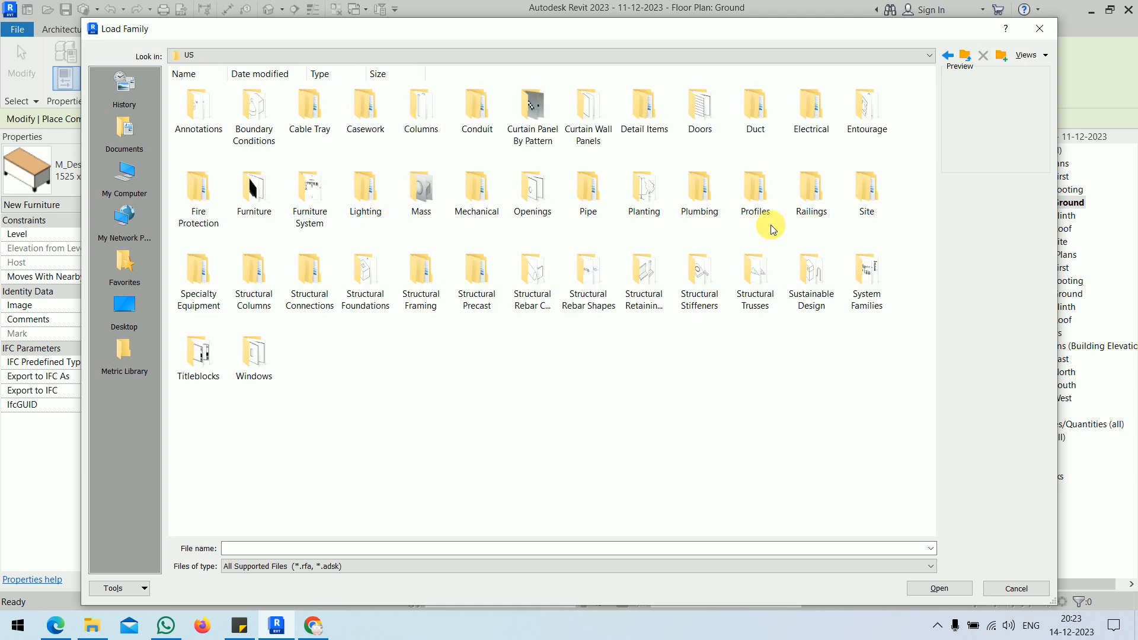
{"action": "double_click", "coordinate": [258, 204]}
{"action": "left_click", "coordinate": [198, 130]}
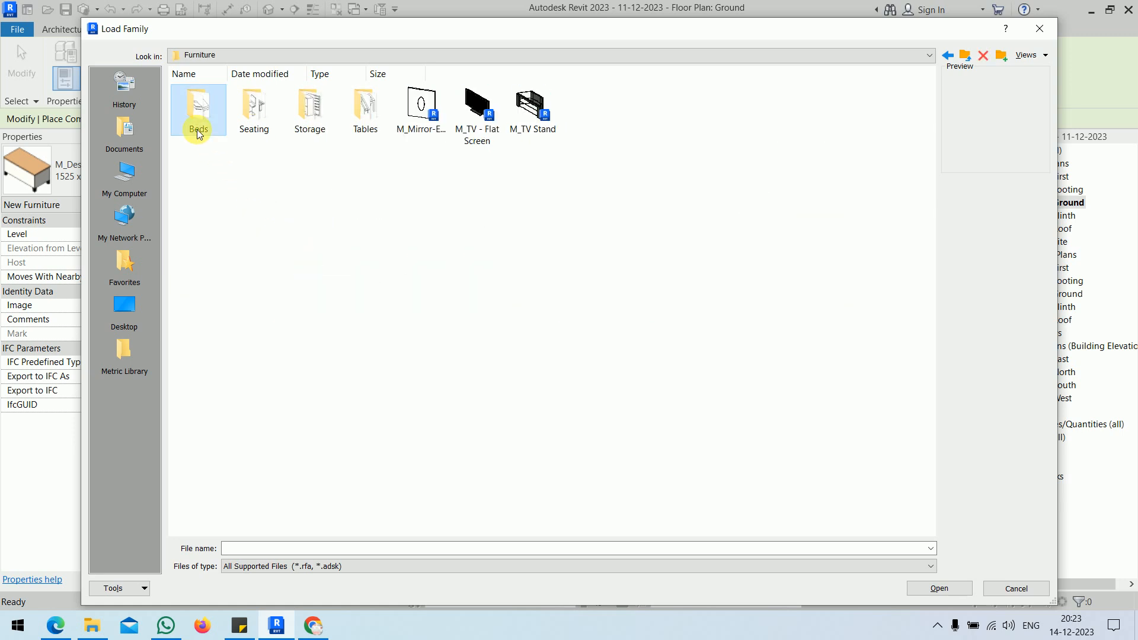
{"action": "double_click", "coordinate": [196, 129]}
{"action": "right_click", "coordinate": [249, 194]}
{"action": "mouse_move", "coordinate": [359, 207]}
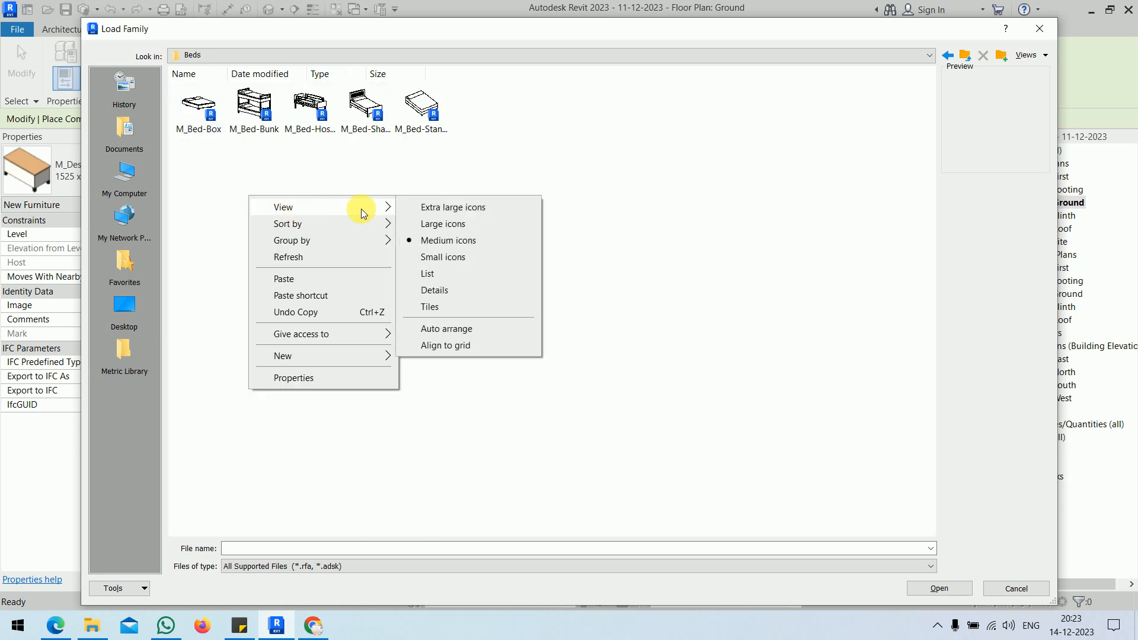
{"action": "left_click", "coordinate": [457, 224]}
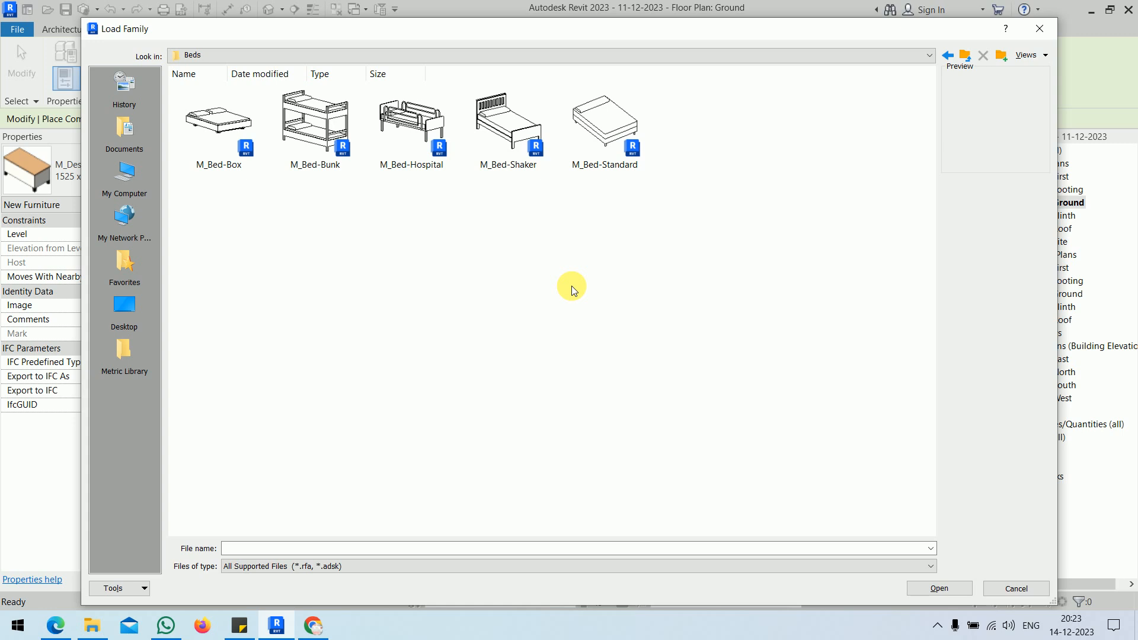
- Load the Furniture_Bed_2 family from the Beds folder of the UK Furniture library and leave the placement command
{"action": "left_click", "coordinate": [964, 57]}
{"action": "left_click", "coordinate": [963, 57]}
{"action": "left_click", "coordinate": [964, 59]}
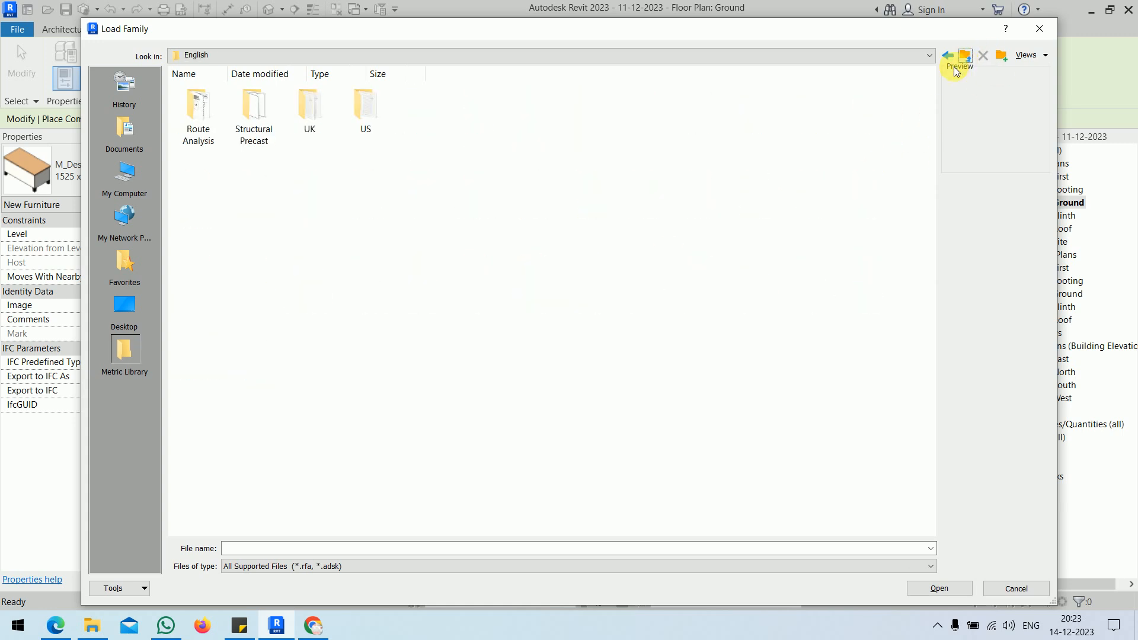
{"action": "double_click", "coordinate": [312, 127]}
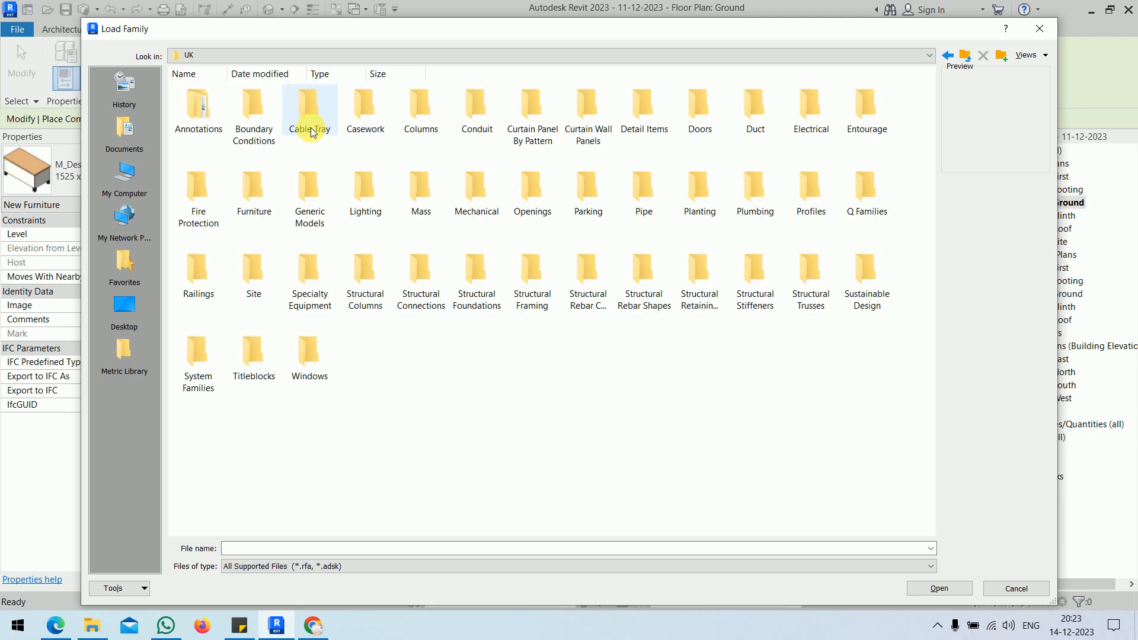
{"action": "double_click", "coordinate": [258, 213]}
{"action": "double_click", "coordinate": [208, 123]}
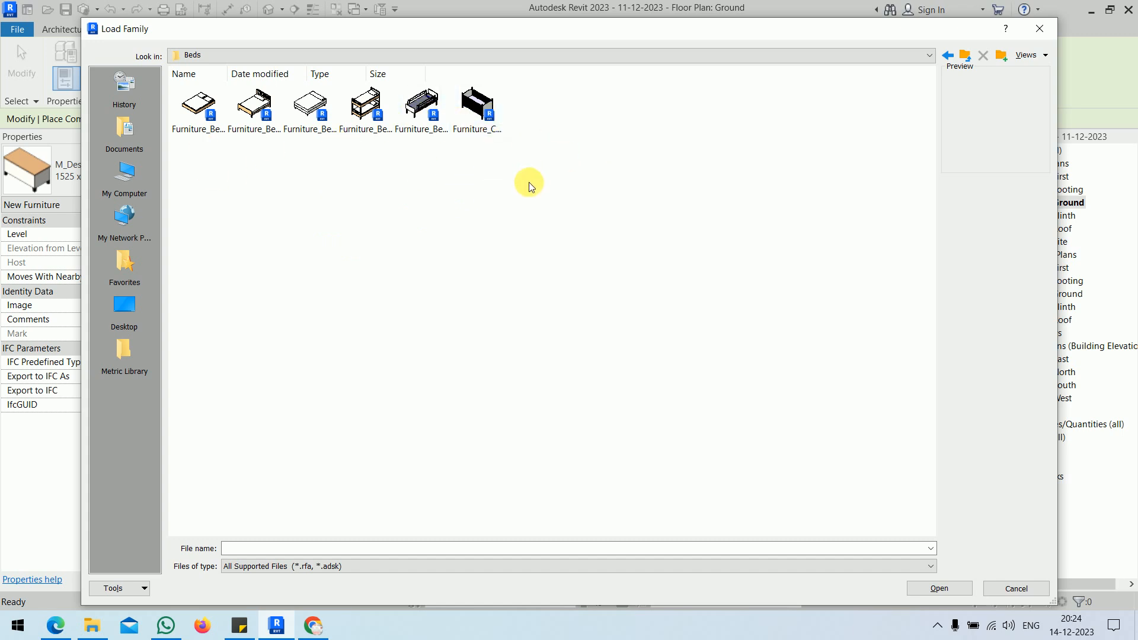
{"action": "left_click", "coordinate": [309, 108]}
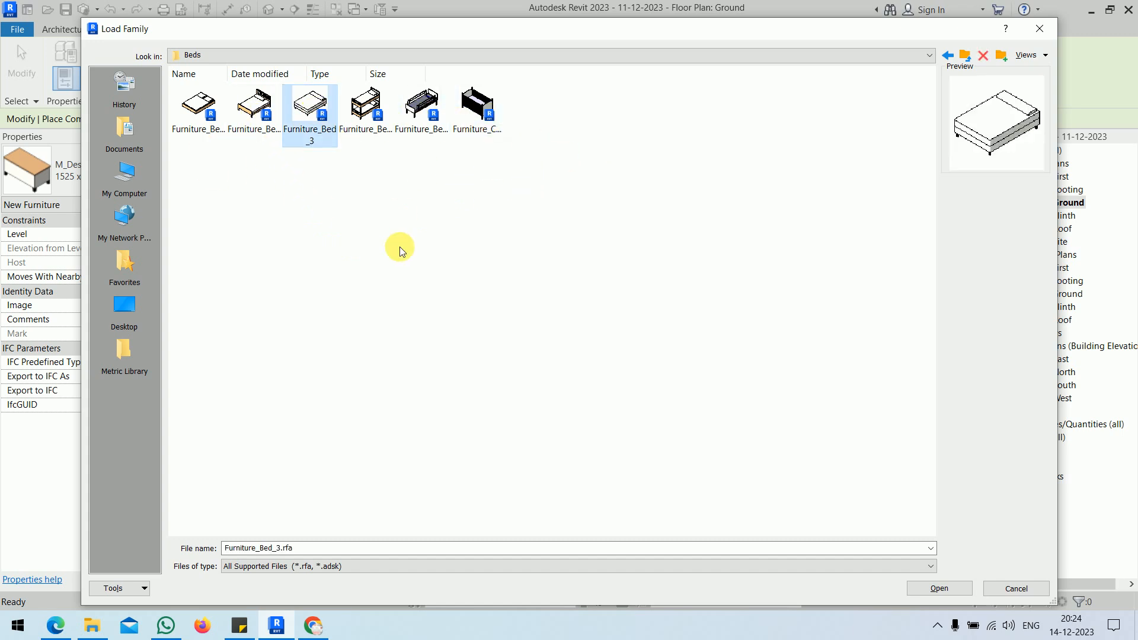
{"action": "left_click", "coordinate": [256, 116]}
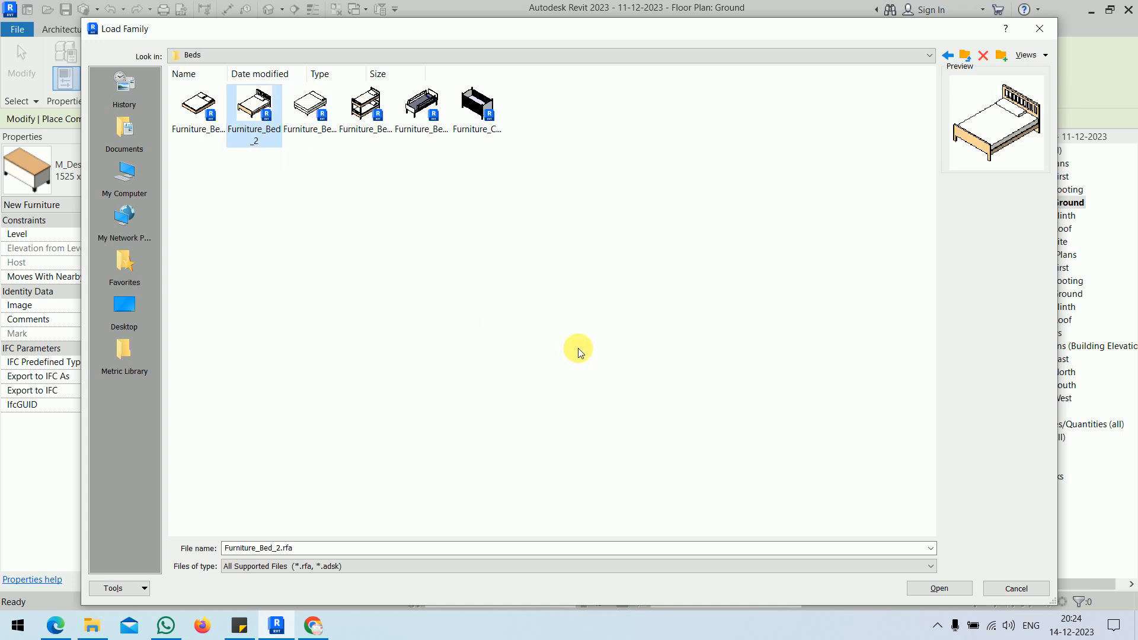
{"action": "left_click", "coordinate": [942, 588]}
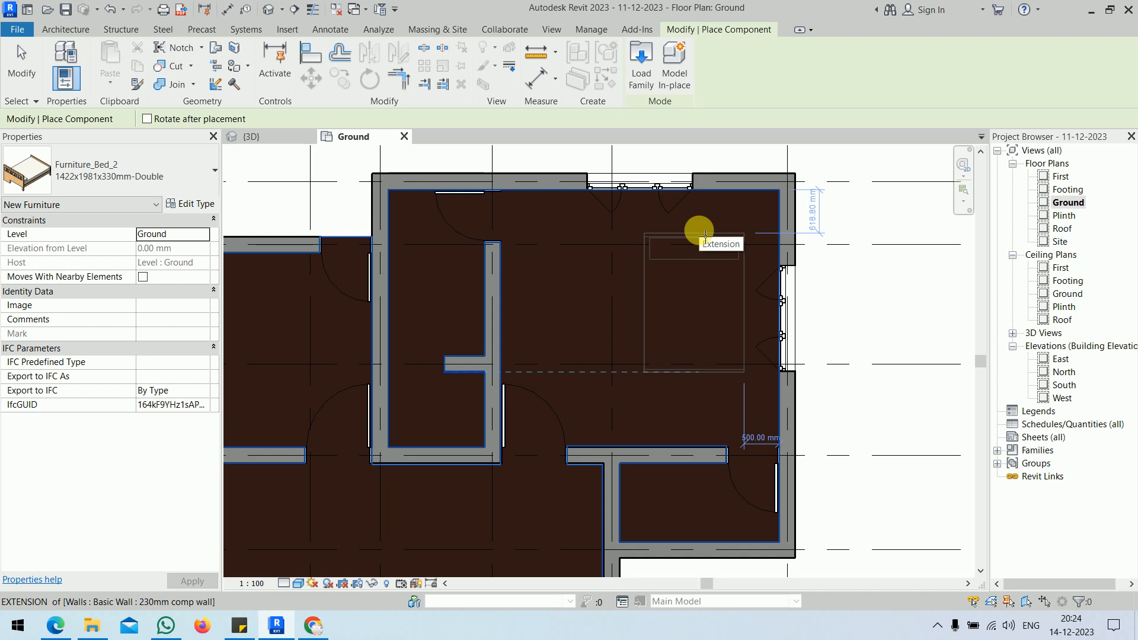
{"action": "key", "text": "Escape"}
{"action": "key", "text": "Escape"}
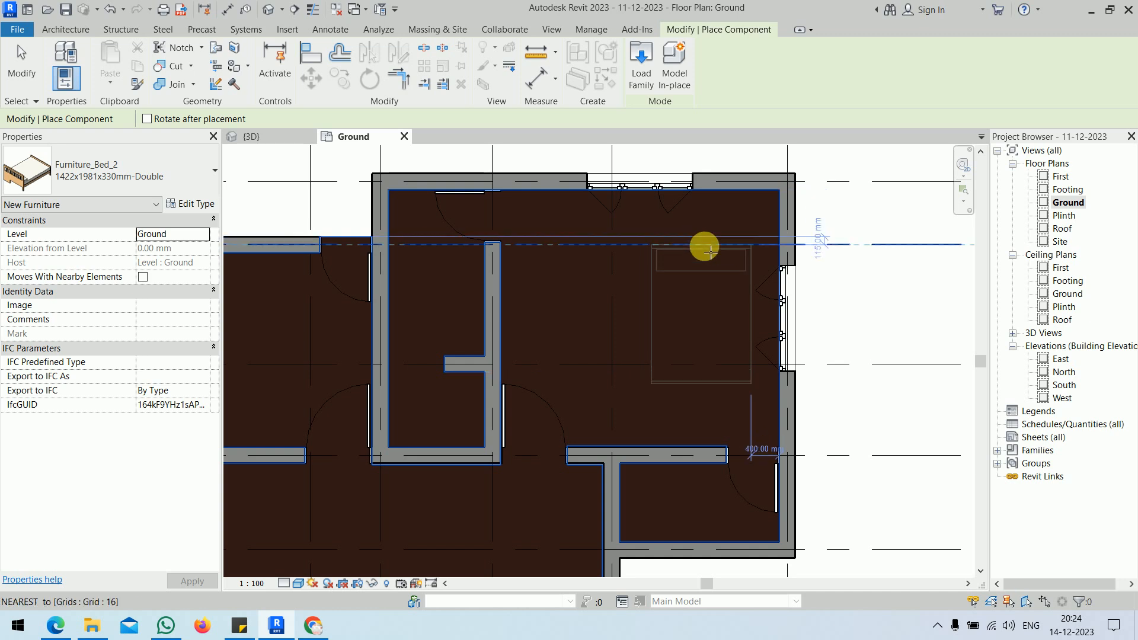
- Set the Ground floor plan's visual style to Hidden Line
{"action": "left_click", "coordinate": [306, 587]}
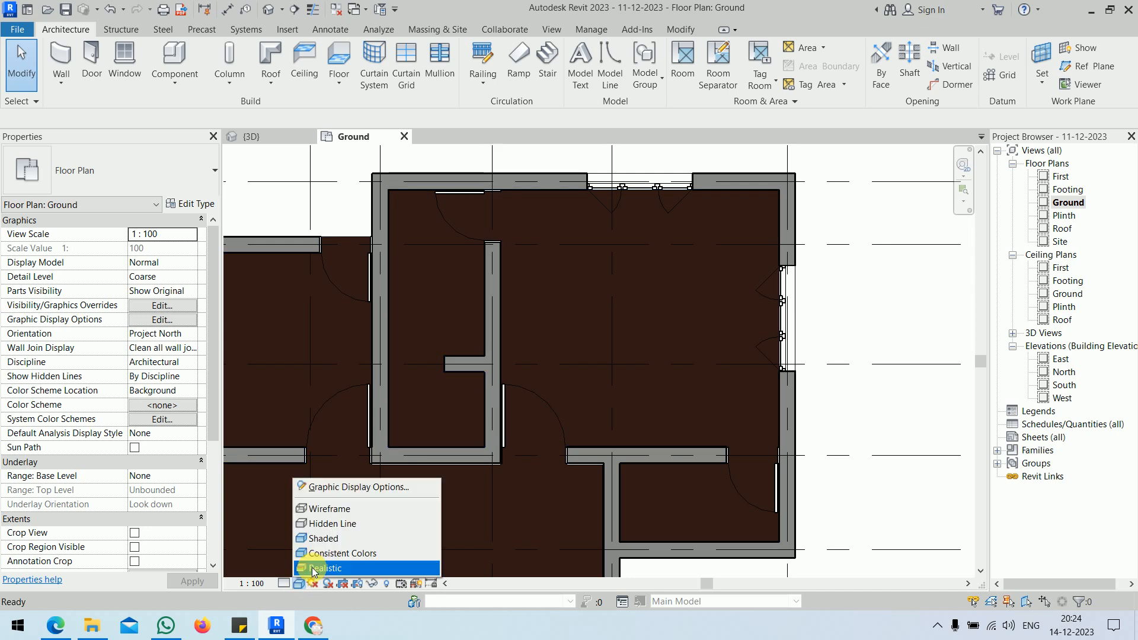
{"action": "left_click", "coordinate": [325, 538]}
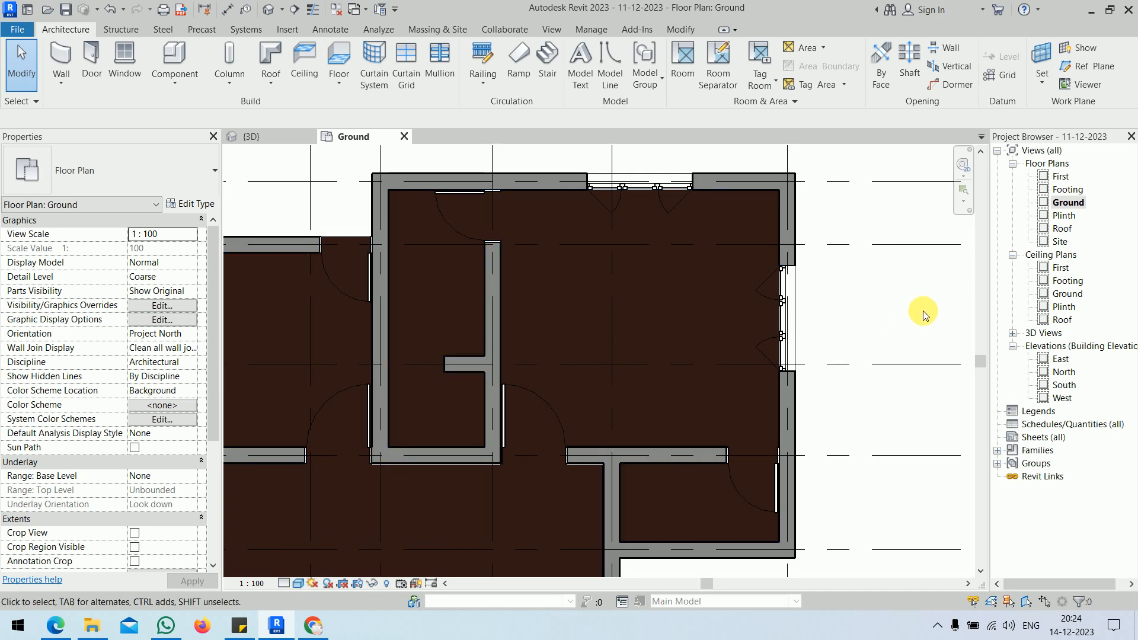
{"action": "left_click", "coordinate": [298, 584]}
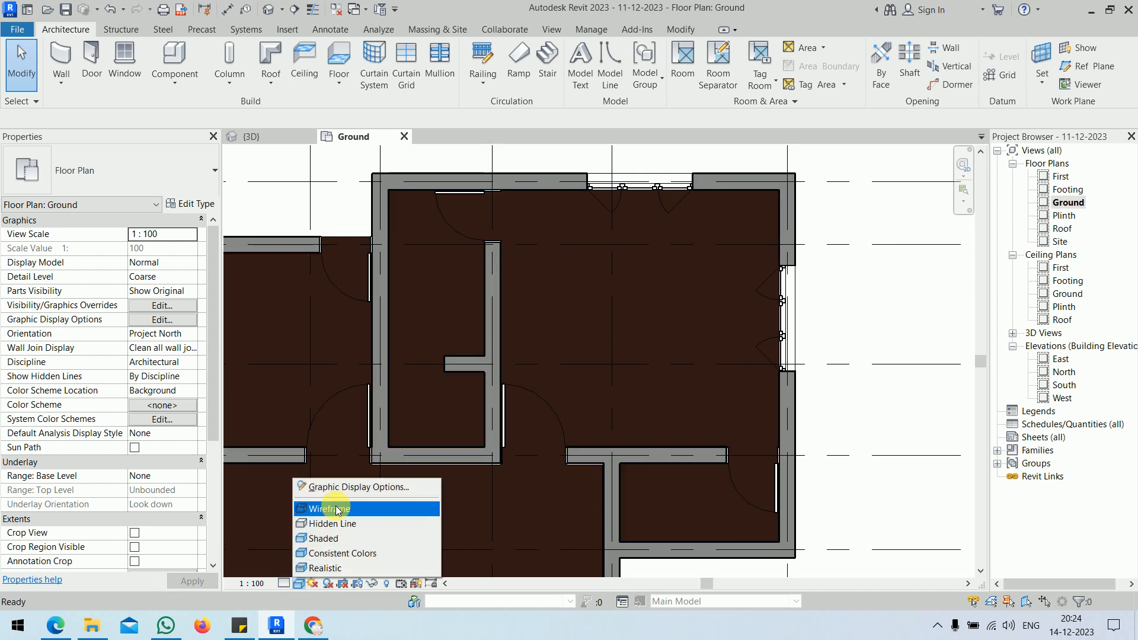
{"action": "left_click", "coordinate": [330, 523]}
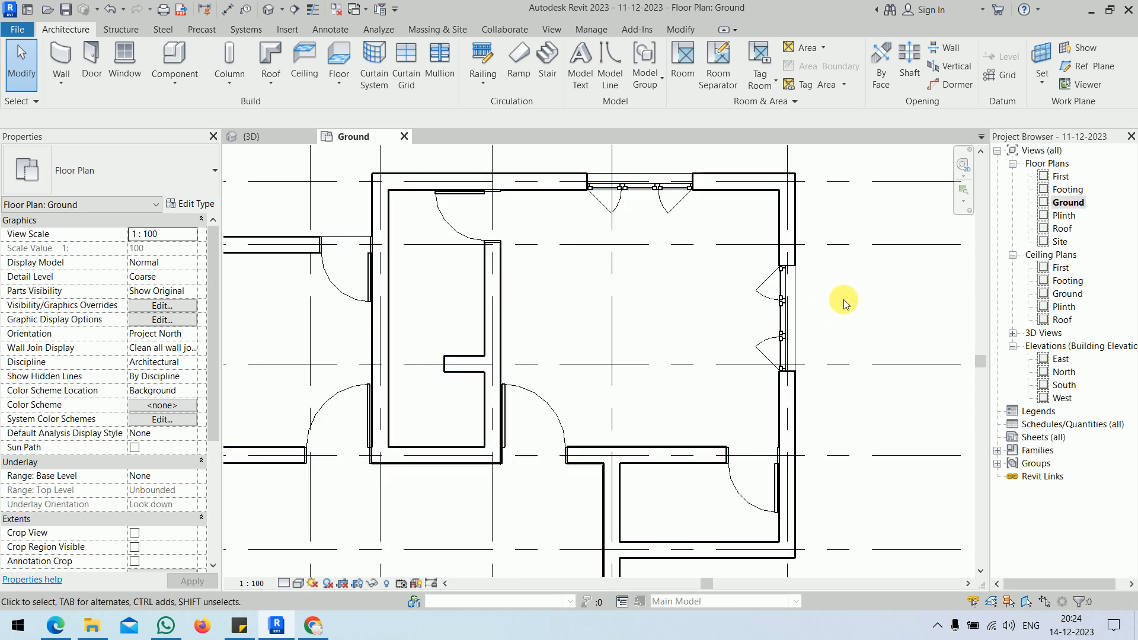
- Place a rotated 1422x1981x330mm-Double Furniture_Bed_2 in the northeast bedroom with its headboard against the east wall
{"action": "left_click", "coordinate": [174, 58]}
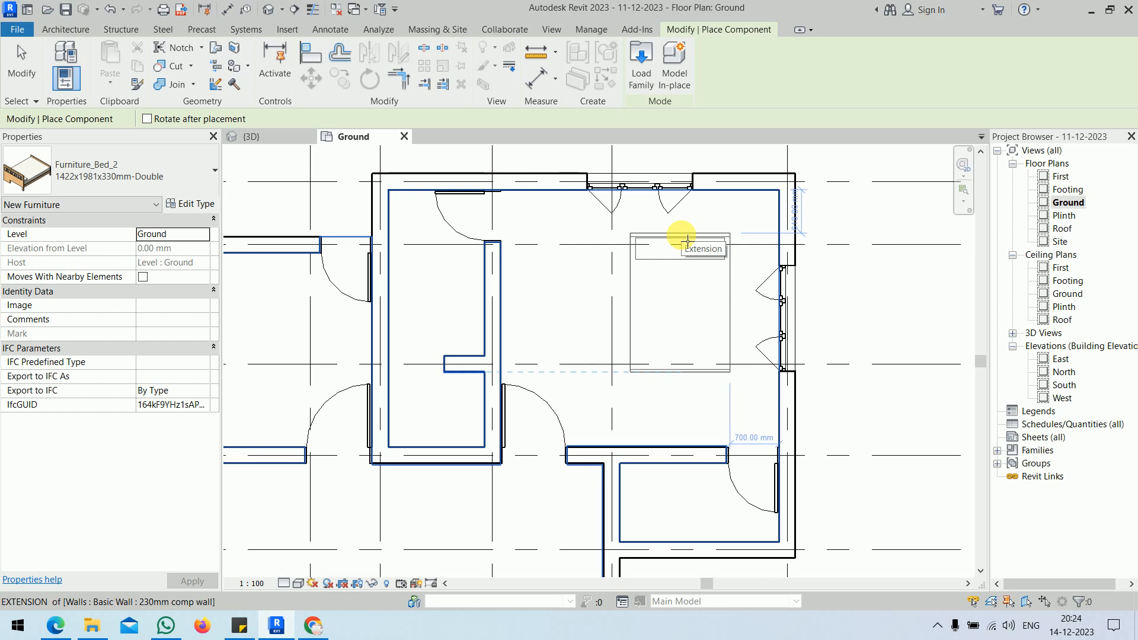
{"action": "key", "text": "space"}
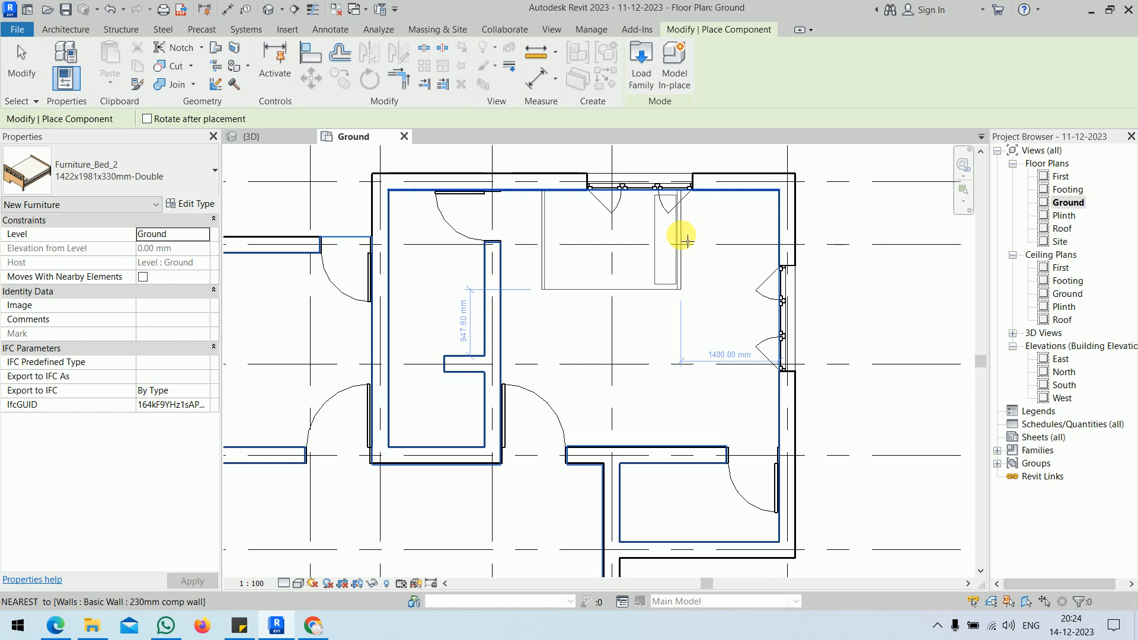
{"action": "scroll", "coordinate": [743, 262], "scroll_direction": "up", "scroll_amount": 2}
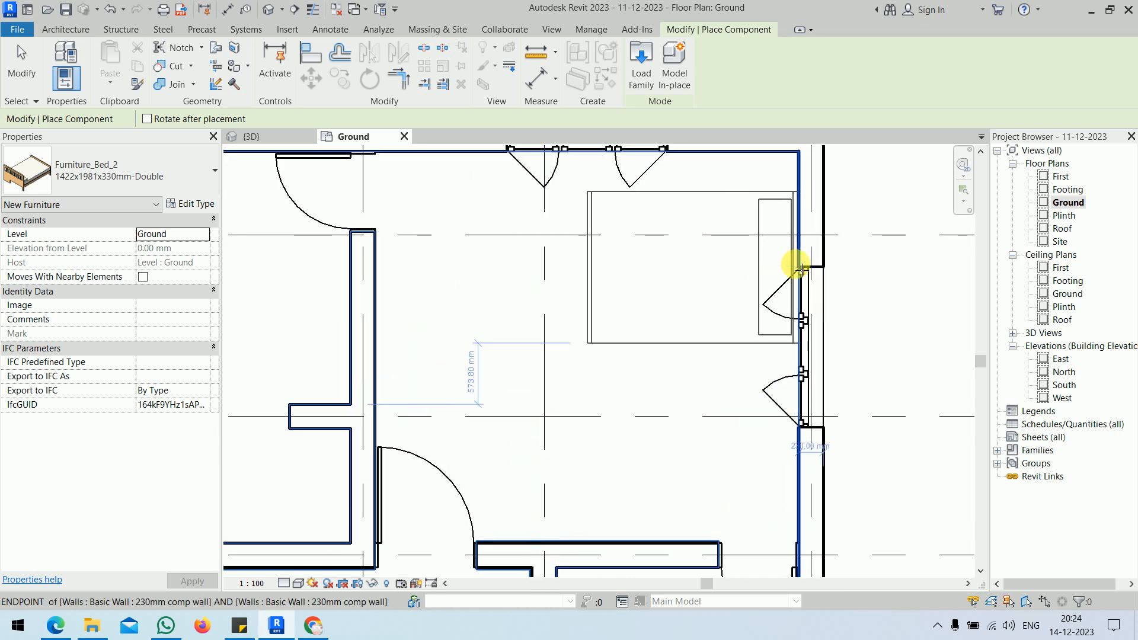
{"action": "left_click", "coordinate": [949, 332]}
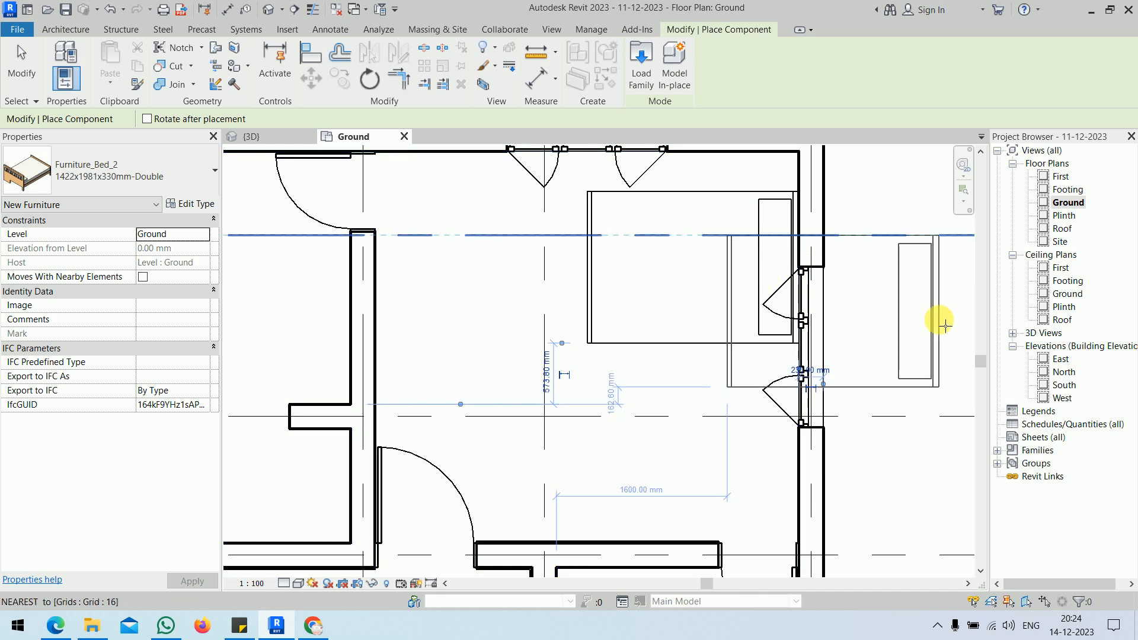
{"action": "key", "text": "Escape"}
{"action": "key", "text": "Escape"}
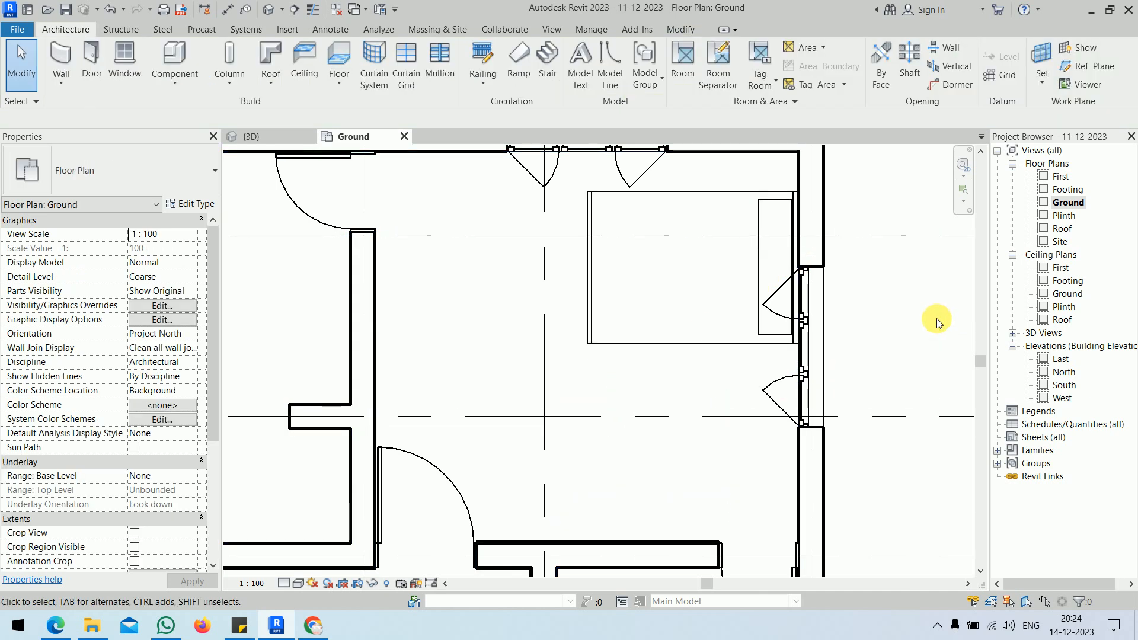
- Switch to the 3D view and enable its section box around the house
{"action": "left_click", "coordinate": [271, 139]}
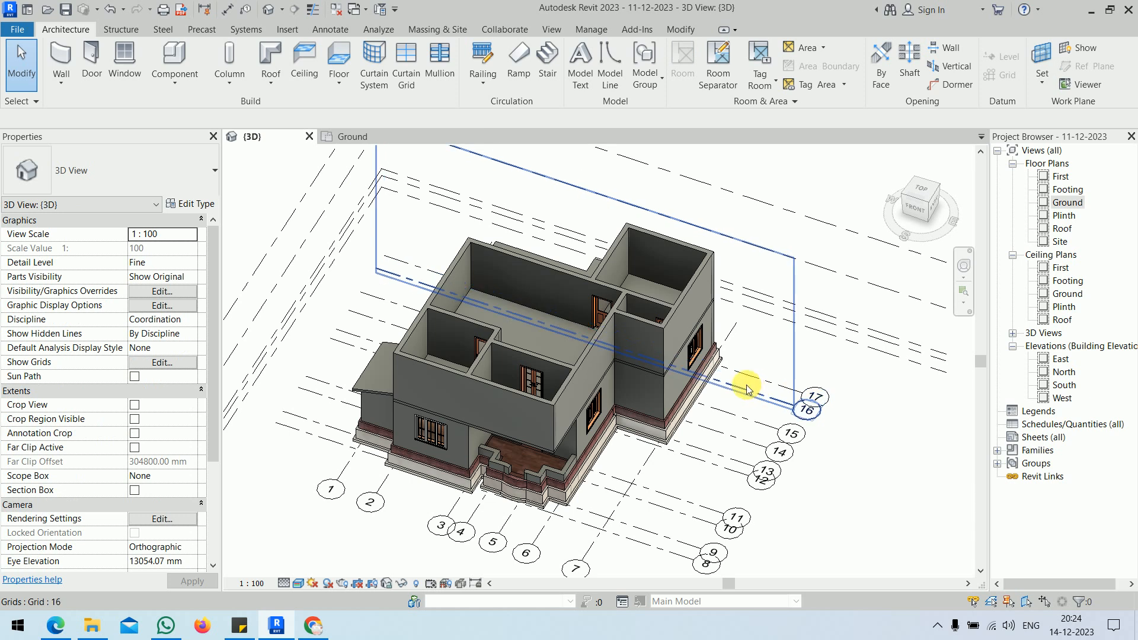
{"action": "middle_click_drag", "start_coordinate": [762, 330], "coordinate": [533, 332], "text": "shift"}
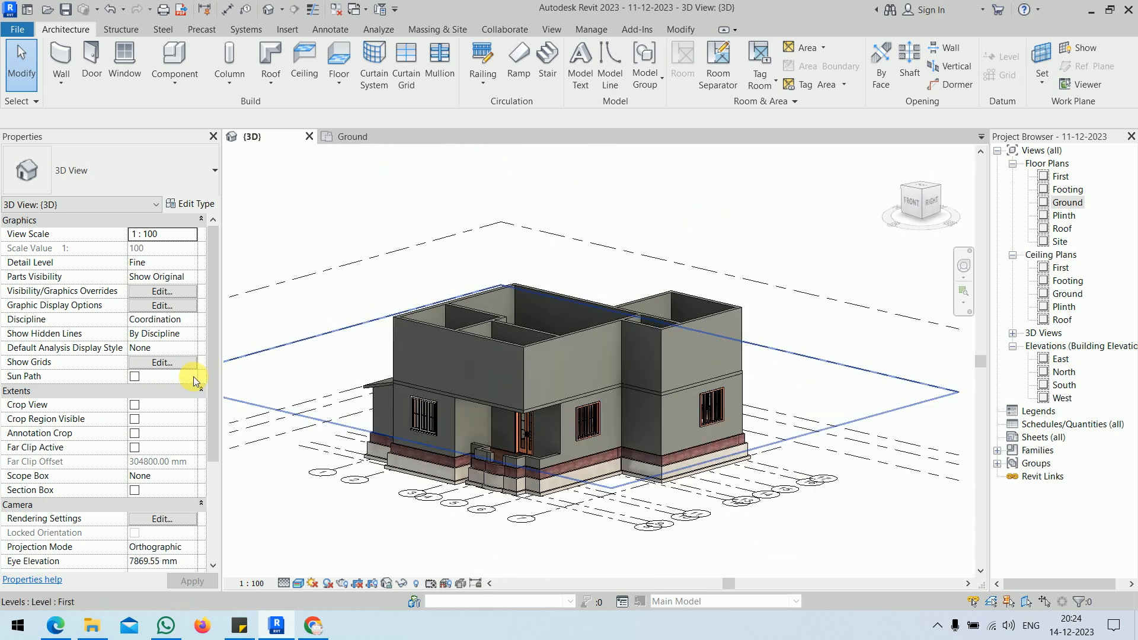
{"action": "left_click", "coordinate": [134, 491]}
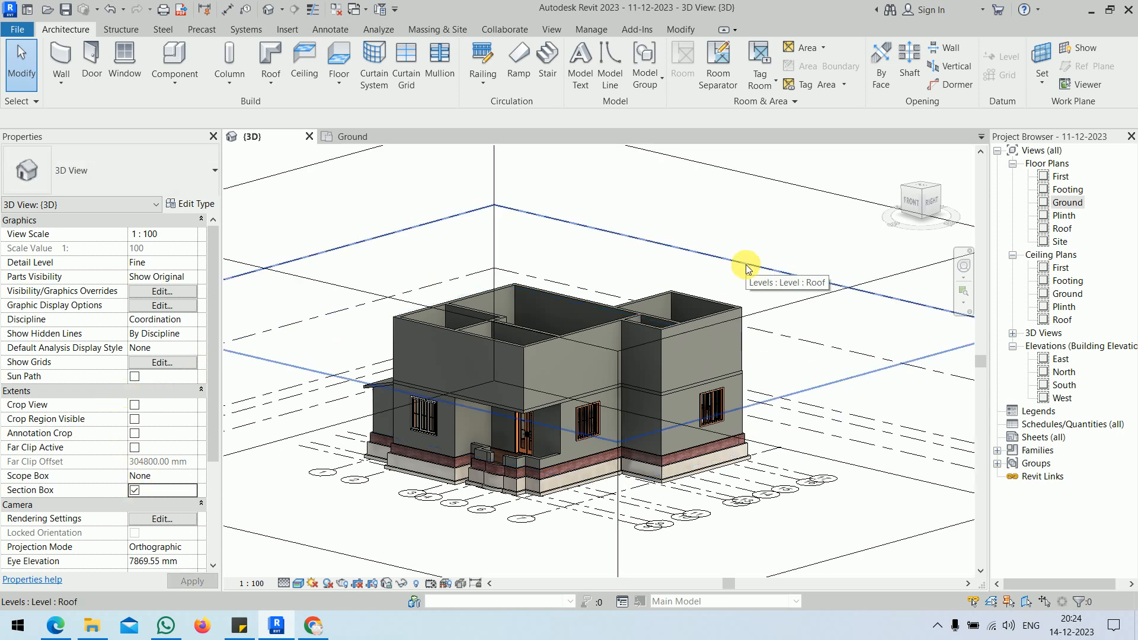
- Lower the section box's upper face to cut through the ground-floor walls and pull one side face in closer to the house
{"action": "scroll", "coordinate": [747, 267], "scroll_direction": "down", "scroll_amount": 4}
{"action": "middle_click_drag", "start_coordinate": [688, 250], "coordinate": [747, 237], "text": "shift"}
{"action": "left_click", "coordinate": [751, 237]}
{"action": "left_click_drag", "start_coordinate": [664, 247], "coordinate": [663, 336]}
{"action": "scroll", "coordinate": [665, 314], "scroll_direction": "up", "scroll_amount": 3}
{"action": "scroll", "coordinate": [665, 314], "scroll_direction": "up", "scroll_amount": 2}
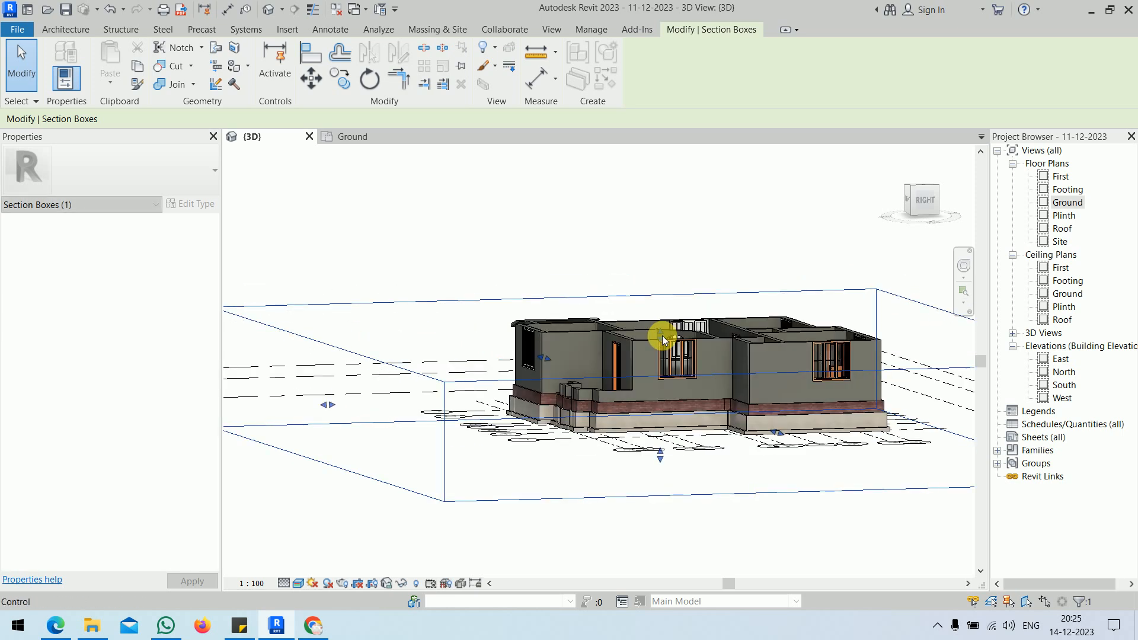
{"action": "left_click_drag", "start_coordinate": [328, 405], "coordinate": [542, 367]}
{"action": "left_click", "coordinate": [674, 233]}
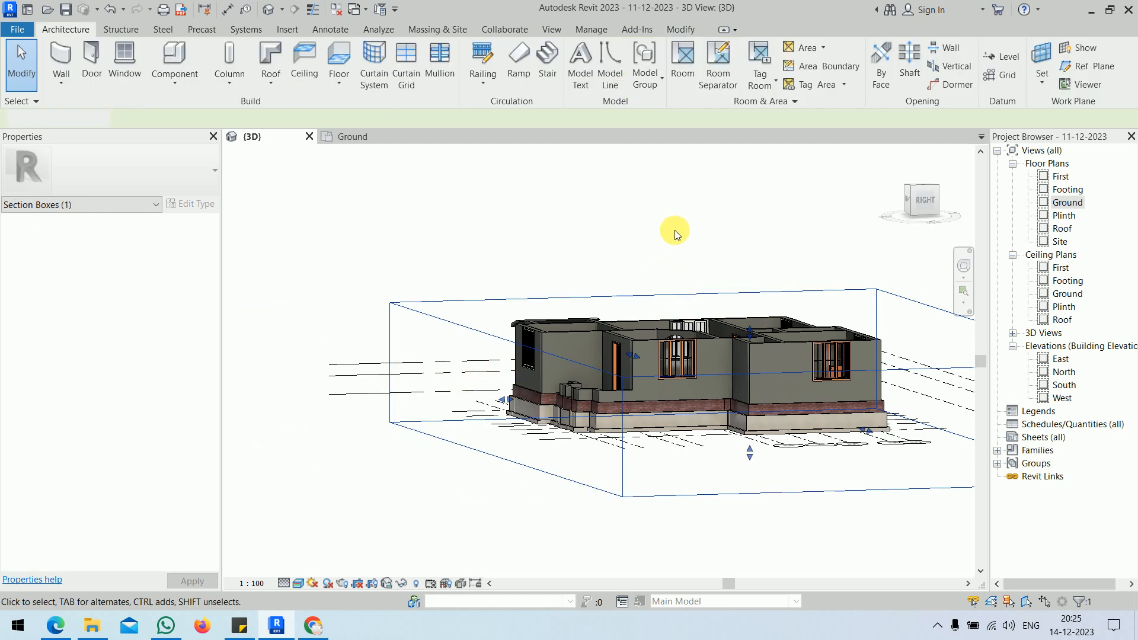
- Flip the W3 triple casement window in the northeast bedroom's east wall in the Ground plan so its sashes open outward
{"action": "middle_click_drag", "start_coordinate": [675, 230], "coordinate": [630, 427], "text": "shift"}
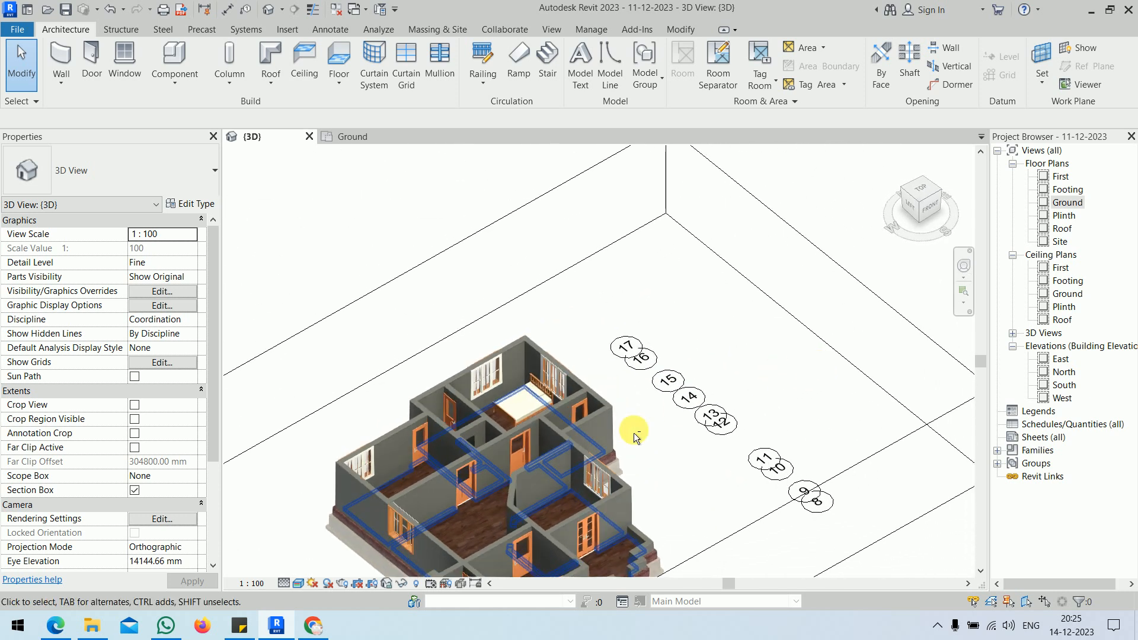
{"action": "scroll", "coordinate": [521, 406], "scroll_direction": "up", "scroll_amount": 6}
{"action": "scroll", "coordinate": [522, 407], "scroll_direction": "up", "scroll_amount": 3}
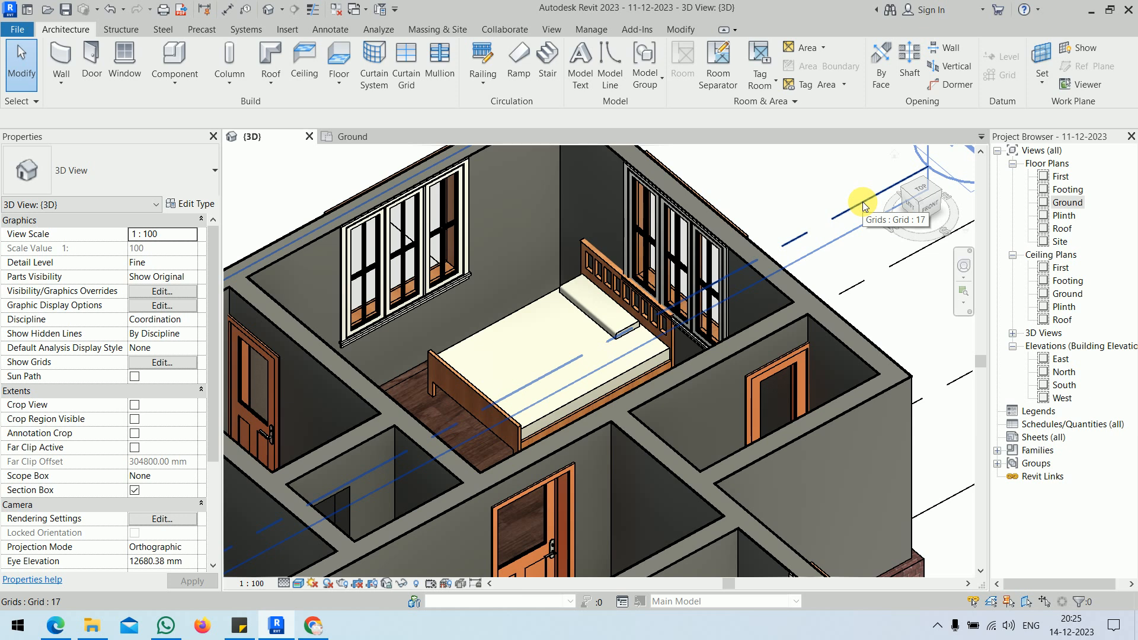
{"action": "scroll", "coordinate": [646, 303], "scroll_direction": "up", "scroll_amount": 8}
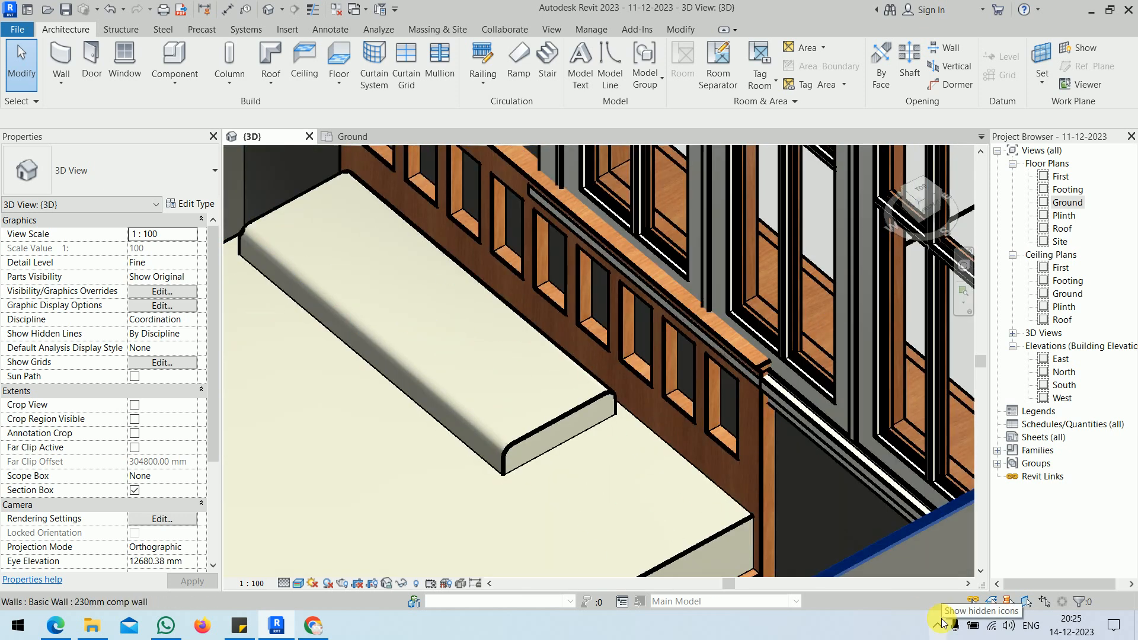
{"action": "scroll", "coordinate": [828, 470], "scroll_direction": "down", "scroll_amount": 8}
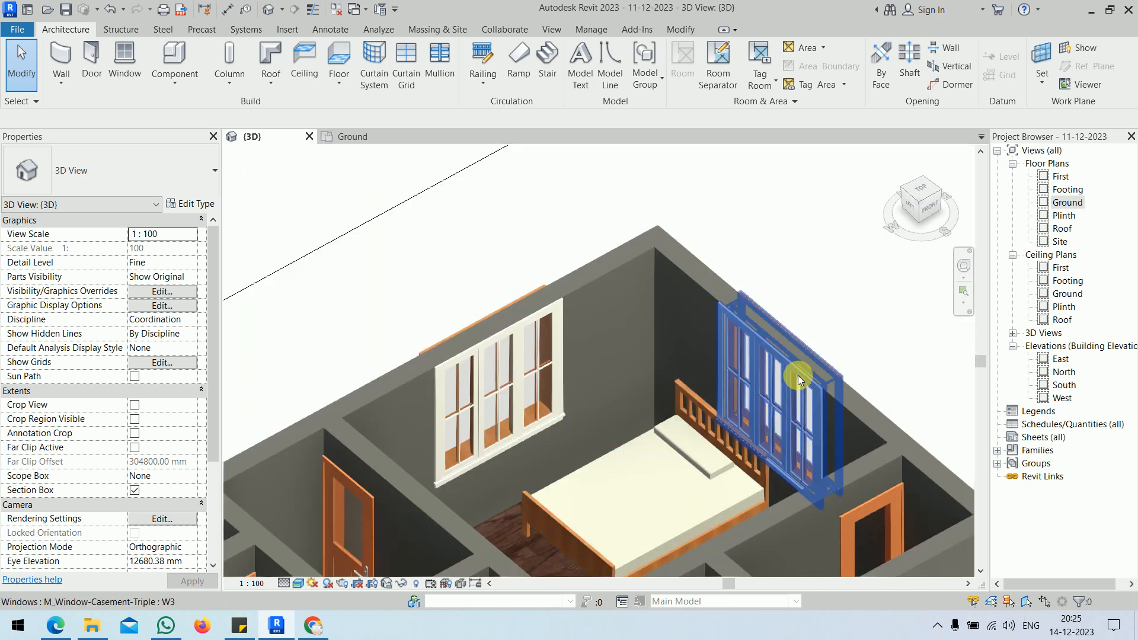
{"action": "left_click", "coordinate": [787, 377]}
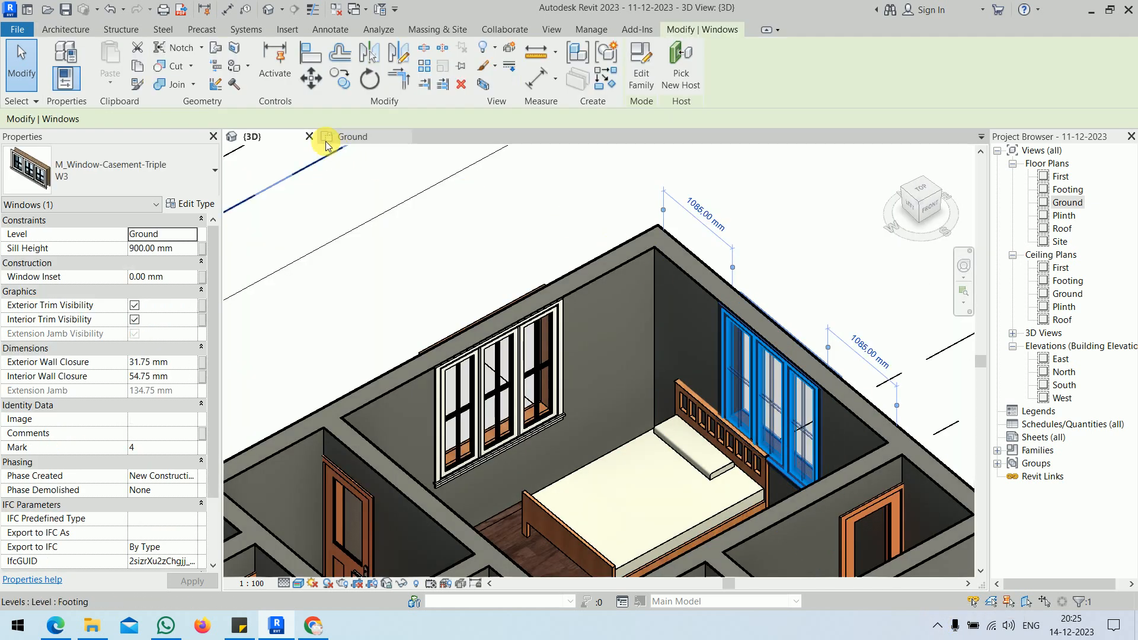
{"action": "left_click", "coordinate": [354, 136]}
{"action": "middle_click_drag", "start_coordinate": [788, 355], "coordinate": [680, 322]}
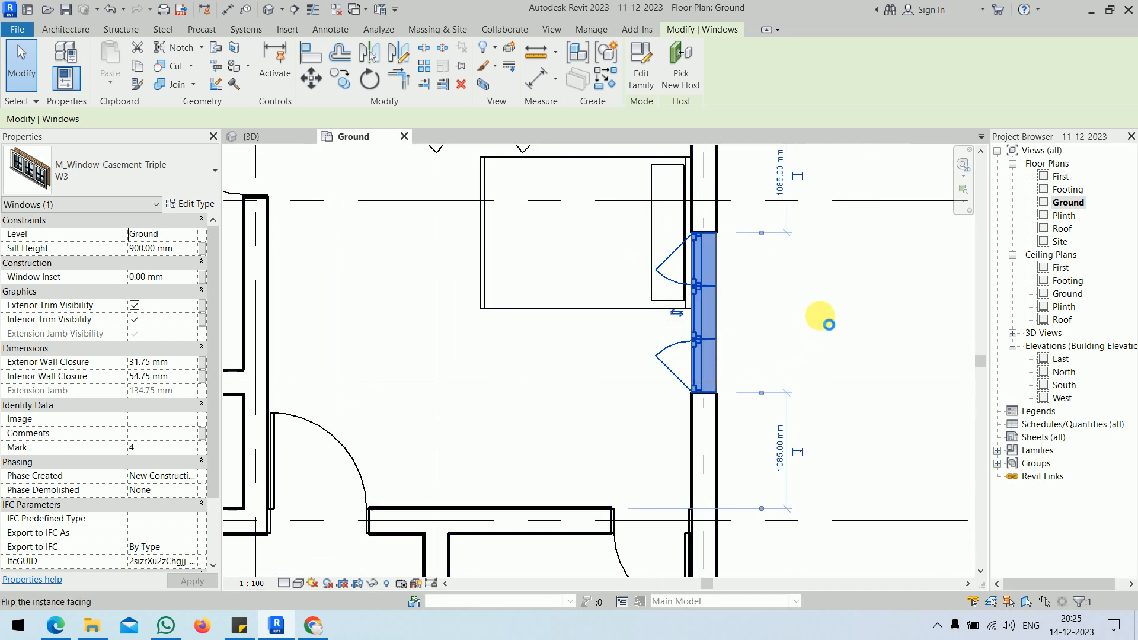
{"action": "key", "text": "space"}
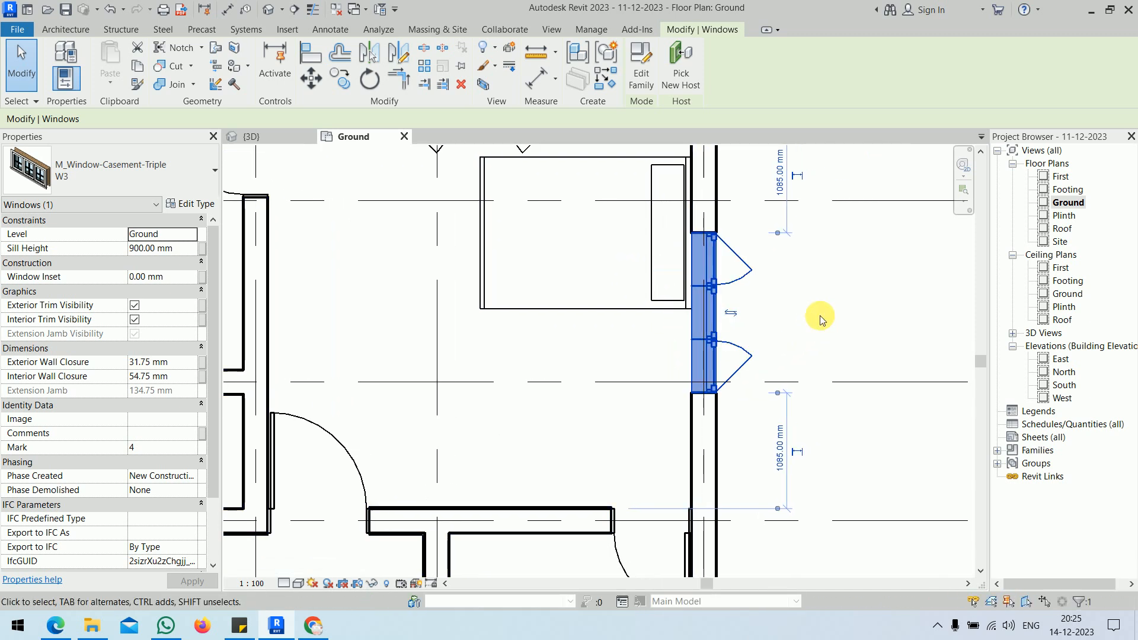
{"action": "left_click", "coordinate": [825, 320]}
- Nudge the double bed westward in small increments, away from the northeast bedroom's east wall
{"action": "middle_click_drag", "start_coordinate": [588, 362], "coordinate": [615, 410]}
{"action": "scroll", "coordinate": [639, 372], "scroll_direction": "up", "scroll_amount": 1}
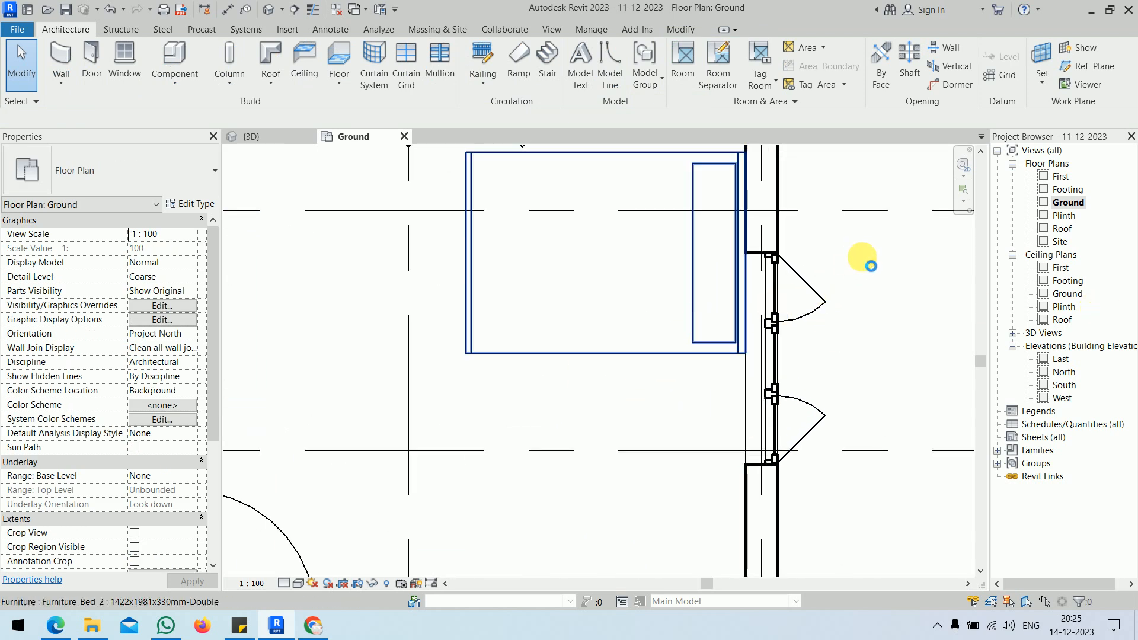
{"action": "middle_click_drag", "start_coordinate": [866, 257], "coordinate": [880, 340]}
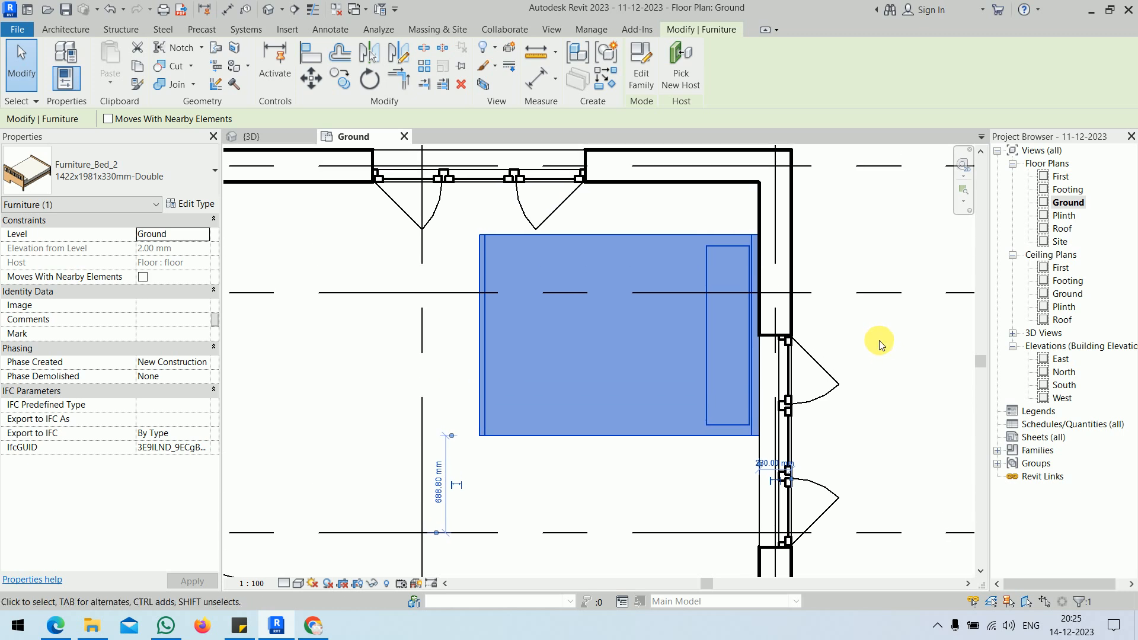
{"action": "key", "text": "Left"}
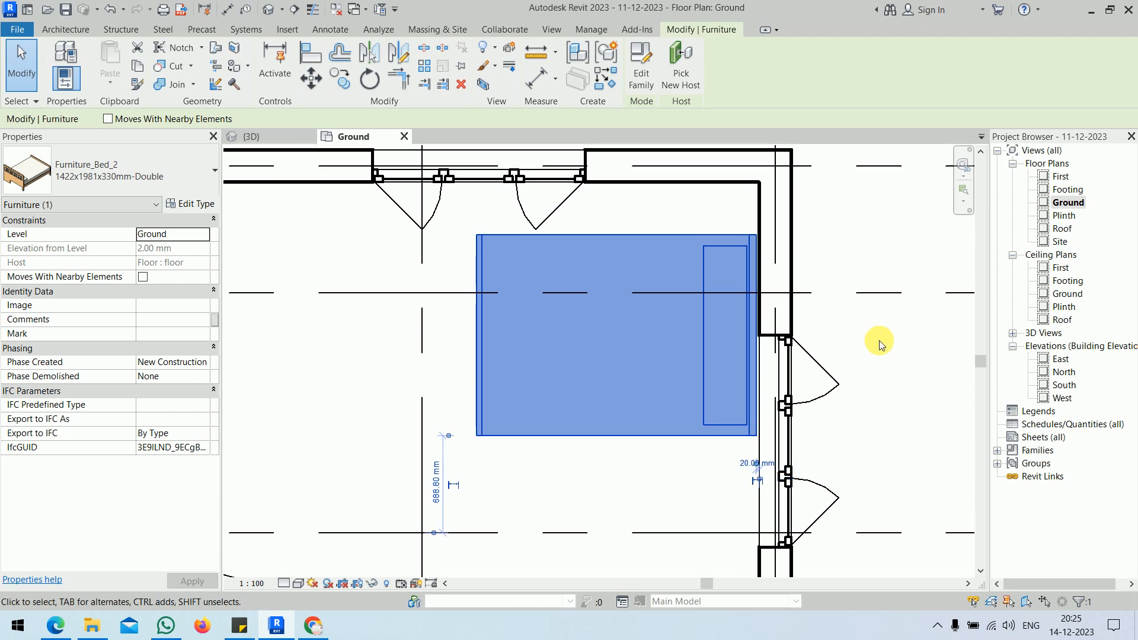
{"action": "key", "text": "Left"}
{"action": "key", "text": "Left"}
{"action": "key", "text": "Left"}
{"action": "key", "text": "Left"}
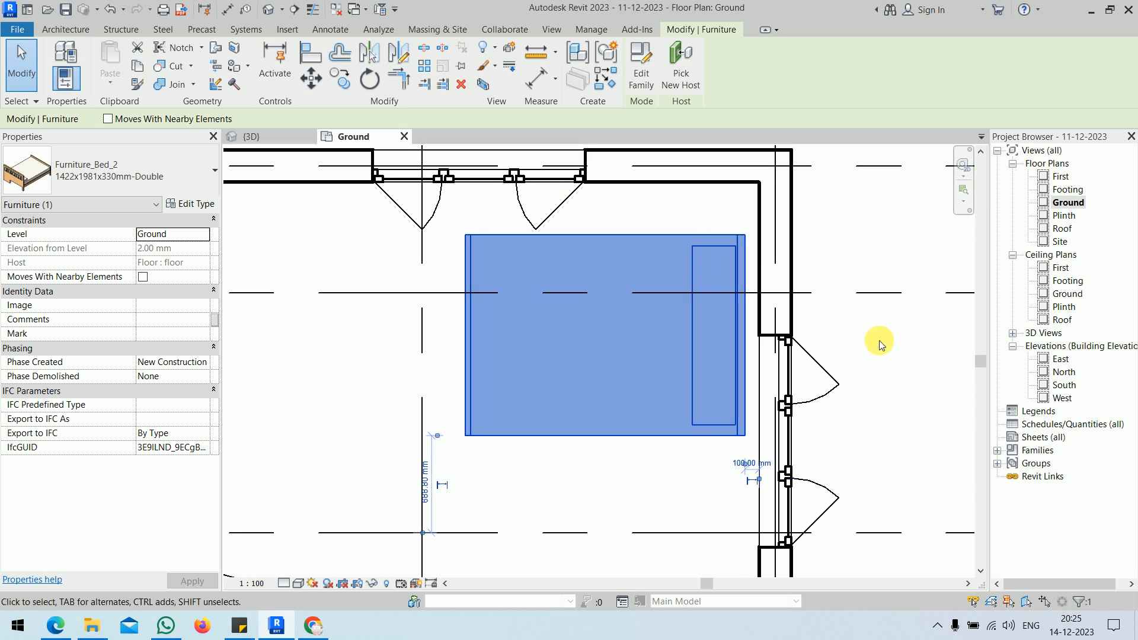
{"action": "key", "text": "Left"}
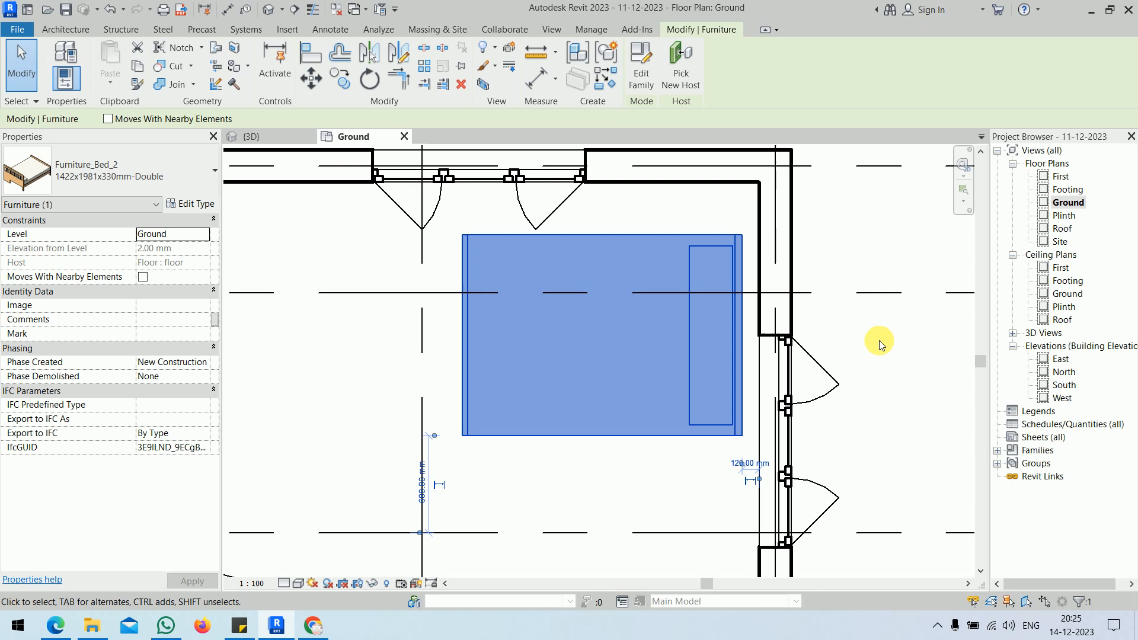
- Set the gap between the bed's headboard and the inner face of the east wall to 30 mm
{"action": "scroll", "coordinate": [750, 468], "scroll_direction": "up", "scroll_amount": 5}
{"action": "left_click", "coordinate": [748, 463]}
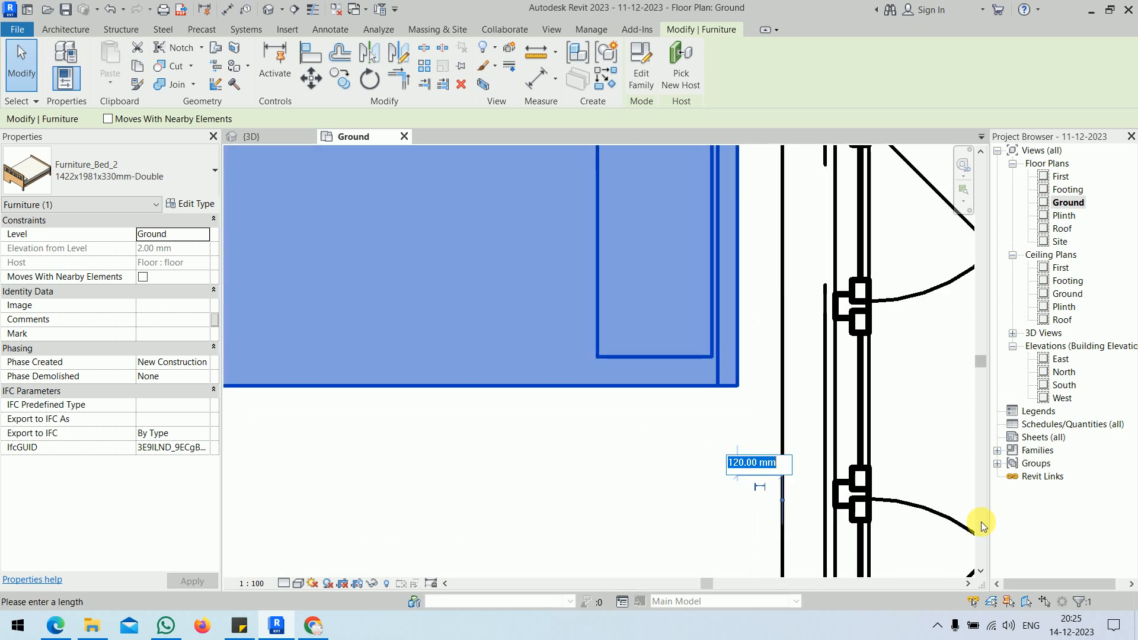
{"action": "type", "text": "30"}
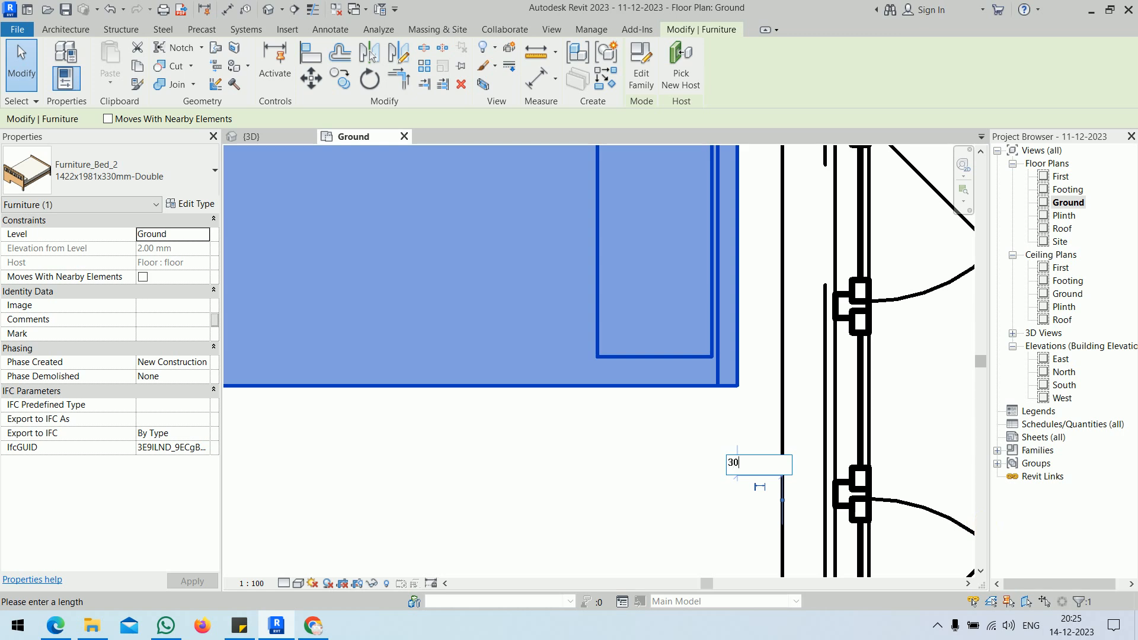
{"action": "key", "text": "Return"}
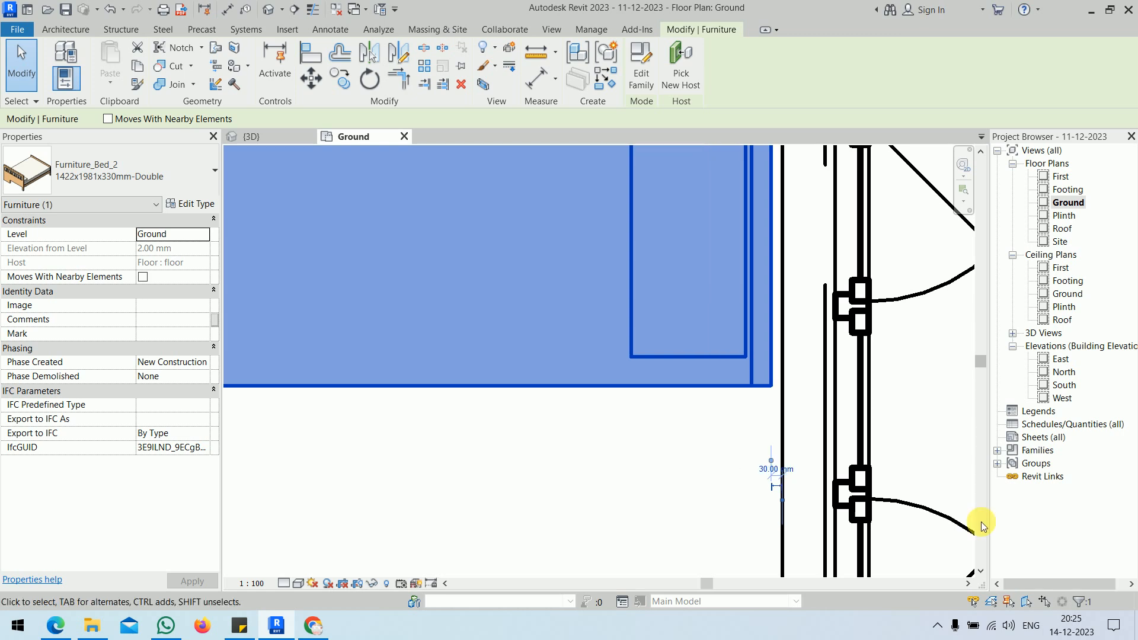
{"action": "scroll", "coordinate": [804, 493], "scroll_direction": "down", "scroll_amount": 5}
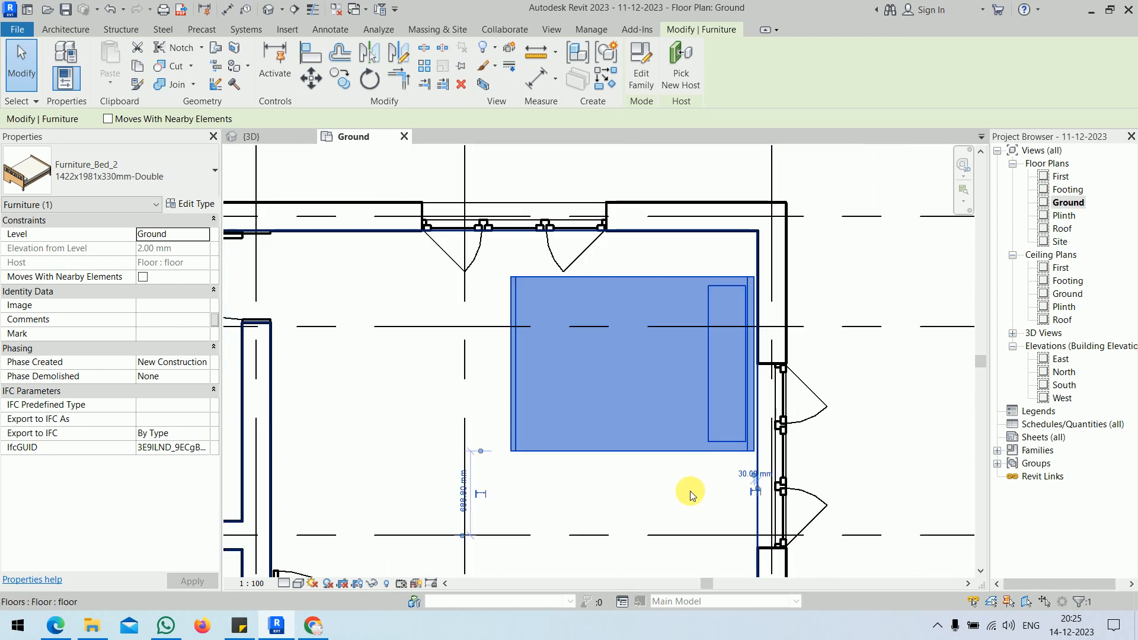
- Re-reference the bed's temporary dimension from the north wall's inner face to the bed's north edge and set it to 400 mm
{"action": "middle_click_drag", "start_coordinate": [666, 513], "coordinate": [655, 490]}
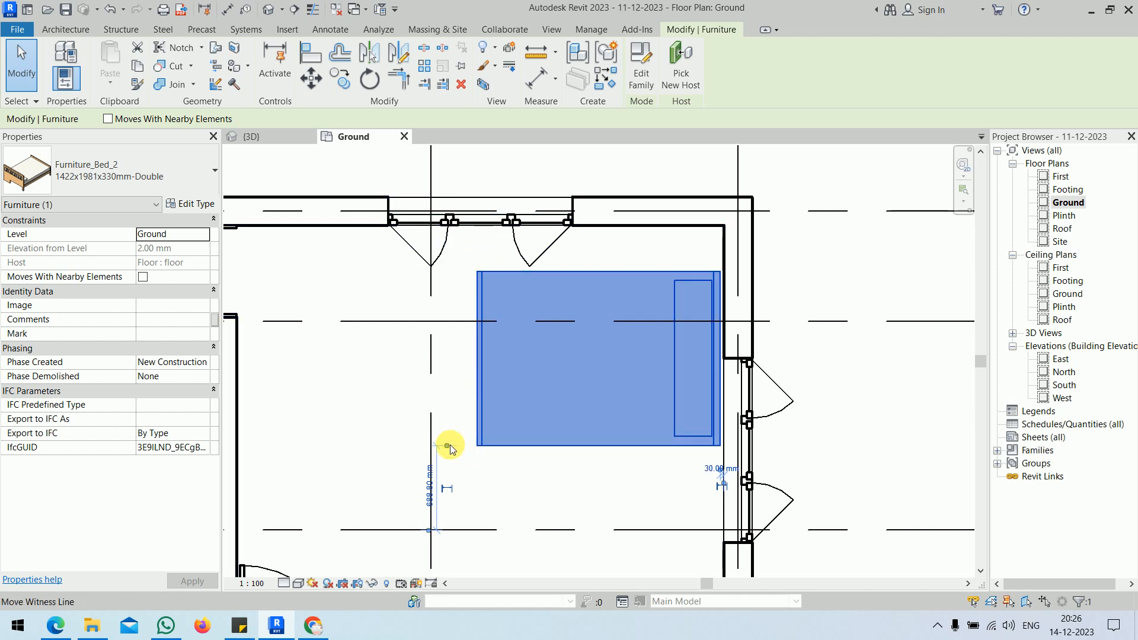
{"action": "left_click_drag", "start_coordinate": [449, 446], "coordinate": [471, 290]}
{"action": "left_click_drag", "start_coordinate": [479, 229], "coordinate": [720, 226]}
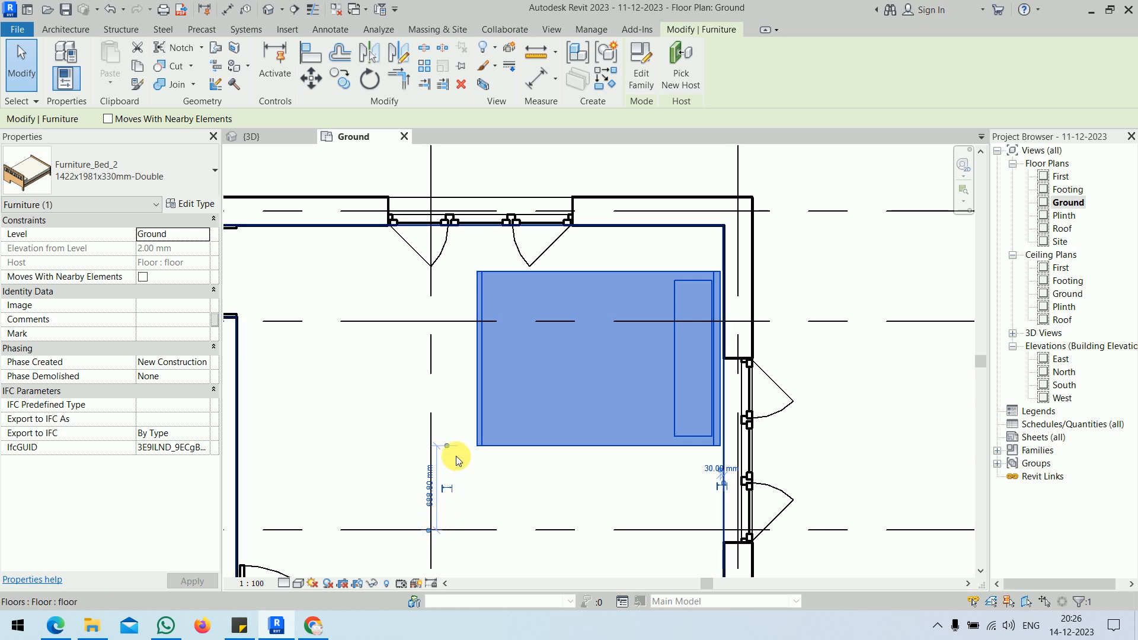
{"action": "left_click_drag", "start_coordinate": [429, 530], "coordinate": [470, 226]}
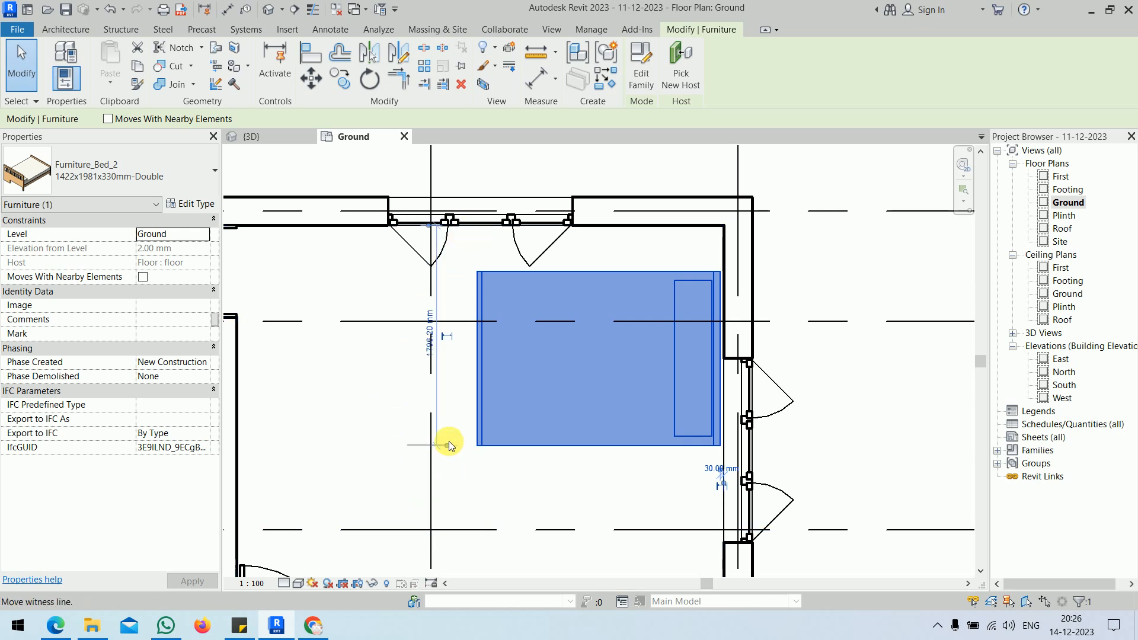
{"action": "left_click", "coordinate": [496, 274]}
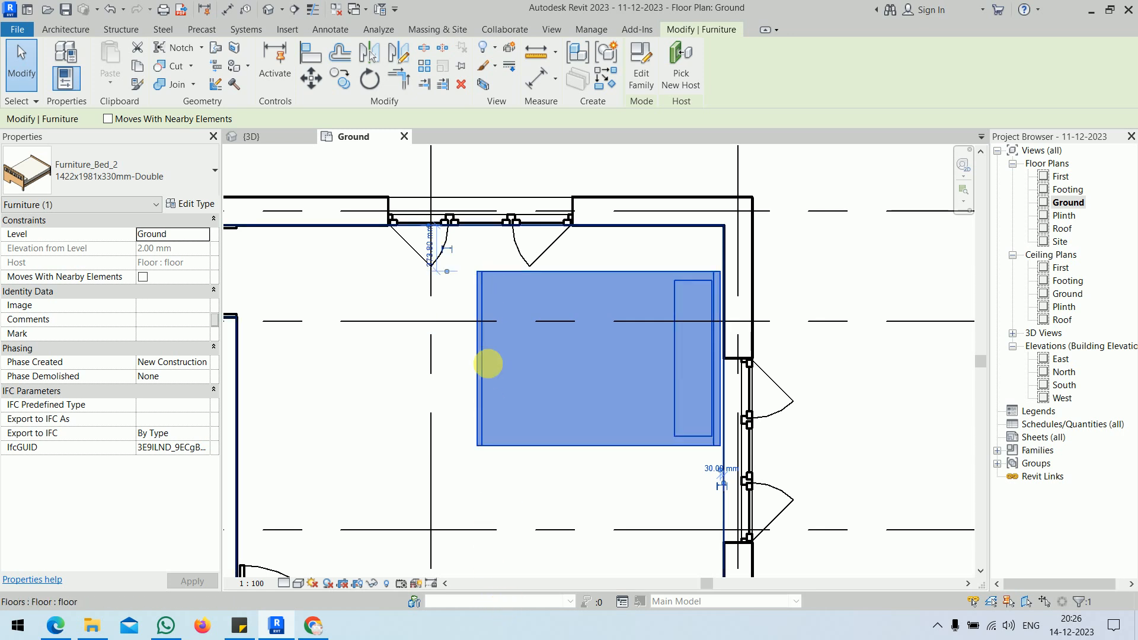
{"action": "left_click", "coordinate": [430, 247]}
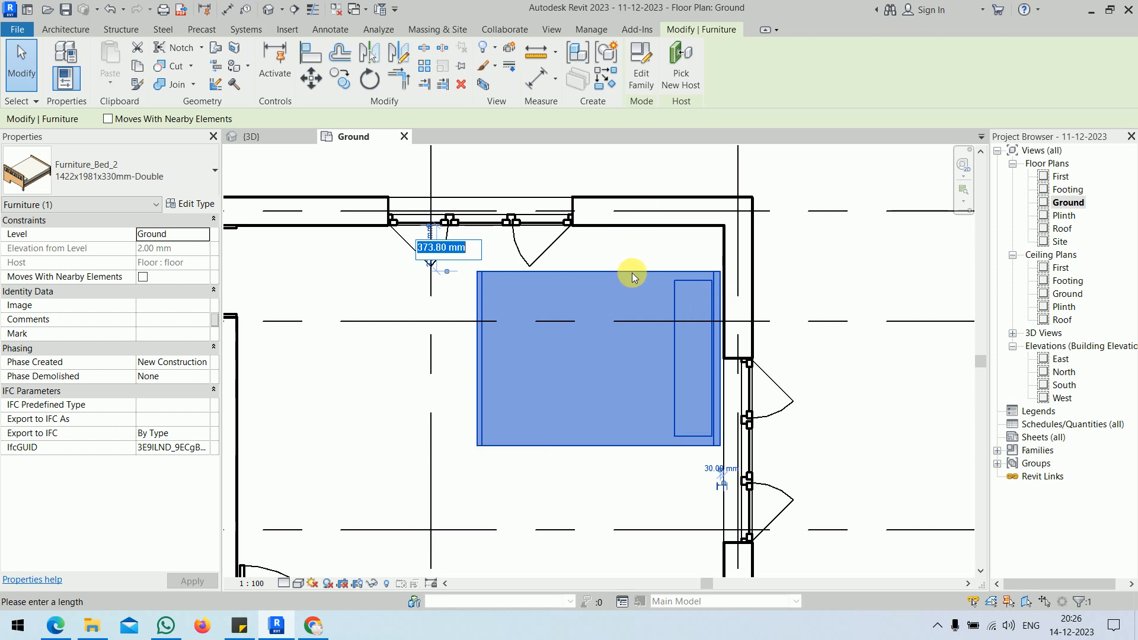
{"action": "type", "text": "400"}
{"action": "key", "text": "Return"}
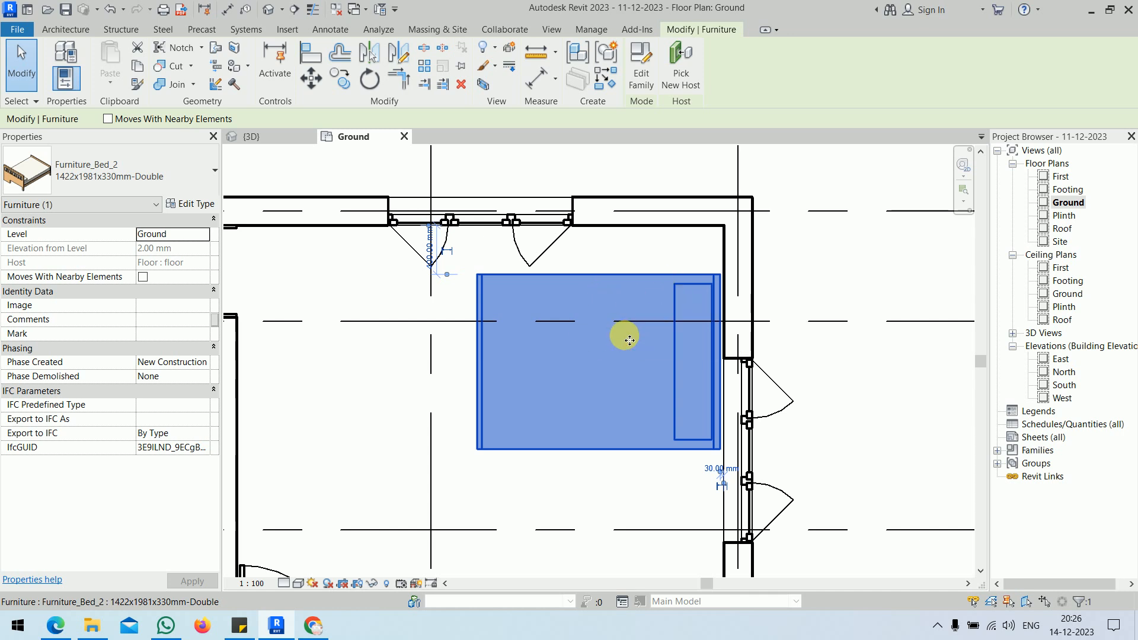
{"action": "left_click", "coordinate": [902, 267]}
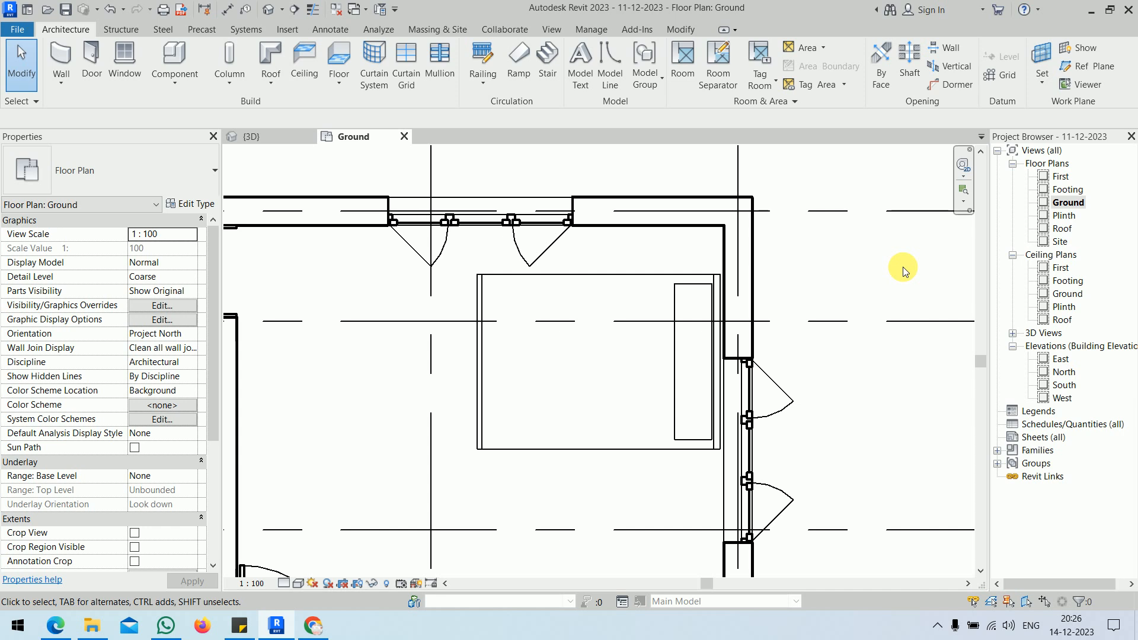
- Check the repositioned bed and flipped window in the 3D view and return to the Ground floor plan
{"action": "scroll", "coordinate": [826, 308], "scroll_direction": "down", "scroll_amount": 4}
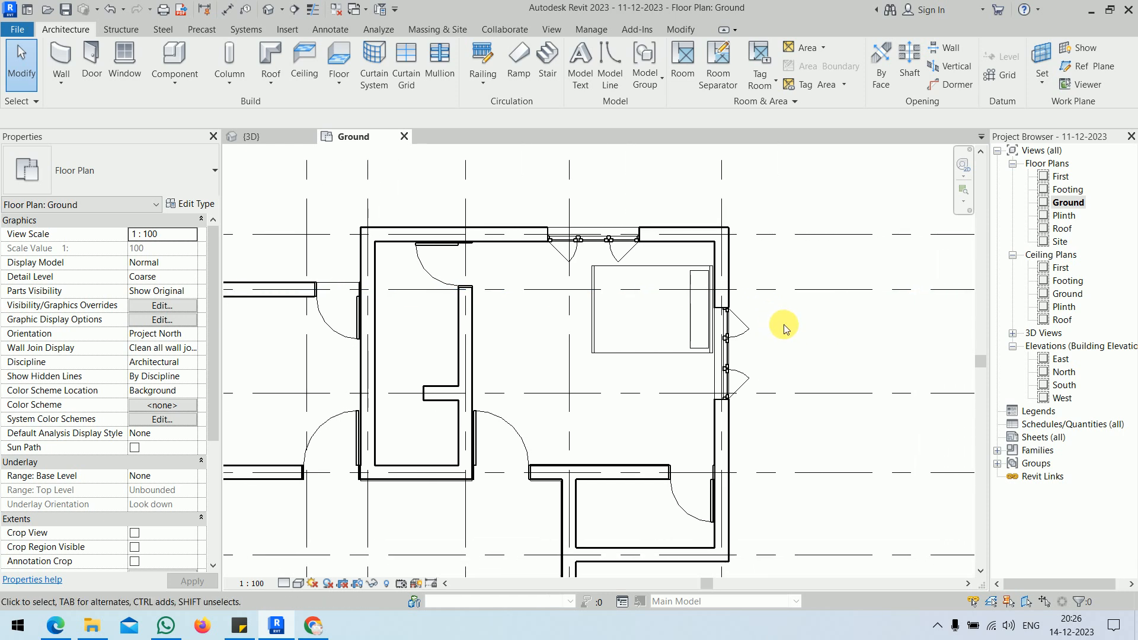
{"action": "scroll", "coordinate": [770, 308], "scroll_direction": "up", "scroll_amount": 3}
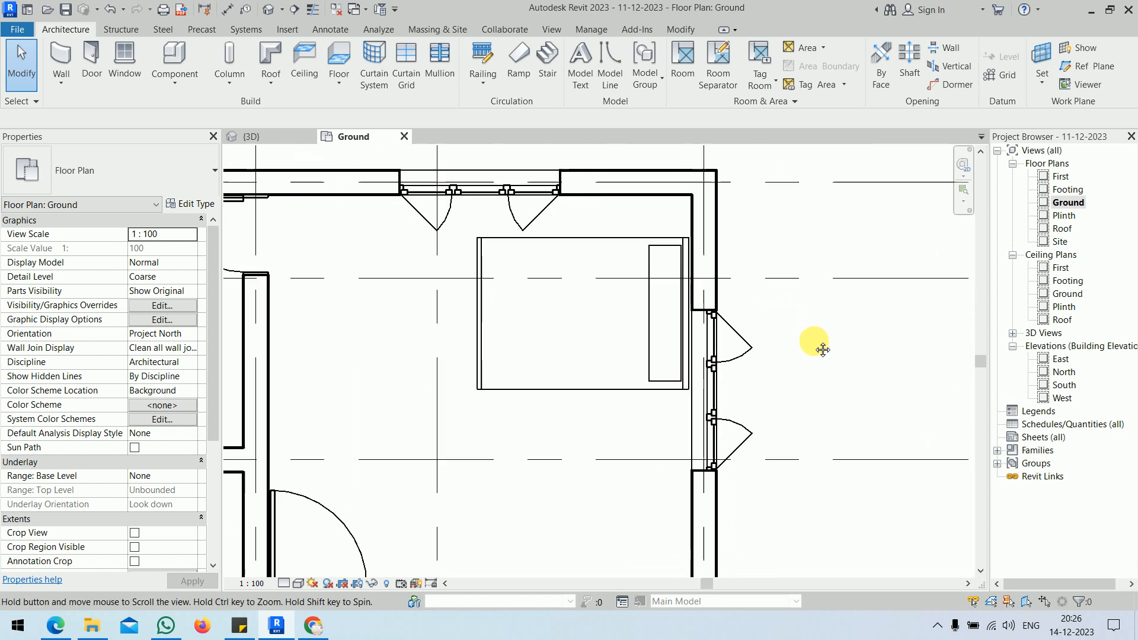
{"action": "left_click", "coordinate": [270, 137]}
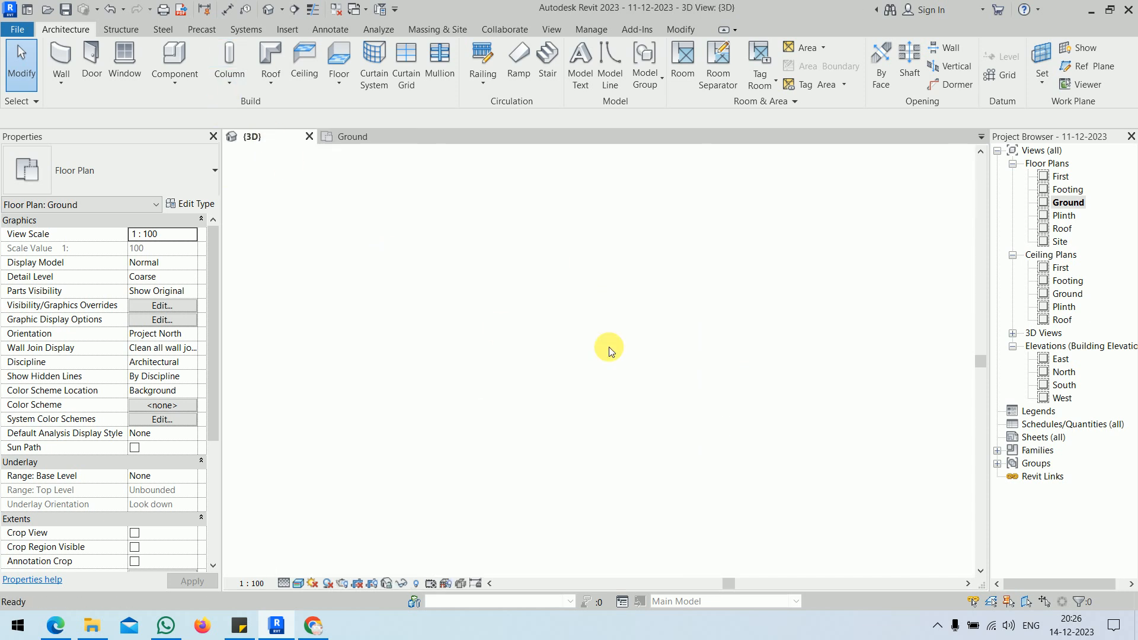
{"action": "middle_click_drag", "start_coordinate": [727, 347], "coordinate": [762, 343], "text": "shift"}
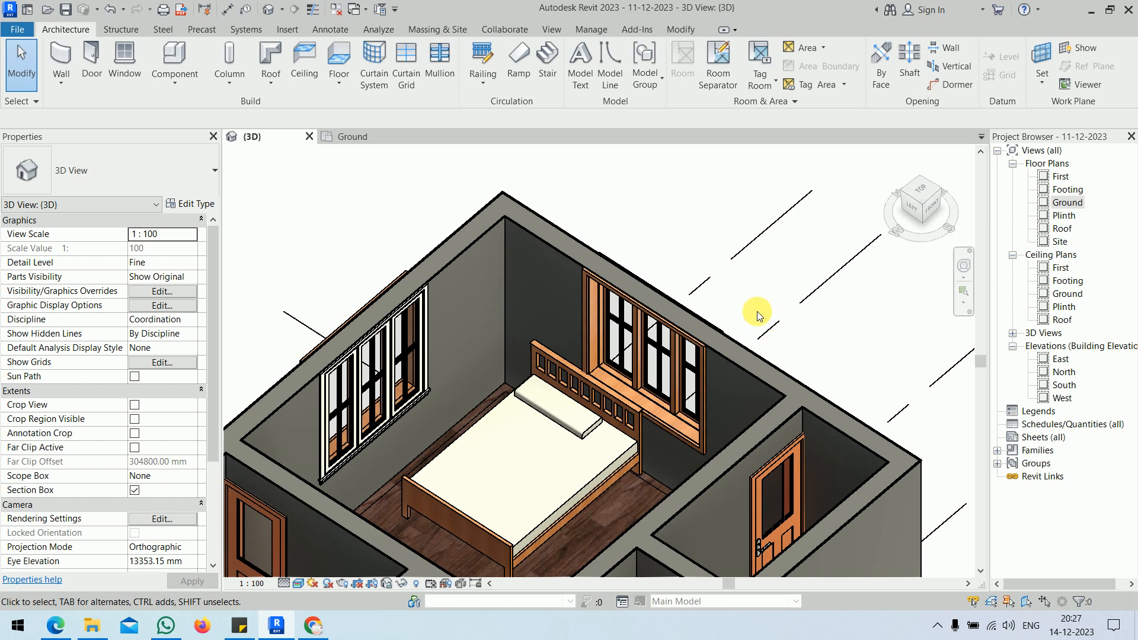
{"action": "left_click", "coordinate": [372, 138]}
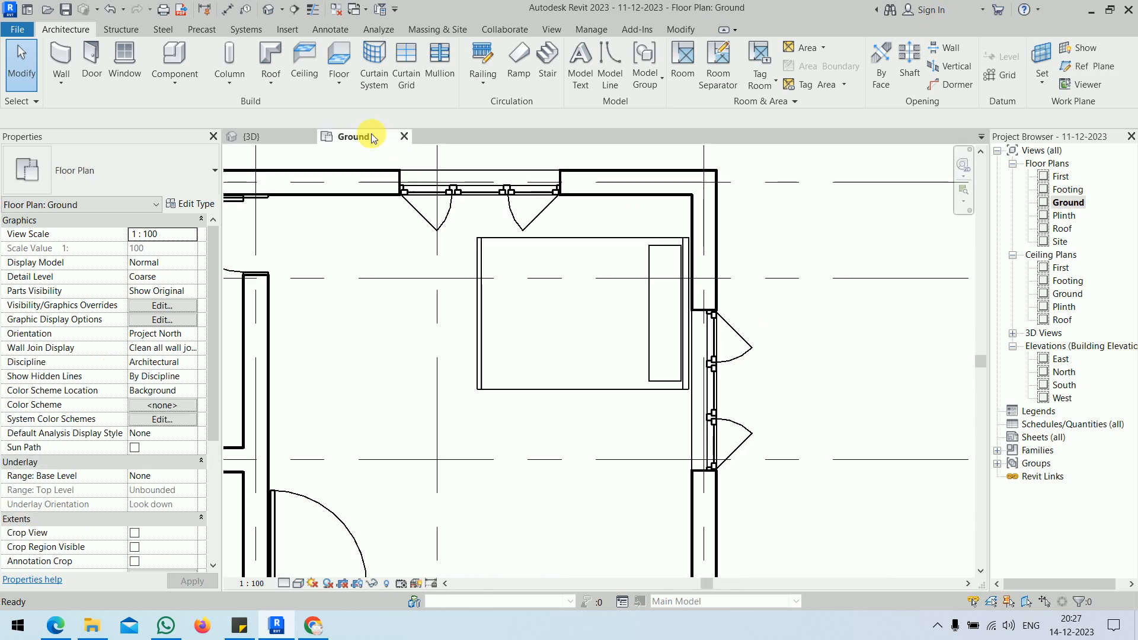
{"action": "scroll", "coordinate": [723, 355], "scroll_direction": "down", "scroll_amount": 2}
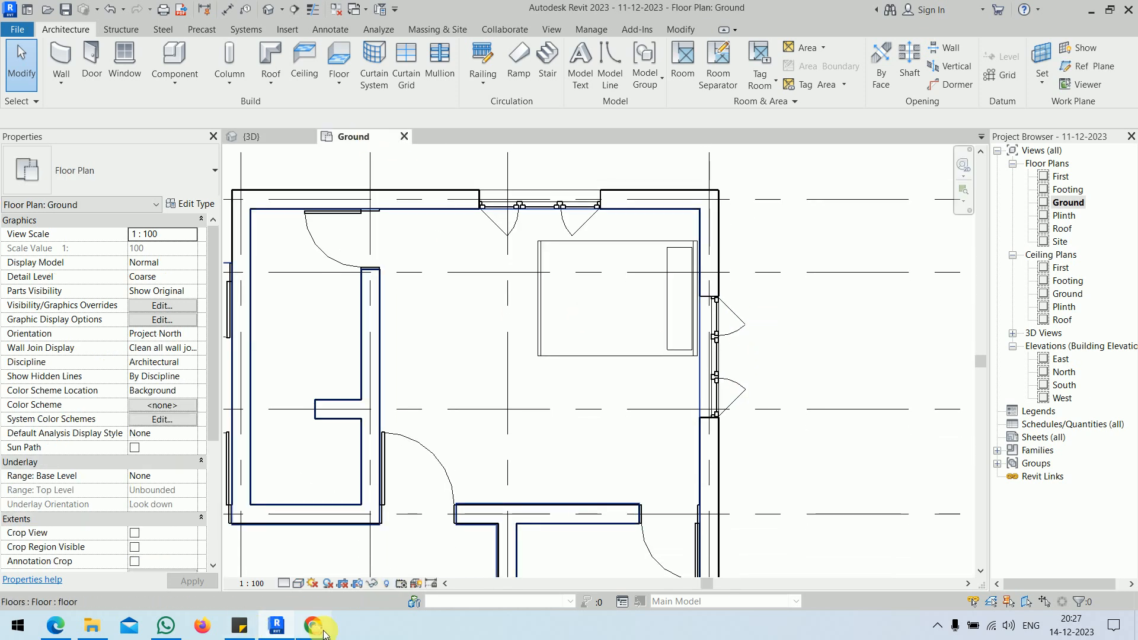
- Consult the furnished ground floor figure in RevitArchitectureWorkbook.pdf in Edge and return to the Revit plan
{"action": "left_click", "coordinate": [56, 625]}
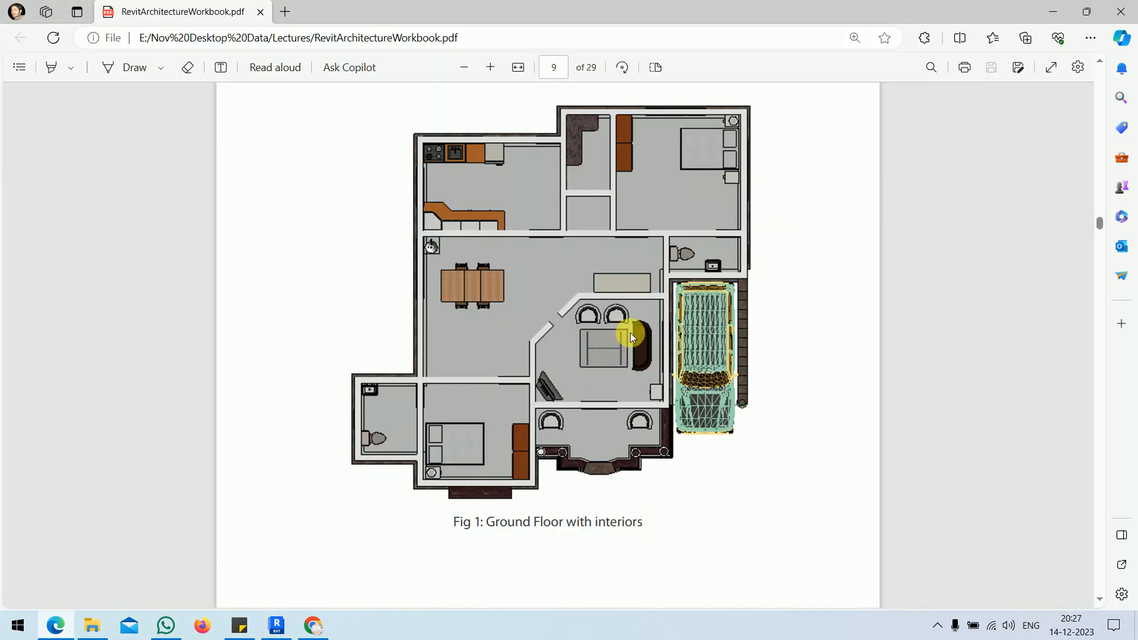
{"action": "scroll", "coordinate": [725, 186], "scroll_direction": "up", "scroll_amount": 5}
{"action": "scroll", "coordinate": [634, 356], "scroll_direction": "down", "scroll_amount": 2}
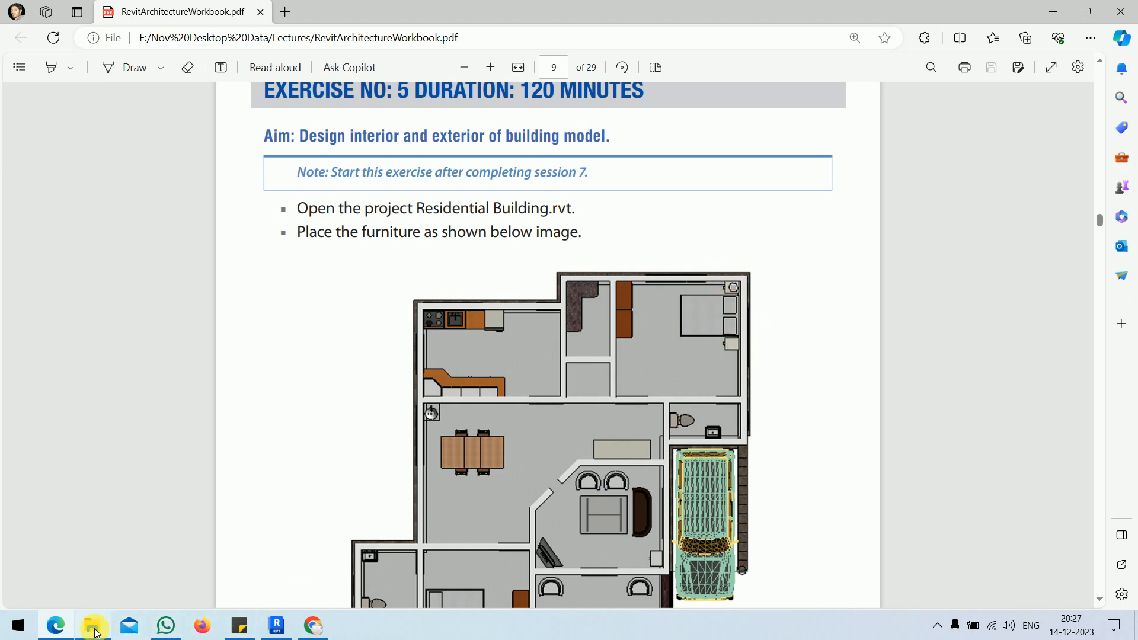
{"action": "left_click", "coordinate": [276, 625]}
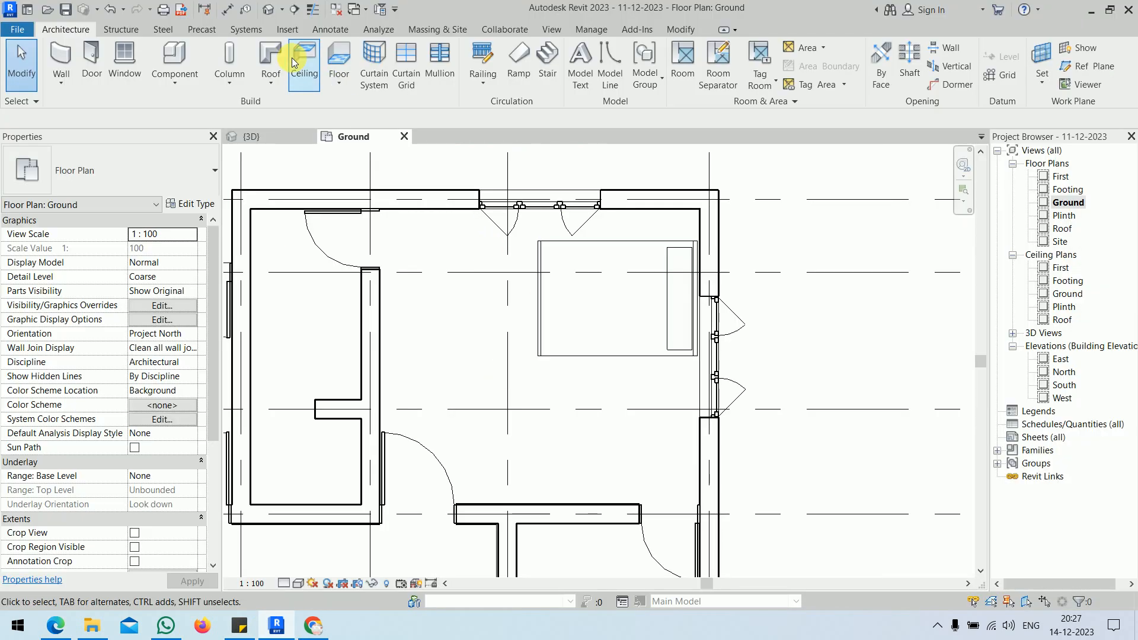
- Start placing a component and look through the Seating furniture families in the Load Family dialog, shown as large icons
{"action": "left_click", "coordinate": [172, 53]}
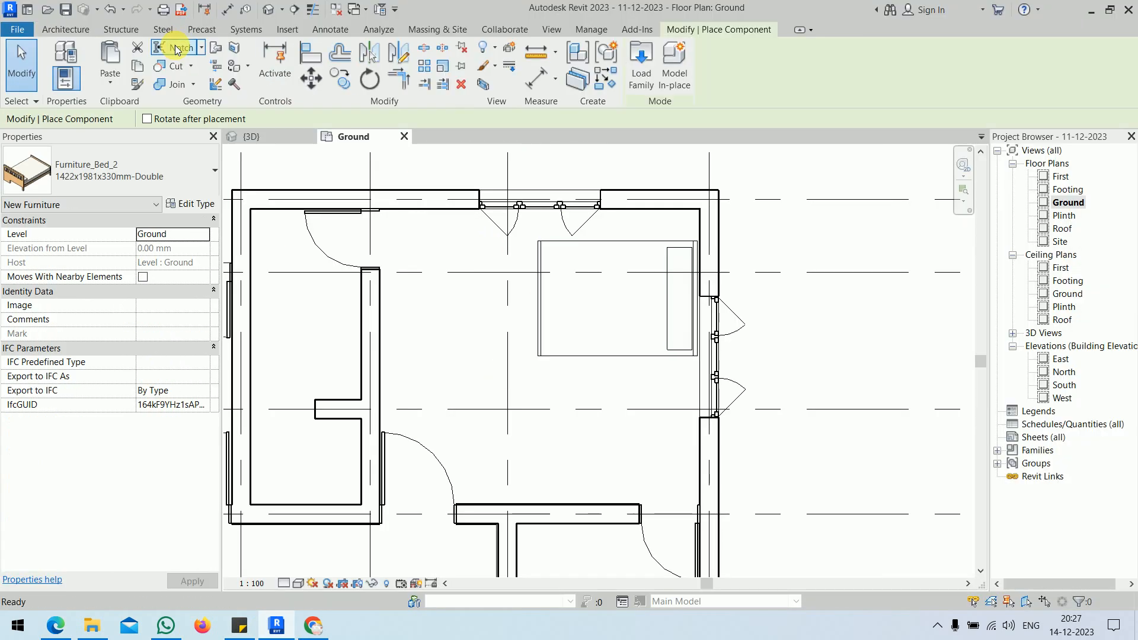
{"action": "left_click", "coordinate": [640, 83]}
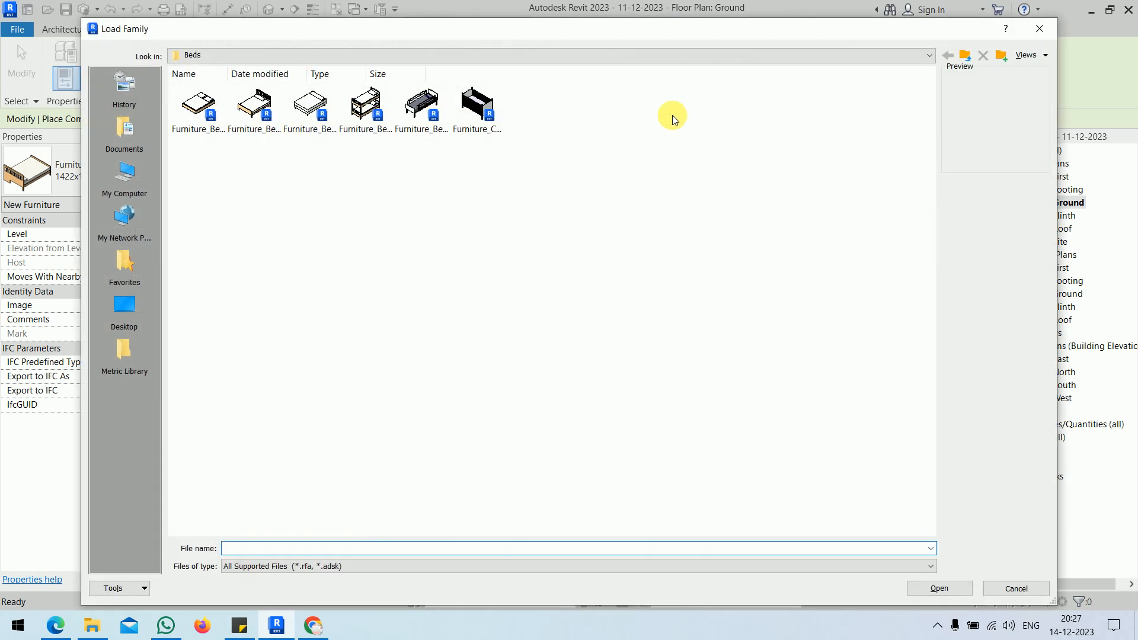
{"action": "left_click", "coordinate": [964, 54]}
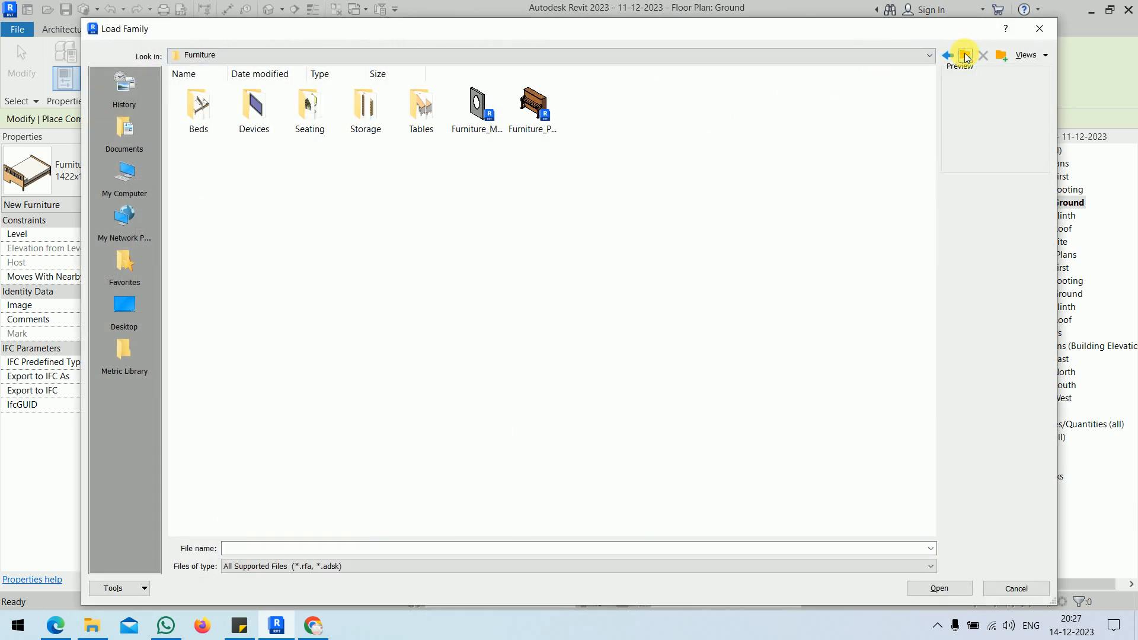
{"action": "double_click", "coordinate": [306, 118]}
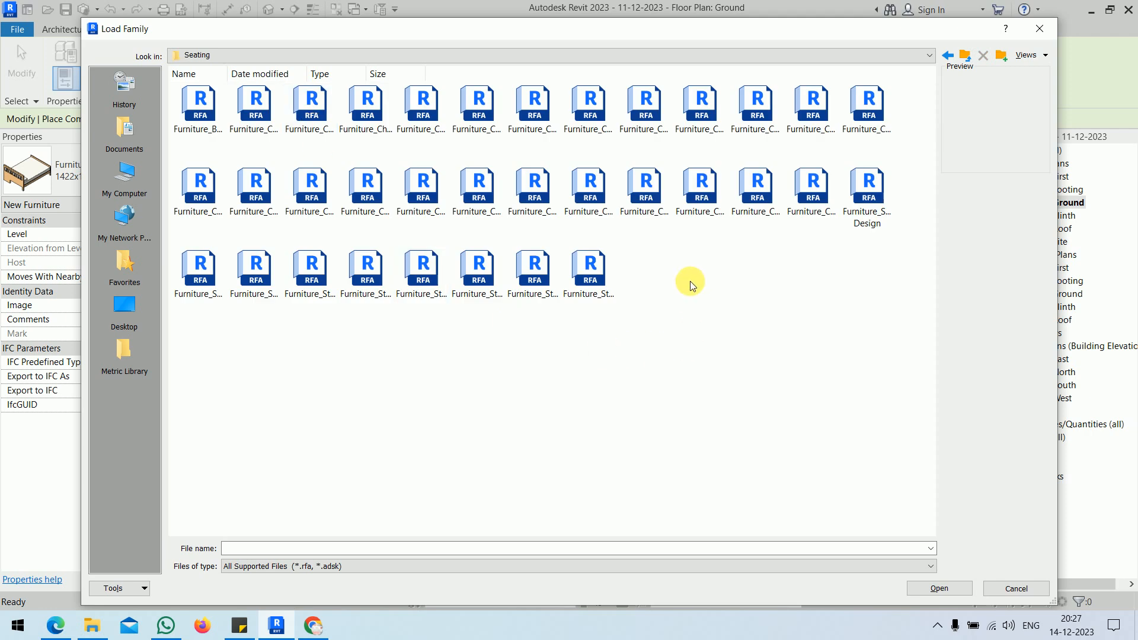
{"action": "right_click", "coordinate": [690, 281]}
{"action": "mouse_move", "coordinate": [723, 293]}
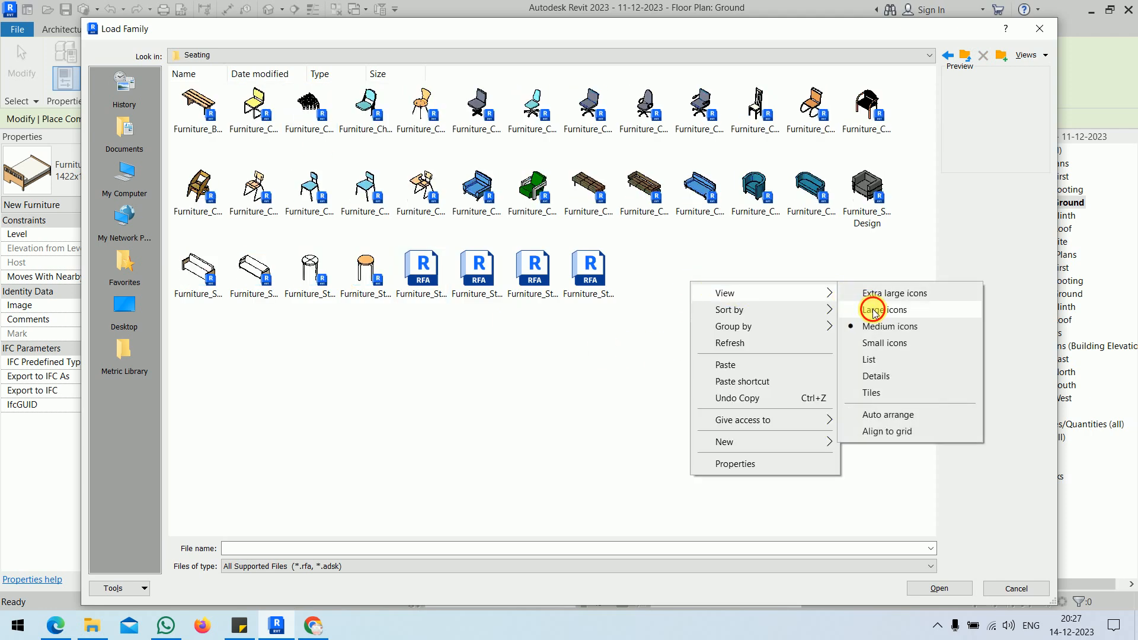
{"action": "left_click", "coordinate": [872, 310]}
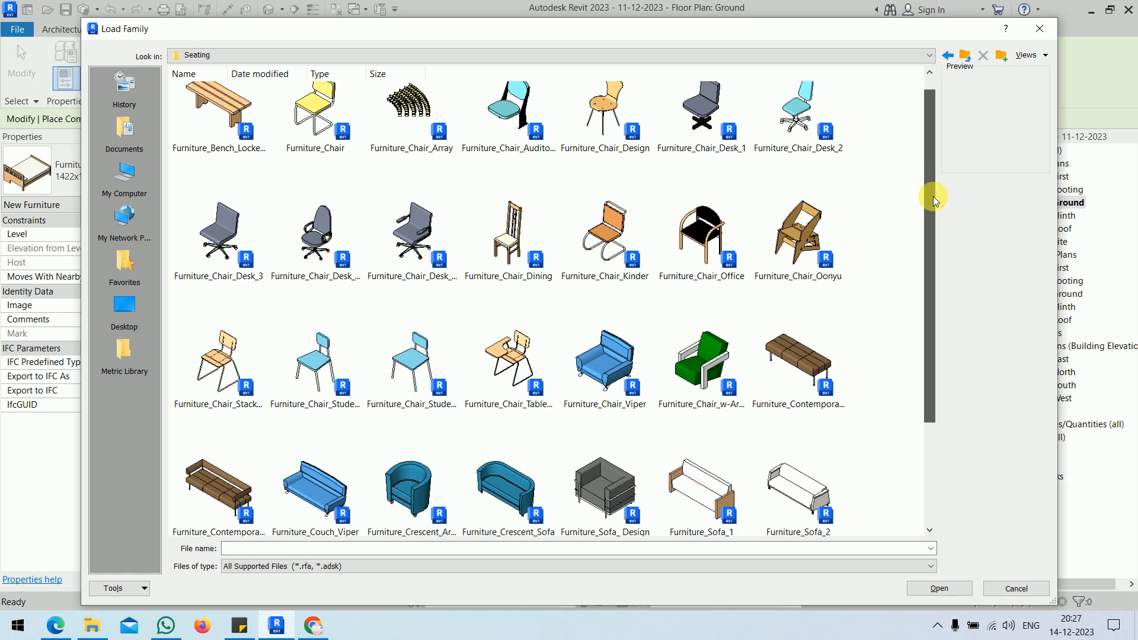
{"action": "left_click_drag", "start_coordinate": [932, 197], "coordinate": [926, 336]}
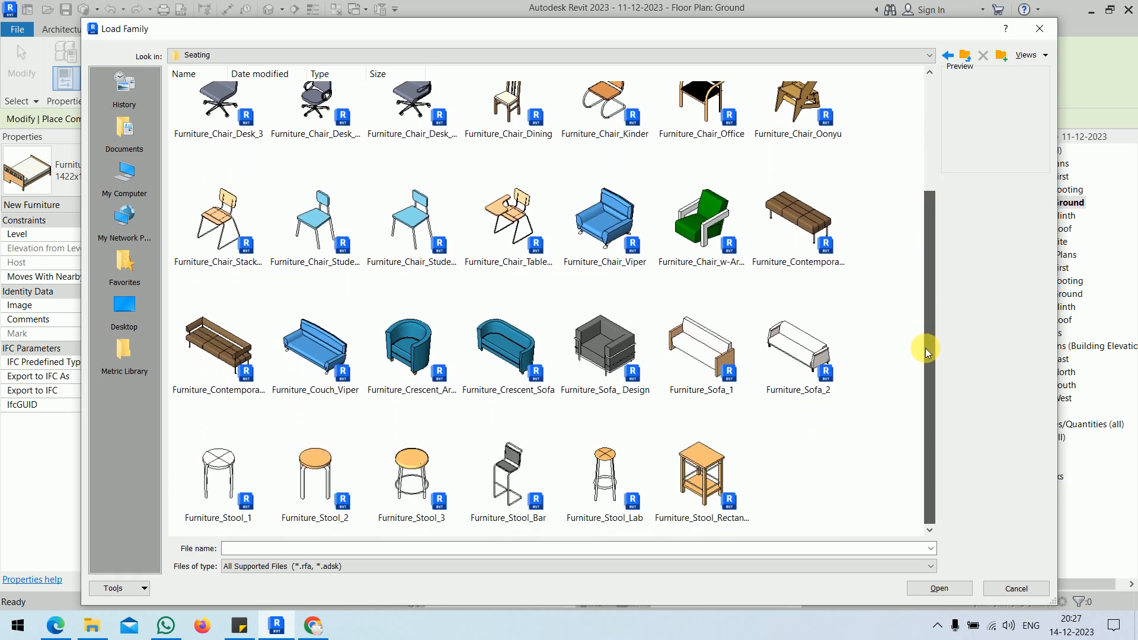
{"action": "left_click_drag", "start_coordinate": [926, 348], "coordinate": [908, 137]}
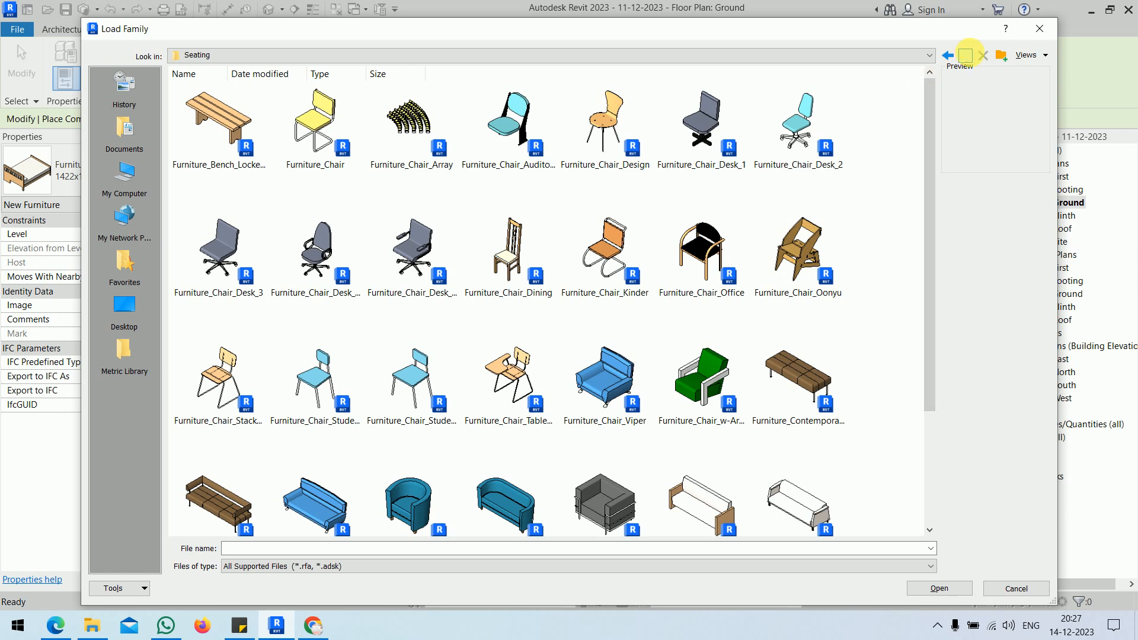
- Load the Furniture_Wardrobe family from the Storage furniture folder, browsing its contents as large icons
{"action": "left_click", "coordinate": [965, 55]}
{"action": "double_click", "coordinate": [367, 119]}
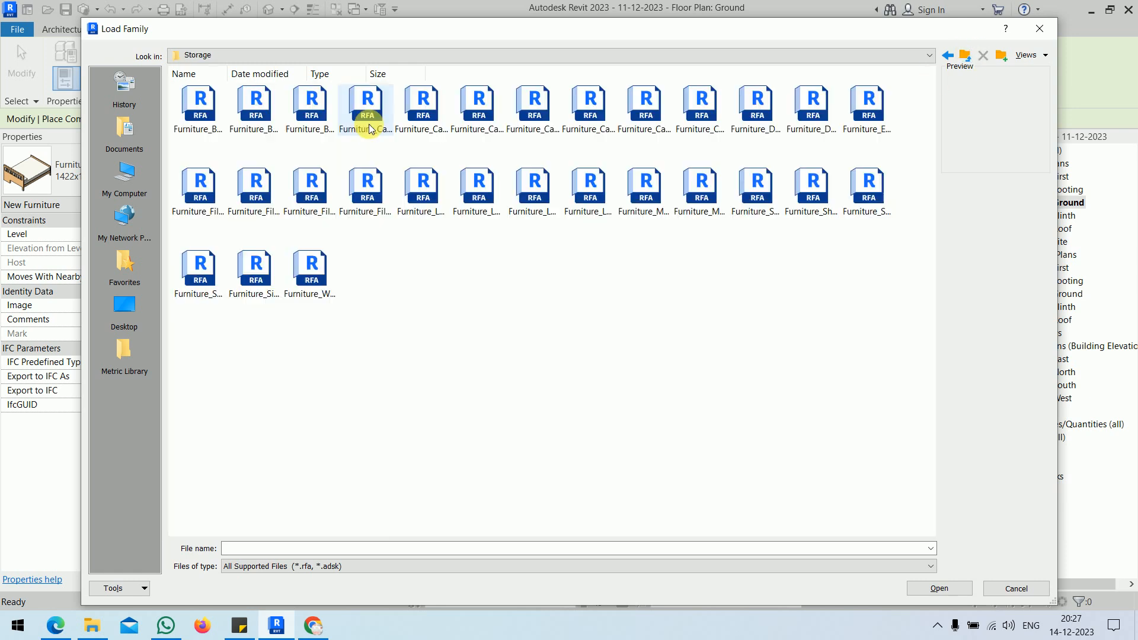
{"action": "right_click", "coordinate": [426, 291]}
{"action": "mouse_move", "coordinate": [474, 302]}
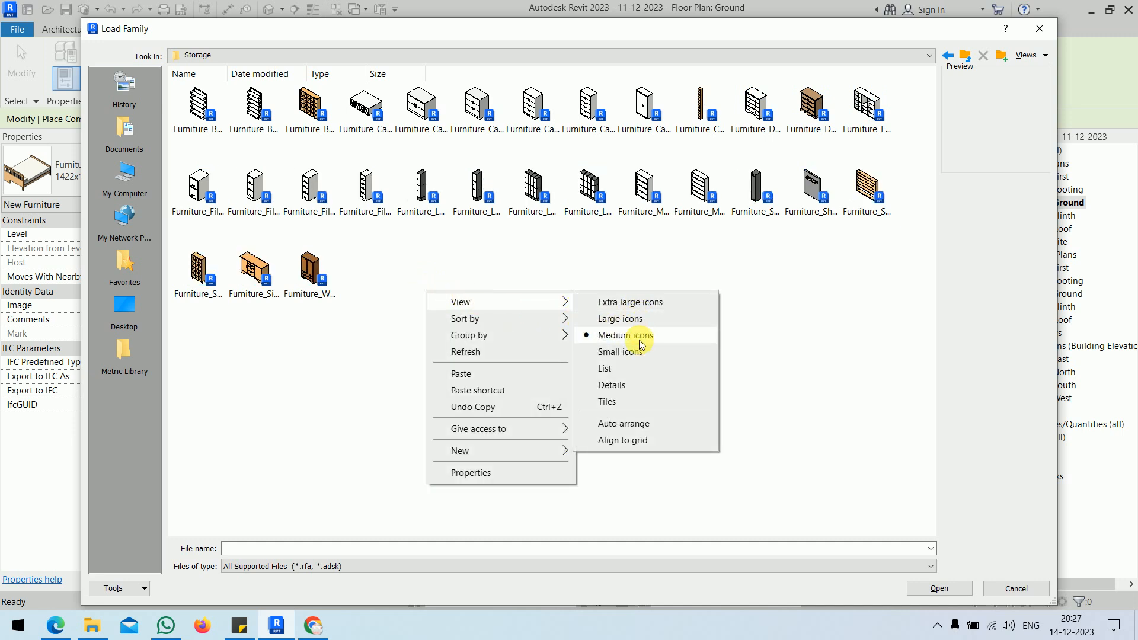
{"action": "left_click", "coordinate": [638, 322]}
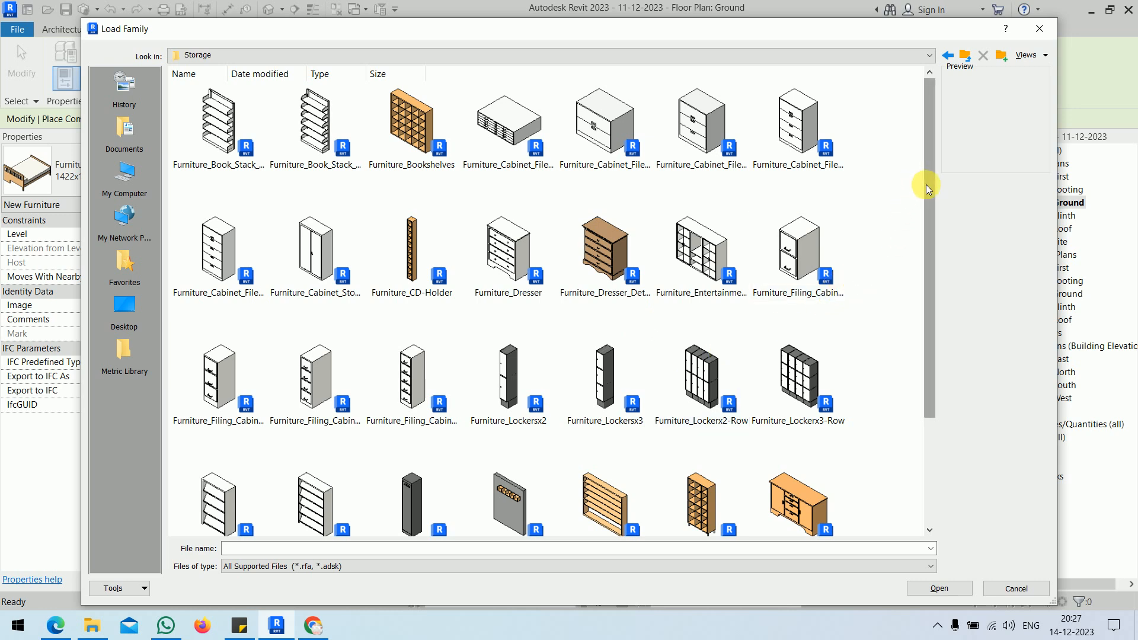
{"action": "left_click_drag", "start_coordinate": [926, 184], "coordinate": [920, 266]}
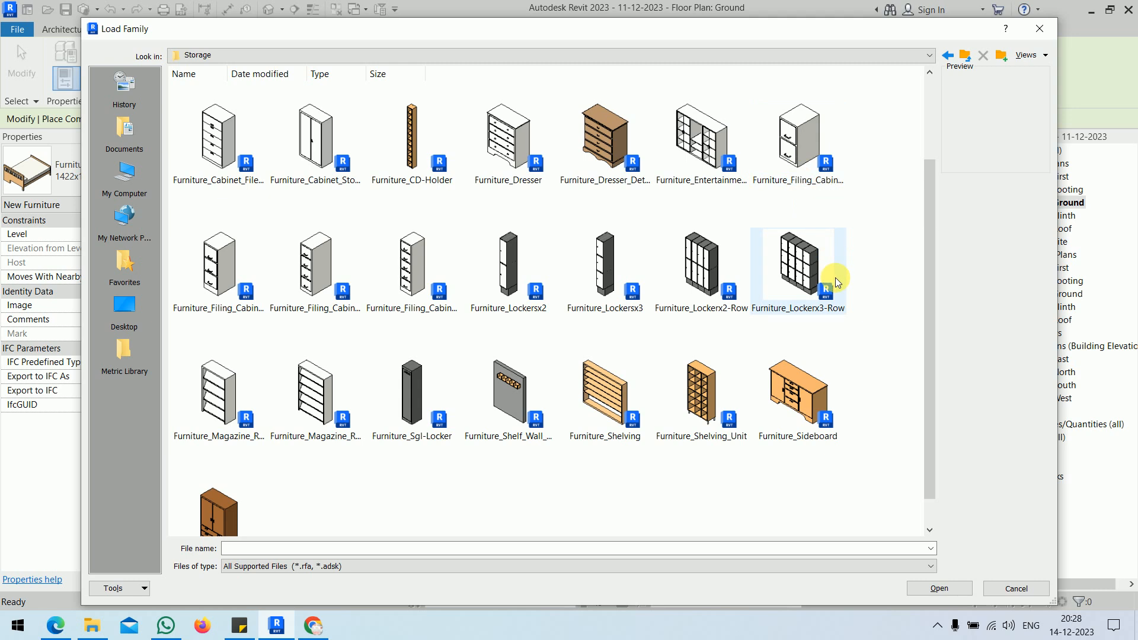
{"action": "scroll", "coordinate": [834, 278], "scroll_direction": "down", "scroll_amount": 1}
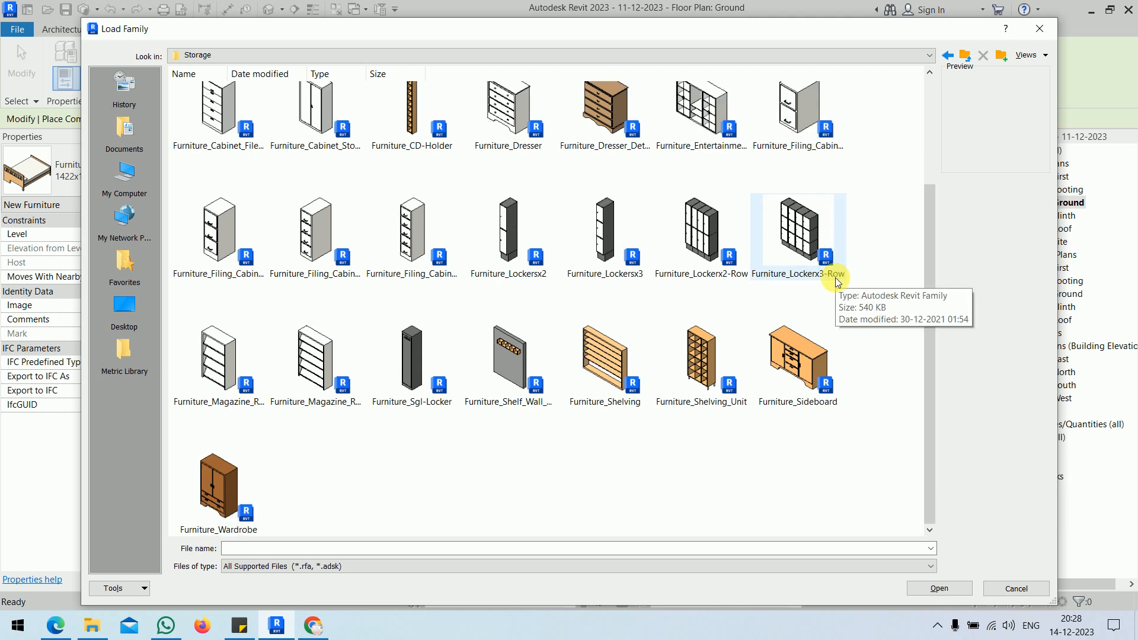
{"action": "left_click", "coordinate": [207, 478]}
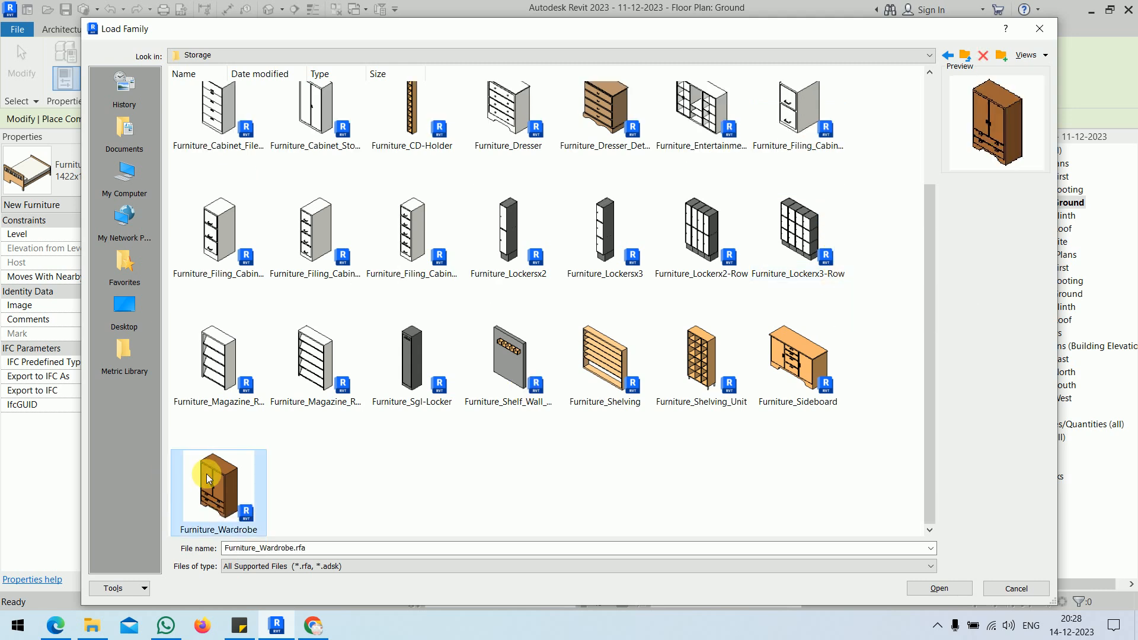
{"action": "left_click", "coordinate": [925, 589]}
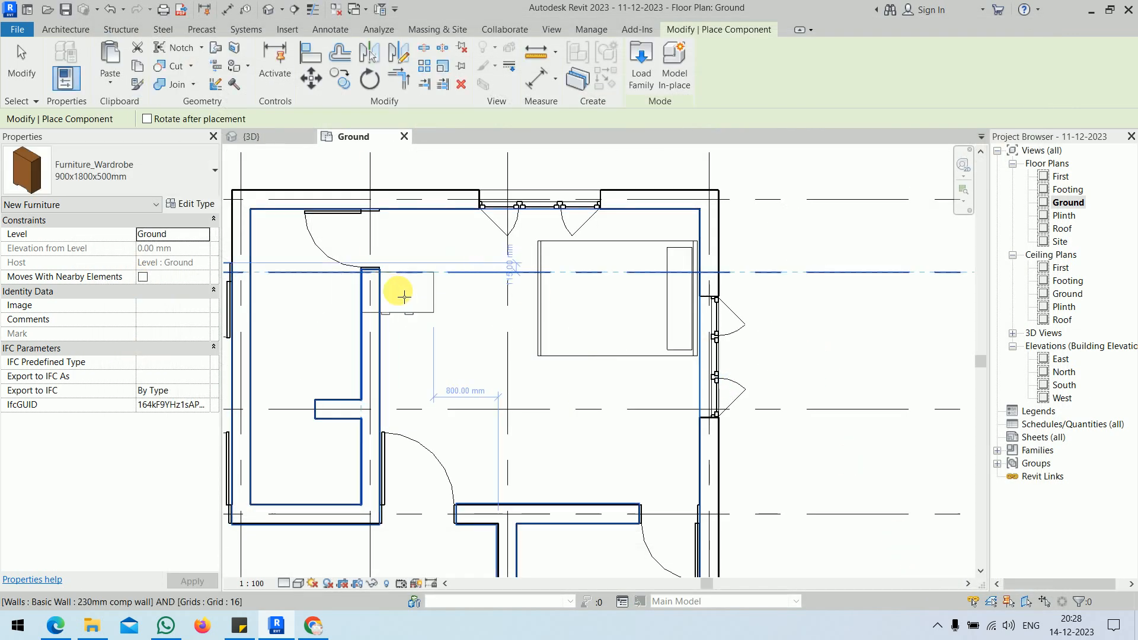
- Place two 900x1800x500mm wardrobes side by side along the northeast bedroom's west wall, rotated so their doors face the bed
{"action": "key", "text": "space"}
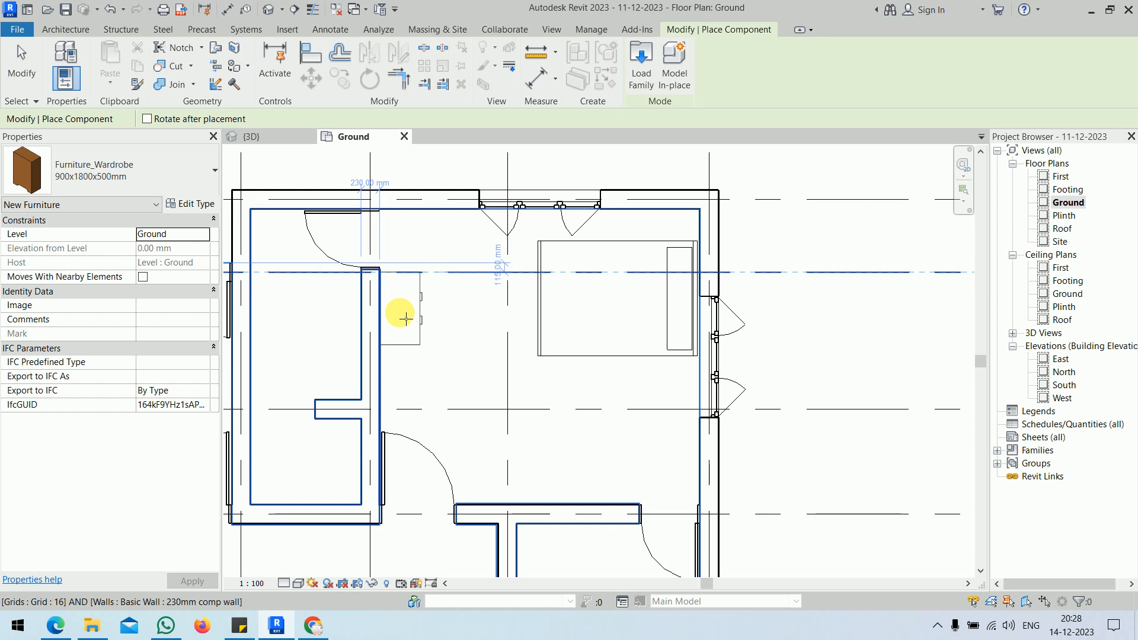
{"action": "left_click", "coordinate": [403, 317]}
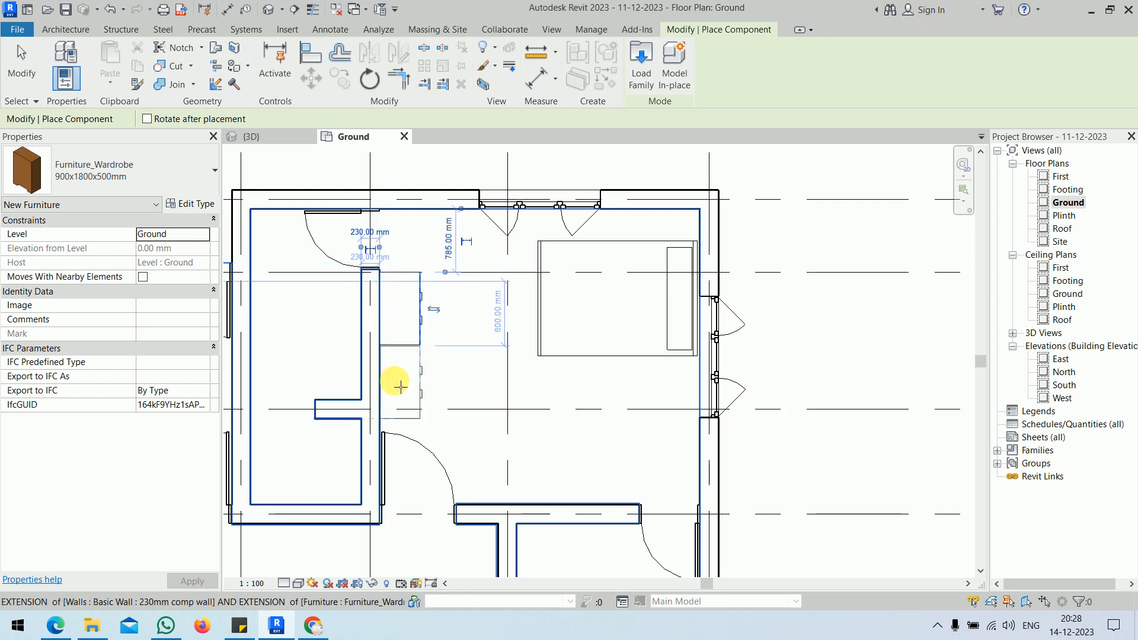
{"action": "scroll", "coordinate": [401, 383], "scroll_direction": "up", "scroll_amount": 5}
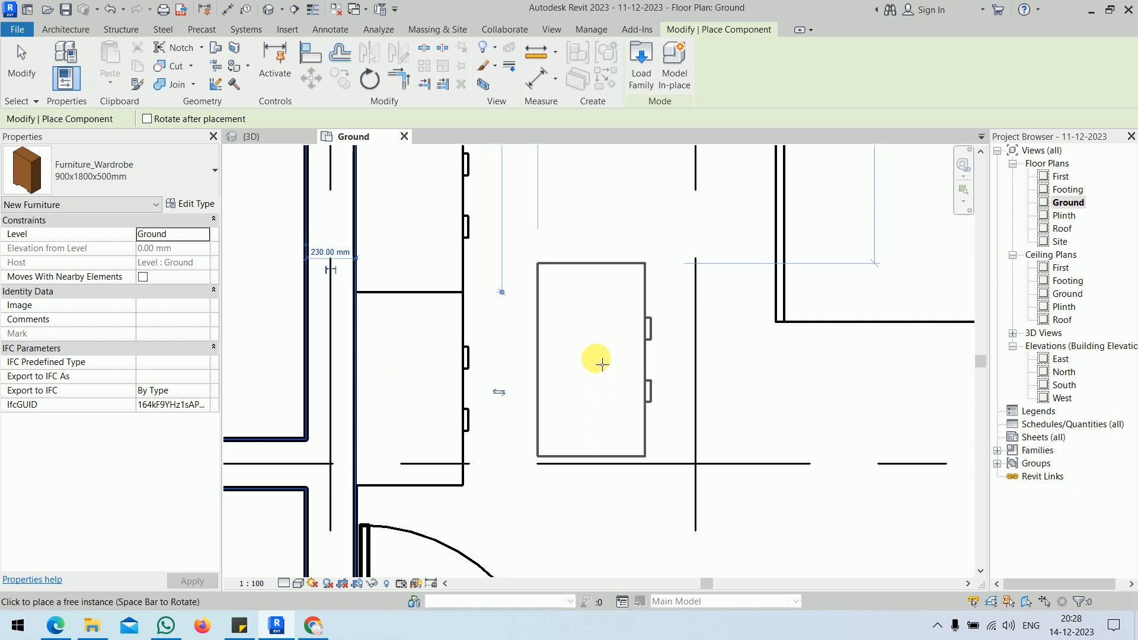
{"action": "scroll", "coordinate": [592, 362], "scroll_direction": "down", "scroll_amount": 5}
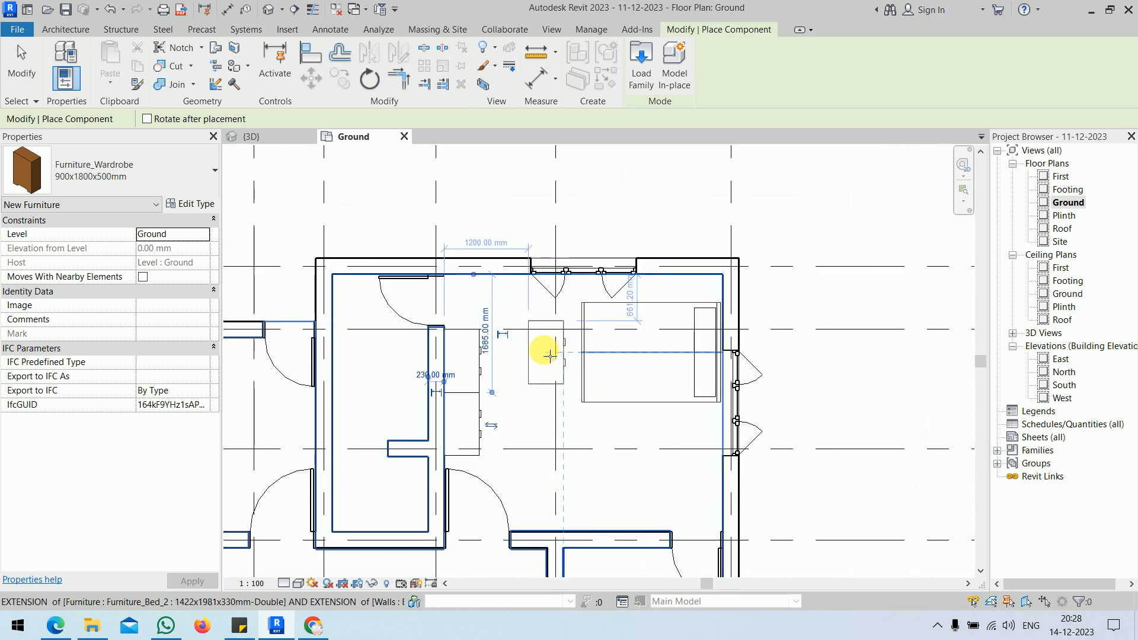
{"action": "key", "text": "Escape"}
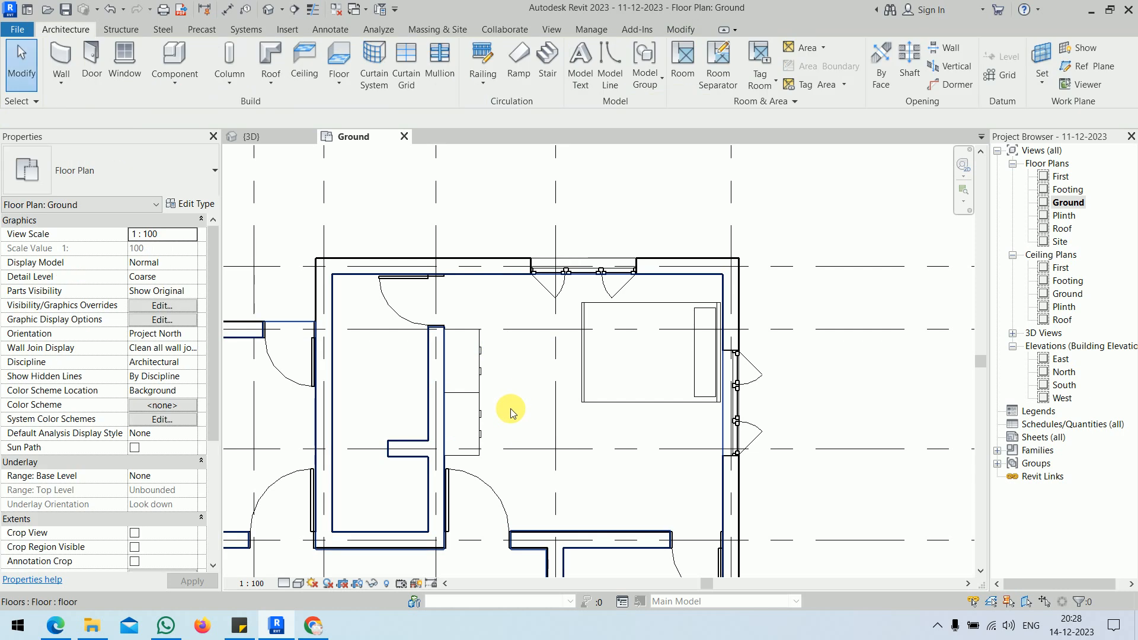
- Inspect the material and dimension type properties of the northern wardrobe and close them with nothing left selected
{"action": "scroll", "coordinate": [511, 411], "scroll_direction": "up", "scroll_amount": 4}
{"action": "left_click", "coordinate": [439, 343]}
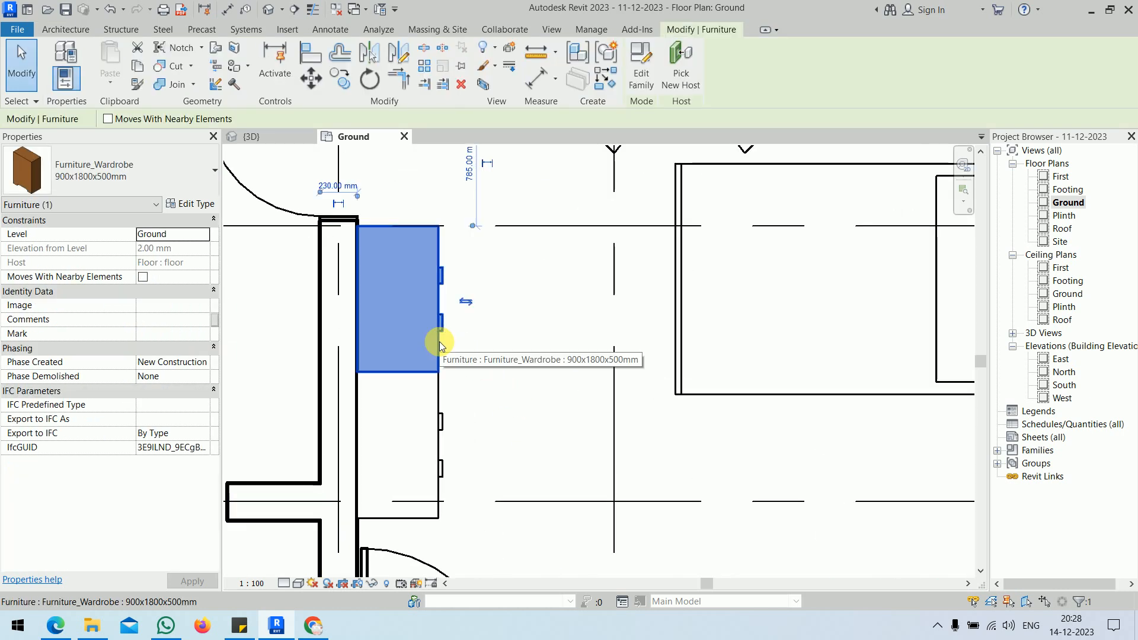
{"action": "left_click", "coordinate": [196, 205]}
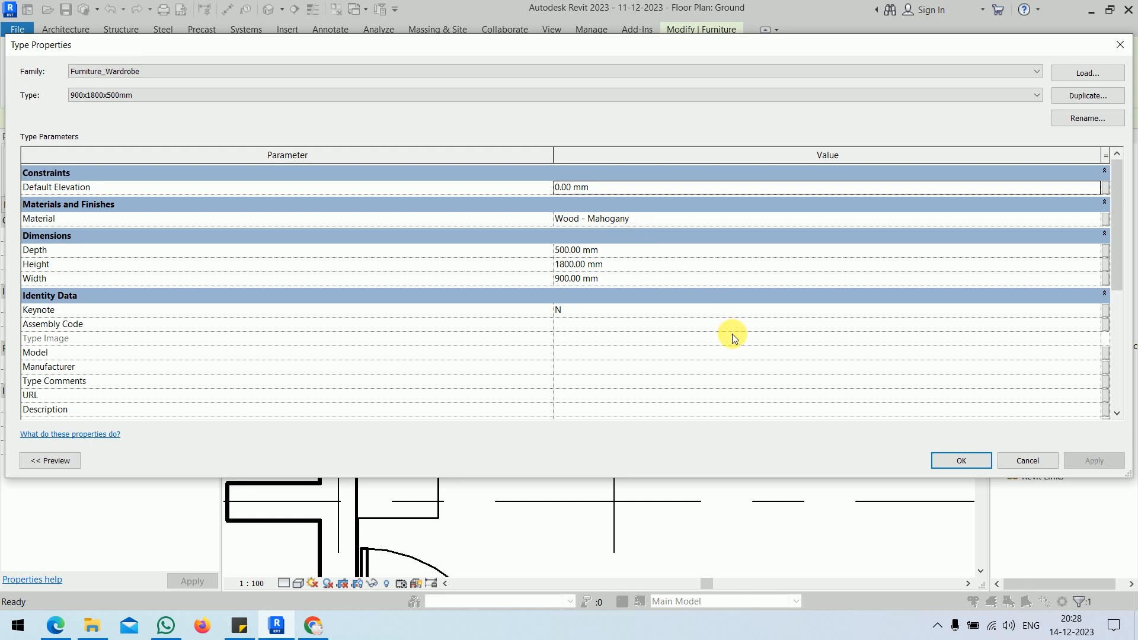
{"action": "left_click", "coordinate": [658, 220]}
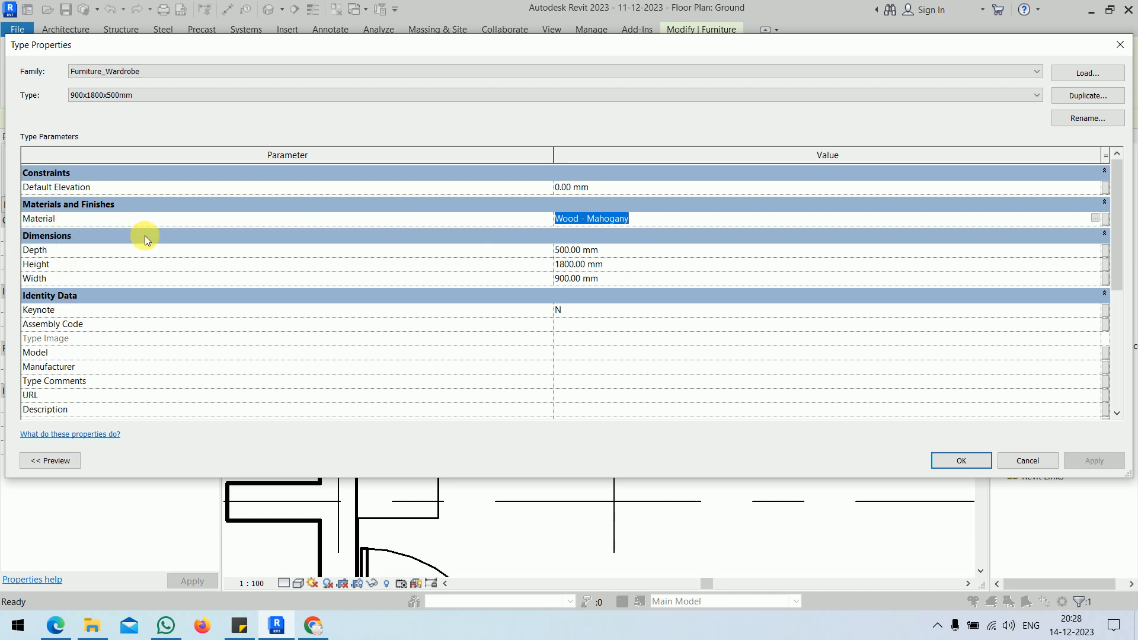
{"action": "left_click", "coordinate": [960, 462]}
{"action": "left_click", "coordinate": [658, 435]}
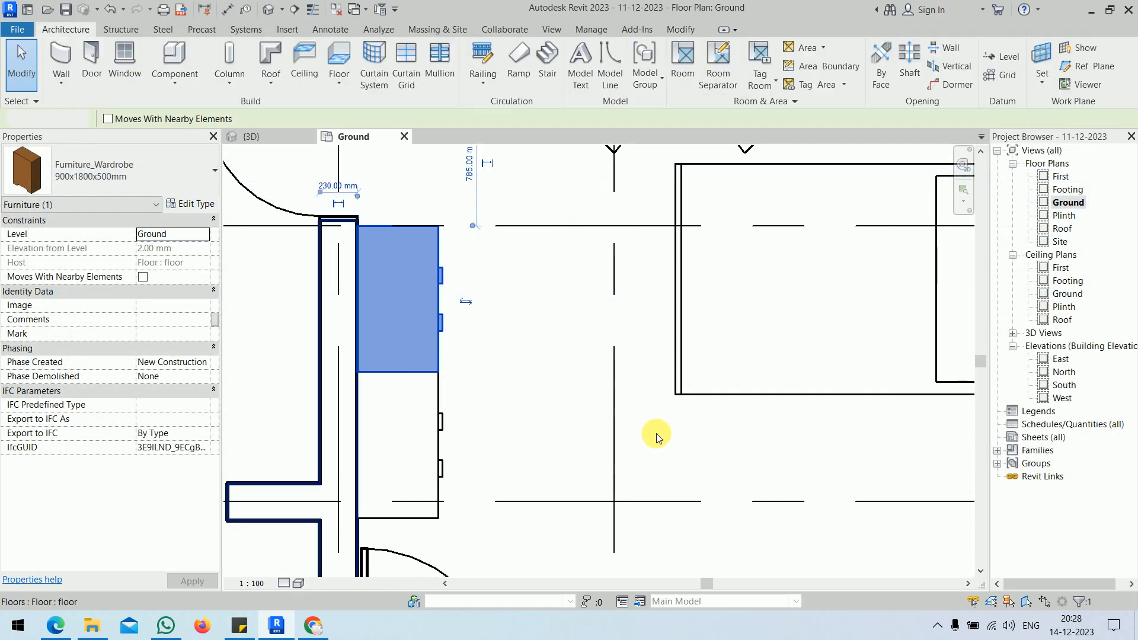
{"action": "scroll", "coordinate": [529, 362], "scroll_direction": "down", "scroll_amount": 4}
{"action": "middle_click_drag", "start_coordinate": [538, 371], "coordinate": [537, 304]}
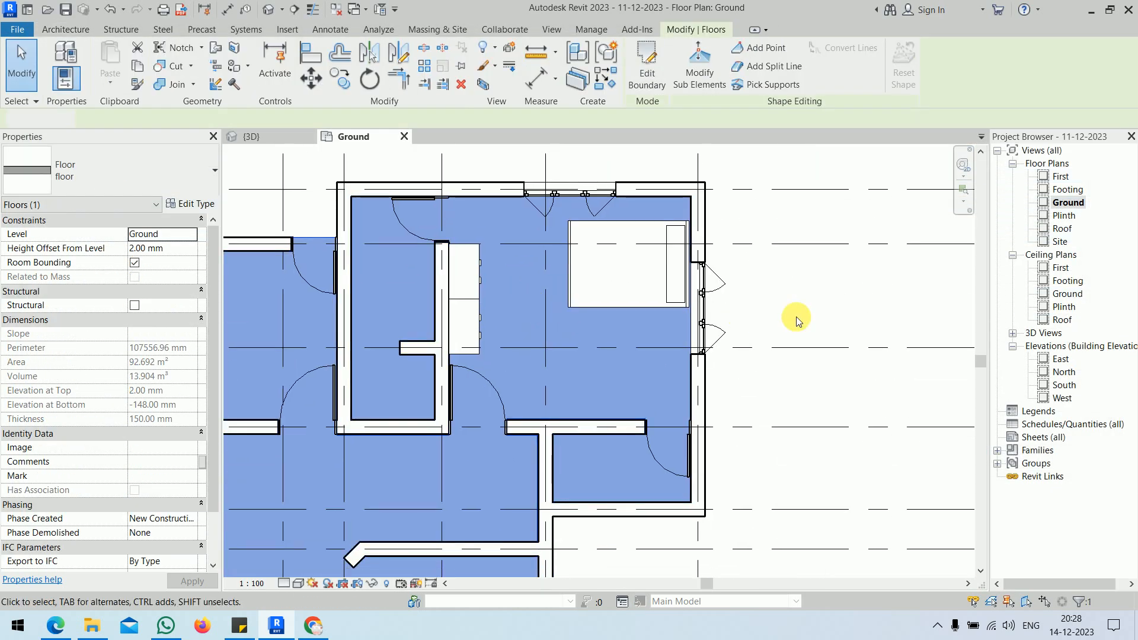
{"action": "key", "text": "Escape"}
- Examine the two wardrobes and their position relative to the bed, door and windows in the 3D view
{"action": "left_click", "coordinate": [269, 136]}
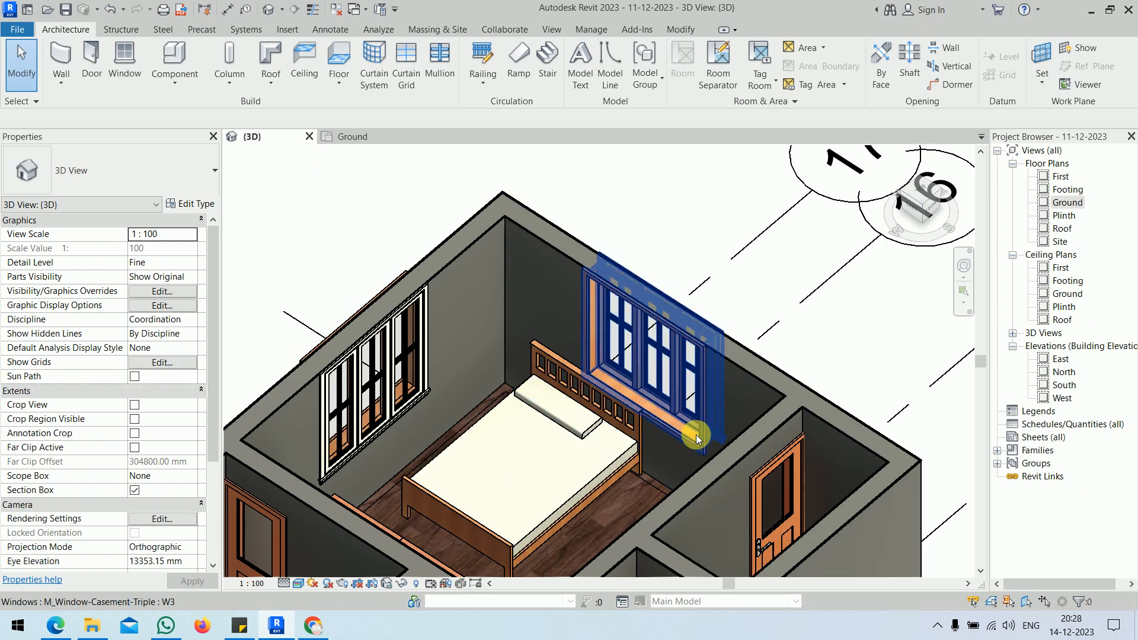
{"action": "scroll", "coordinate": [679, 430], "scroll_direction": "down", "scroll_amount": 2}
{"action": "middle_click_drag", "start_coordinate": [673, 427], "coordinate": [708, 474]}
{"action": "middle_click_drag", "start_coordinate": [707, 473], "coordinate": [378, 438], "text": "shift"}
{"action": "middle_click_drag", "start_coordinate": [556, 472], "coordinate": [450, 407], "text": "shift"}
{"action": "middle_click_drag", "start_coordinate": [538, 442], "coordinate": [374, 256]}
{"action": "scroll", "coordinate": [607, 496], "scroll_direction": "up", "scroll_amount": 3}
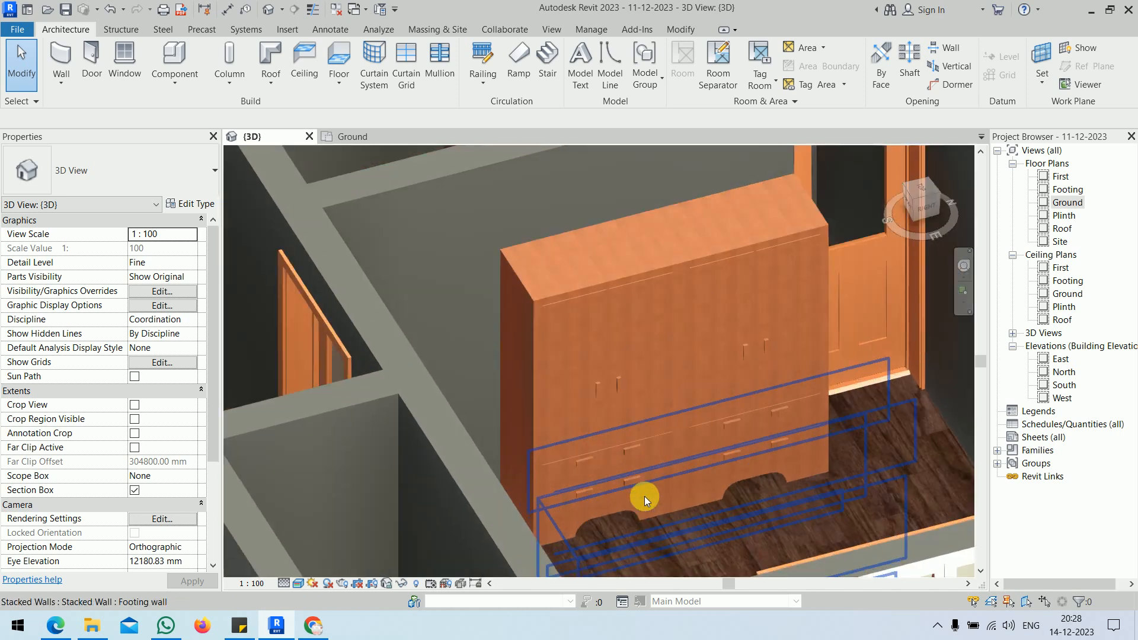
{"action": "middle_click_drag", "start_coordinate": [919, 490], "coordinate": [873, 511]}
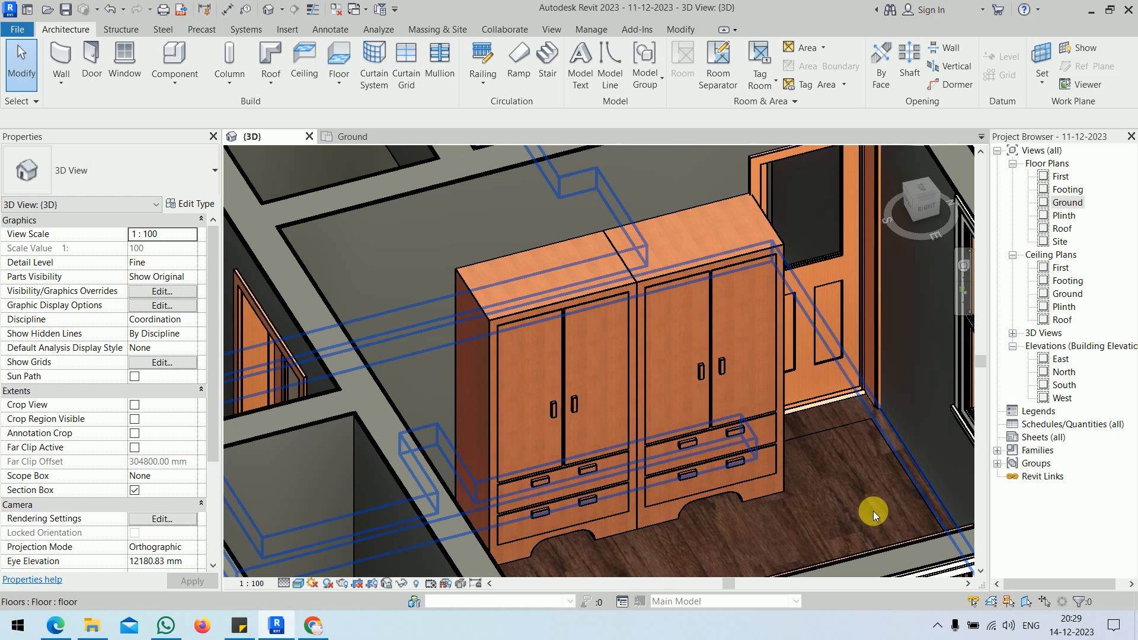
{"action": "scroll", "coordinate": [873, 511], "scroll_direction": "down", "scroll_amount": 4}
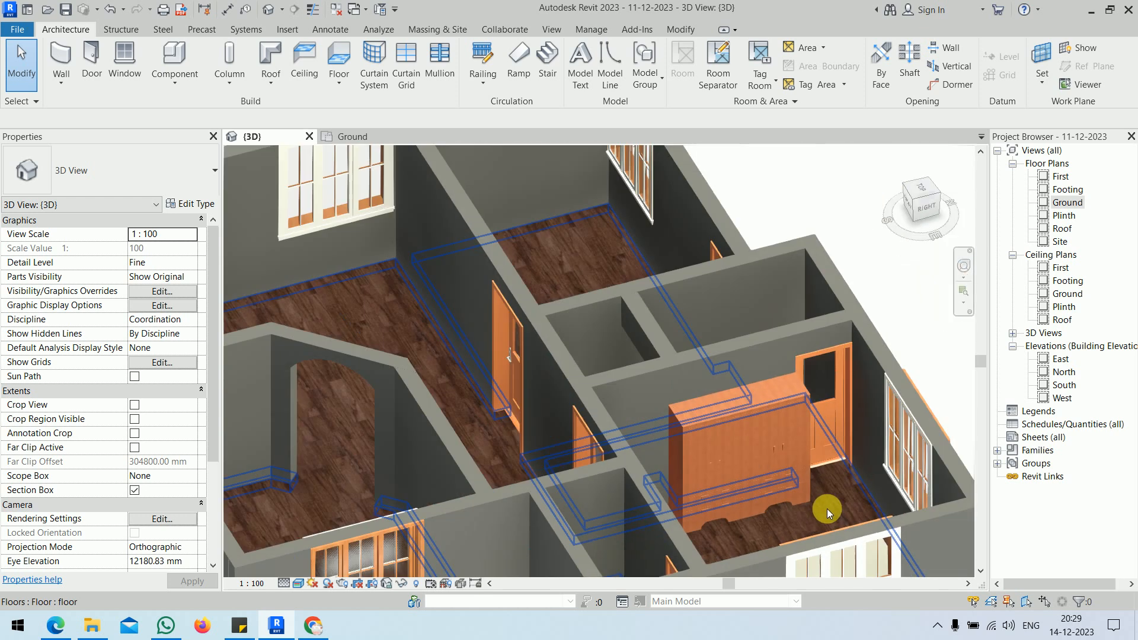
{"action": "middle_click_drag", "start_coordinate": [827, 509], "coordinate": [699, 331]}
{"action": "middle_click_drag", "start_coordinate": [724, 386], "coordinate": [800, 455], "text": "shift"}
{"action": "middle_click_drag", "start_coordinate": [510, 258], "coordinate": [635, 488]}
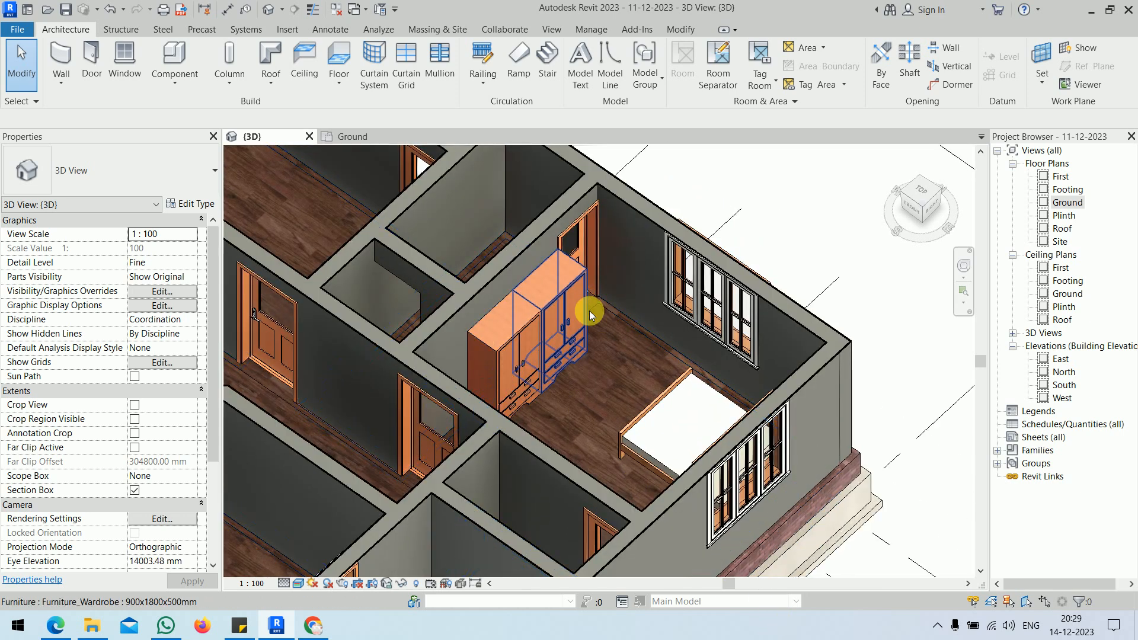
{"action": "middle_click_drag", "start_coordinate": [562, 419], "coordinate": [579, 419], "text": "shift"}
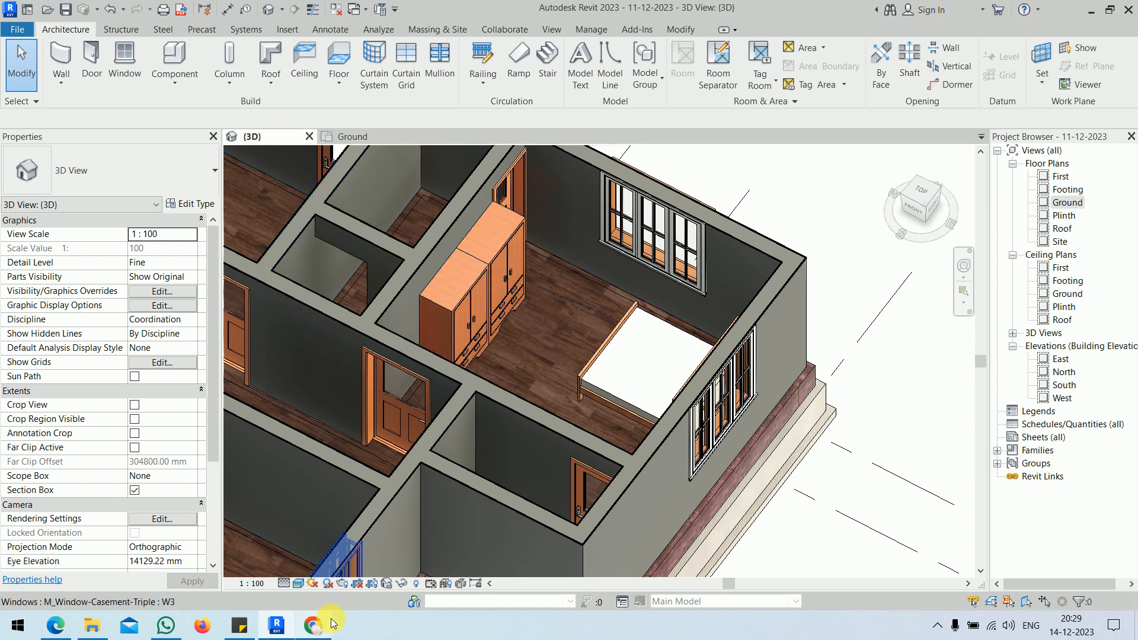
- Check the workbook's furniture layout image in Edge and return to the Ground floor plan in Revit
{"action": "left_click", "coordinate": [308, 630]}
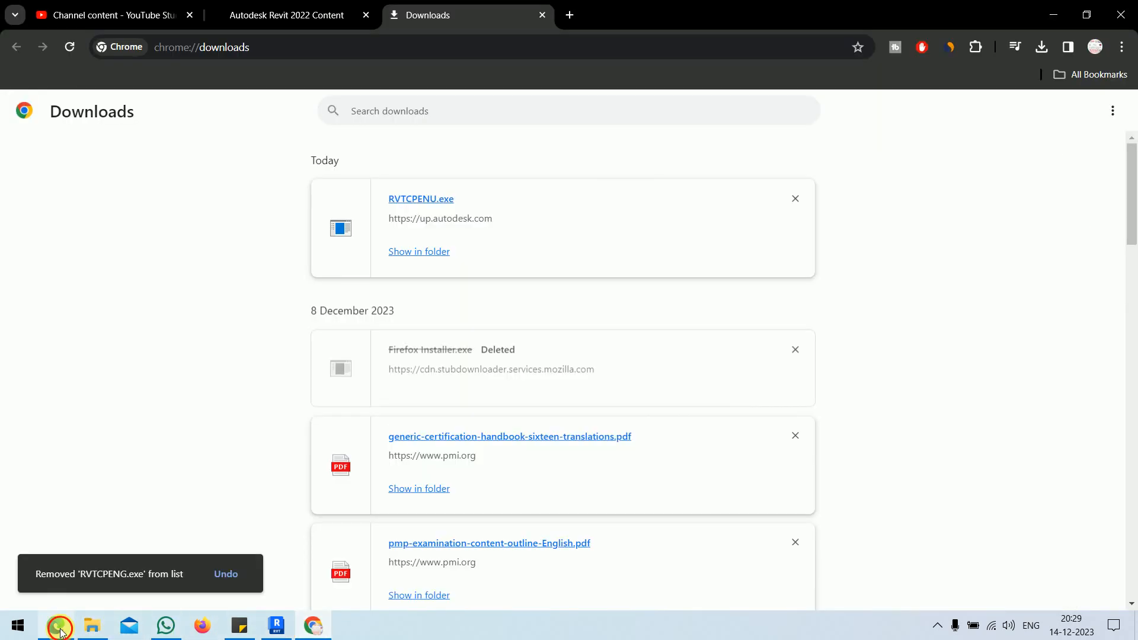
{"action": "left_click", "coordinate": [55, 625]}
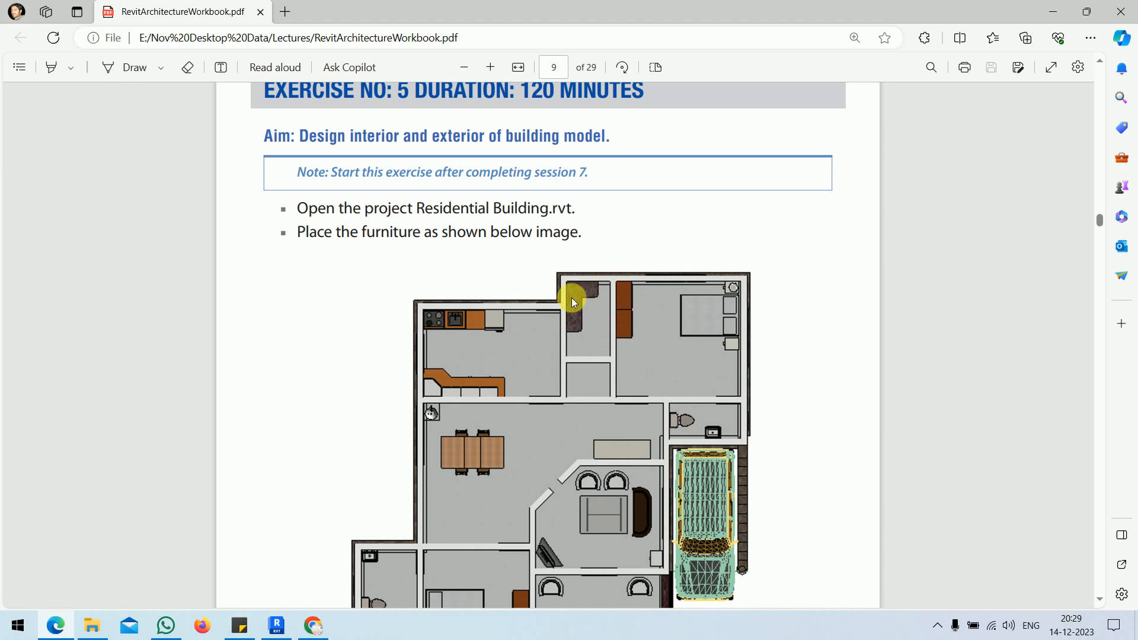
{"action": "left_click", "coordinate": [276, 626]}
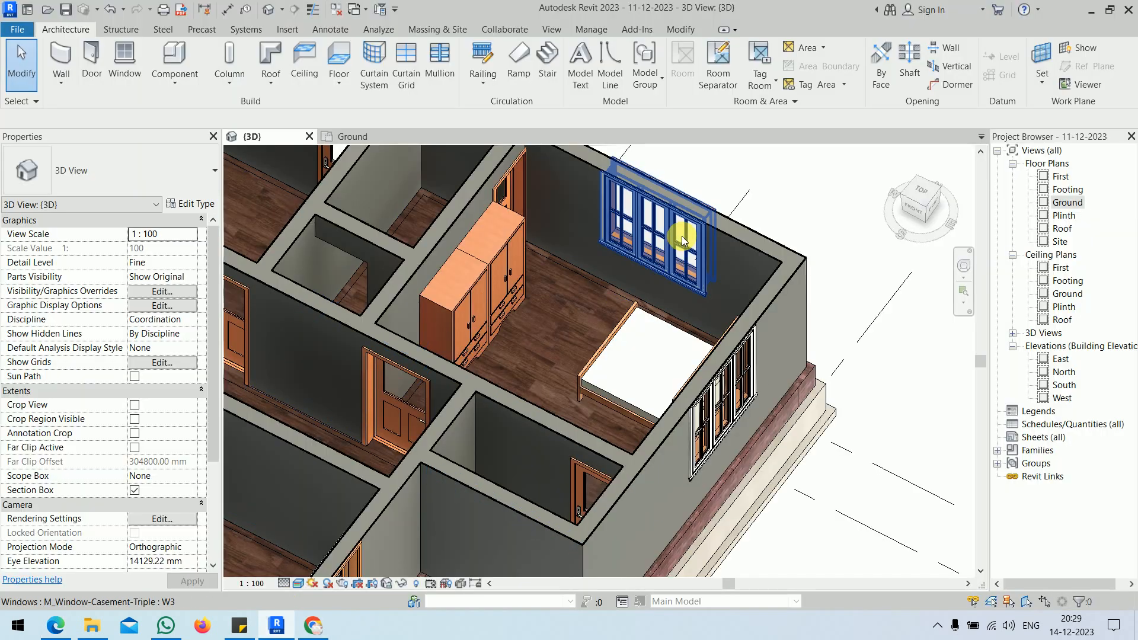
{"action": "left_click", "coordinate": [1066, 203]}
{"action": "double_click", "coordinate": [1067, 202]}
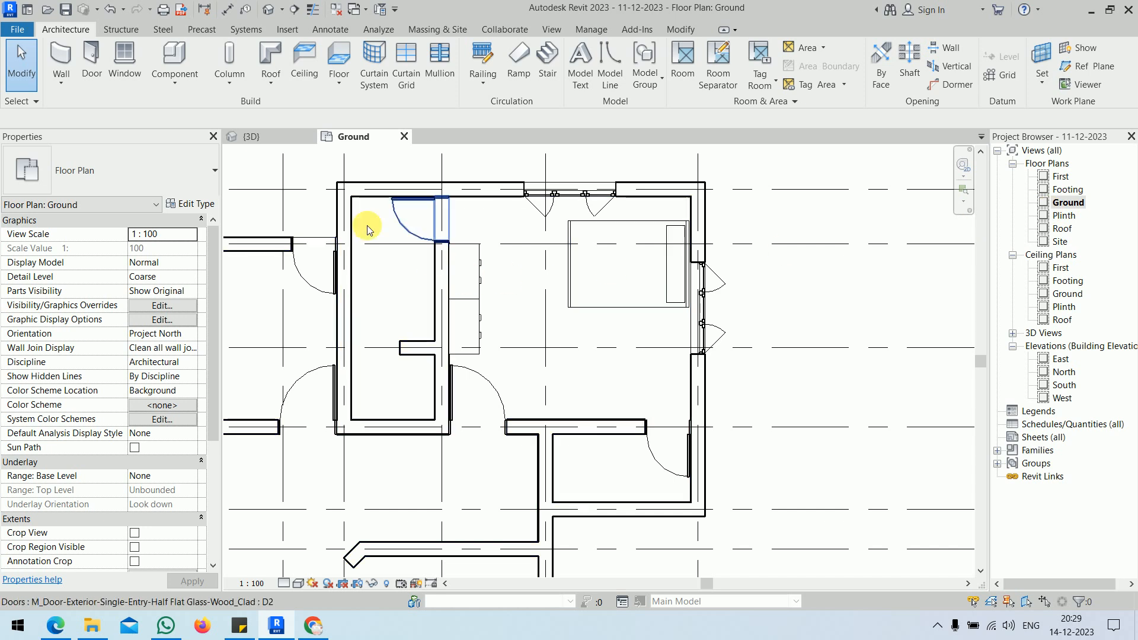
- Start loading a component family and examine the Seating furniture folder's contents as large icons
{"action": "left_click", "coordinate": [173, 59]}
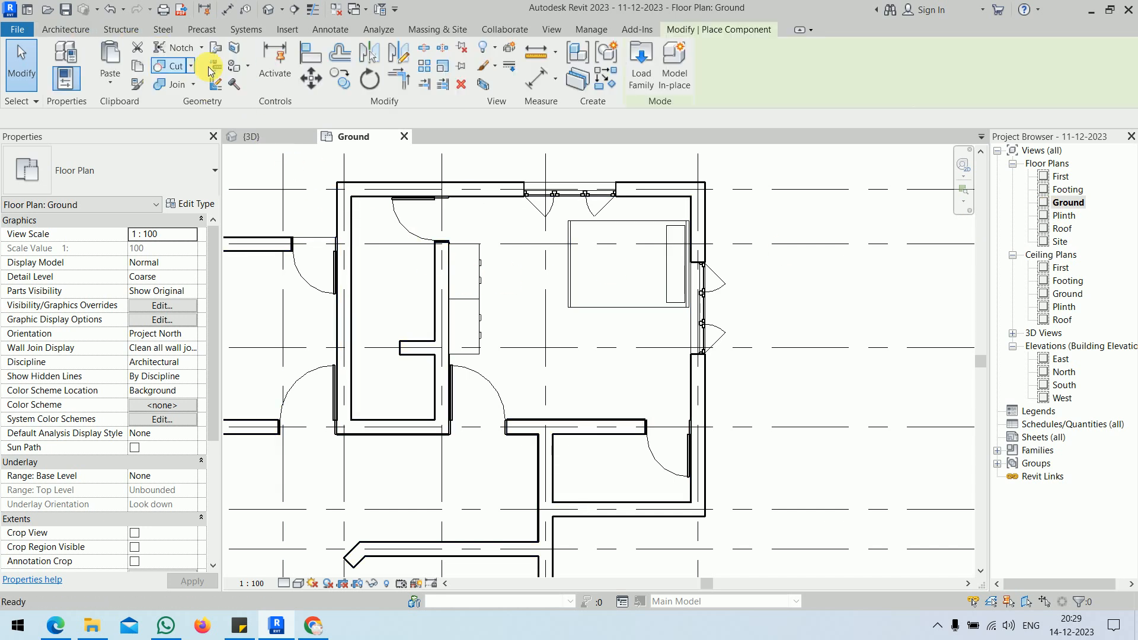
{"action": "left_click", "coordinate": [646, 74]}
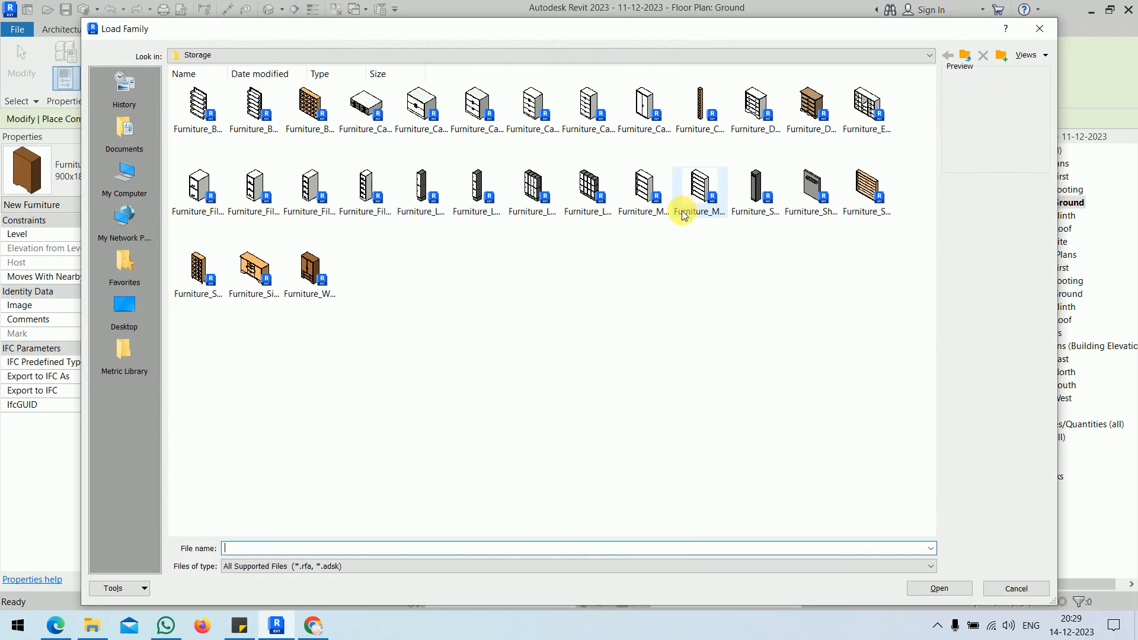
{"action": "left_click", "coordinate": [963, 56]}
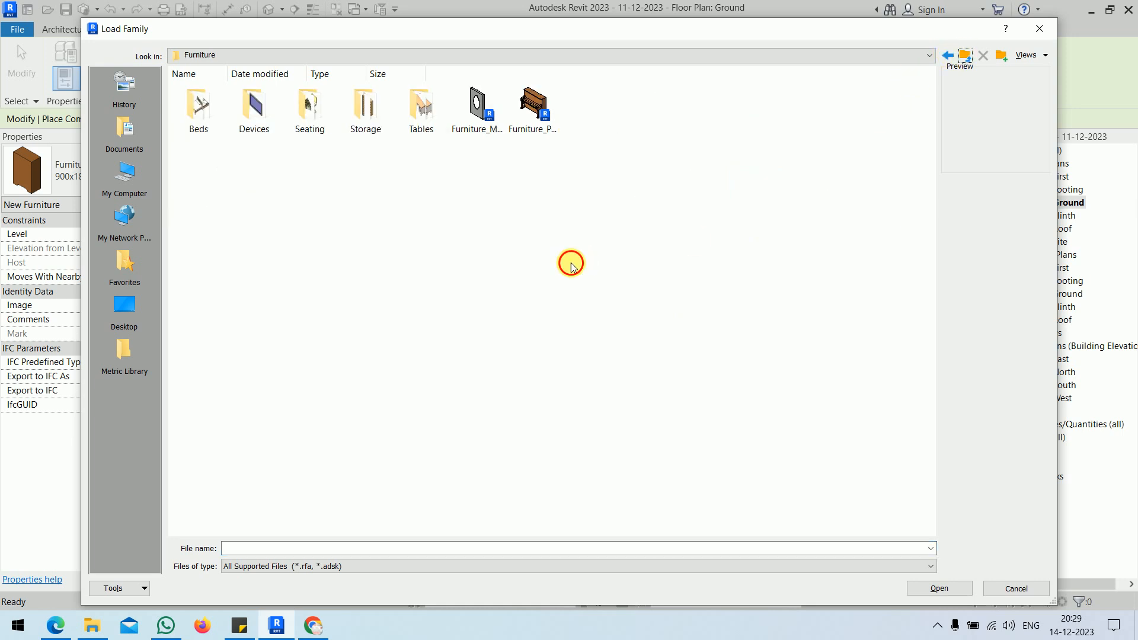
{"action": "double_click", "coordinate": [313, 112]}
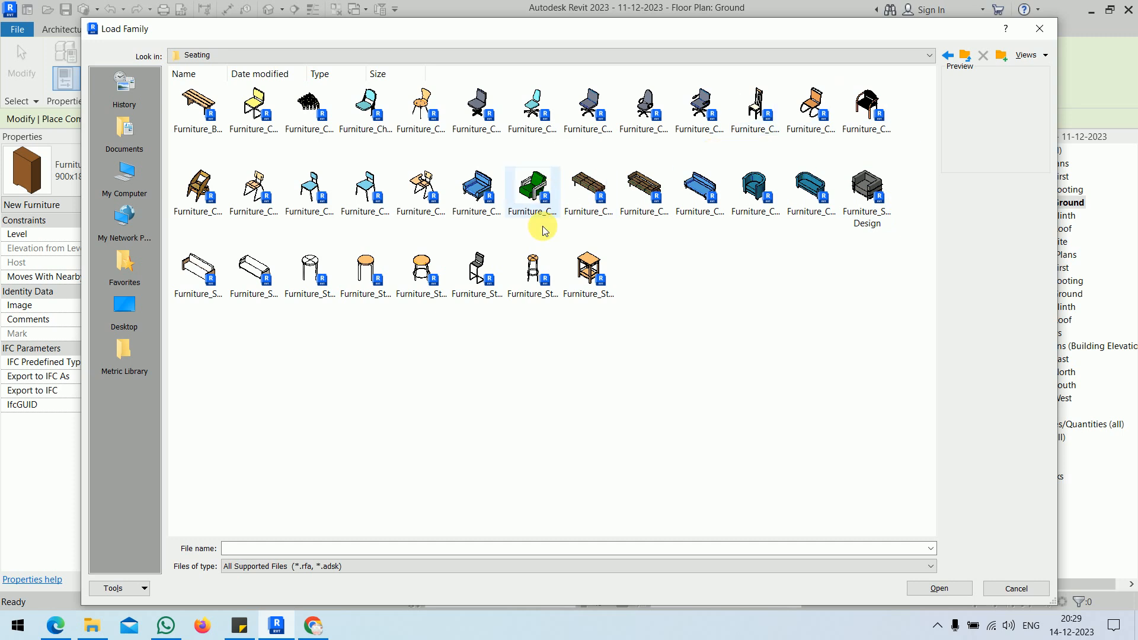
{"action": "right_click", "coordinate": [688, 294]}
{"action": "mouse_move", "coordinate": [806, 305]}
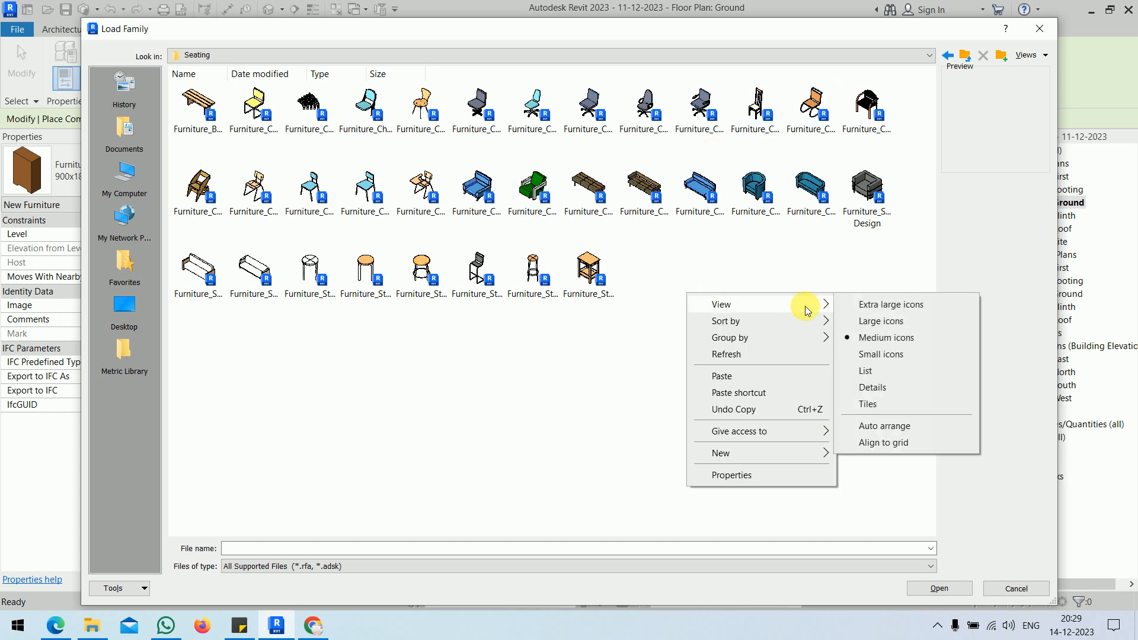
{"action": "left_click", "coordinate": [854, 320]}
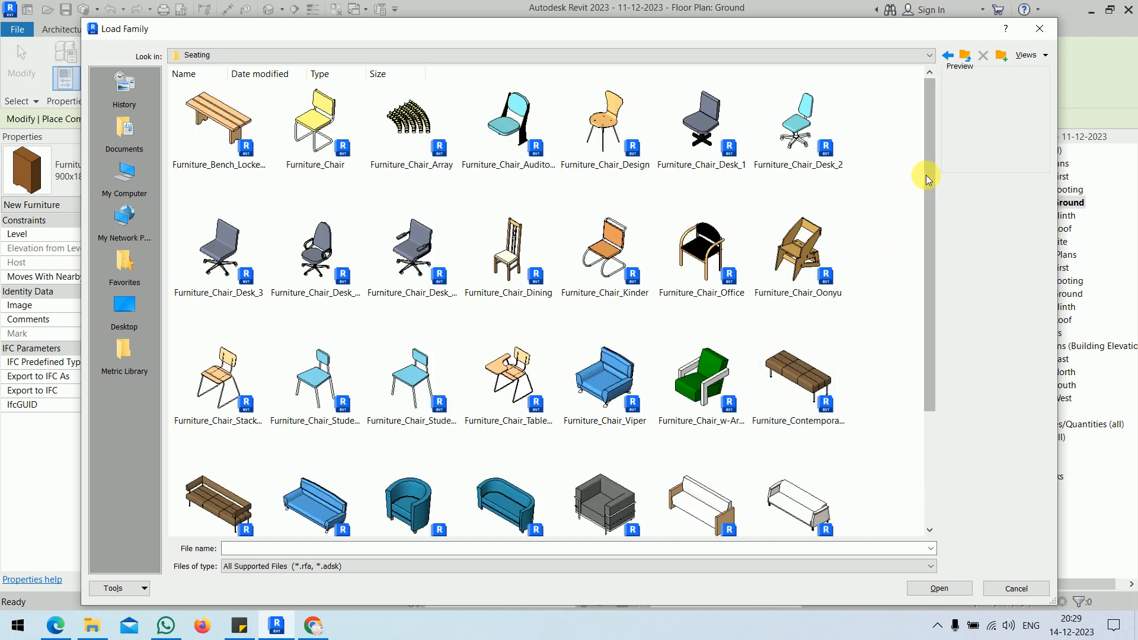
{"action": "left_click_drag", "start_coordinate": [925, 175], "coordinate": [930, 320]}
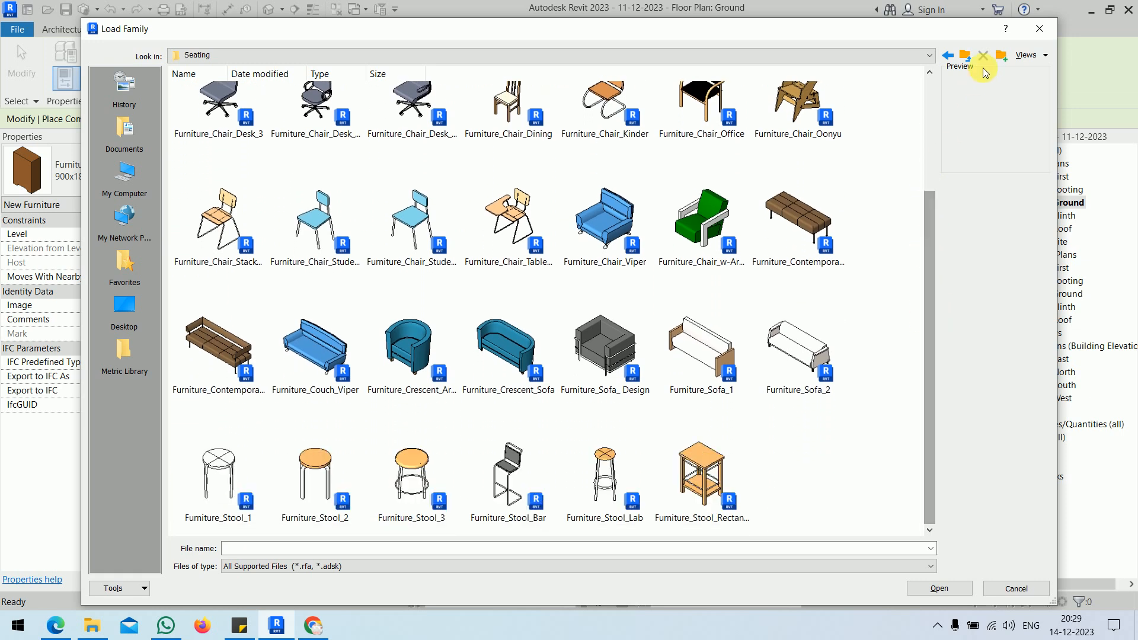
- Load the M_Furniture_System-Storage-Cabinet-2_Drawer family from the US library's Furniture System Storage folder
{"action": "left_click", "coordinate": [966, 56]}
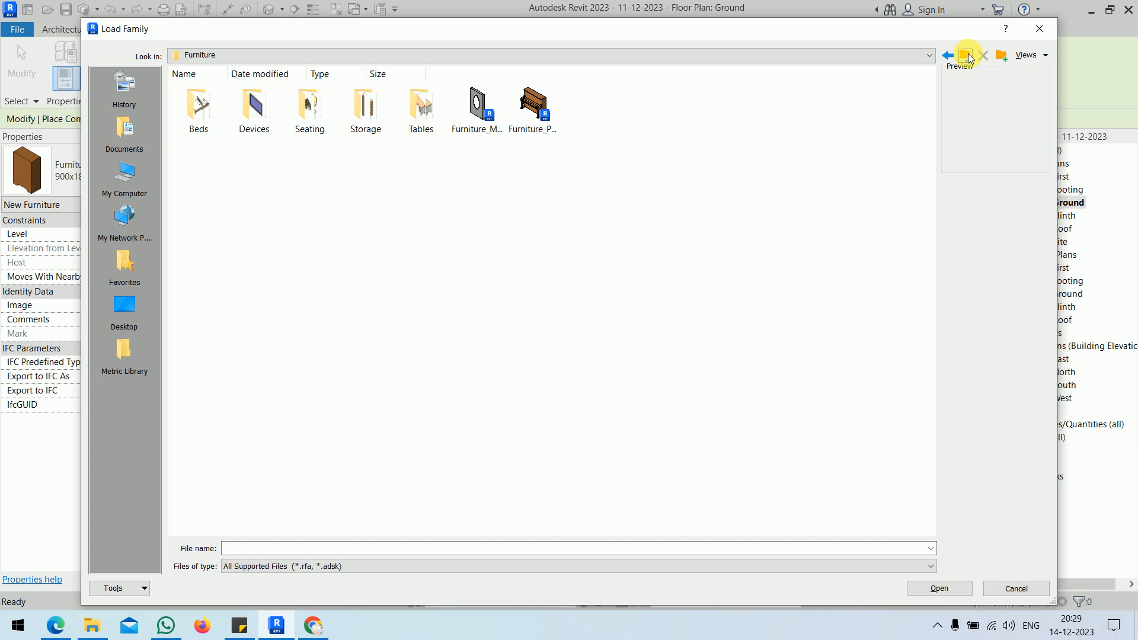
{"action": "left_click", "coordinate": [966, 56]}
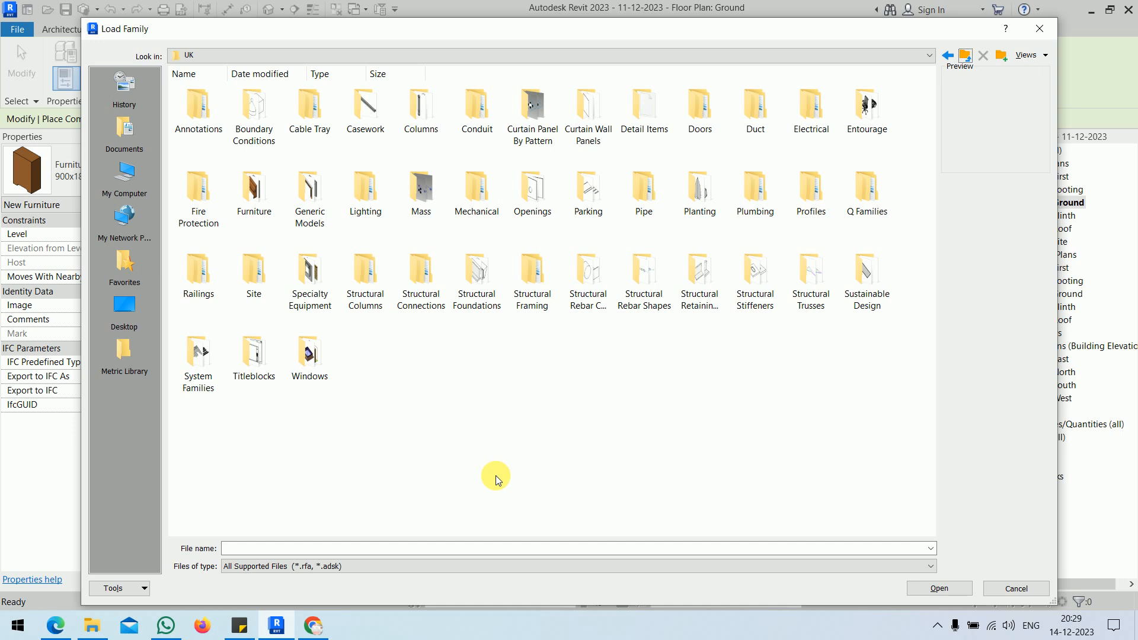
{"action": "left_click", "coordinate": [966, 57]}
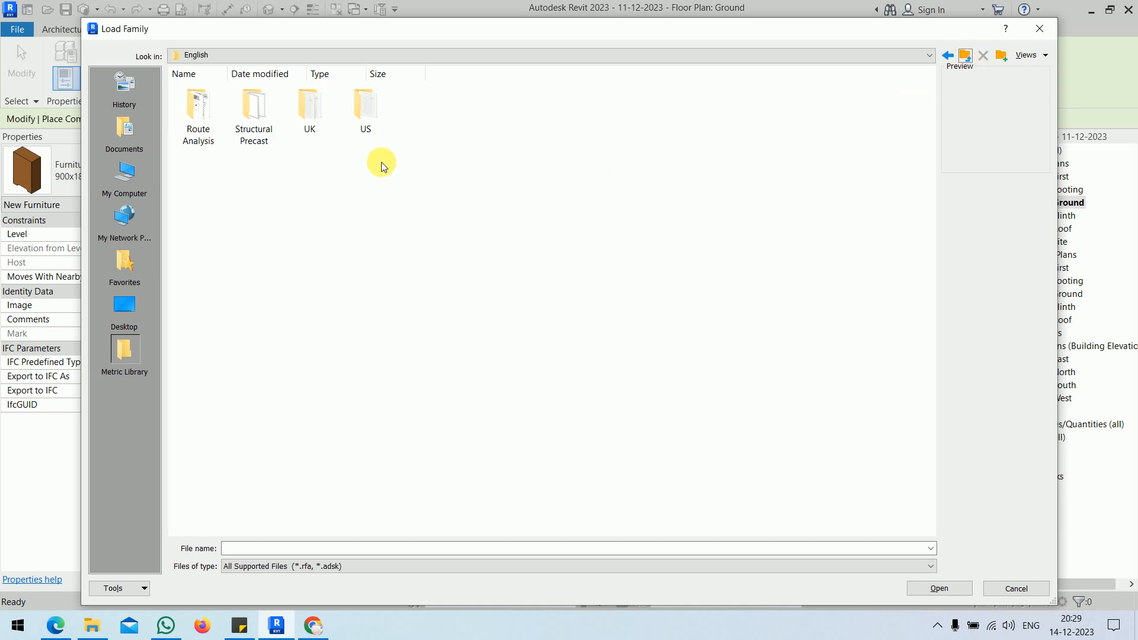
{"action": "double_click", "coordinate": [368, 113]}
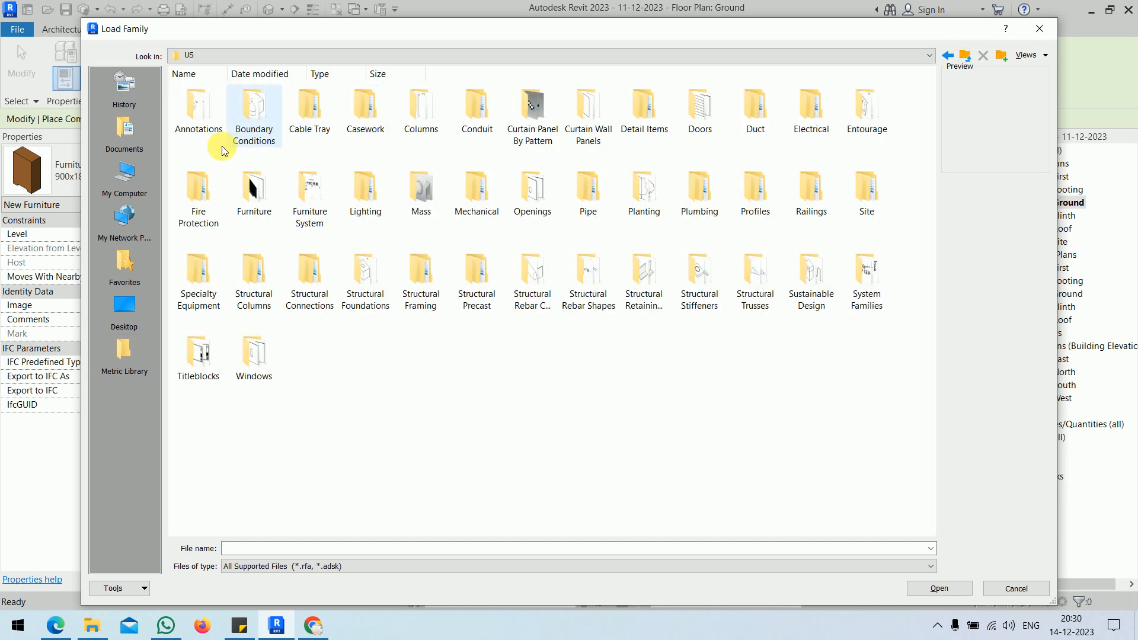
{"action": "double_click", "coordinate": [319, 214]}
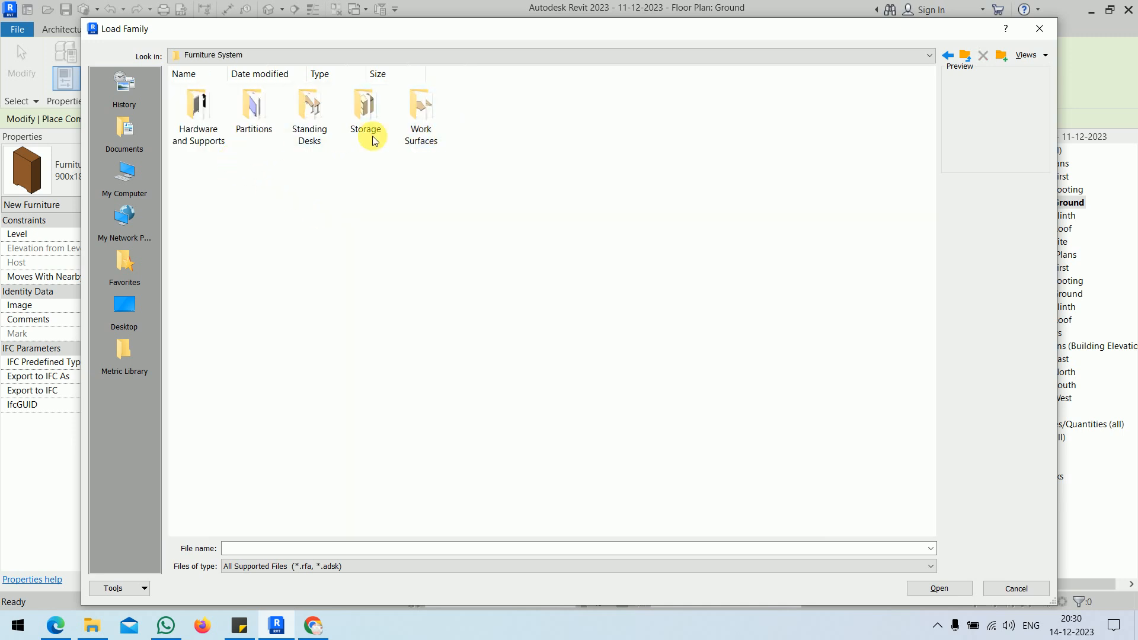
{"action": "double_click", "coordinate": [358, 121]}
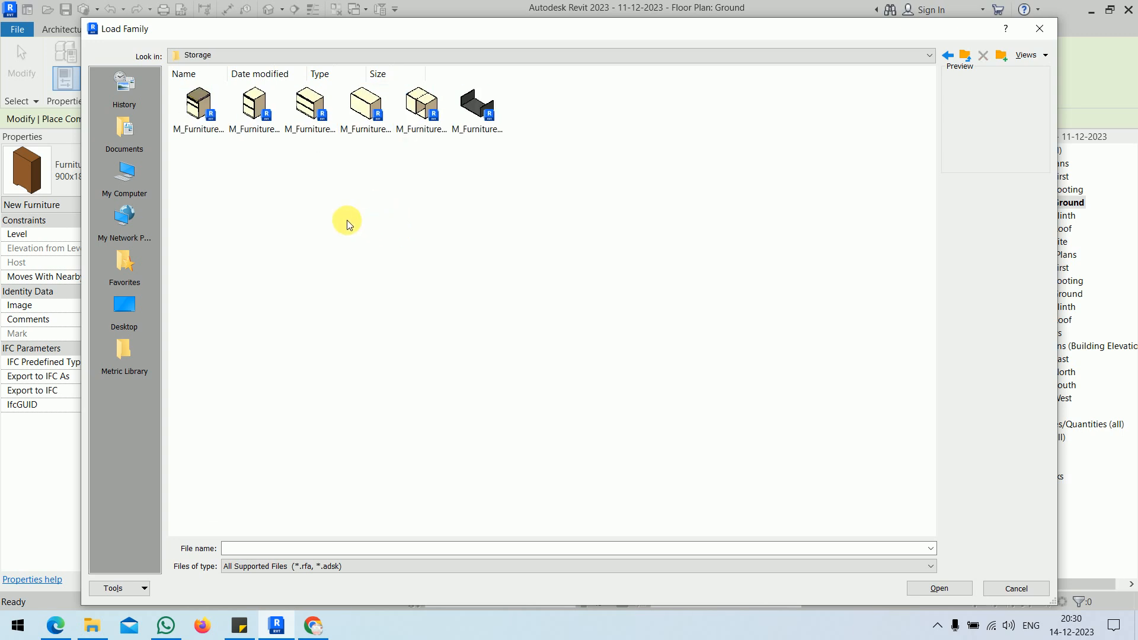
{"action": "left_click", "coordinate": [363, 120]}
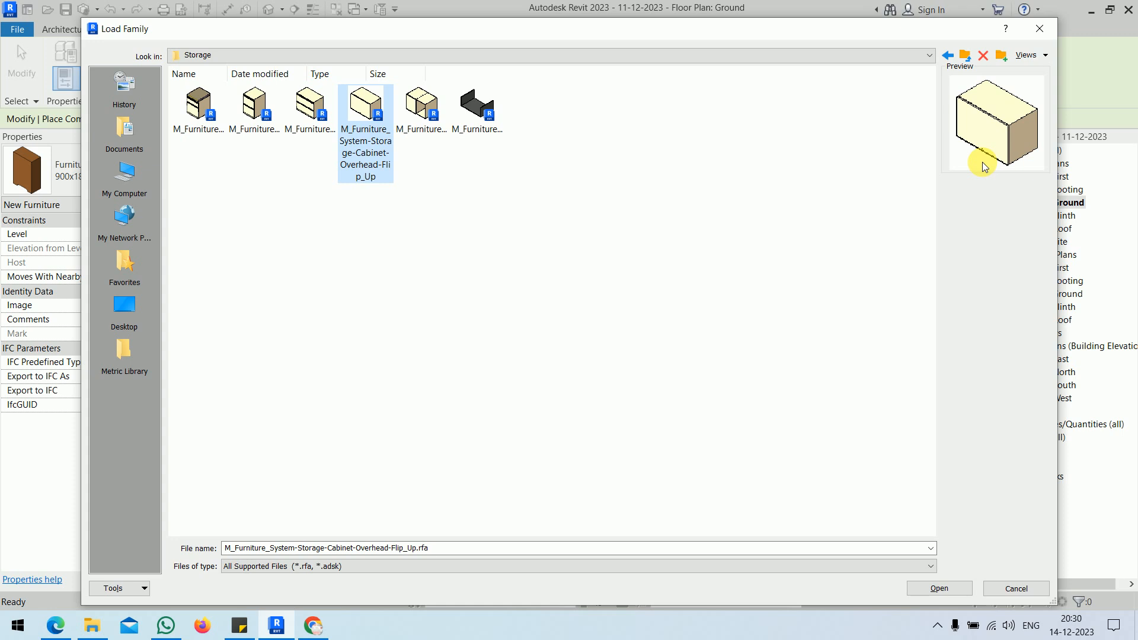
{"action": "left_click", "coordinate": [200, 117]}
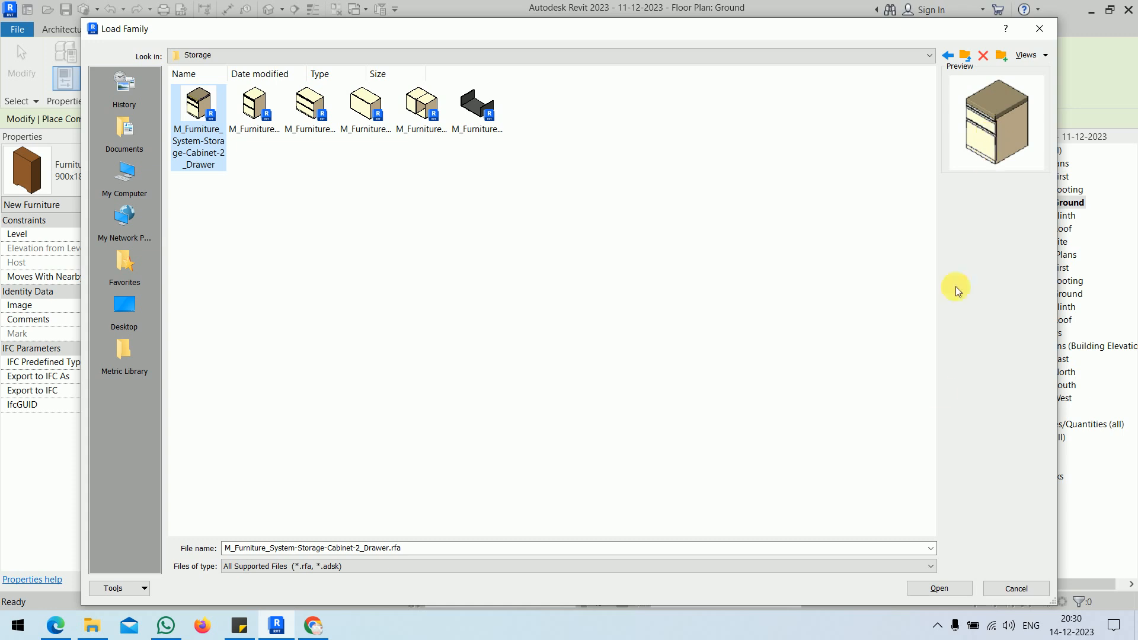
{"action": "left_click", "coordinate": [966, 589]}
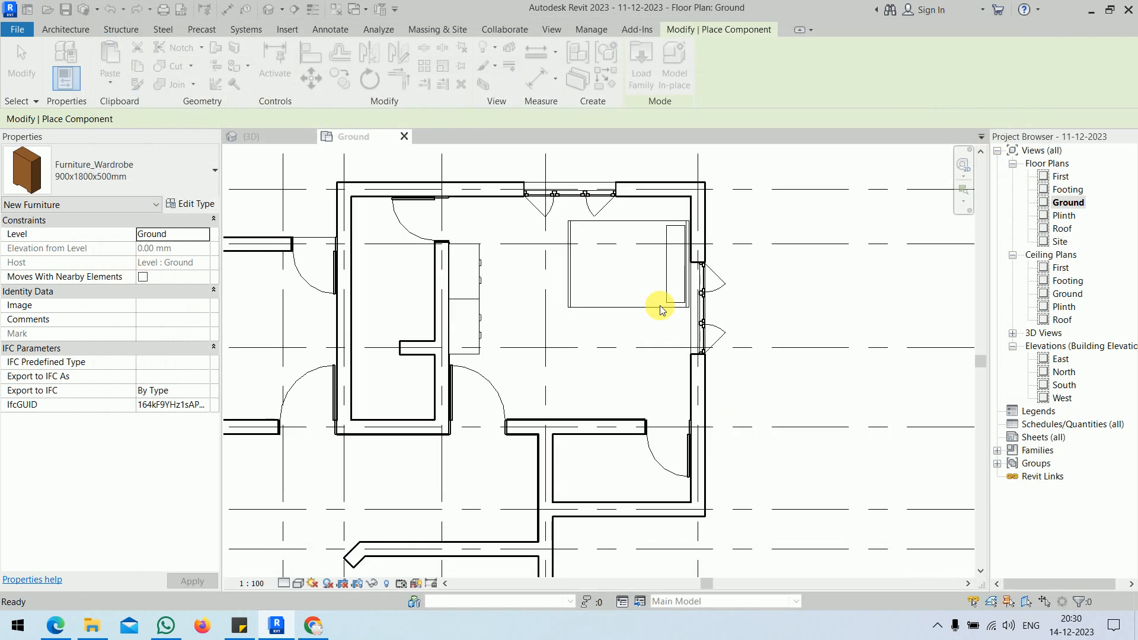
- Place two 400 x 550 x 550mm two-drawer cabinets at the head of the northeast bedroom's bed, one on its south side and one on its north
{"action": "scroll", "coordinate": [677, 339], "scroll_direction": "up", "scroll_amount": 5}
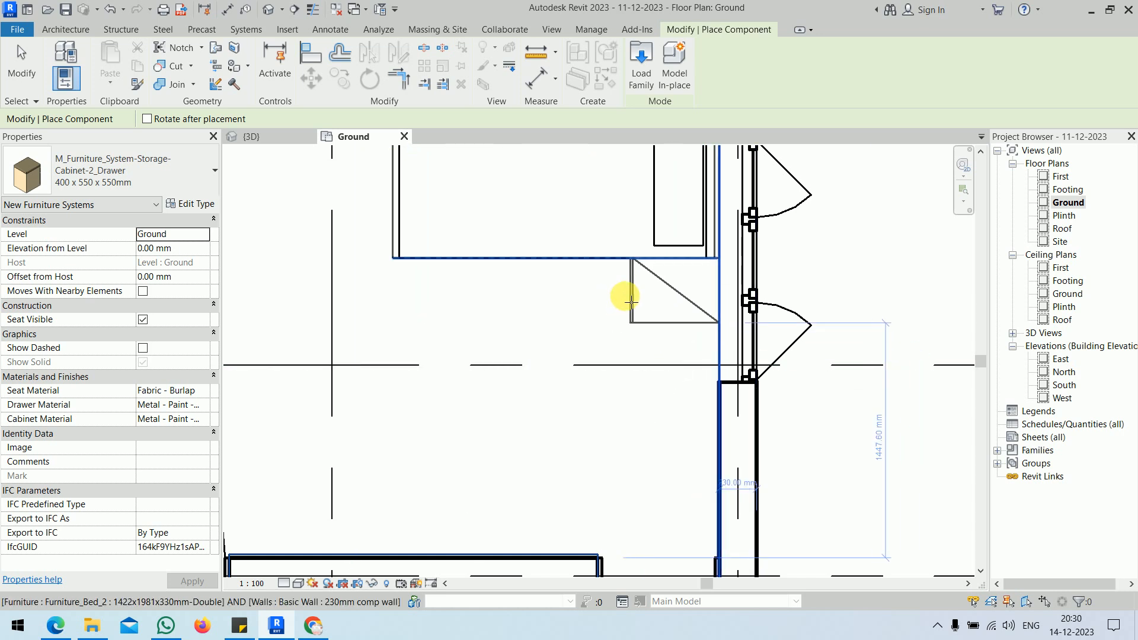
{"action": "scroll", "coordinate": [623, 303], "scroll_direction": "up", "scroll_amount": 2}
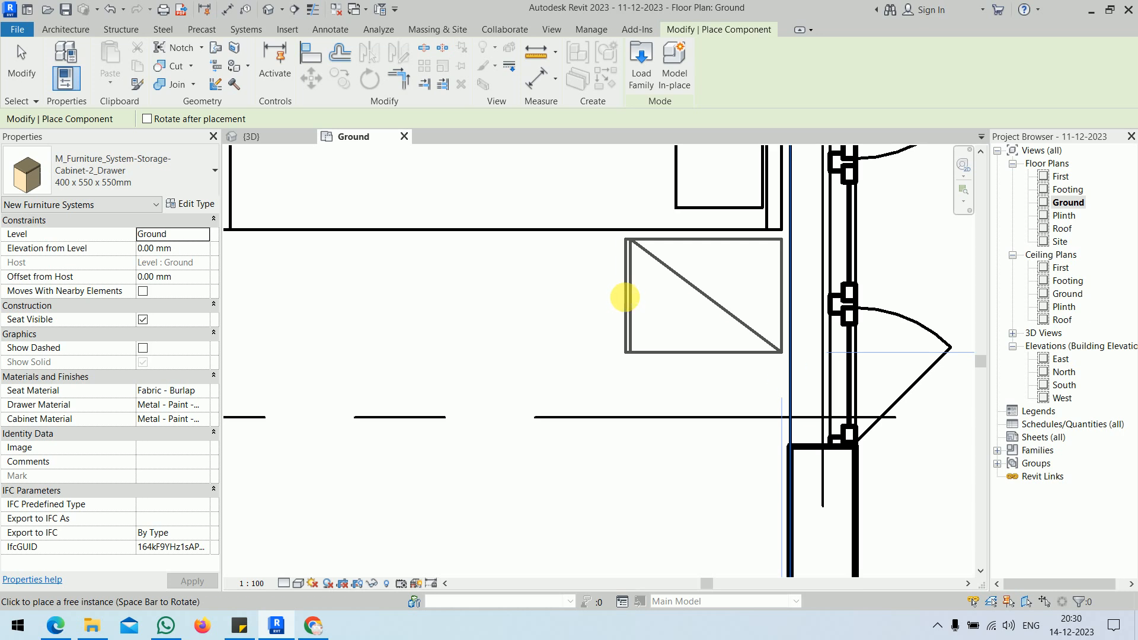
{"action": "left_click", "coordinate": [626, 297]}
{"action": "scroll", "coordinate": [627, 298], "scroll_direction": "down", "scroll_amount": 3}
{"action": "middle_click_drag", "start_coordinate": [627, 218], "coordinate": [614, 449]}
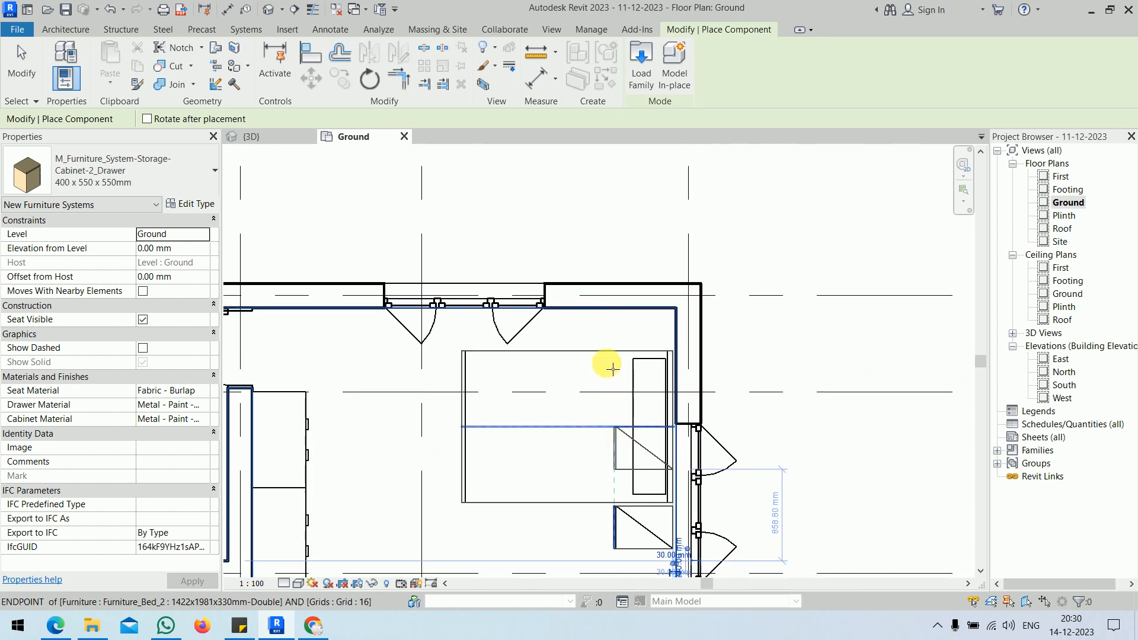
{"action": "scroll", "coordinate": [613, 331], "scroll_direction": "up", "scroll_amount": 2}
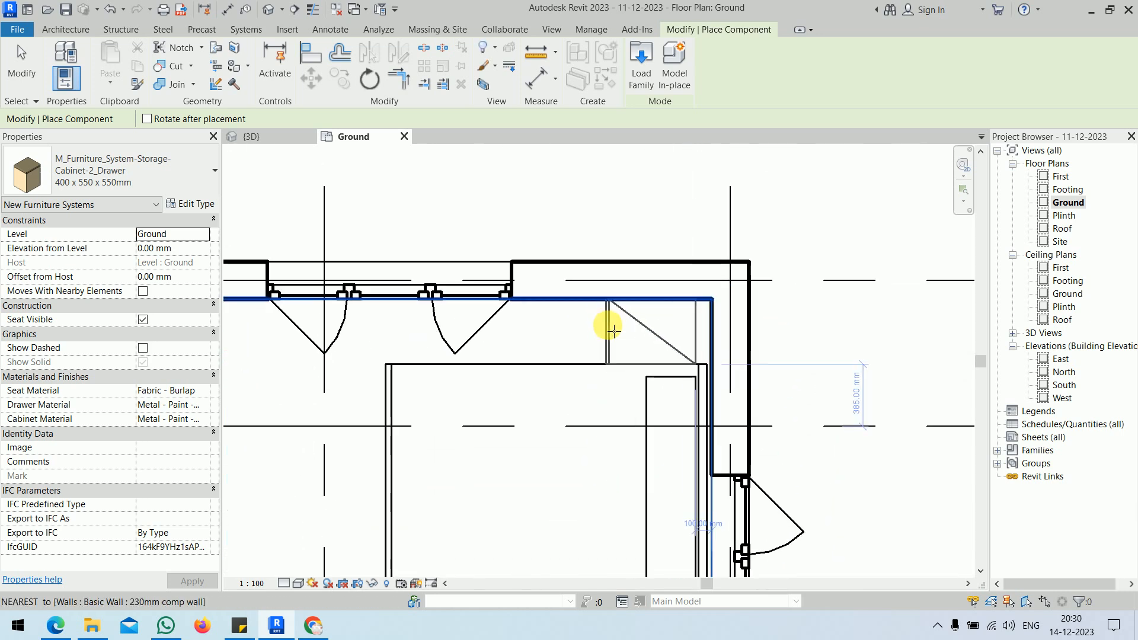
{"action": "scroll", "coordinate": [615, 332], "scroll_direction": "up", "scroll_amount": 3}
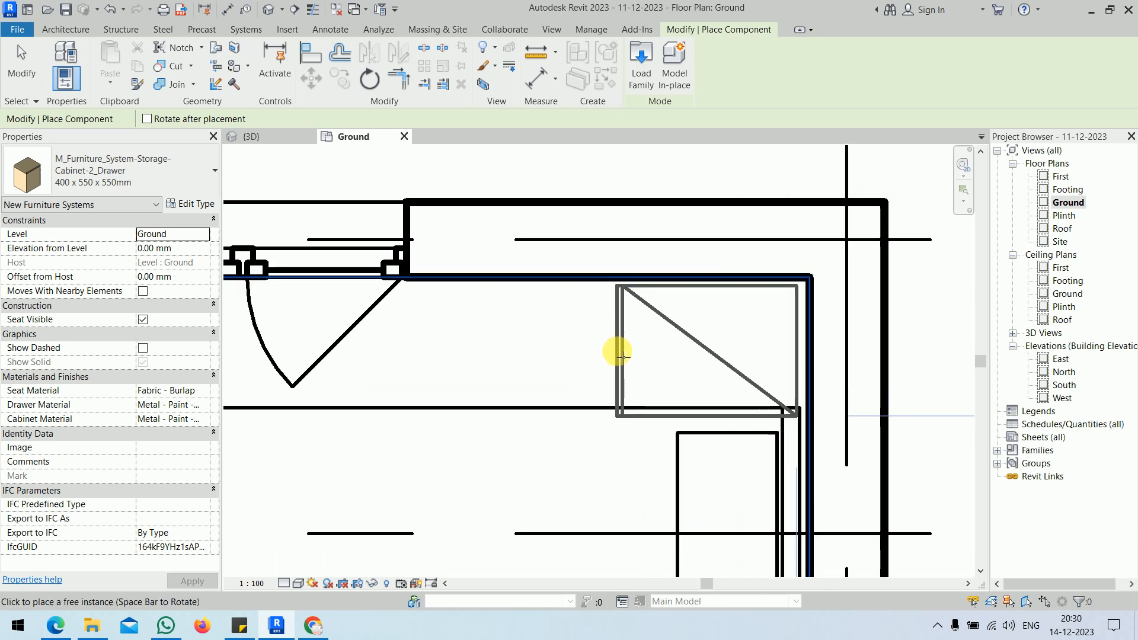
{"action": "left_click", "coordinate": [622, 279]}
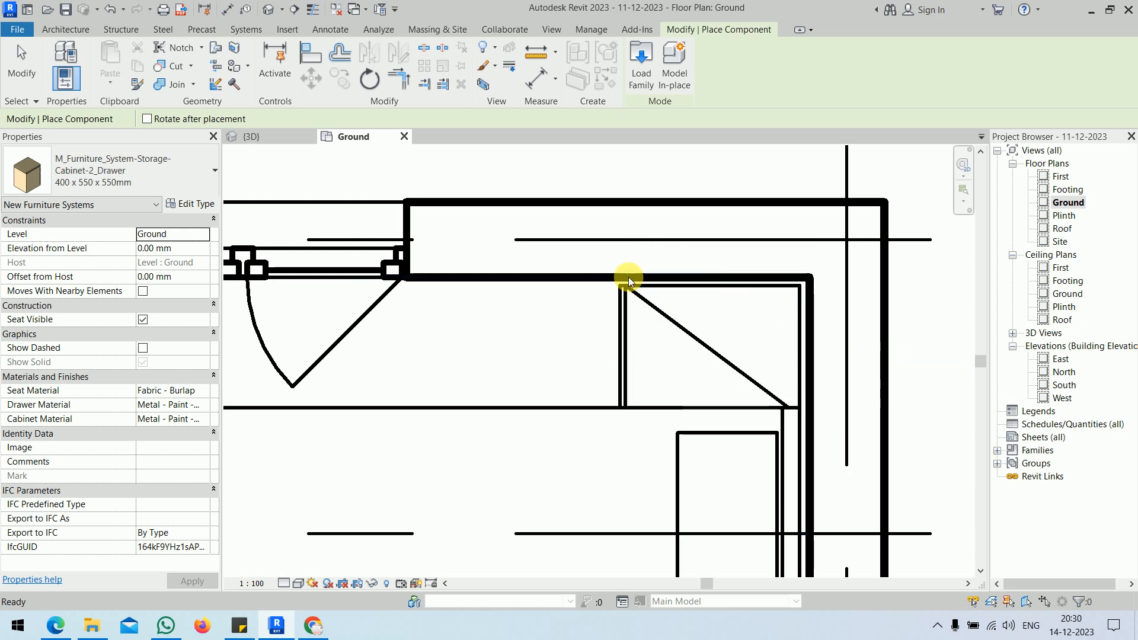
{"action": "key", "text": "Escape"}
- Nudge the bed and the southern cabinet together slightly southward, clear of the northern cabinet, and deselect them
{"action": "scroll", "coordinate": [623, 284], "scroll_direction": "down", "scroll_amount": 4}
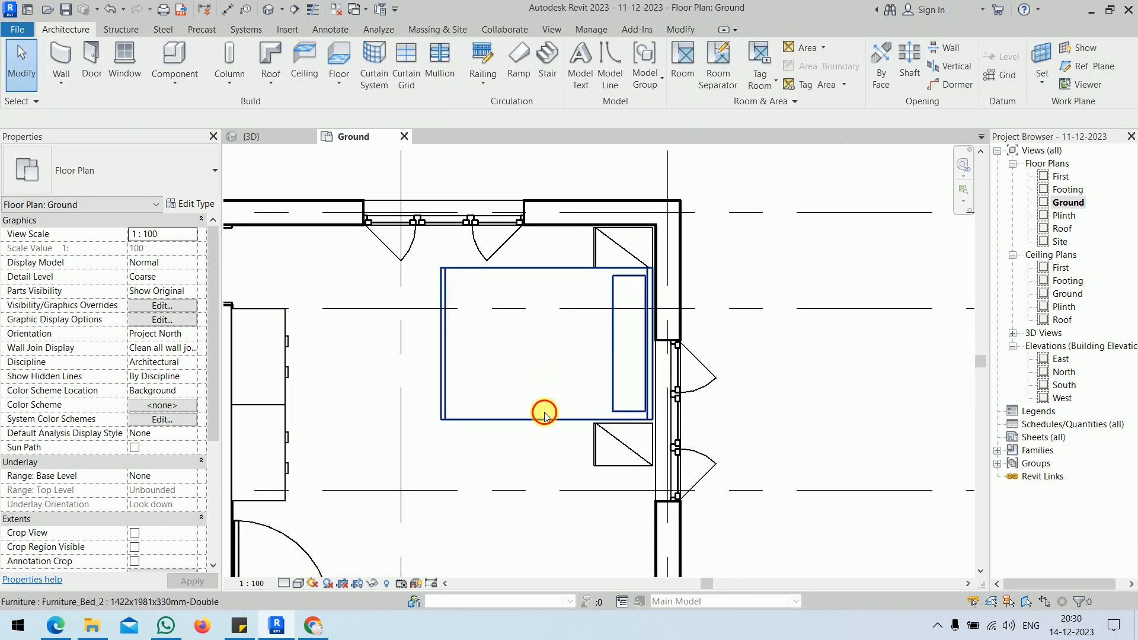
{"action": "left_click", "coordinate": [541, 410]}
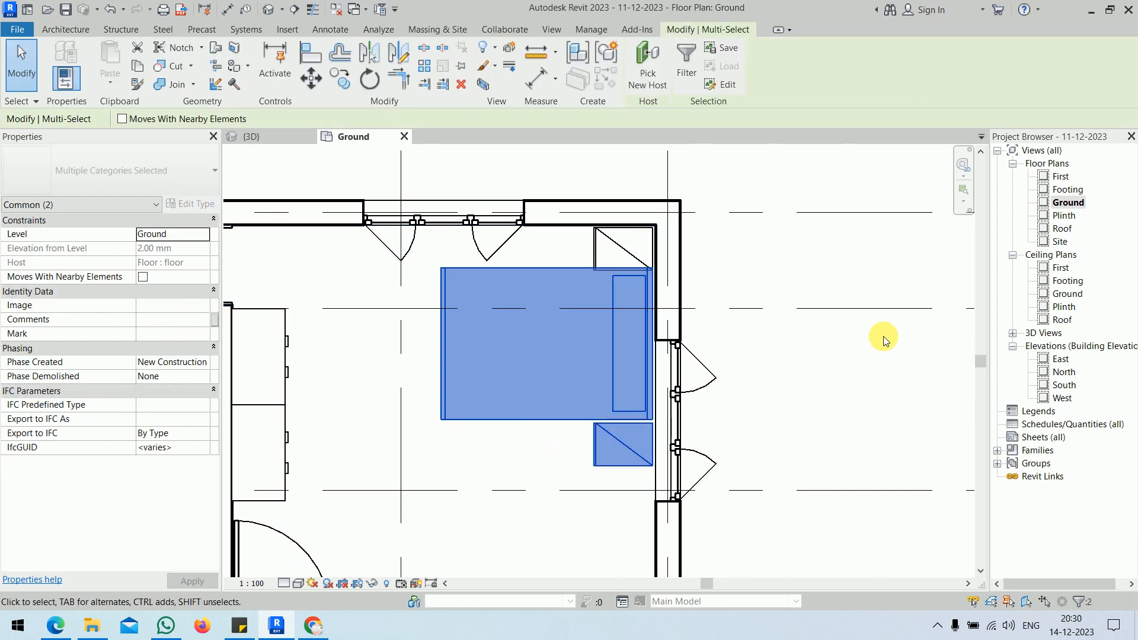
{"action": "key", "text": "Down"}
{"action": "key", "text": "Down"}
{"action": "key", "text": "Down"}
{"action": "key", "text": "Up"}
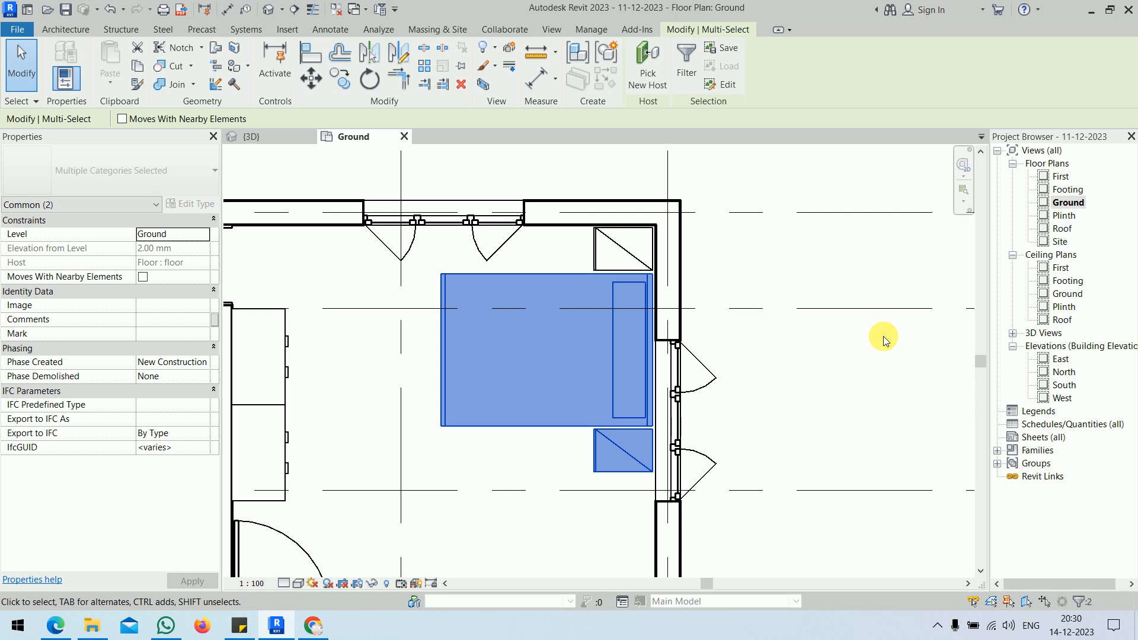
{"action": "key", "text": "Escape"}
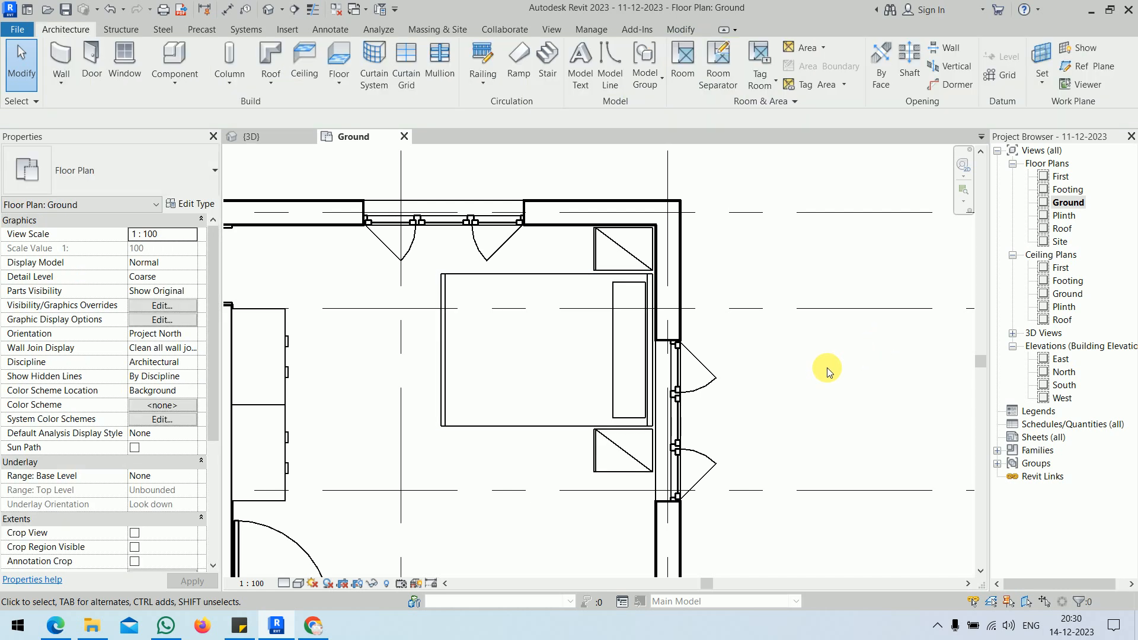
- Align the bed's north edge with the south edge of the northern bedside cabinet
{"action": "scroll", "coordinate": [609, 266], "scroll_direction": "up", "scroll_amount": 5}
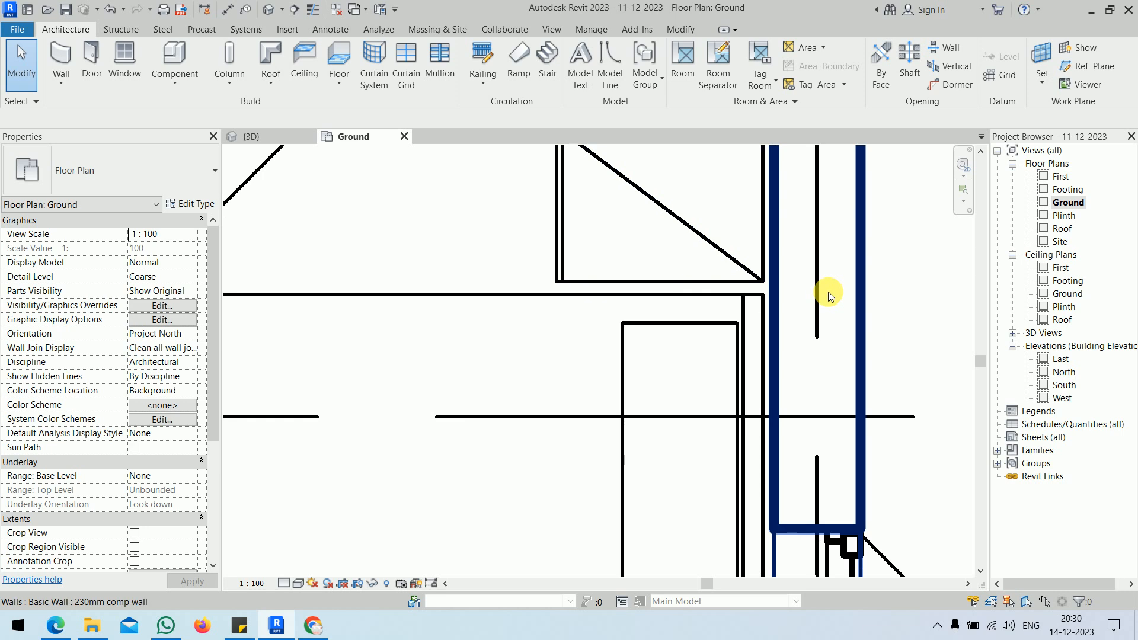
{"action": "key", "text": "a"}
{"action": "key", "text": "l"}
{"action": "left_click", "coordinate": [693, 281]}
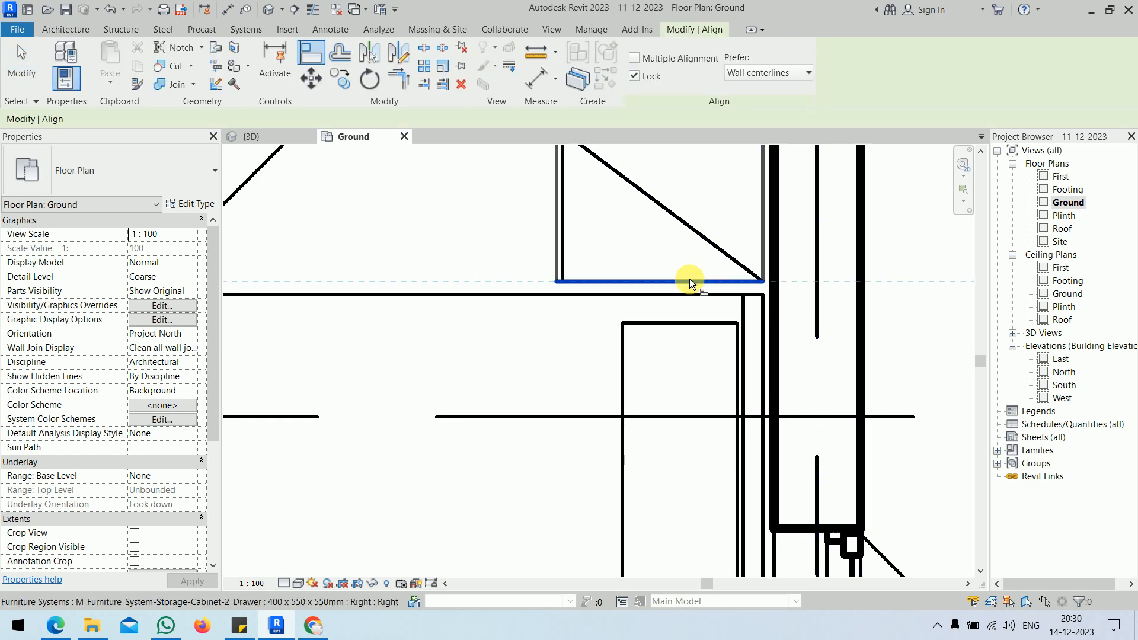
{"action": "left_click", "coordinate": [546, 294]}
{"action": "scroll", "coordinate": [568, 315], "scroll_direction": "down", "scroll_amount": 4}
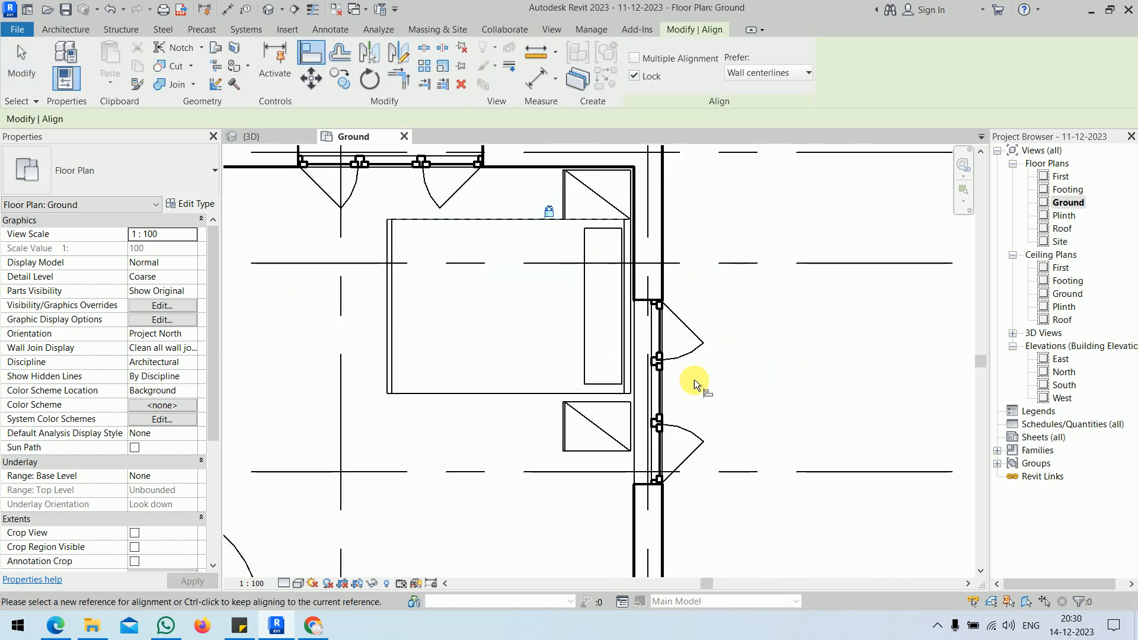
{"action": "key", "text": "Escape"}
{"action": "key", "text": "Escape"}
- Align the north edge of the southern bedside cabinet with the bed's south edge
{"action": "key", "text": "a"}
{"action": "key", "text": "l"}
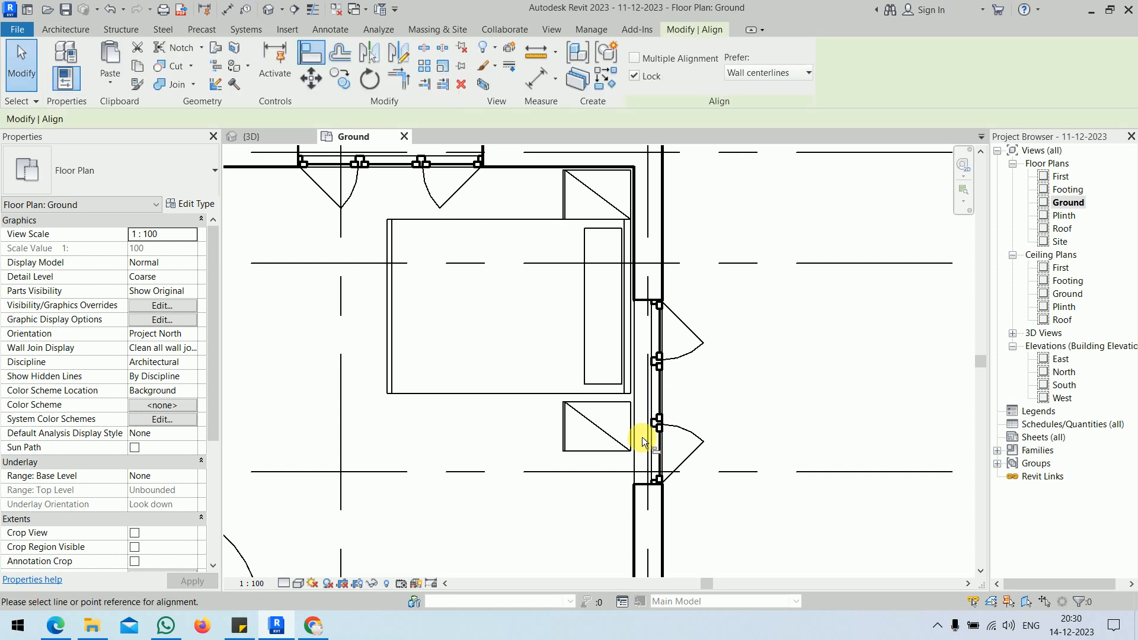
{"action": "scroll", "coordinate": [641, 436], "scroll_direction": "up", "scroll_amount": 3}
{"action": "left_click", "coordinate": [543, 364]}
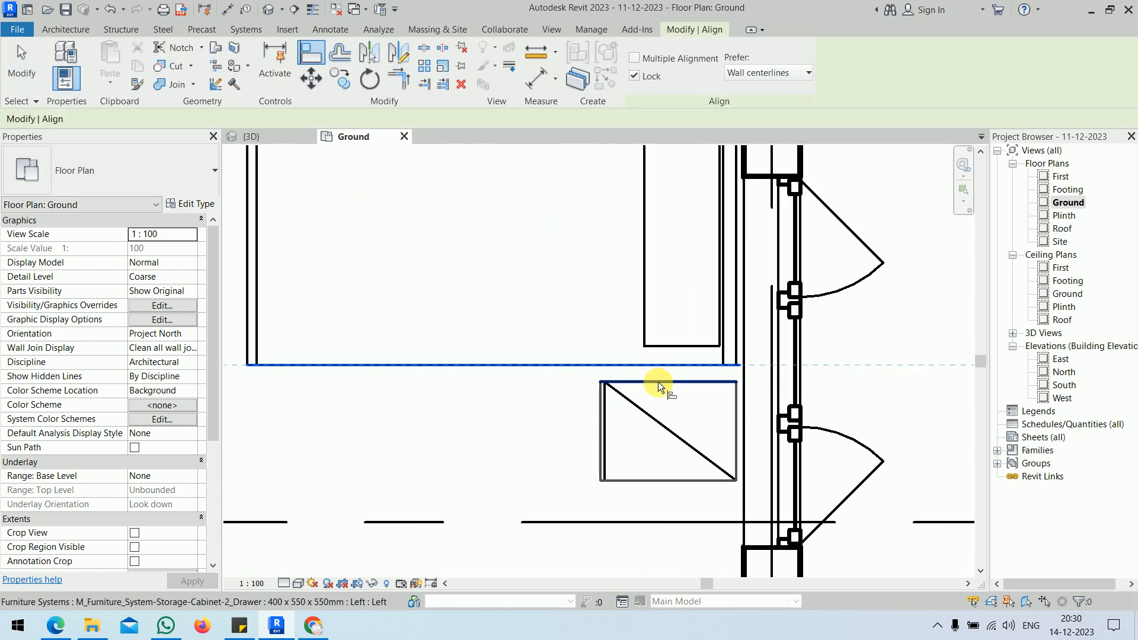
{"action": "left_click", "coordinate": [658, 381]}
{"action": "scroll", "coordinate": [858, 331], "scroll_direction": "down", "scroll_amount": 4}
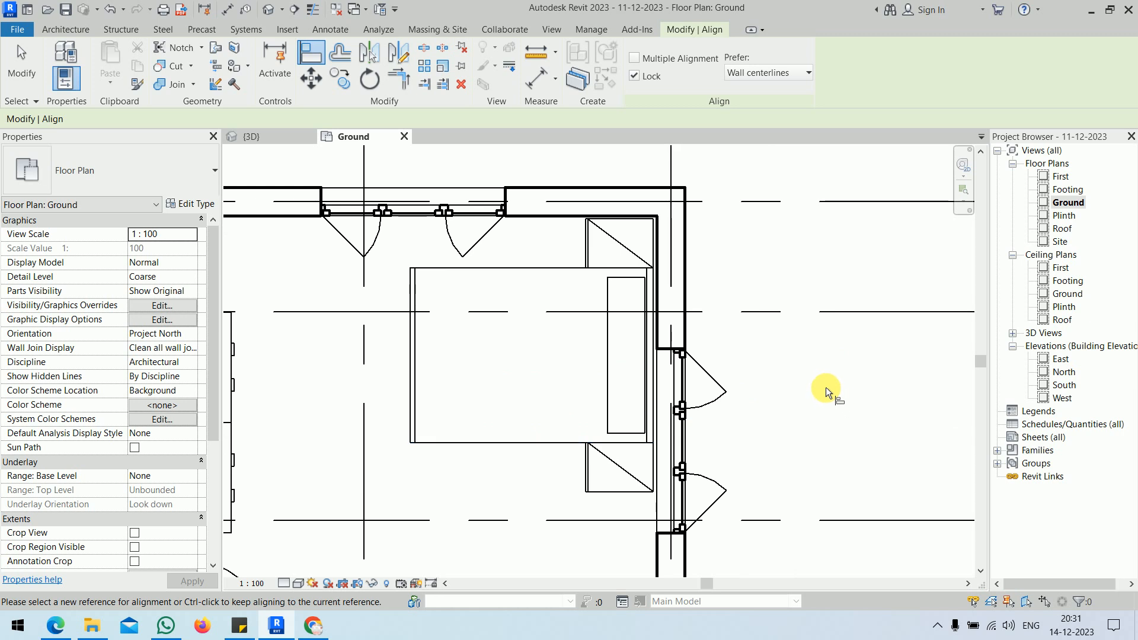
{"action": "key", "text": "Escape"}
{"action": "key", "text": "Escape"}
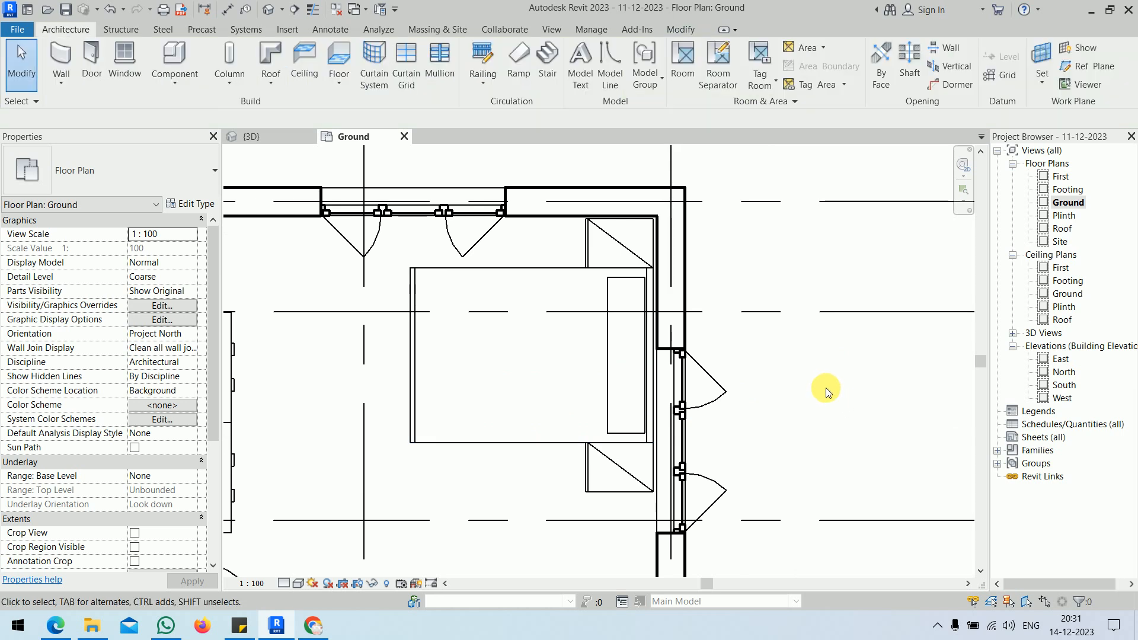
- Draw a vertical building section through the northeast bedroom's bed, starting north of the exterior wall and looking east
{"action": "scroll", "coordinate": [823, 388], "scroll_direction": "down", "scroll_amount": 2}
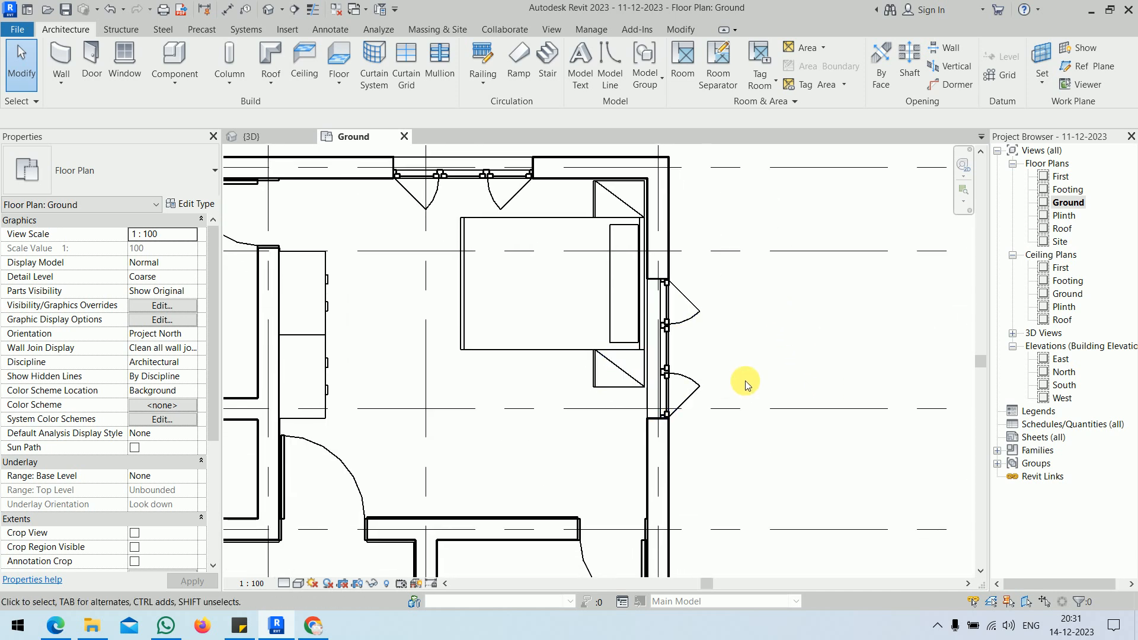
{"action": "left_click", "coordinate": [295, 9]}
{"action": "scroll", "coordinate": [533, 295], "scroll_direction": "down", "scroll_amount": 1}
{"action": "middle_click_drag", "start_coordinate": [533, 294], "coordinate": [545, 343]}
{"action": "left_click", "coordinate": [498, 207]}
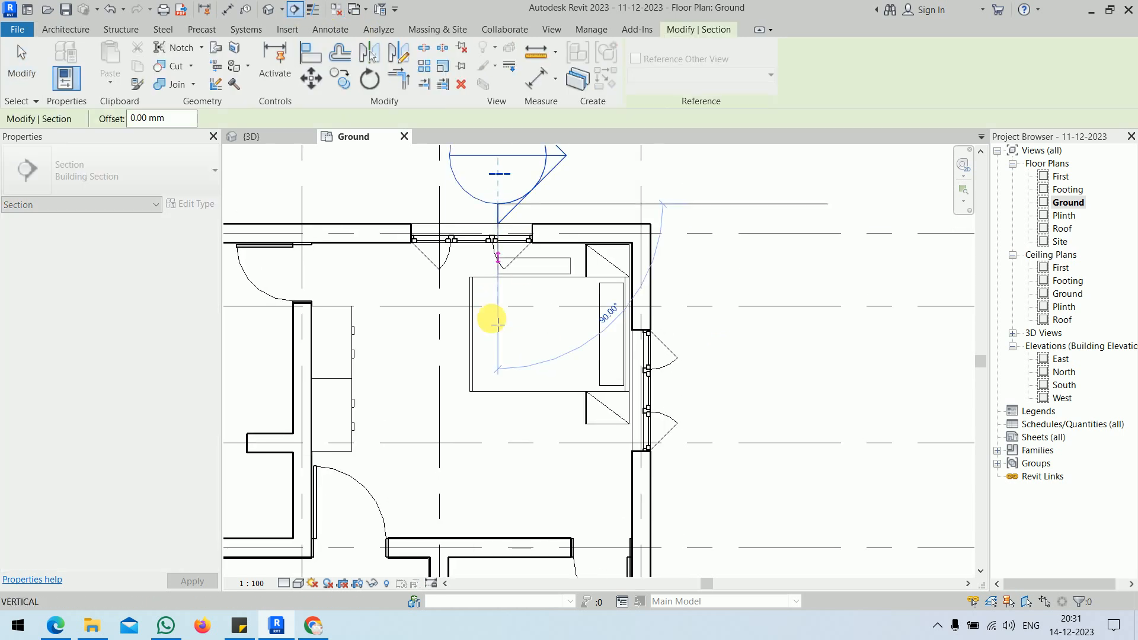
{"action": "left_click", "coordinate": [498, 511]}
{"action": "key", "text": "Escape"}
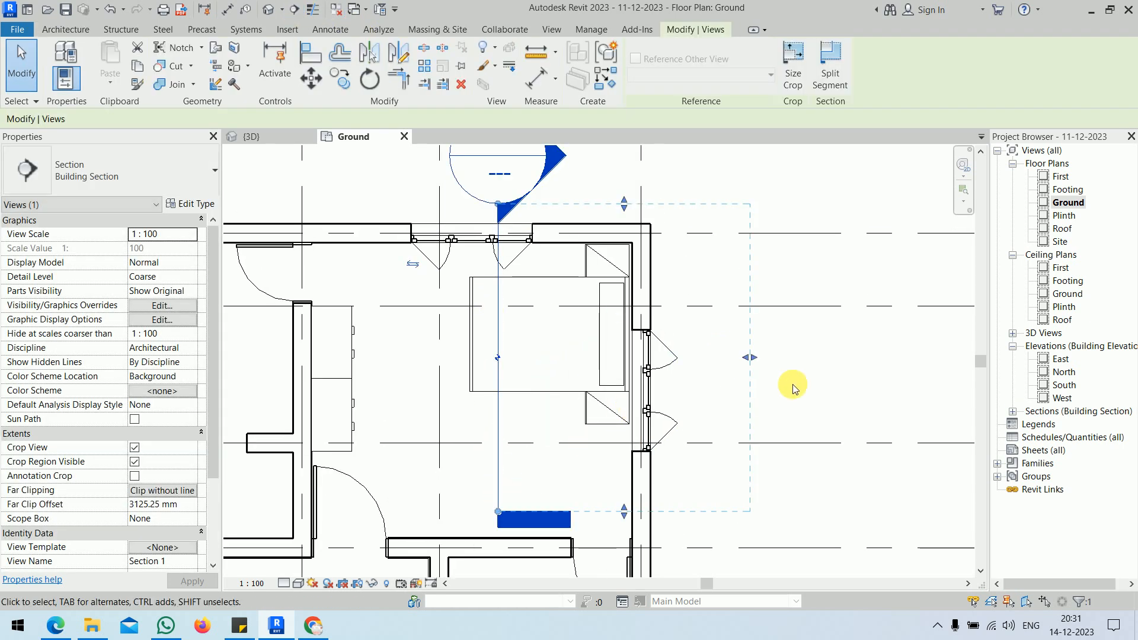
- Open the new section's view and set its visual style to Shaded
{"action": "right_click", "coordinate": [499, 415]}
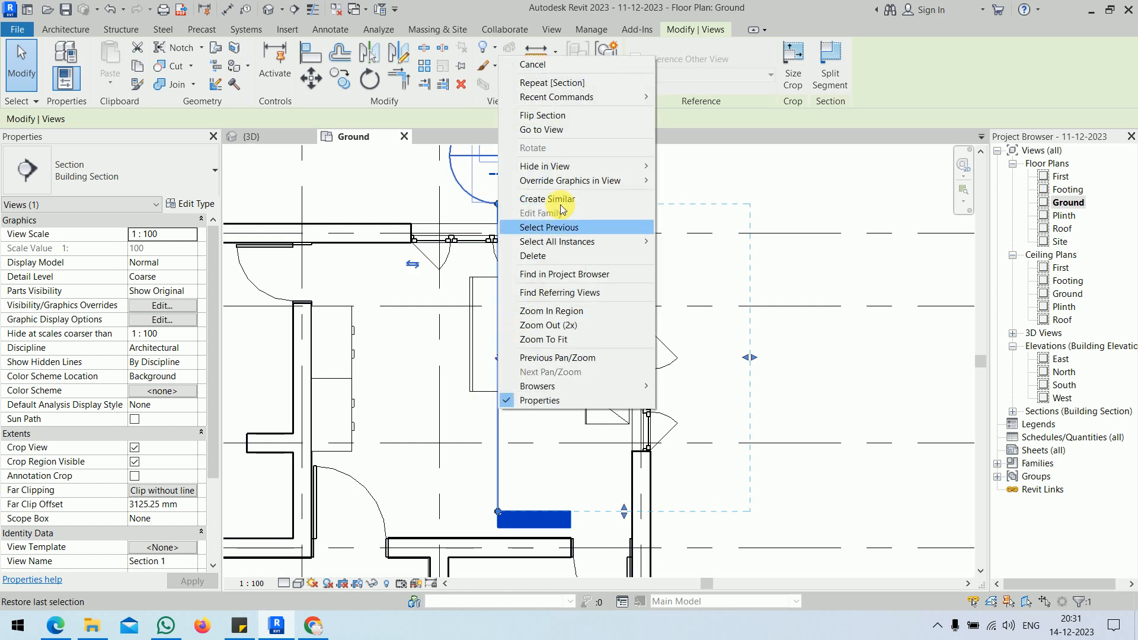
{"action": "left_click", "coordinate": [567, 128]}
{"action": "scroll", "coordinate": [575, 492], "scroll_direction": "up", "scroll_amount": 5}
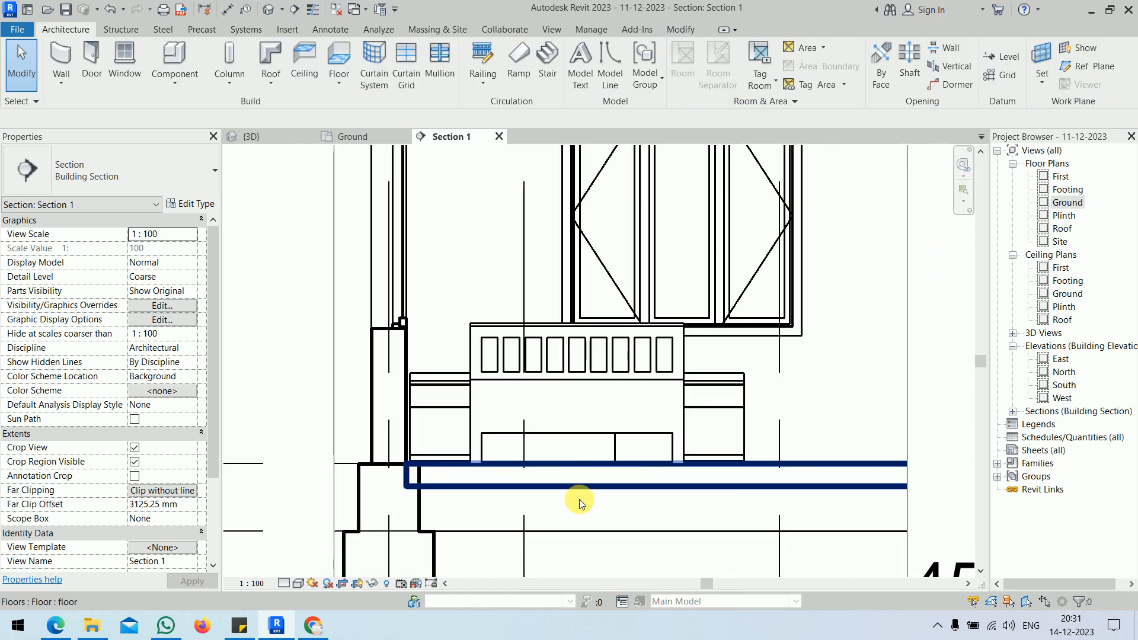
{"action": "left_click", "coordinate": [298, 583]}
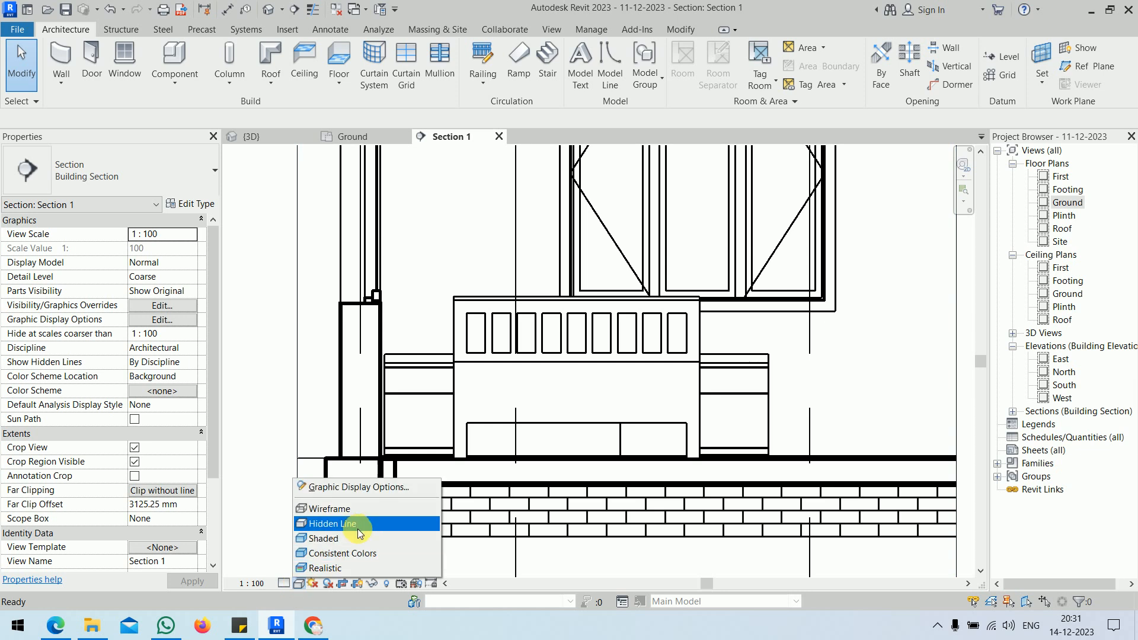
{"action": "left_click", "coordinate": [356, 538]}
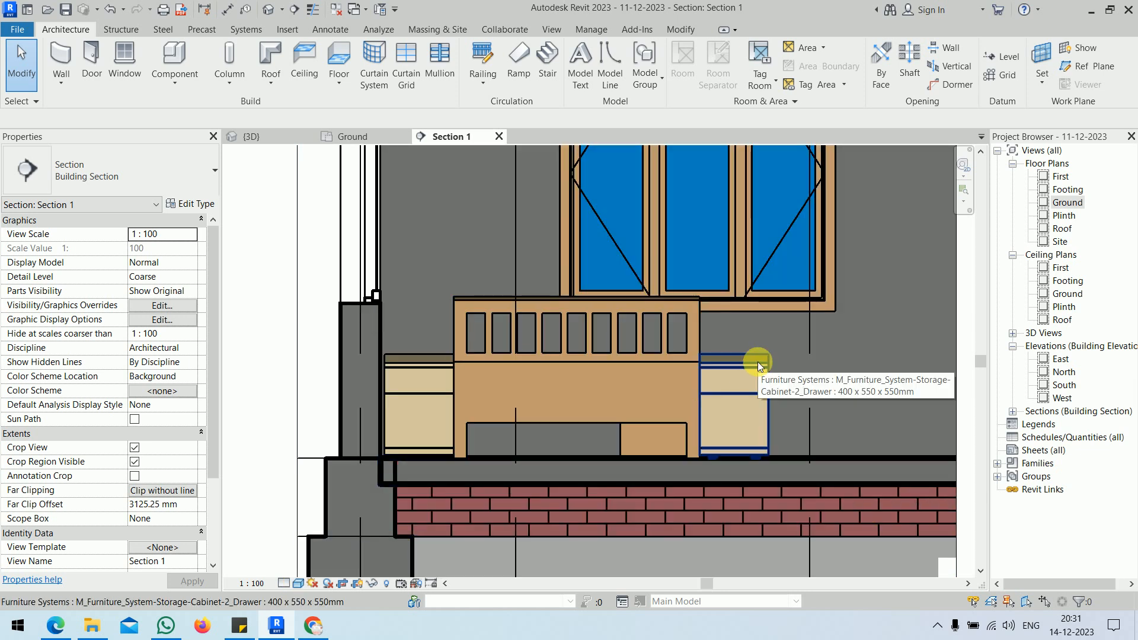
- Measure the height from the floor to the bed's headboard rail with an aligned dimension, without placing it
{"action": "scroll", "coordinate": [757, 361], "scroll_direction": "up", "scroll_amount": 3}
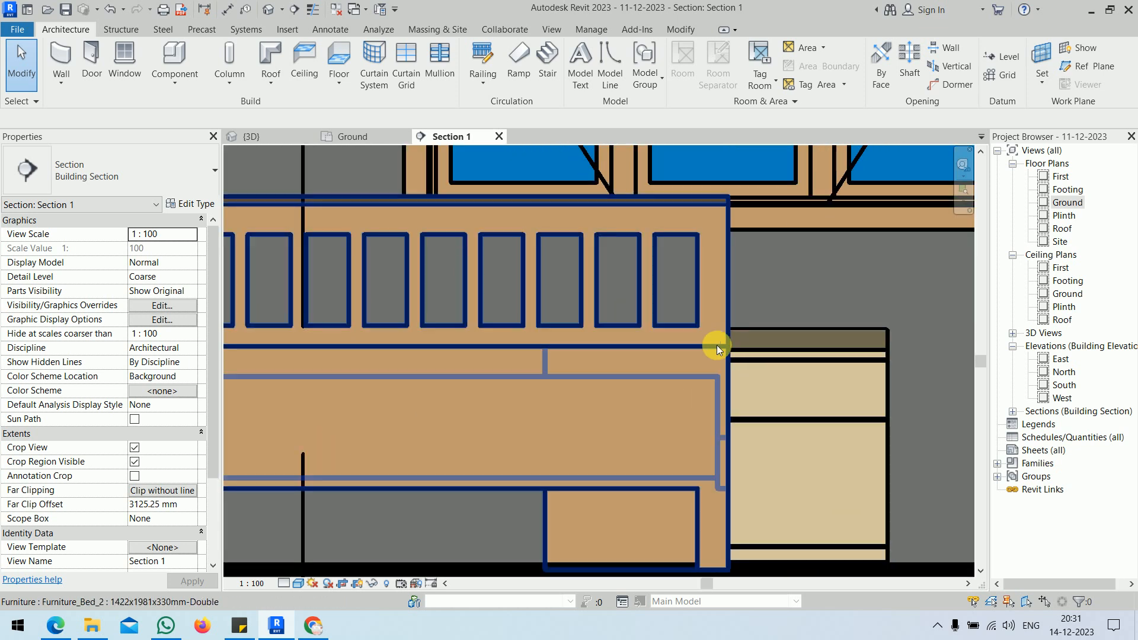
{"action": "middle_click_drag", "start_coordinate": [739, 350], "coordinate": [543, 297]}
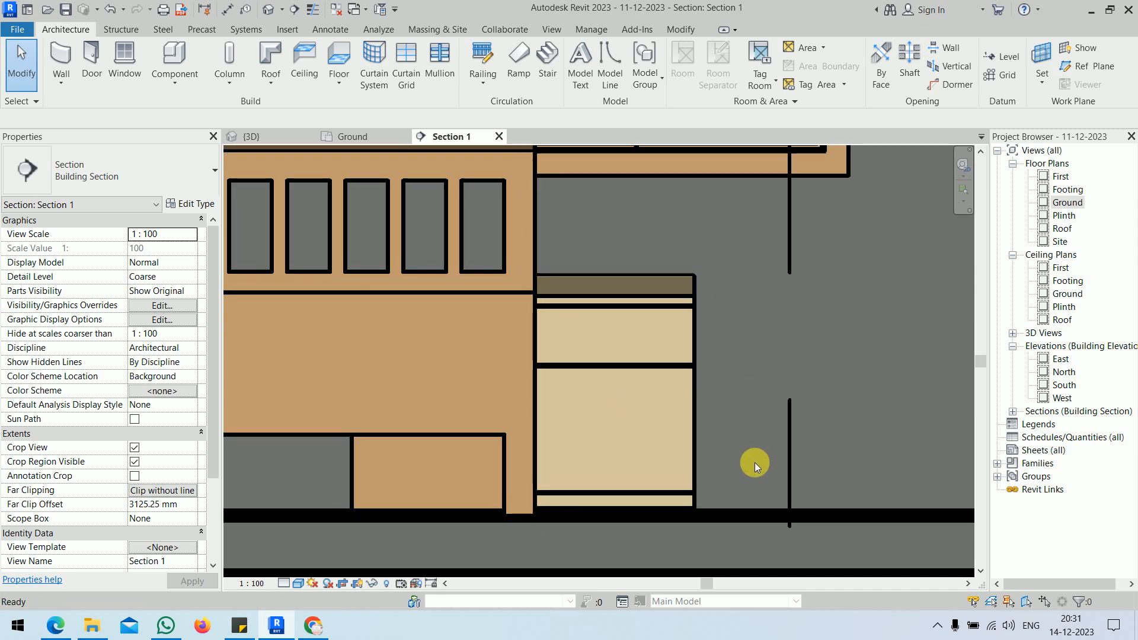
{"action": "key", "text": "d"}
{"action": "key", "text": "i"}
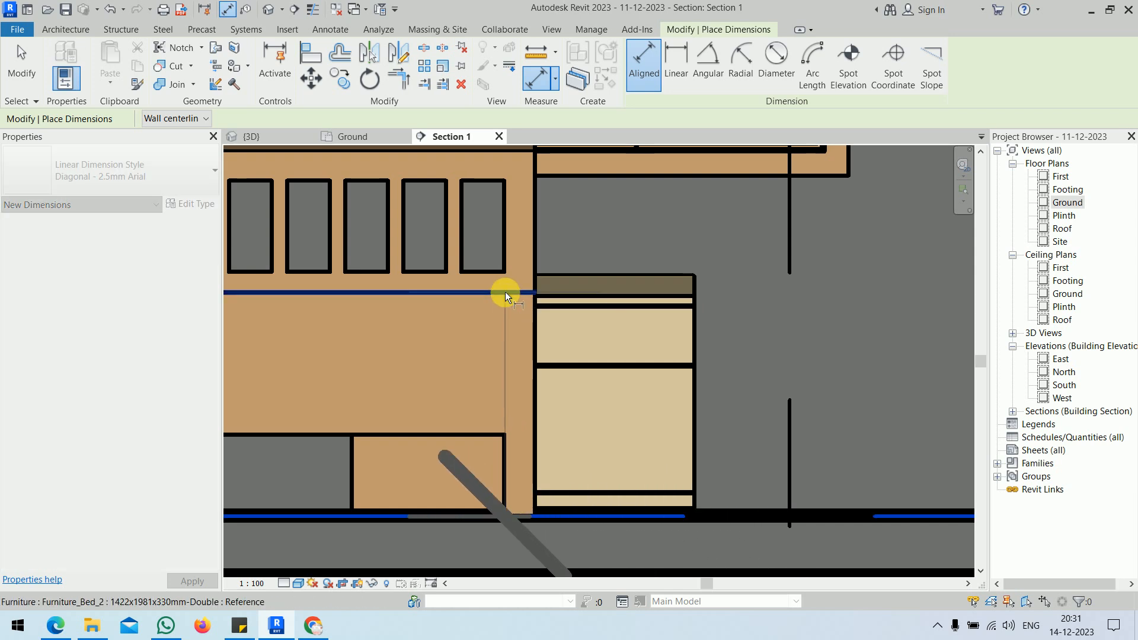
{"action": "scroll", "coordinate": [717, 308], "scroll_direction": "down", "scroll_amount": 3}
{"action": "scroll", "coordinate": [717, 308], "scroll_direction": "down", "scroll_amount": 1}
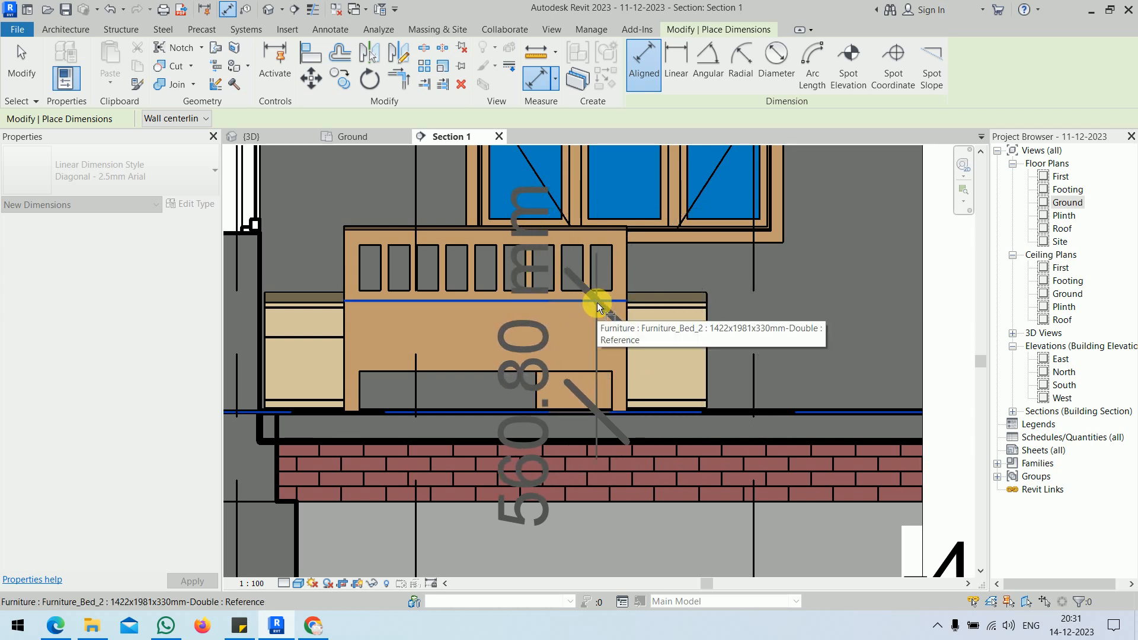
{"action": "scroll", "coordinate": [599, 303], "scroll_direction": "up", "scroll_amount": 2}
{"action": "key", "text": "Escape"}
{"action": "key", "text": "Escape"}
{"action": "scroll", "coordinate": [673, 301], "scroll_direction": "down", "scroll_amount": 2}
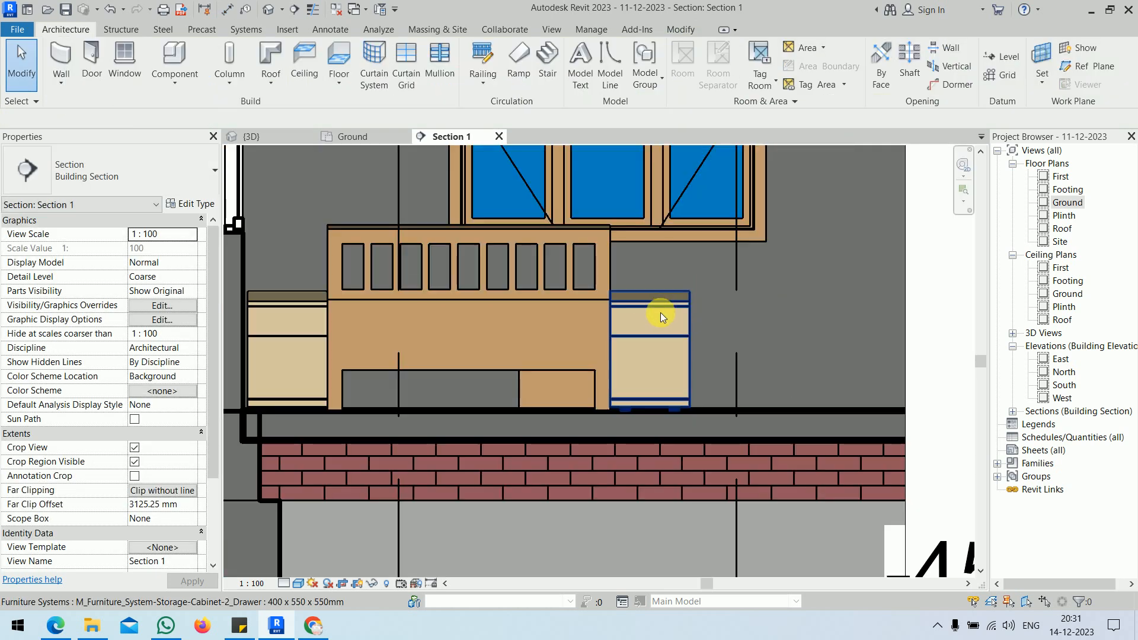
- Duplicate the type of both bedside cabinets under the name 400 x 550 x 500mm
{"action": "left_click", "coordinate": [664, 304]}
{"action": "left_click", "coordinate": [296, 308], "text": "ctrl"}
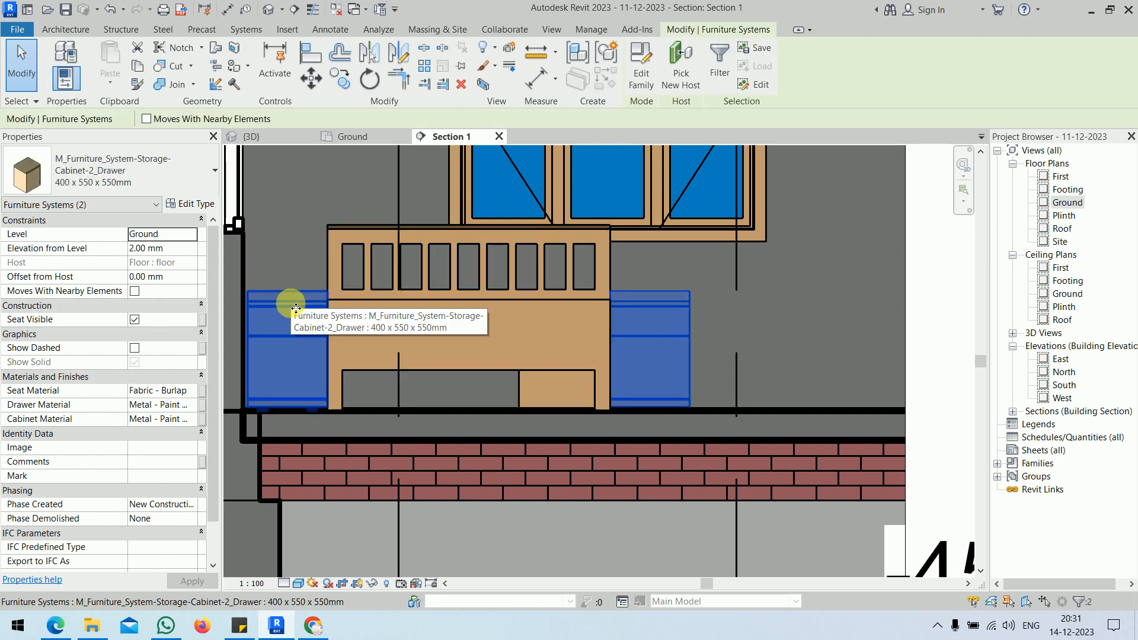
{"action": "left_click", "coordinate": [191, 203]}
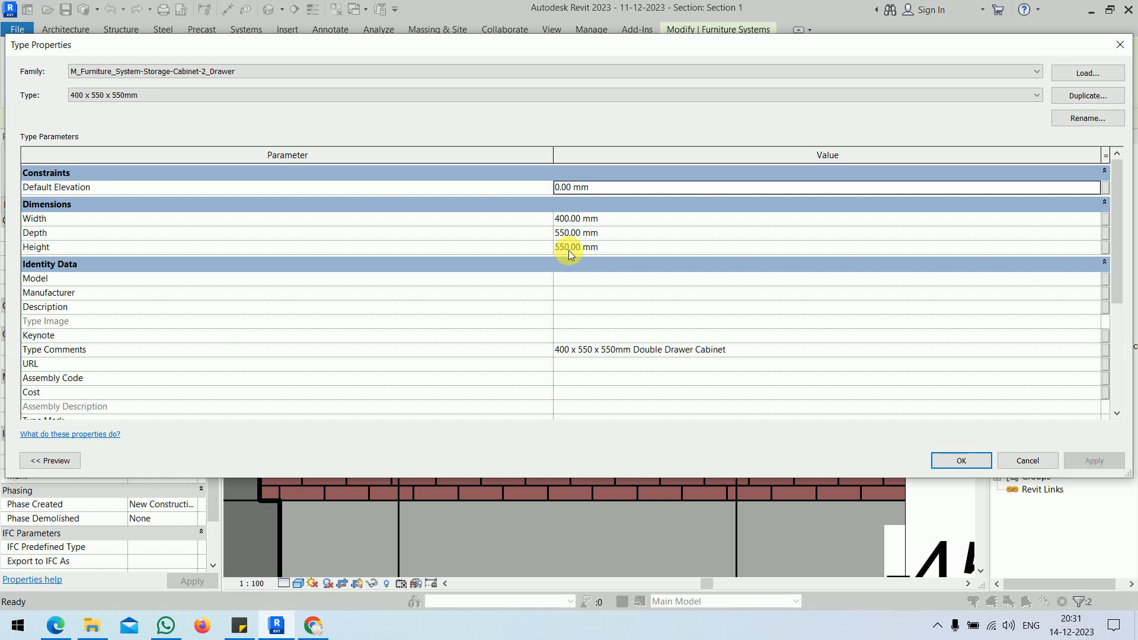
{"action": "left_click", "coordinate": [633, 249]}
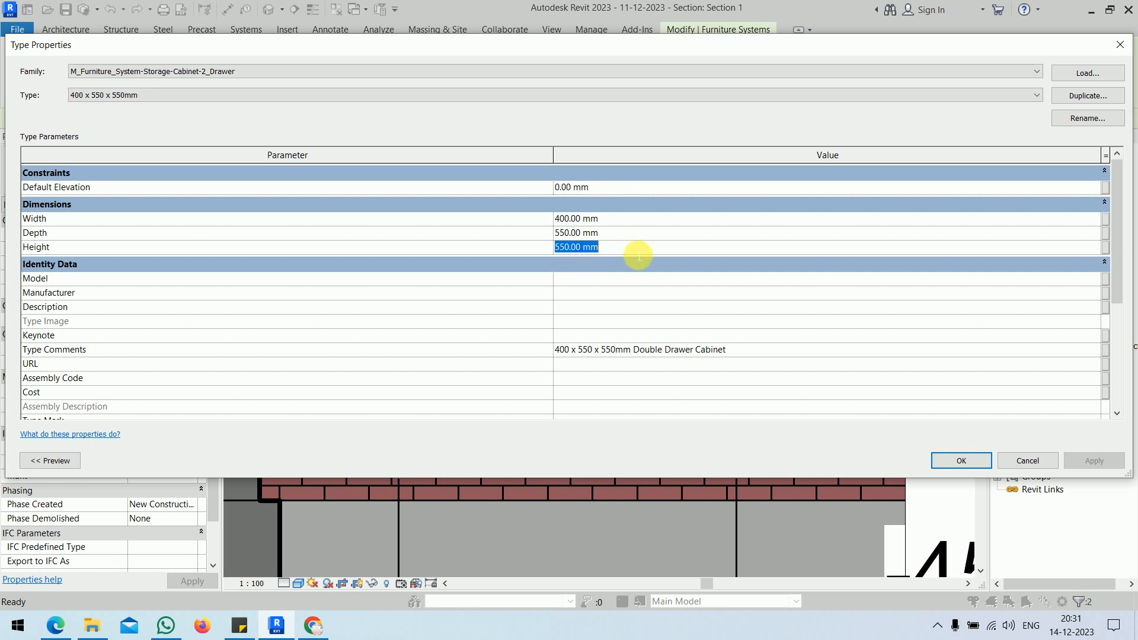
{"action": "left_click", "coordinate": [1087, 95]}
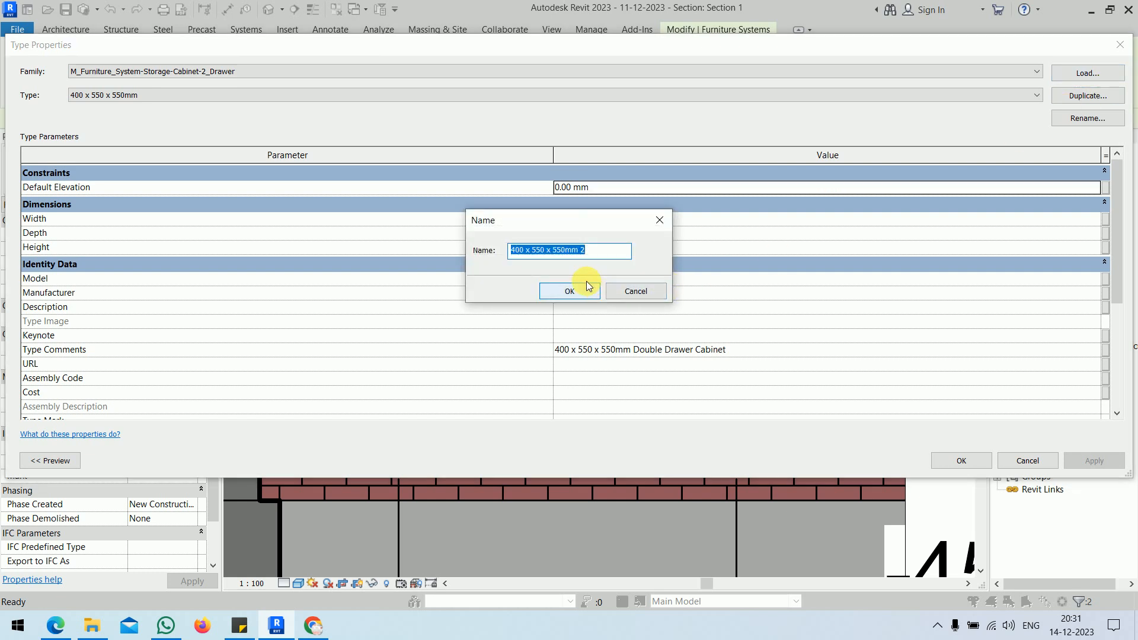
{"action": "left_click_drag", "start_coordinate": [585, 249], "coordinate": [562, 250]}
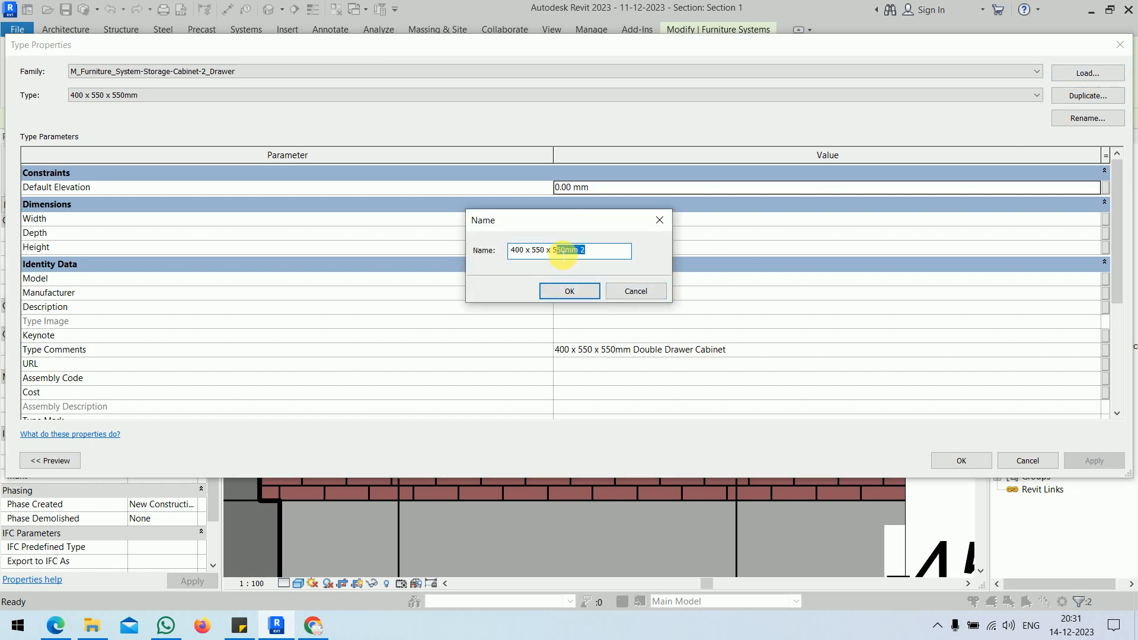
{"action": "type", "text": "00mm"}
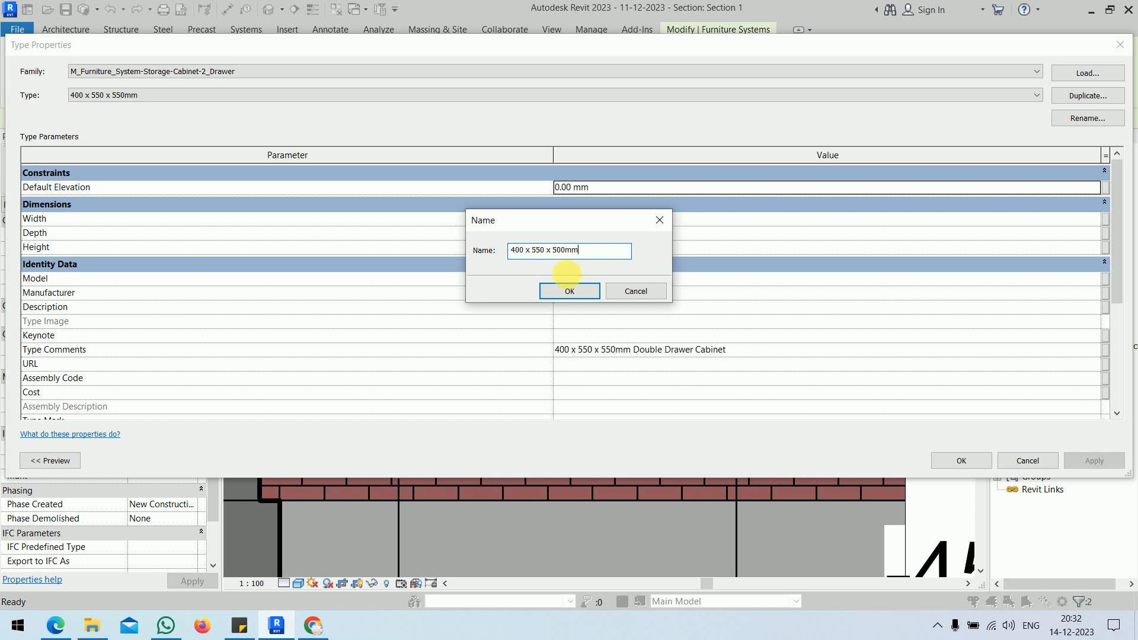
{"action": "left_click", "coordinate": [569, 293]}
- Set the new cabinet type's height to 500 mm, apply it and deselect the cabinets
{"action": "left_click", "coordinate": [637, 249]}
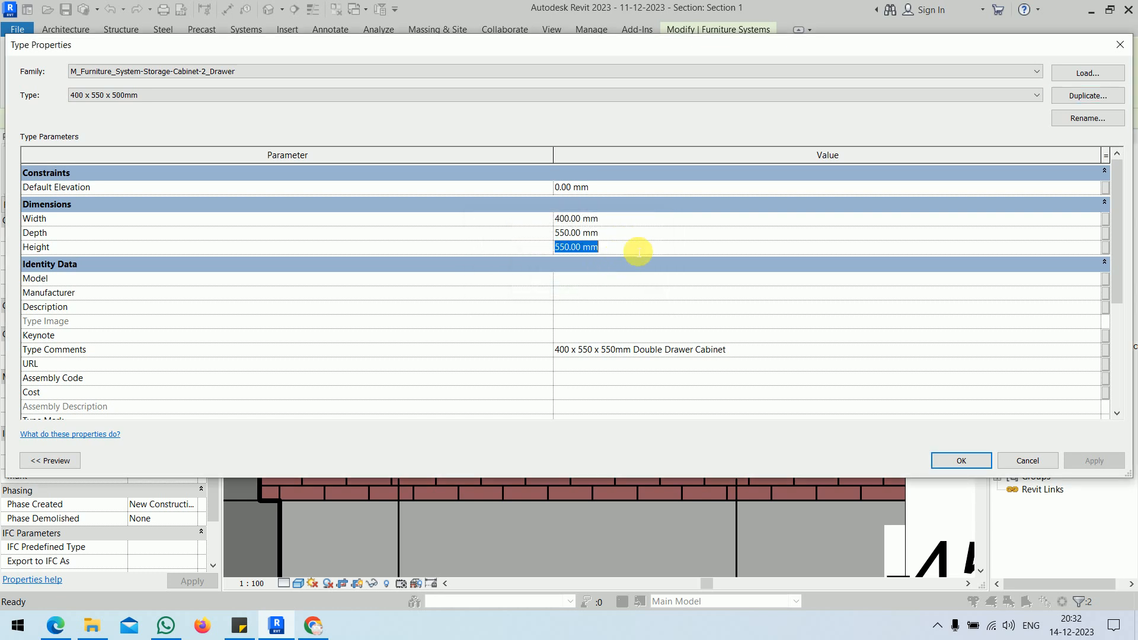
{"action": "type", "text": "500"}
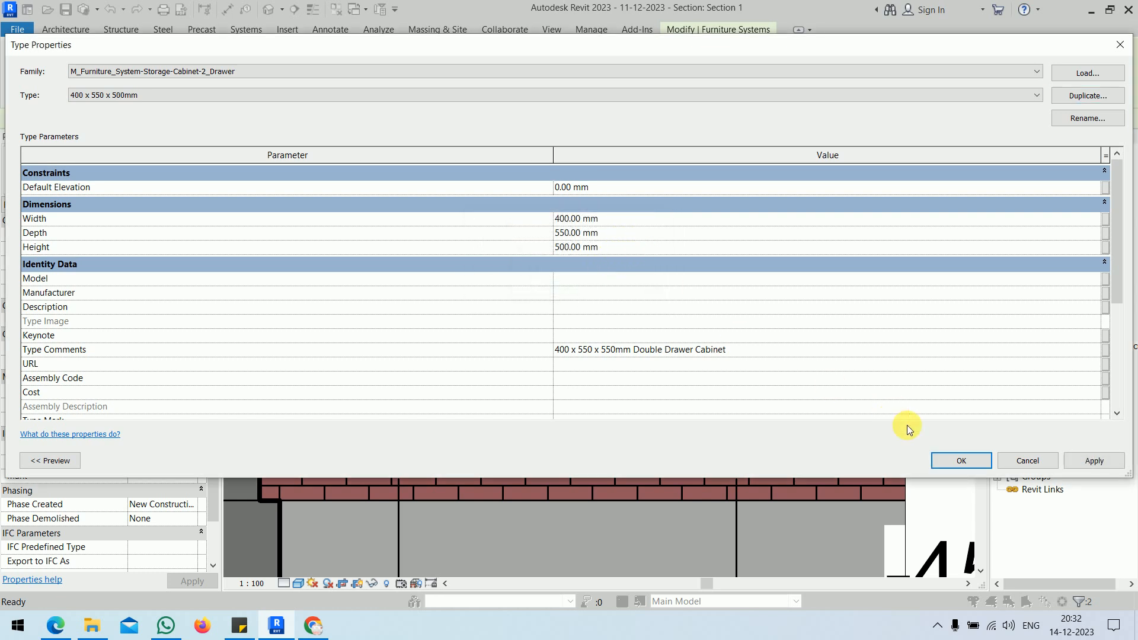
{"action": "left_click", "coordinate": [968, 464]}
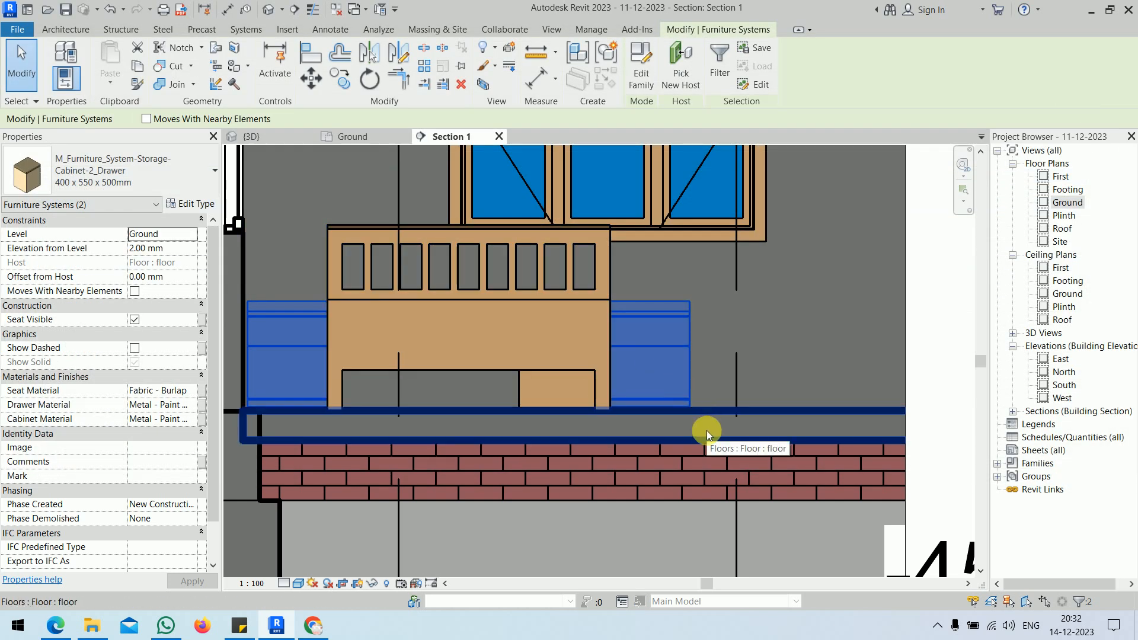
{"action": "scroll", "coordinate": [706, 431], "scroll_direction": "down", "scroll_amount": 4}
{"action": "left_click", "coordinate": [369, 316]}
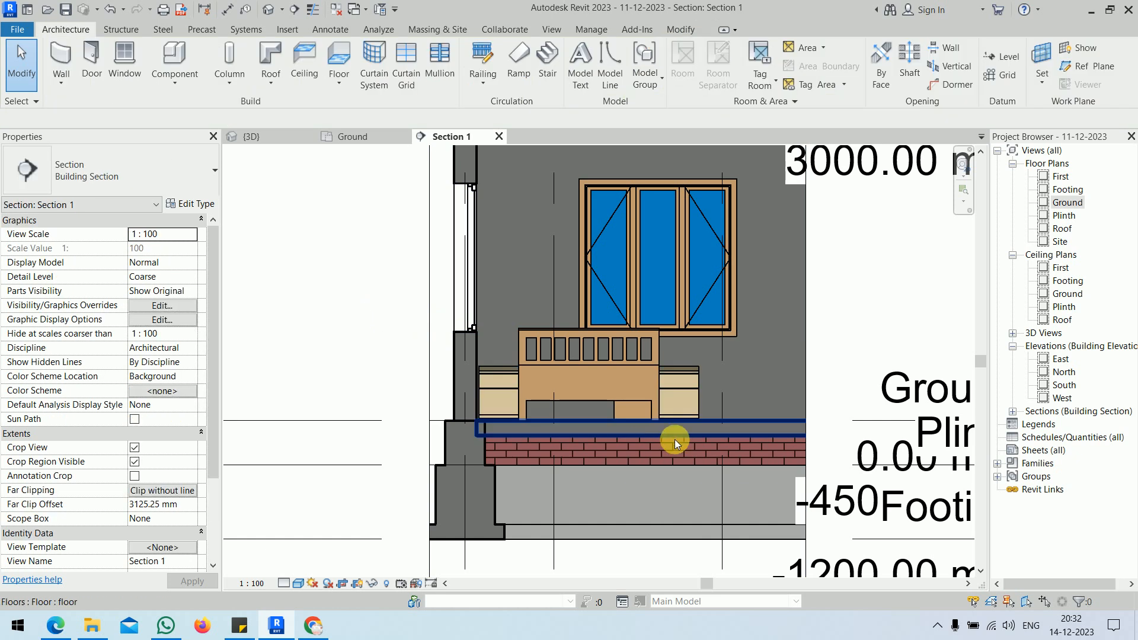
- Examine the type properties of the bed and of the two bedside cabinets without changing them
{"action": "scroll", "coordinate": [674, 439], "scroll_direction": "up", "scroll_amount": 3}
{"action": "scroll", "coordinate": [652, 423], "scroll_direction": "up", "scroll_amount": 3}
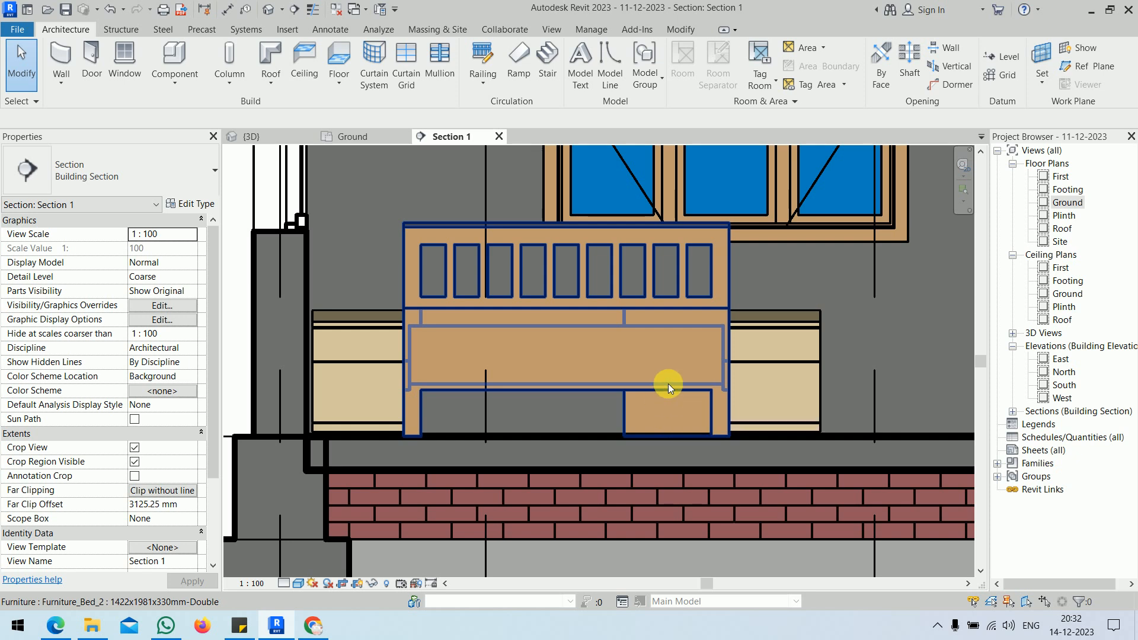
{"action": "left_click", "coordinate": [667, 383]}
{"action": "left_click", "coordinate": [196, 203]}
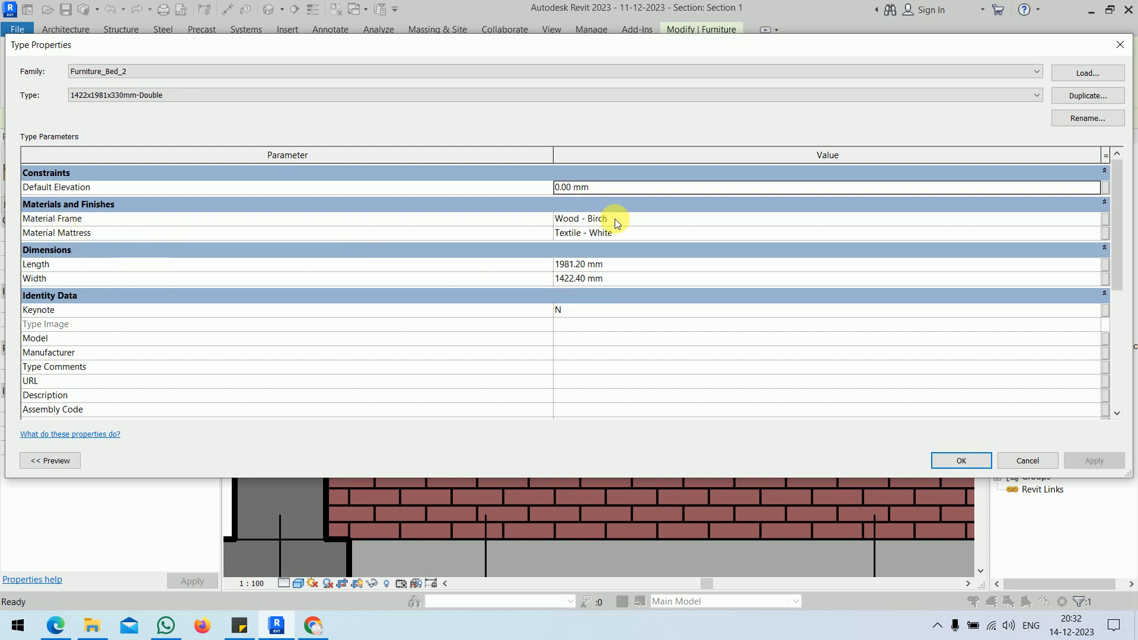
{"action": "key", "text": "Escape"}
{"action": "key", "text": "Escape"}
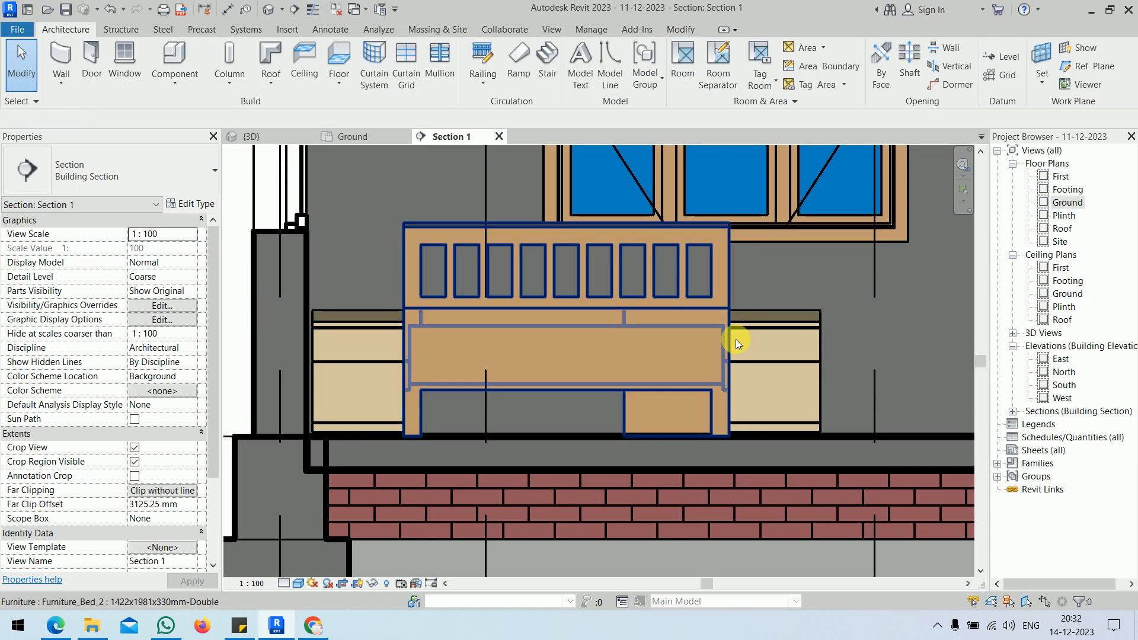
{"action": "left_click", "coordinate": [803, 364]}
{"action": "left_click", "coordinate": [377, 361], "text": "ctrl"}
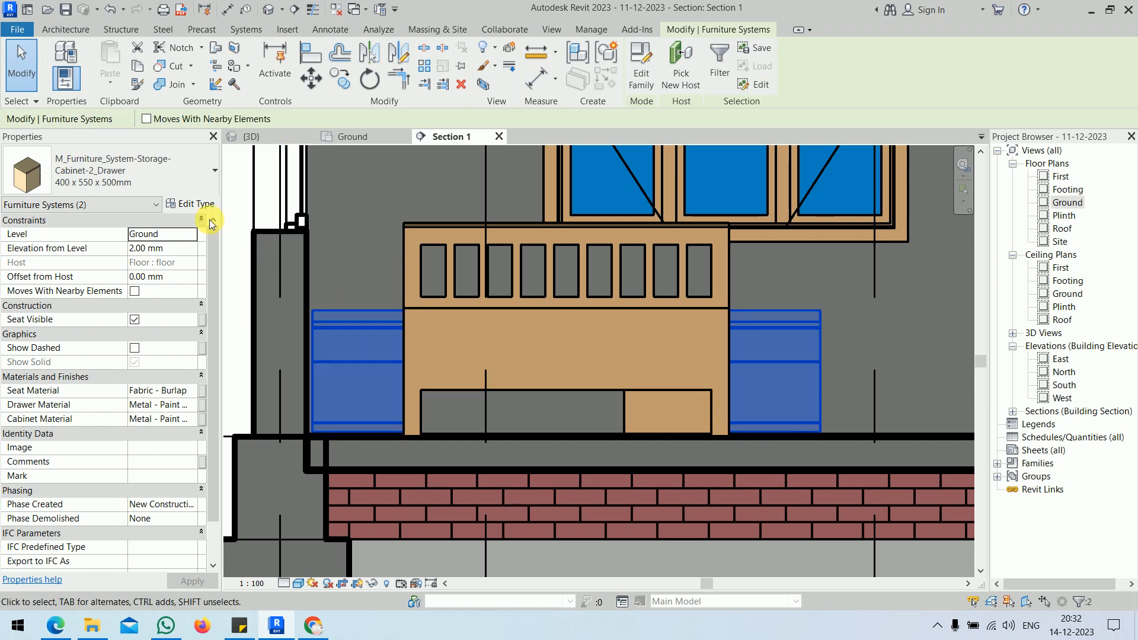
{"action": "left_click", "coordinate": [197, 205]}
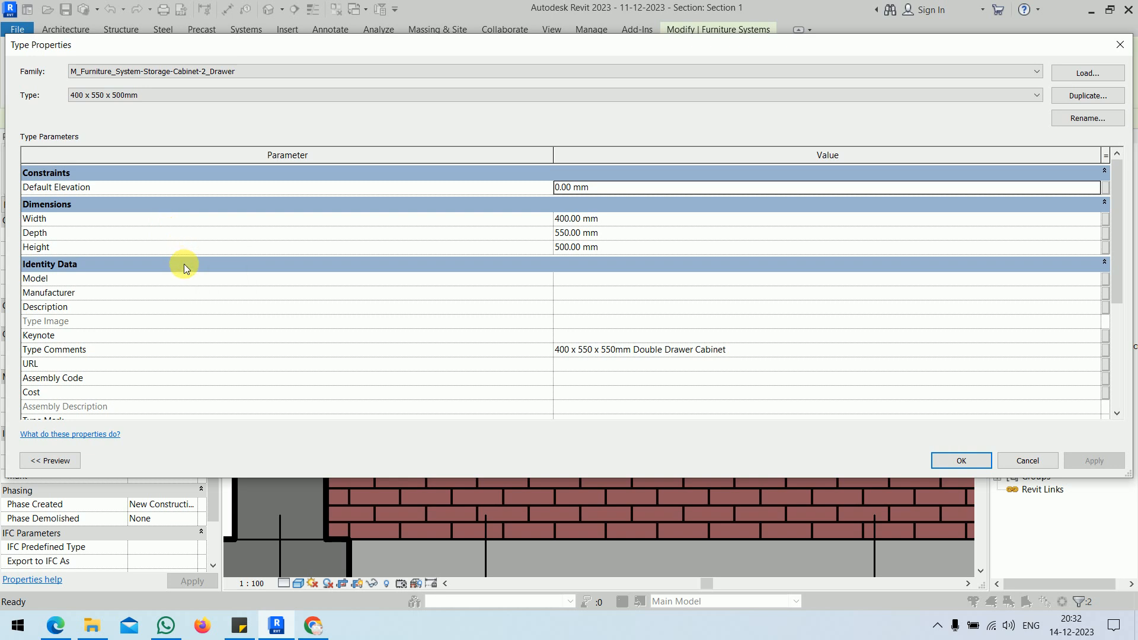
{"action": "scroll", "coordinate": [187, 268], "scroll_direction": "down", "scroll_amount": 4}
{"action": "scroll", "coordinate": [189, 274], "scroll_direction": "up", "scroll_amount": 4}
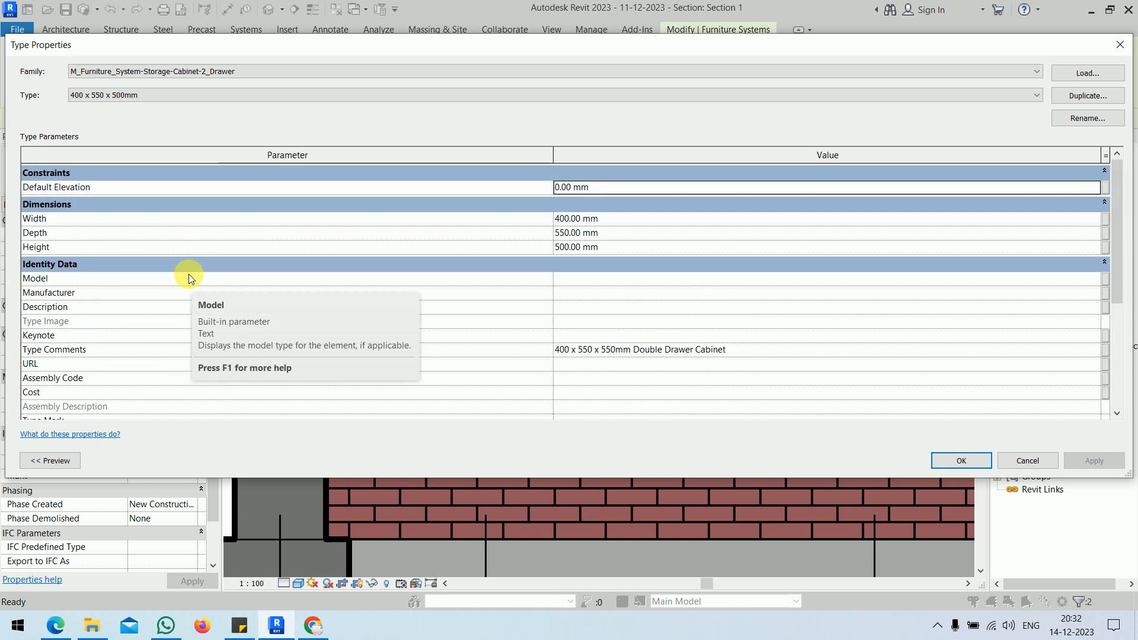
{"action": "key", "text": "Escape"}
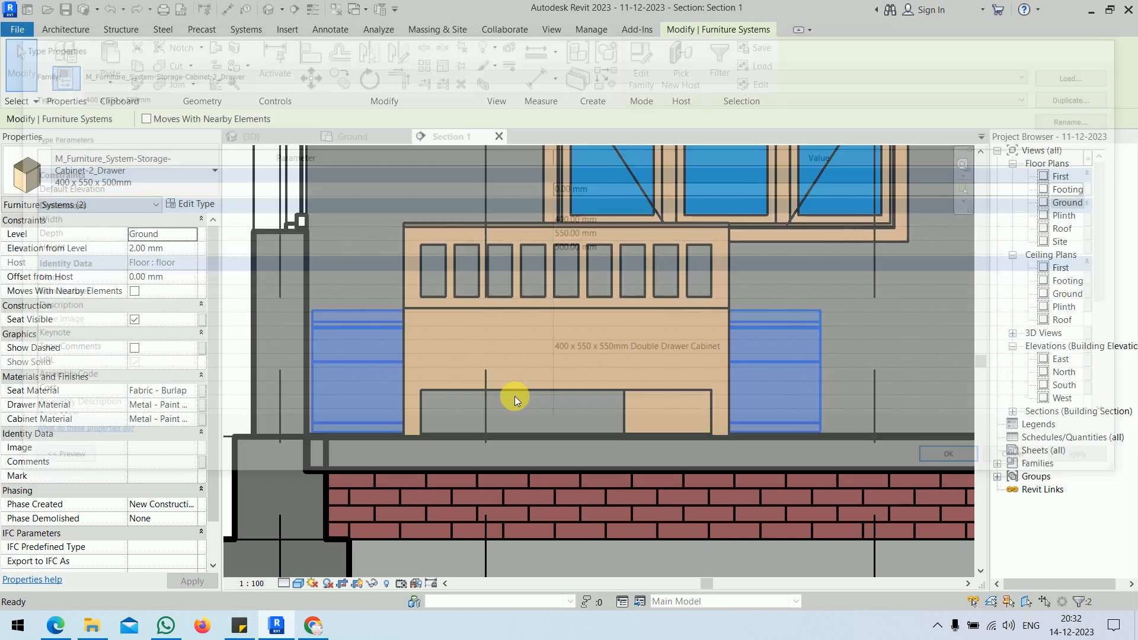
{"action": "key", "text": "Escape"}
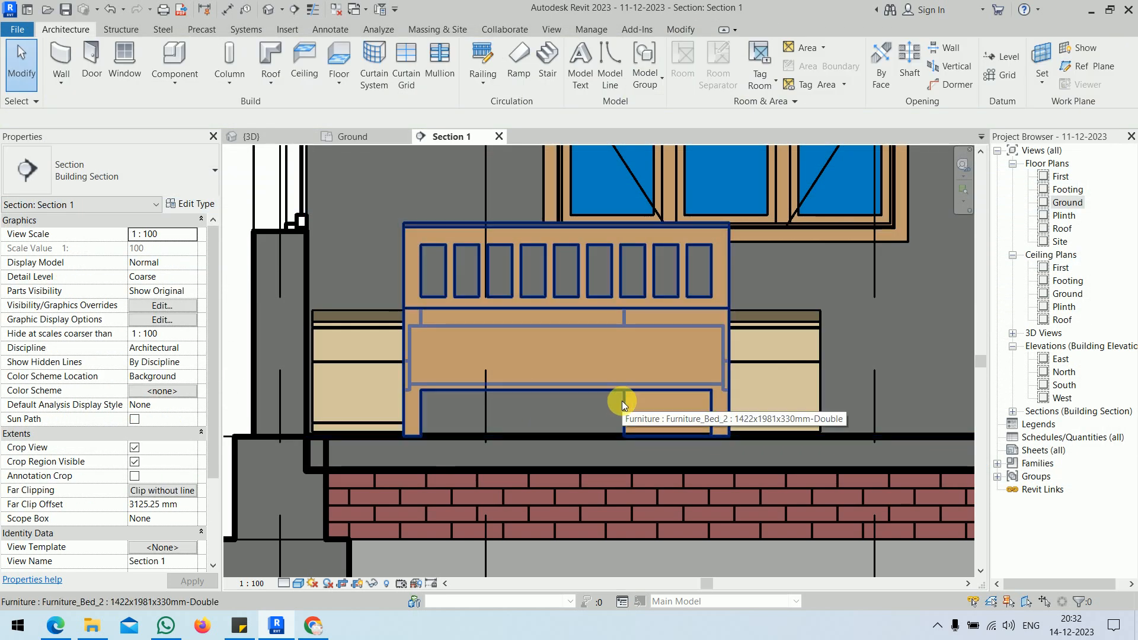
- Open the bedside cabinet beside the bed for family editing and inspect its body and drawer-front solids, leaving nothing selected
{"action": "left_click", "coordinate": [810, 361]}
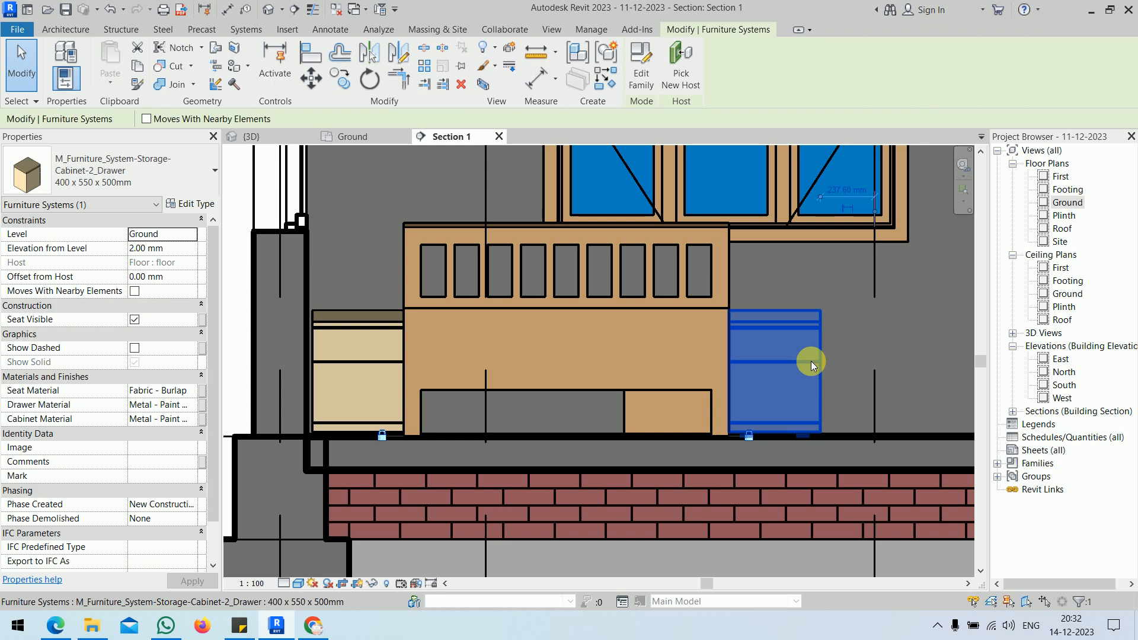
{"action": "left_click", "coordinate": [642, 77]}
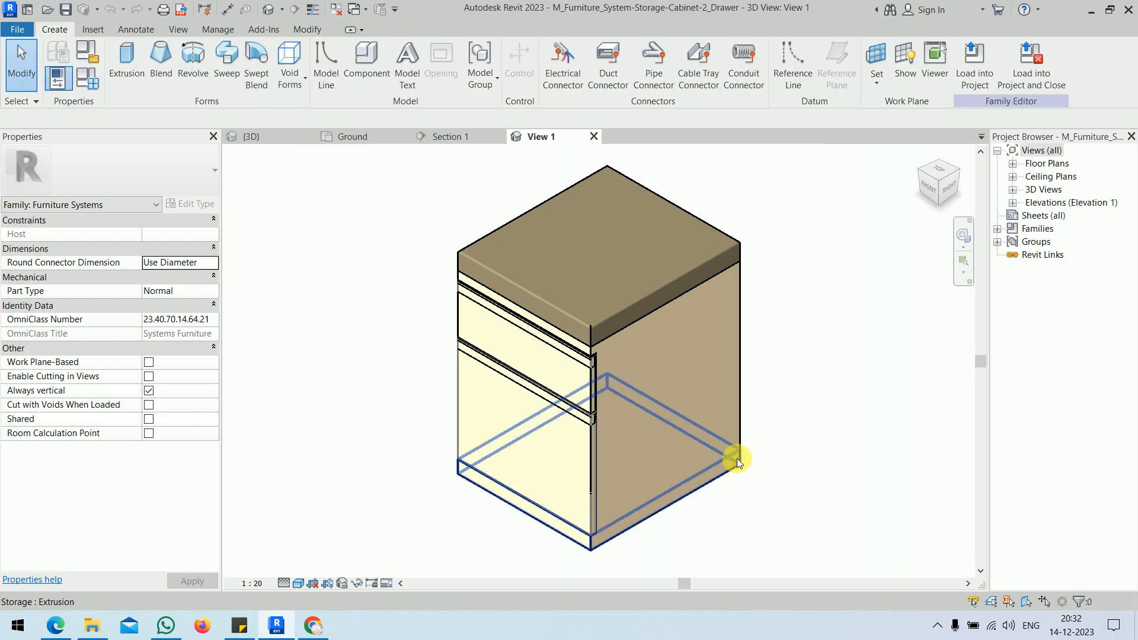
{"action": "left_click", "coordinate": [730, 415]}
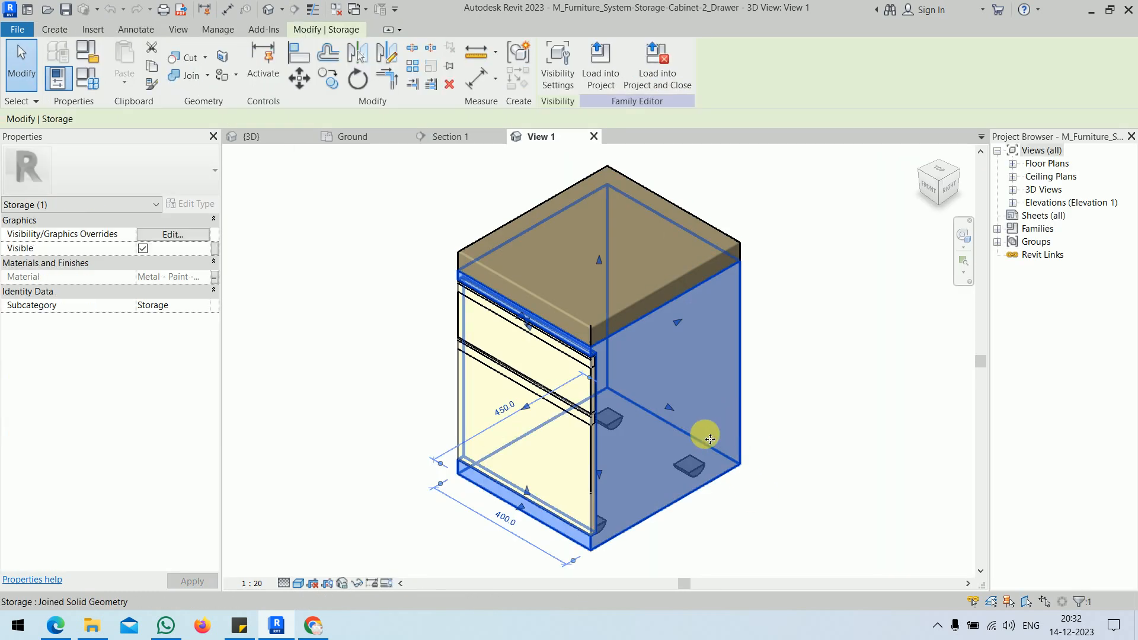
{"action": "left_click", "coordinate": [570, 457], "text": "ctrl"}
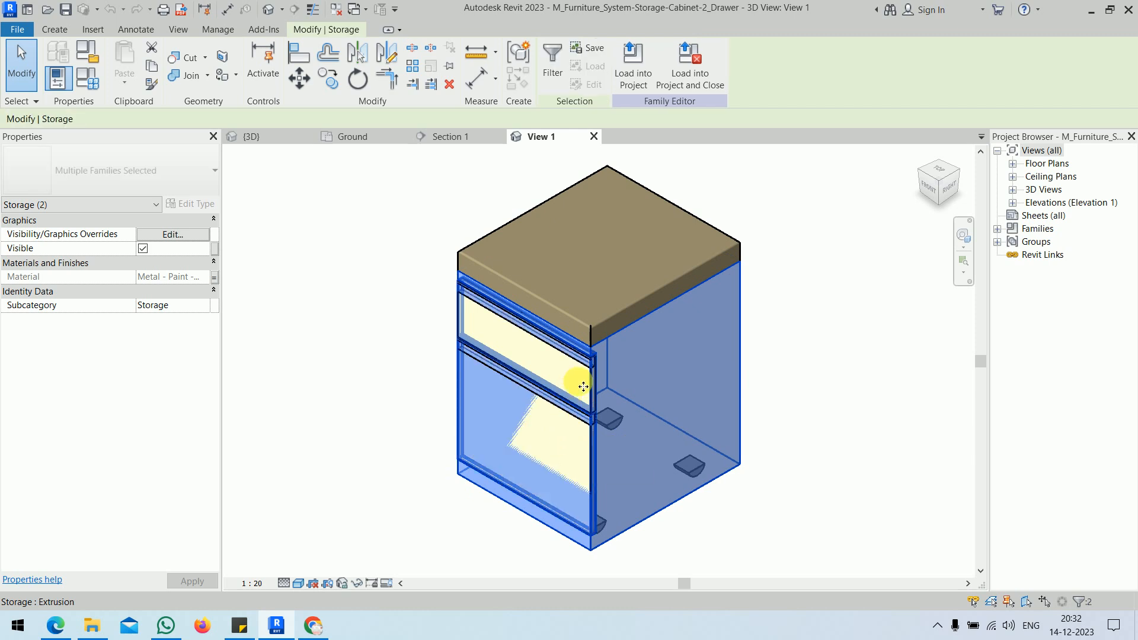
{"action": "left_click", "coordinate": [800, 513]}
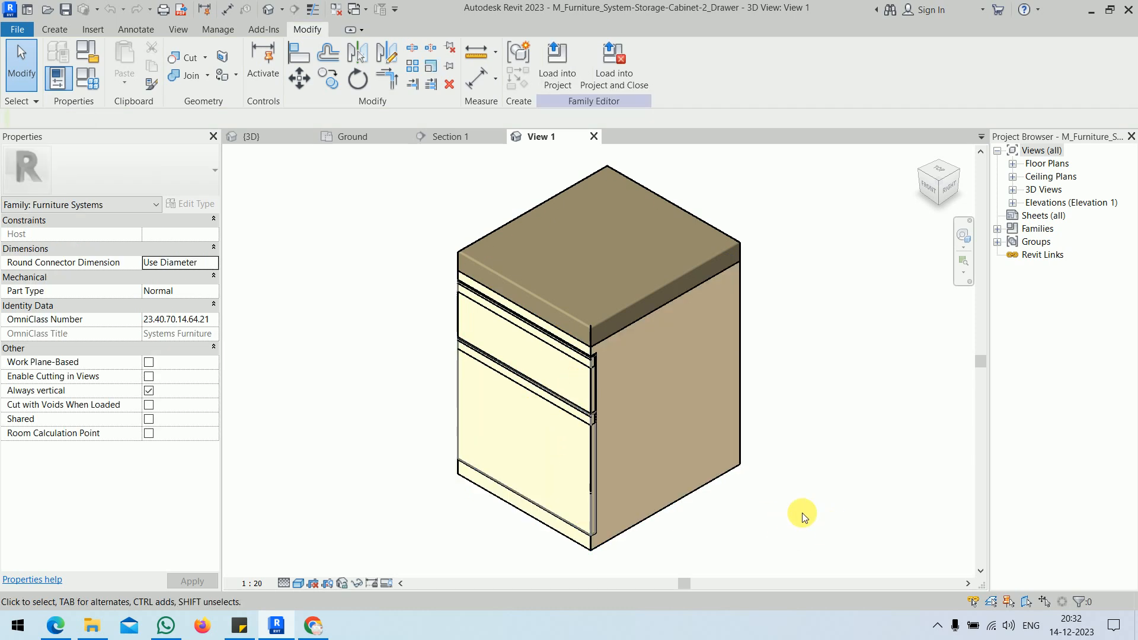
- Create a type-based family parameter named Material under Materials and Finishes and associate the drawer fronts' material with it
{"action": "left_click", "coordinate": [593, 385]}
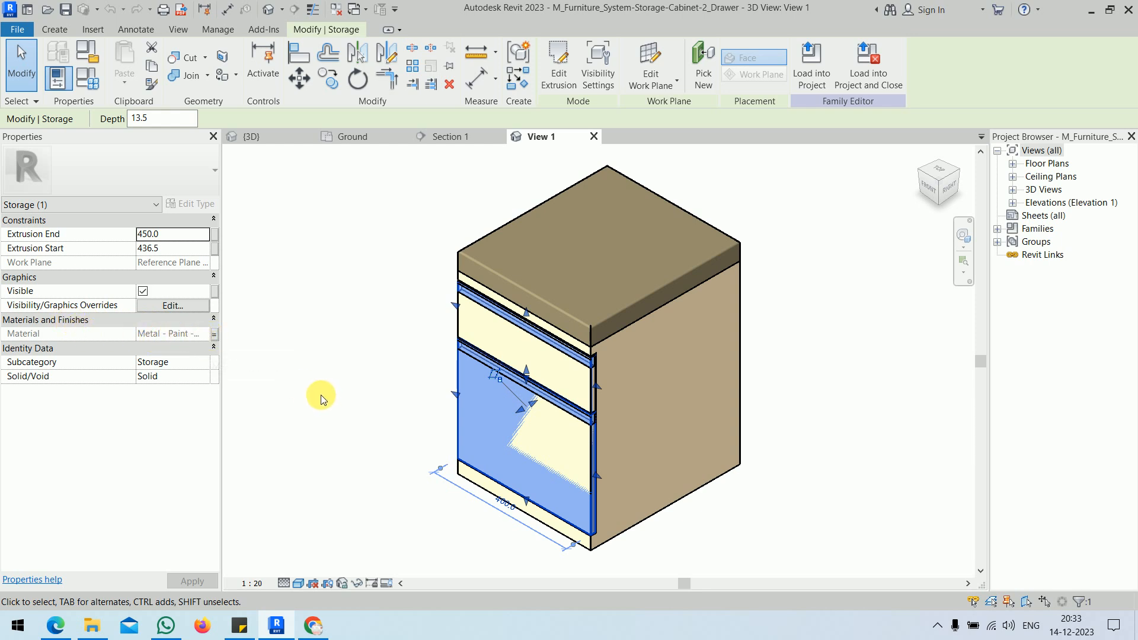
{"action": "left_click", "coordinate": [214, 334]}
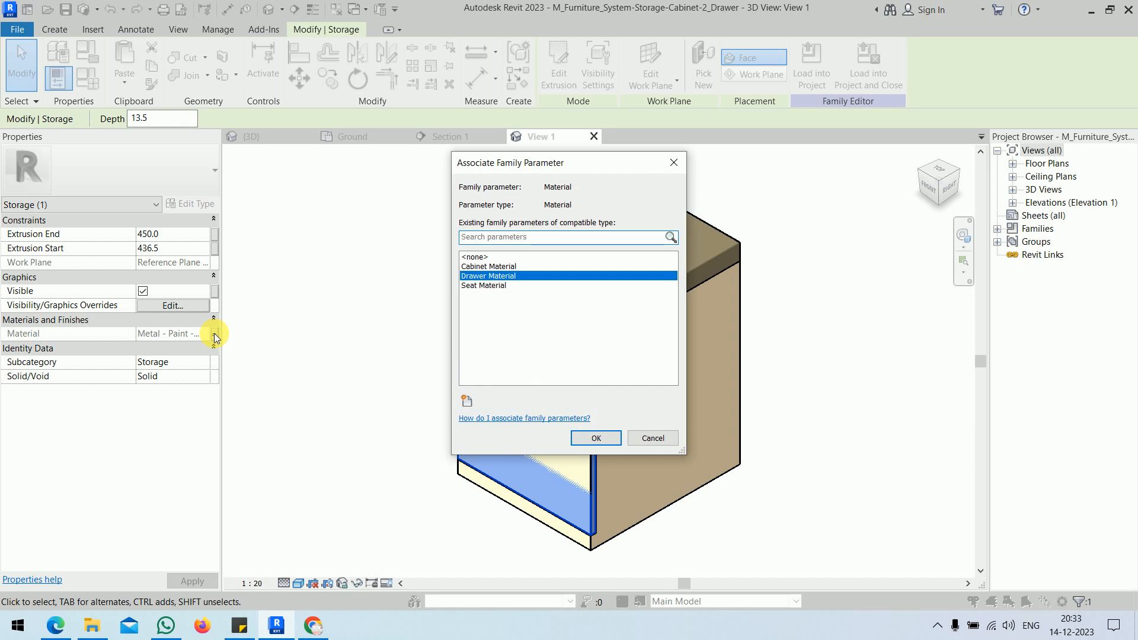
{"action": "left_click", "coordinate": [466, 402]}
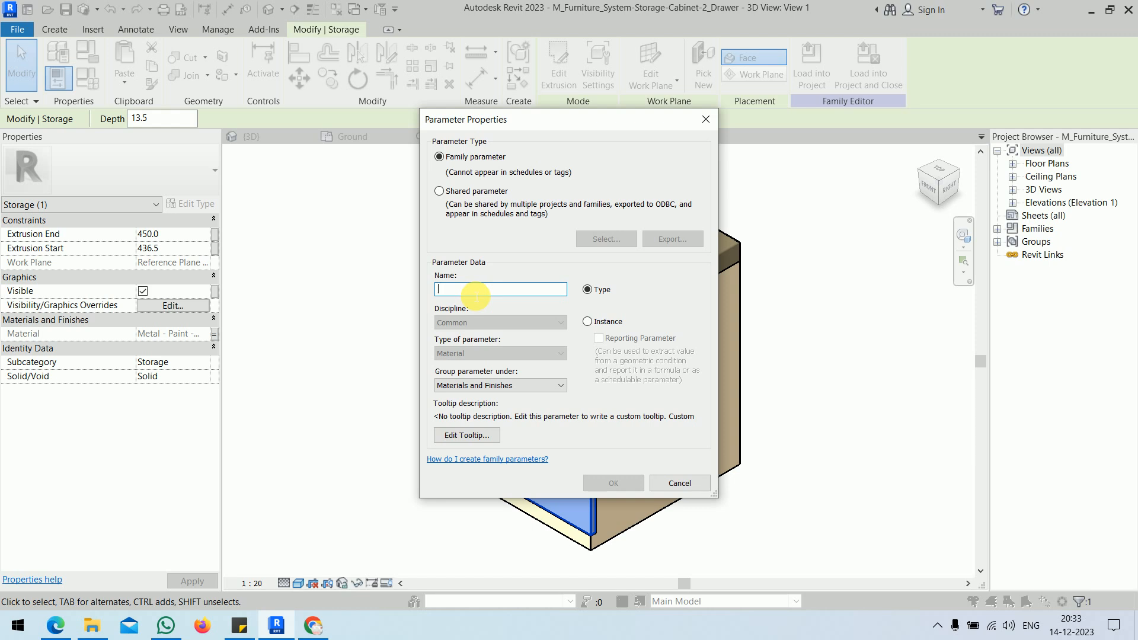
{"action": "type", "text": "Material"}
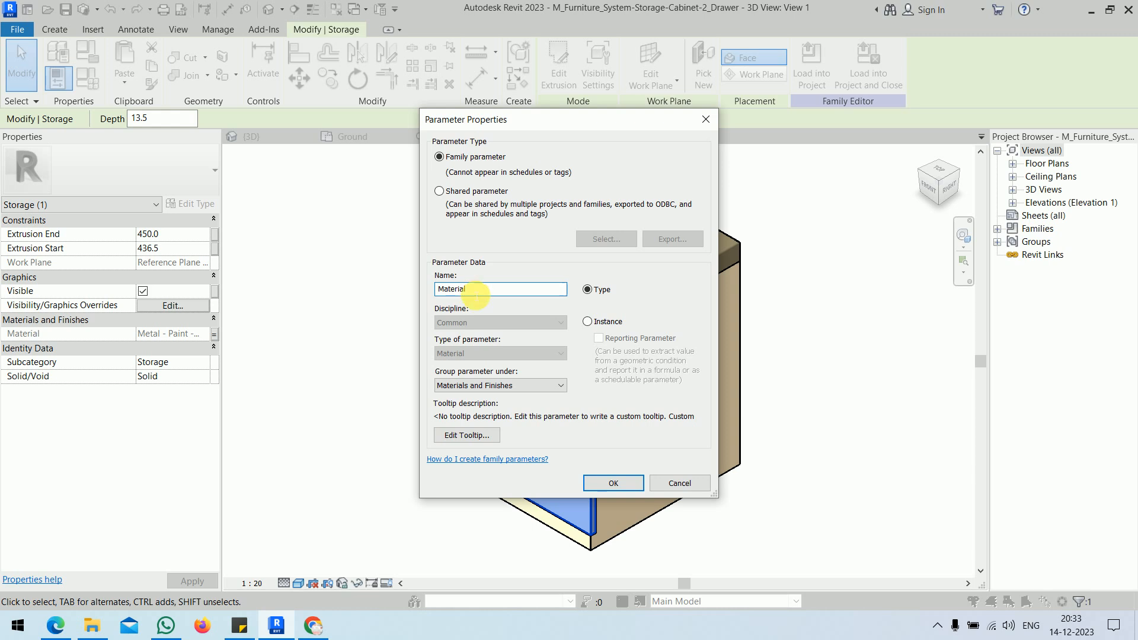
{"action": "left_click", "coordinate": [610, 483]}
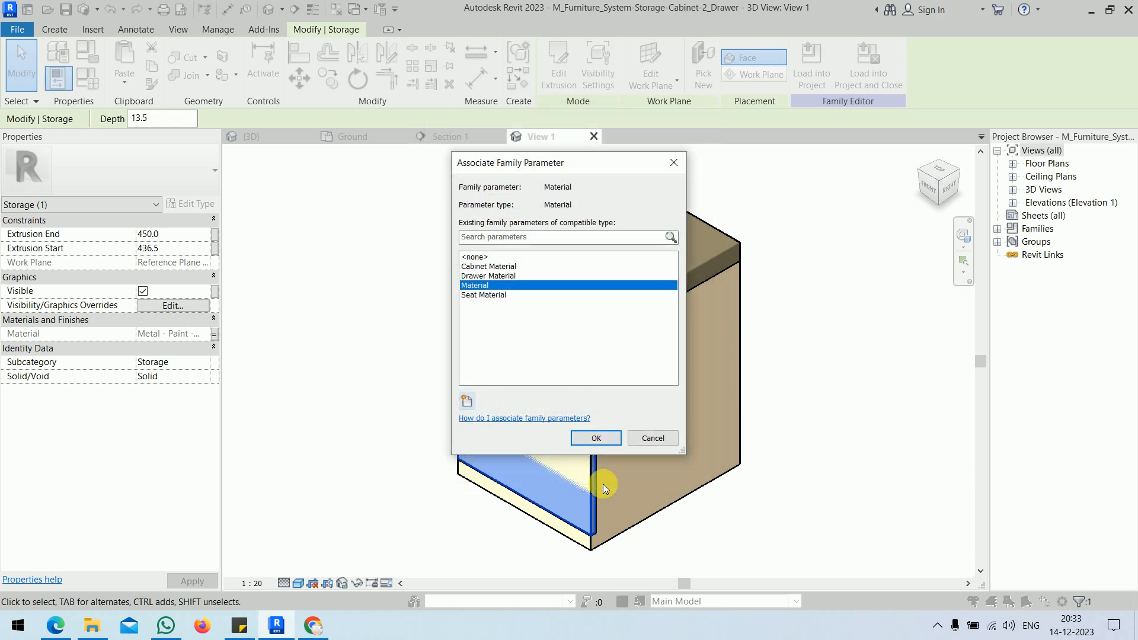
{"action": "left_click", "coordinate": [610, 439]}
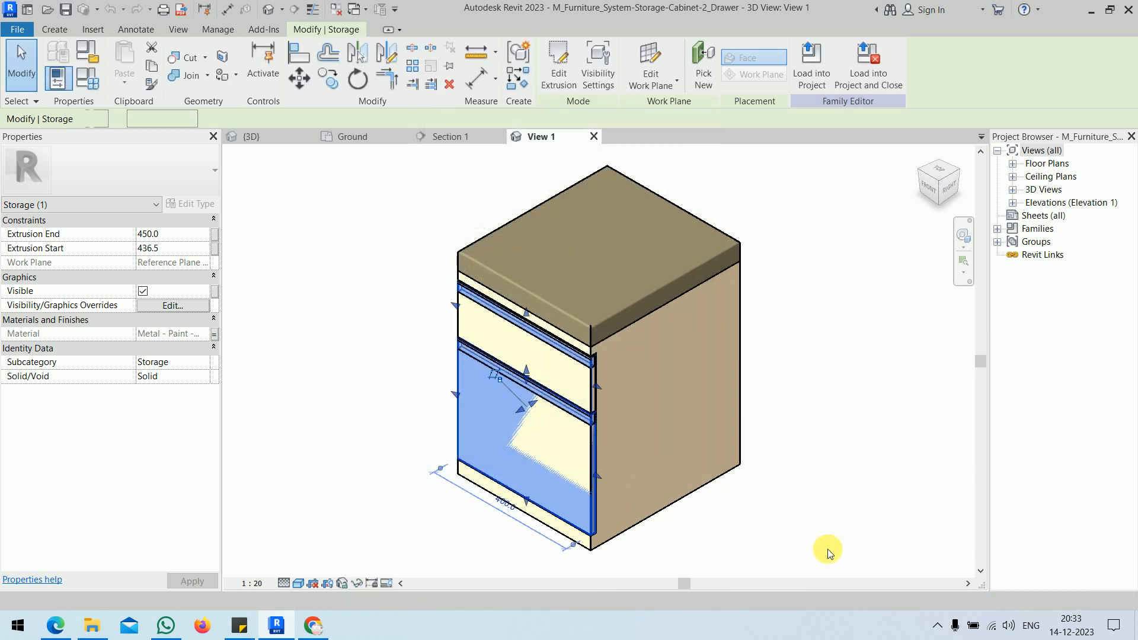
{"action": "left_click", "coordinate": [818, 537]}
{"action": "left_click", "coordinate": [579, 389]}
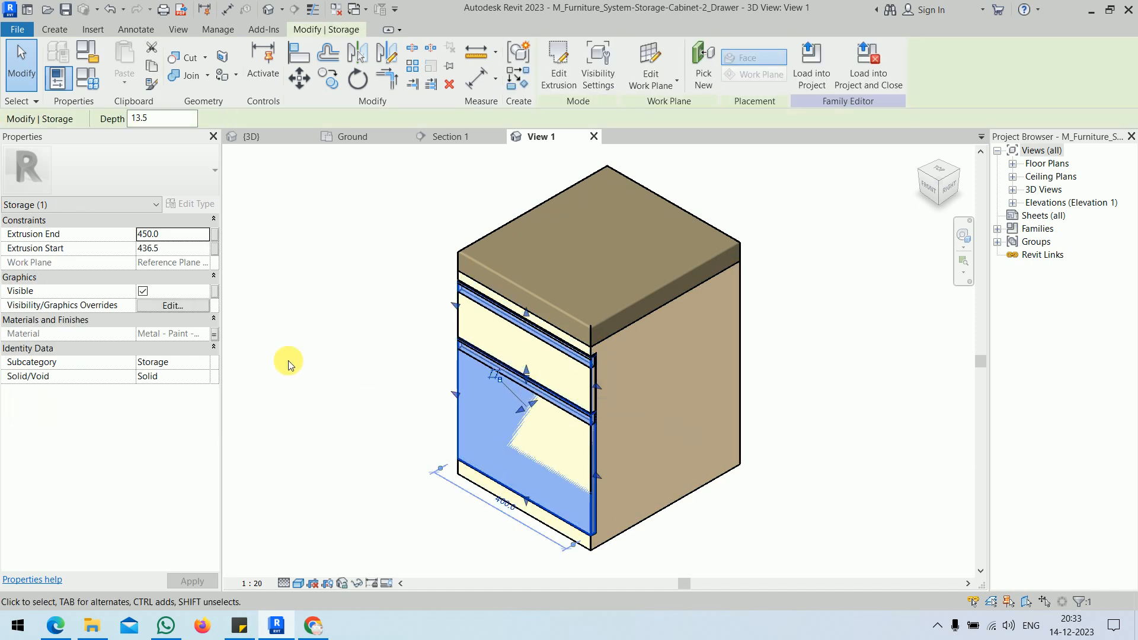
{"action": "left_click", "coordinate": [214, 334]}
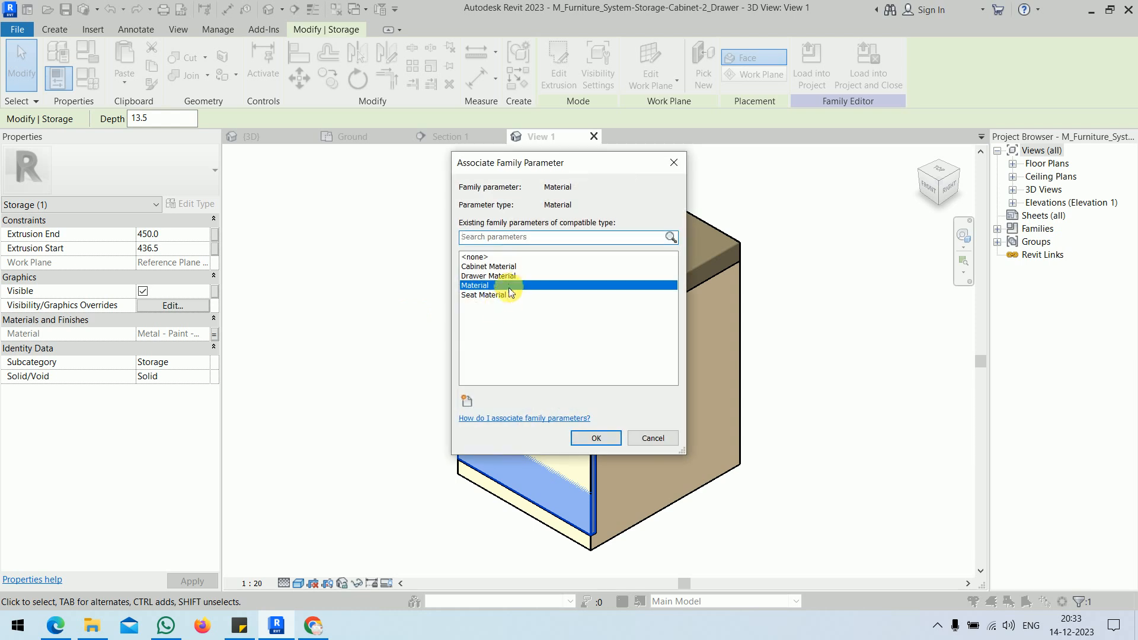
{"action": "left_click", "coordinate": [595, 438]}
- Associate the cabinet body's material with the Material family parameter
{"action": "left_click", "coordinate": [717, 317]}
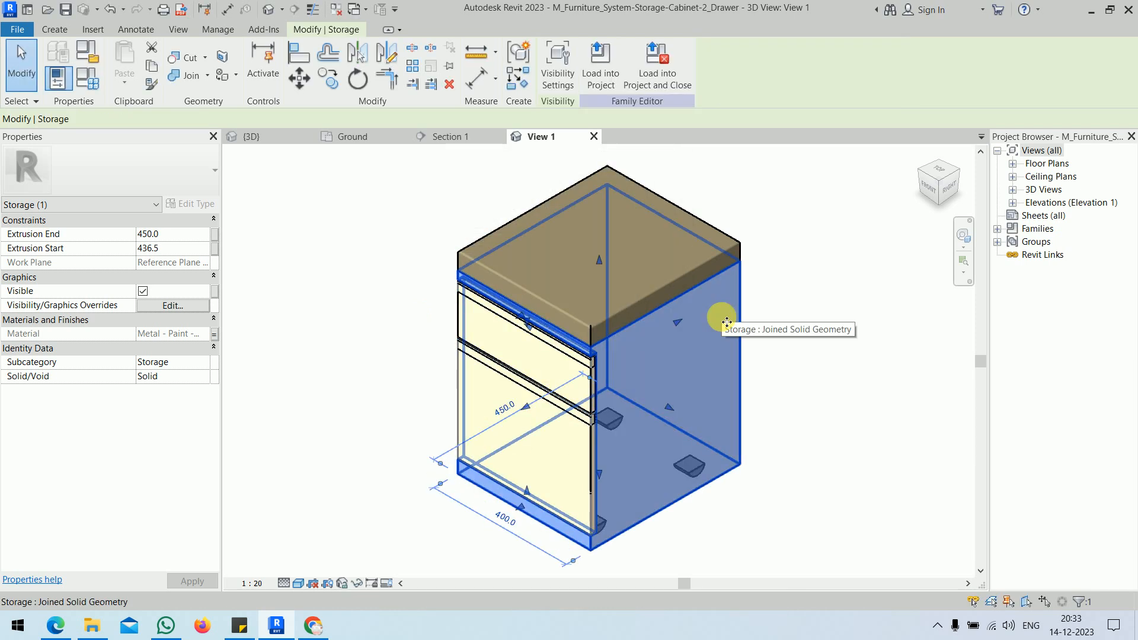
{"action": "left_click", "coordinate": [215, 276]}
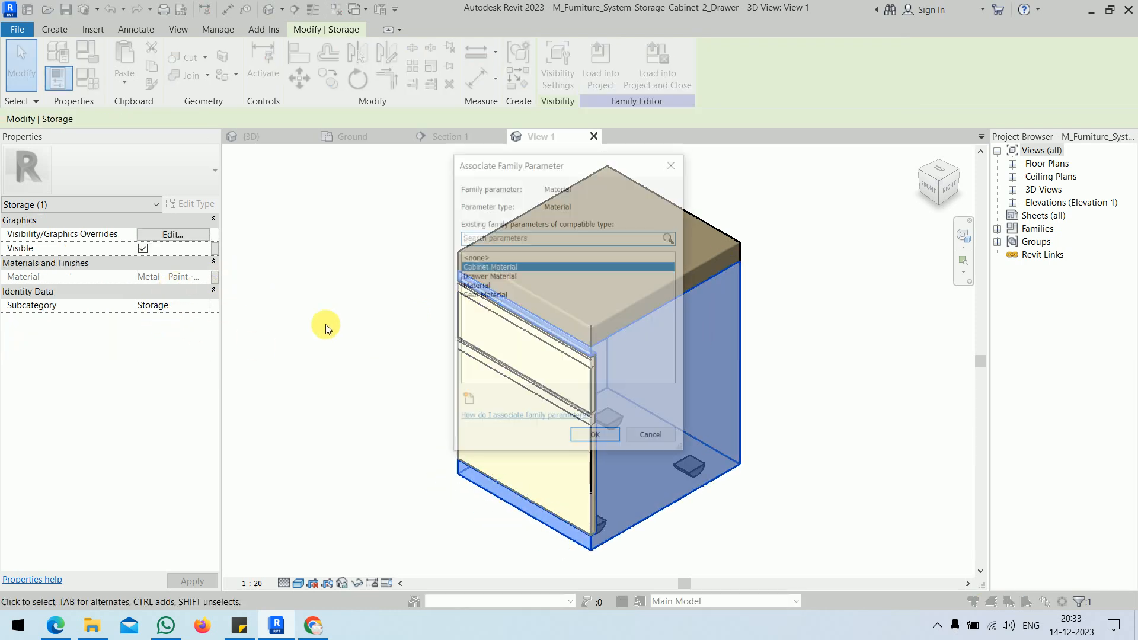
{"action": "left_click", "coordinate": [489, 286]}
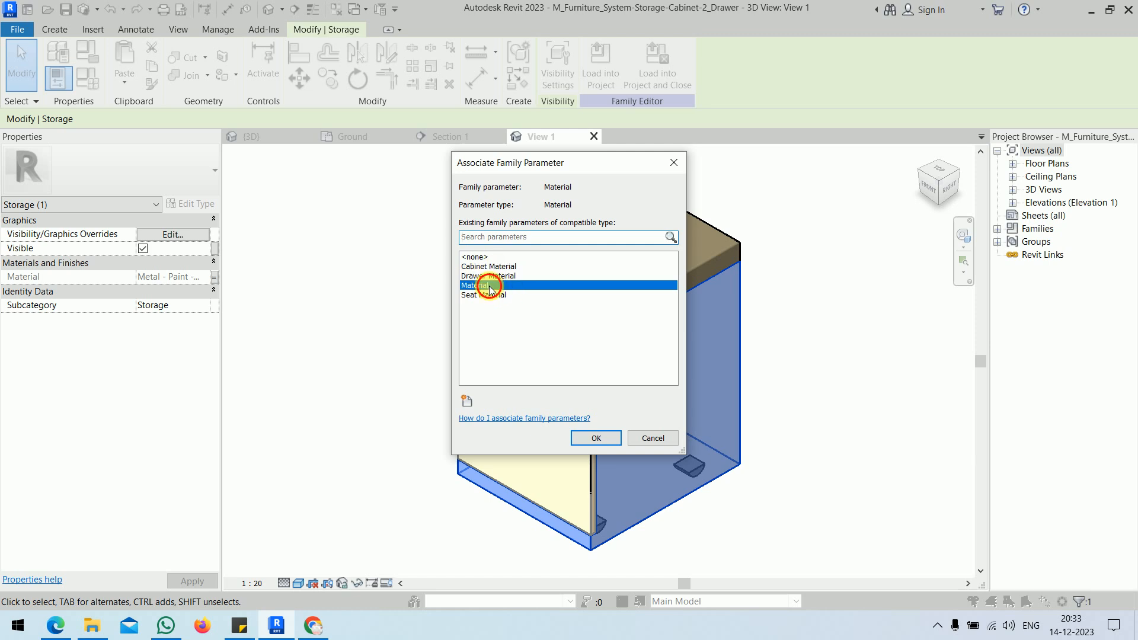
{"action": "left_click", "coordinate": [600, 438]}
{"action": "left_click", "coordinate": [312, 329]}
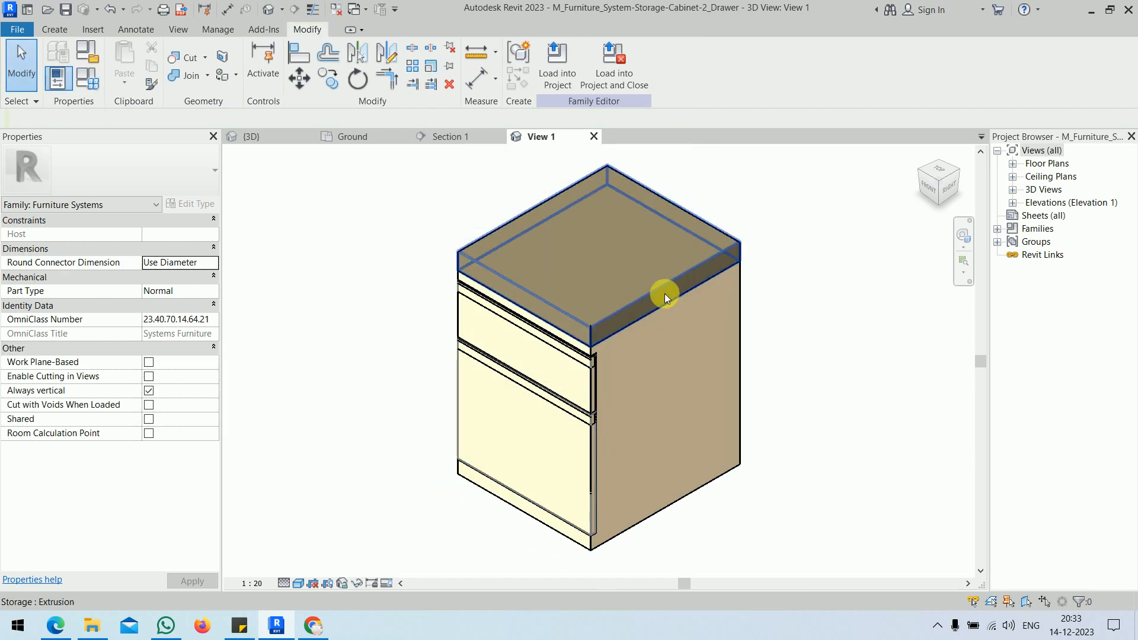
- Associate the material of the seat extrusion on top of the cabinet with the Material family parameter
{"action": "left_click", "coordinate": [659, 292]}
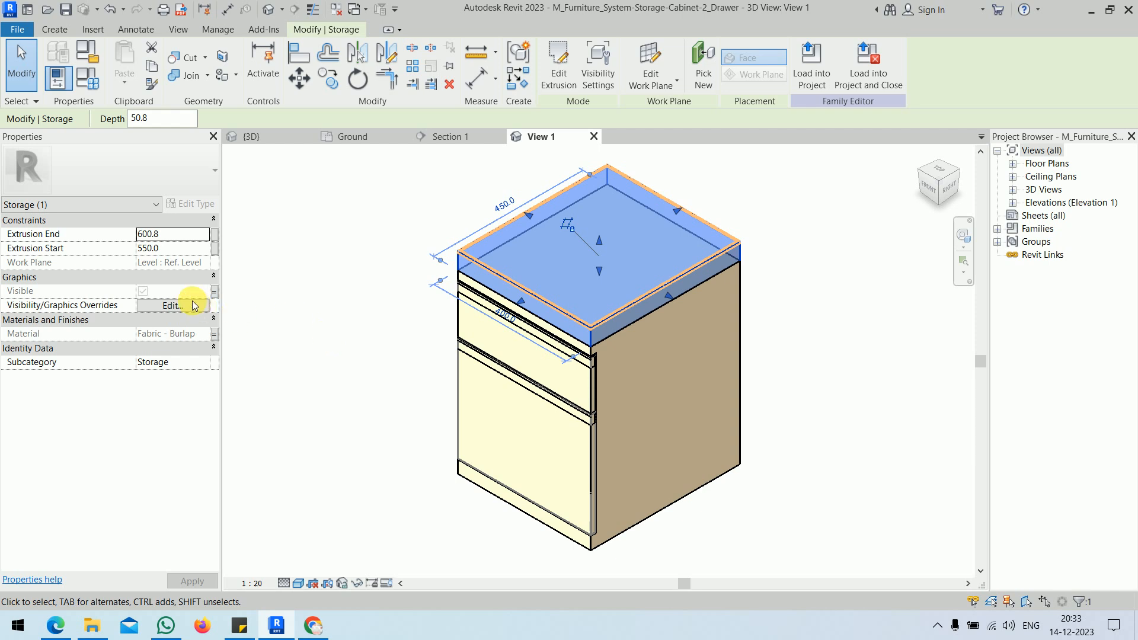
{"action": "left_click", "coordinate": [214, 334]}
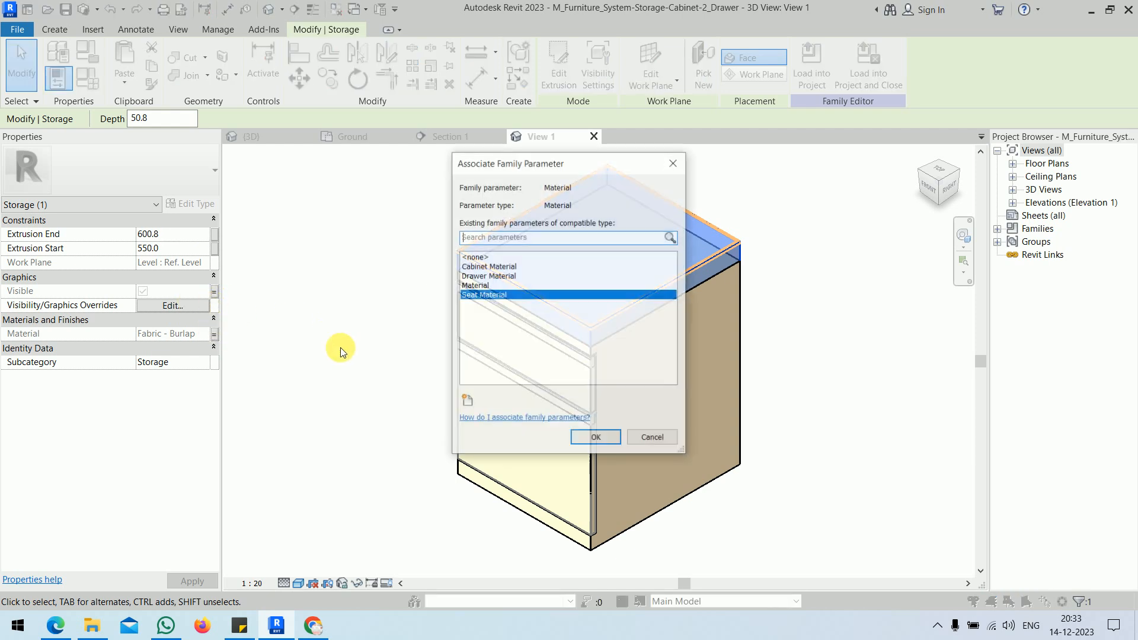
{"action": "left_click", "coordinate": [479, 285]}
{"action": "left_click", "coordinate": [594, 438]}
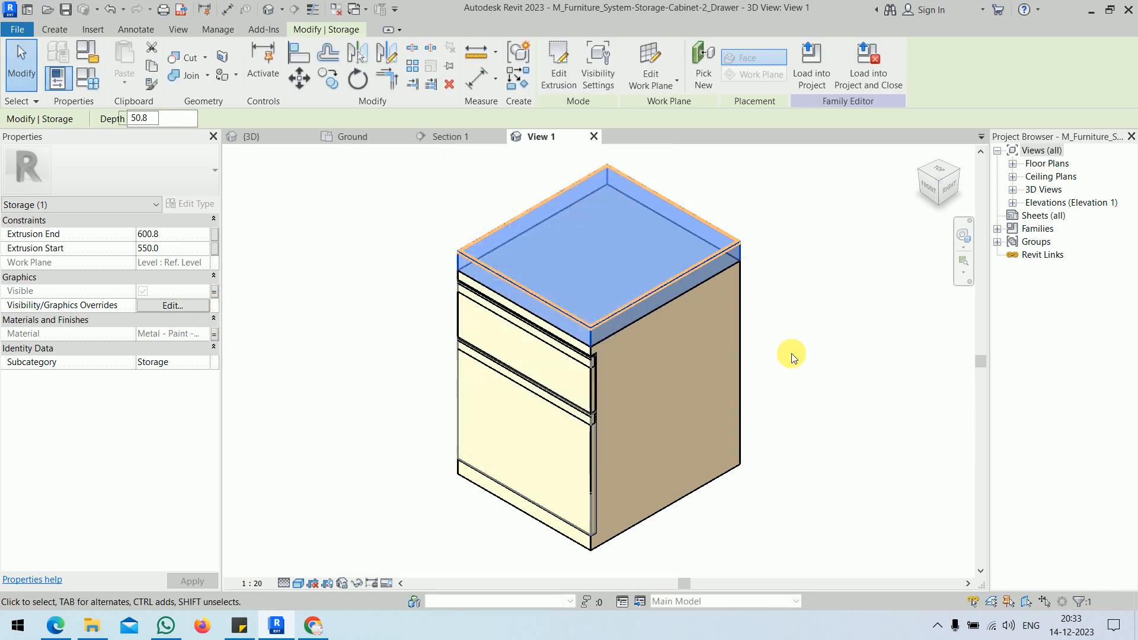
{"action": "left_click", "coordinate": [802, 335]}
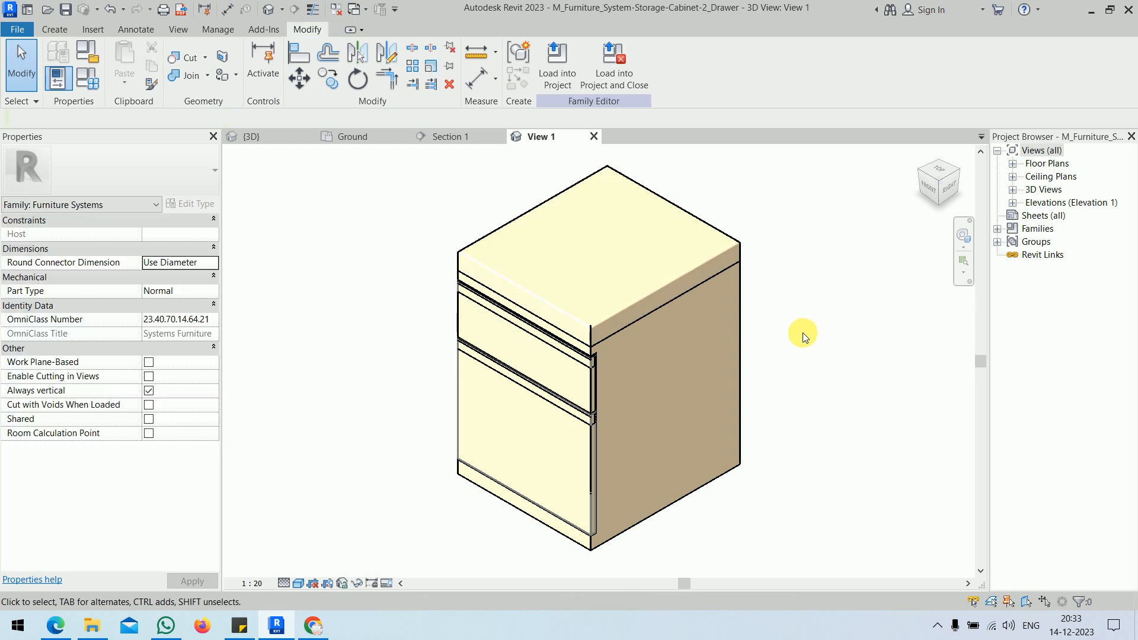
{"action": "scroll", "coordinate": [803, 333], "scroll_direction": "up", "scroll_amount": 4}
{"action": "scroll", "coordinate": [803, 332], "scroll_direction": "down", "scroll_amount": 4}
{"action": "middle_click_drag", "start_coordinate": [811, 331], "coordinate": [806, 332]}
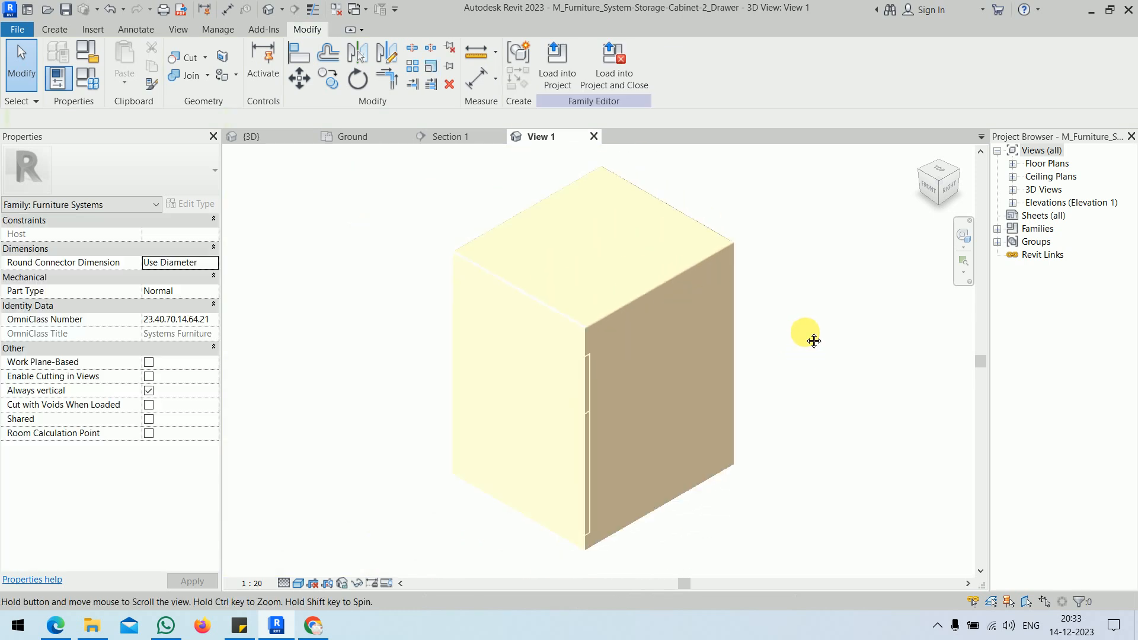
- Open the material choice for the Material parameter in the family types and create a new material
{"action": "left_click", "coordinate": [88, 80]}
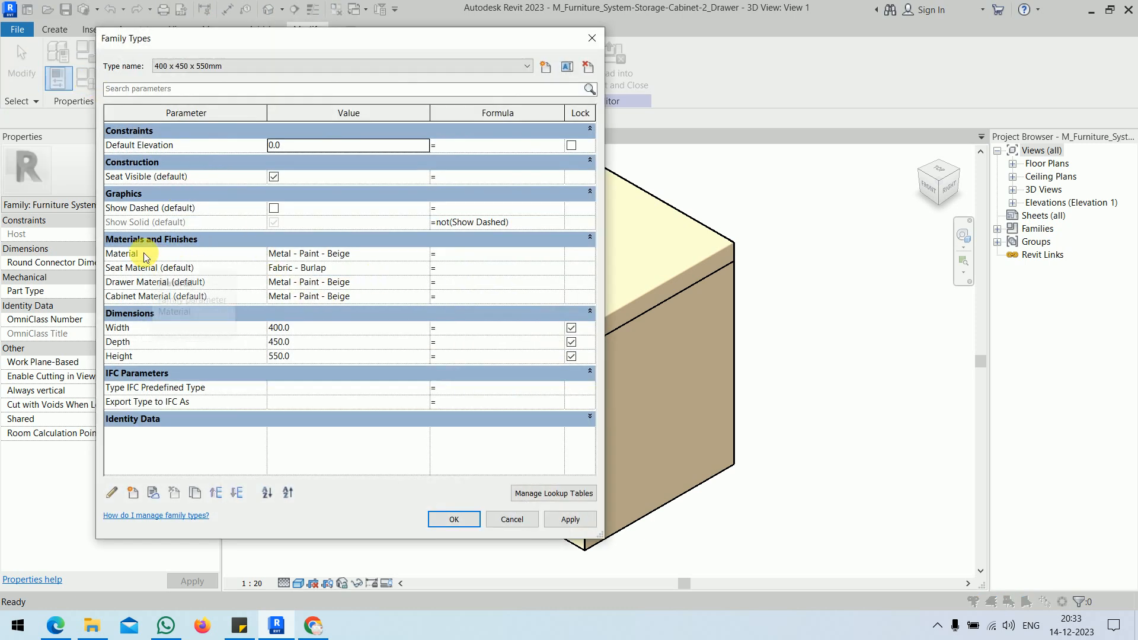
{"action": "left_click", "coordinate": [383, 253]}
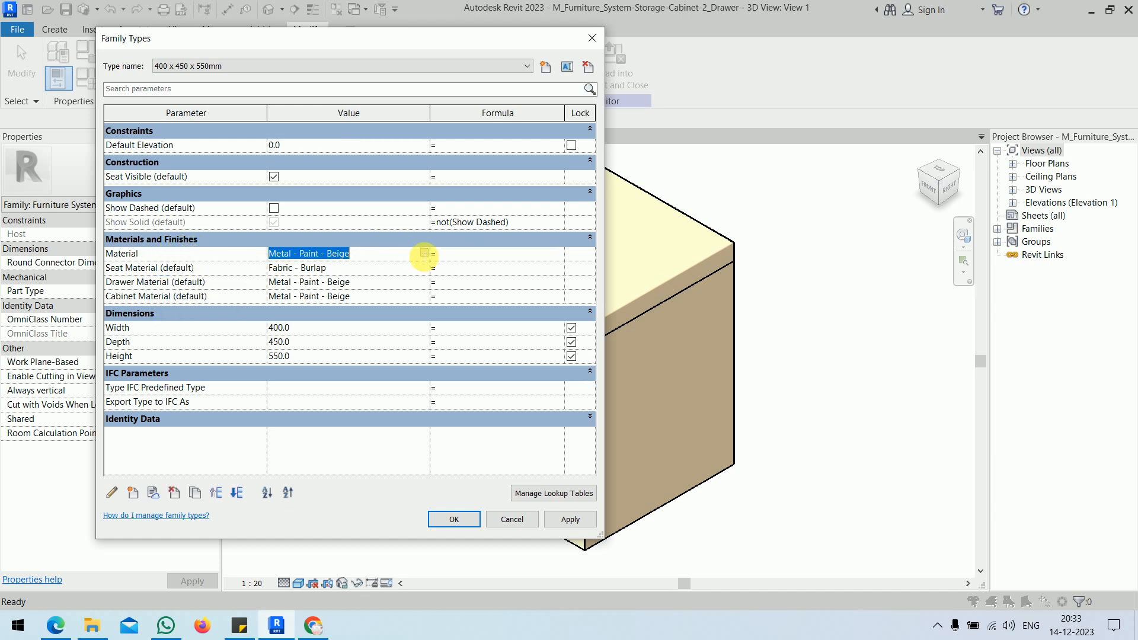
{"action": "left_click", "coordinate": [423, 253]}
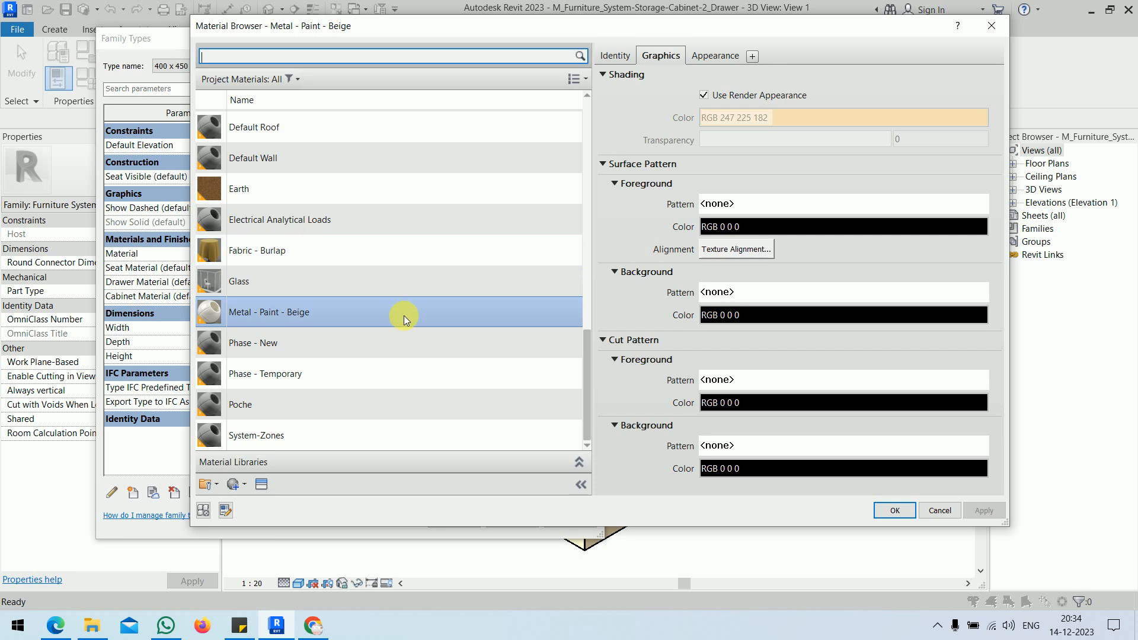
{"action": "left_click_drag", "start_coordinate": [588, 373], "coordinate": [597, 446]}
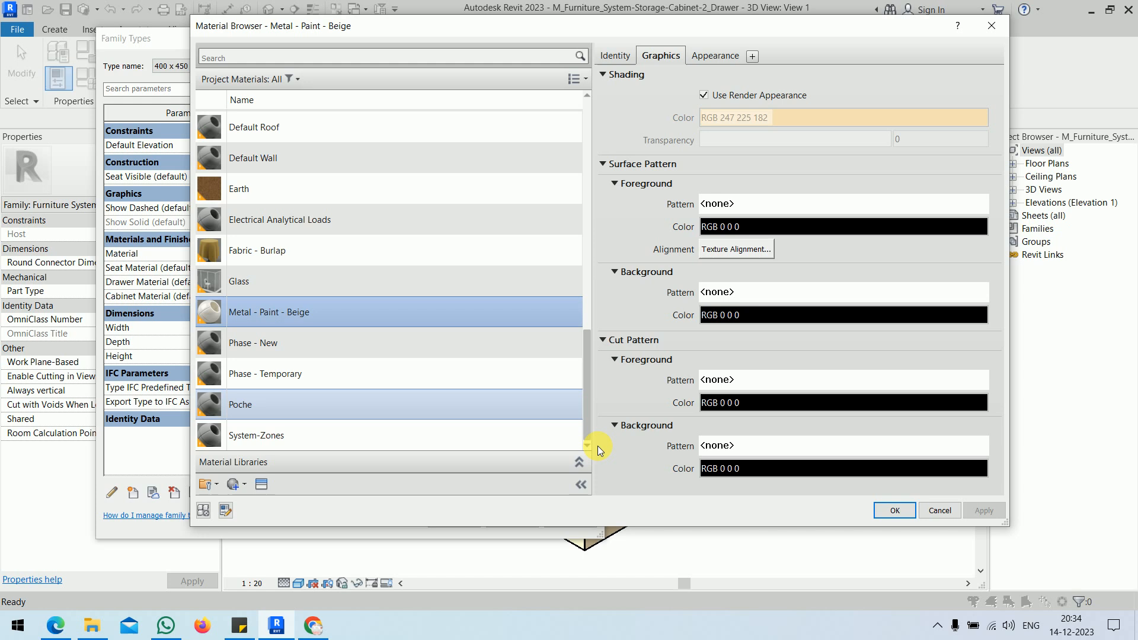
{"action": "left_click", "coordinate": [242, 486]}
{"action": "left_click", "coordinate": [267, 572]}
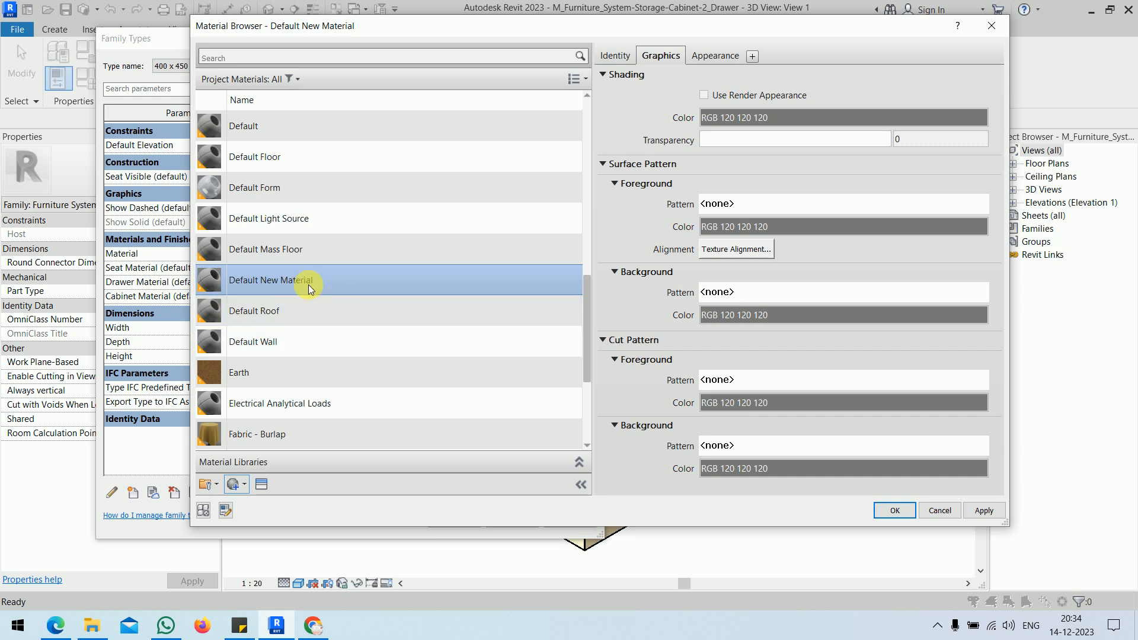
- Rename the new material as d and select it in the material list
{"action": "right_click", "coordinate": [320, 284]}
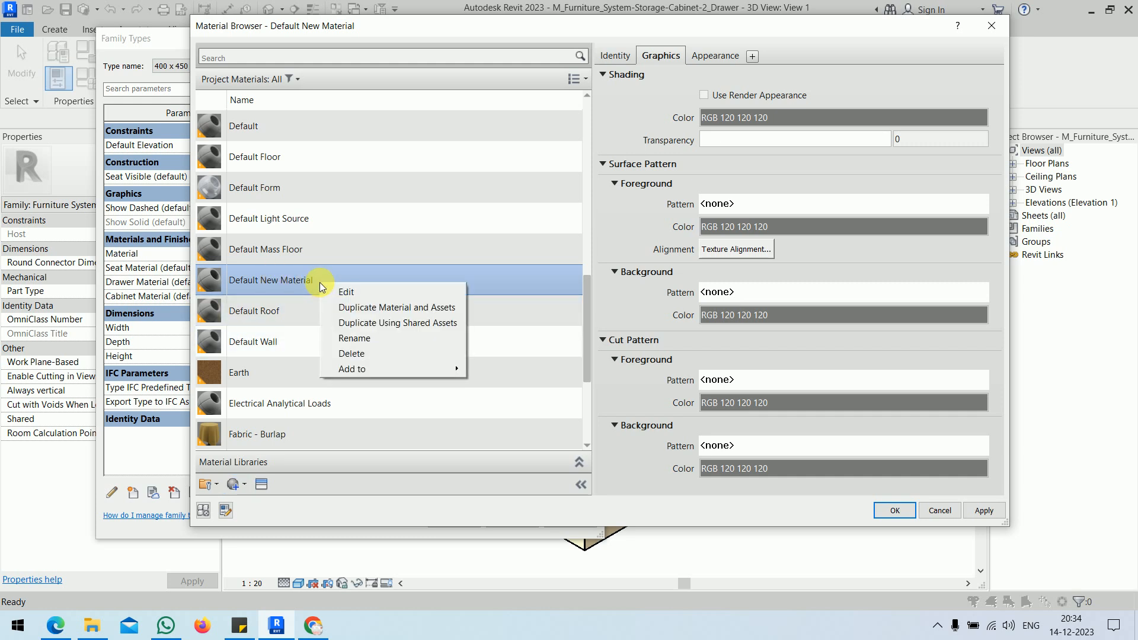
{"action": "left_click", "coordinate": [354, 338]}
{"action": "type", "text": "d"}
{"action": "left_click", "coordinate": [437, 351]}
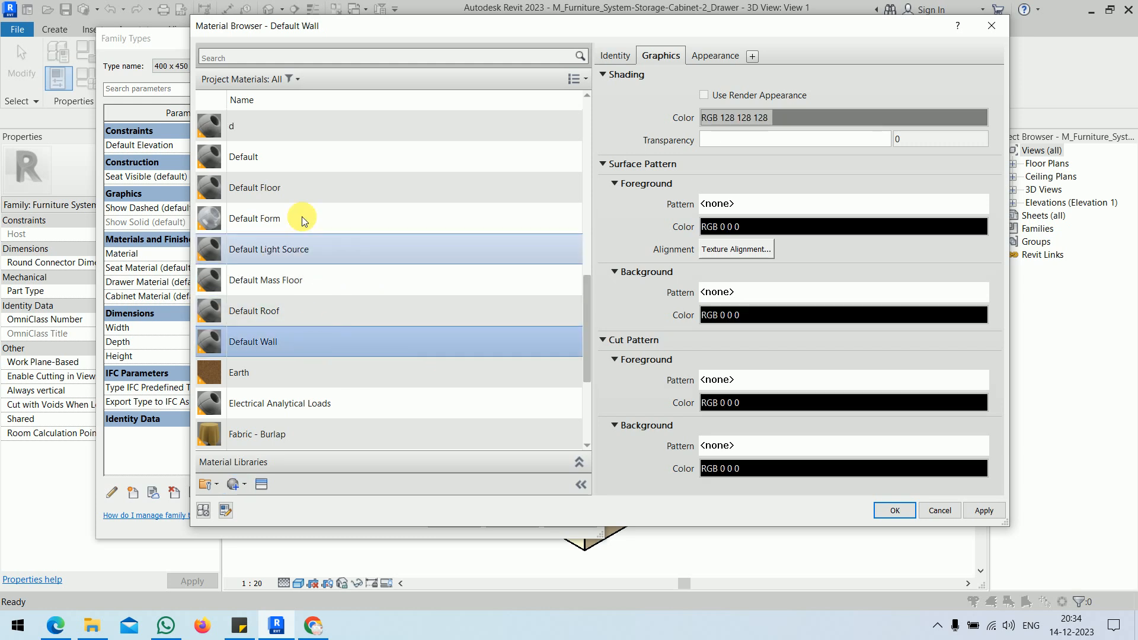
{"action": "left_click", "coordinate": [261, 130]}
- Open the asset browser for material d and list the Wood assets of the Appearance Library
{"action": "scroll", "coordinate": [296, 415], "scroll_direction": "down", "scroll_amount": 1}
{"action": "left_click", "coordinate": [262, 484]}
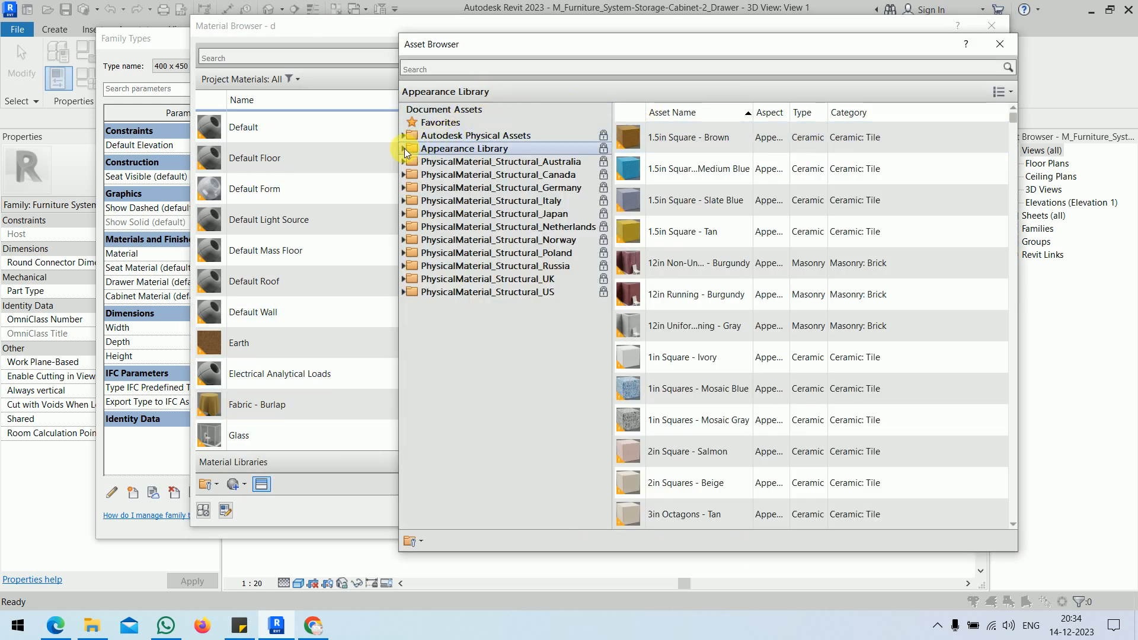
{"action": "left_click", "coordinate": [404, 148]}
{"action": "left_click", "coordinate": [410, 461]}
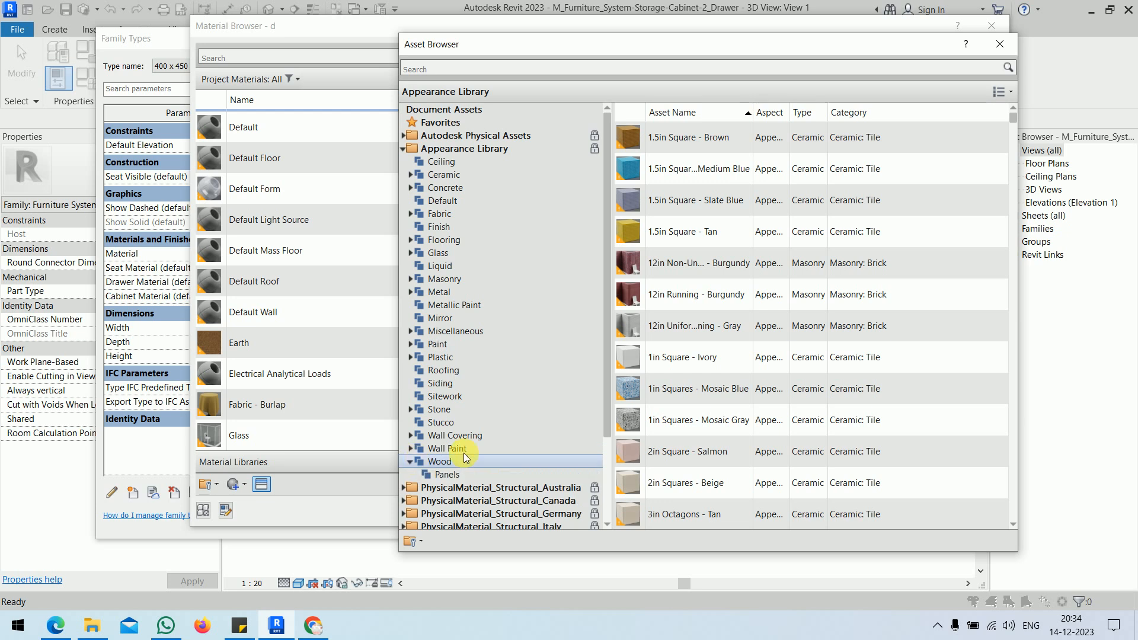
{"action": "left_click", "coordinate": [473, 473]}
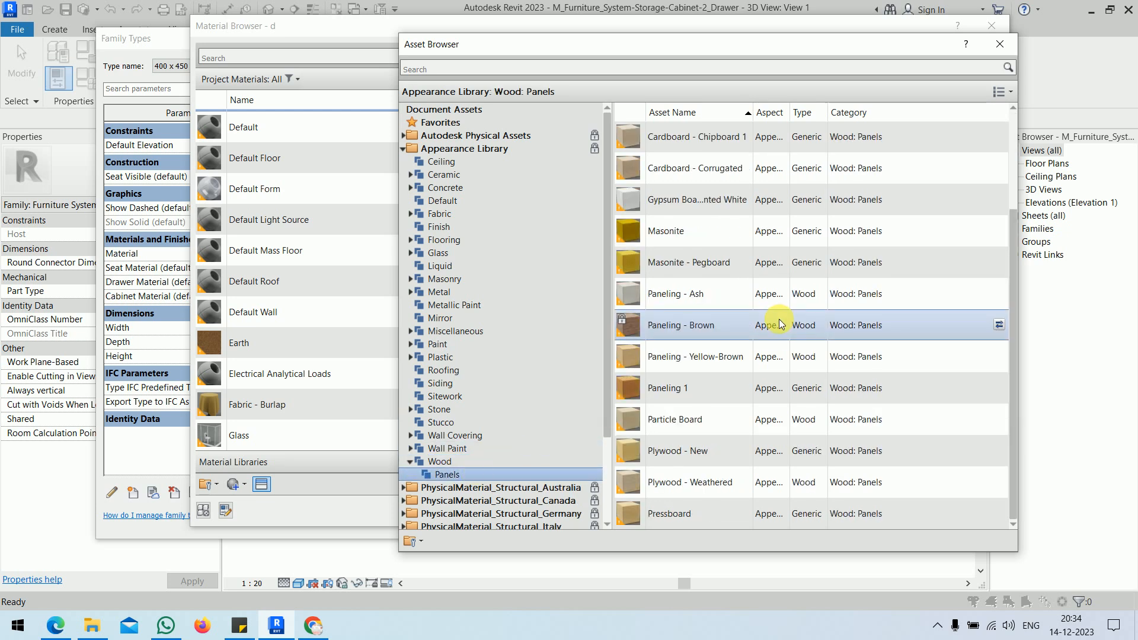
{"action": "scroll", "coordinate": [778, 323], "scroll_direction": "up", "scroll_amount": 2}
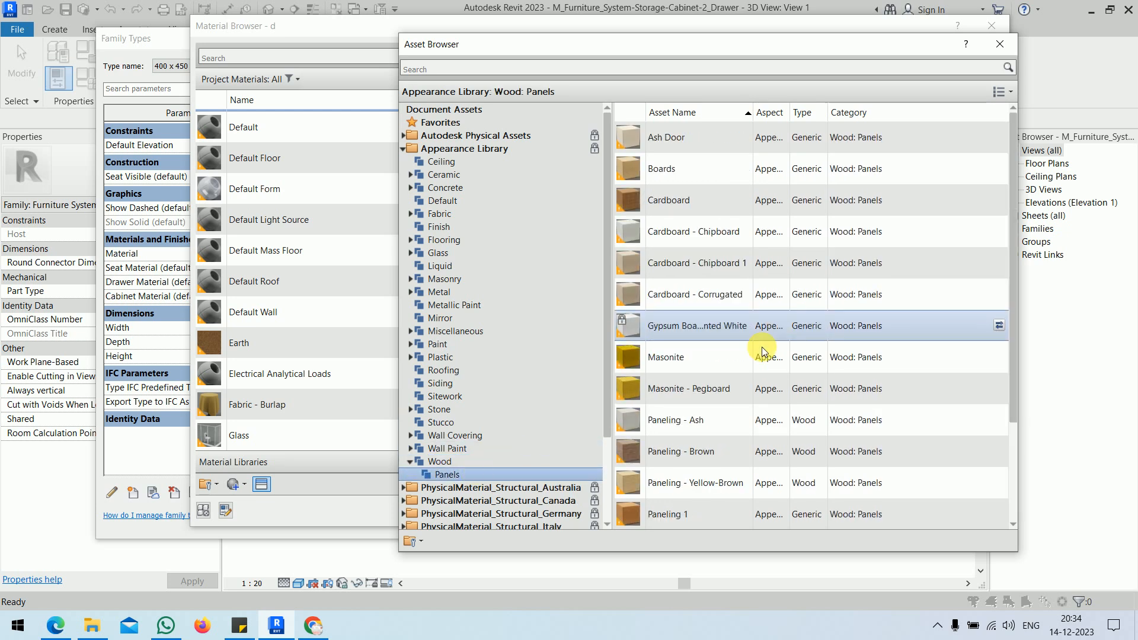
{"action": "left_click", "coordinate": [466, 462]}
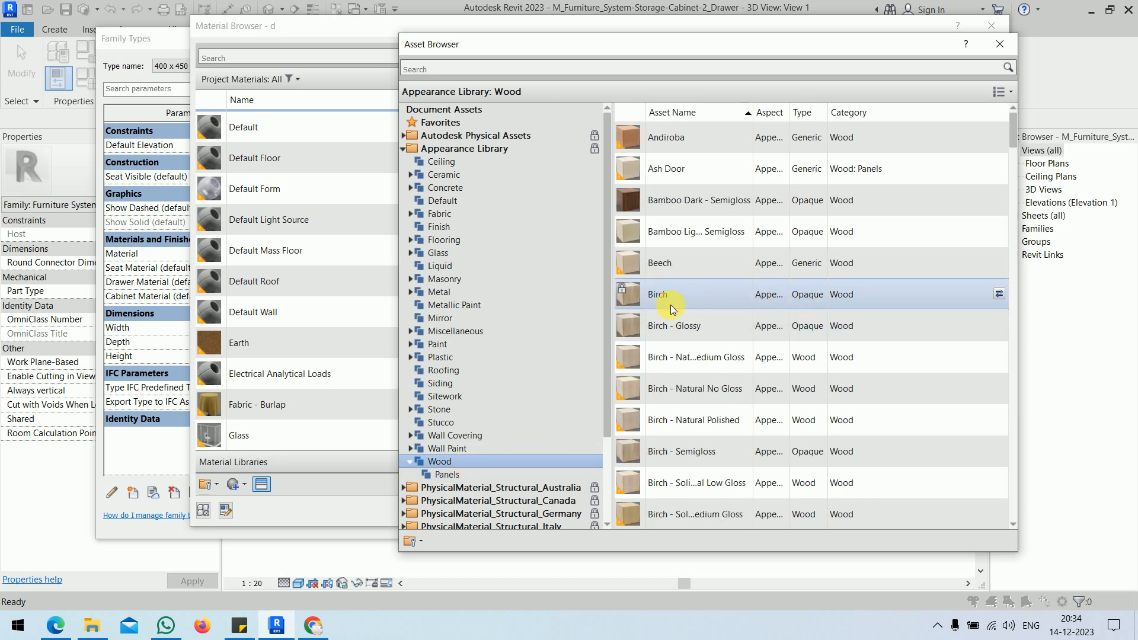
- Replace the appearance of material d with the Birch wood asset and assign the material to the Material parameter
{"action": "scroll", "coordinate": [727, 343], "scroll_direction": "down", "scroll_amount": 5}
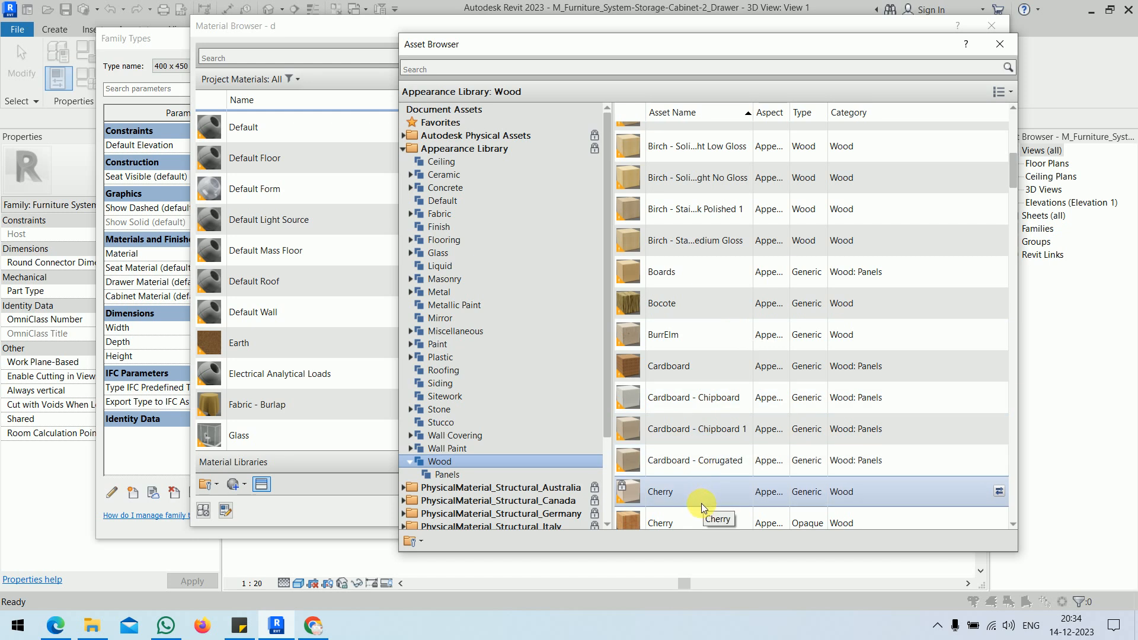
{"action": "left_click", "coordinate": [446, 409]}
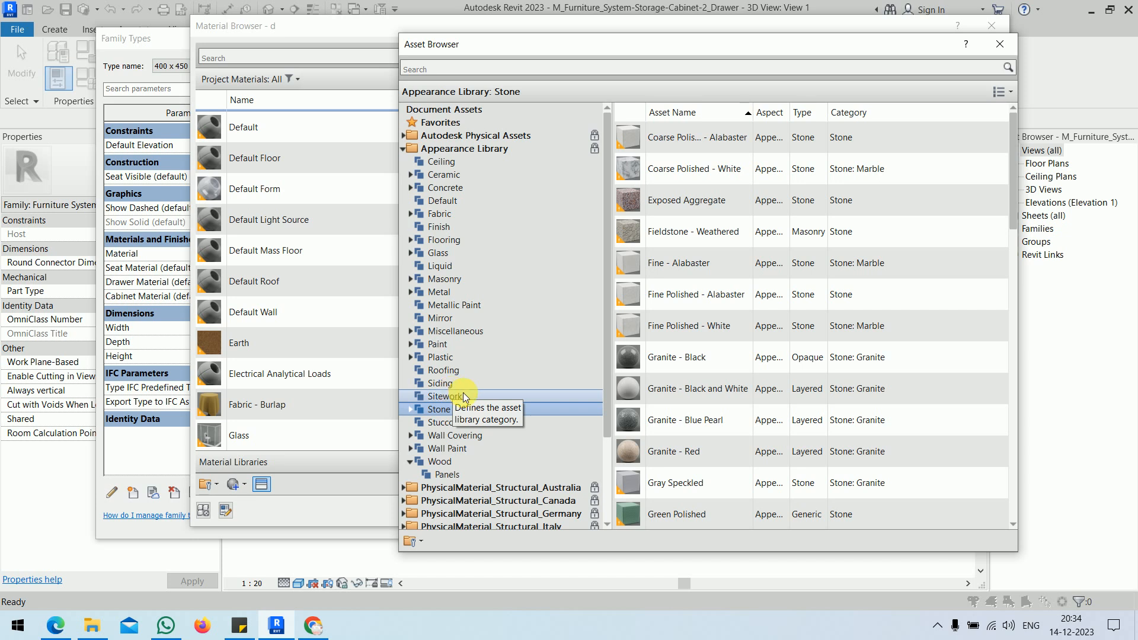
{"action": "left_click", "coordinate": [450, 369]}
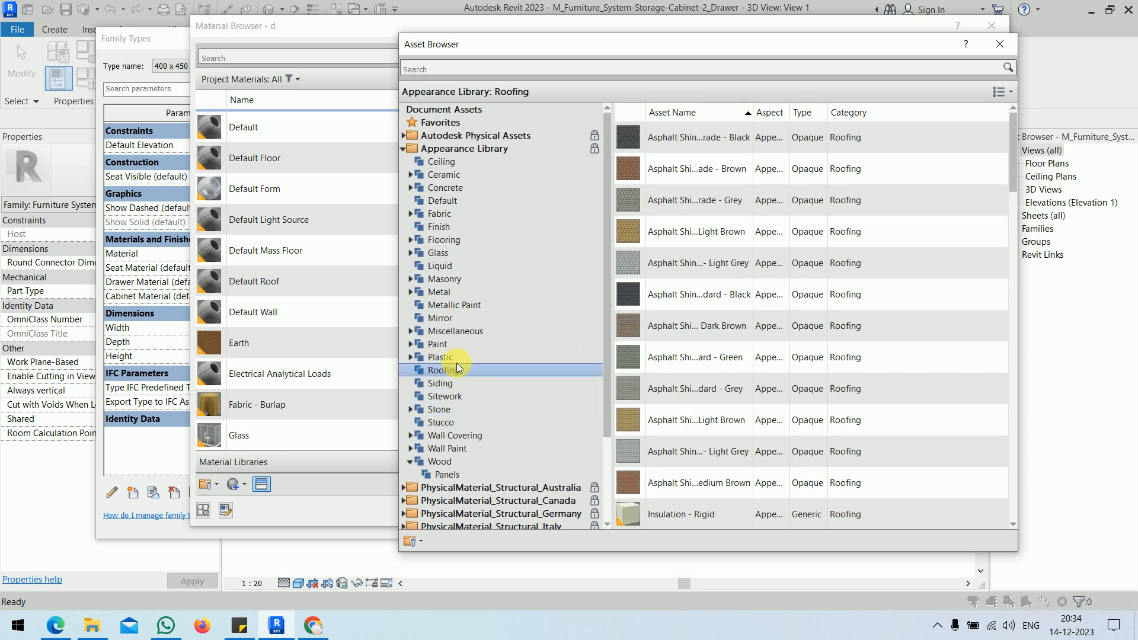
{"action": "left_click", "coordinate": [440, 461]}
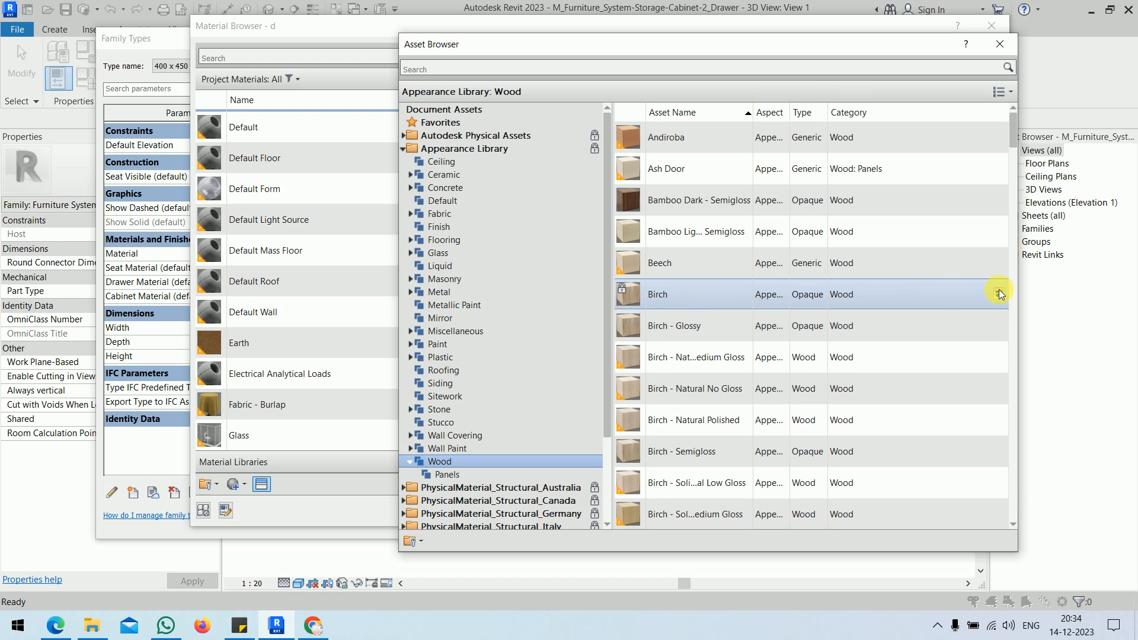
{"action": "left_click", "coordinate": [1001, 294]}
{"action": "left_click", "coordinate": [999, 43]}
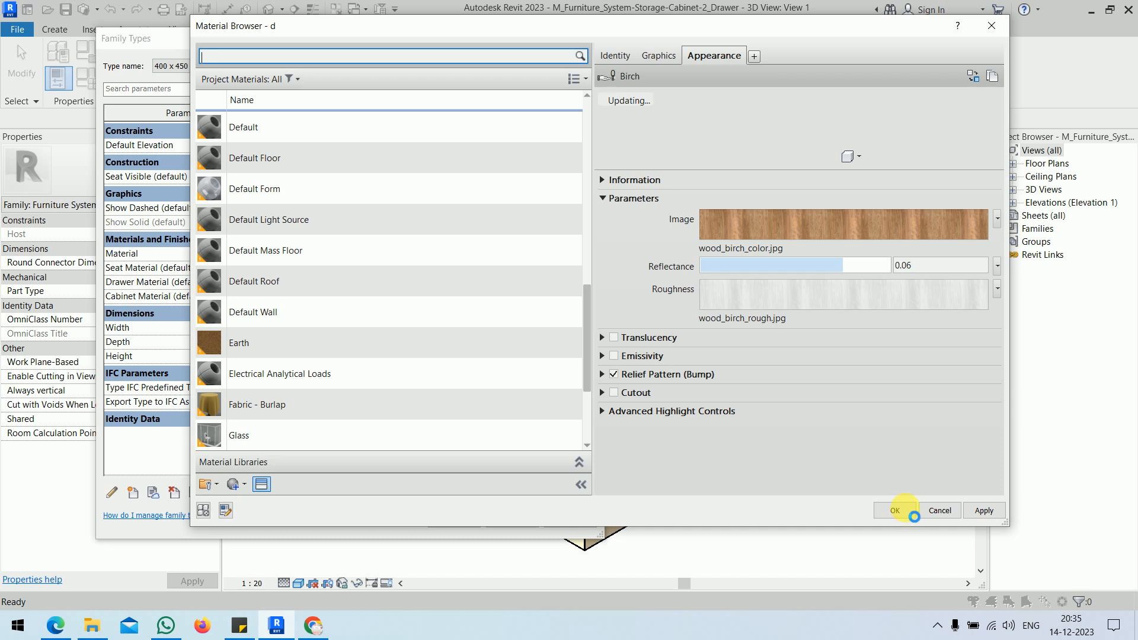
{"action": "left_click", "coordinate": [892, 510]}
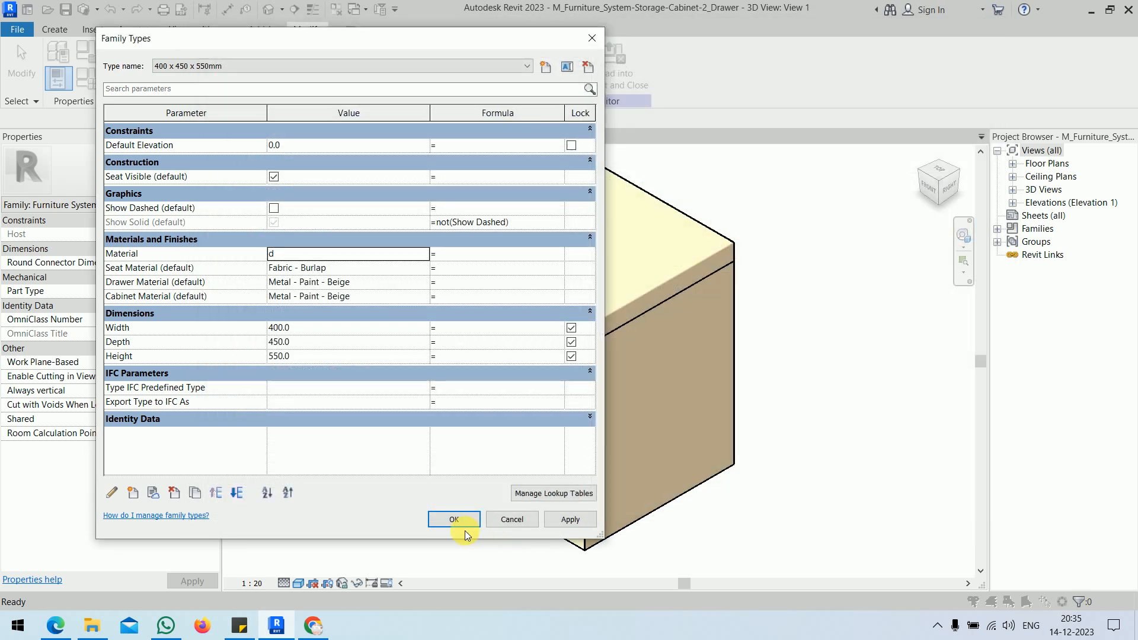
- Apply the family type changes and switch the cabinet's 3D view to a visual style that shows material textures
{"action": "left_click", "coordinate": [567, 519]}
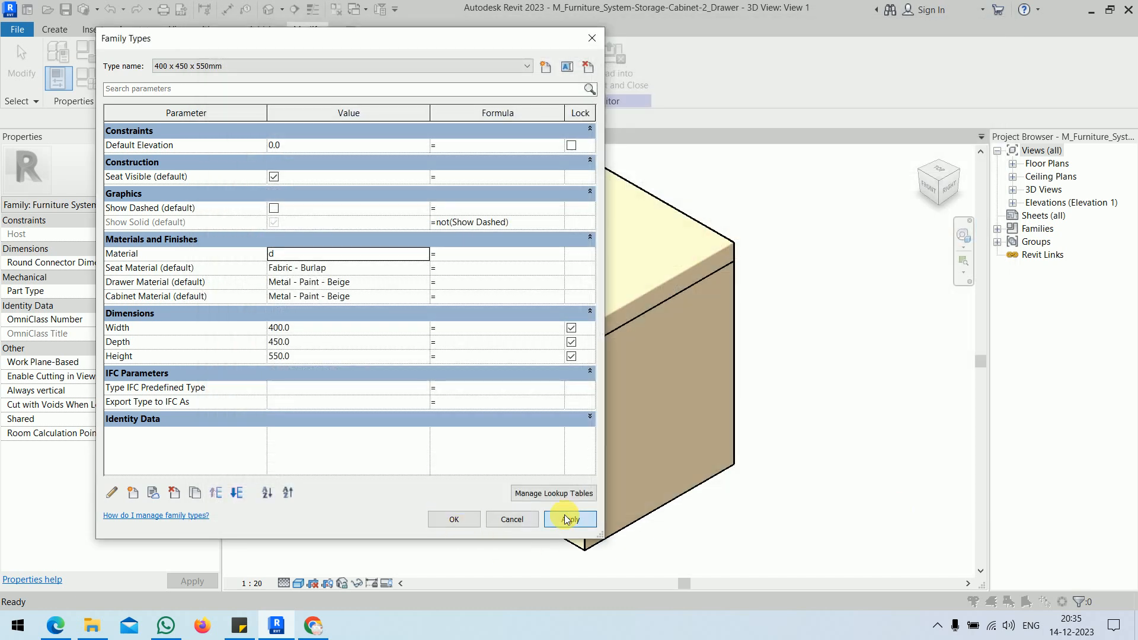
{"action": "left_click", "coordinate": [454, 519]}
{"action": "scroll", "coordinate": [556, 478], "scroll_direction": "down", "scroll_amount": 1}
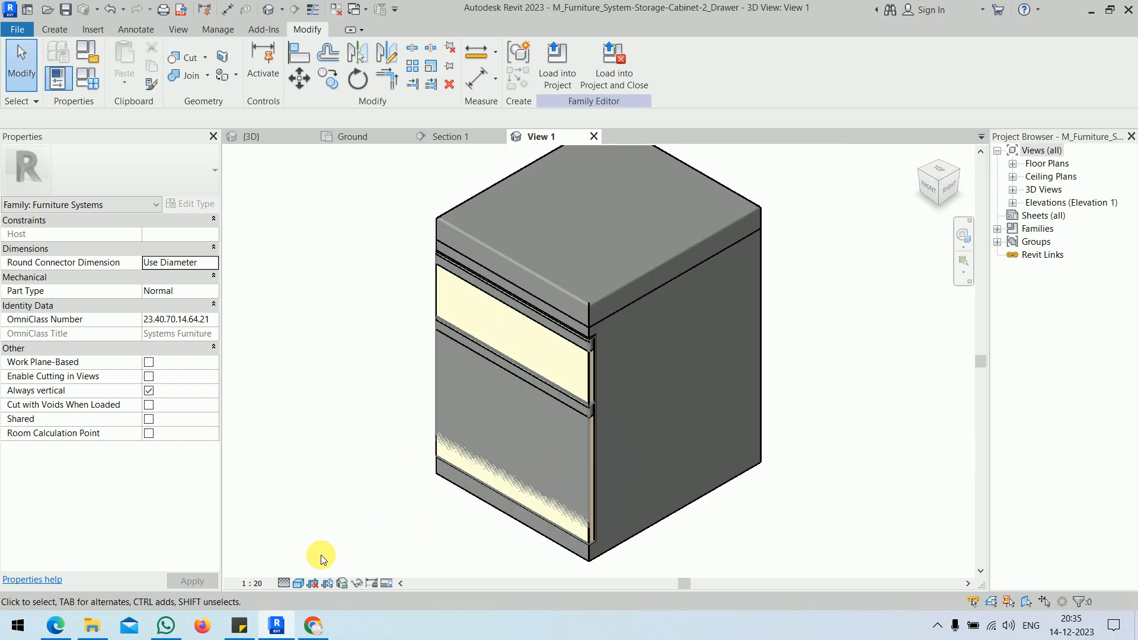
{"action": "left_click", "coordinate": [299, 584]}
{"action": "left_click", "coordinate": [343, 568]}
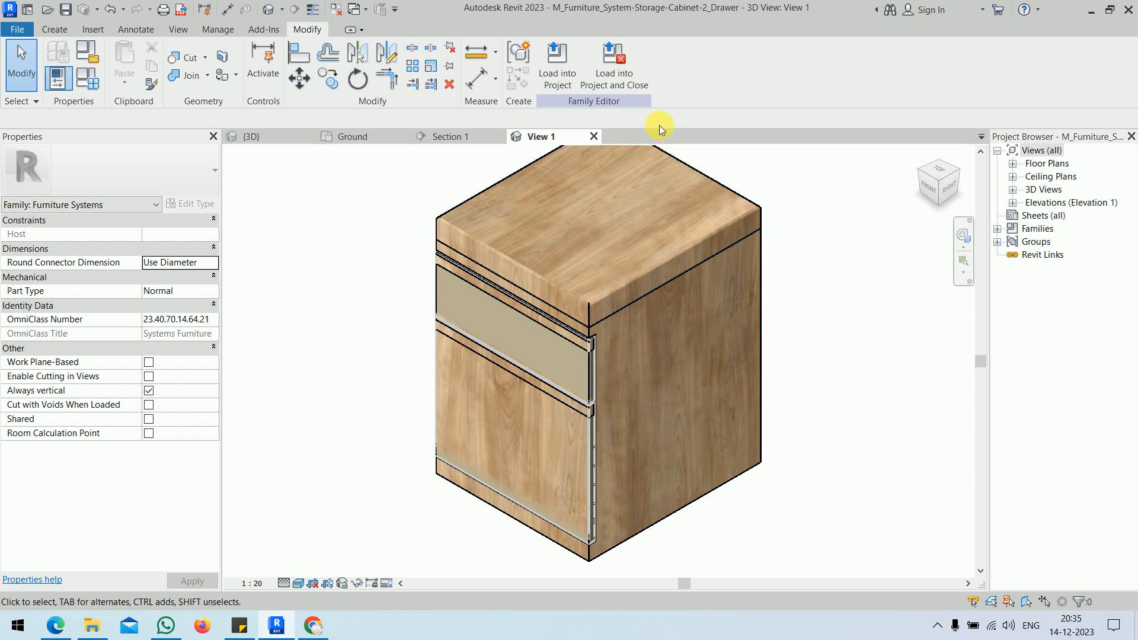
- Load the cabinet family into the project and close it without saving, overwriting the existing version and its parameter values
{"action": "left_click", "coordinate": [614, 66]}
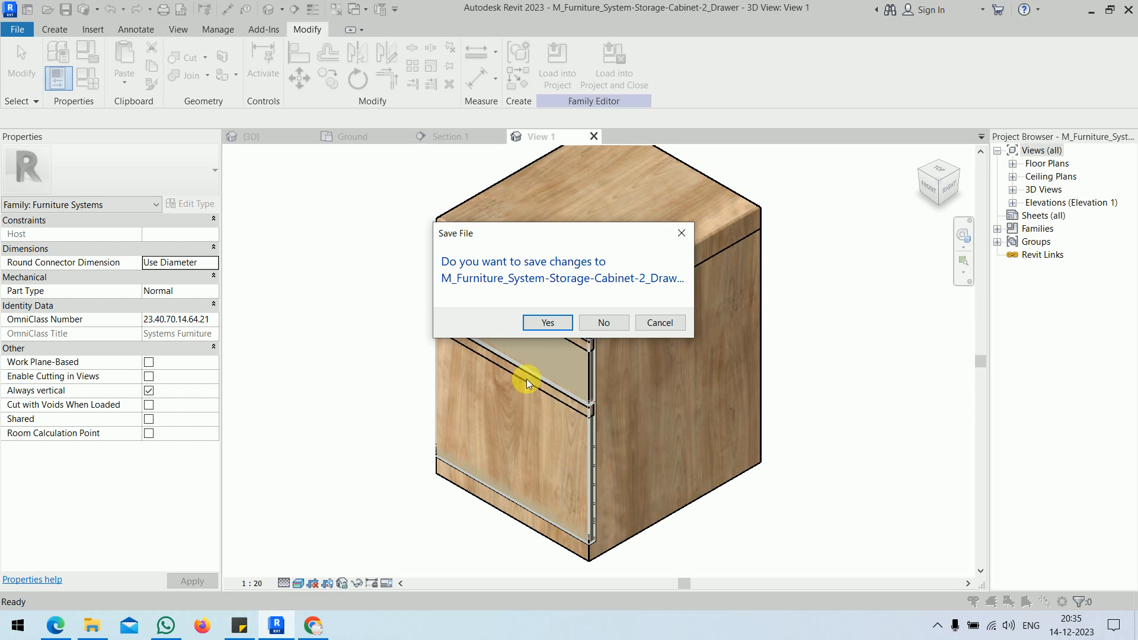
{"action": "left_click", "coordinate": [599, 325]}
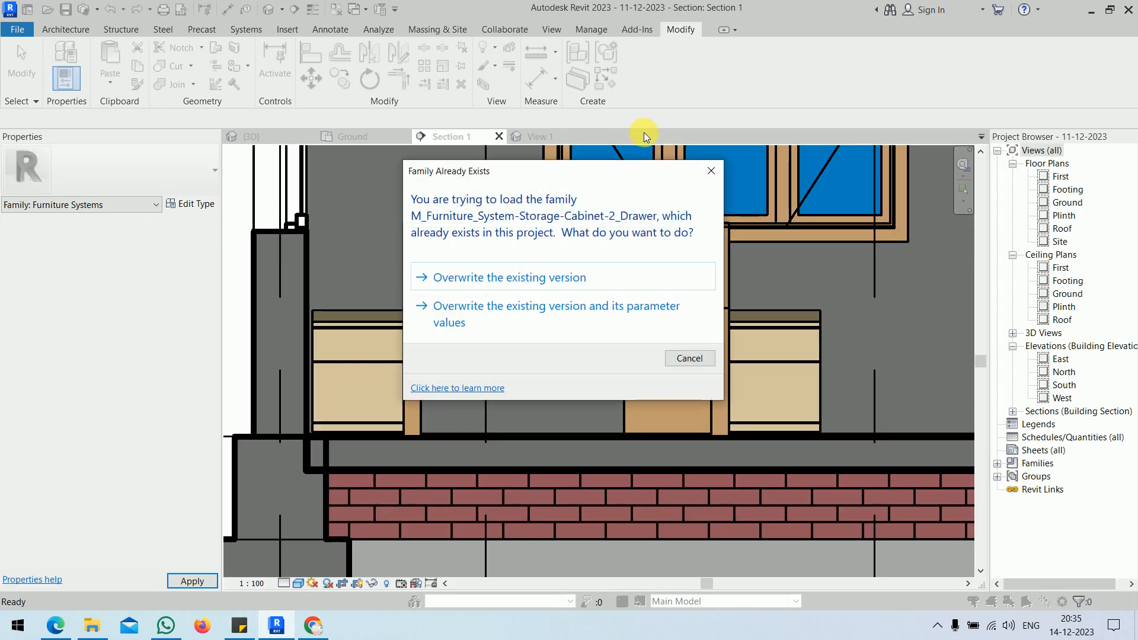
{"action": "left_click", "coordinate": [554, 309]}
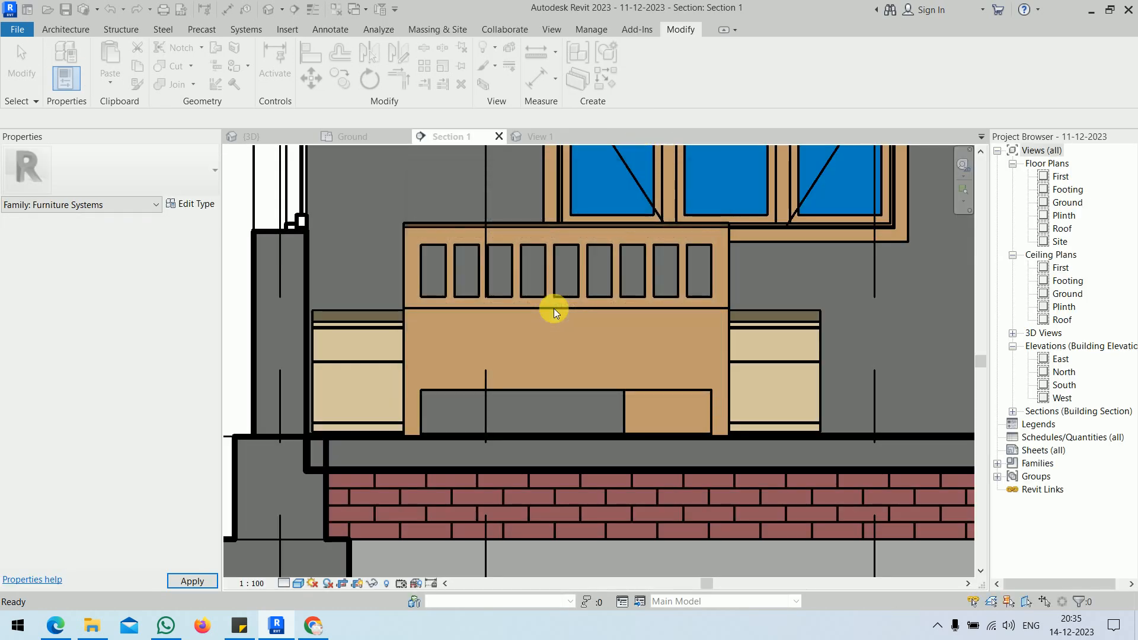
{"action": "scroll", "coordinate": [667, 404], "scroll_direction": "down", "scroll_amount": 2}
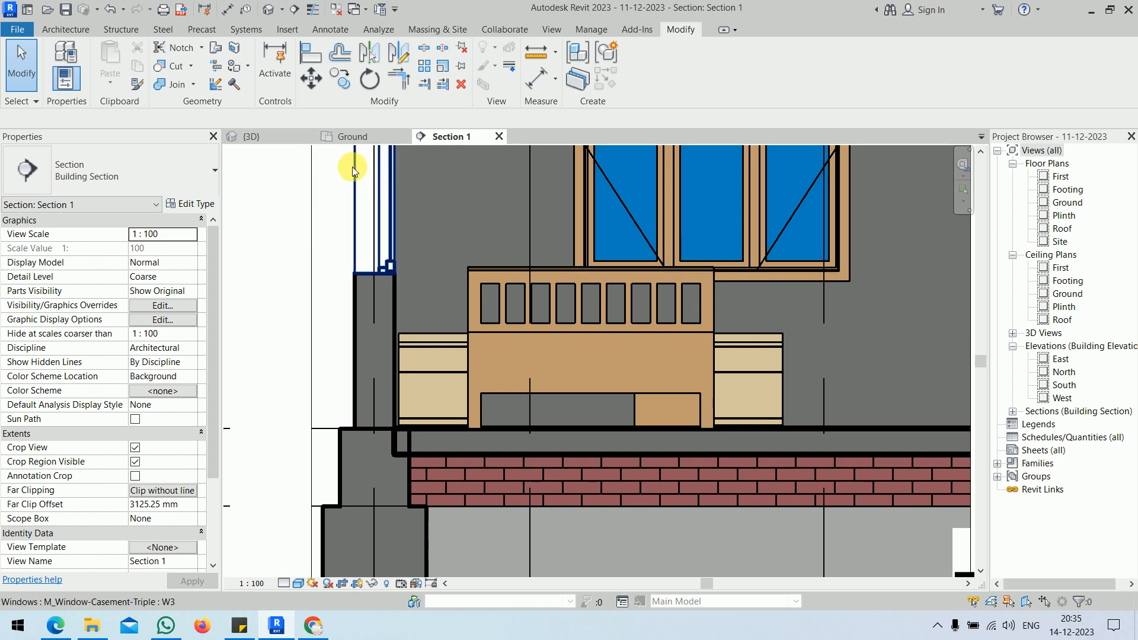
- Check the bedroom furniture from the other side in the 3D view and open the Ground floor plan
{"action": "left_click", "coordinate": [253, 136]}
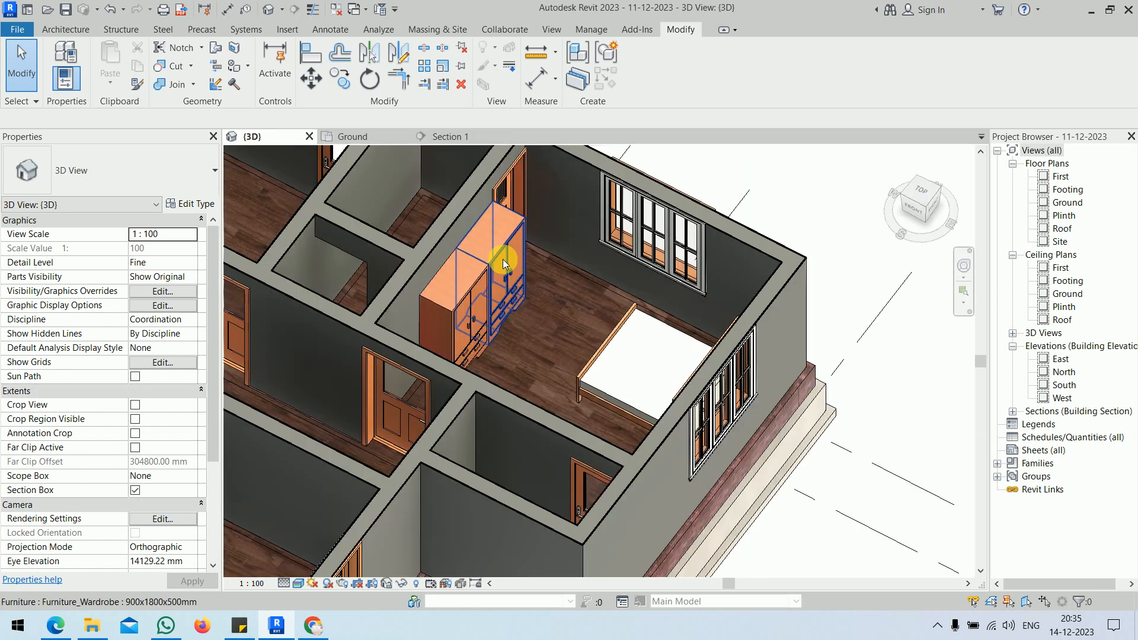
{"action": "middle_click_drag", "start_coordinate": [763, 433], "coordinate": [740, 447], "text": "shift"}
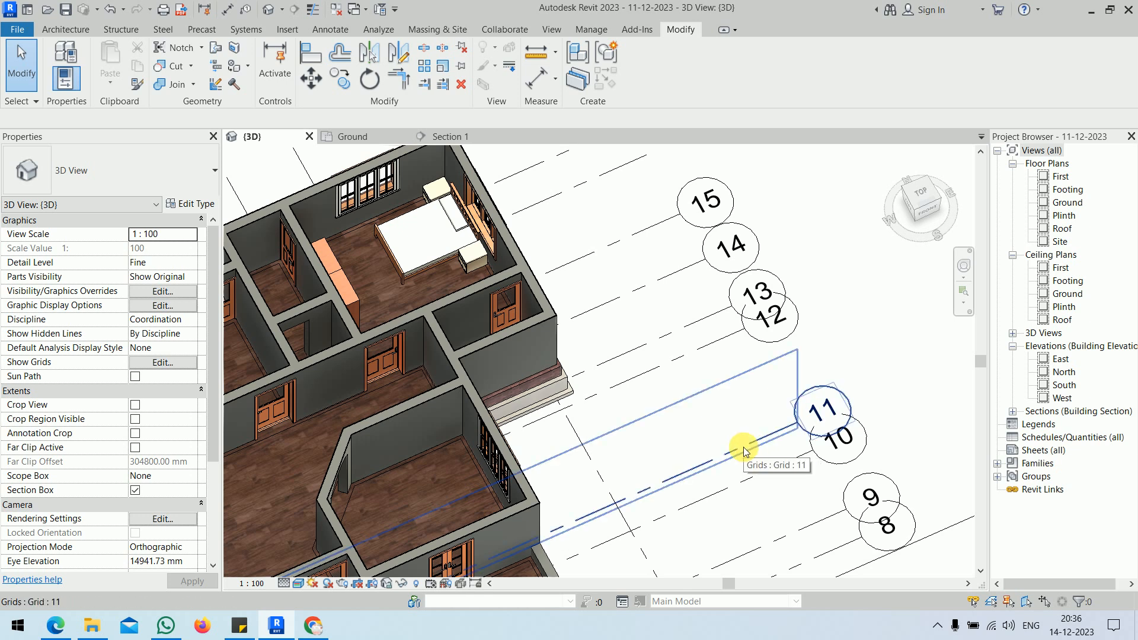
{"action": "double_click", "coordinate": [1066, 202]}
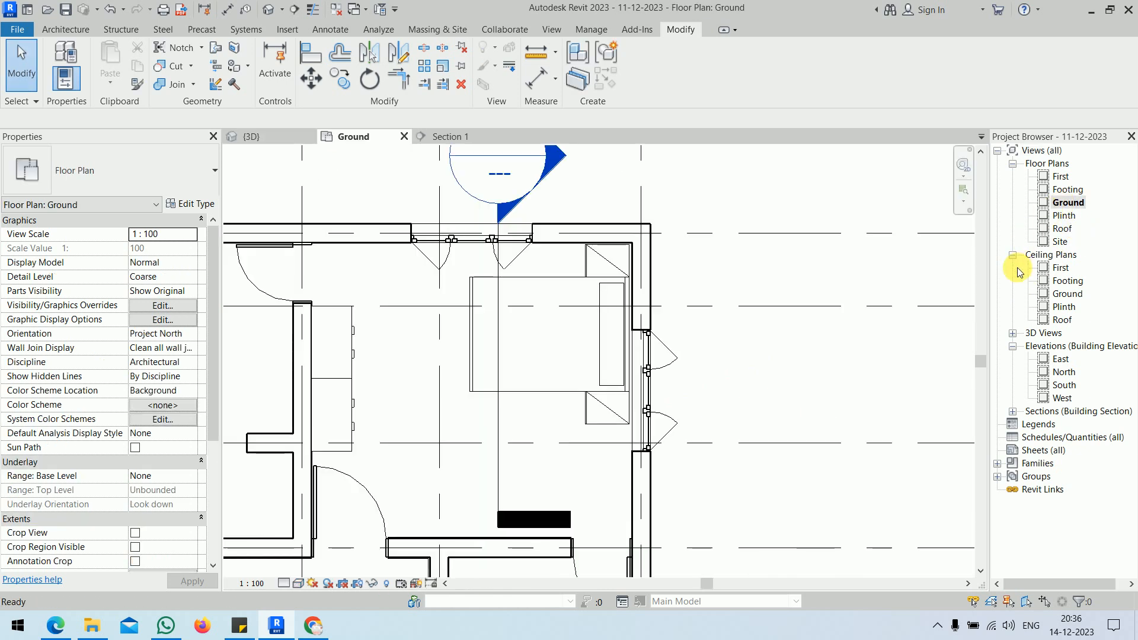
{"action": "scroll", "coordinate": [868, 358], "scroll_direction": "down", "scroll_amount": 4}
{"action": "scroll", "coordinate": [838, 272], "scroll_direction": "down", "scroll_amount": 2}
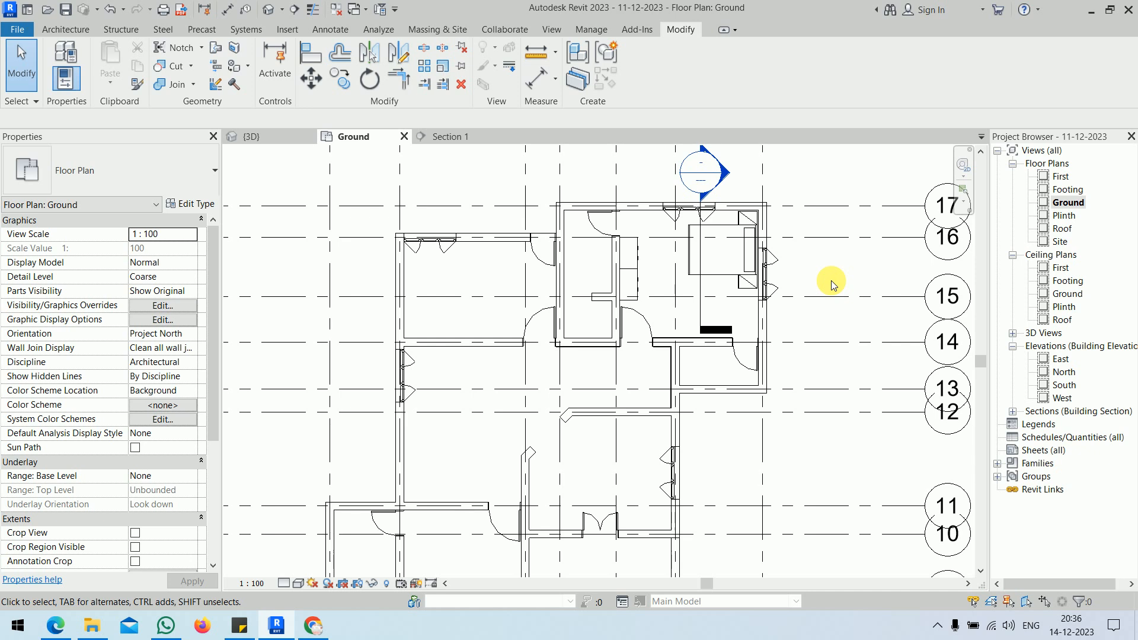
- Switch to Chrome, open revitcity.com in a new tab and log in with the saved account credentials
{"action": "left_click", "coordinate": [314, 625]}
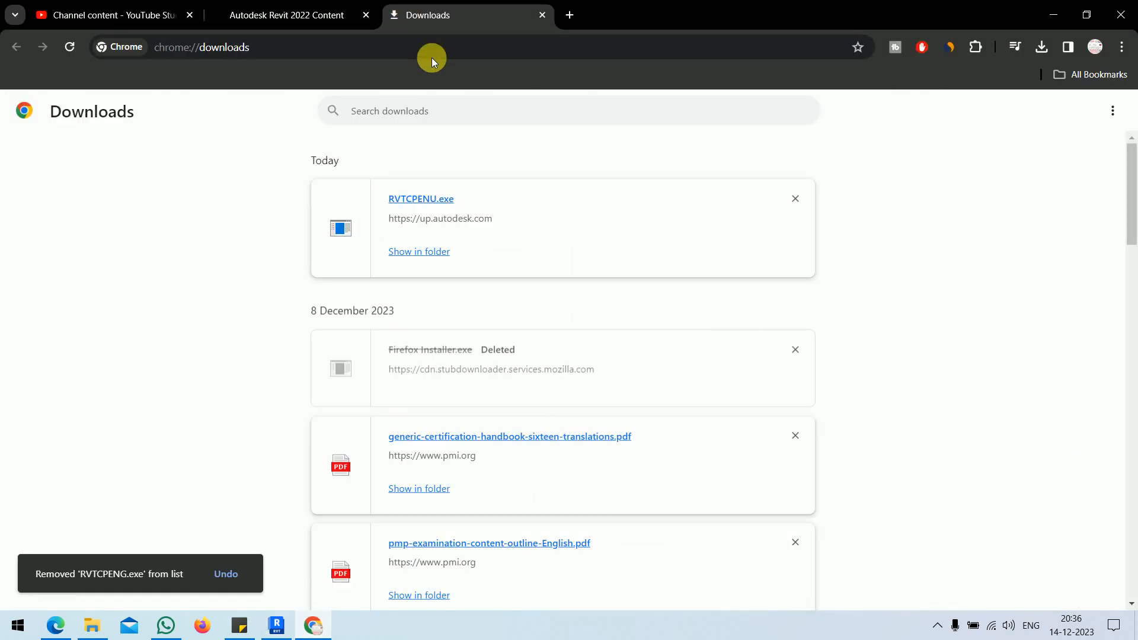
{"action": "left_click", "coordinate": [569, 18]}
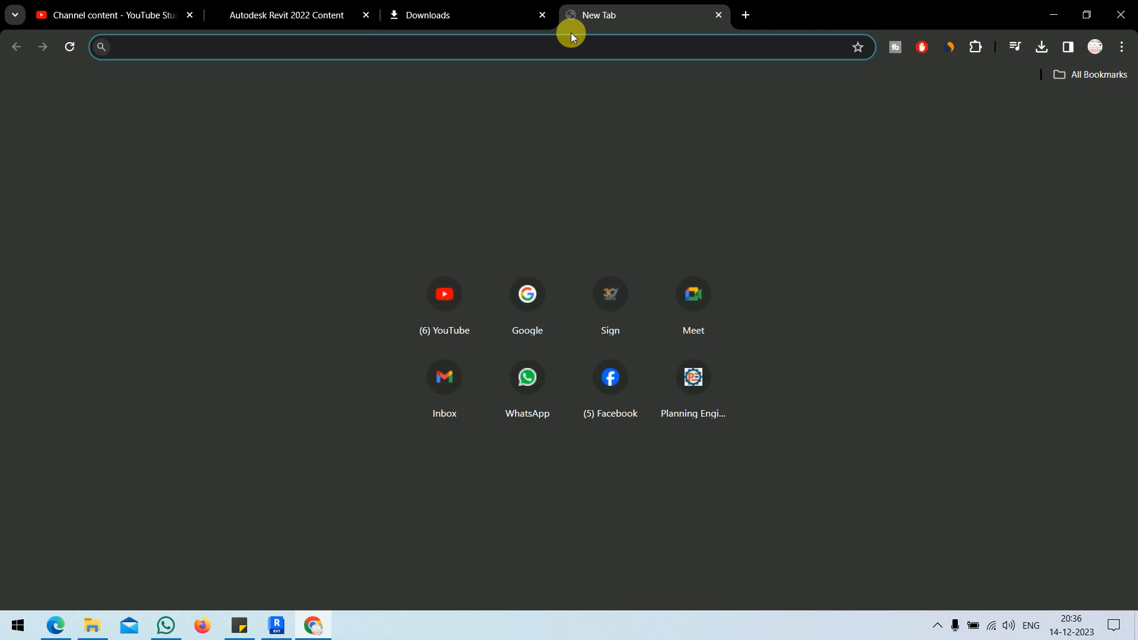
{"action": "type", "text": "revit"}
{"action": "key", "text": "Return"}
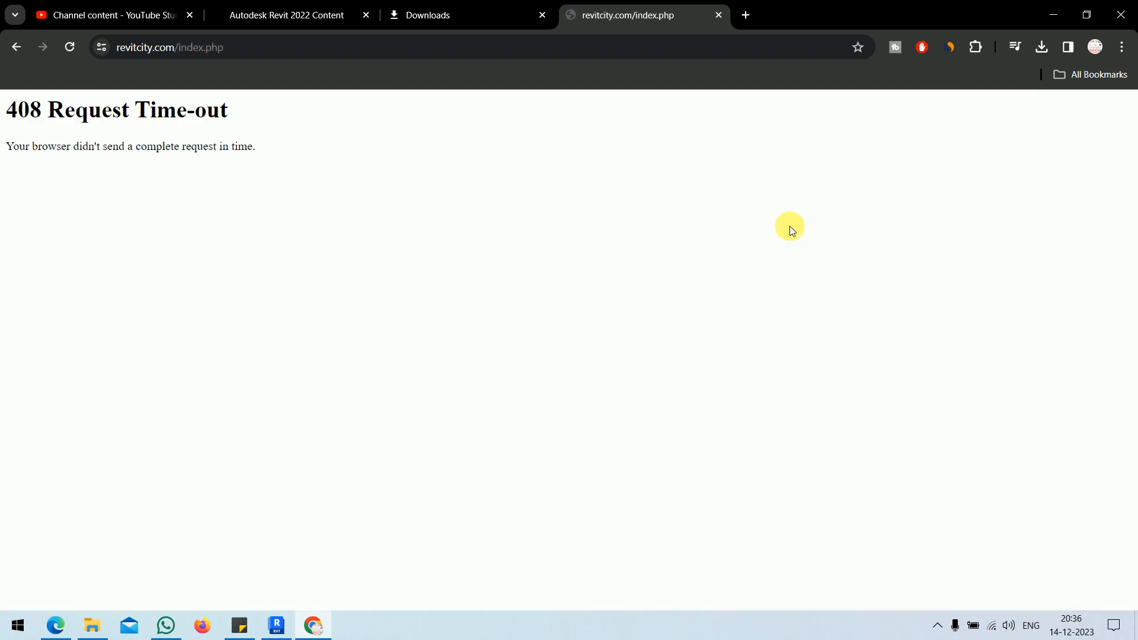
{"action": "left_click", "coordinate": [472, 50]}
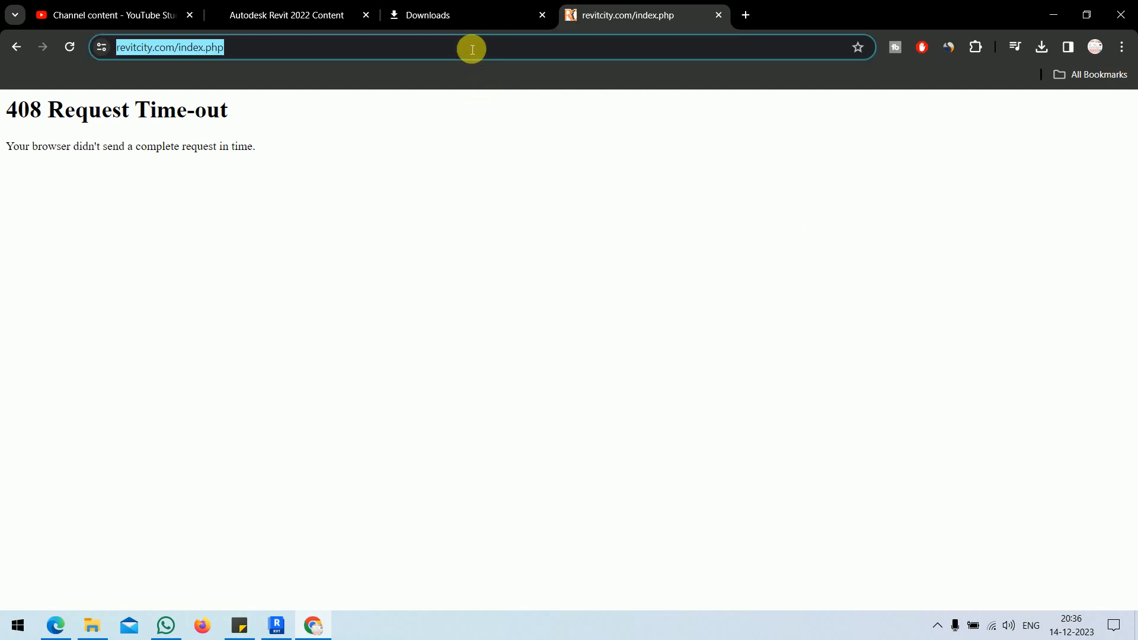
{"action": "key", "text": "Return"}
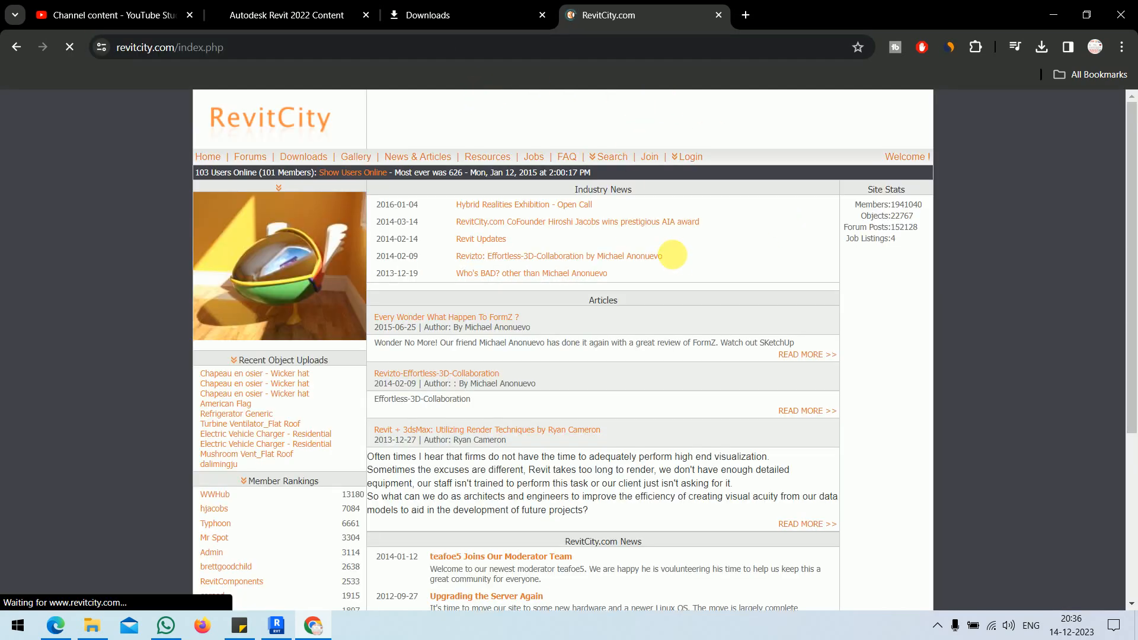
{"action": "left_click", "coordinate": [688, 158]}
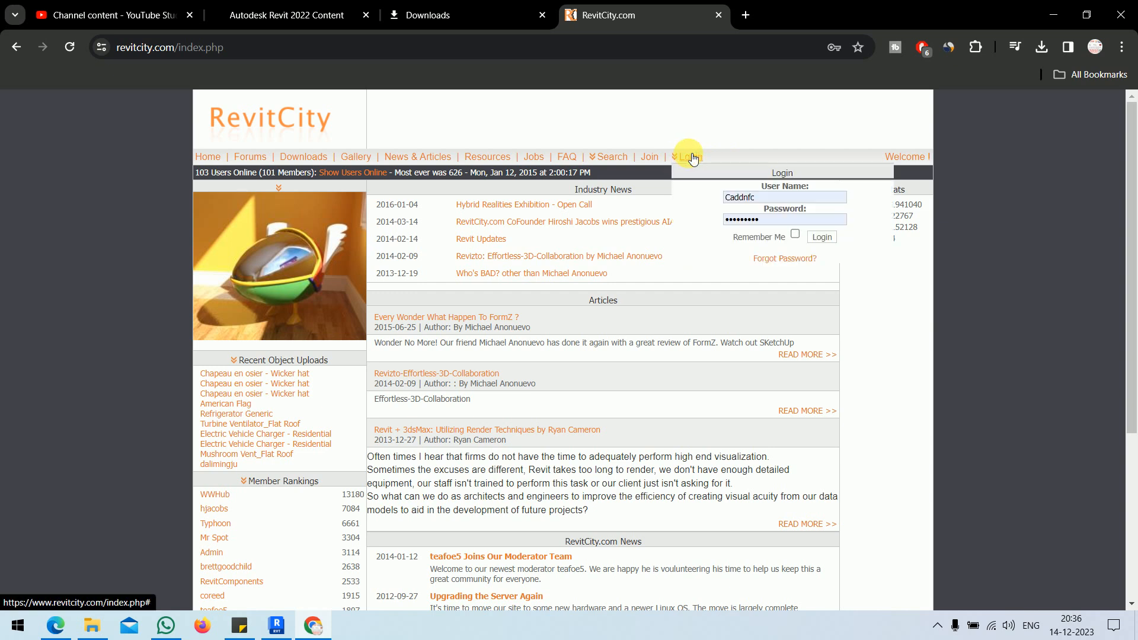
{"action": "left_click", "coordinate": [822, 238]}
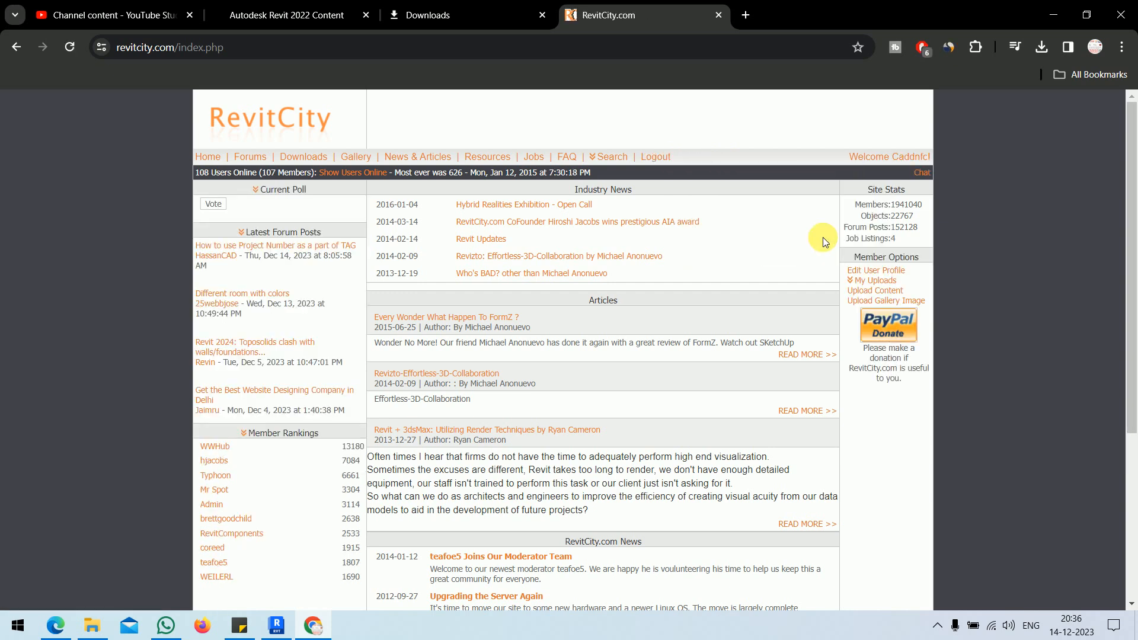
- Search the RevitCity downloads for sofa
{"action": "left_click", "coordinate": [615, 161]}
{"action": "left_click", "coordinate": [650, 173]}
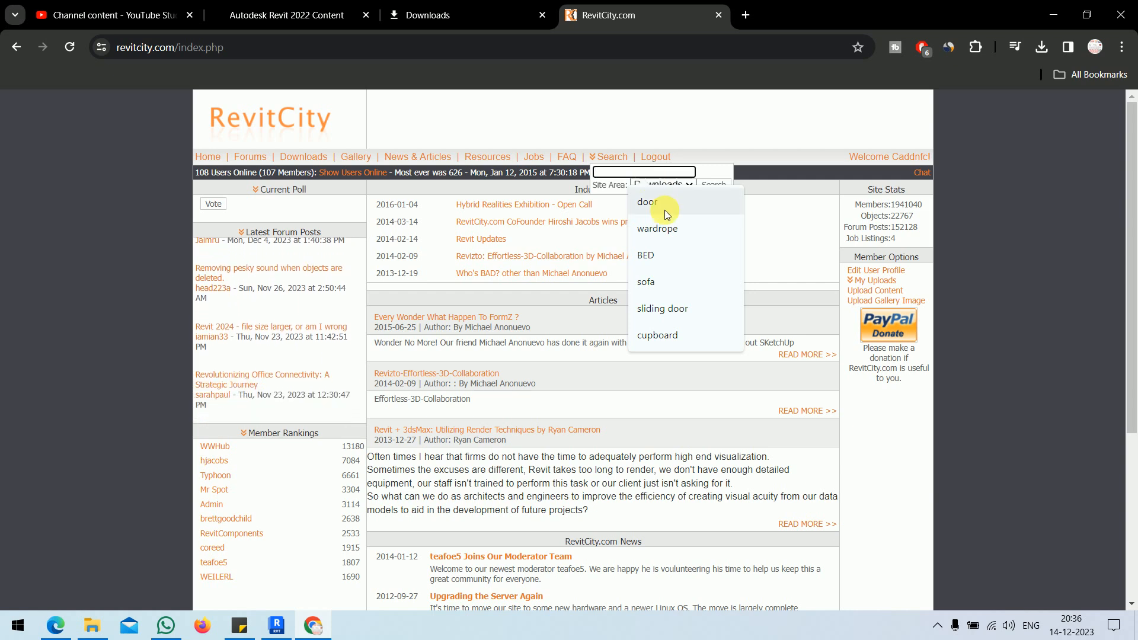
{"action": "left_click", "coordinate": [681, 280]}
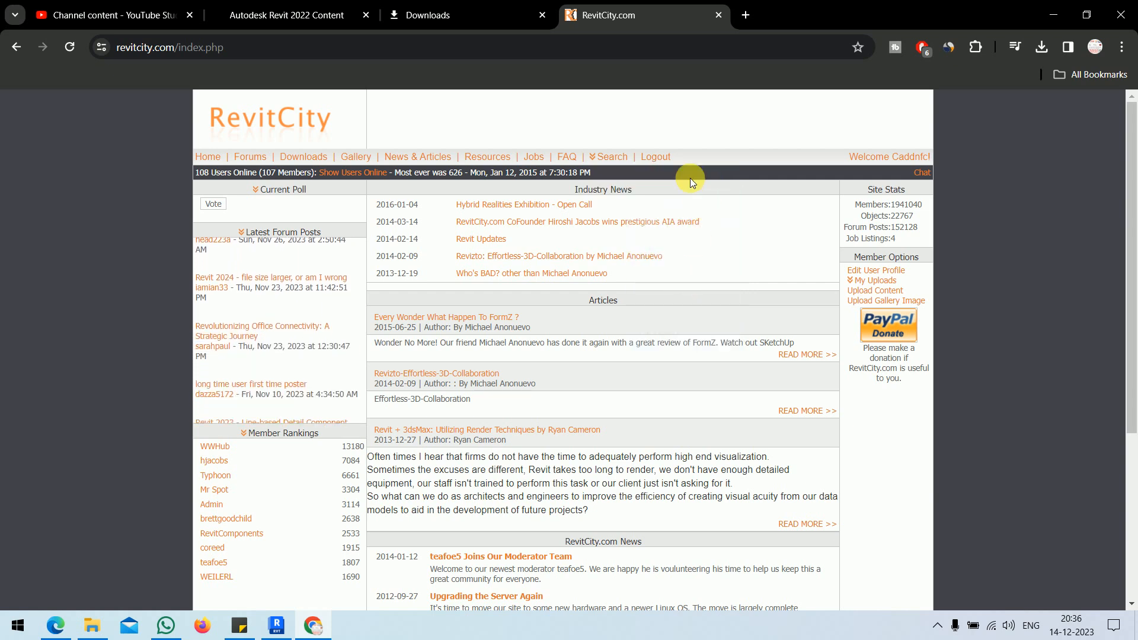
{"action": "mouse_move", "coordinate": [610, 156]}
{"action": "left_click", "coordinate": [710, 185]}
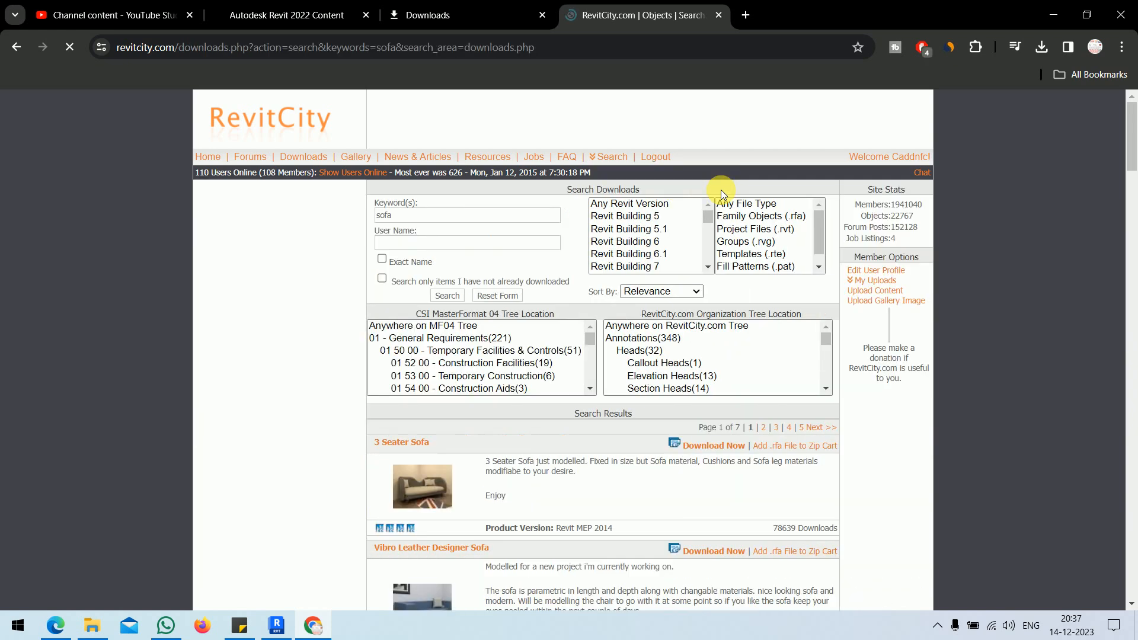
- Browse the sofa search results, comparing the previews, descriptions and Revit product versions of the listed families
{"action": "scroll", "coordinate": [724, 326], "scroll_direction": "down", "scroll_amount": 3}
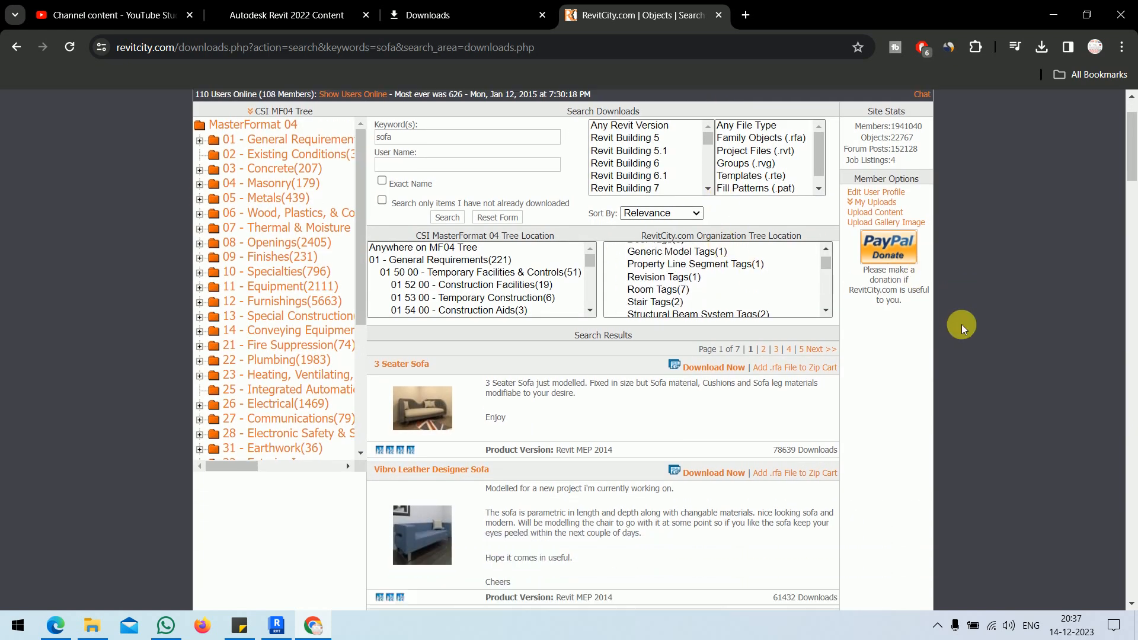
{"action": "scroll", "coordinate": [962, 325], "scroll_direction": "down", "scroll_amount": 5}
{"action": "scroll", "coordinate": [962, 317], "scroll_direction": "down", "scroll_amount": 3}
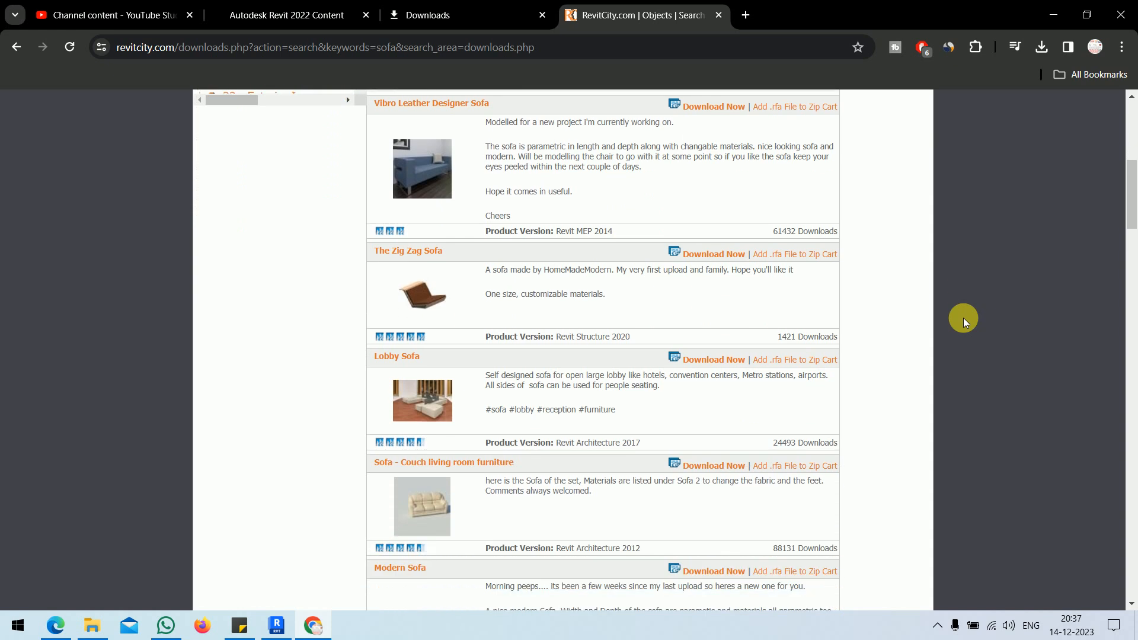
{"action": "scroll", "coordinate": [496, 463], "scroll_direction": "down", "scroll_amount": 3}
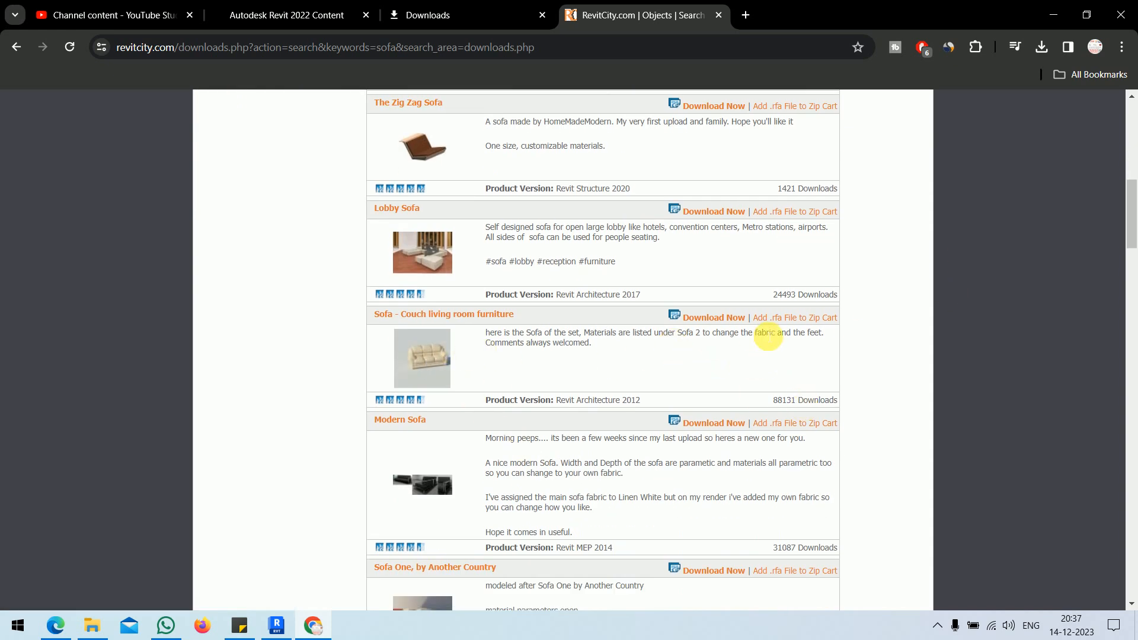
{"action": "triple_click", "coordinate": [639, 402]}
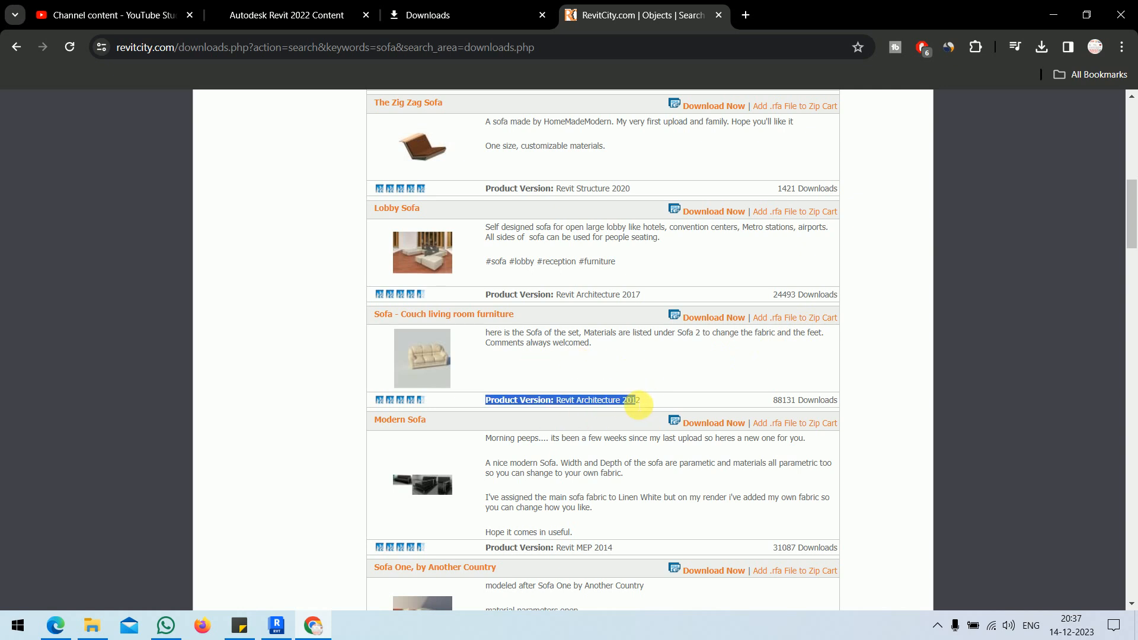
{"action": "left_click", "coordinate": [614, 403]}
{"action": "triple_click", "coordinate": [644, 403]}
{"action": "left_click", "coordinate": [645, 399]}
{"action": "triple_click", "coordinate": [641, 399]}
{"action": "scroll", "coordinate": [629, 396], "scroll_direction": "down", "scroll_amount": 3}
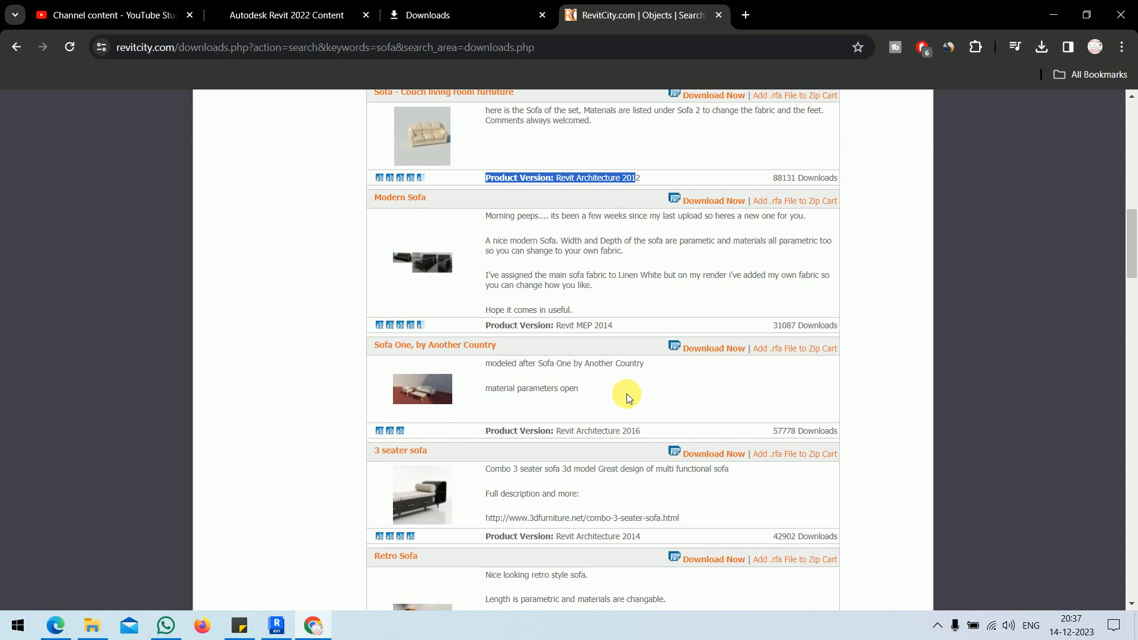
{"action": "scroll", "coordinate": [629, 397], "scroll_direction": "down", "scroll_amount": 2}
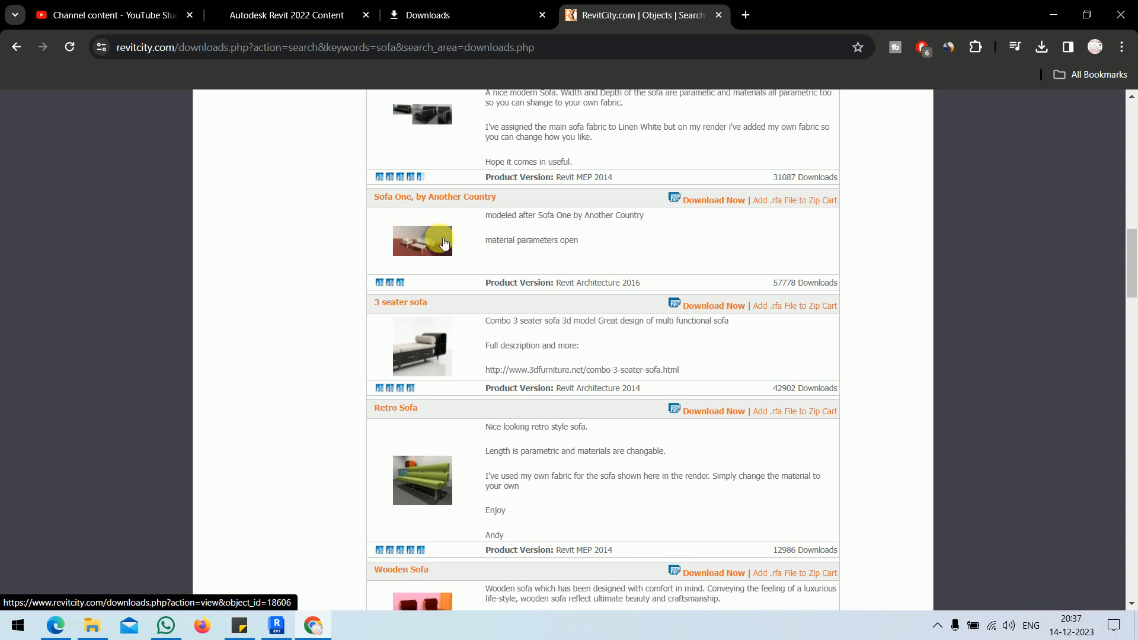
- Download the Sofa One, by Another Country family and check the file's properties in the Downloads folder
{"action": "left_click", "coordinate": [723, 201]}
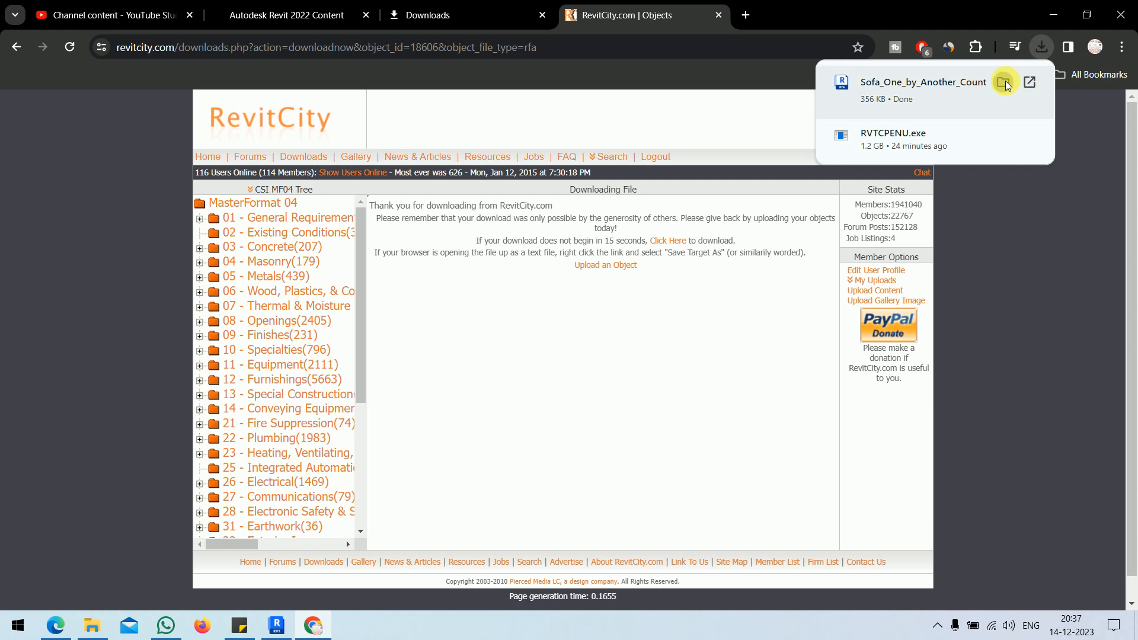
{"action": "left_click", "coordinate": [1004, 83]}
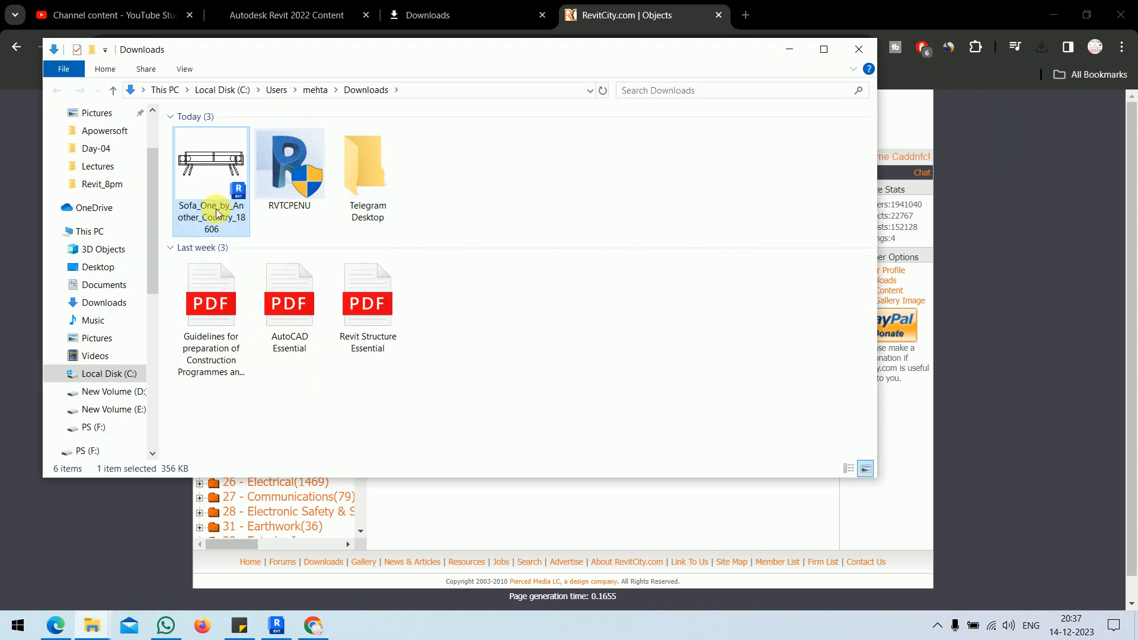
{"action": "right_click", "coordinate": [216, 214]}
{"action": "left_click", "coordinate": [261, 529]}
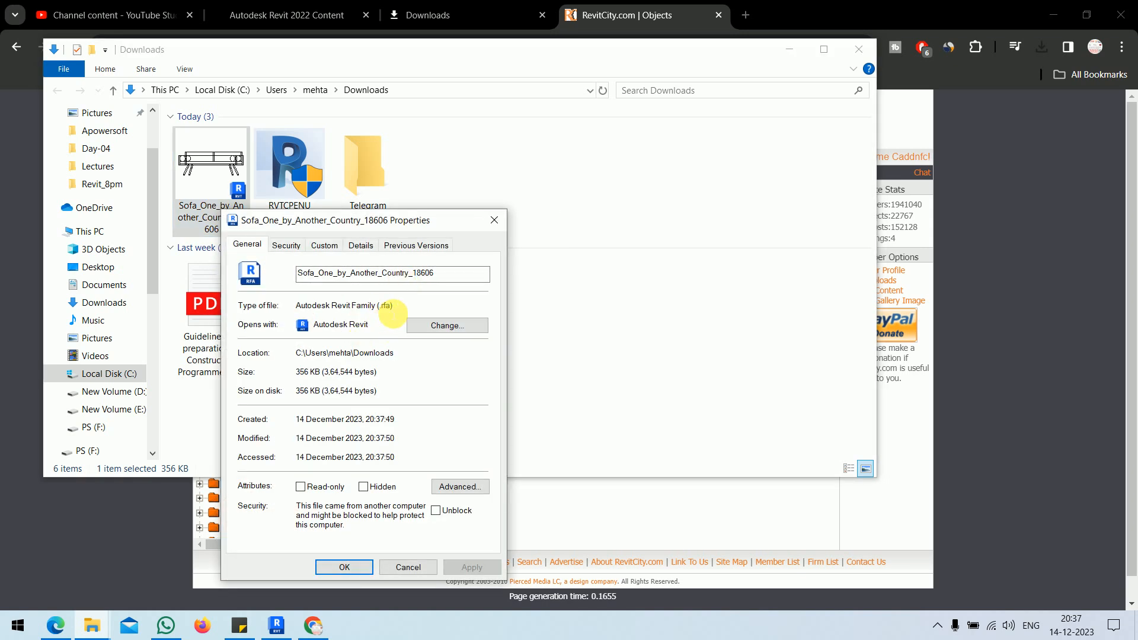
{"action": "left_click", "coordinate": [492, 219]}
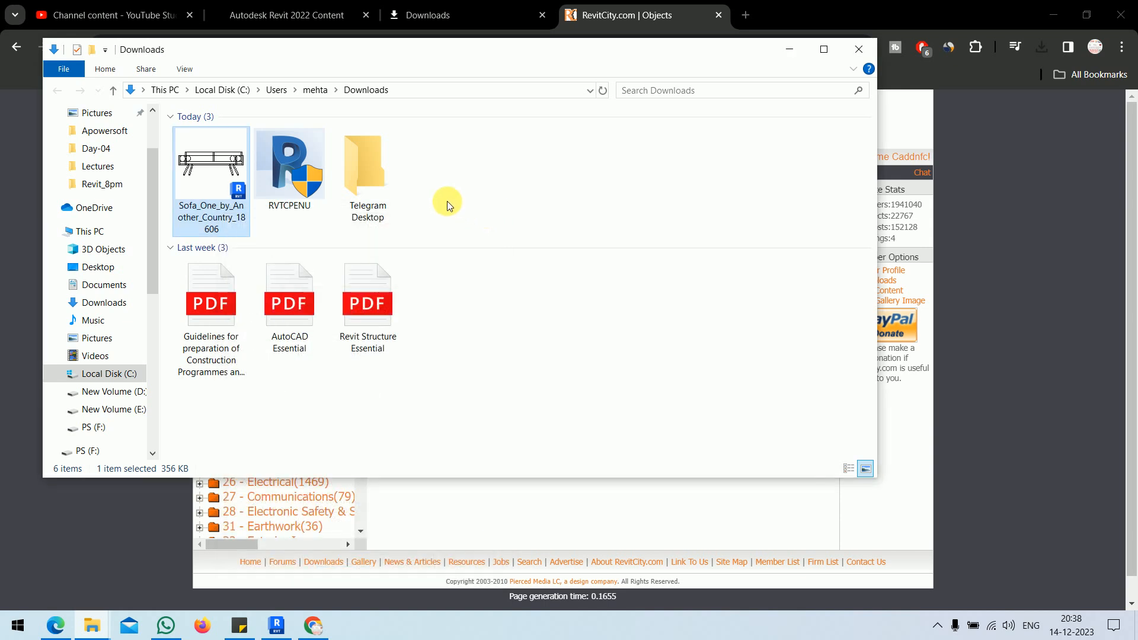
- Switch to Revit and load the family Sofa_One_by_Another_Country_18606.rfa from the Downloads folder into the project
{"action": "left_click", "coordinate": [277, 626]}
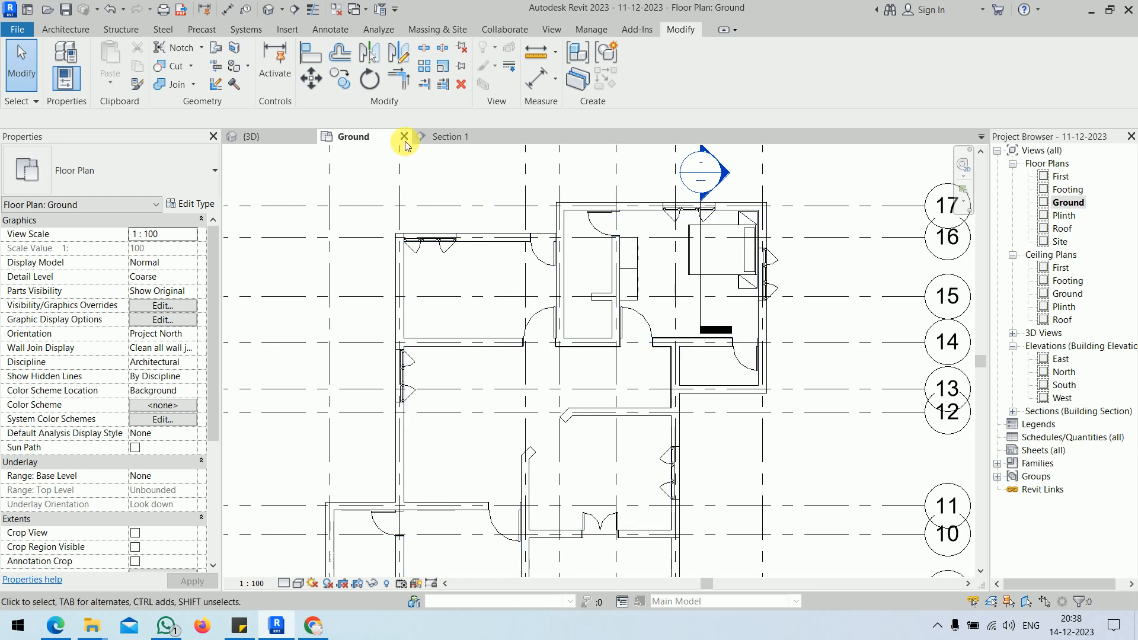
{"action": "left_click", "coordinate": [291, 30]}
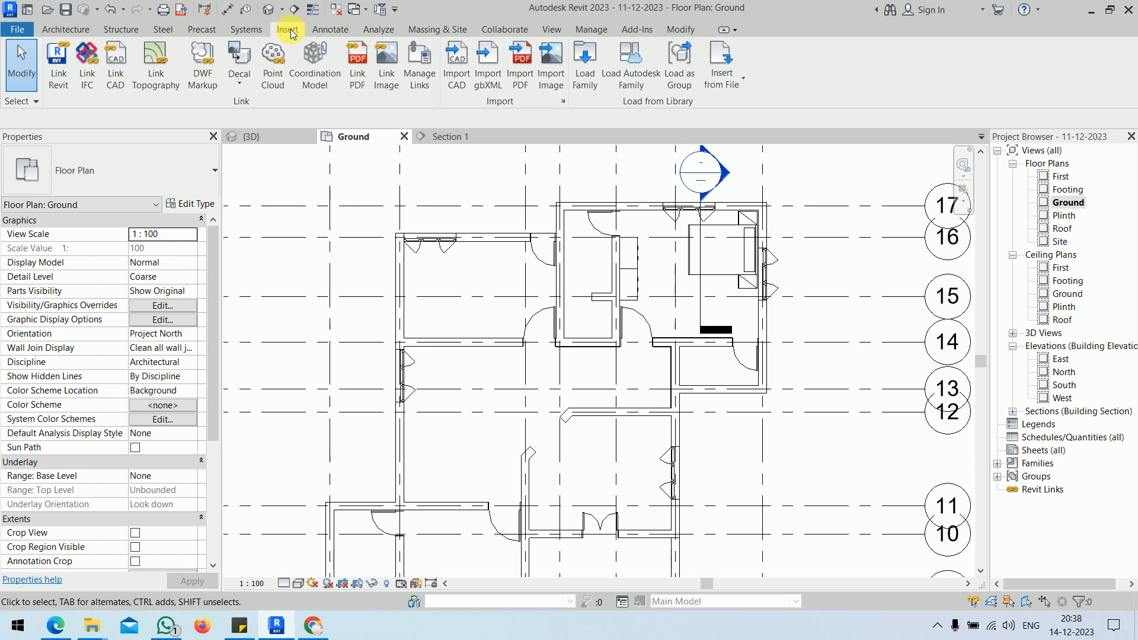
{"action": "left_click", "coordinate": [584, 88]}
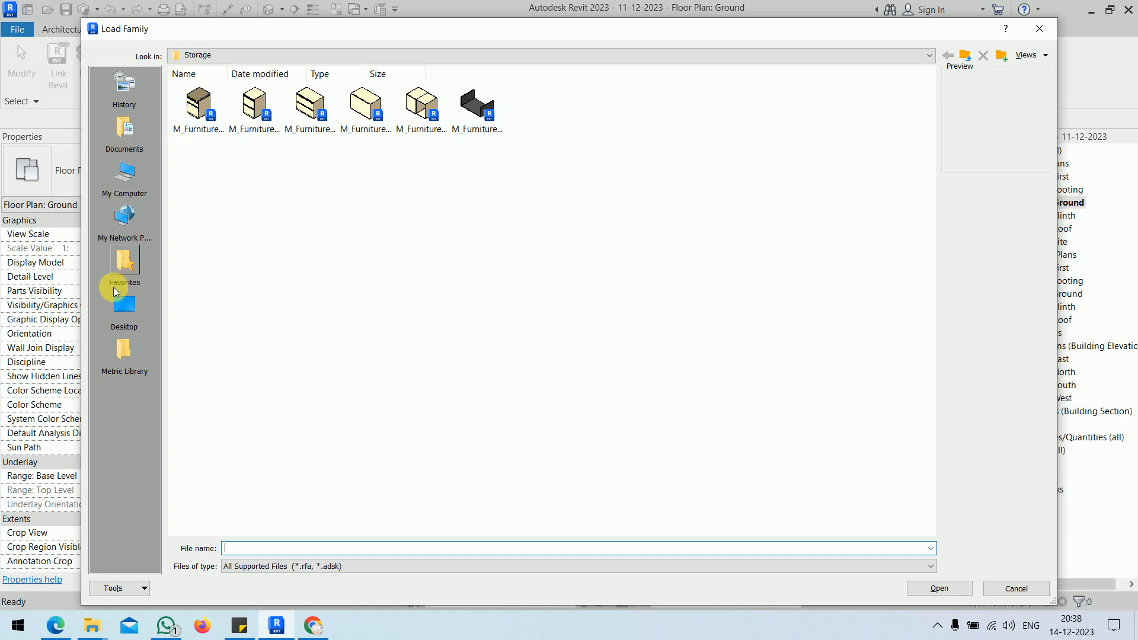
{"action": "left_click", "coordinate": [123, 306]}
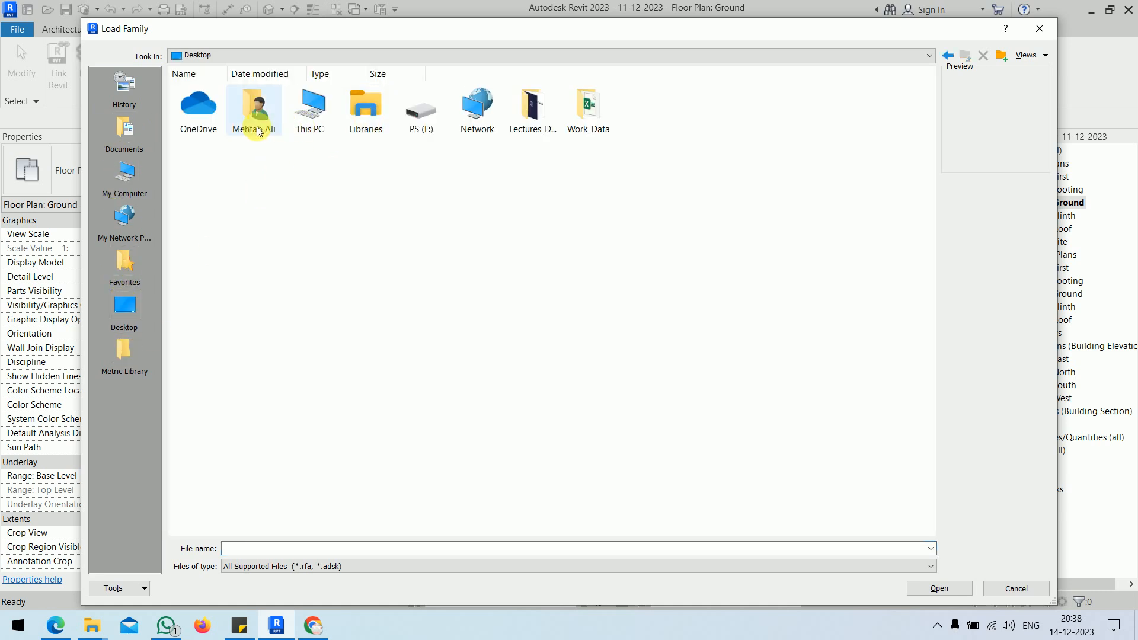
{"action": "double_click", "coordinate": [228, 130]}
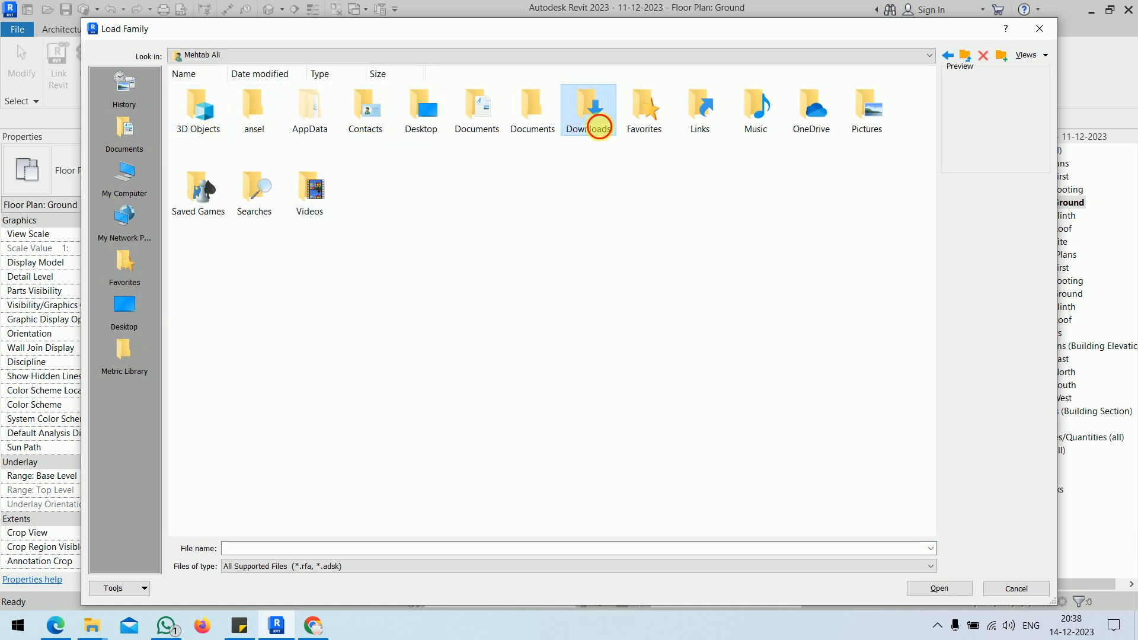
{"action": "double_click", "coordinate": [597, 121]}
{"action": "left_click", "coordinate": [241, 146]}
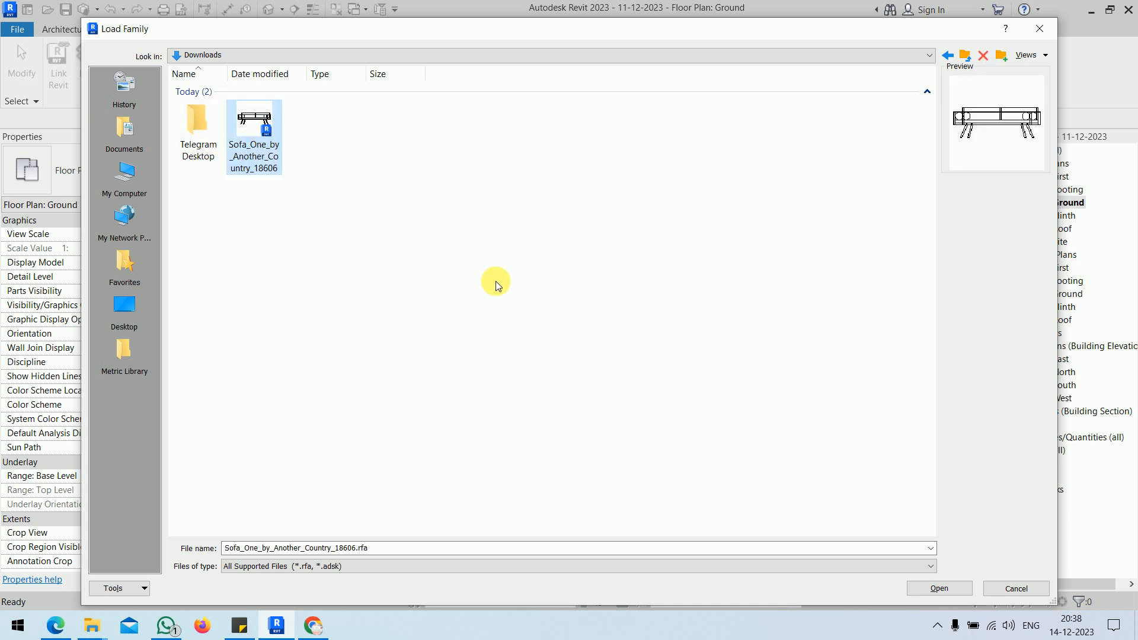
{"action": "left_click", "coordinate": [937, 588]}
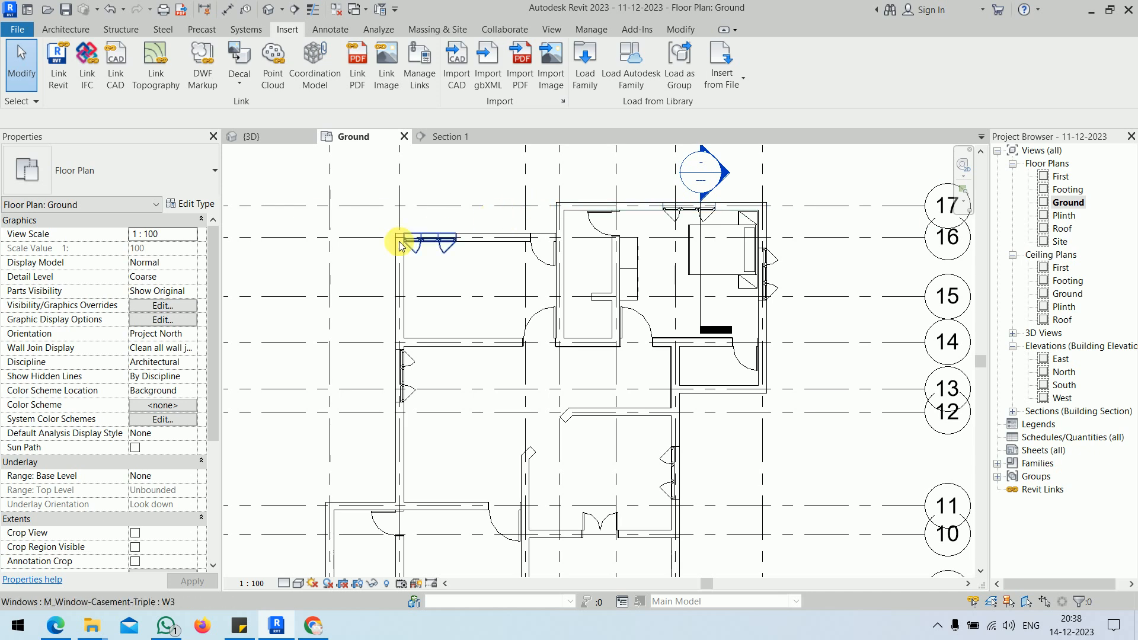
- Place the Sofa_One_by_Another_Country_18606 component, rotated 90 degrees, against the west wall of the upper-left room in the Ground plan
{"action": "left_click", "coordinate": [66, 30]}
{"action": "left_click", "coordinate": [172, 56]}
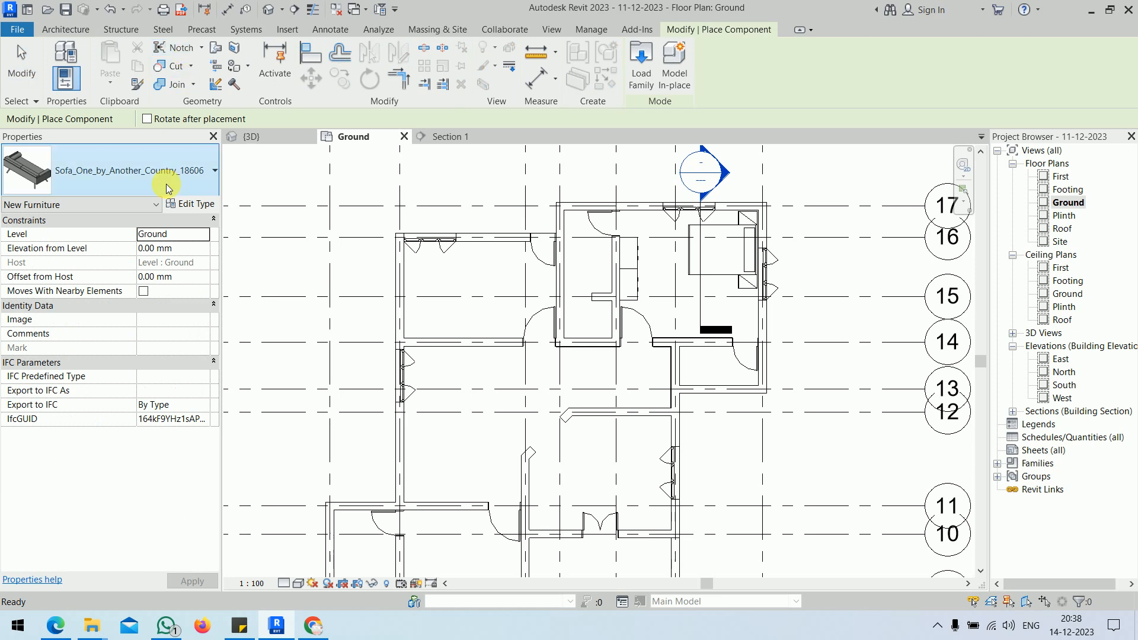
{"action": "left_click", "coordinate": [110, 169]}
{"action": "left_click", "coordinate": [110, 169]}
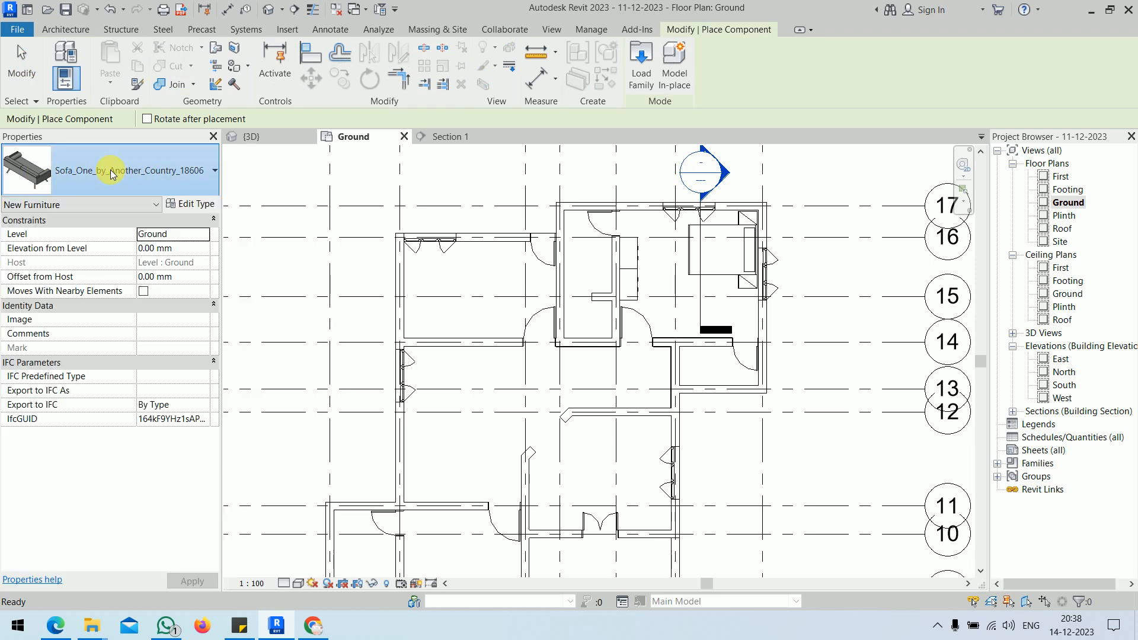
{"action": "scroll", "coordinate": [477, 285], "scroll_direction": "up", "scroll_amount": 5}
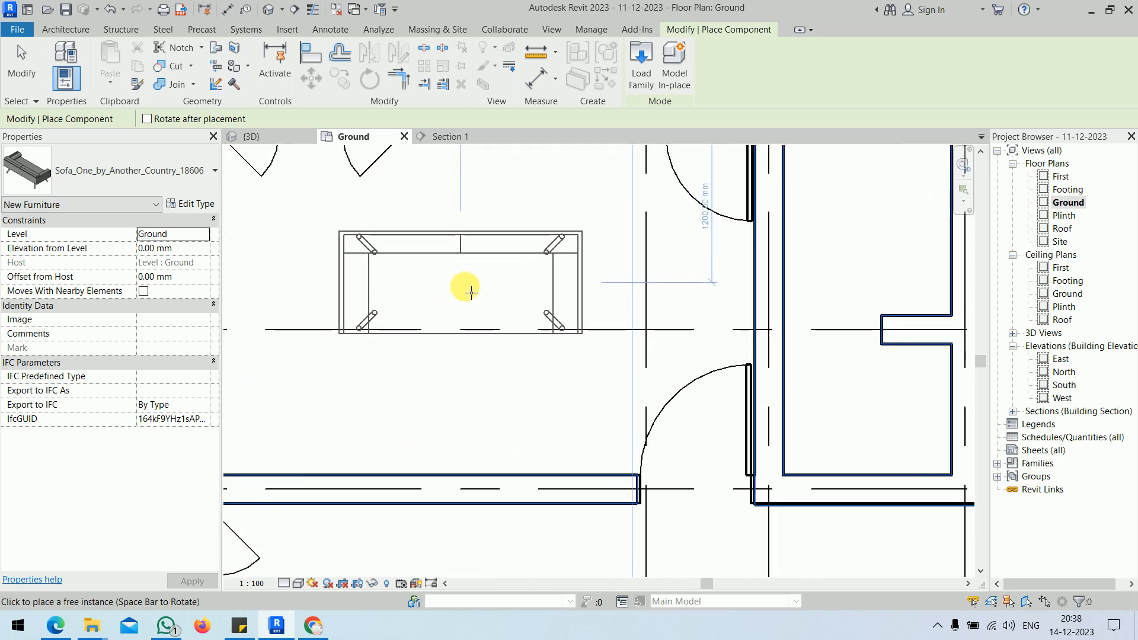
{"action": "scroll", "coordinate": [469, 293], "scroll_direction": "down", "scroll_amount": 2}
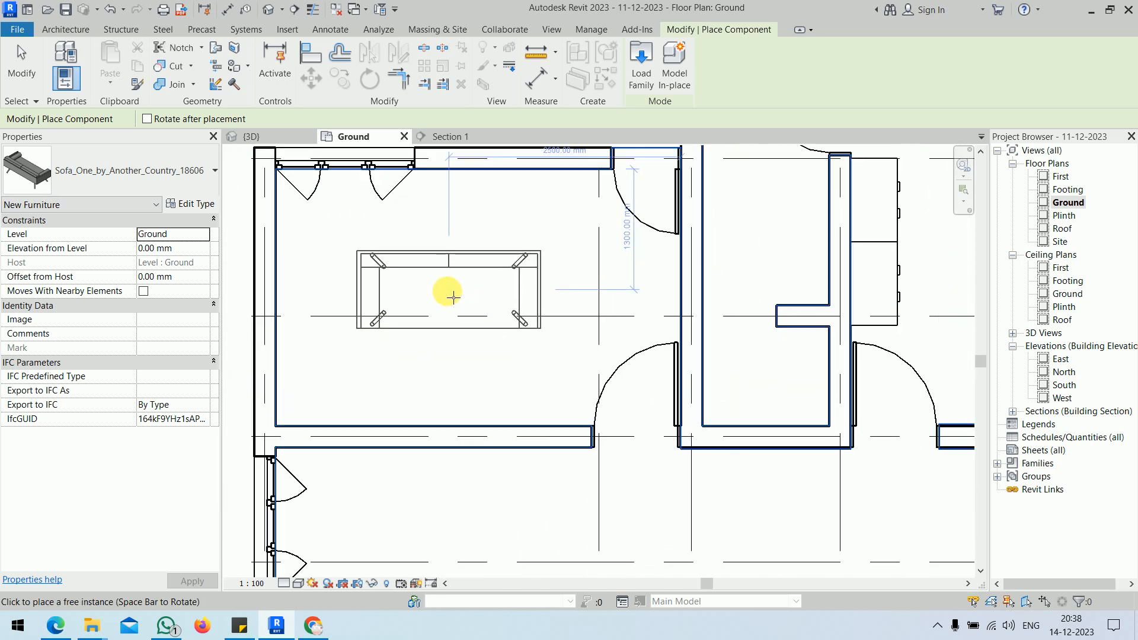
{"action": "key", "text": "space"}
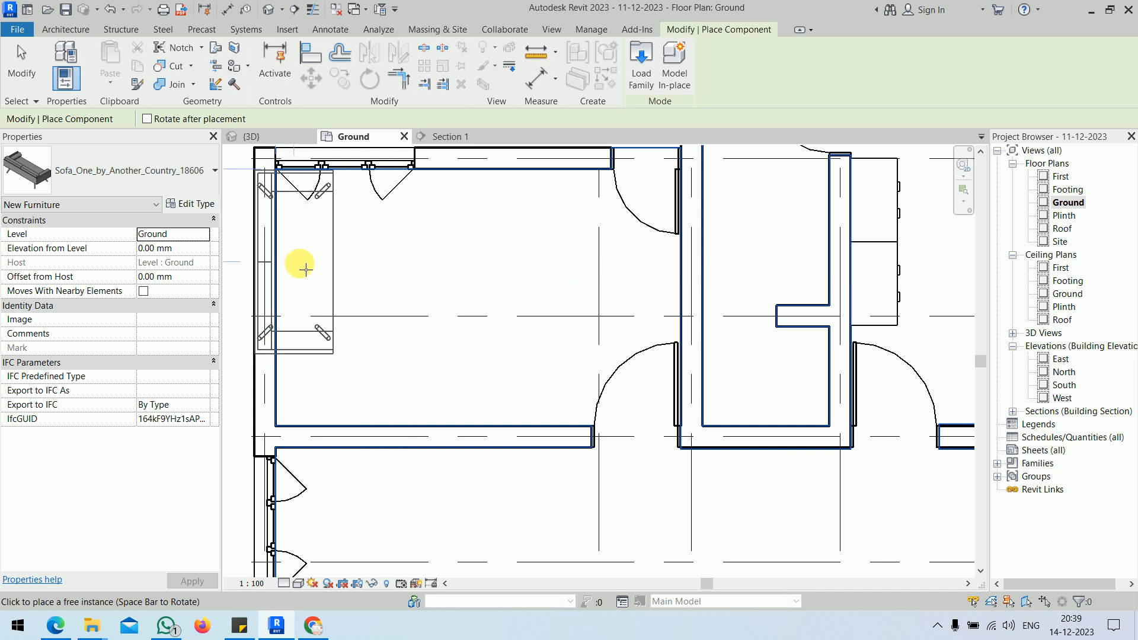
{"action": "scroll", "coordinate": [305, 269], "scroll_direction": "up", "scroll_amount": 2}
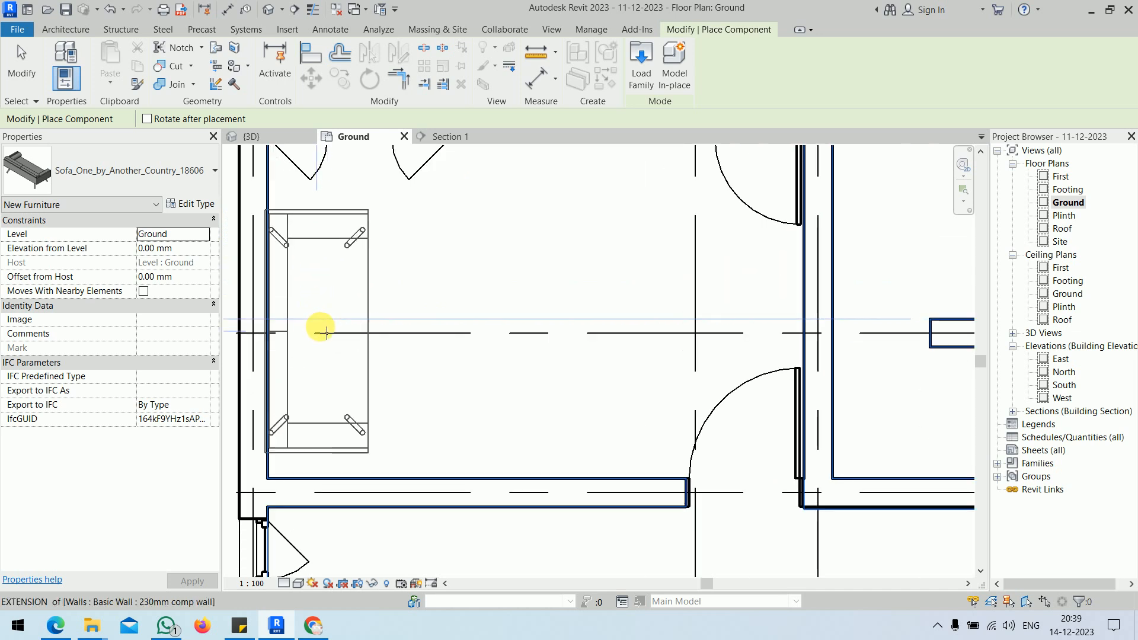
{"action": "left_click", "coordinate": [325, 333]}
{"action": "scroll", "coordinate": [442, 279], "scroll_direction": "down", "scroll_amount": 2}
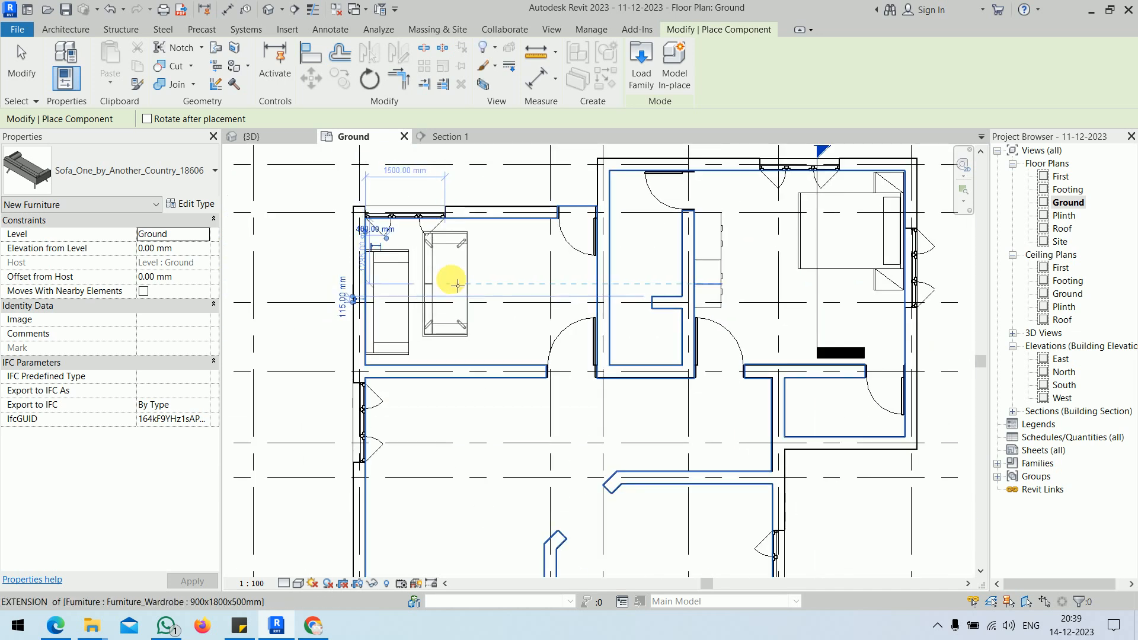
{"action": "key", "text": "Escape"}
{"action": "key", "text": "Escape"}
- Open the 3D view, switch it to a shaded visual style and turn the model to see the placed sofa
{"action": "left_click", "coordinate": [274, 138]}
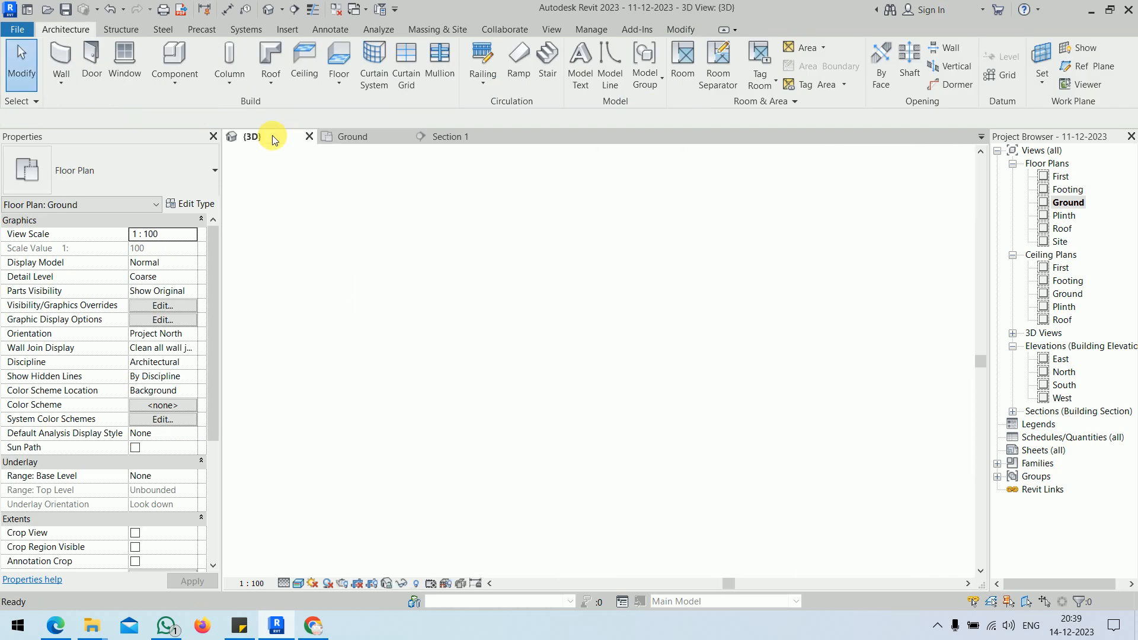
{"action": "middle_click_drag", "start_coordinate": [585, 314], "coordinate": [806, 392]}
{"action": "scroll", "coordinate": [765, 376], "scroll_direction": "down", "scroll_amount": 1}
{"action": "scroll", "coordinate": [698, 435], "scroll_direction": "up", "scroll_amount": 3}
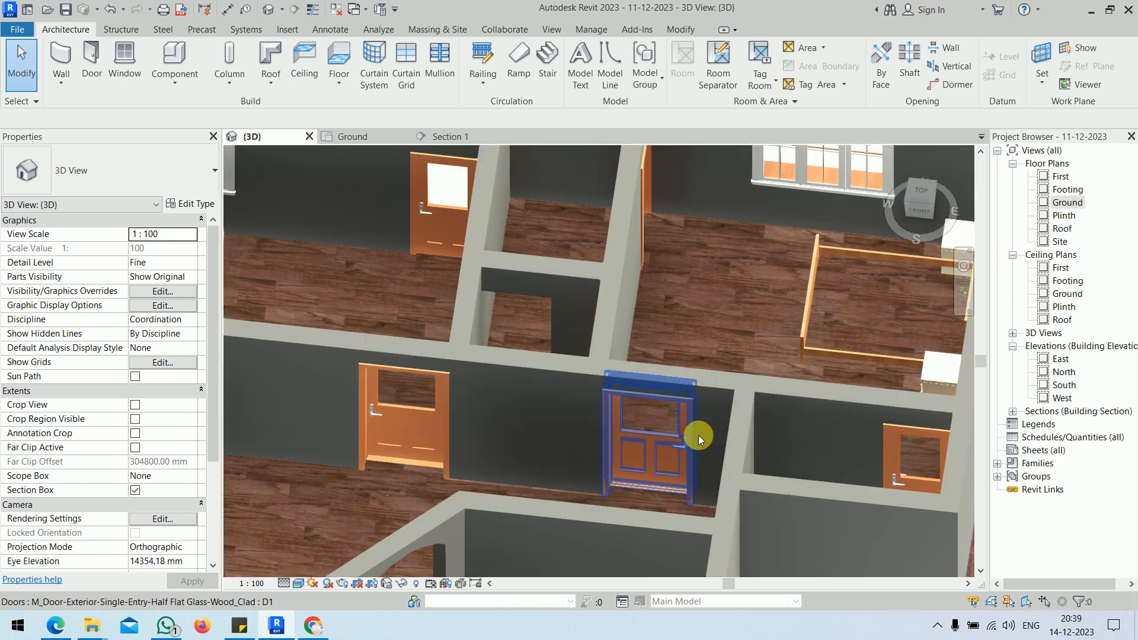
{"action": "scroll", "coordinate": [698, 435], "scroll_direction": "down", "scroll_amount": 5}
{"action": "left_click", "coordinate": [298, 583]}
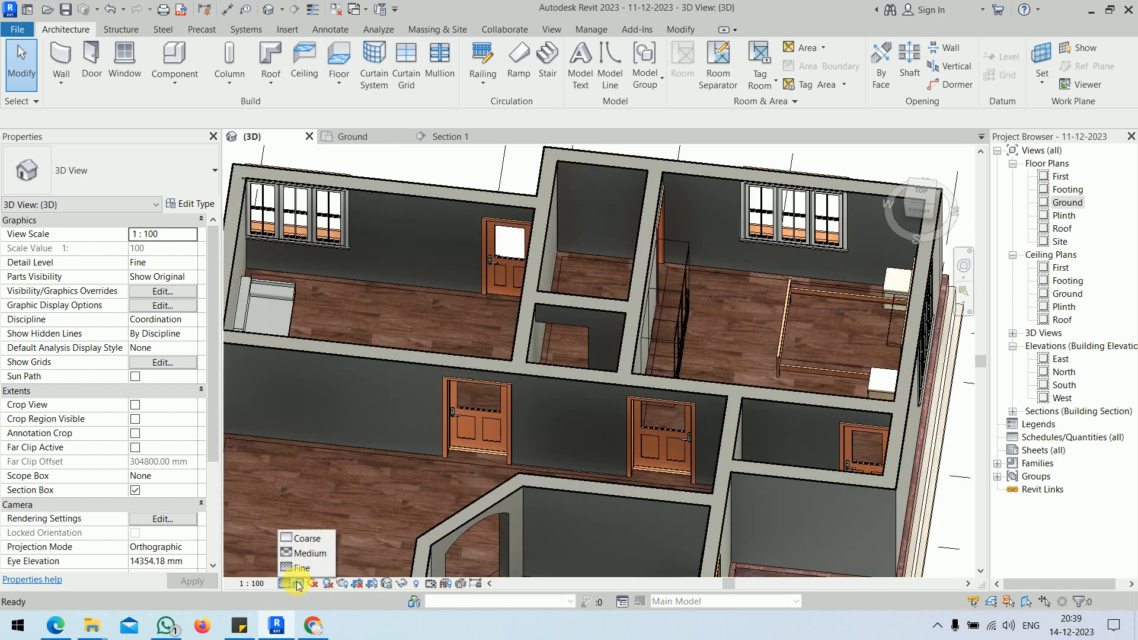
{"action": "left_click", "coordinate": [299, 584]}
{"action": "left_click", "coordinate": [298, 584]}
{"action": "left_click", "coordinate": [320, 464]}
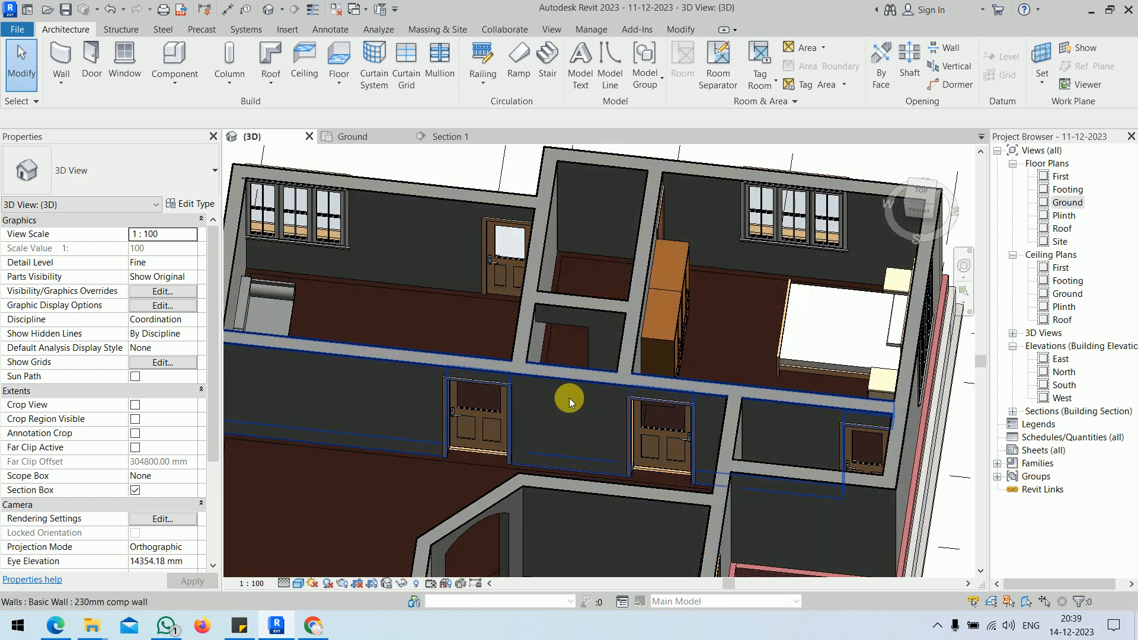
{"action": "middle_click_drag", "start_coordinate": [569, 400], "coordinate": [409, 382], "text": "shift"}
{"action": "scroll", "coordinate": [512, 324], "scroll_direction": "up", "scroll_amount": 4}
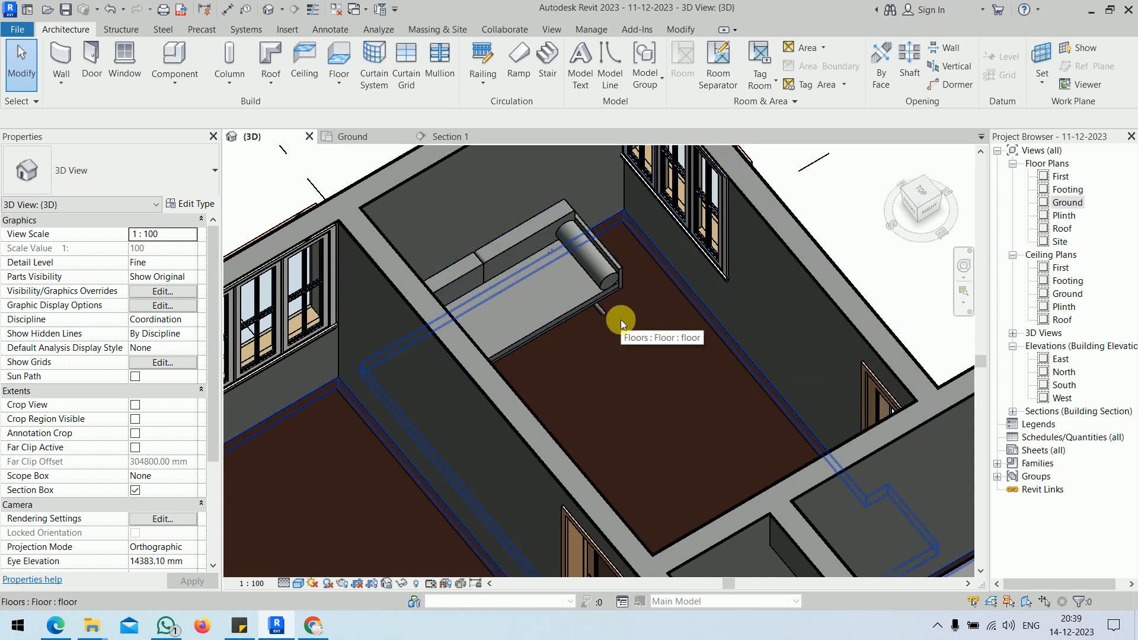
- Review the sofa's Cushions and Wood material type parameters without changing them, and reselect the sofa
{"action": "left_click", "coordinate": [610, 276]}
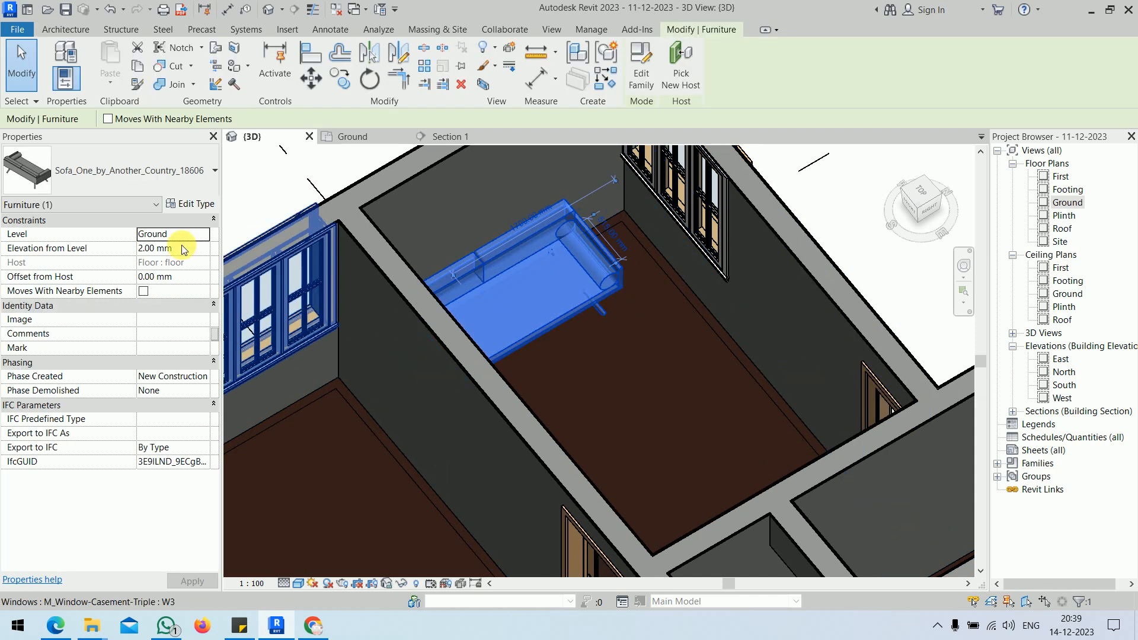
{"action": "left_click", "coordinate": [192, 204]}
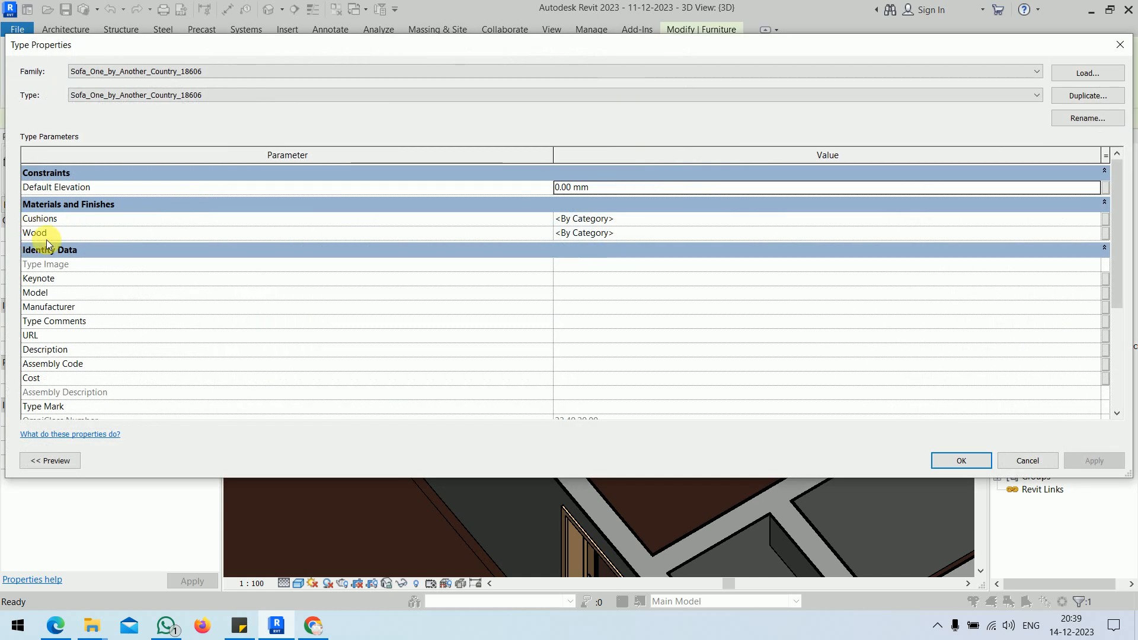
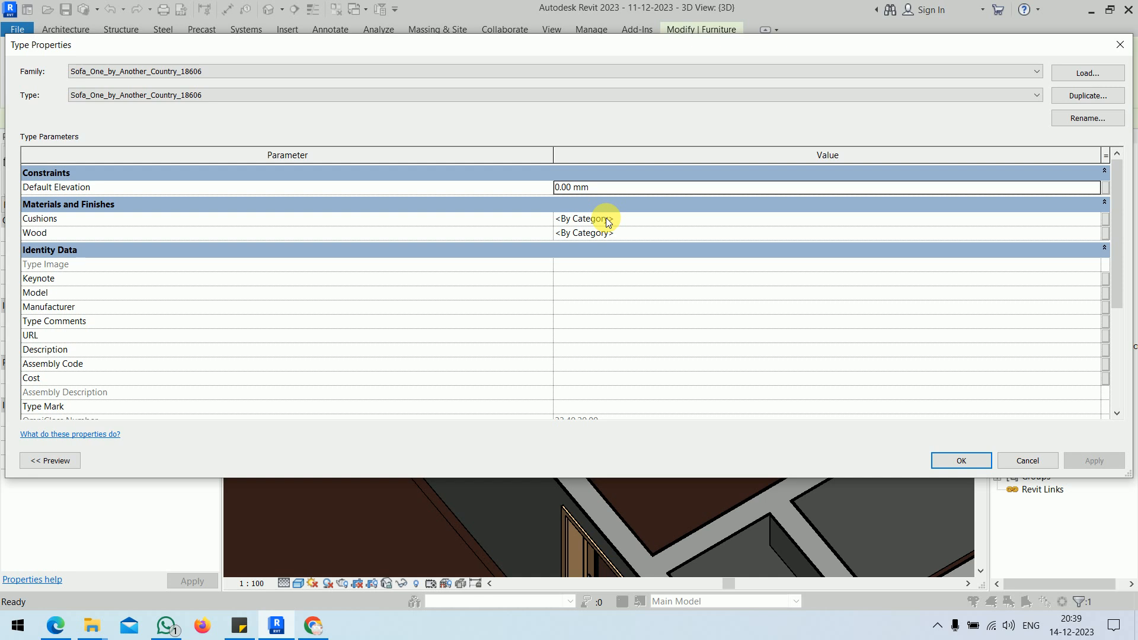
{"action": "left_click", "coordinate": [1029, 461]}
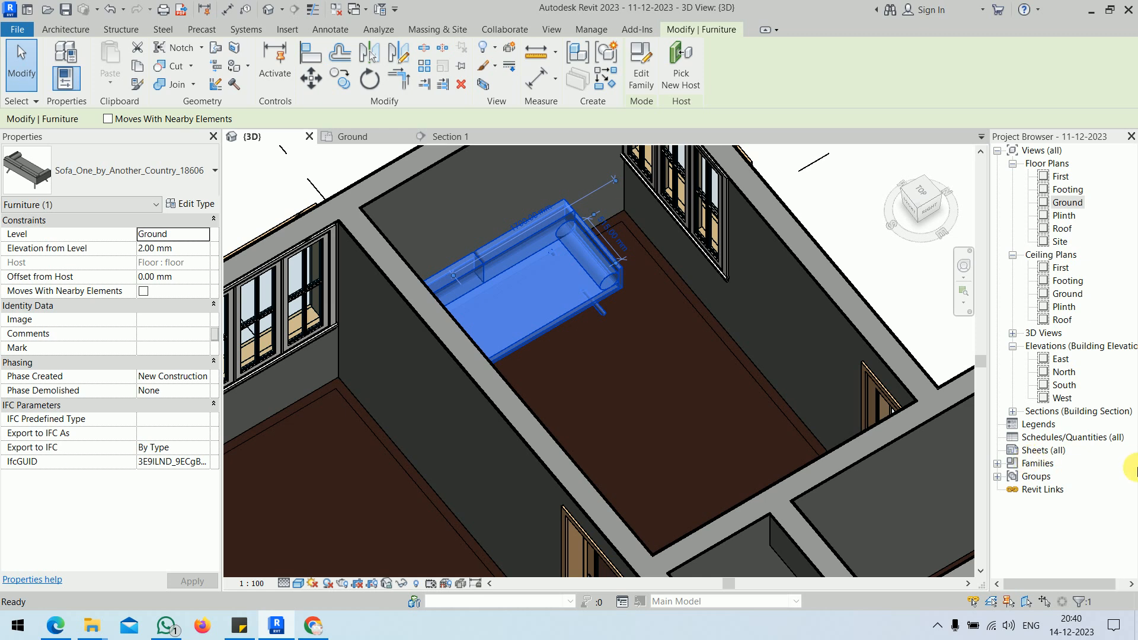
{"action": "left_click", "coordinate": [834, 198]}
{"action": "left_click", "coordinate": [588, 262]}
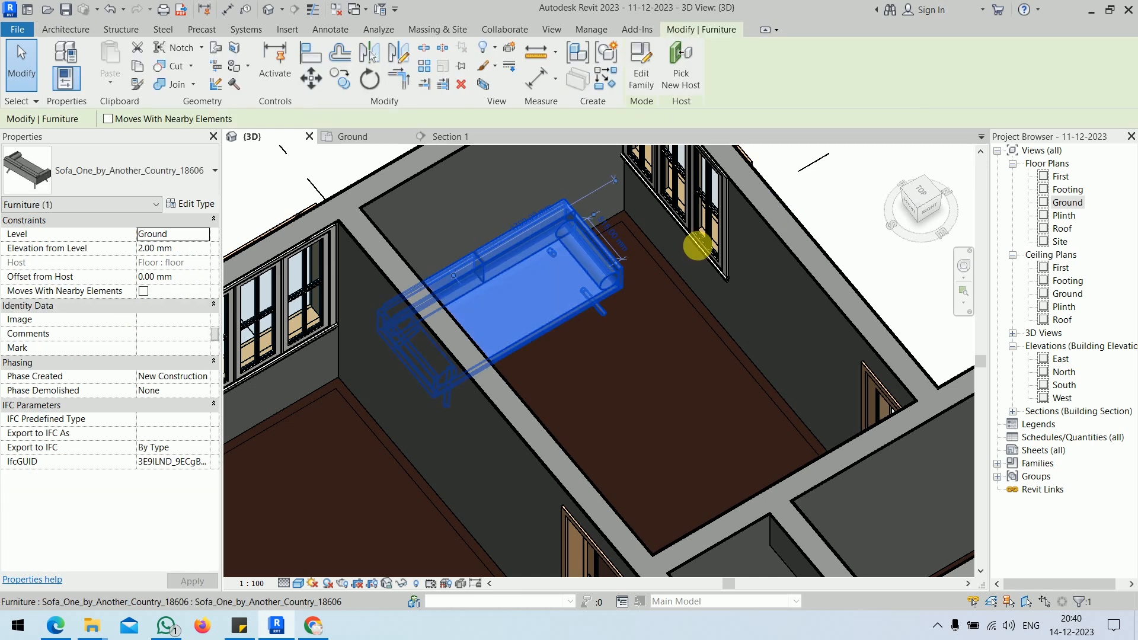
{"action": "middle_click_drag", "start_coordinate": [856, 216], "coordinate": [811, 239], "text": "shift"}
{"action": "left_click", "coordinate": [811, 239]}
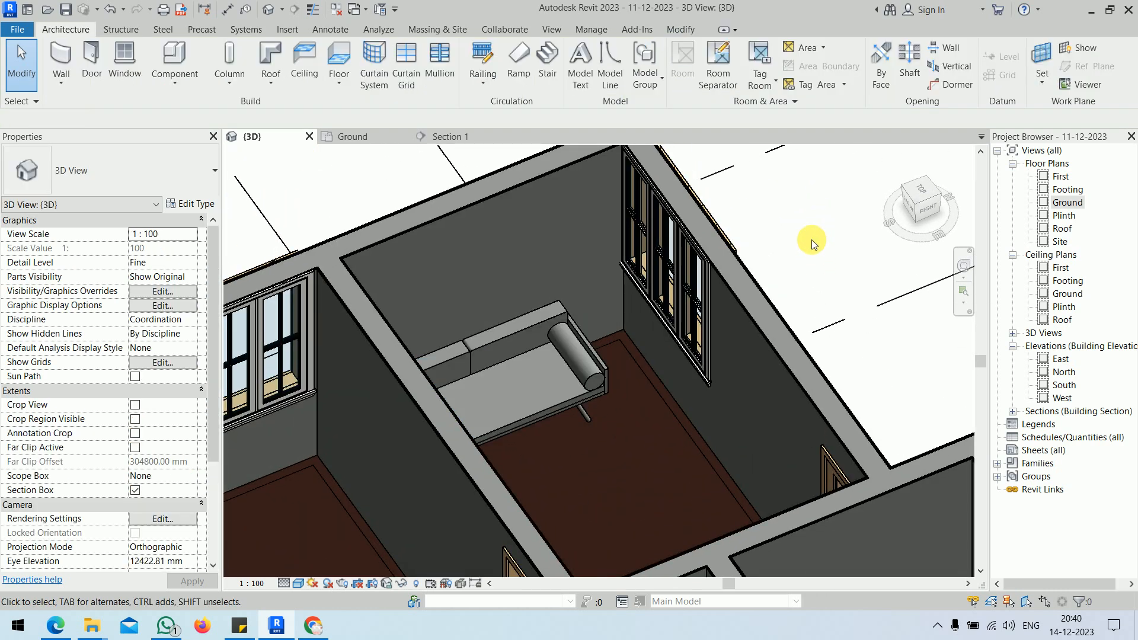
{"action": "left_click", "coordinate": [599, 371]}
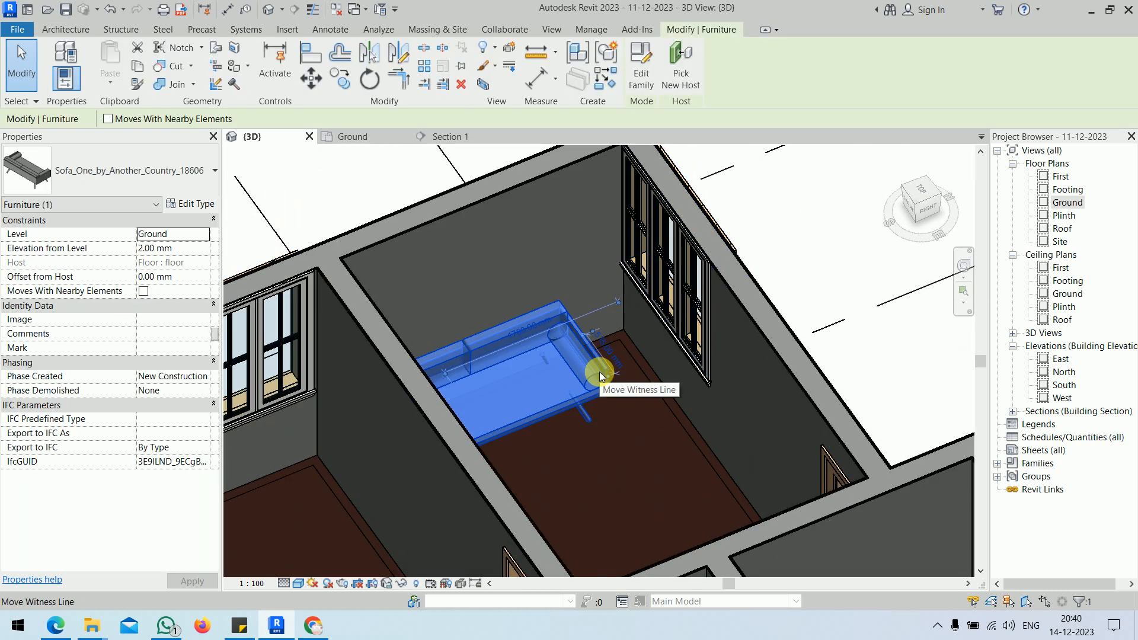
{"action": "left_click", "coordinate": [783, 232]}
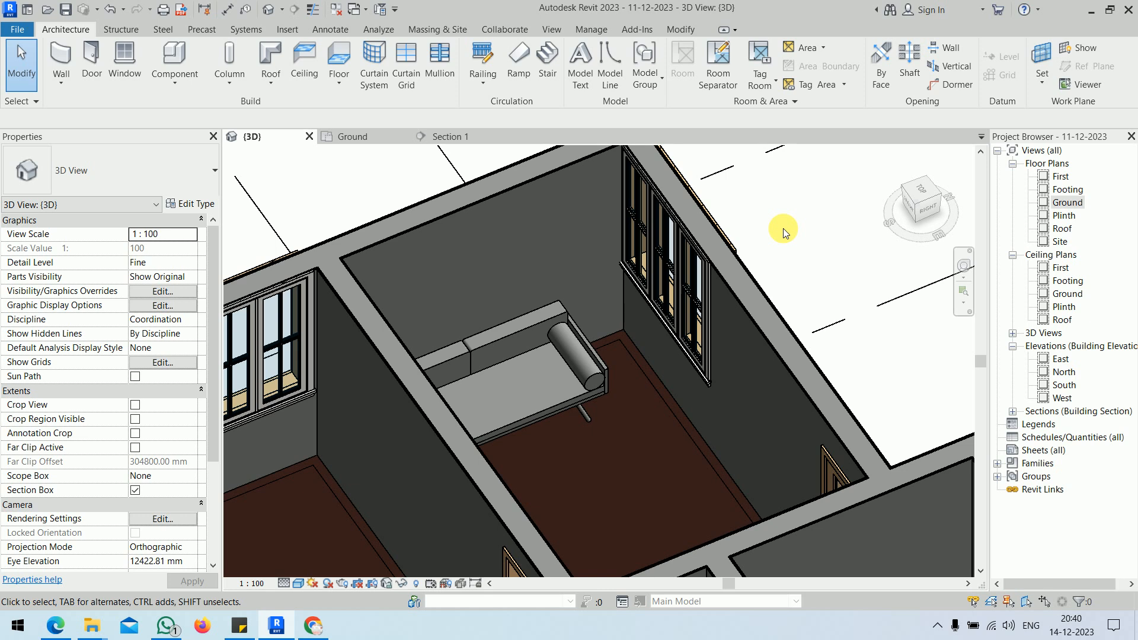
- Open the Ground floor plan and delete the sofa from the upper-left room
{"action": "double_click", "coordinate": [1066, 202]}
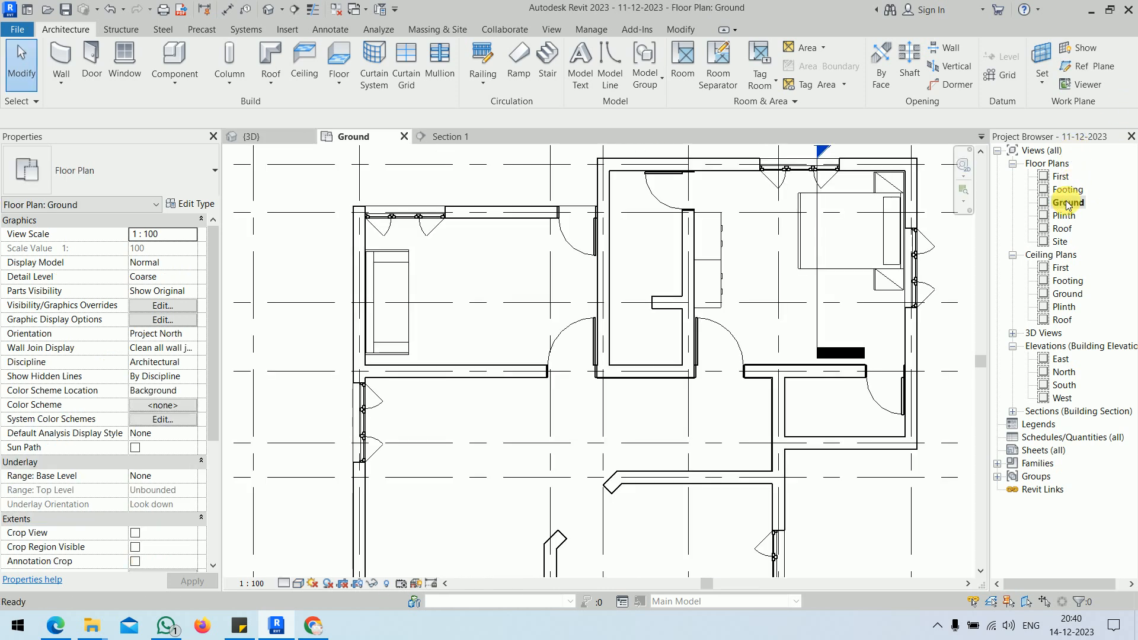
{"action": "scroll", "coordinate": [584, 305], "scroll_direction": "down", "scroll_amount": 3}
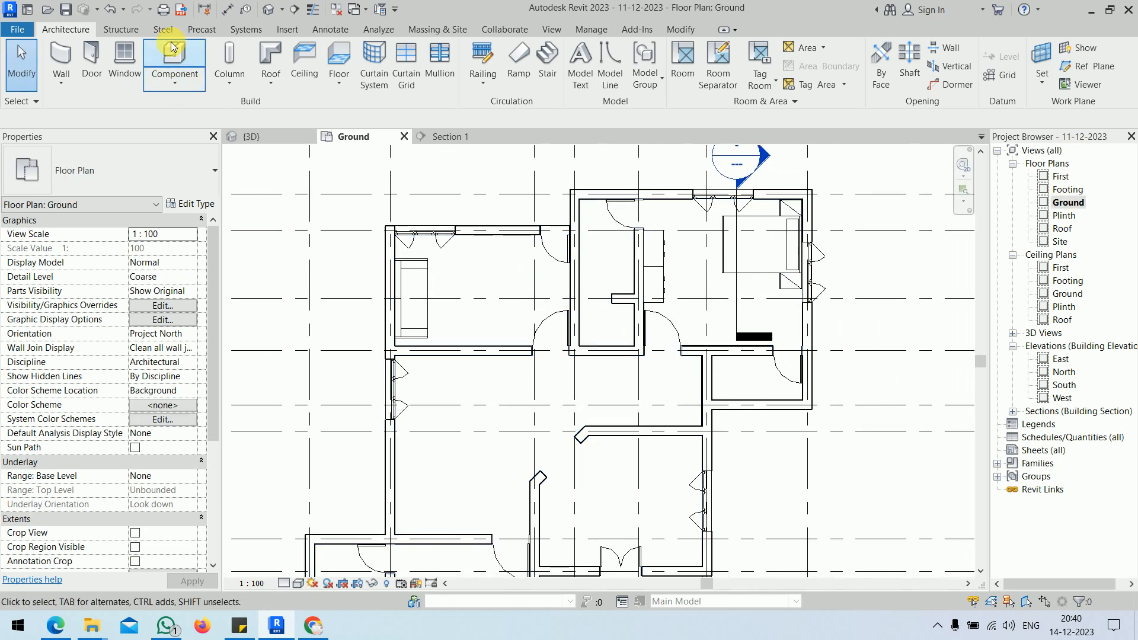
{"action": "middle_click_drag", "start_coordinate": [475, 419], "coordinate": [449, 243]}
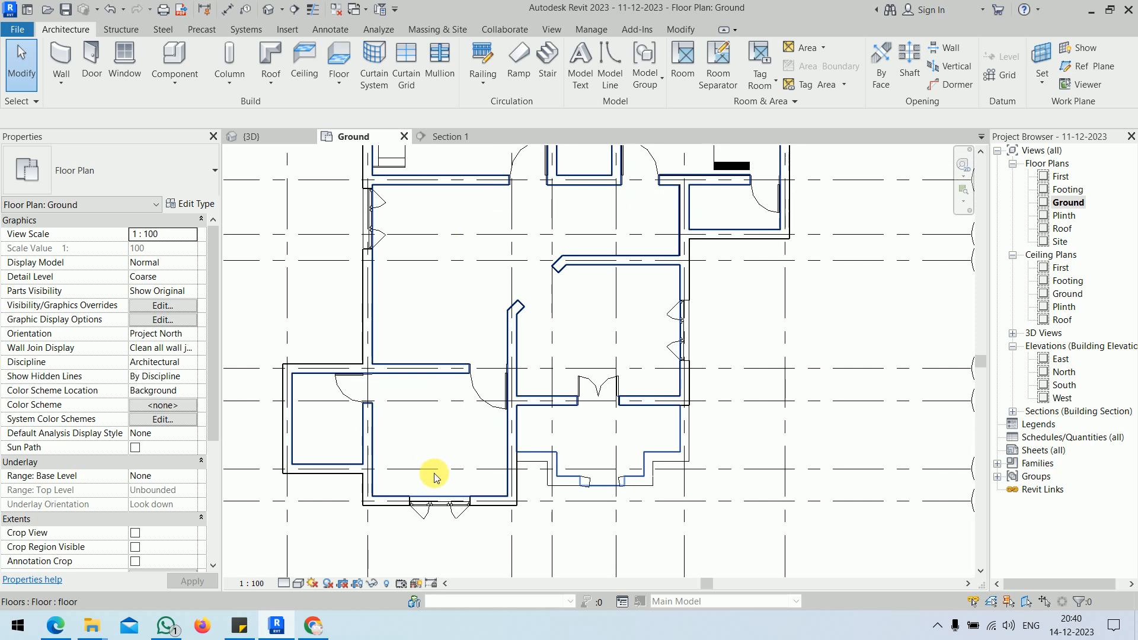
{"action": "scroll", "coordinate": [434, 477], "scroll_direction": "up", "scroll_amount": 5}
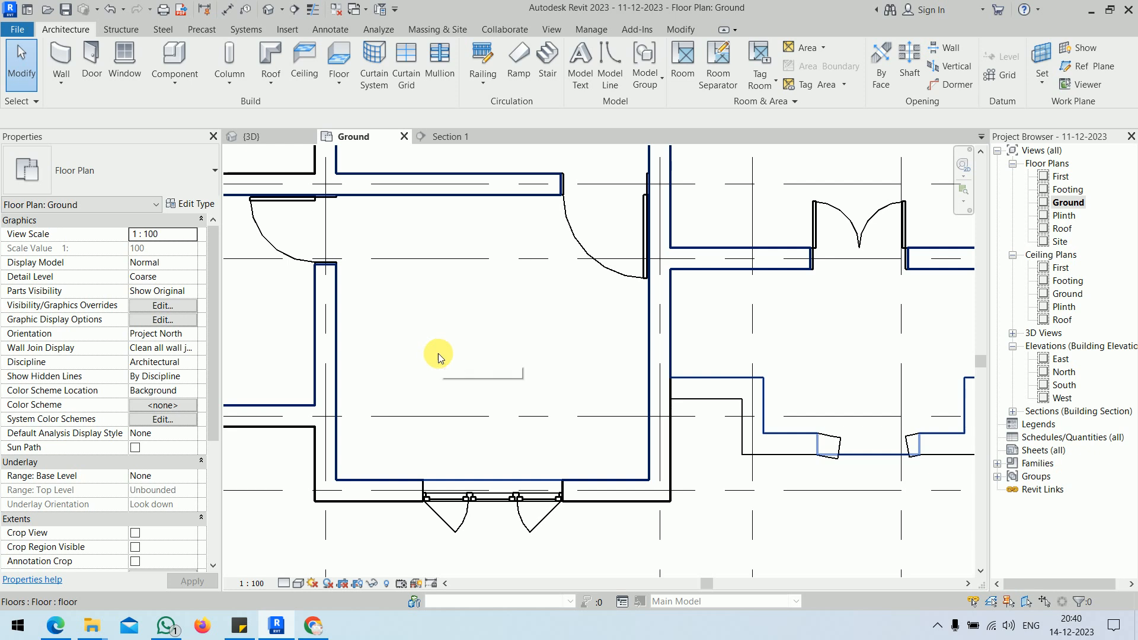
{"action": "middle_click_drag", "start_coordinate": [455, 255], "coordinate": [439, 634]}
{"action": "middle_click_drag", "start_coordinate": [516, 281], "coordinate": [475, 630]}
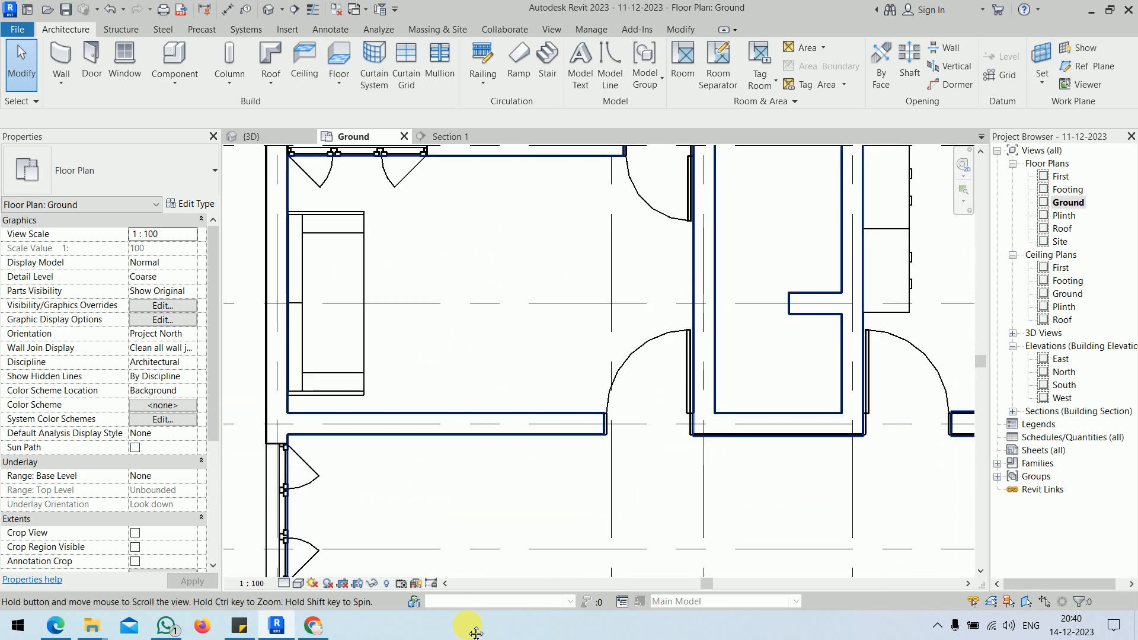
{"action": "left_click", "coordinate": [357, 311]}
{"action": "key", "text": "Escape"}
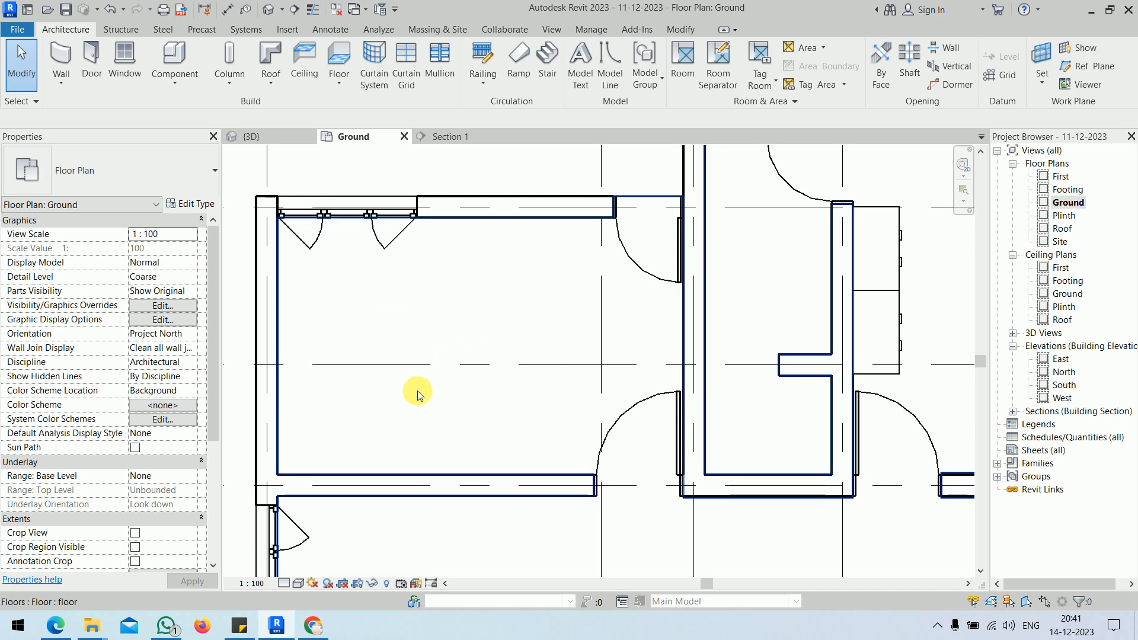
- Flip the window in the upper-left room so its casements open outward, and turn off selecting elements by face
{"action": "left_click", "coordinate": [379, 248]}
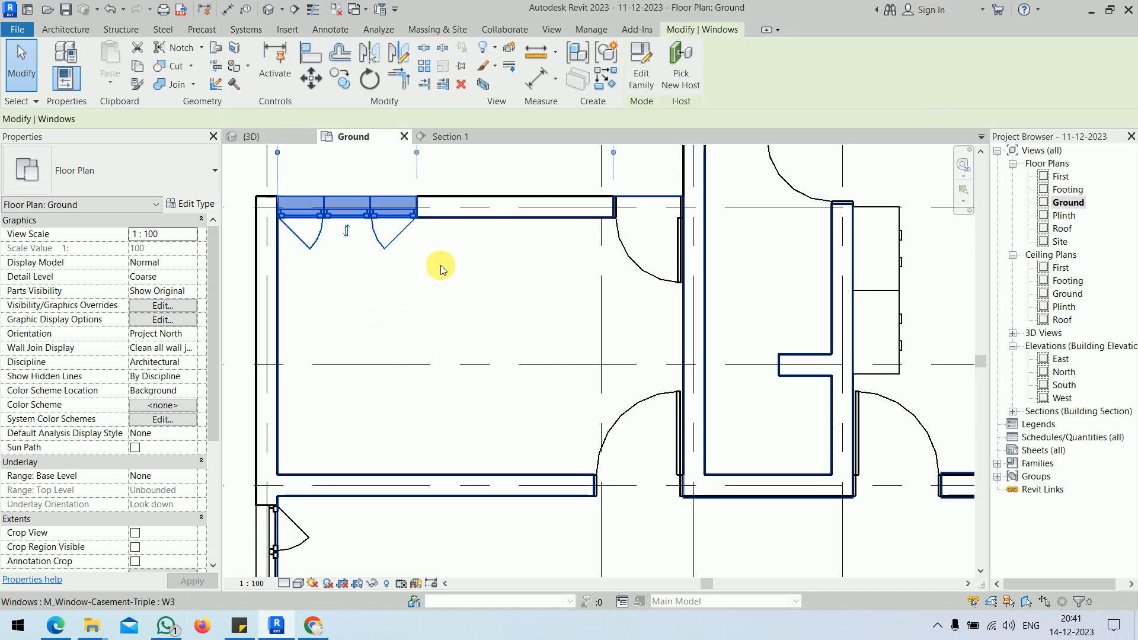
{"action": "left_click", "coordinate": [438, 317]}
{"action": "middle_click_drag", "start_coordinate": [457, 328], "coordinate": [467, 329]}
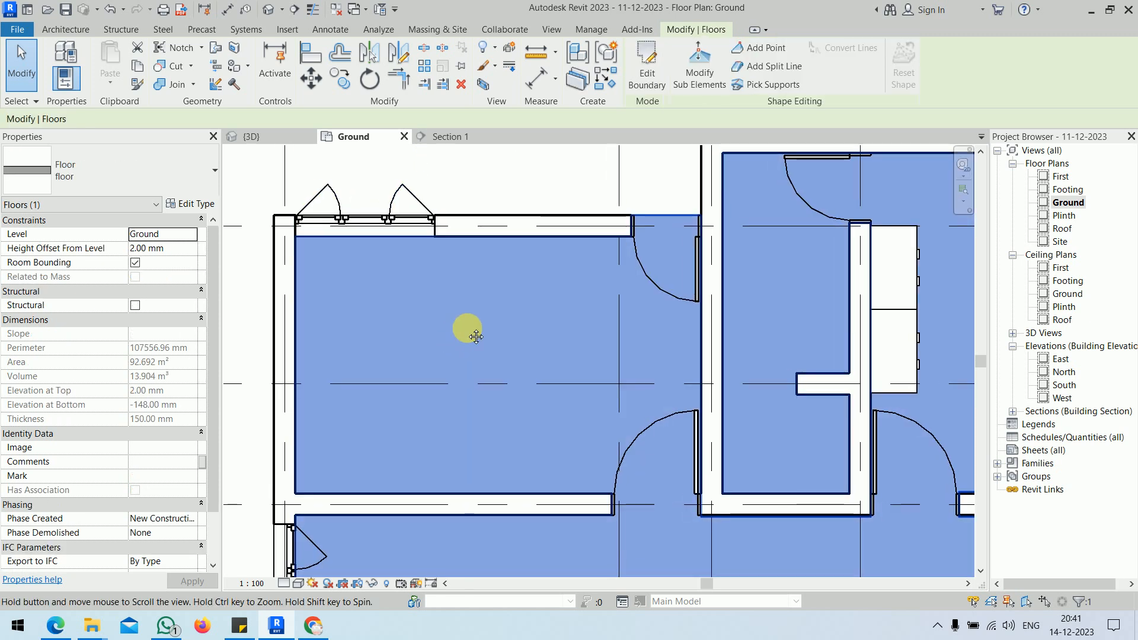
{"action": "left_click", "coordinate": [483, 180]}
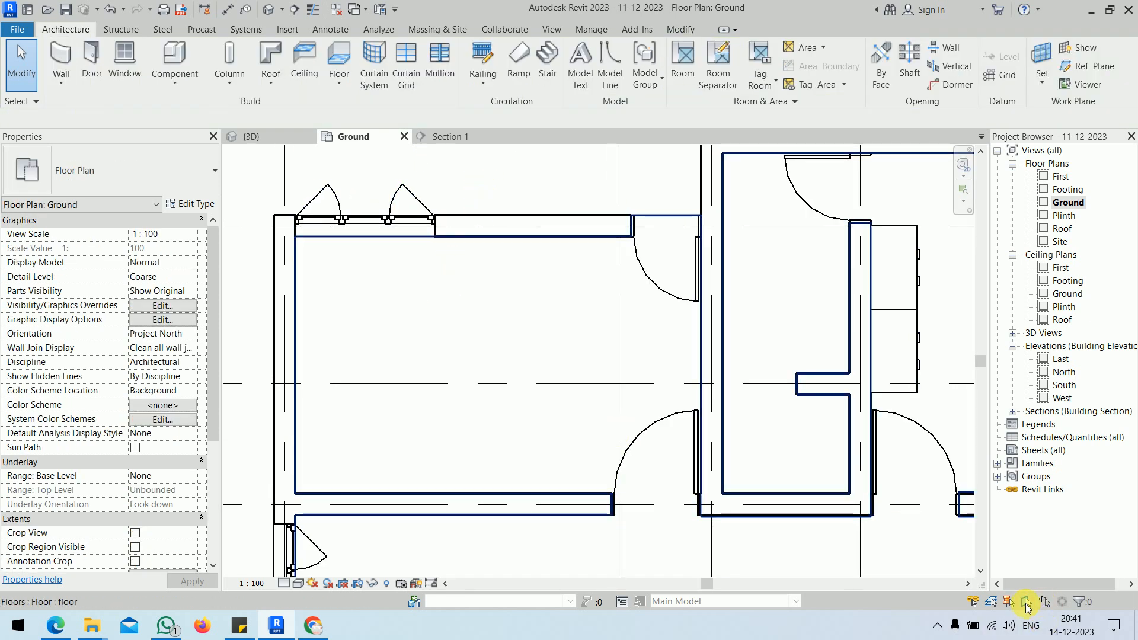
- Start loading a component family and go to the US > Casework > Counter Tops folder of the metric library
{"action": "left_click", "coordinate": [174, 55]}
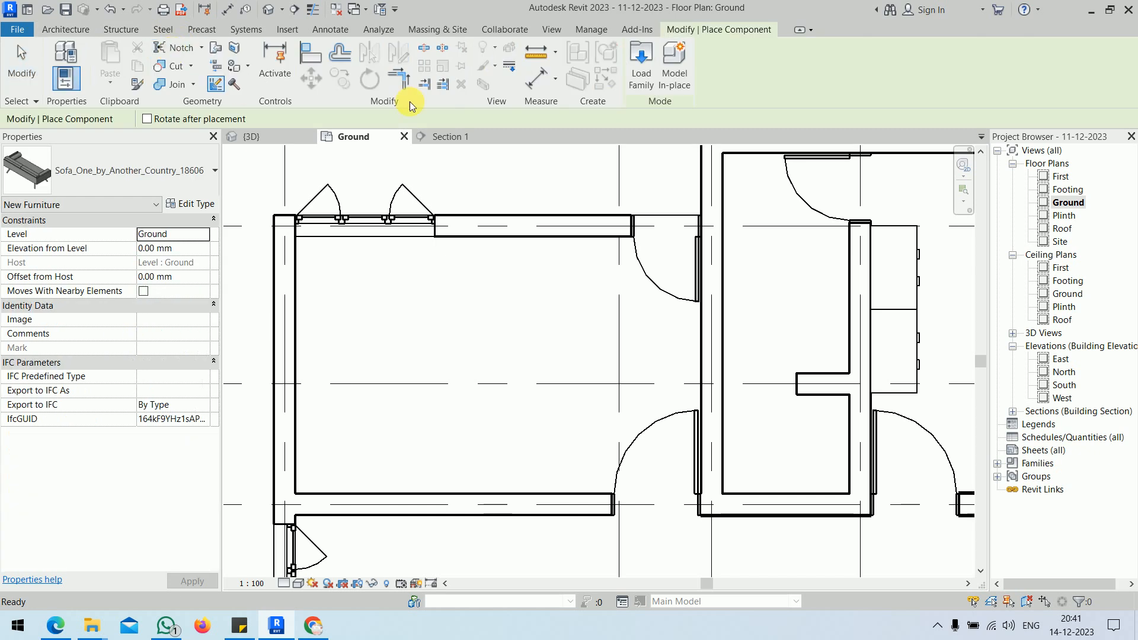
{"action": "left_click", "coordinate": [649, 69]}
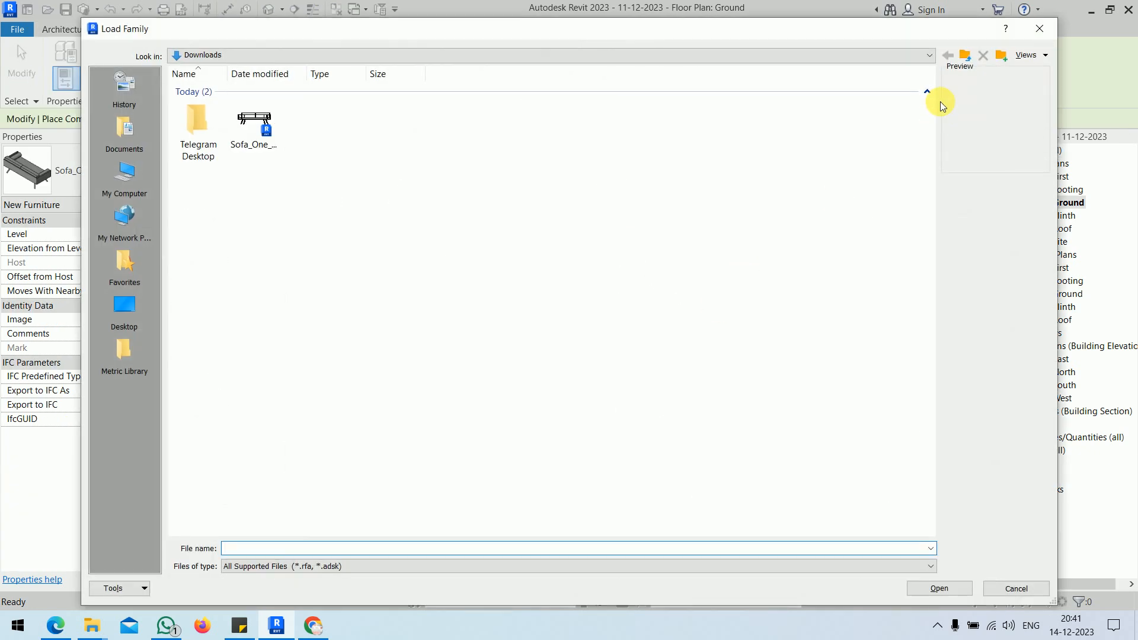
{"action": "left_click", "coordinate": [968, 56]}
{"action": "left_click", "coordinate": [125, 349]}
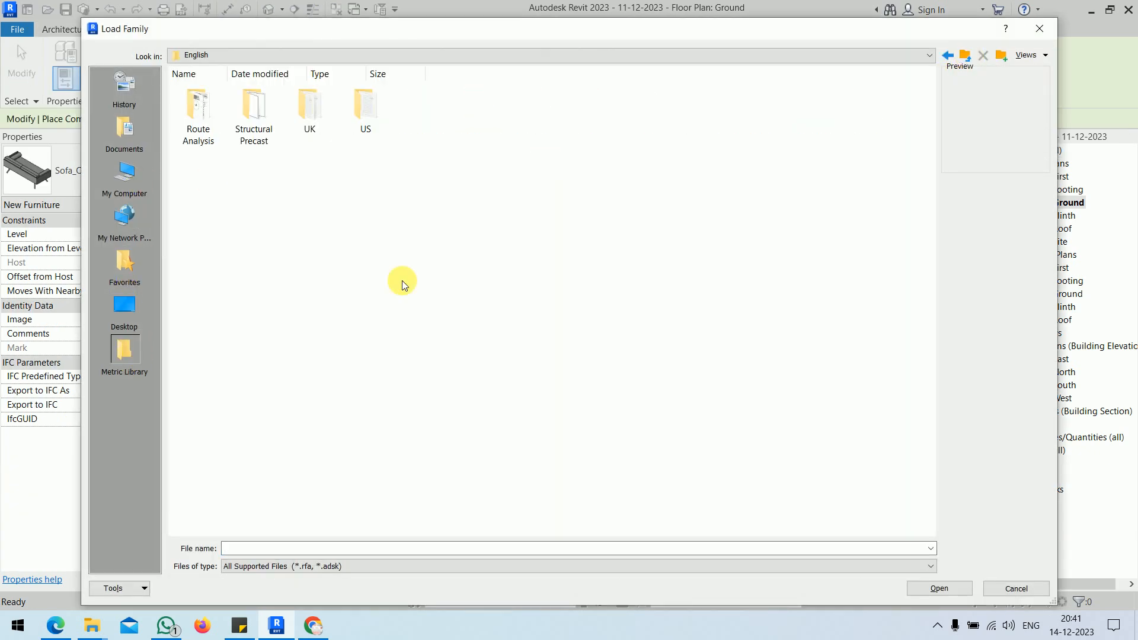
{"action": "double_click", "coordinate": [358, 118]}
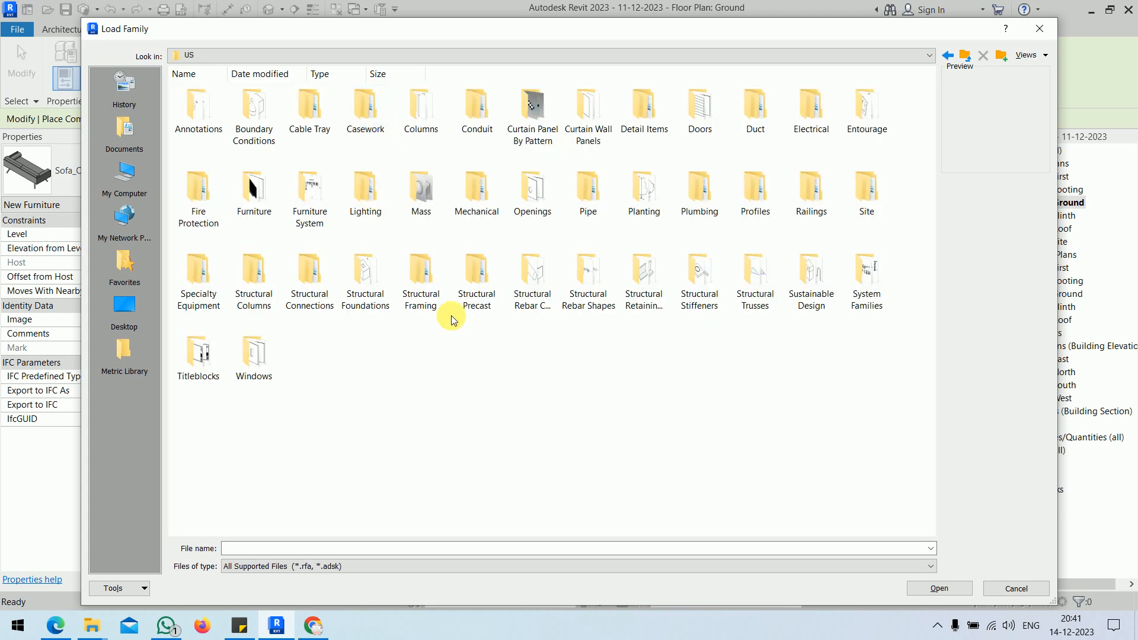
{"action": "double_click", "coordinate": [371, 134]}
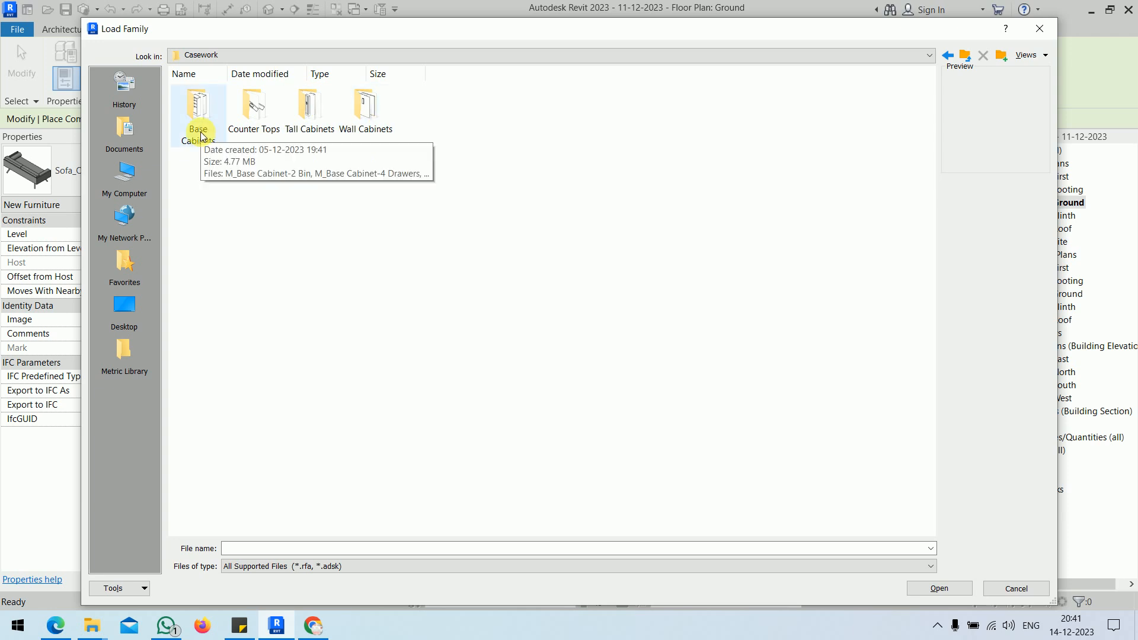
{"action": "double_click", "coordinate": [254, 126]}
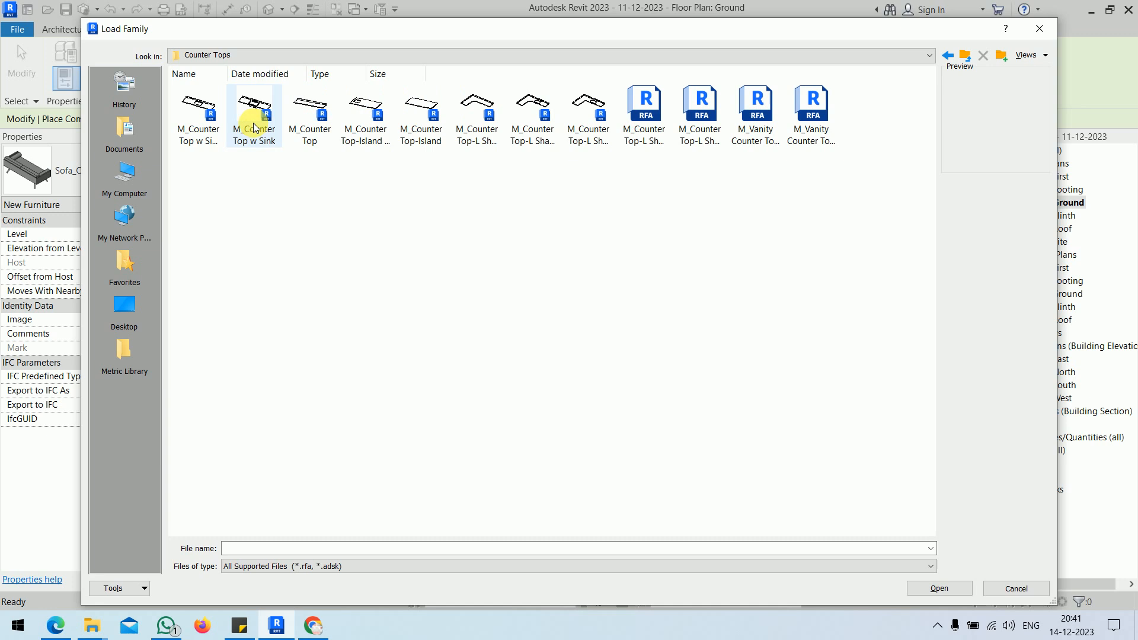
- Show the counter top families as large previews and load M_Counter Top-L Shaped w Sink Hole 2
{"action": "right_click", "coordinate": [304, 208]}
{"action": "mouse_move", "coordinate": [332, 217]}
{"action": "left_click", "coordinate": [491, 233]}
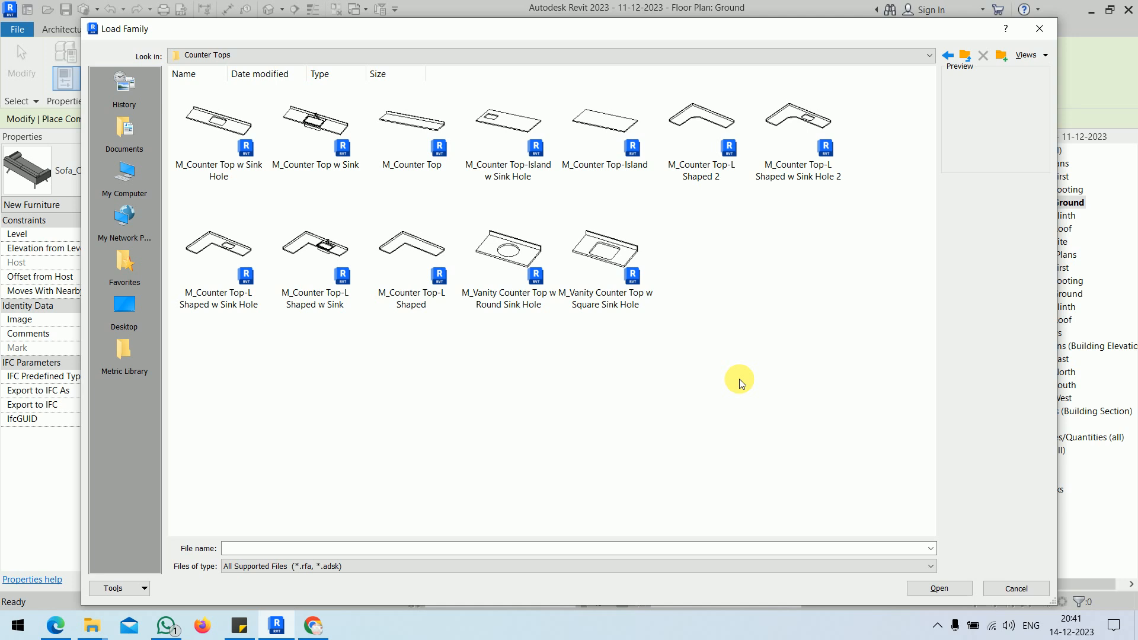
{"action": "left_click", "coordinate": [298, 157]}
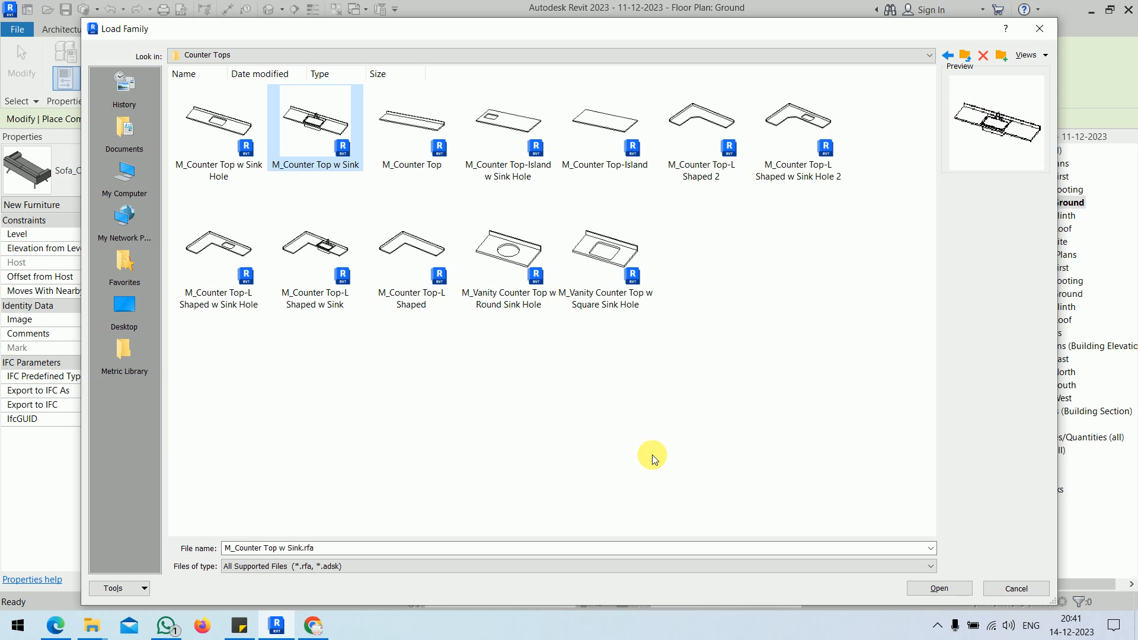
{"action": "left_click", "coordinate": [775, 154]}
{"action": "left_click", "coordinate": [940, 588]}
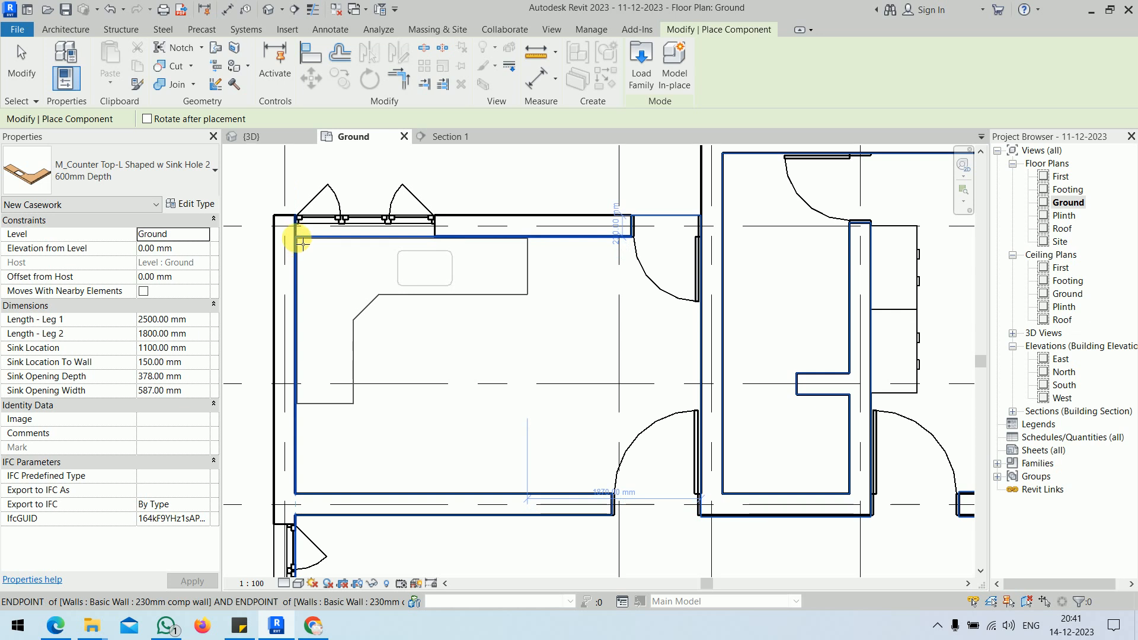
- Place the L-shaped counter top in the upper-left inner corner of the room beside the window, and end the placement
{"action": "left_click", "coordinate": [302, 243]}
{"action": "right_click", "coordinate": [526, 183]}
{"action": "left_click", "coordinate": [533, 176]}
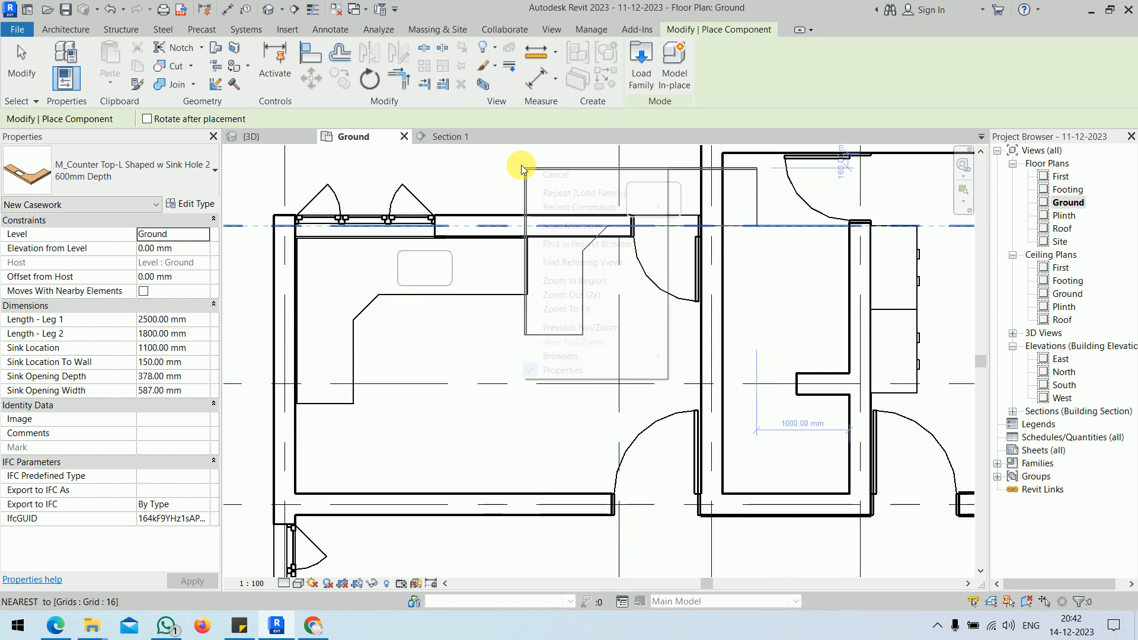
- Start loading another component family and go to the US > Plumbing > Architectural > Fixtures > Sinks folder
{"action": "middle_click_drag", "start_coordinate": [428, 326], "coordinate": [461, 369]}
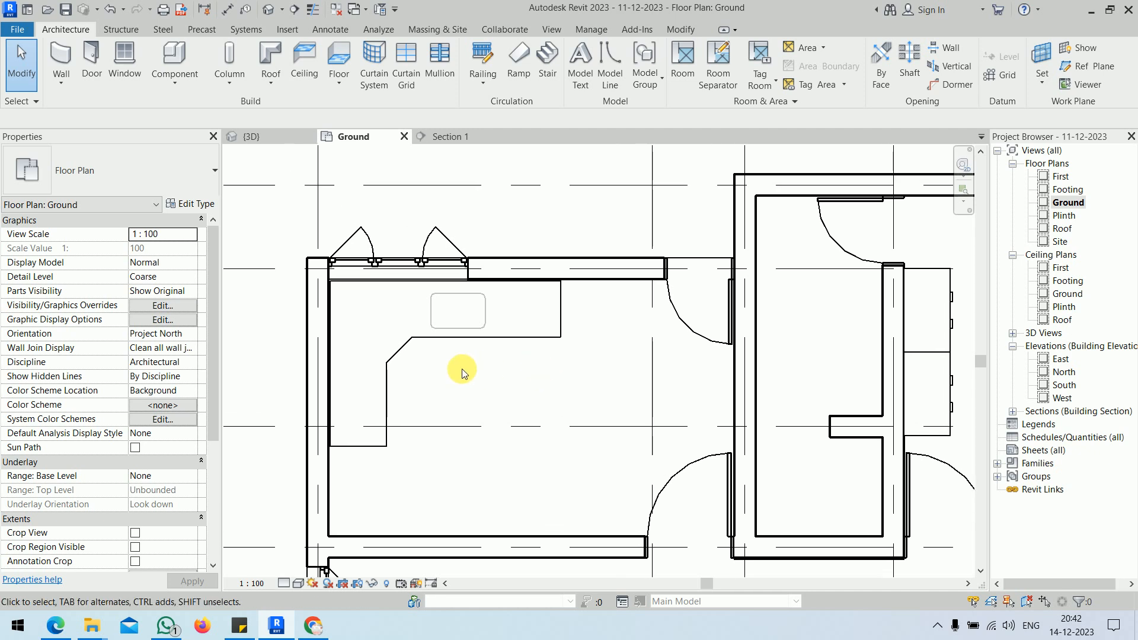
{"action": "scroll", "coordinate": [461, 369], "scroll_direction": "up", "scroll_amount": 3}
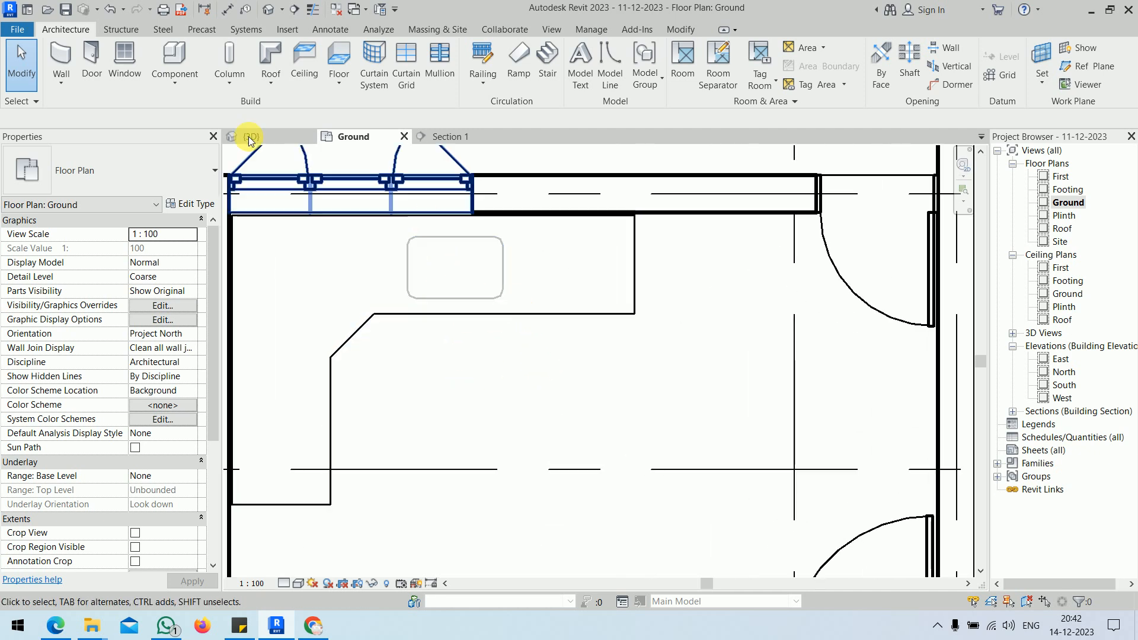
{"action": "left_click", "coordinate": [178, 59]}
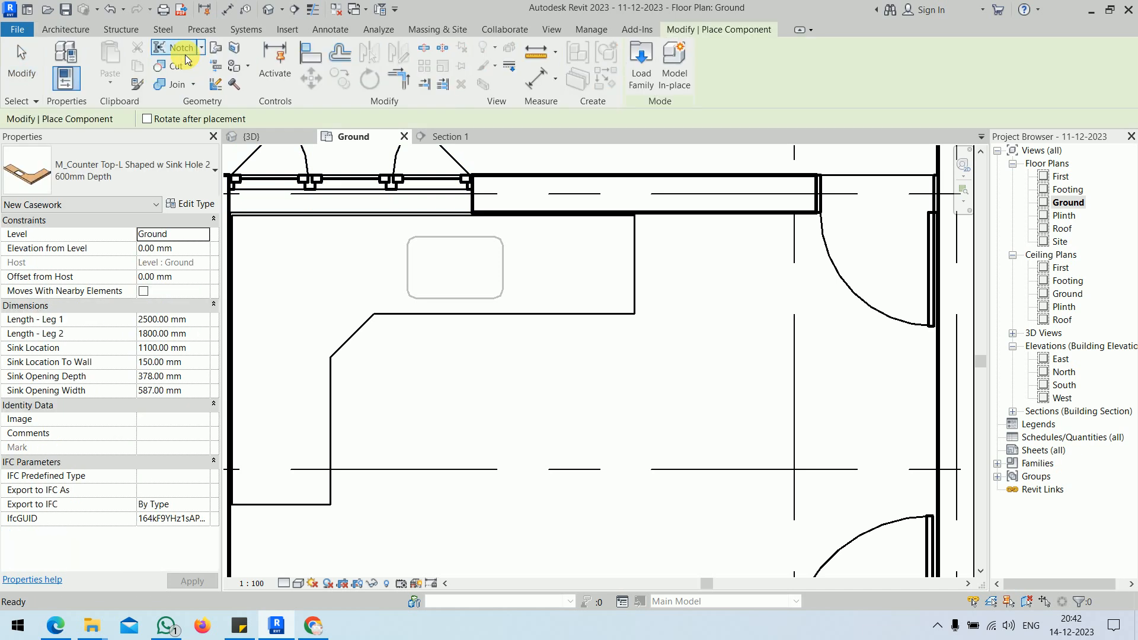
{"action": "left_click", "coordinate": [635, 69]}
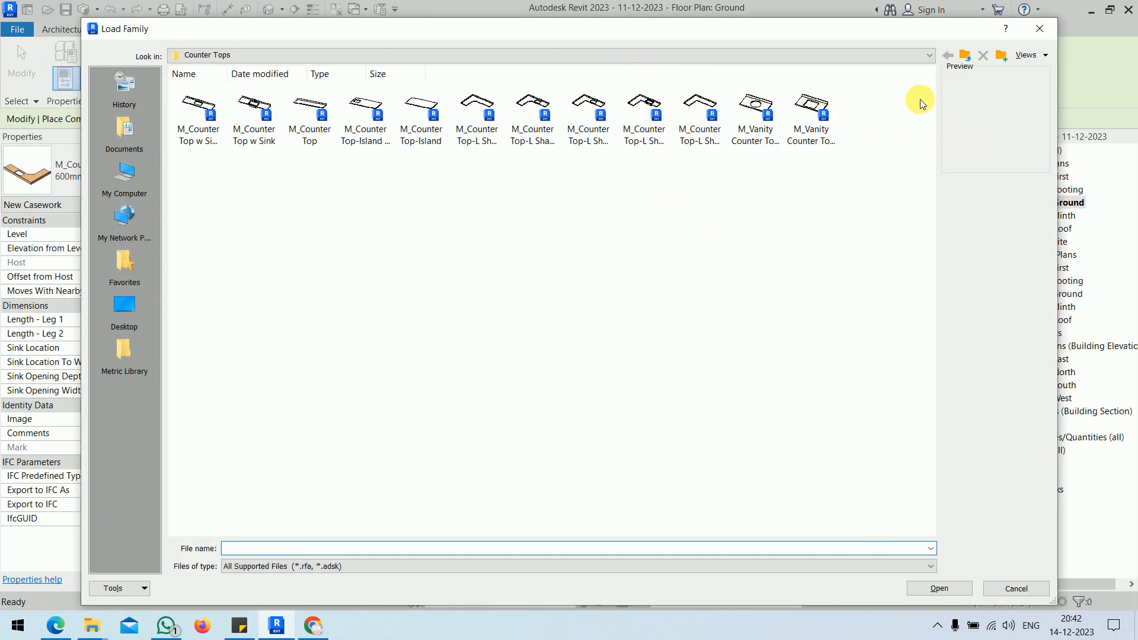
{"action": "left_click", "coordinate": [965, 55]}
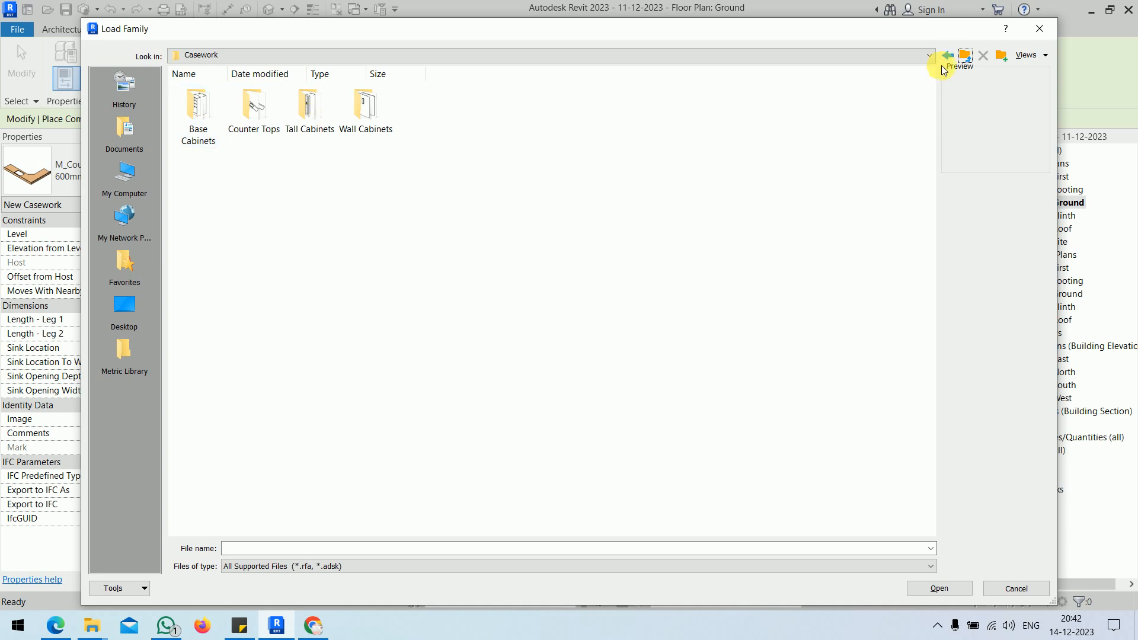
{"action": "left_click", "coordinate": [964, 57]}
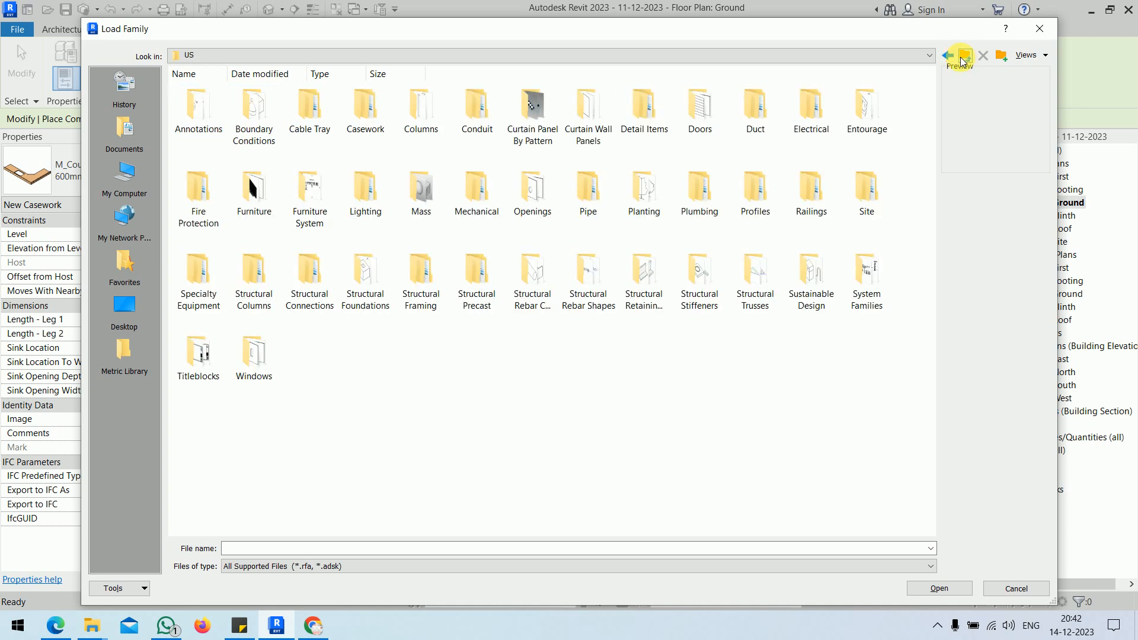
{"action": "double_click", "coordinate": [711, 219]}
{"action": "double_click", "coordinate": [183, 124]}
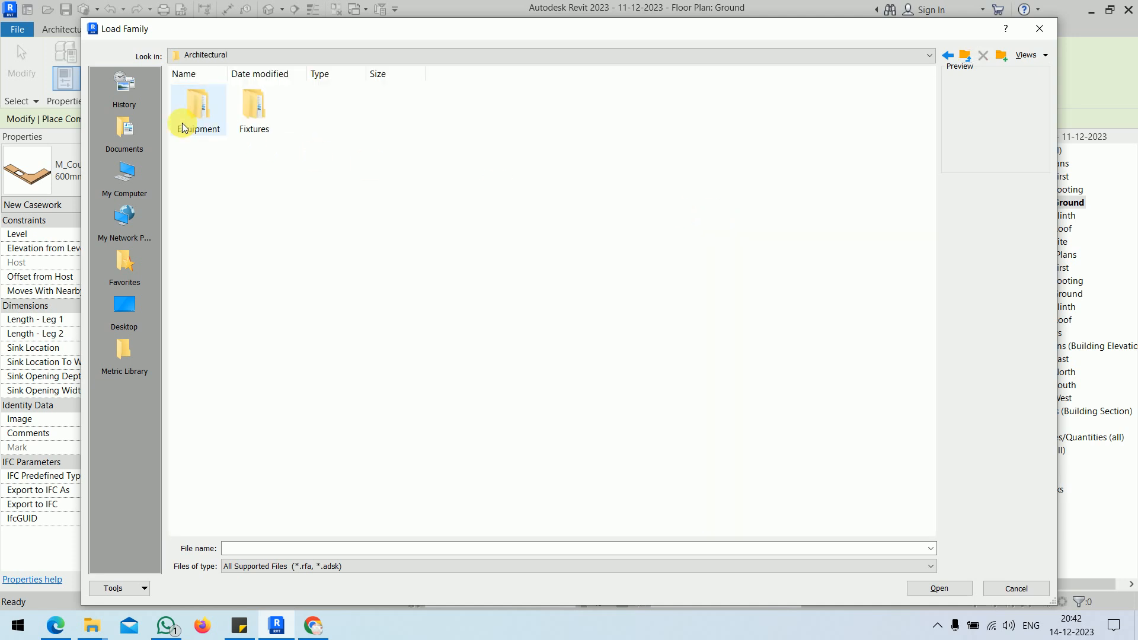
{"action": "double_click", "coordinate": [255, 131]}
{"action": "double_click", "coordinate": [422, 118]}
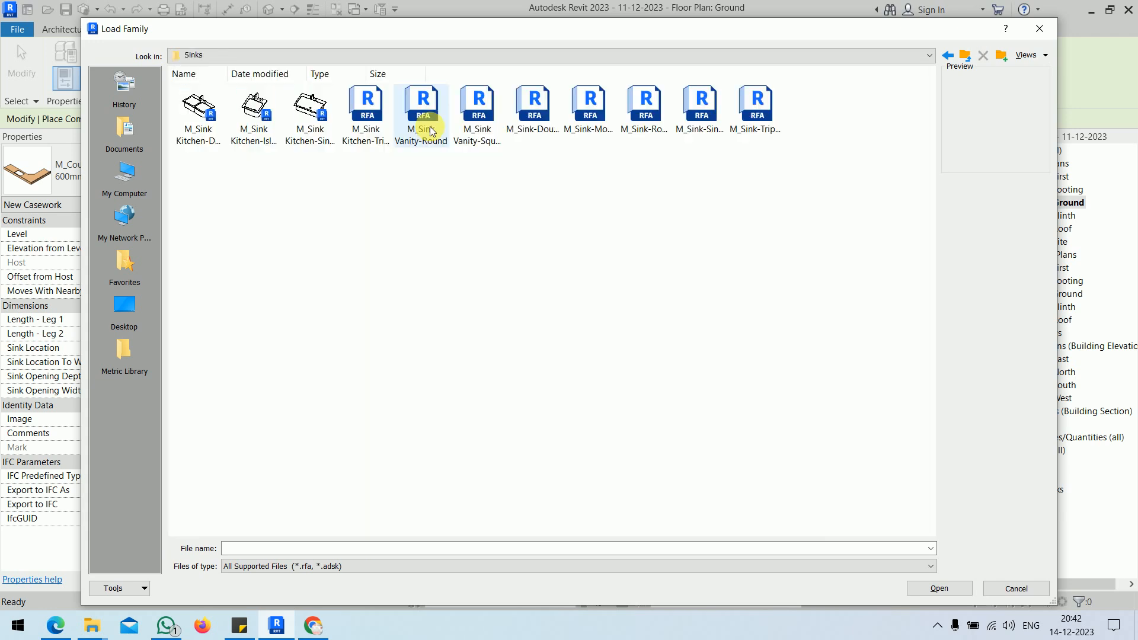
- Show the sink families as large previews and load M_Sink Kitchen-Single
{"action": "right_click", "coordinate": [367, 224]}
{"action": "mouse_move", "coordinate": [367, 225]}
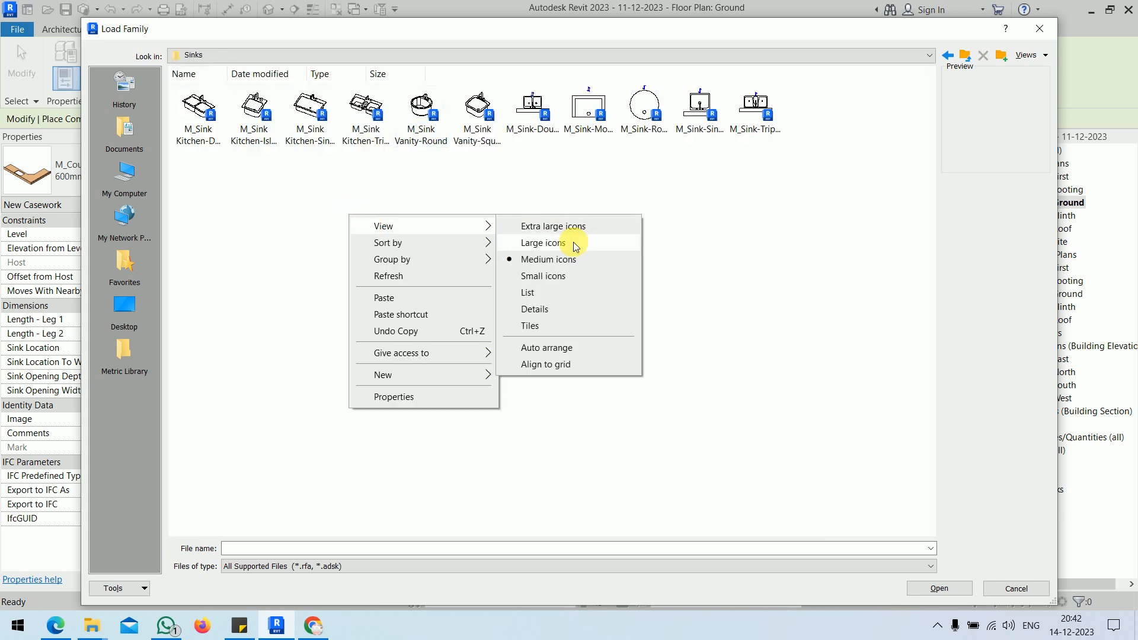
{"action": "left_click", "coordinate": [575, 241]}
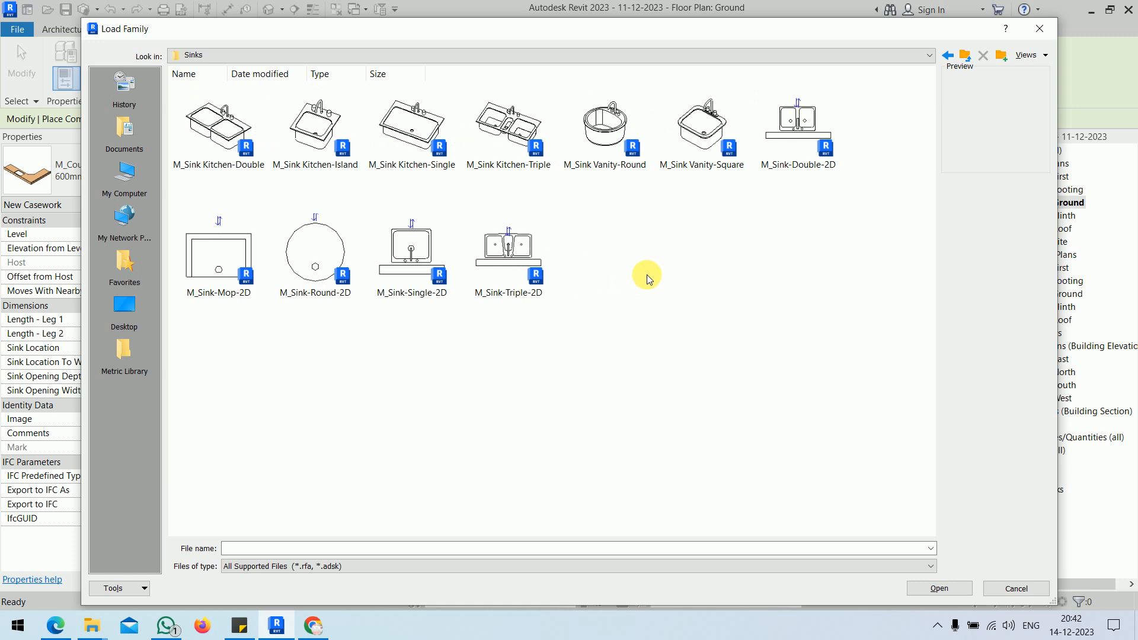
{"action": "left_click", "coordinate": [394, 150]}
{"action": "left_click", "coordinate": [939, 588]}
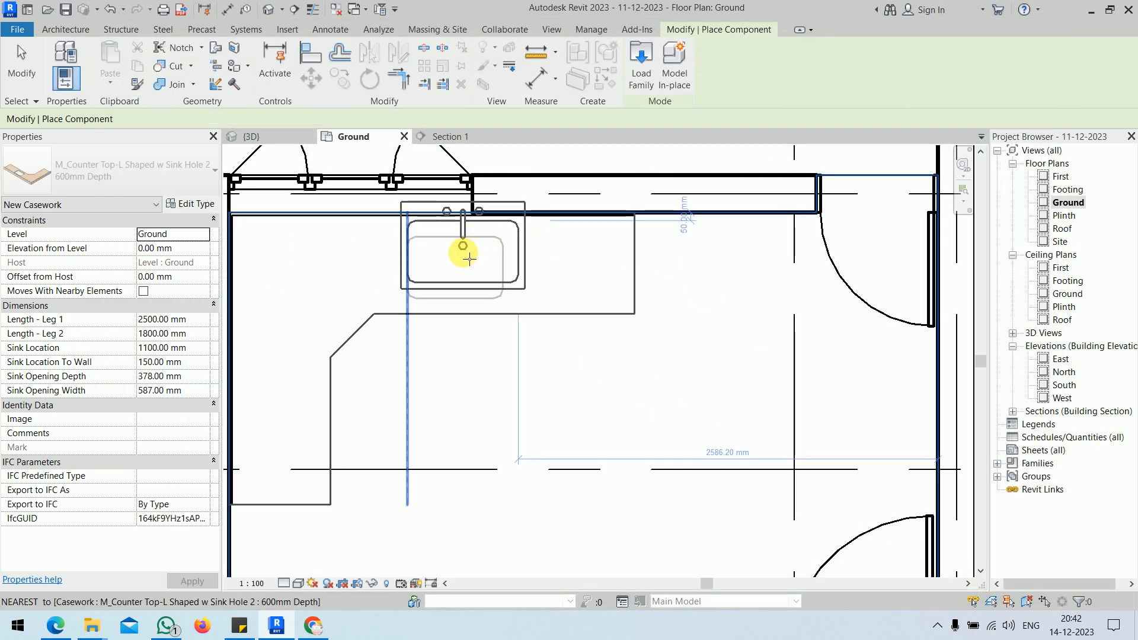
- Place the 760 x 535mm M_Sink Kitchen-Single over the sink opening of the counter top and end the placement
{"action": "scroll", "coordinate": [471, 258], "scroll_direction": "up", "scroll_amount": 4}
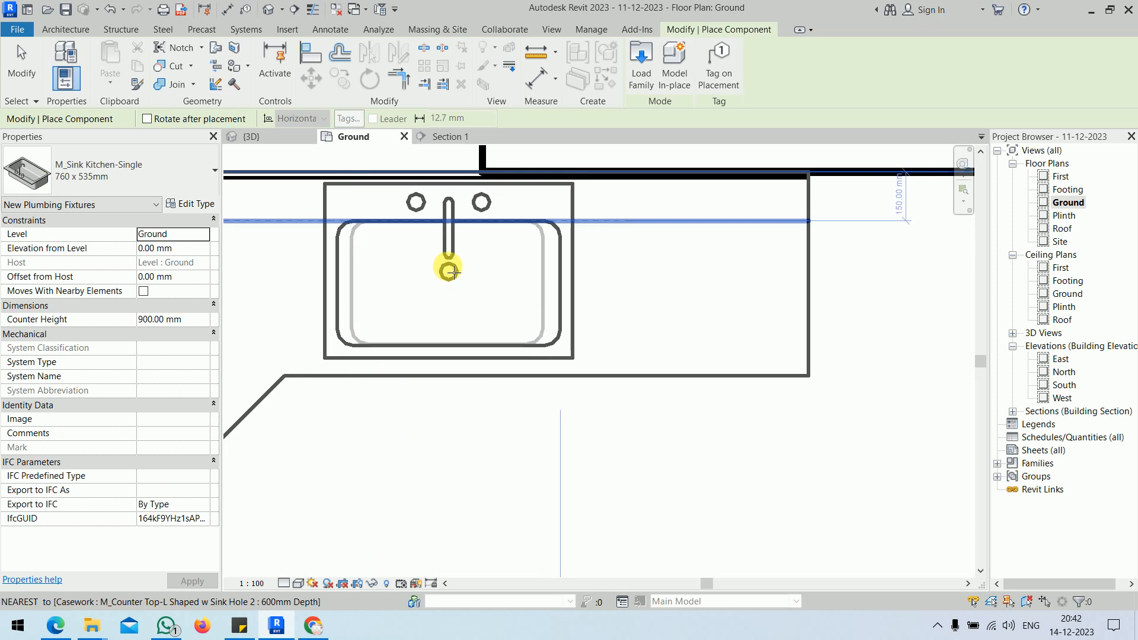
{"action": "left_click", "coordinate": [448, 271]}
{"action": "right_click", "coordinate": [642, 438]}
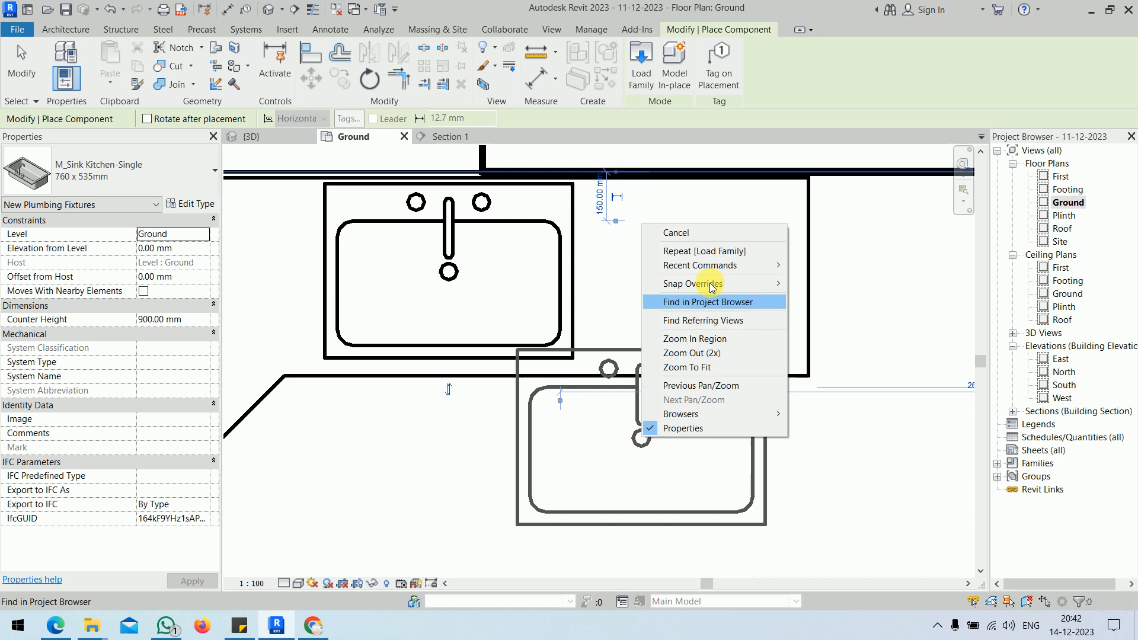
{"action": "left_click", "coordinate": [699, 233]}
{"action": "right_click", "coordinate": [704, 253]}
{"action": "left_click", "coordinate": [717, 262]}
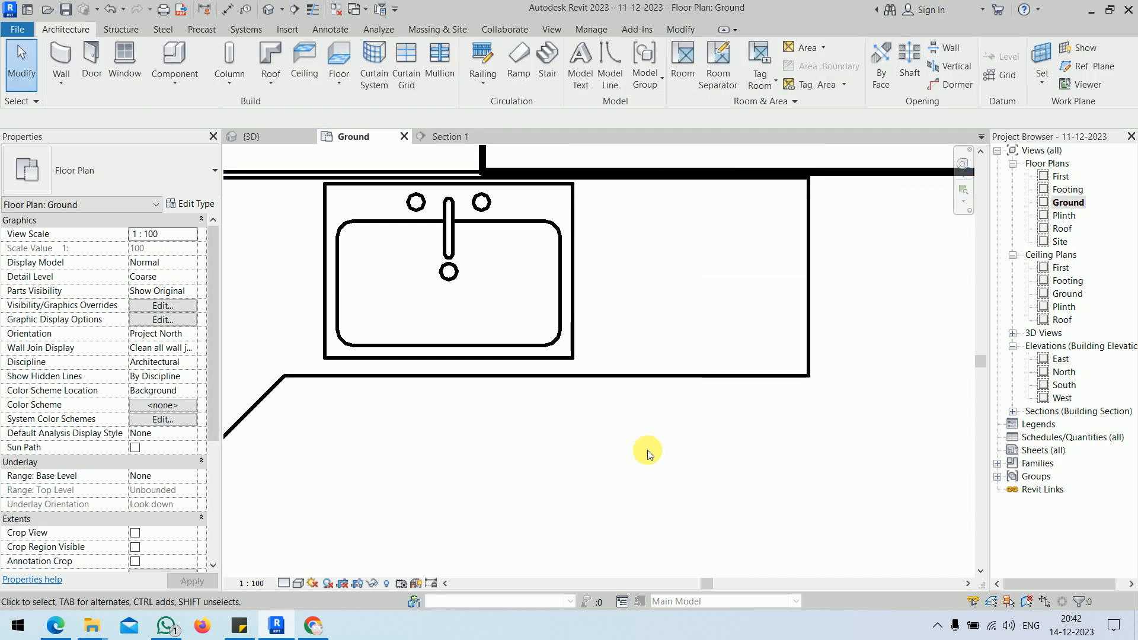
- Check which size types are available for the placed kitchen sink, keeping its current type
{"action": "left_click", "coordinate": [549, 333]}
{"action": "left_click", "coordinate": [158, 177]}
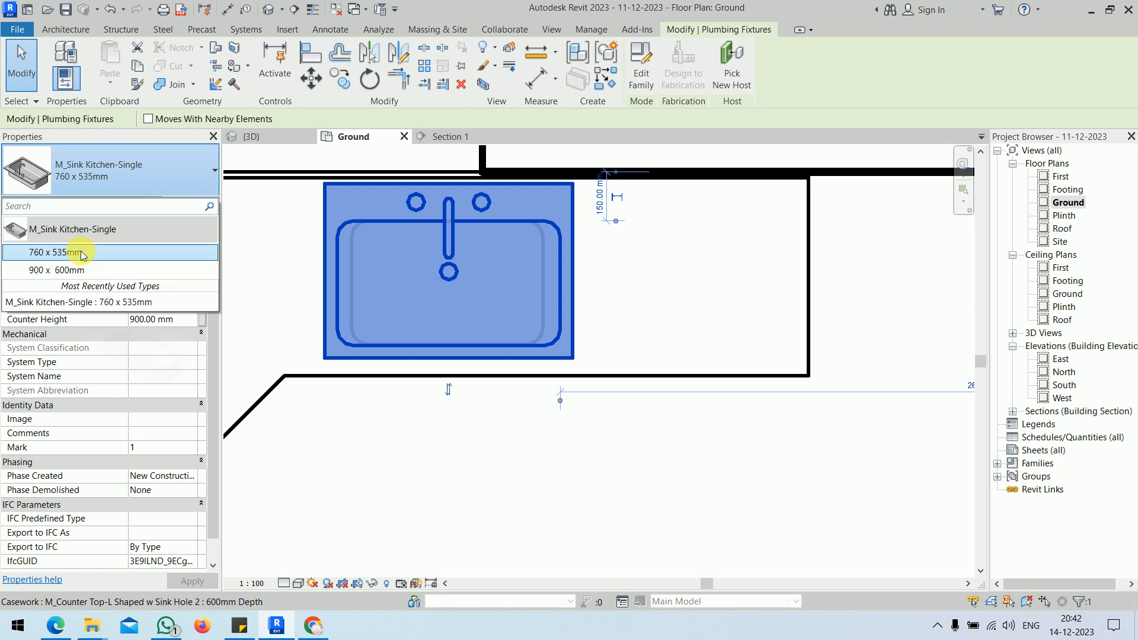
{"action": "left_click", "coordinate": [518, 523]}
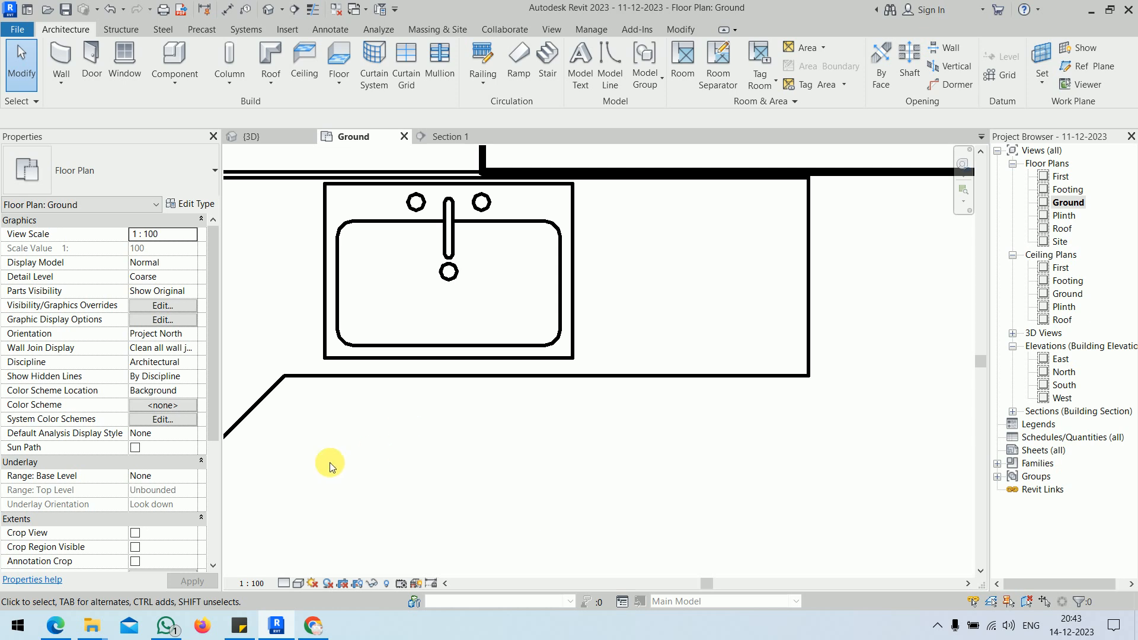
- Set the visual style of the Ground floor plan to Wireframe
{"action": "left_click", "coordinate": [298, 583]}
{"action": "left_click", "coordinate": [320, 509]}
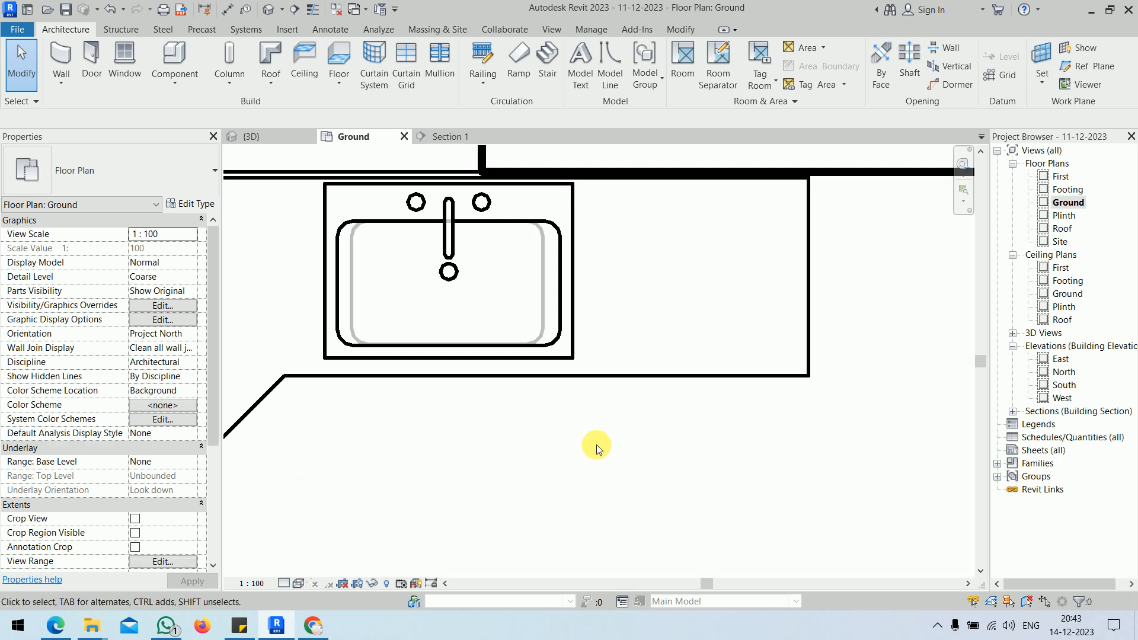
{"action": "middle_click_drag", "start_coordinate": [608, 473], "coordinate": [647, 501]}
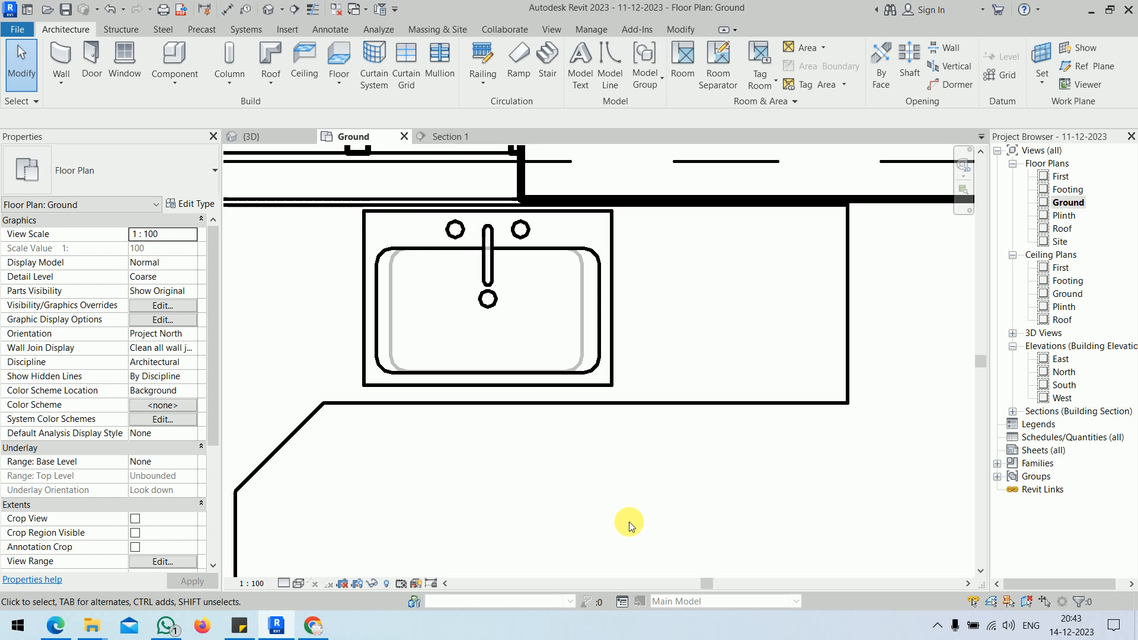
- Stretch the counter top's sink opening on both sides to about 713 mm wide, with the sink location at about 1042 mm
{"action": "left_click", "coordinate": [619, 404]}
{"action": "scroll", "coordinate": [646, 509], "scroll_direction": "down", "scroll_amount": 2}
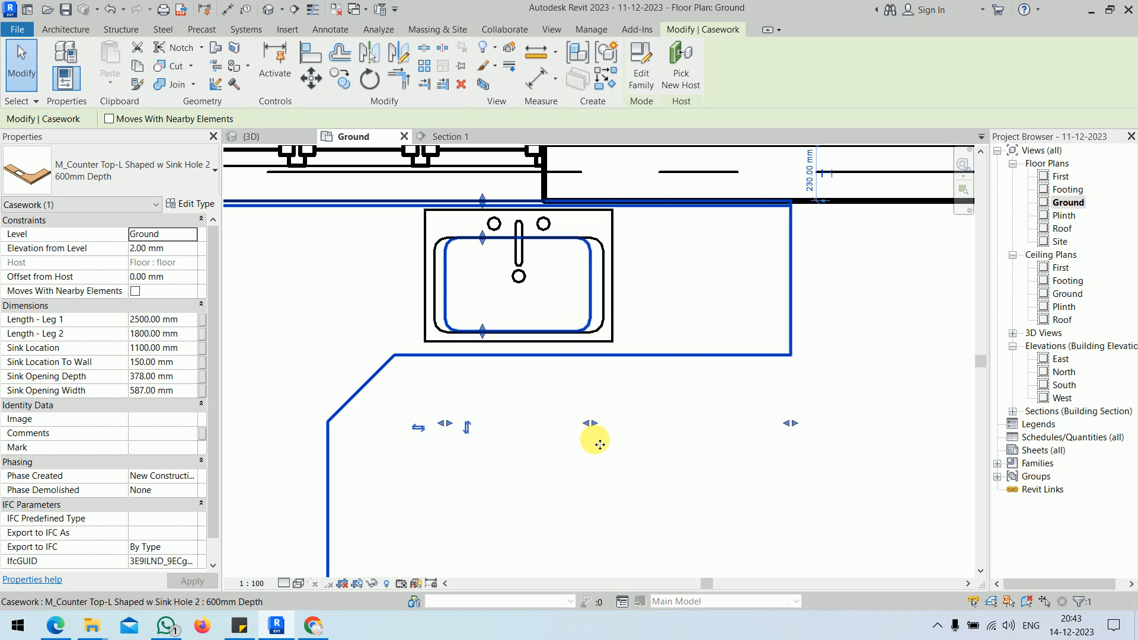
{"action": "left_click_drag", "start_coordinate": [594, 436], "coordinate": [606, 432]}
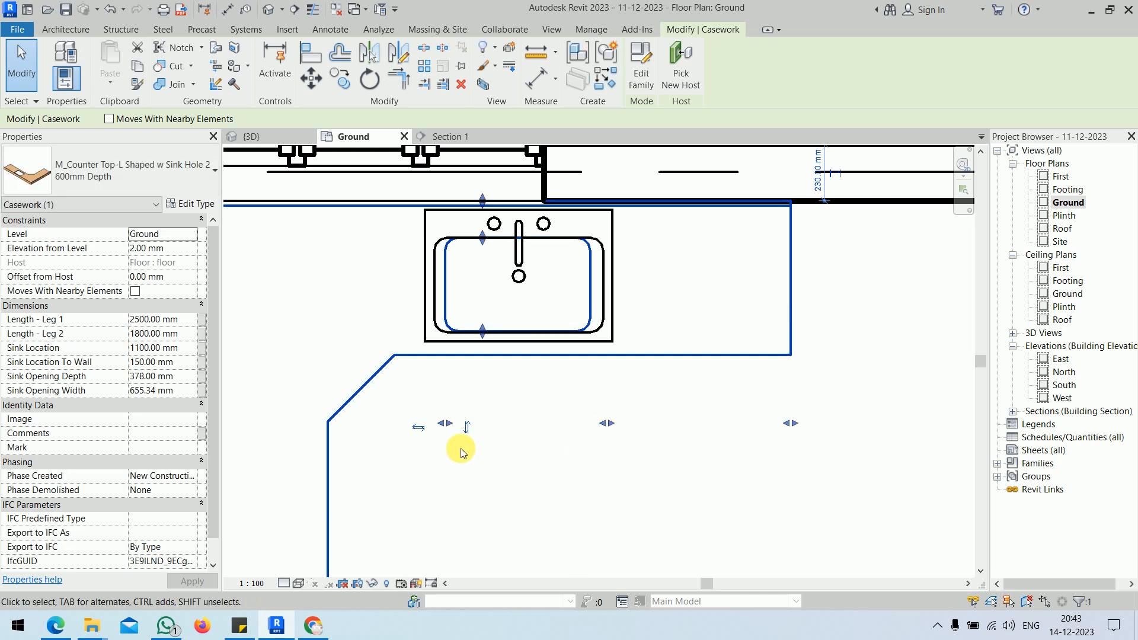
{"action": "left_click_drag", "start_coordinate": [444, 427], "coordinate": [426, 421]}
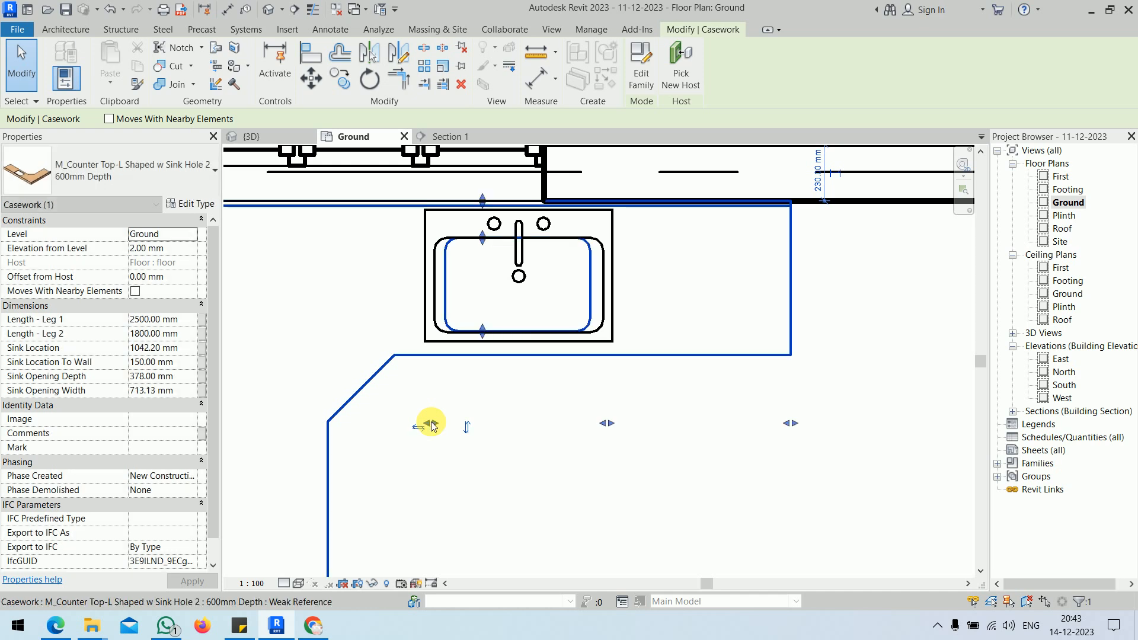
{"action": "left_click", "coordinate": [514, 478]}
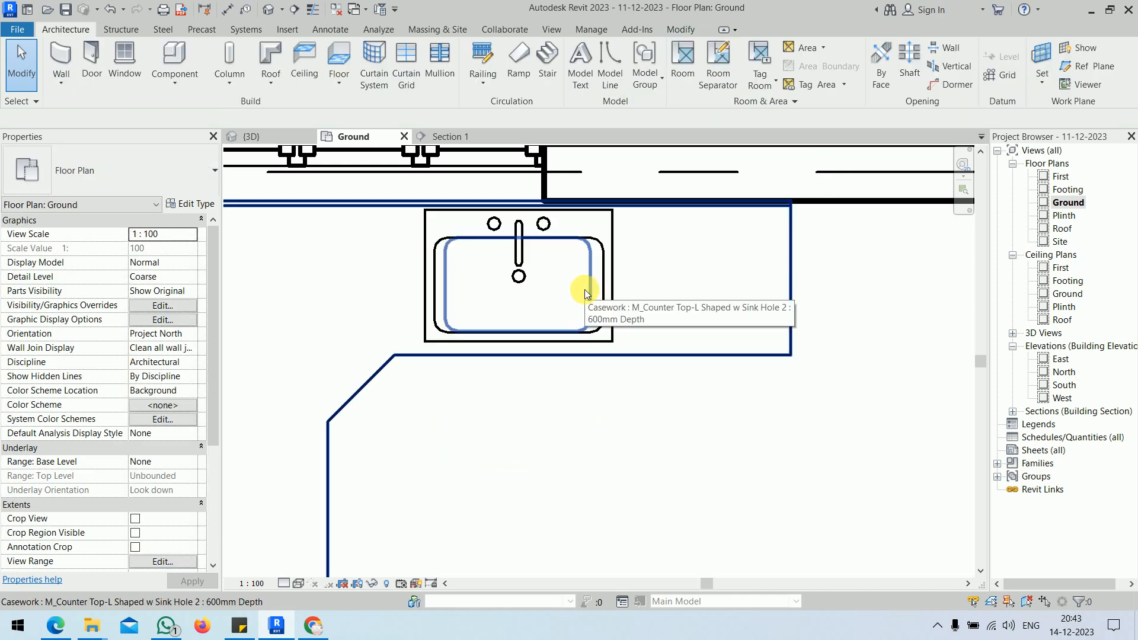
- Examine the fit of the sink in the counter top and the free counter end in the 3D view
{"action": "left_click", "coordinate": [263, 136]}
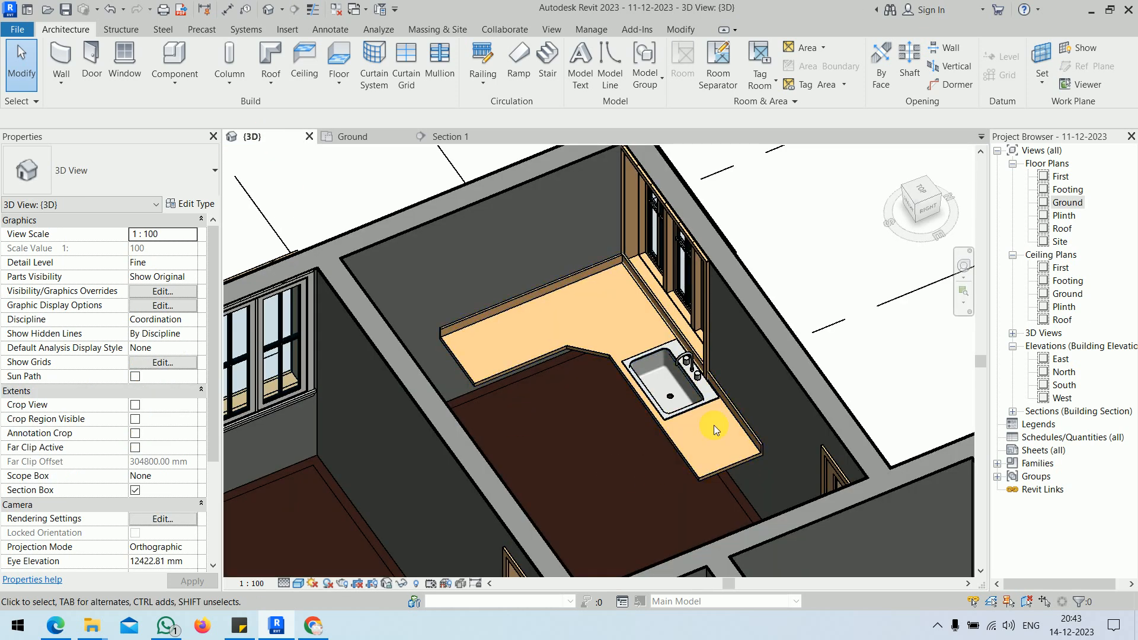
{"action": "scroll", "coordinate": [708, 416], "scroll_direction": "up", "scroll_amount": 4}
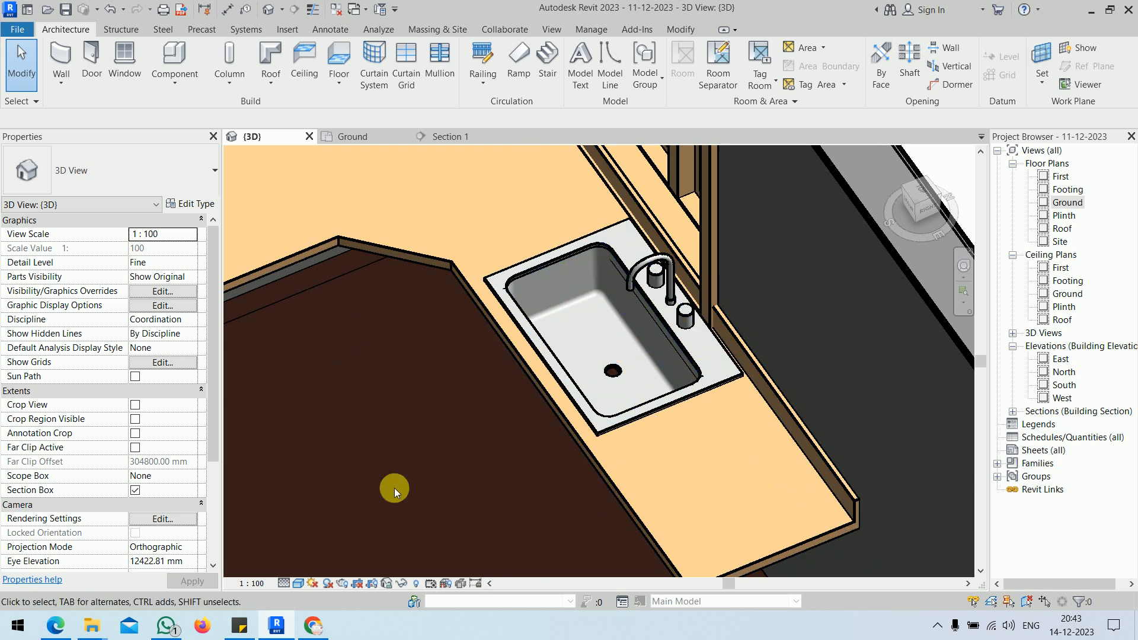
{"action": "scroll", "coordinate": [394, 488], "scroll_direction": "down", "scroll_amount": 3}
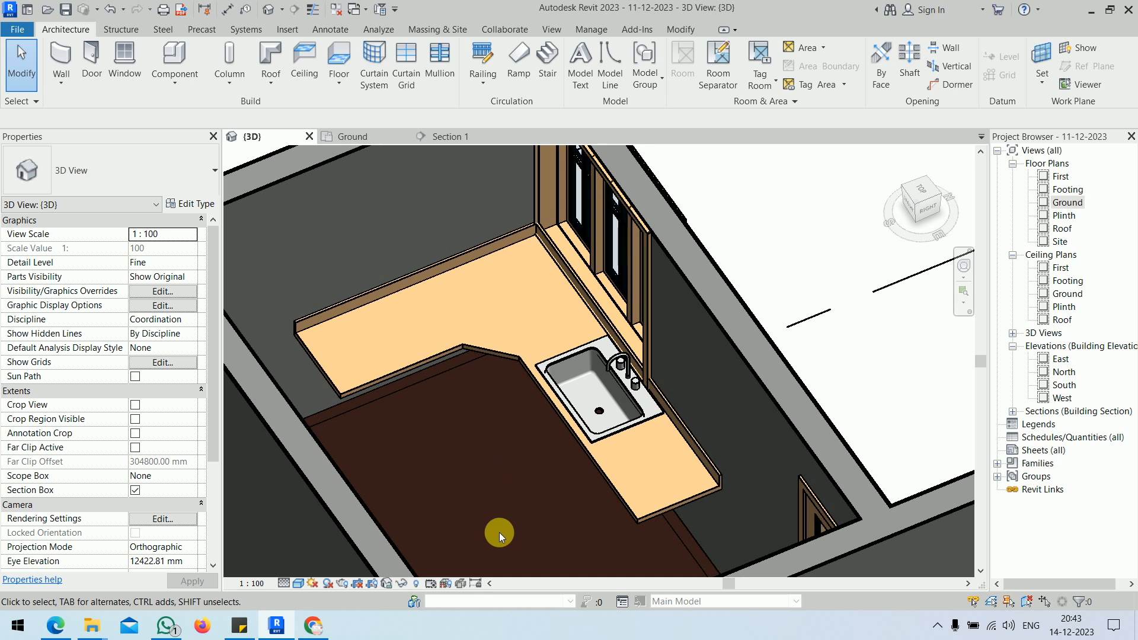
{"action": "left_click", "coordinate": [378, 137]}
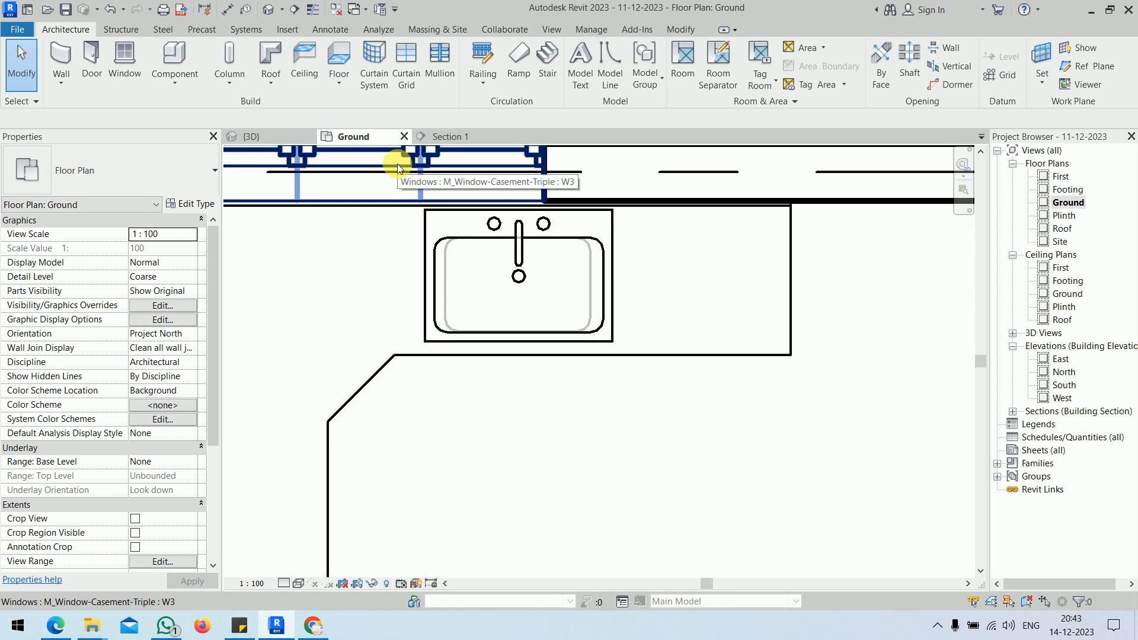
{"action": "left_click", "coordinate": [281, 137]}
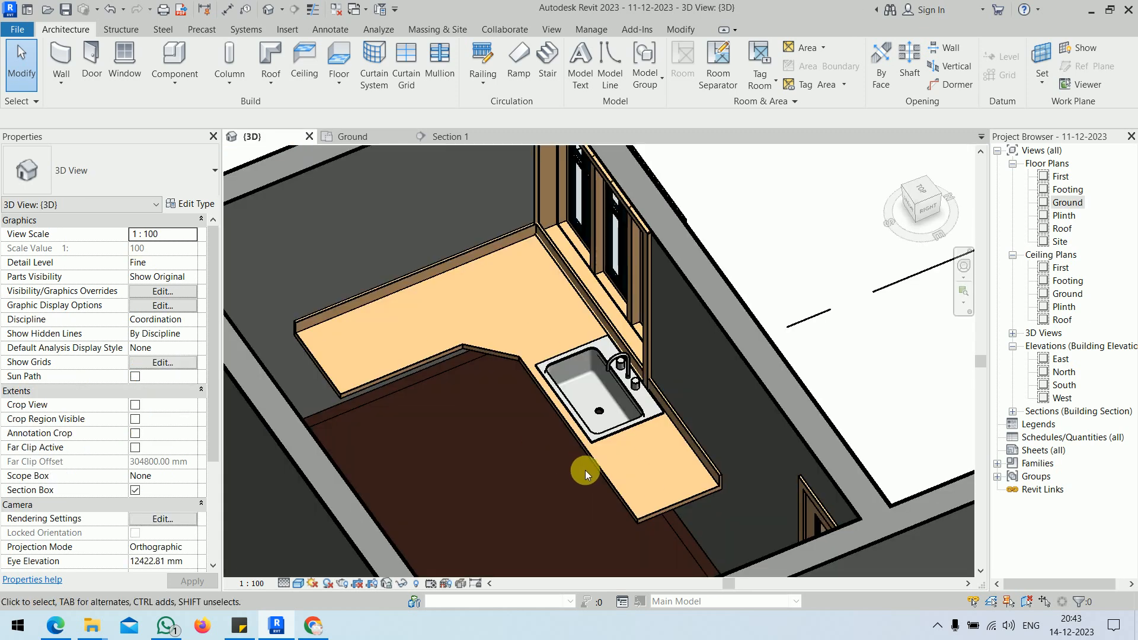
{"action": "scroll", "coordinate": [631, 511], "scroll_direction": "up", "scroll_amount": 5}
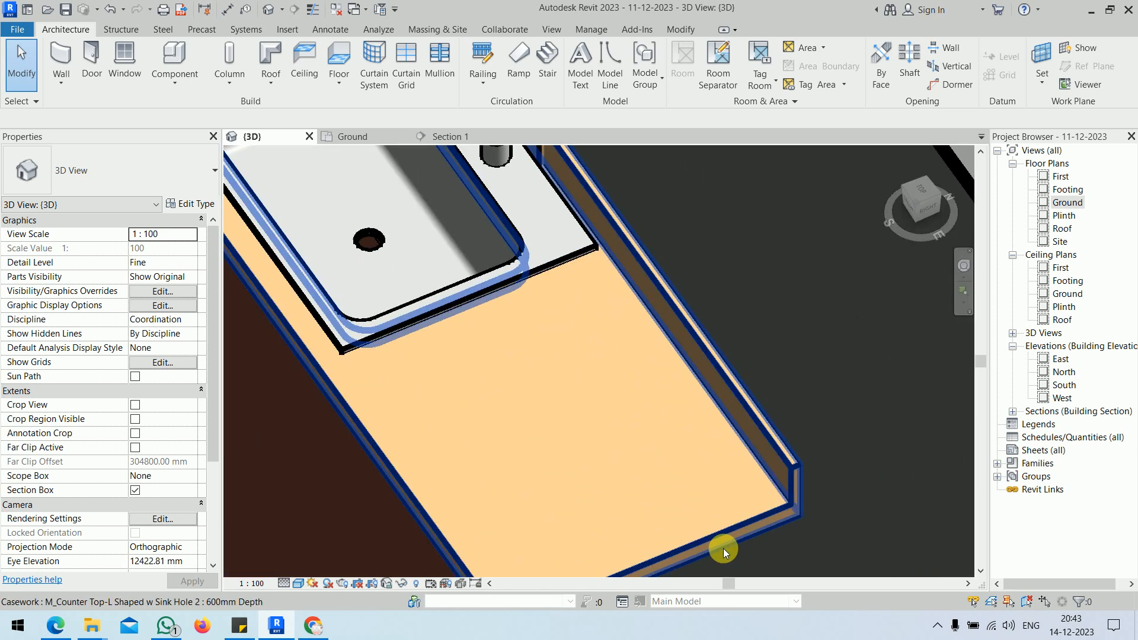
{"action": "scroll", "coordinate": [734, 486], "scroll_direction": "down", "scroll_amount": 5}
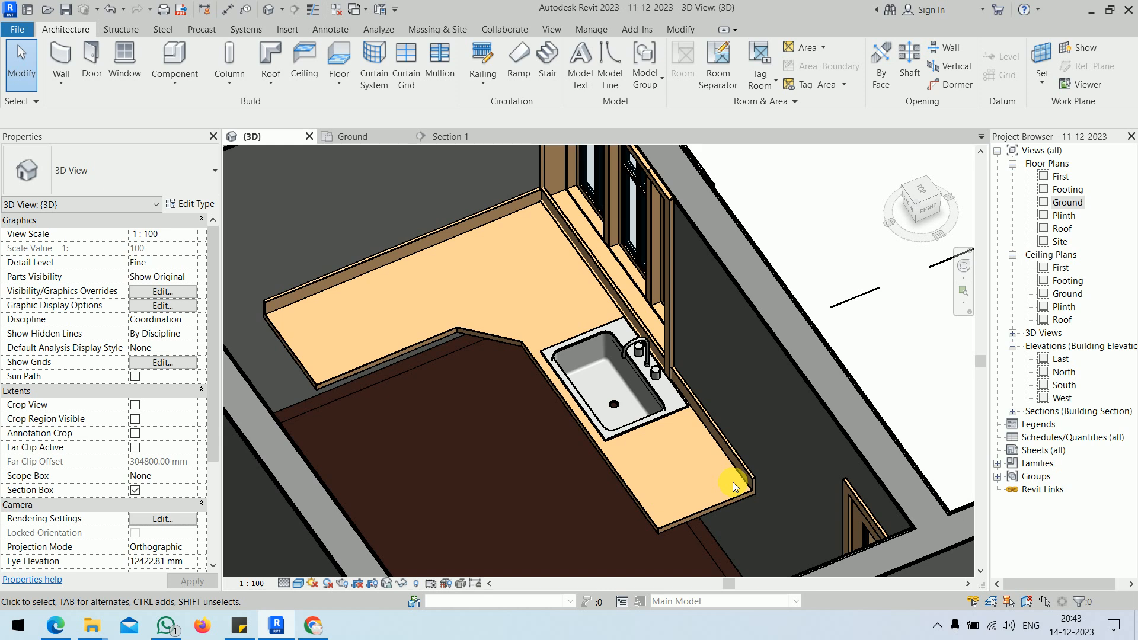
{"action": "scroll", "coordinate": [732, 482], "scroll_direction": "down", "scroll_amount": 5}
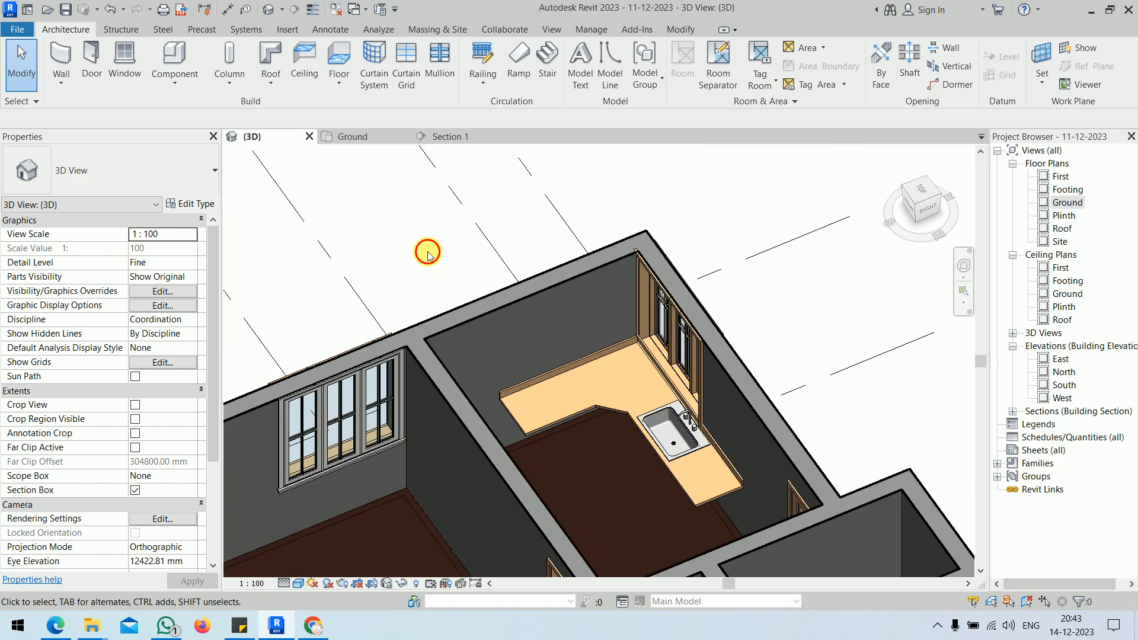
- Draw a building section line across the kitchen in the Ground plan, just inside its lower wall and looking toward the window wall
{"action": "left_click", "coordinate": [362, 136]}
{"action": "scroll", "coordinate": [538, 373], "scroll_direction": "down", "scroll_amount": 2}
{"action": "middle_click_drag", "start_coordinate": [538, 373], "coordinate": [499, 288]}
{"action": "left_click", "coordinate": [294, 9]}
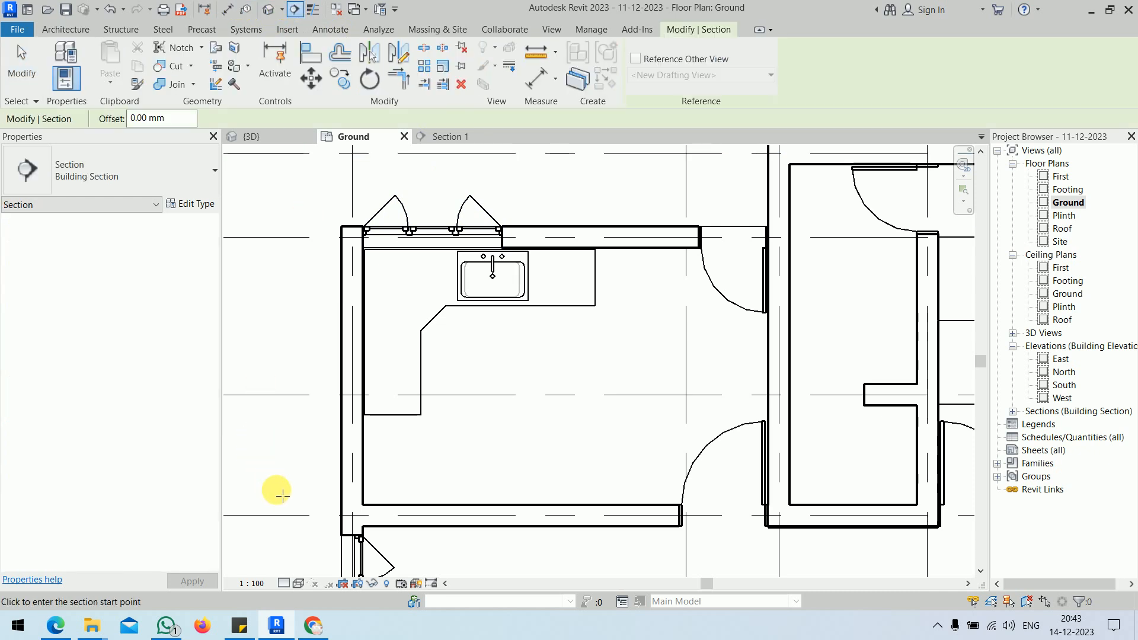
{"action": "left_click", "coordinate": [276, 490]}
{"action": "left_click", "coordinate": [826, 490]}
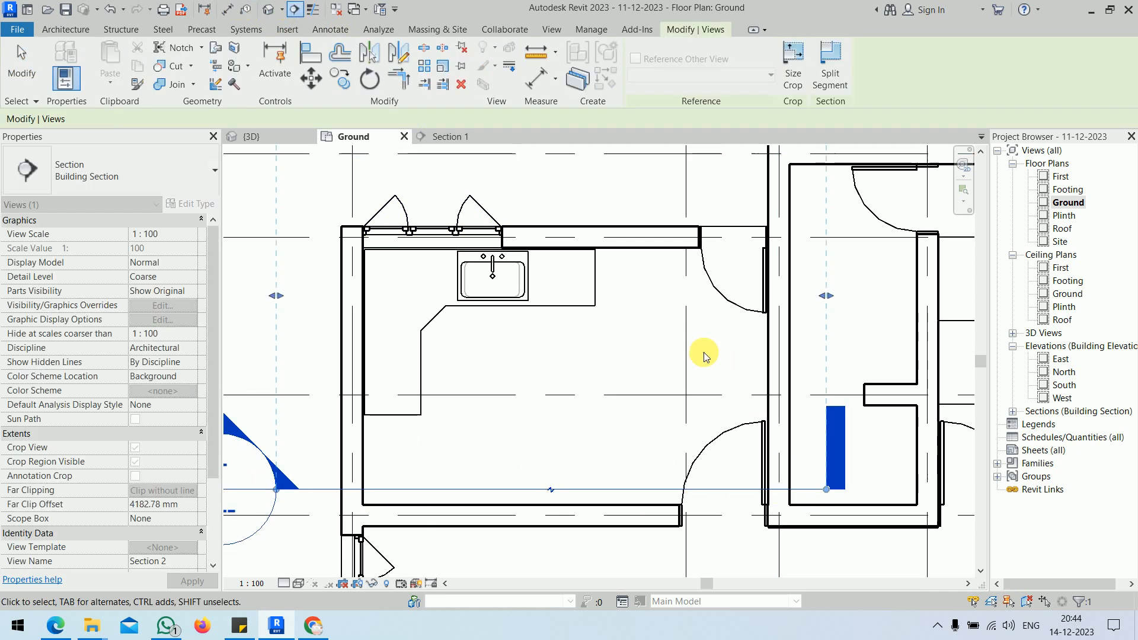
- Tighten the new section's extents around the kitchen on both sides and at the far end, with a far clip offset of about 3439 mm
{"action": "left_click_drag", "start_coordinate": [826, 295], "coordinate": [767, 307]}
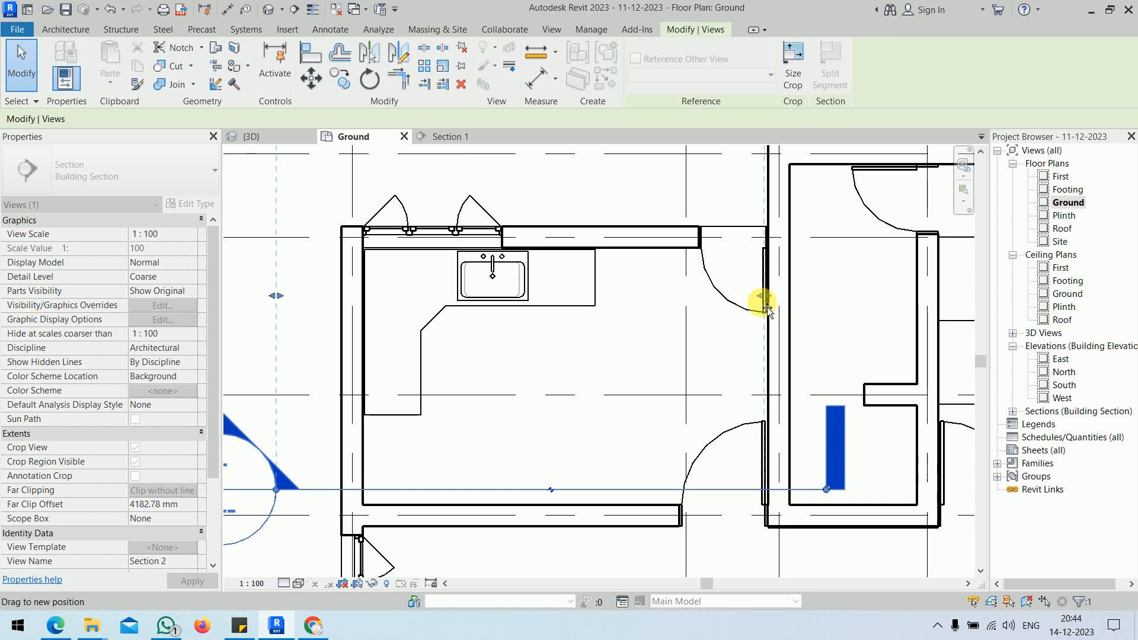
{"action": "scroll", "coordinate": [645, 216], "scroll_direction": "down", "scroll_amount": 2}
{"action": "middle_click_drag", "start_coordinate": [656, 283], "coordinate": [657, 403]}
{"action": "left_click_drag", "start_coordinate": [554, 251], "coordinate": [555, 308]}
{"action": "left_click_drag", "start_coordinate": [366, 413], "coordinate": [397, 418]}
{"action": "left_click", "coordinate": [385, 481]}
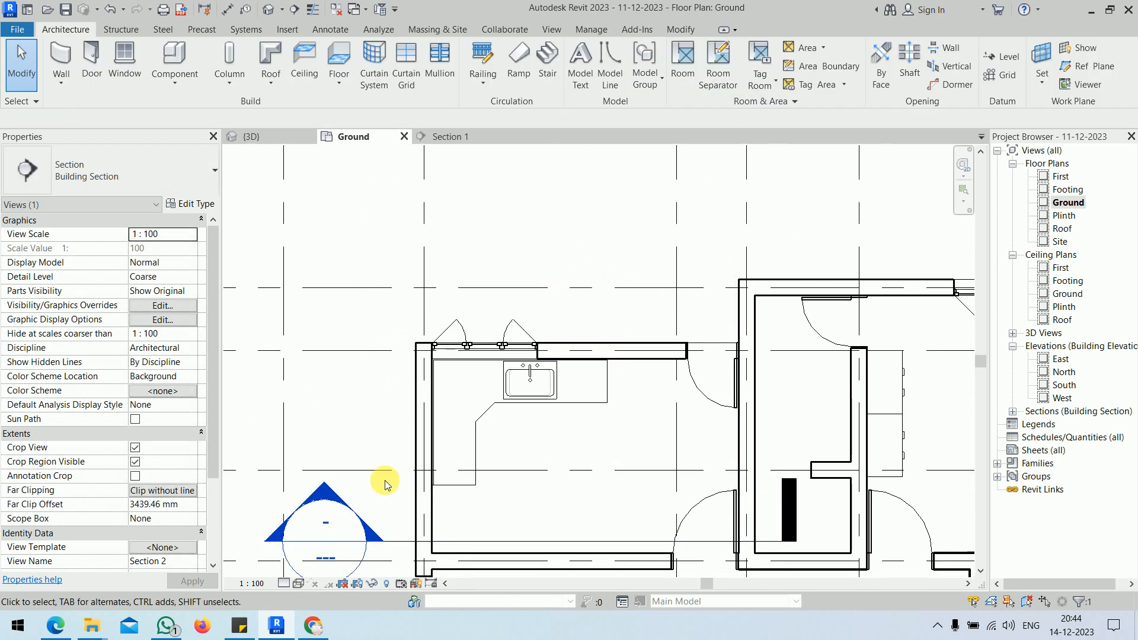
- Open the kitchen section's view and set its detail level to Fine and its visual style to Realistic
{"action": "left_click", "coordinate": [468, 539]}
{"action": "right_click", "coordinate": [467, 539]}
{"action": "left_click", "coordinate": [559, 260]}
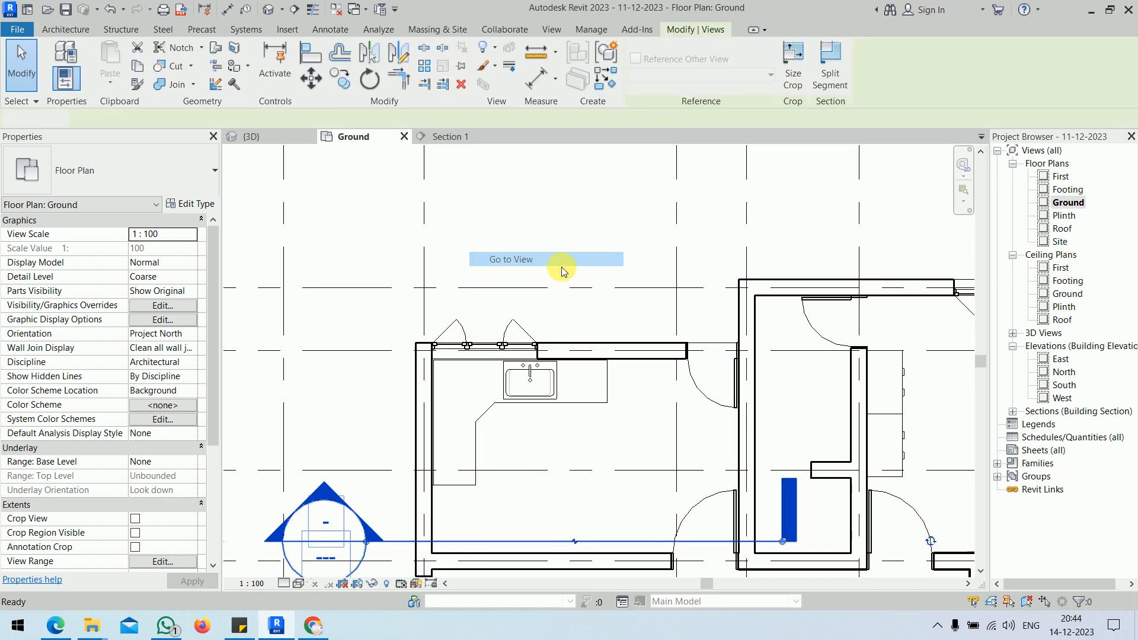
{"action": "left_click", "coordinate": [285, 584]}
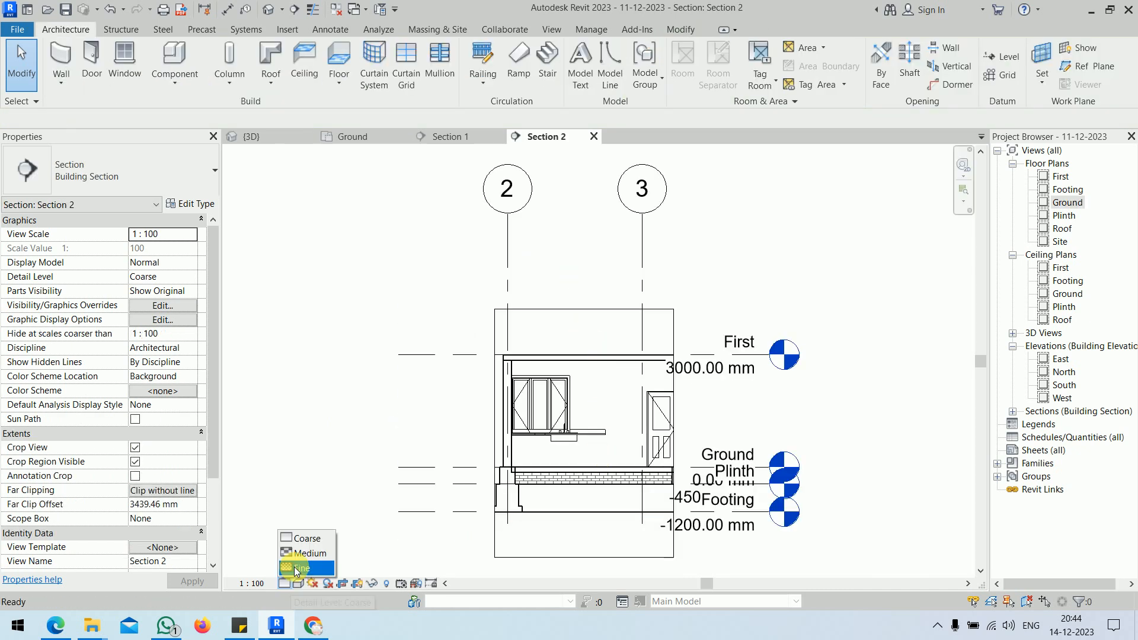
{"action": "left_click", "coordinate": [302, 568]}
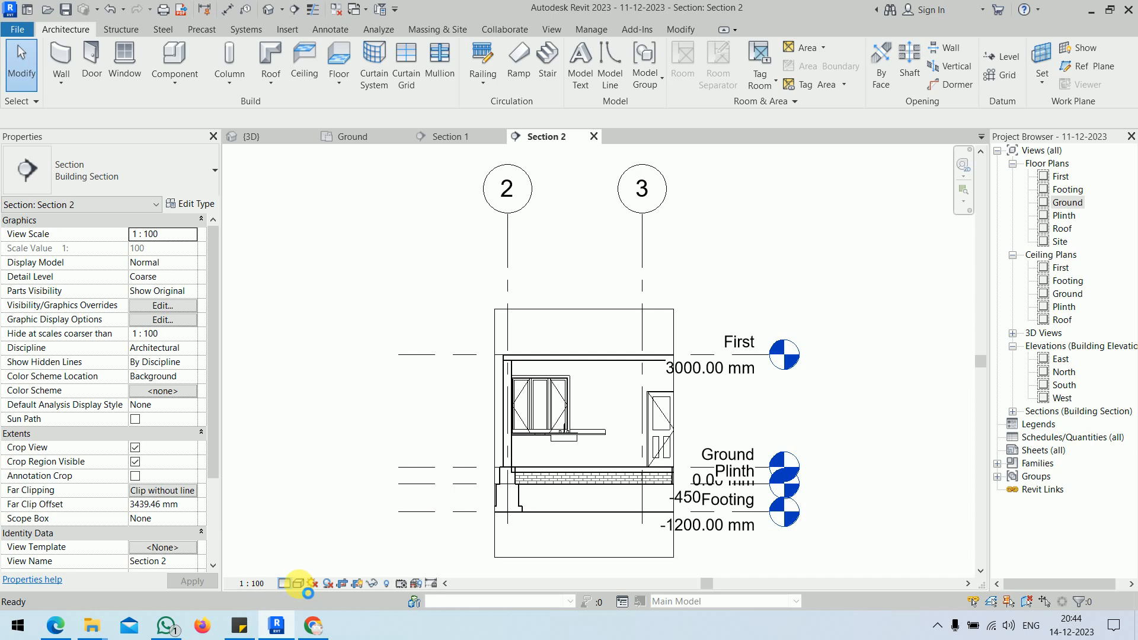
{"action": "left_click", "coordinate": [298, 584]}
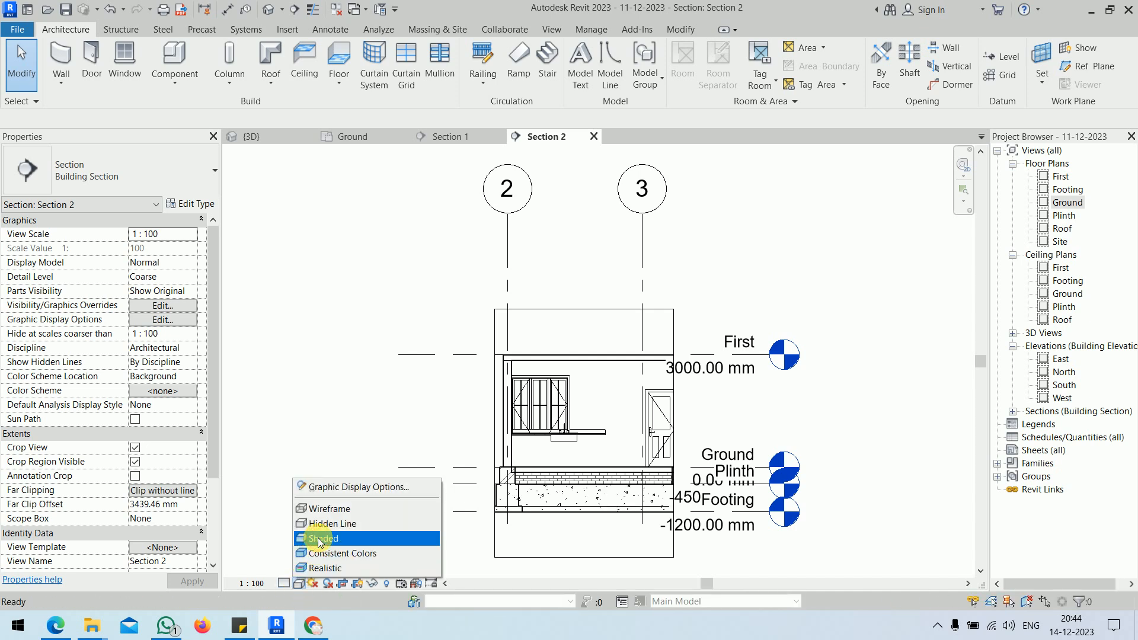
{"action": "left_click", "coordinate": [320, 568]}
{"action": "scroll", "coordinate": [552, 462], "scroll_direction": "up", "scroll_amount": 3}
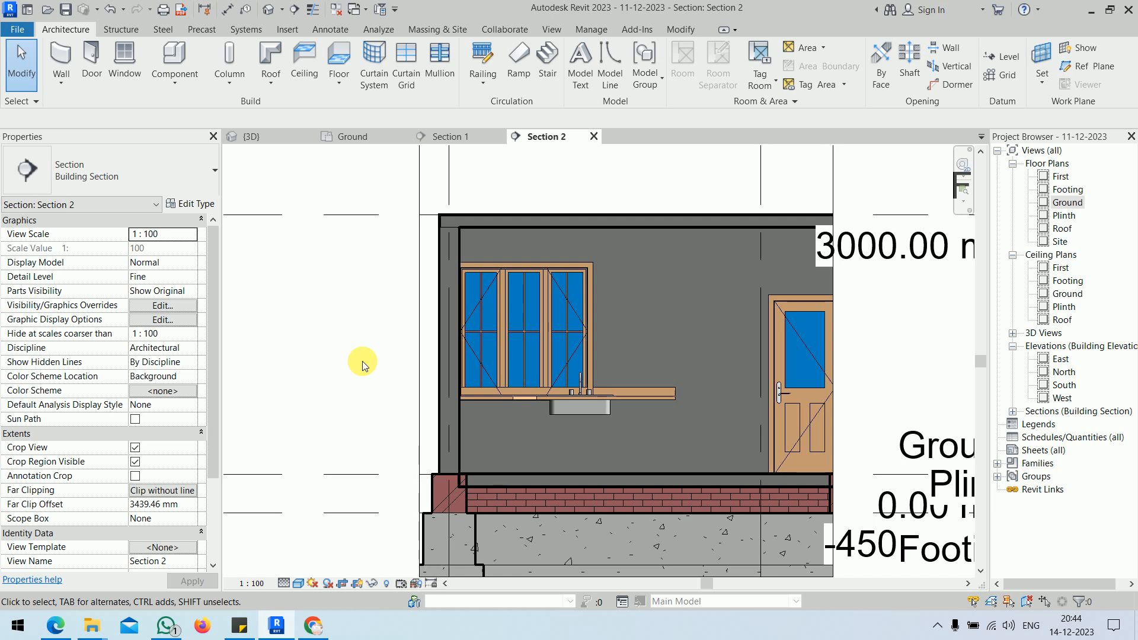
- In the Ground plan, extend the counter top leg along the window wall toward the door to a length of 3485 mm
{"action": "left_click", "coordinate": [283, 136]}
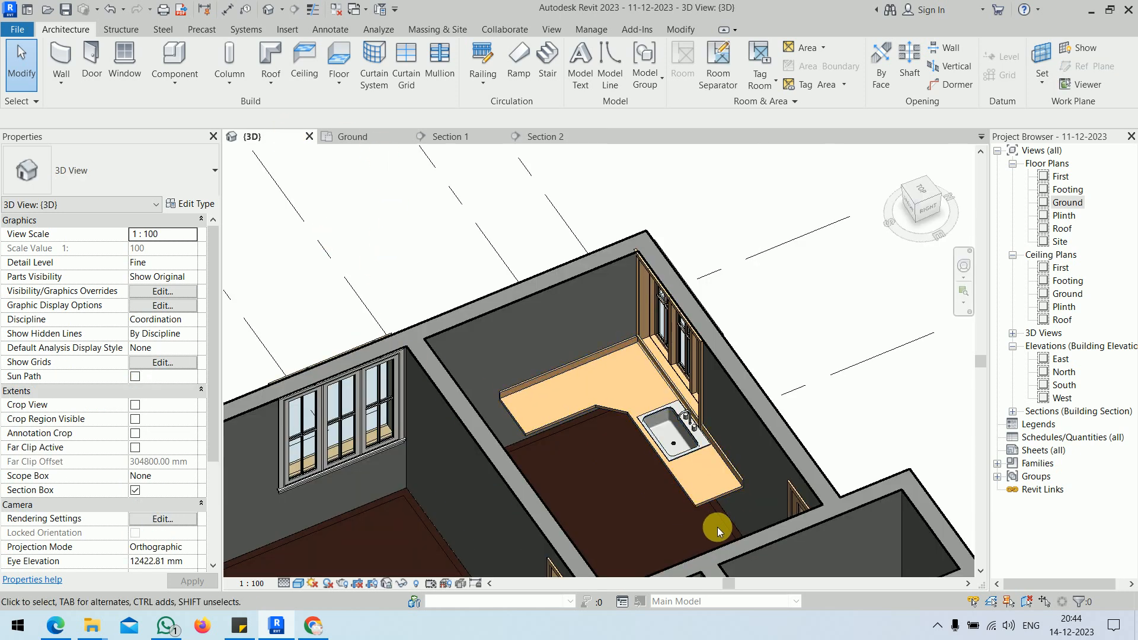
{"action": "middle_click_drag", "start_coordinate": [717, 527], "coordinate": [571, 464]}
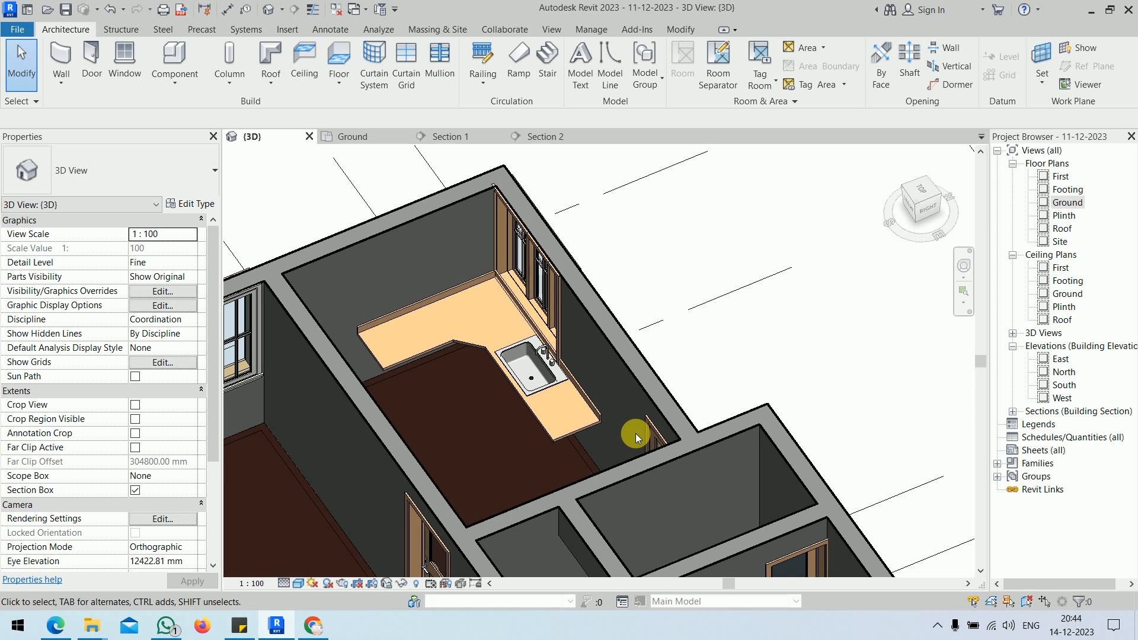
{"action": "left_click", "coordinate": [374, 137]}
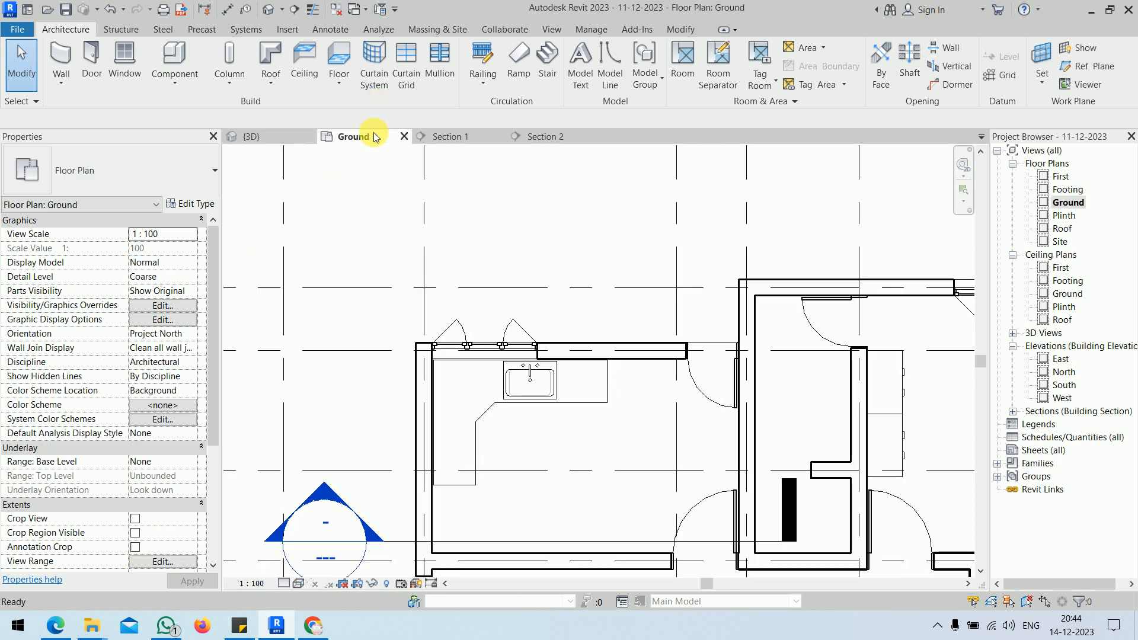
{"action": "scroll", "coordinate": [511, 344], "scroll_direction": "down", "scroll_amount": 2}
{"action": "middle_click_drag", "start_coordinate": [572, 380], "coordinate": [536, 292]}
{"action": "scroll", "coordinate": [539, 297], "scroll_direction": "up", "scroll_amount": 3}
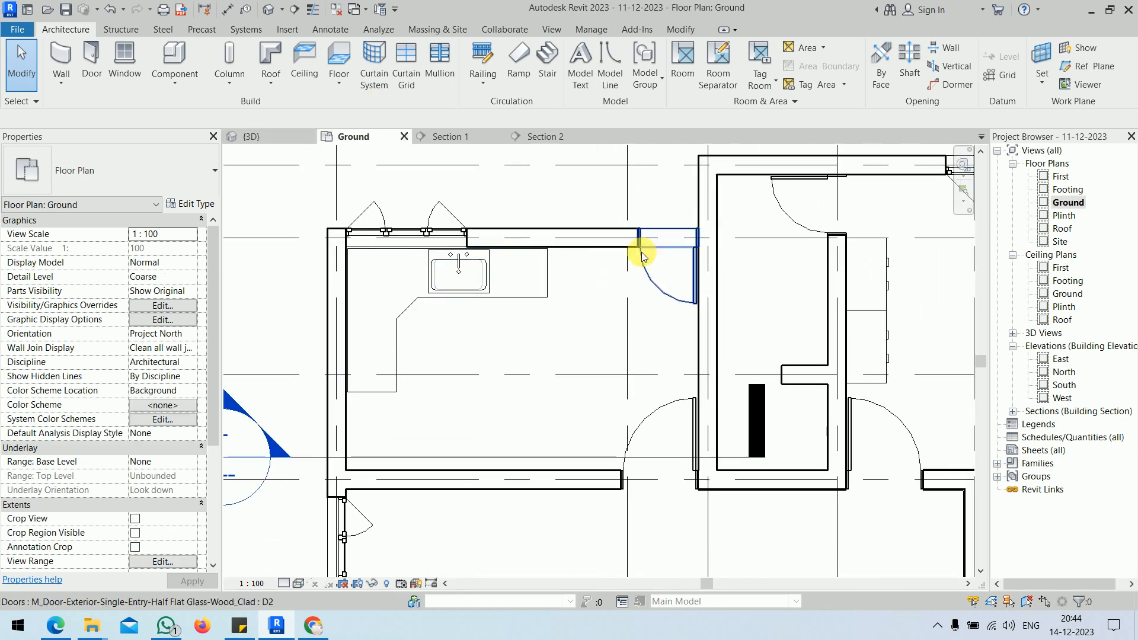
{"action": "left_click", "coordinate": [528, 322]}
{"action": "left_click_drag", "start_coordinate": [559, 318], "coordinate": [632, 319]}
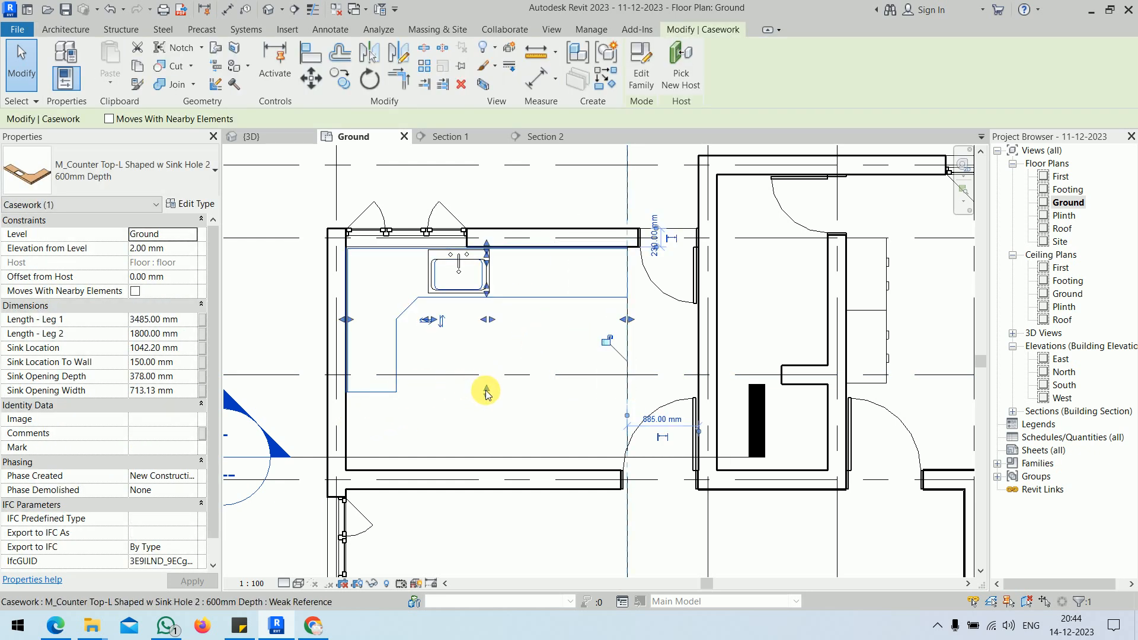
- Extend the counter top's other leg to the lower kitchen wall, 2770 mm long, and show the result in the 3D view
{"action": "left_click_drag", "start_coordinate": [482, 386], "coordinate": [493, 474]}
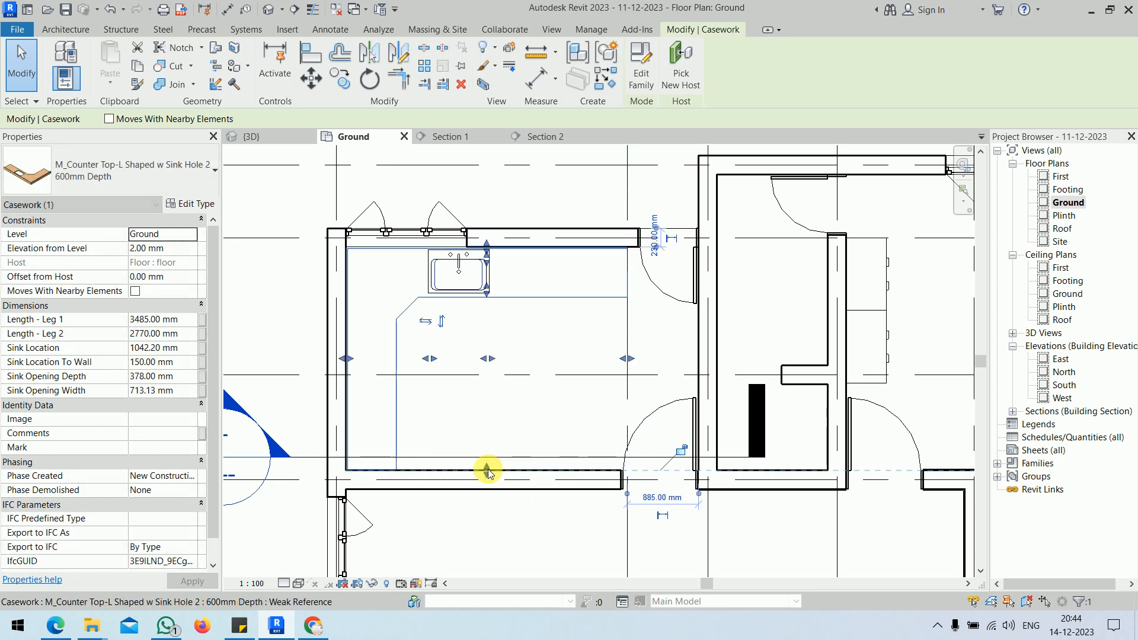
{"action": "left_click", "coordinate": [508, 408]}
{"action": "left_click", "coordinate": [275, 137]}
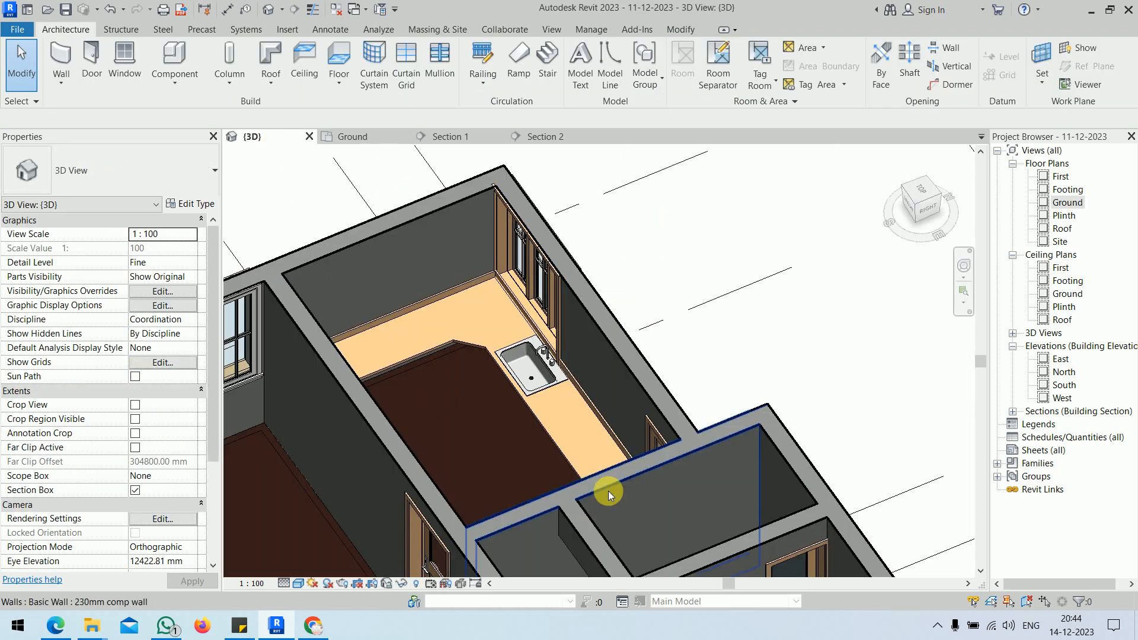
- Examine the counter top in the 3D view and check its instance and type properties, including the height, leaving them unmodified
{"action": "middle_click_drag", "start_coordinate": [712, 407], "coordinate": [736, 303], "text": "shift"}
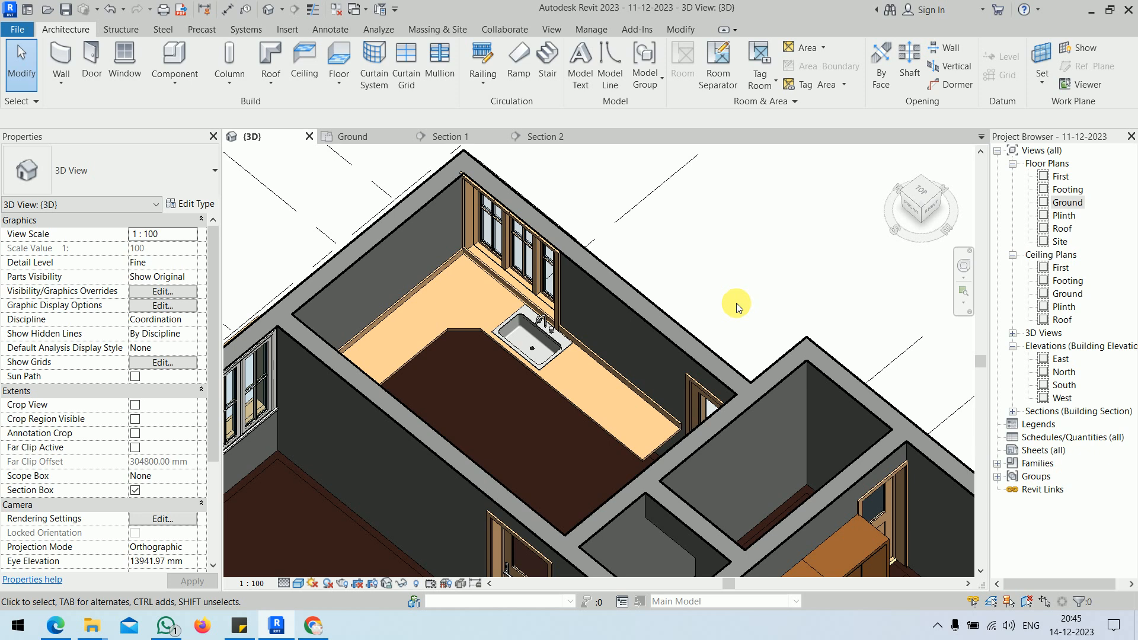
{"action": "middle_click_drag", "start_coordinate": [663, 276], "coordinate": [731, 326], "text": "shift"}
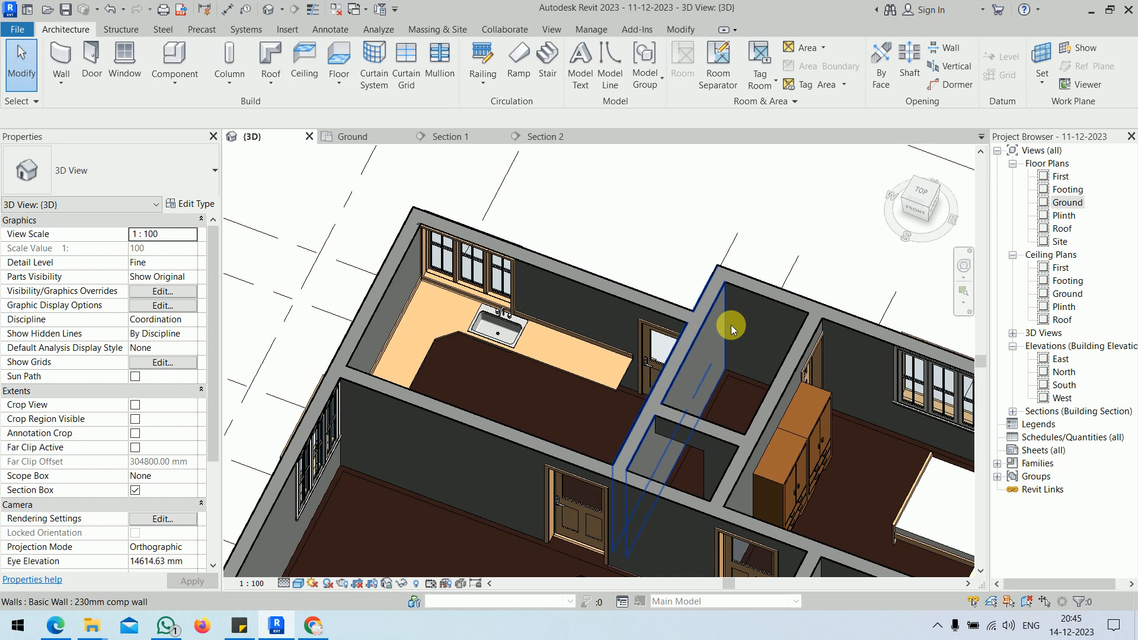
{"action": "left_click", "coordinate": [604, 387]}
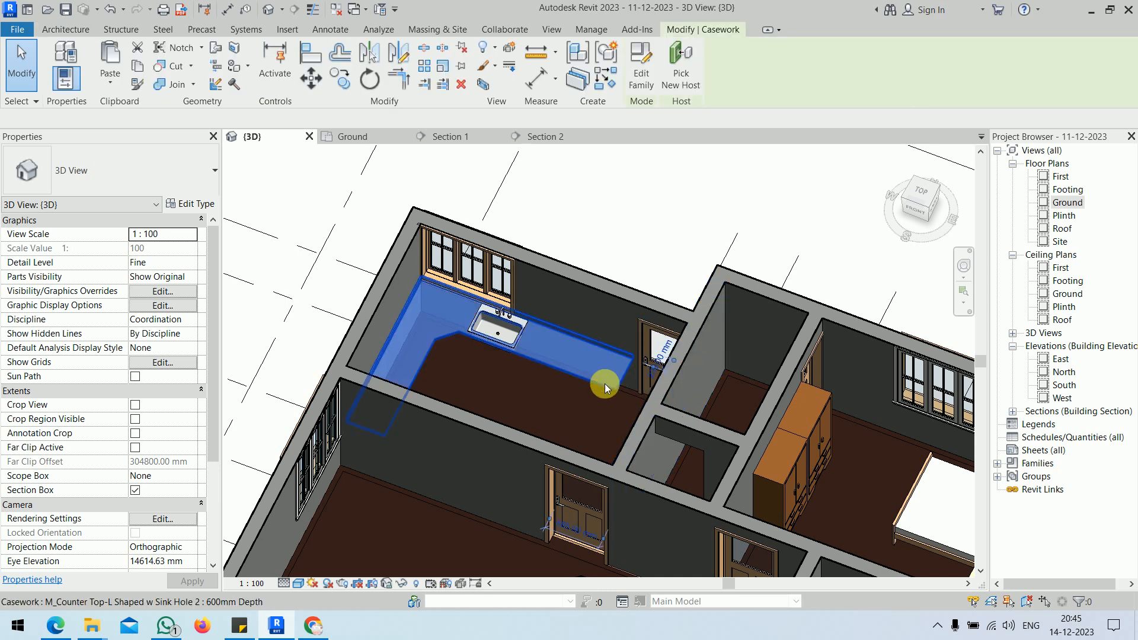
{"action": "left_click", "coordinate": [165, 249]}
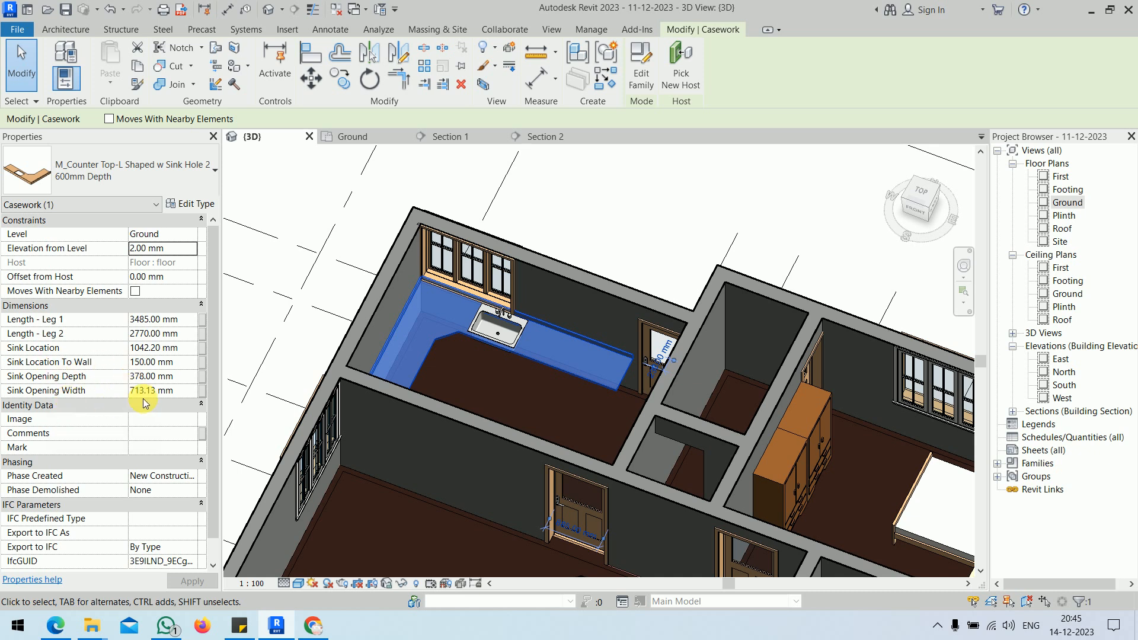
{"action": "left_click", "coordinate": [196, 204]}
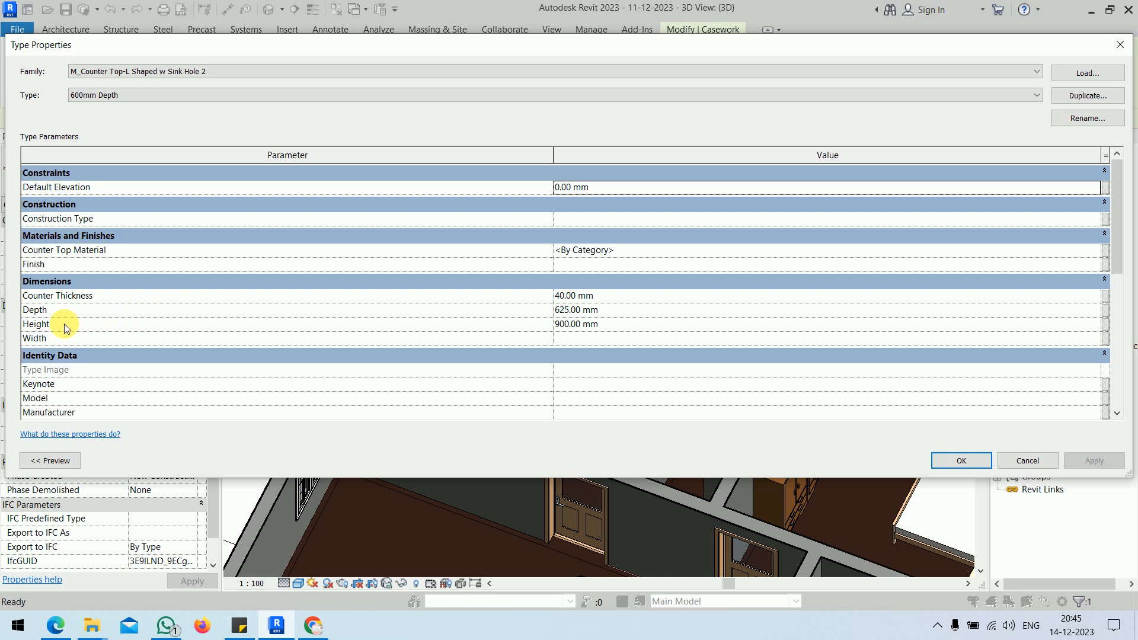
{"action": "left_click", "coordinate": [622, 324]}
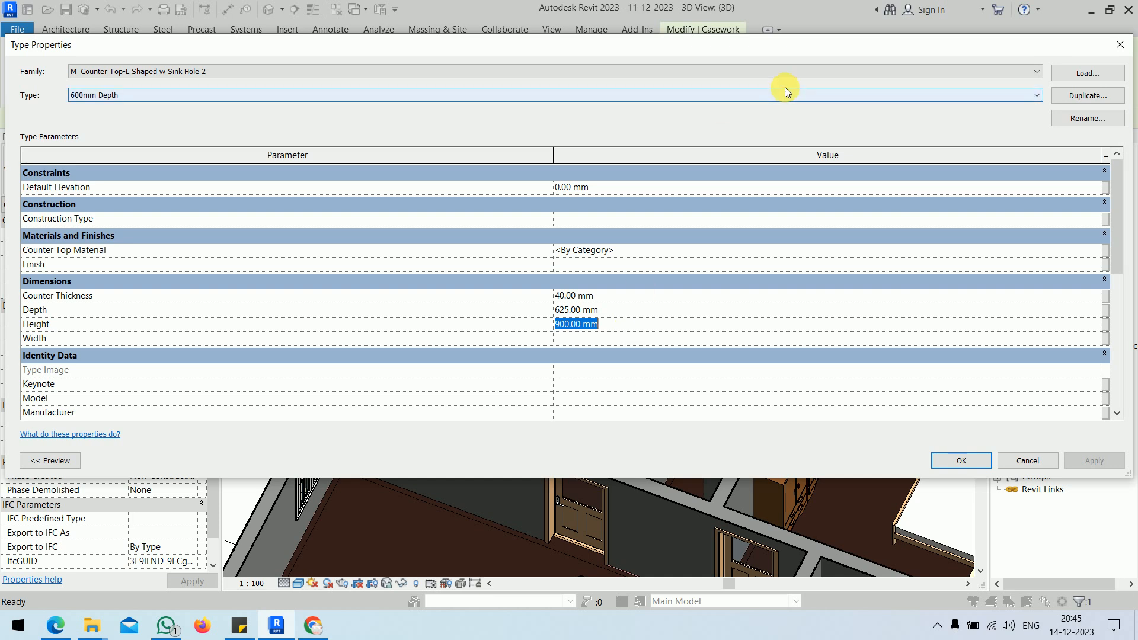
{"action": "left_click", "coordinate": [1027, 460]}
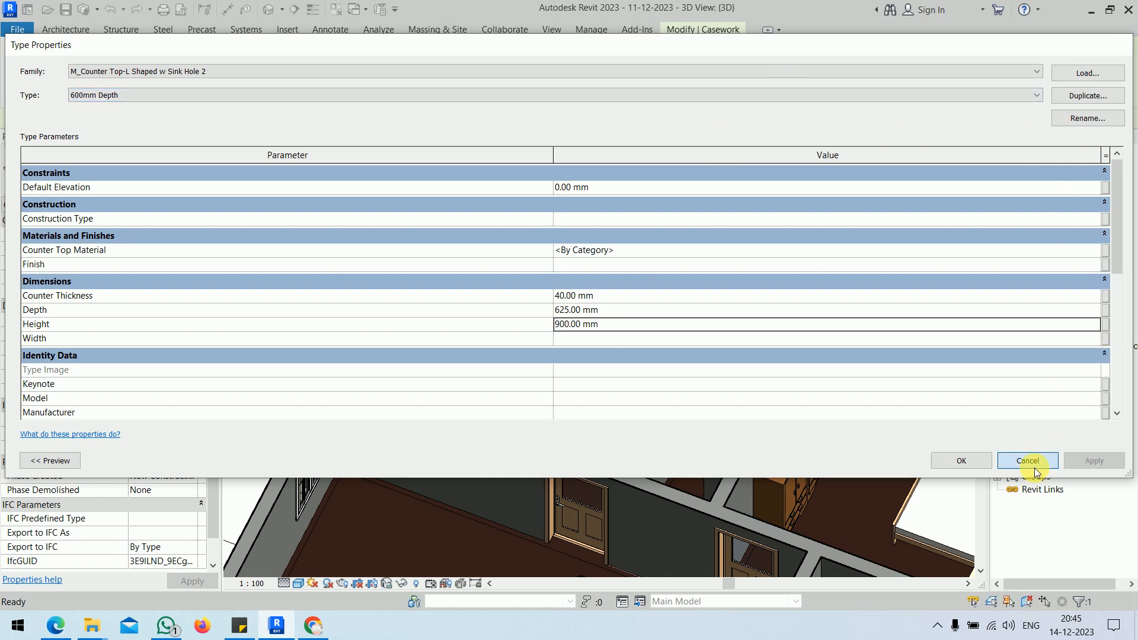
{"action": "left_click", "coordinate": [684, 176]}
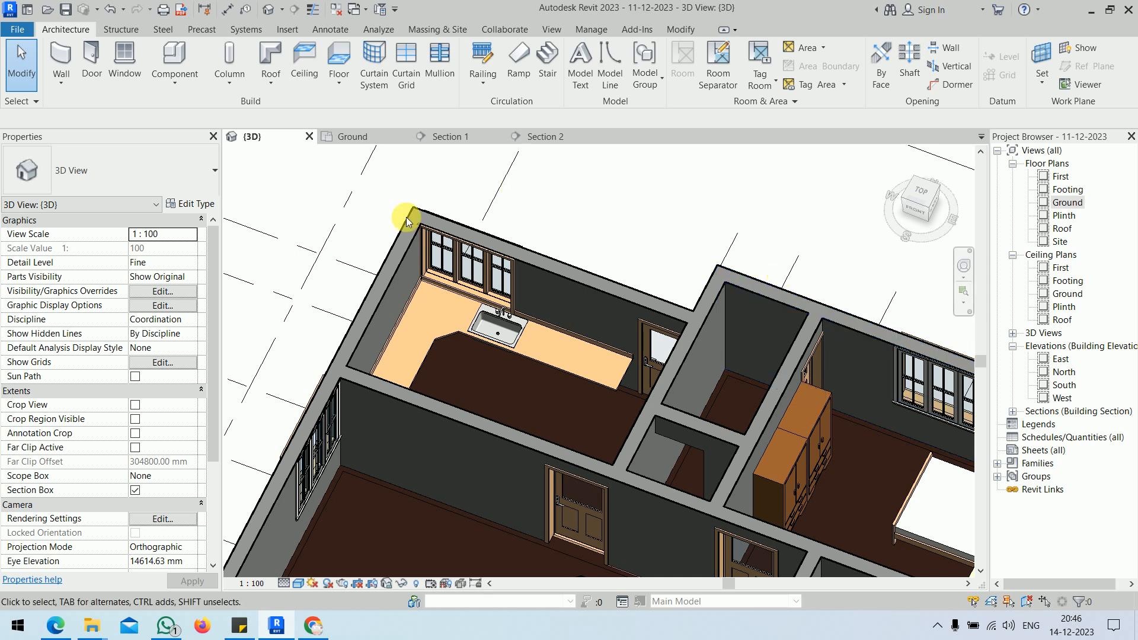
- In the Ground plan, shorten the counter top leg along the window wall to a length of 2570 mm, clear of the door
{"action": "scroll", "coordinate": [546, 248], "scroll_direction": "up", "scroll_amount": 4}
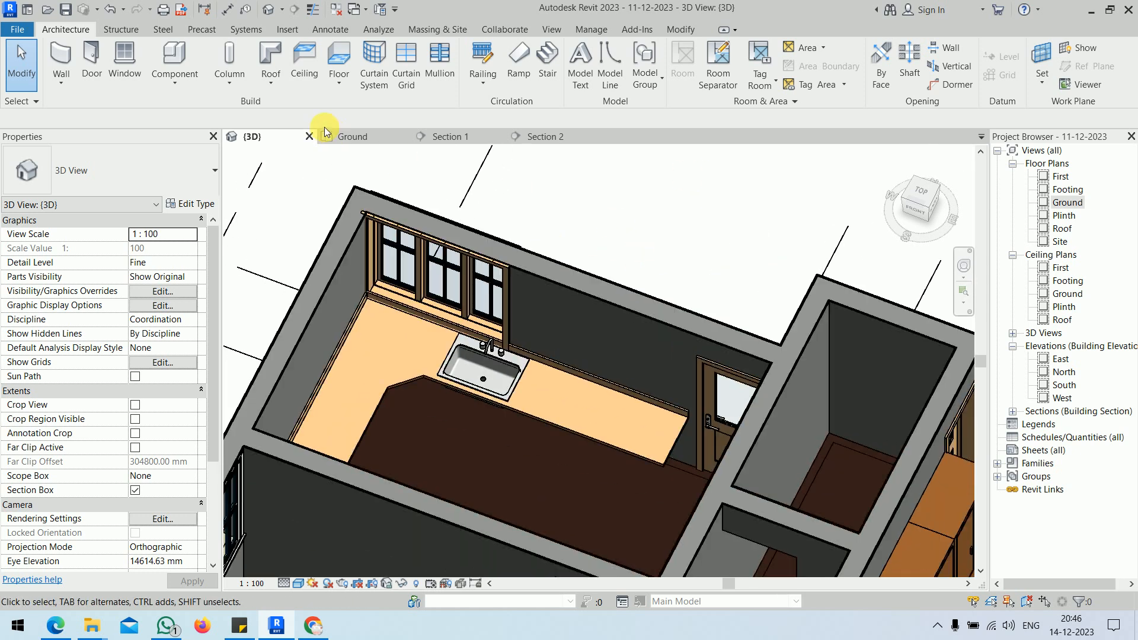
{"action": "left_click", "coordinate": [355, 136]}
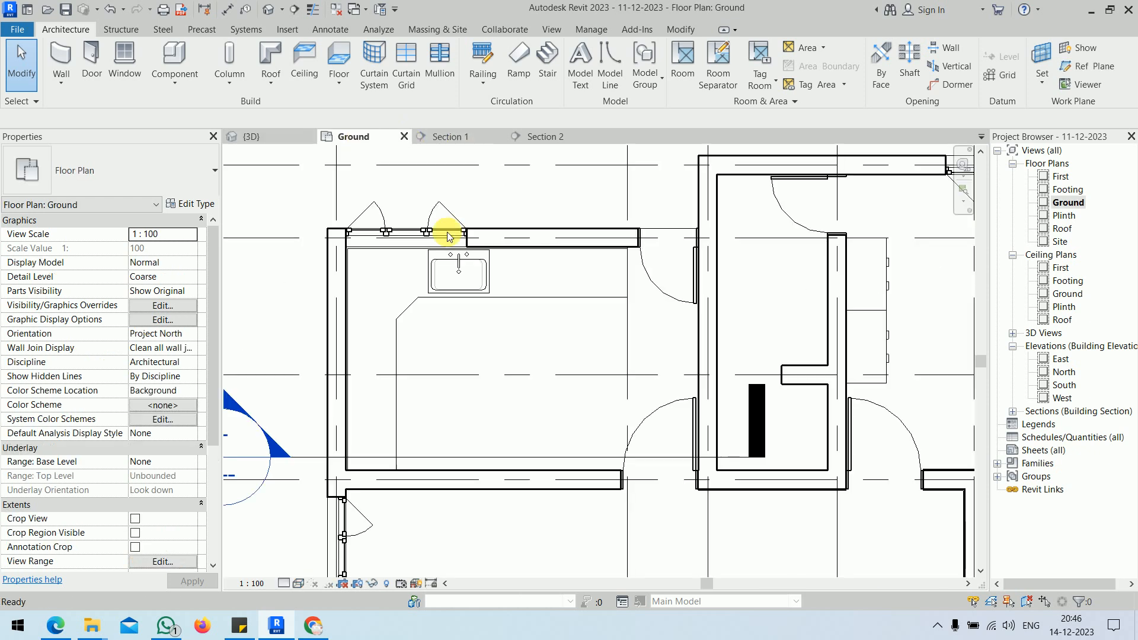
{"action": "left_click", "coordinate": [561, 292]}
{"action": "left_click_drag", "start_coordinate": [627, 359], "coordinate": [561, 367]}
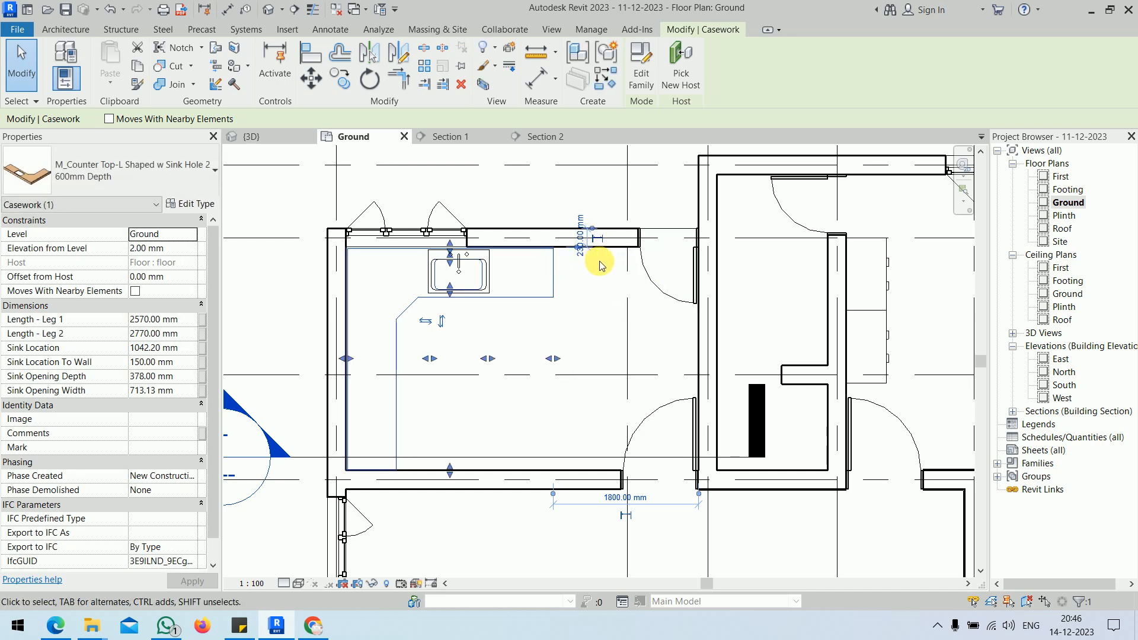
{"action": "left_click", "coordinate": [553, 216]}
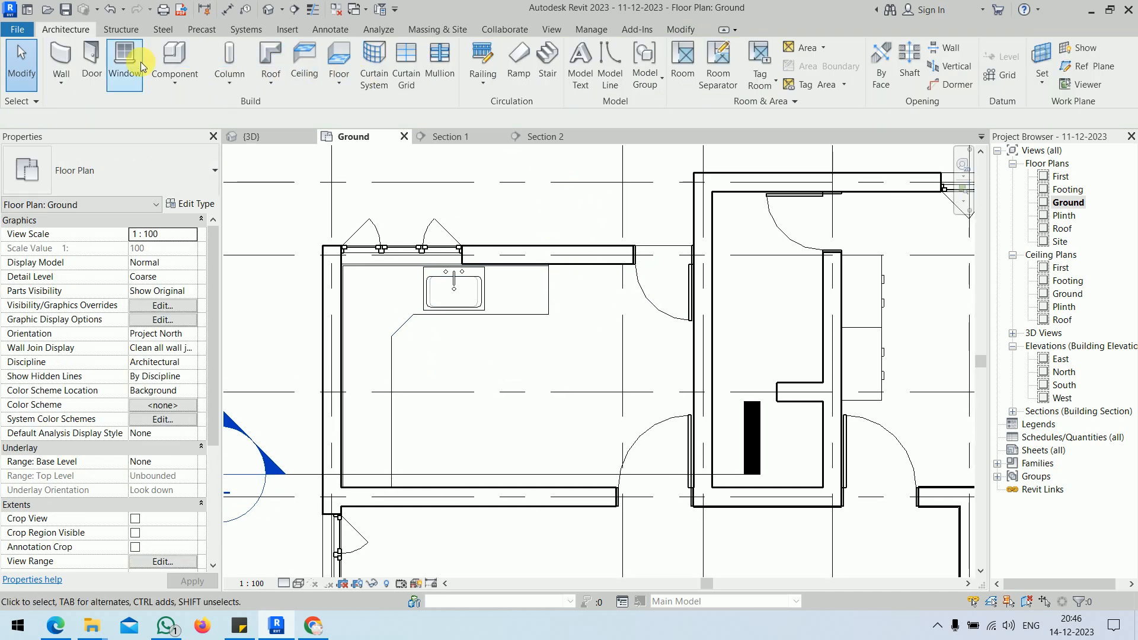
- Start loading a component family, skipping the project save, and show the library's Casework Base Cabinets folder as large icons
{"action": "left_click", "coordinate": [174, 56]}
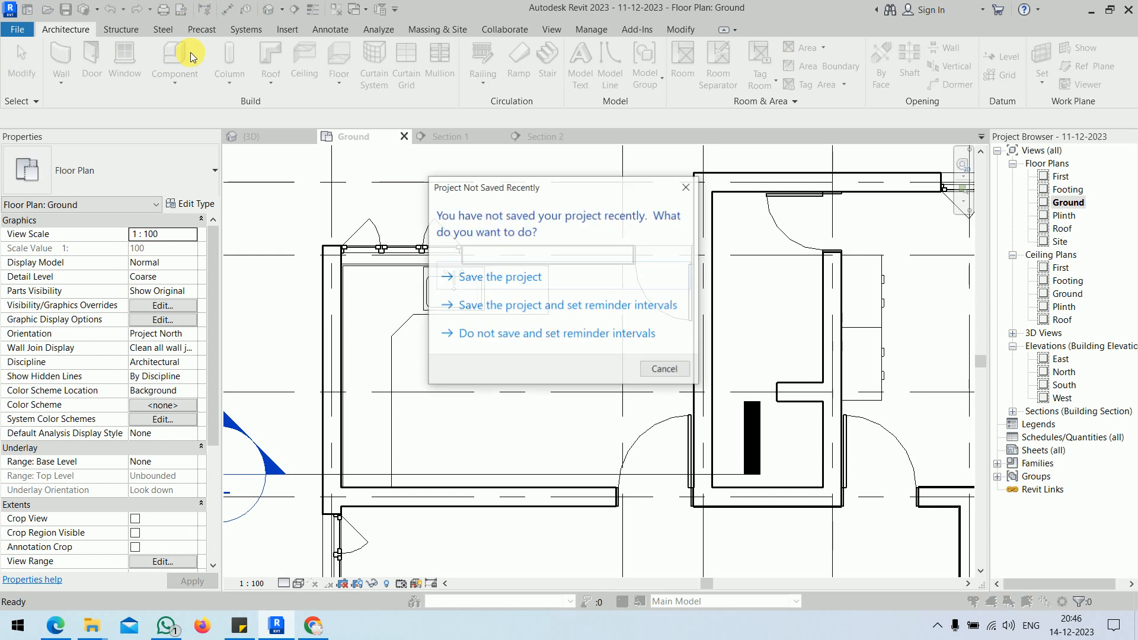
{"action": "left_click", "coordinate": [664, 367]}
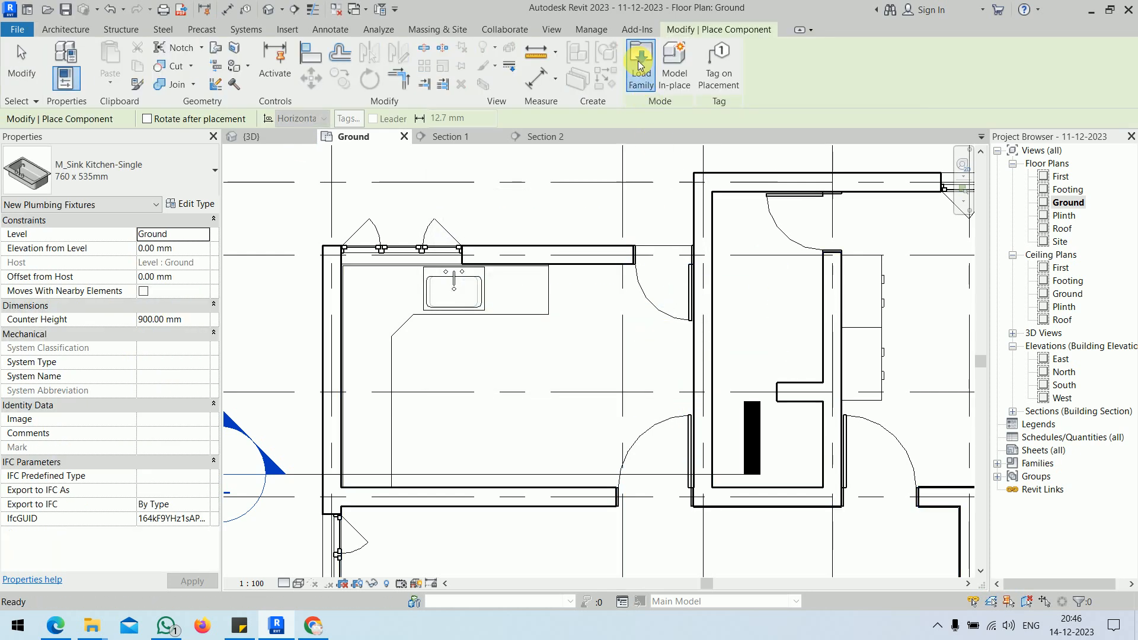
{"action": "left_click", "coordinate": [640, 65]}
{"action": "left_click", "coordinate": [963, 56]}
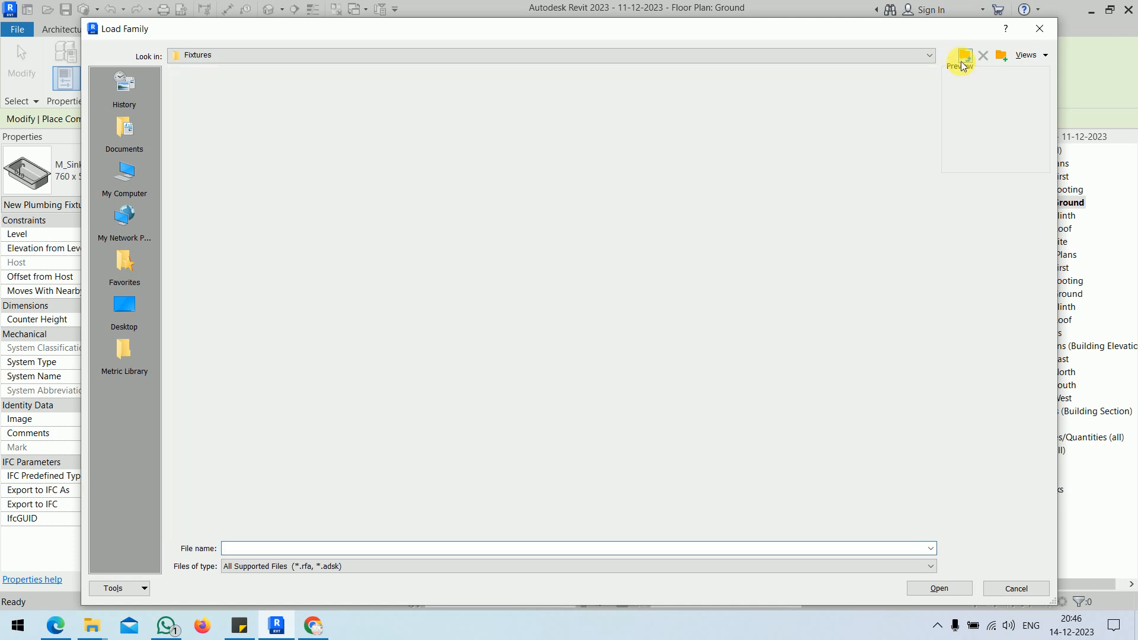
{"action": "left_click", "coordinate": [963, 56]}
{"action": "left_click", "coordinate": [960, 57]}
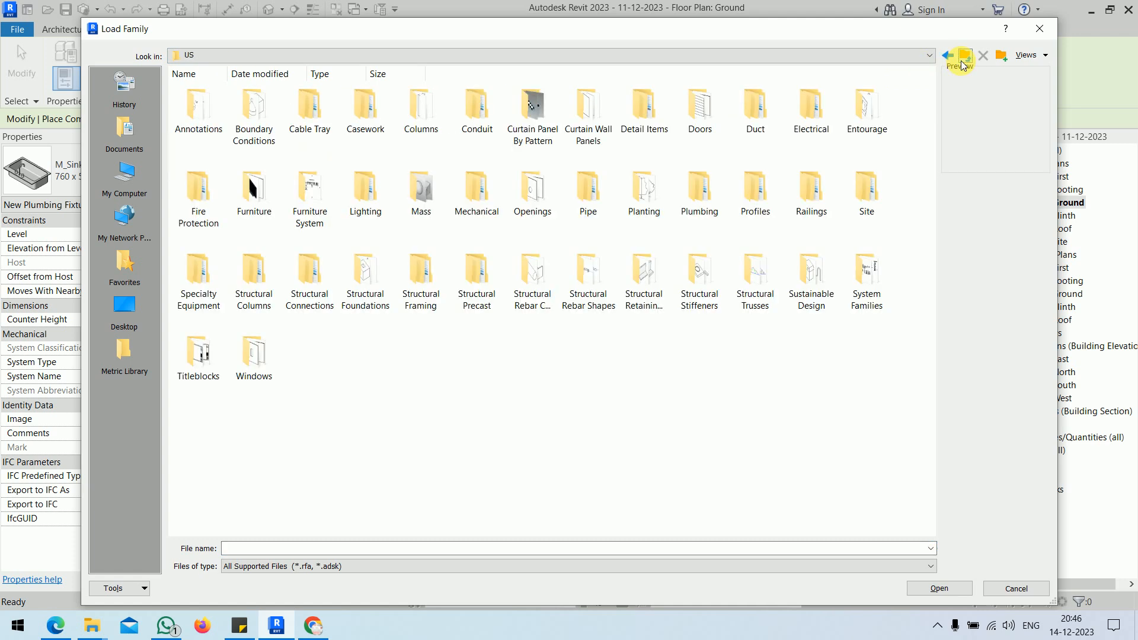
{"action": "double_click", "coordinate": [364, 116]}
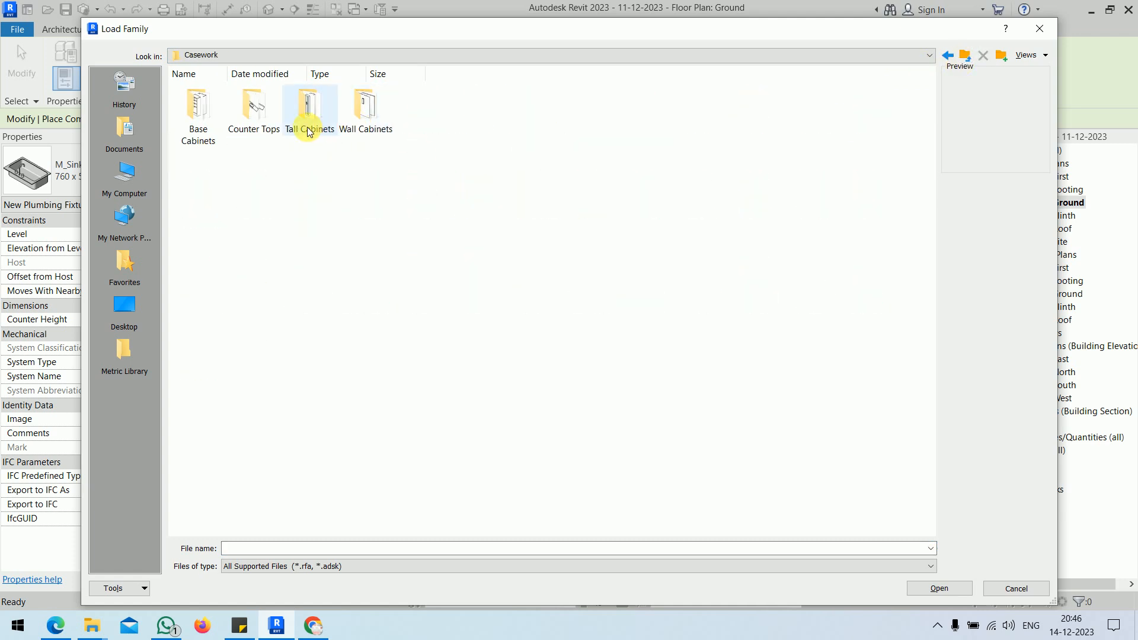
{"action": "double_click", "coordinate": [196, 129]}
{"action": "left_click", "coordinate": [284, 200]}
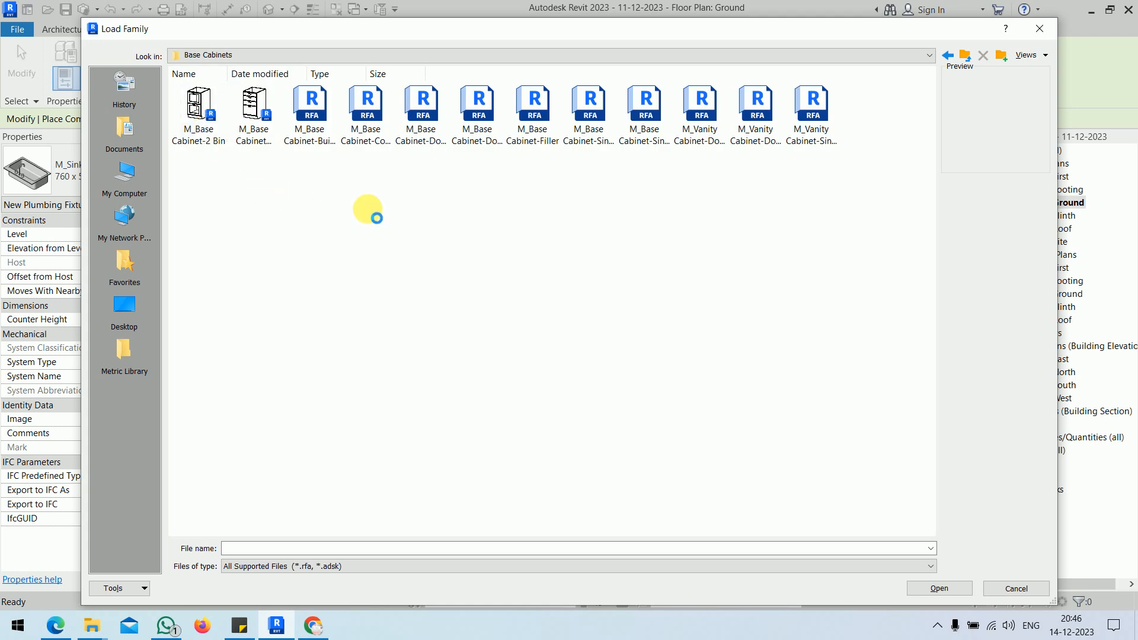
{"action": "right_click", "coordinate": [367, 208]}
{"action": "mouse_move", "coordinate": [388, 205]}
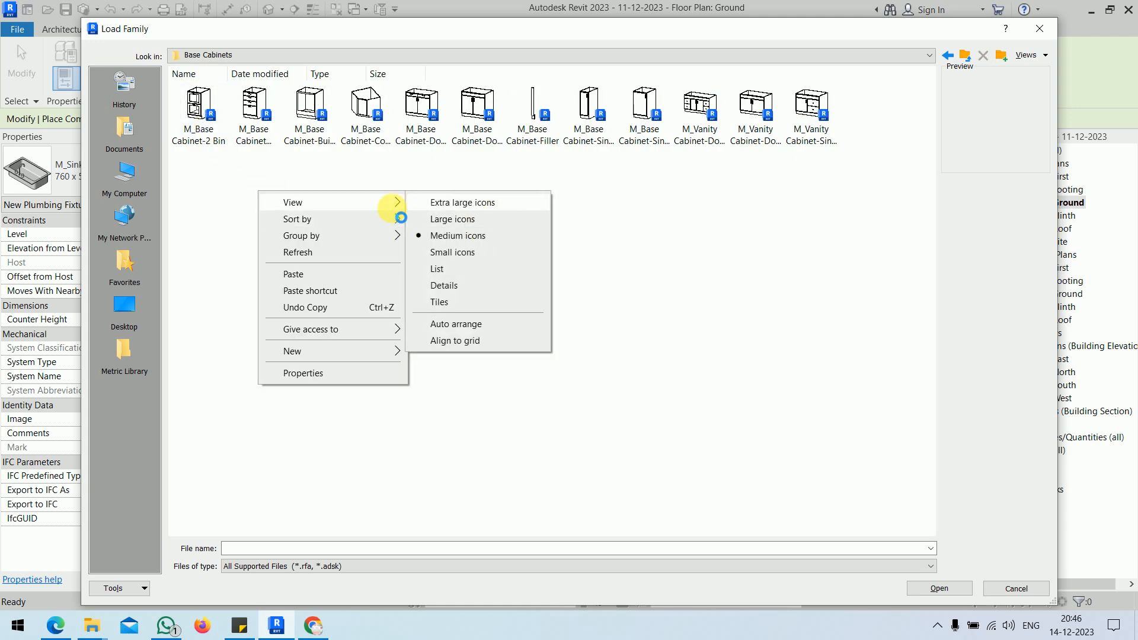
{"action": "left_click", "coordinate": [445, 219]}
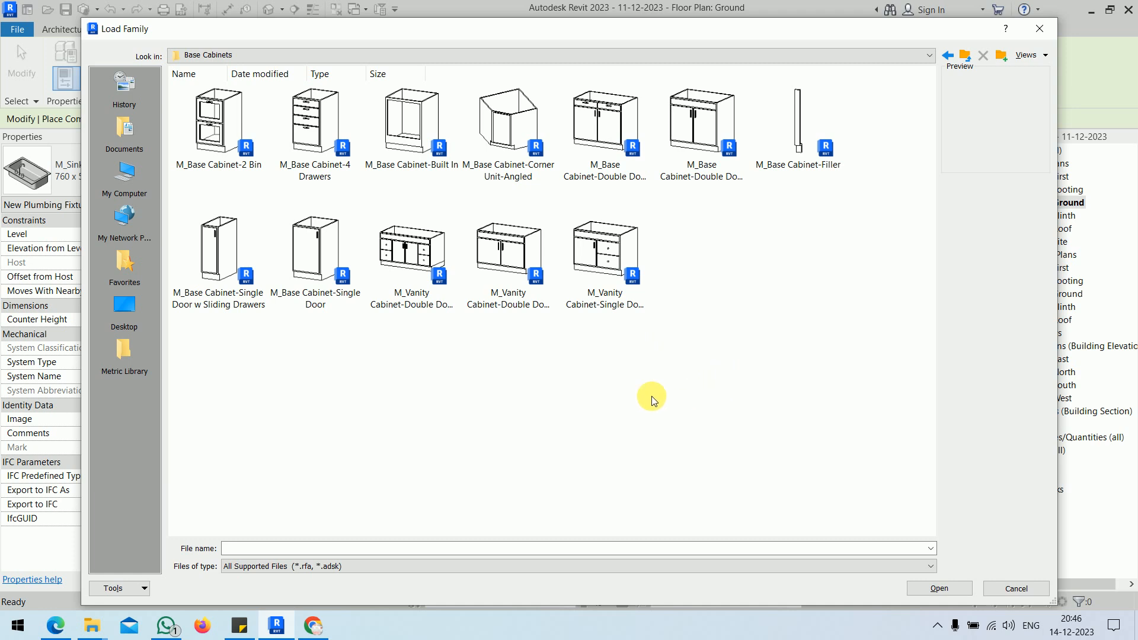
- Load M_Base Cabinet-Double Door & 2 Drawer and place one 600mm cabinet under the counter top leg against the kitchen's outer side wall
{"action": "left_click", "coordinate": [594, 118]}
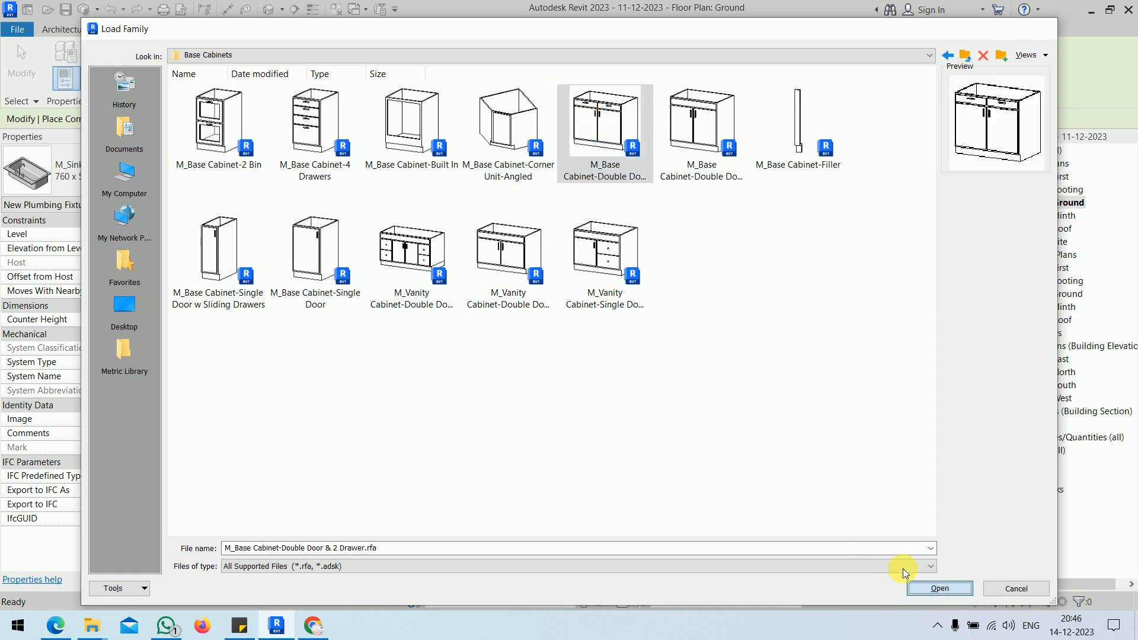
{"action": "left_click", "coordinate": [935, 588]}
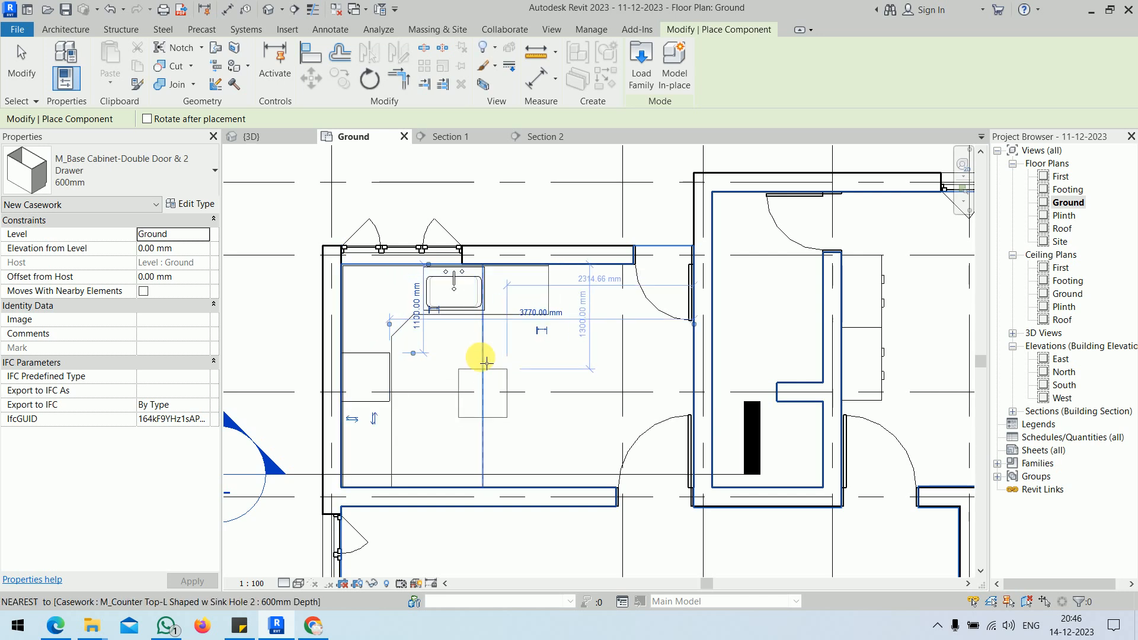
{"action": "right_click", "coordinate": [492, 359]}
{"action": "left_click", "coordinate": [503, 367]}
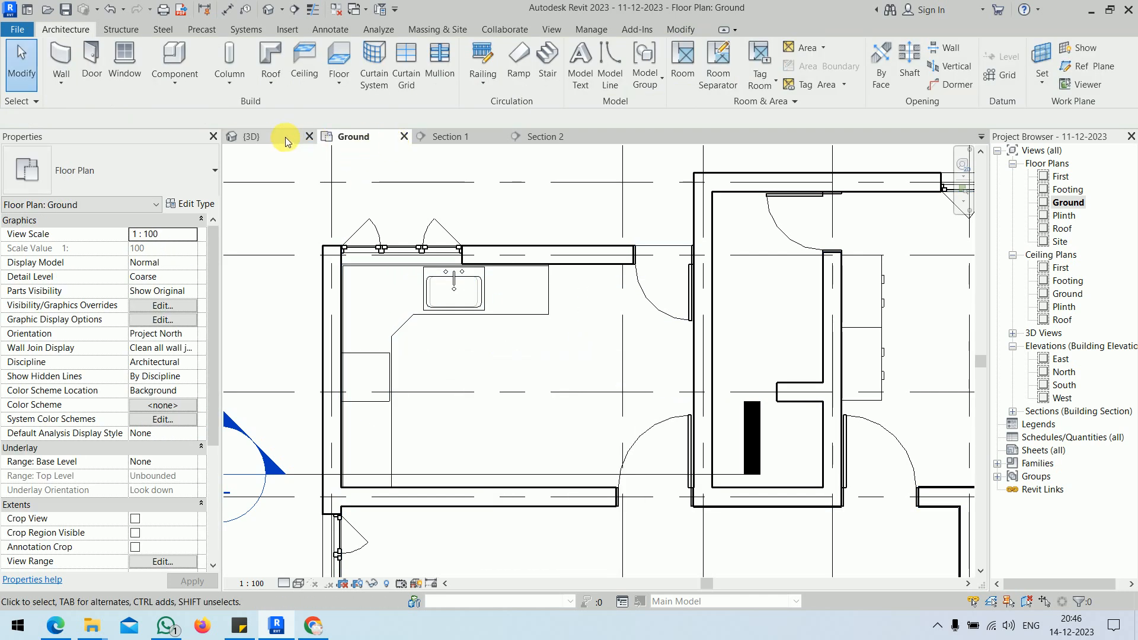
- Try to rotate the placed base cabinet under the counter in the 3D view
{"action": "left_click", "coordinate": [251, 136]}
{"action": "middle_click_drag", "start_coordinate": [589, 400], "coordinate": [414, 464], "text": "shift"}
{"action": "left_click", "coordinate": [415, 464]}
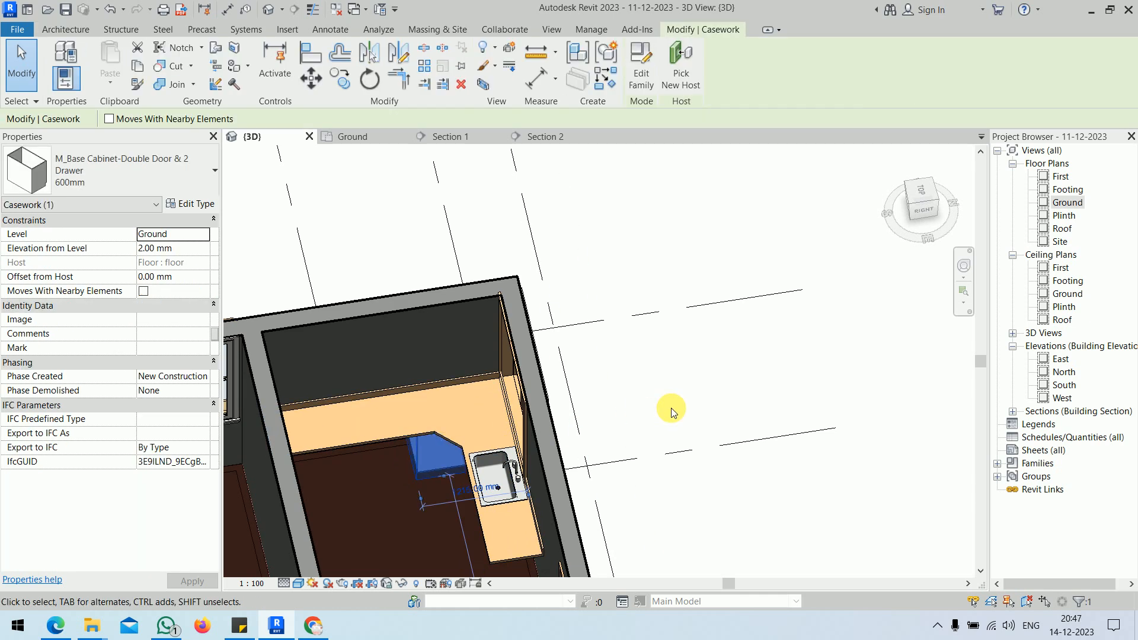
{"action": "key", "text": "space"}
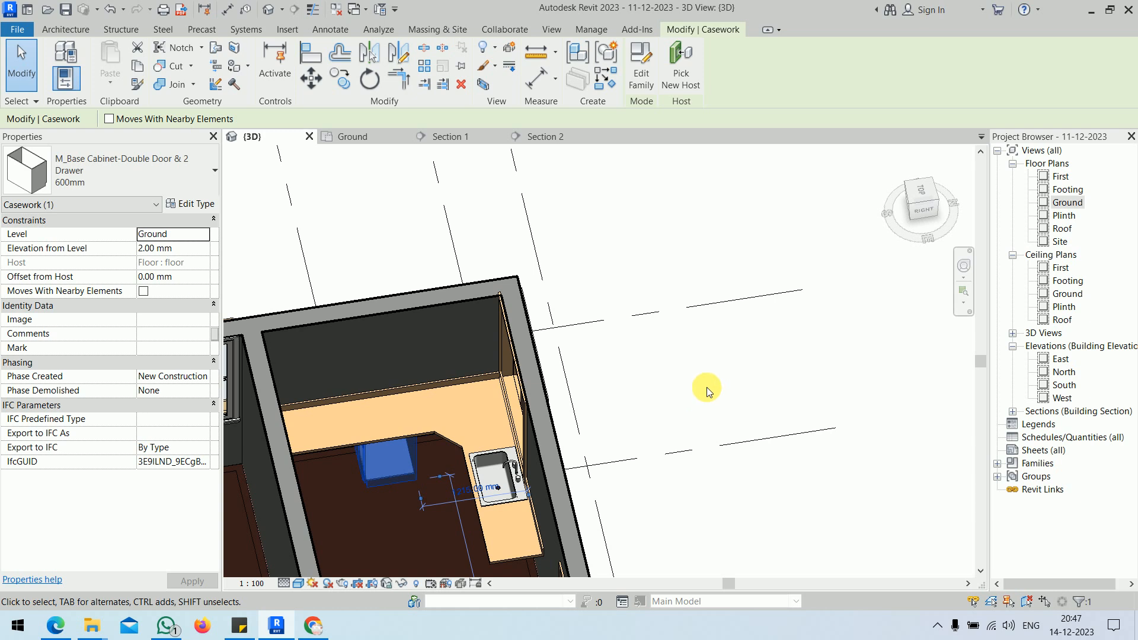
{"action": "left_click", "coordinate": [706, 389]}
- In the Ground plan, rotate the base cabinet 90° about its center with the Copy option enabled
{"action": "left_click", "coordinate": [355, 137]}
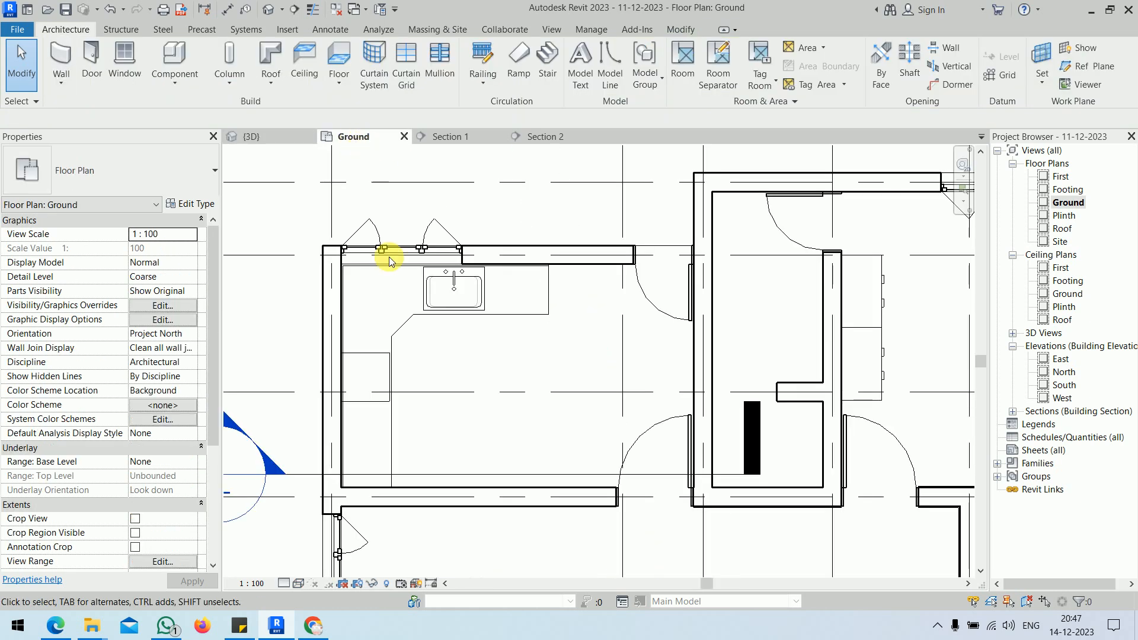
{"action": "left_click", "coordinate": [376, 397]}
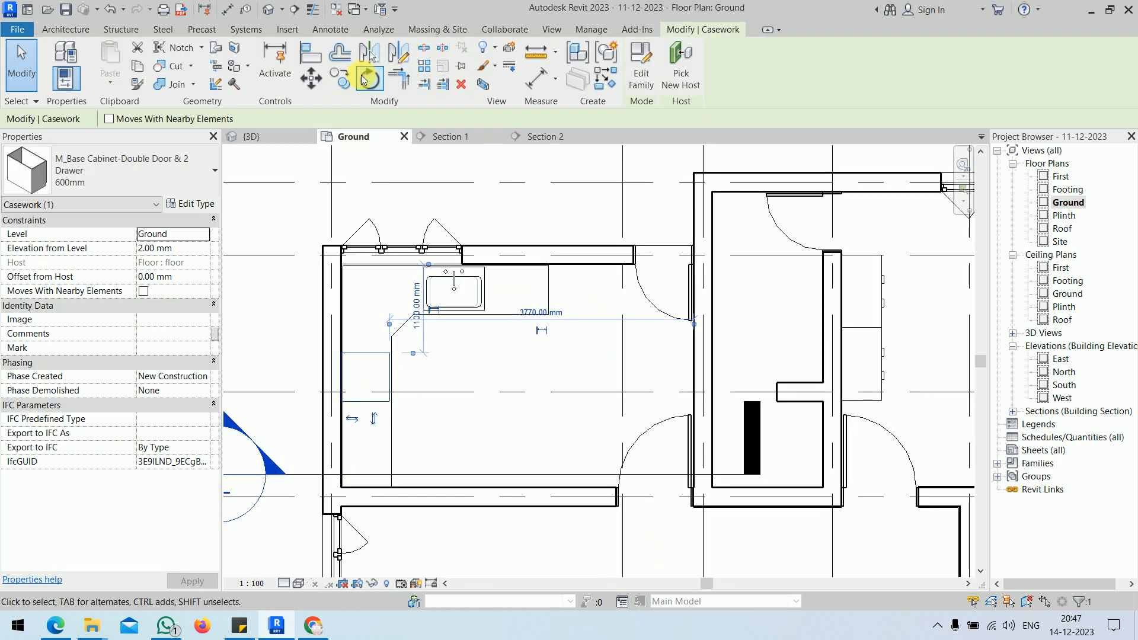
{"action": "left_click", "coordinate": [364, 79]}
{"action": "left_click", "coordinate": [375, 445]}
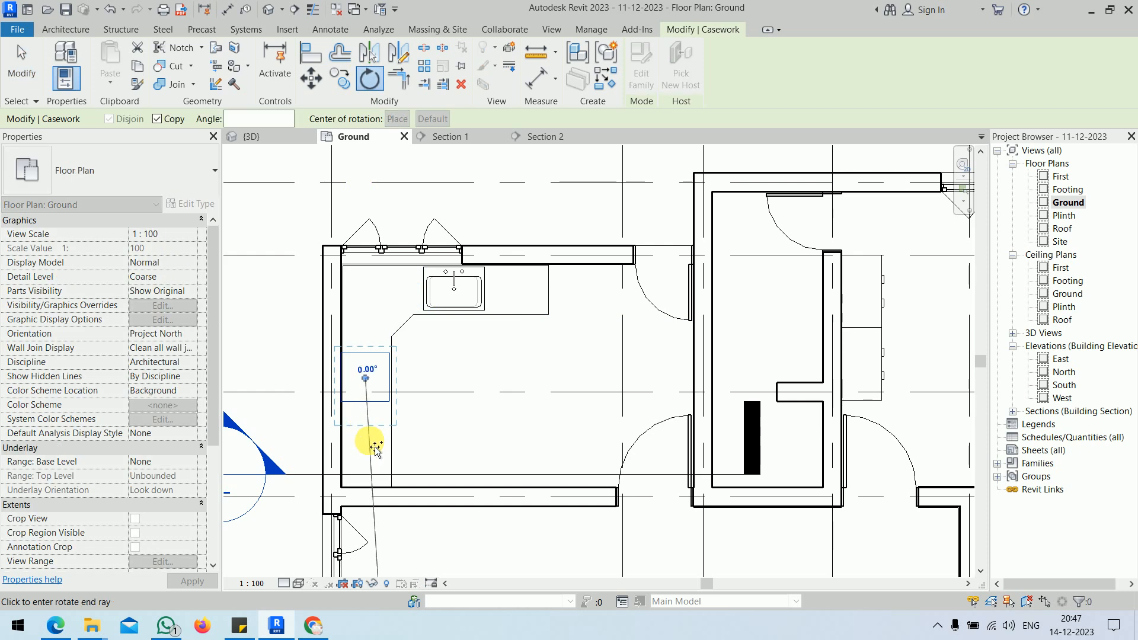
{"action": "key", "text": "Escape"}
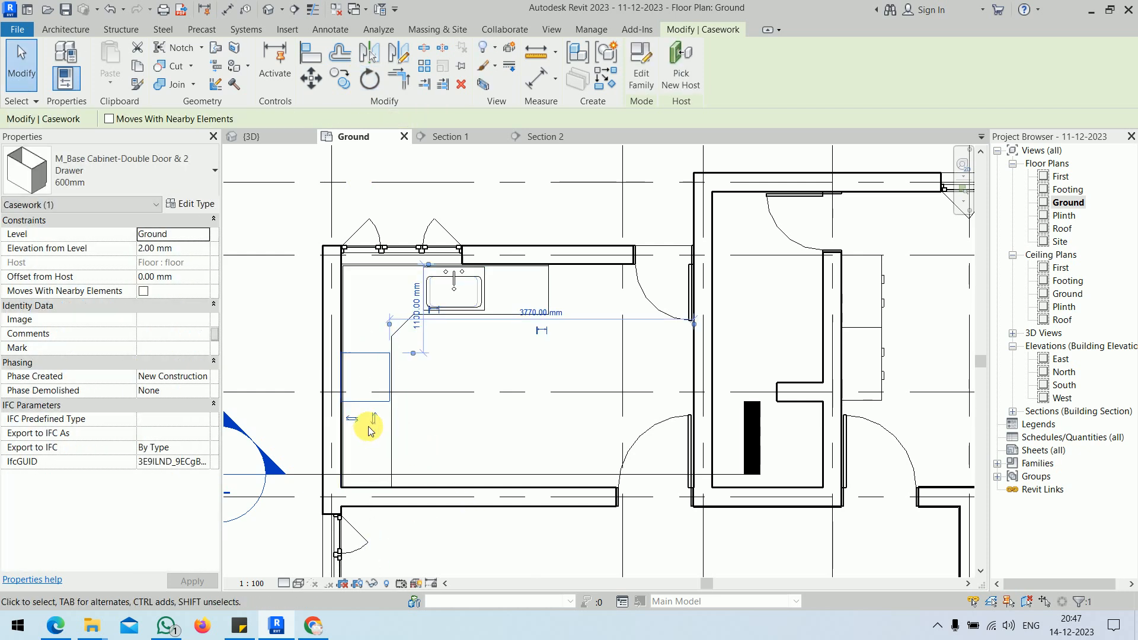
{"action": "left_click", "coordinate": [369, 78]}
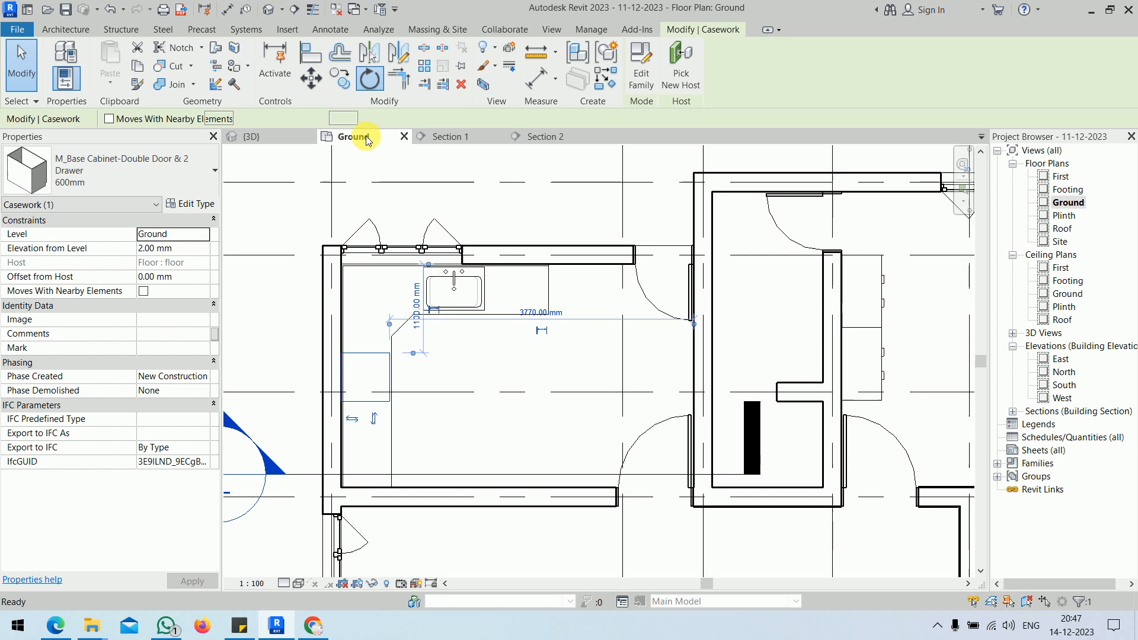
{"action": "left_click", "coordinate": [365, 441]}
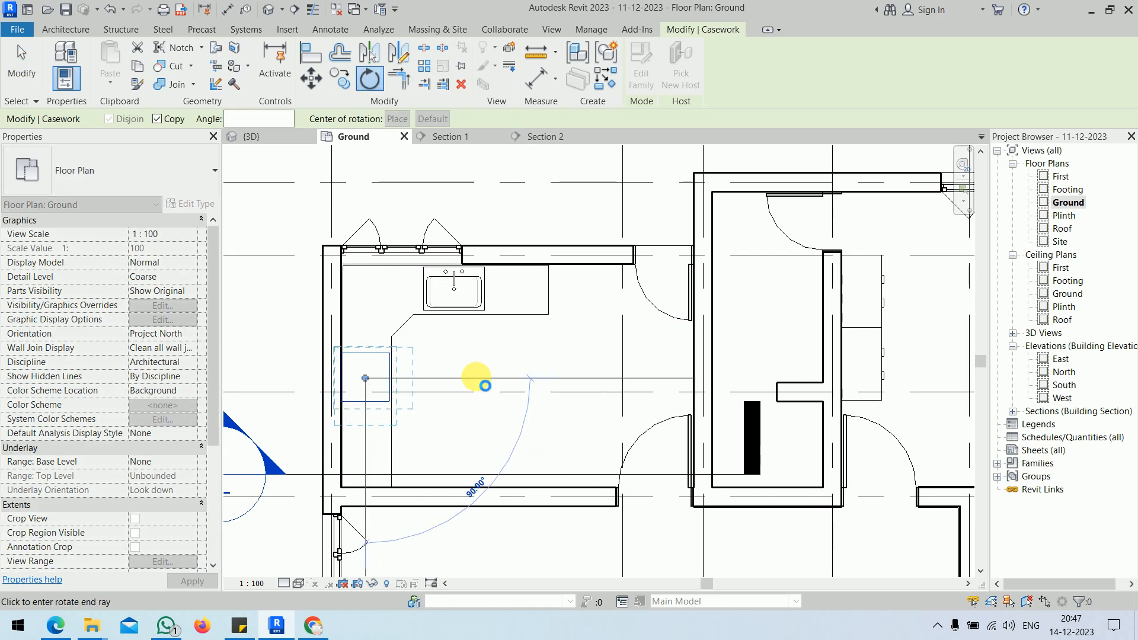
{"action": "left_click", "coordinate": [477, 378]}
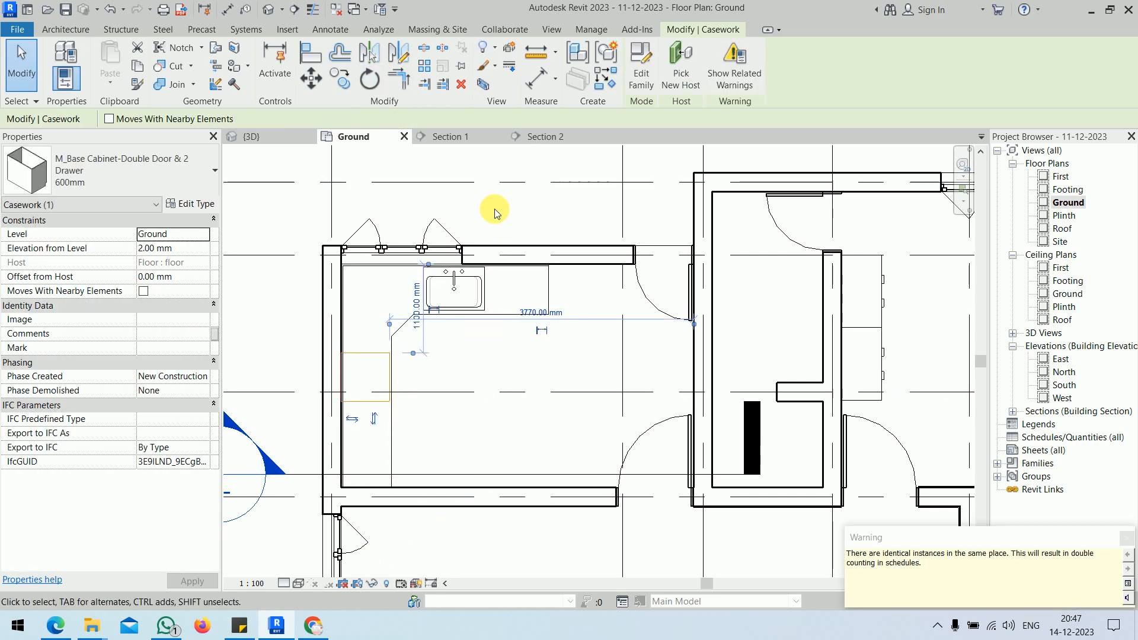
- Check the base cabinet's orientation in the 3D view, select the cabinet and return to the Ground plan
{"action": "left_click", "coordinate": [496, 208]}
{"action": "left_click", "coordinate": [251, 136]}
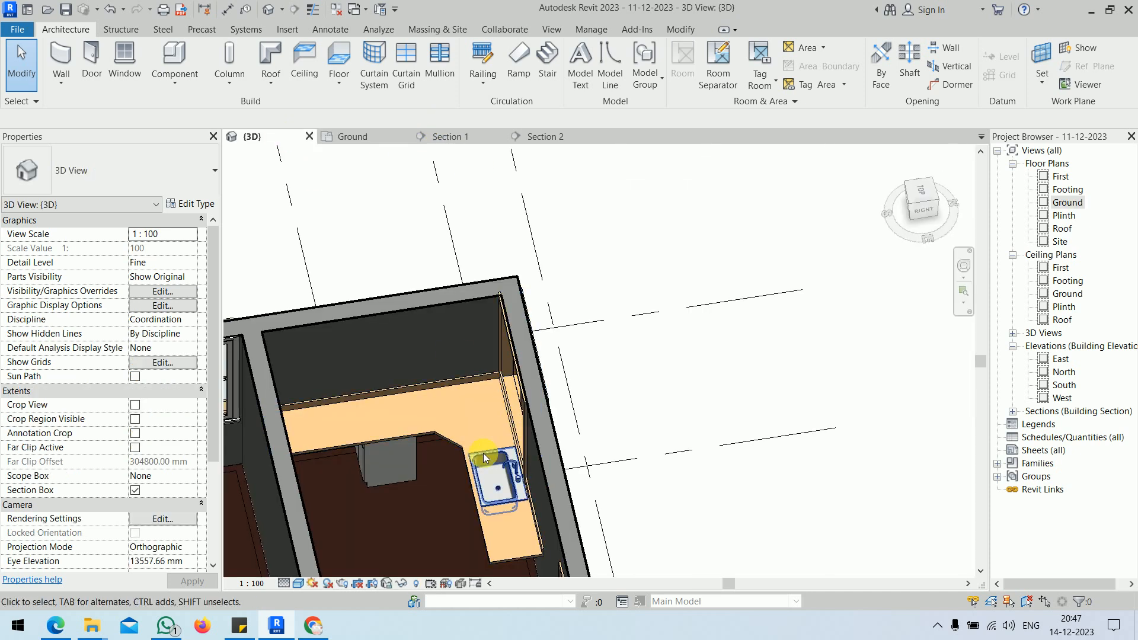
{"action": "left_click", "coordinate": [394, 474]}
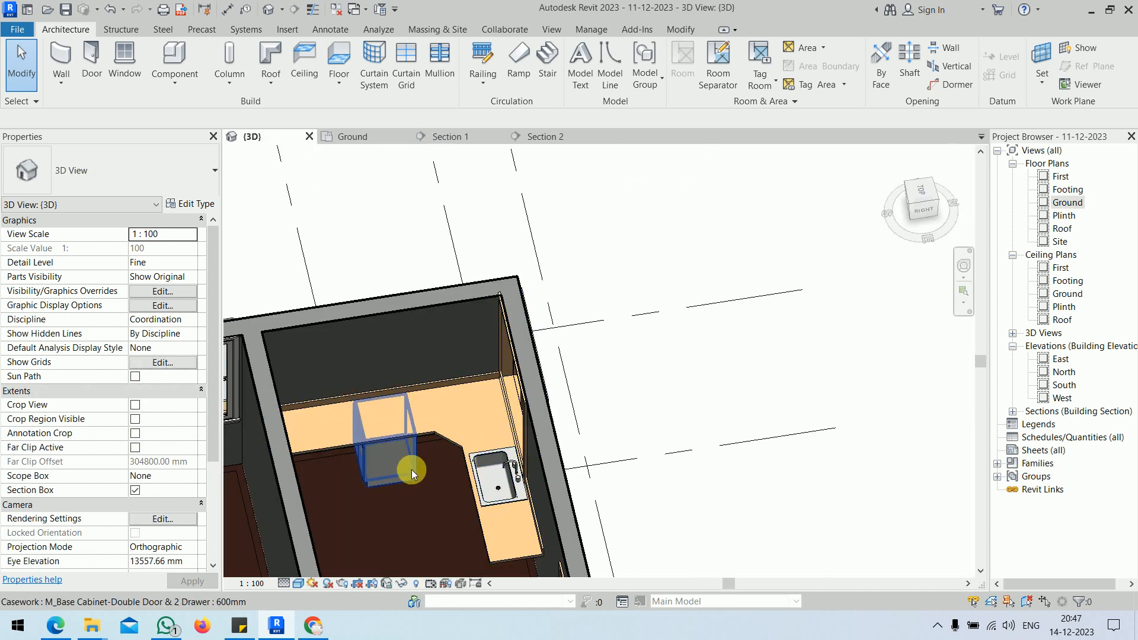
{"action": "left_click", "coordinate": [383, 142]}
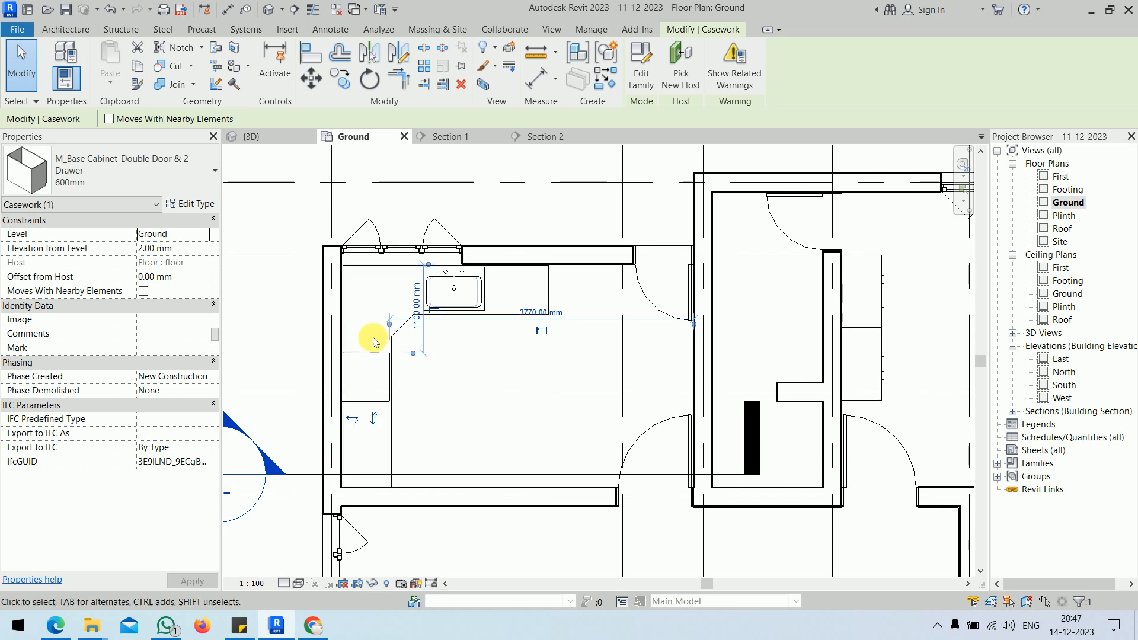
- Try to rotate a copy of the base cabinet under the counter by 90° about its center in the Ground plan
{"action": "left_click", "coordinate": [268, 295]}
{"action": "left_click", "coordinate": [373, 354]}
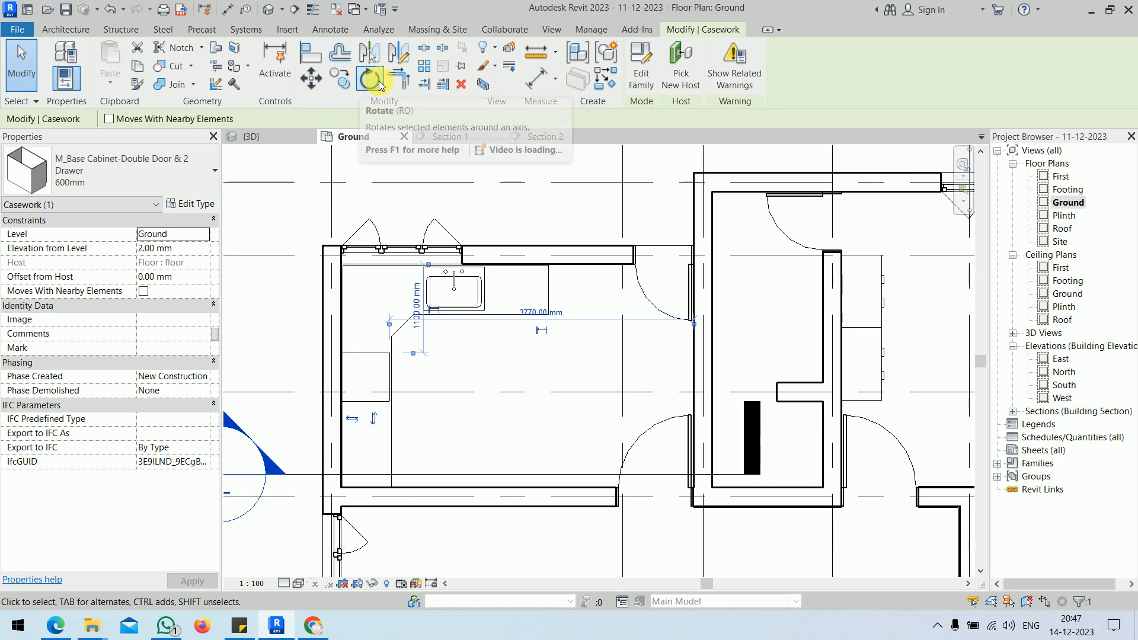
{"action": "left_click", "coordinate": [370, 406]}
{"action": "key", "text": "r"}
{"action": "key", "text": "o"}
{"action": "left_click", "coordinate": [365, 440]}
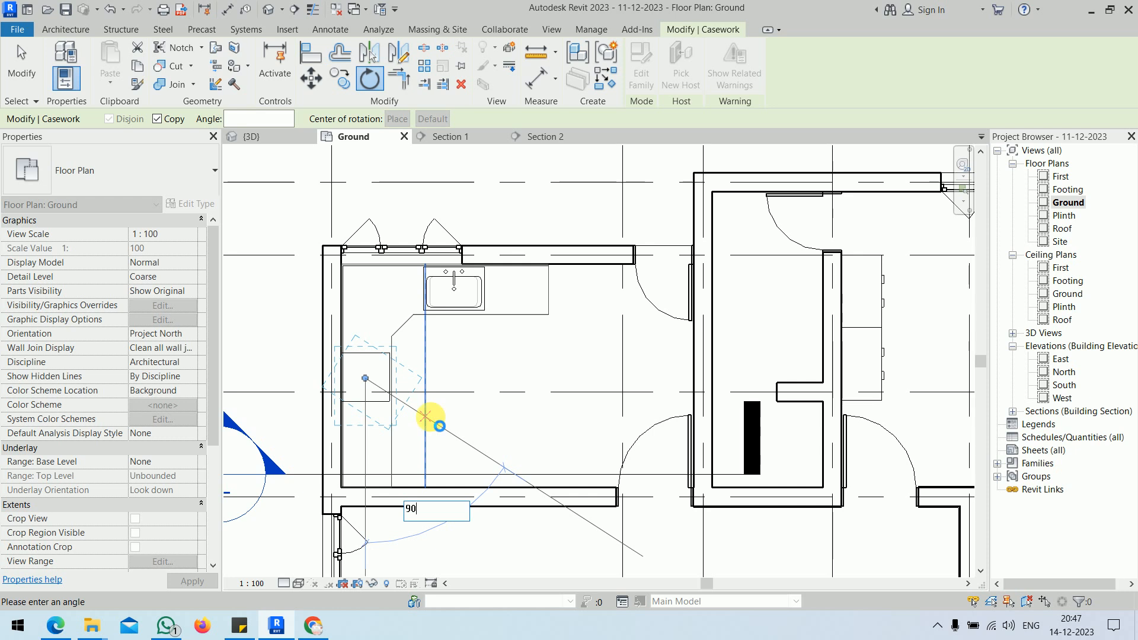
{"action": "left_click", "coordinate": [432, 420]}
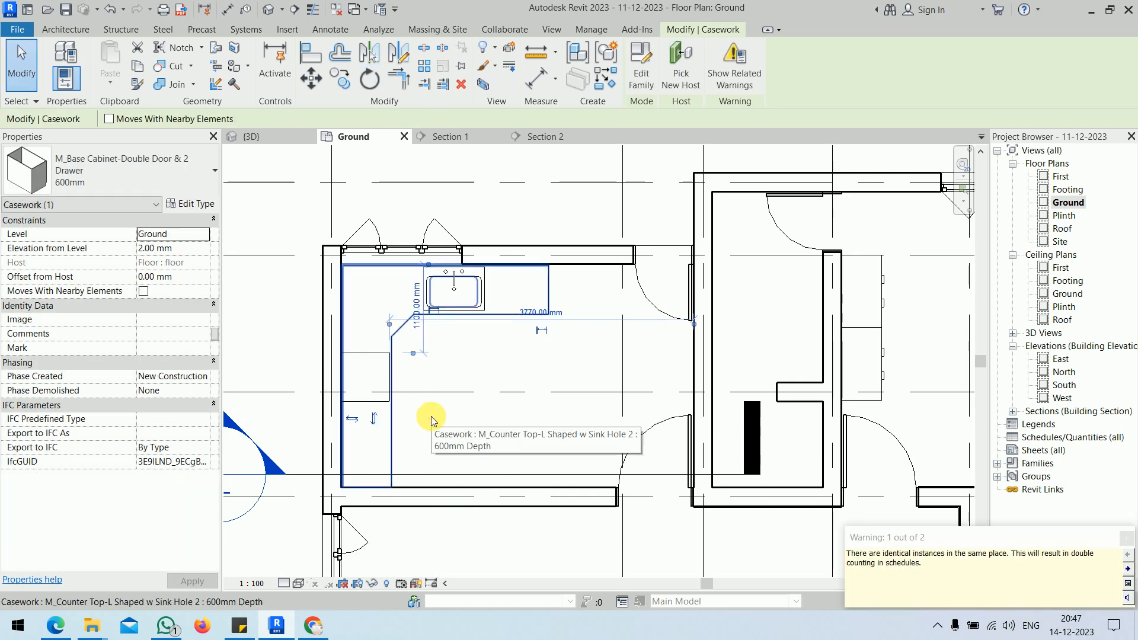
{"action": "left_click", "coordinate": [427, 422]}
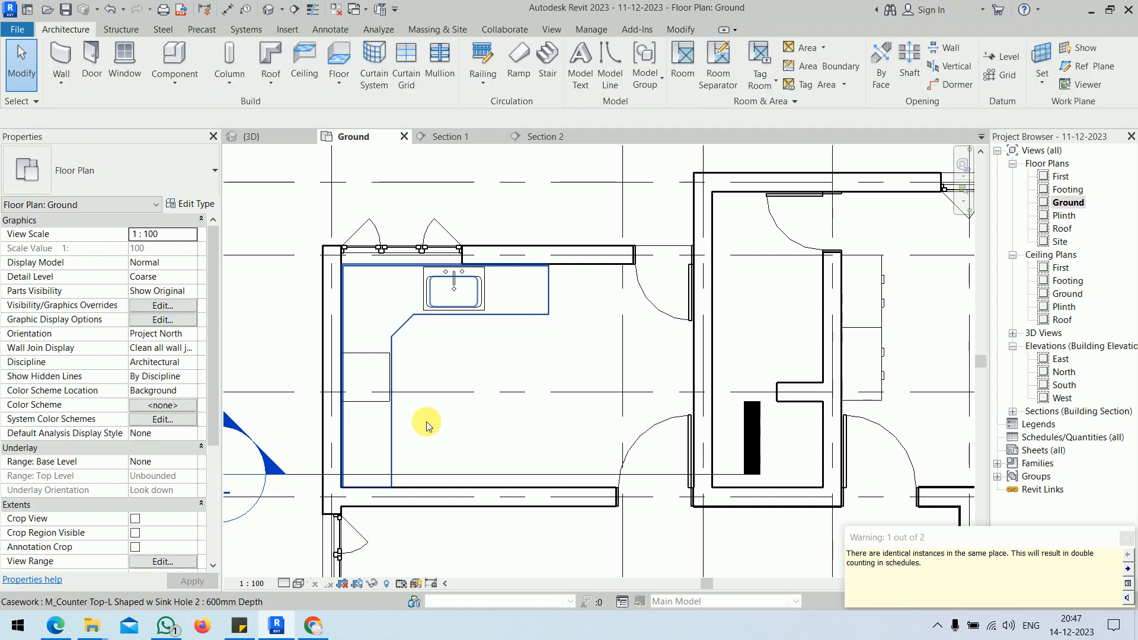
- Delete the overlapping 600mm base cabinets under the counter top leg along the kitchen's outer side wall
{"action": "left_click", "coordinate": [370, 406]}
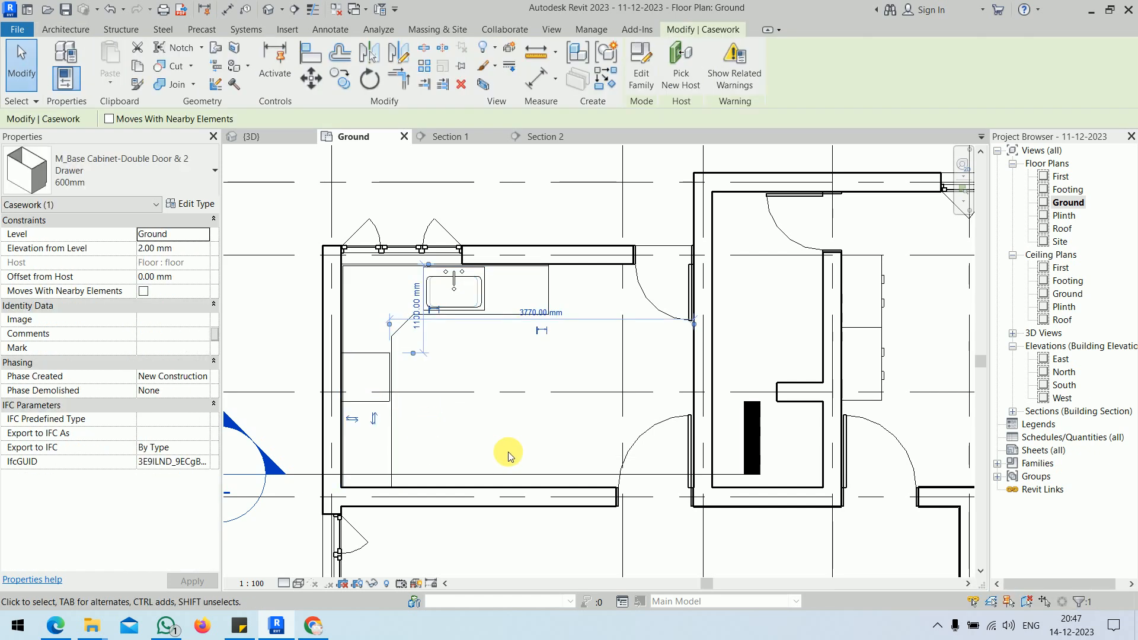
{"action": "left_click", "coordinate": [507, 451]}
{"action": "left_click", "coordinate": [376, 399]}
{"action": "left_click", "coordinate": [463, 429]}
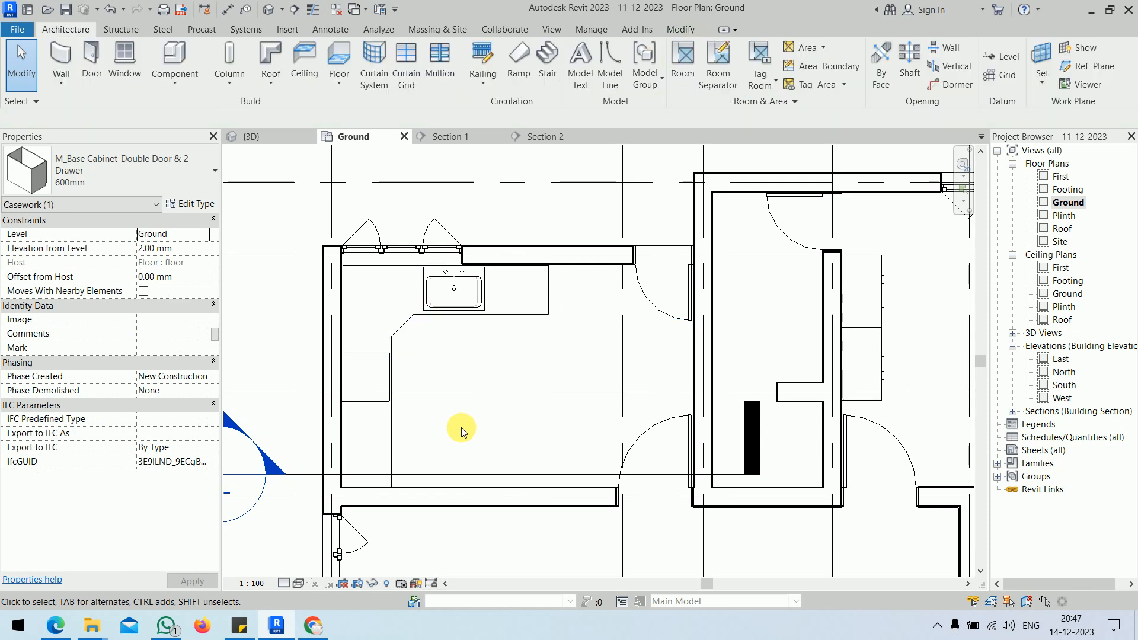
{"action": "left_click", "coordinate": [358, 399]}
{"action": "left_click", "coordinate": [483, 443]}
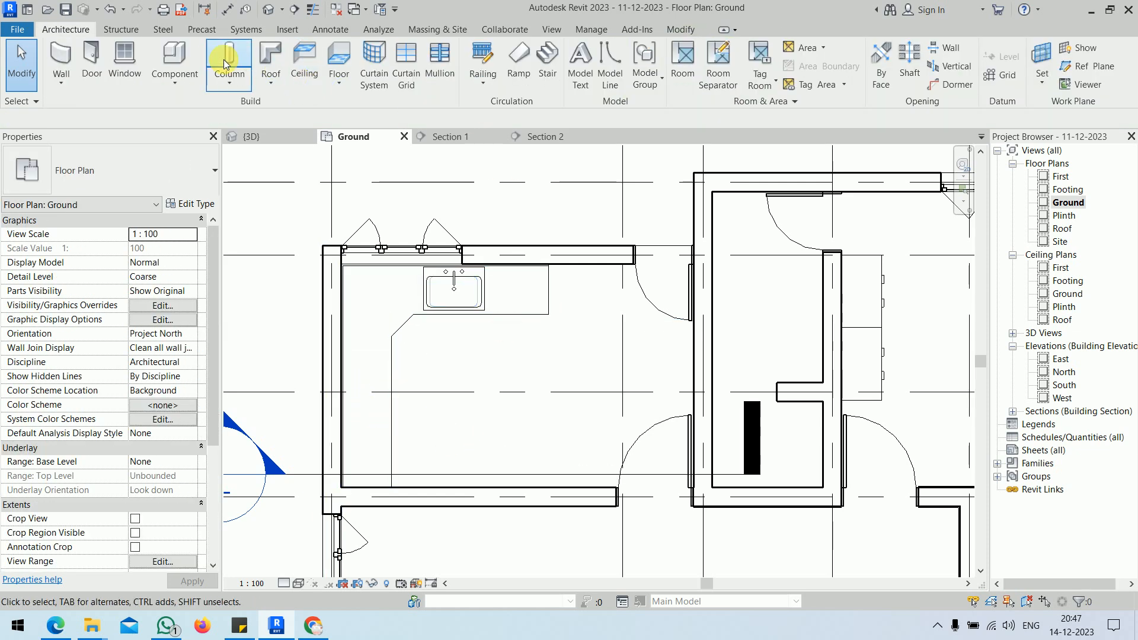
- Place a new 600mm Double Door & 2 Drawer base cabinet against the outer side wall and check it in the 3D view
{"action": "left_click", "coordinate": [174, 58]}
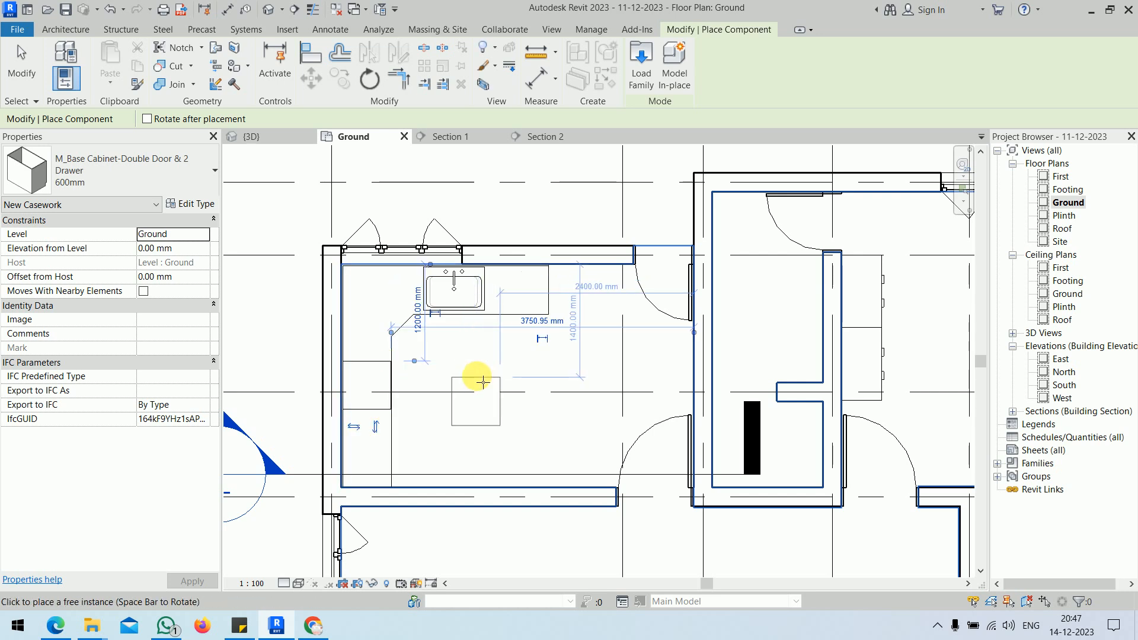
{"action": "key", "text": "Escape"}
{"action": "key", "text": "Escape"}
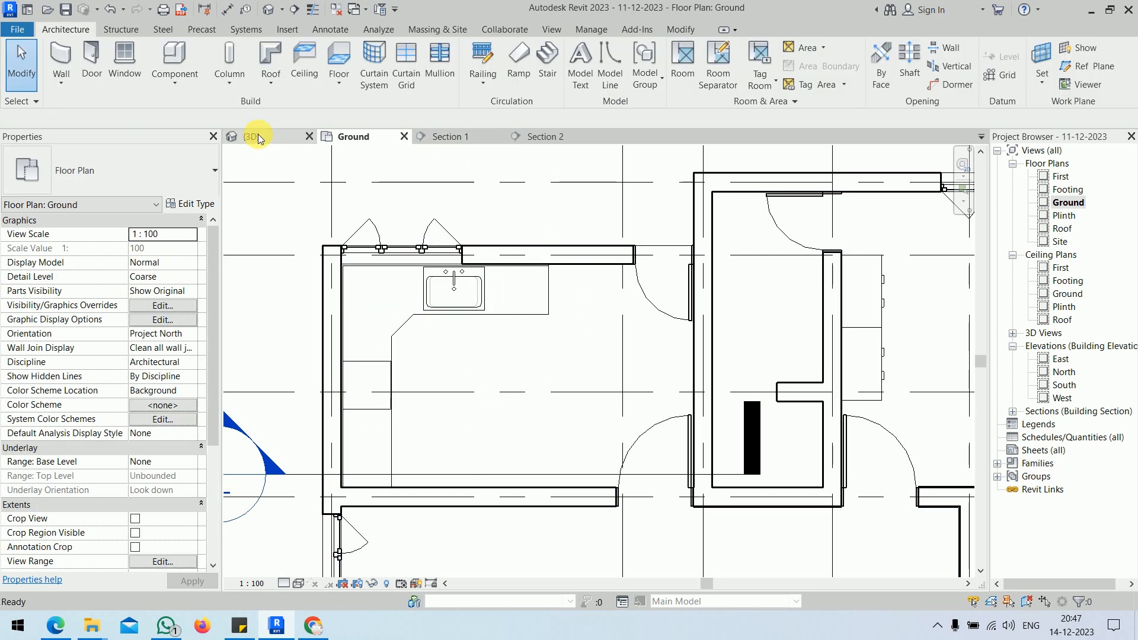
{"action": "left_click", "coordinate": [252, 136]}
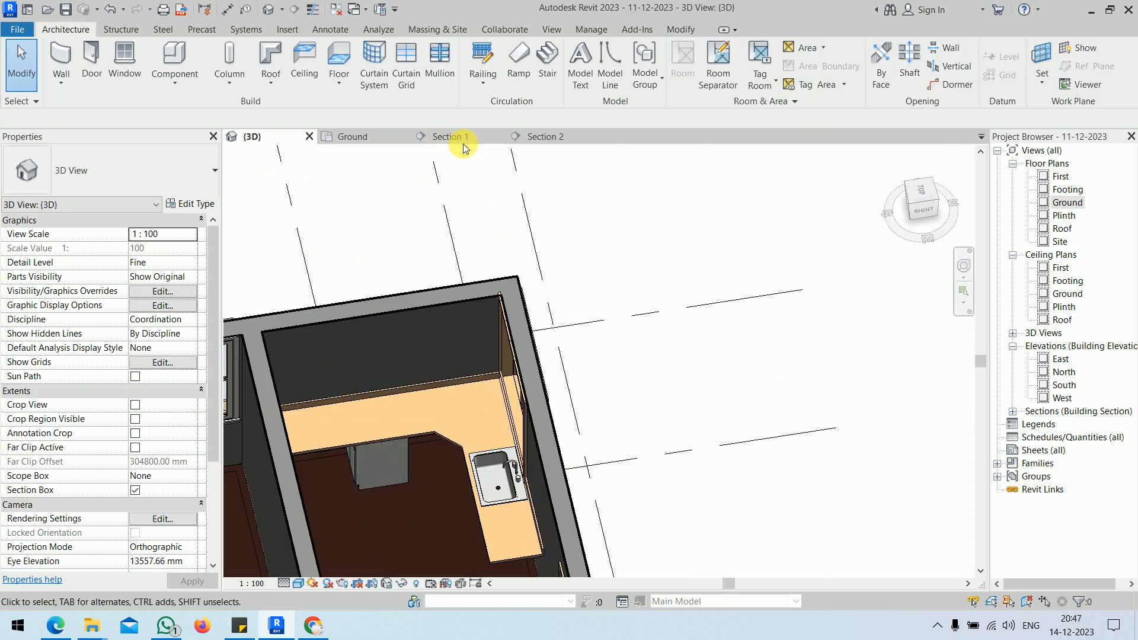
{"action": "scroll", "coordinate": [328, 477], "scroll_direction": "up", "scroll_amount": 1}
{"action": "scroll", "coordinate": [327, 476], "scroll_direction": "up", "scroll_amount": 5}
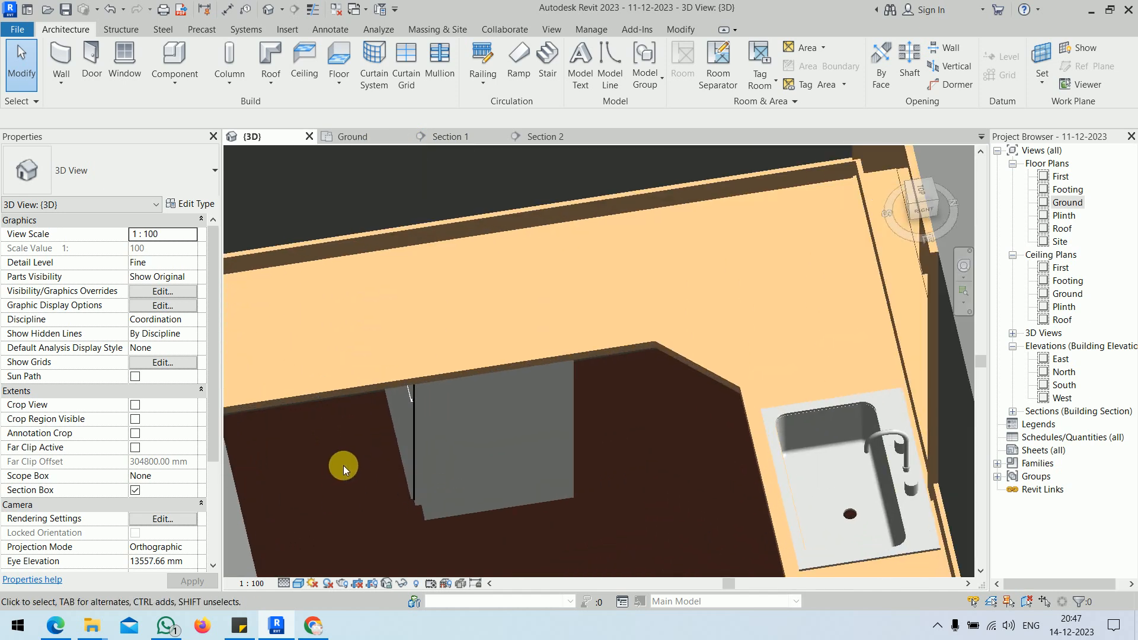
- In the Ground plan, try to rotate the new base cabinet a quarter turn with the Copy option enabled
{"action": "left_click", "coordinate": [373, 135]}
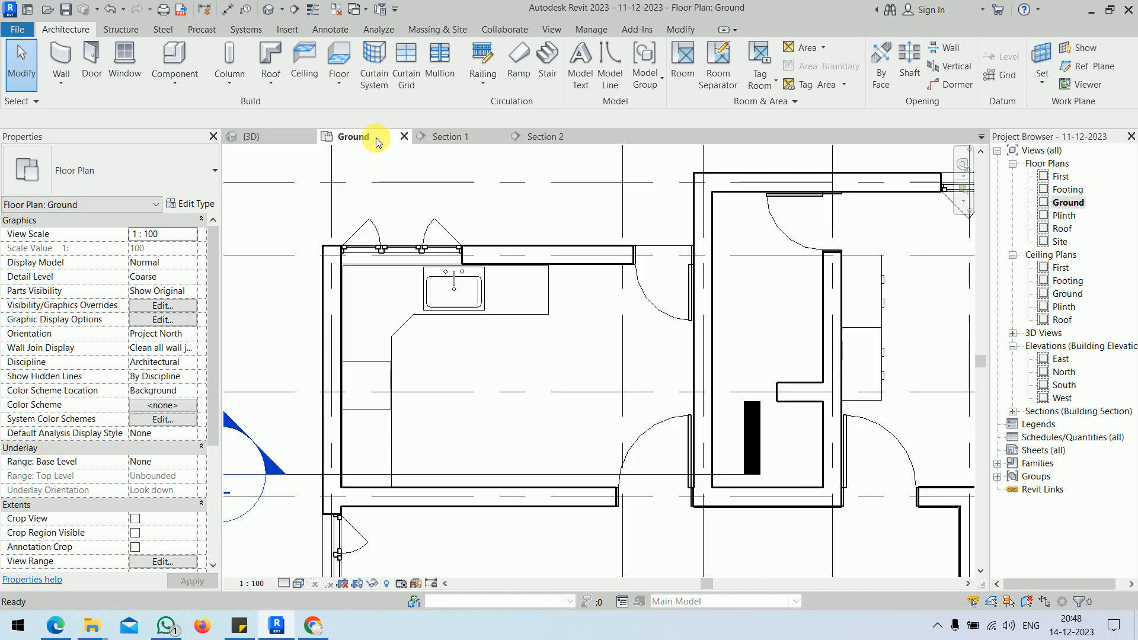
{"action": "left_click", "coordinate": [366, 371]}
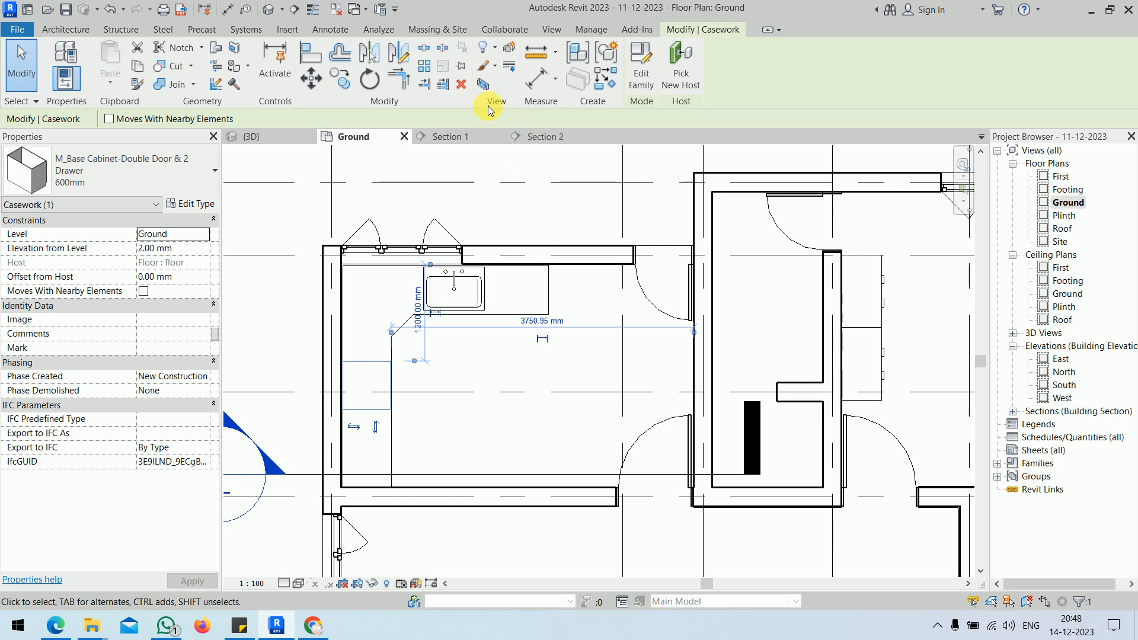
{"action": "left_click", "coordinate": [378, 82]}
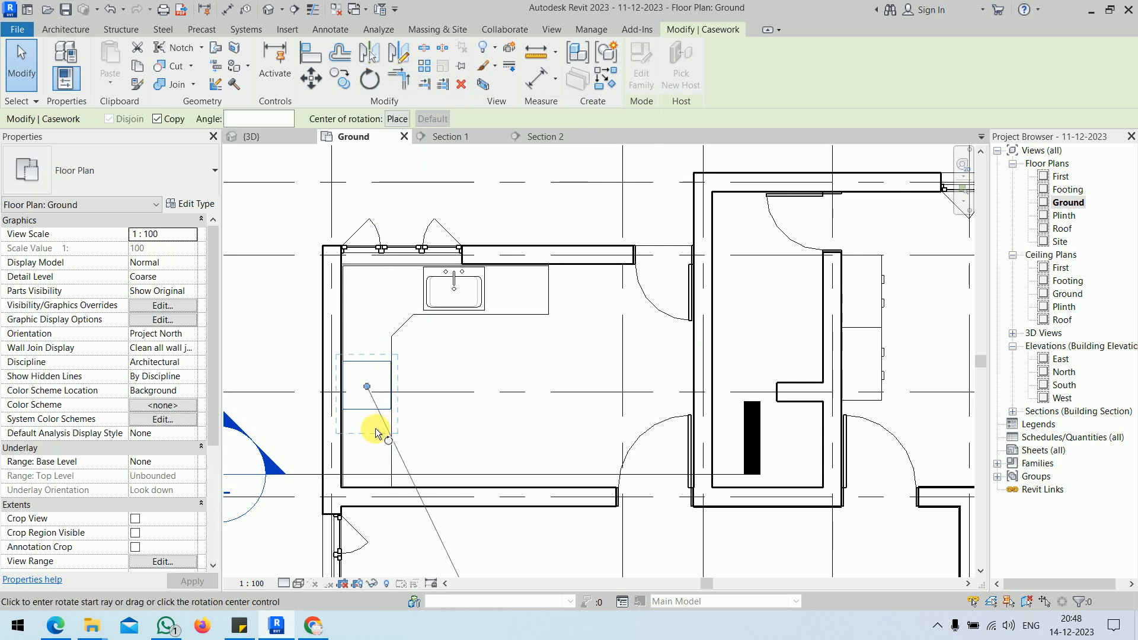
{"action": "left_click", "coordinate": [368, 453]}
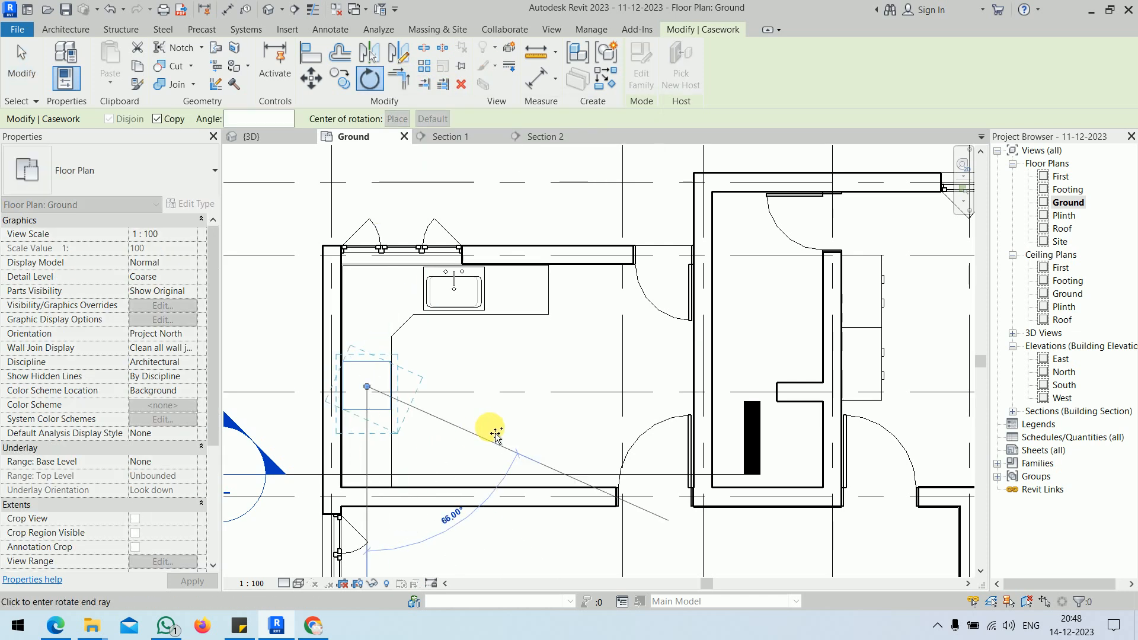
{"action": "left_click", "coordinate": [518, 391]}
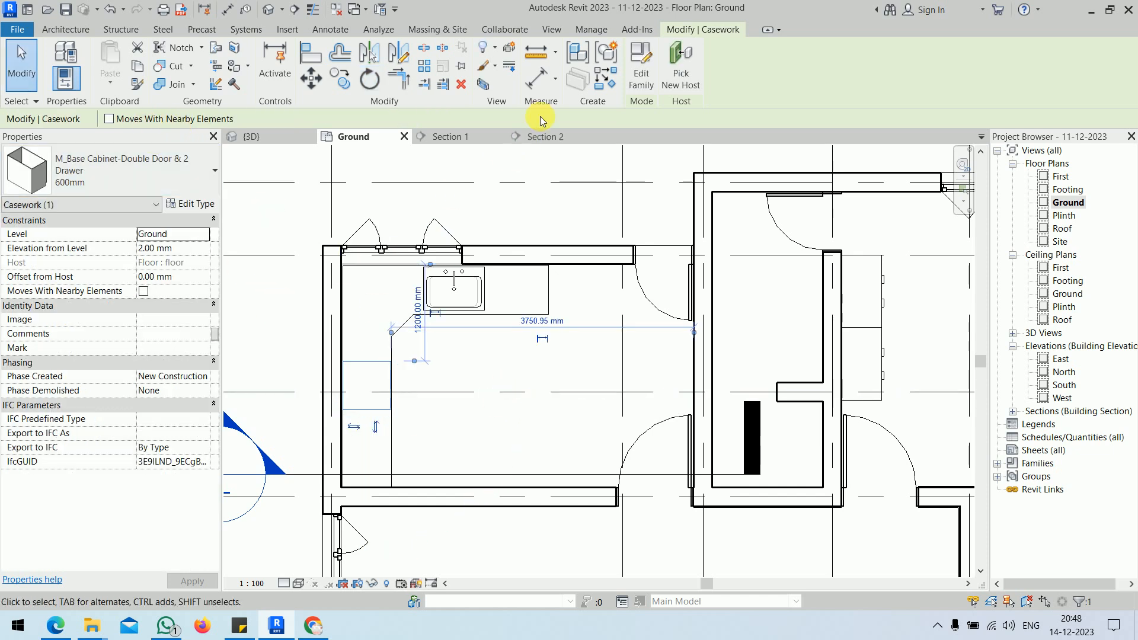
- Rotate the base cabinet 90° about its center with the Copy option disabled
{"action": "left_click", "coordinate": [369, 79]}
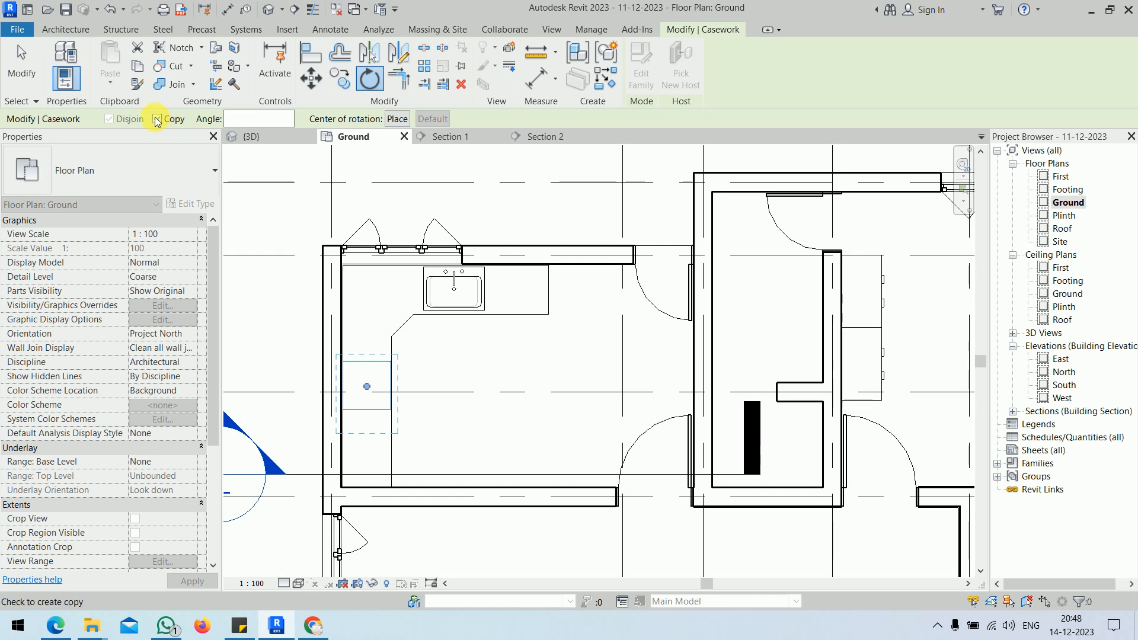
{"action": "left_click", "coordinate": [157, 119]}
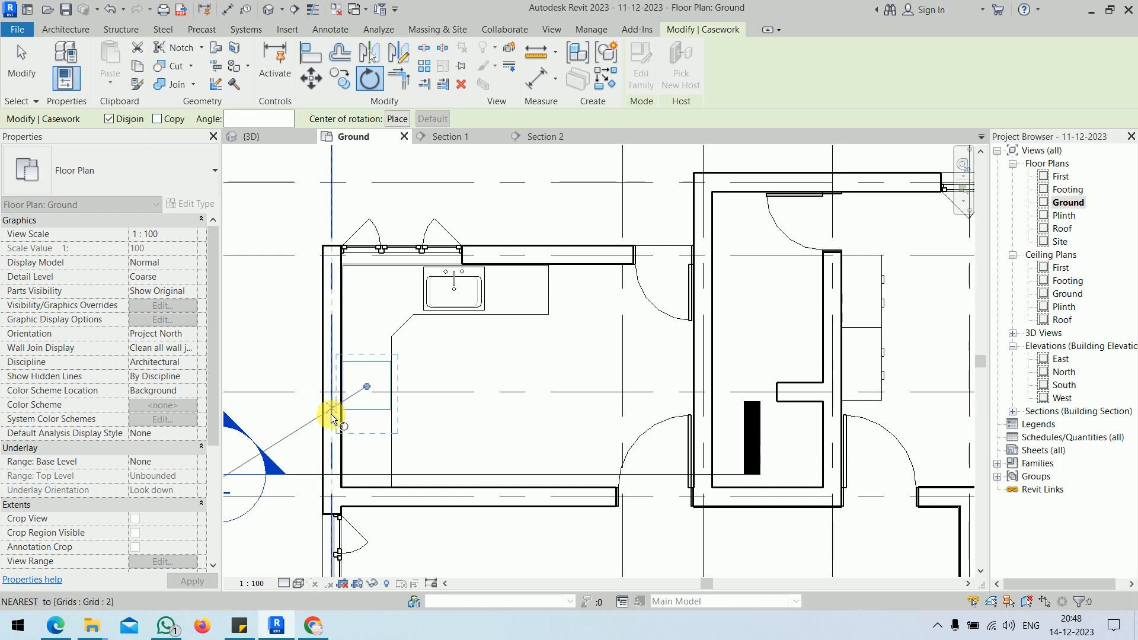
{"action": "left_click", "coordinate": [367, 447]}
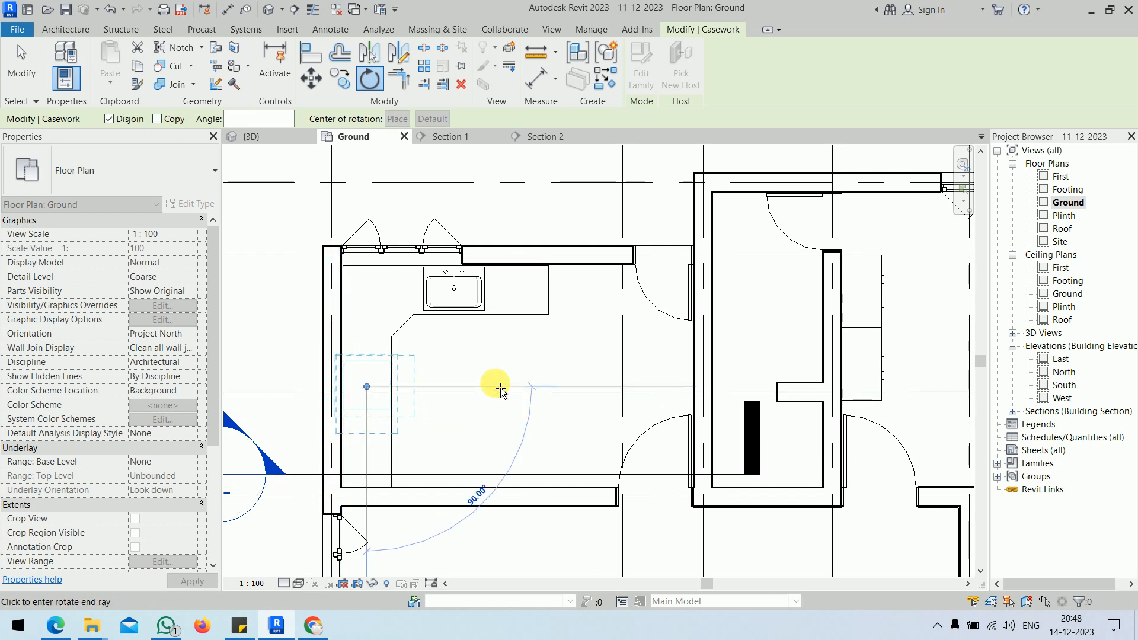
{"action": "left_click", "coordinate": [495, 383]}
{"action": "key", "text": "Escape"}
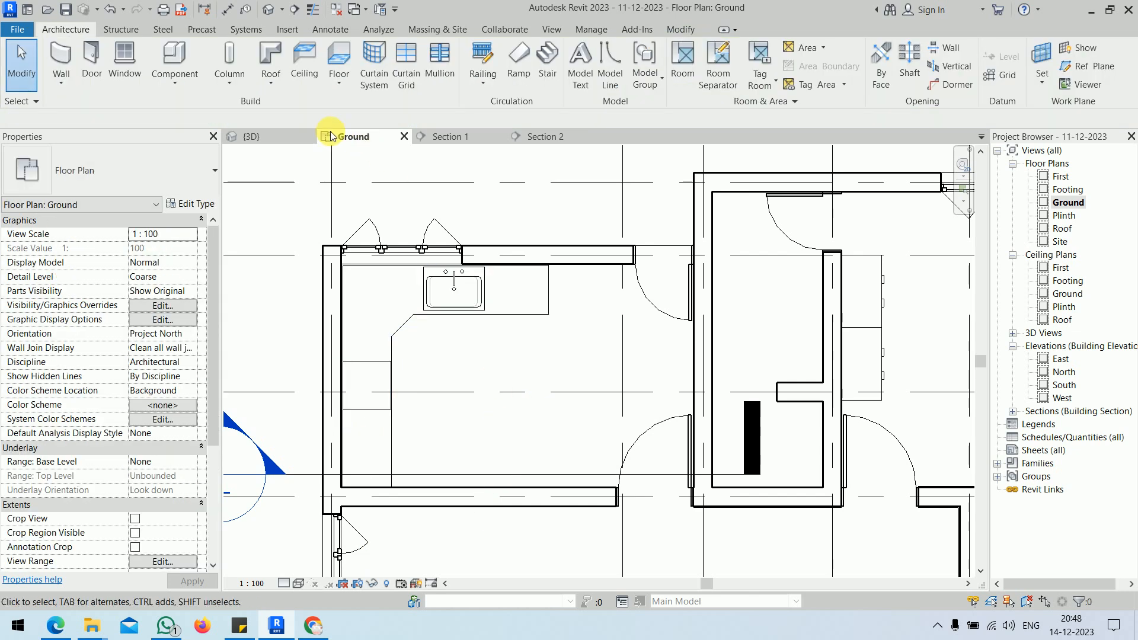
- Check the cabinet's facing in the 3D view and flip it in both directions in the Ground plan
{"action": "left_click", "coordinate": [251, 136]}
{"action": "middle_click_drag", "start_coordinate": [493, 463], "coordinate": [434, 447], "text": "shift"}
{"action": "left_click_drag", "start_coordinate": [480, 491], "coordinate": [561, 496]}
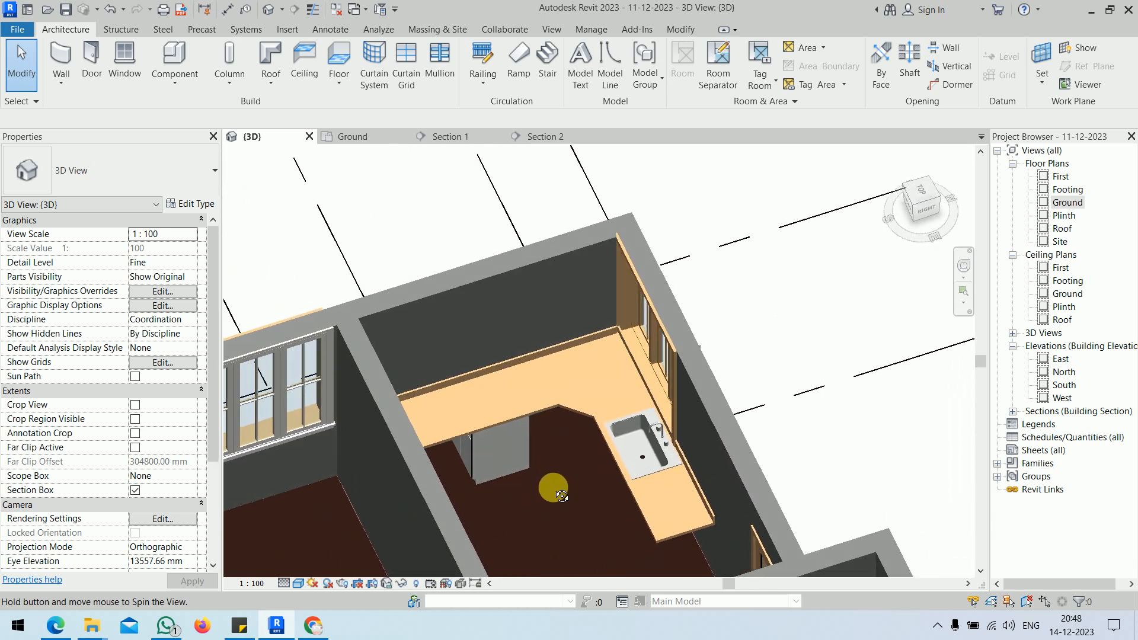
{"action": "left_click", "coordinate": [530, 450]}
{"action": "middle_click_drag", "start_coordinate": [554, 469], "coordinate": [569, 247], "text": "shift"}
{"action": "key", "text": "ctrl+Tab"}
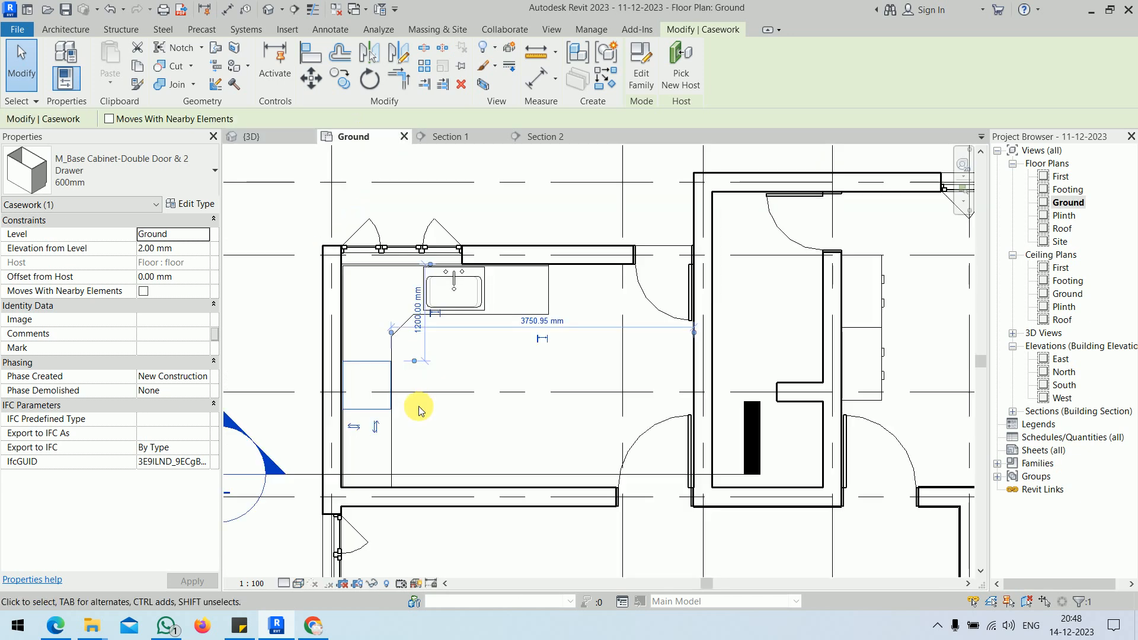
{"action": "scroll", "coordinate": [418, 411], "scroll_direction": "up", "scroll_amount": 5}
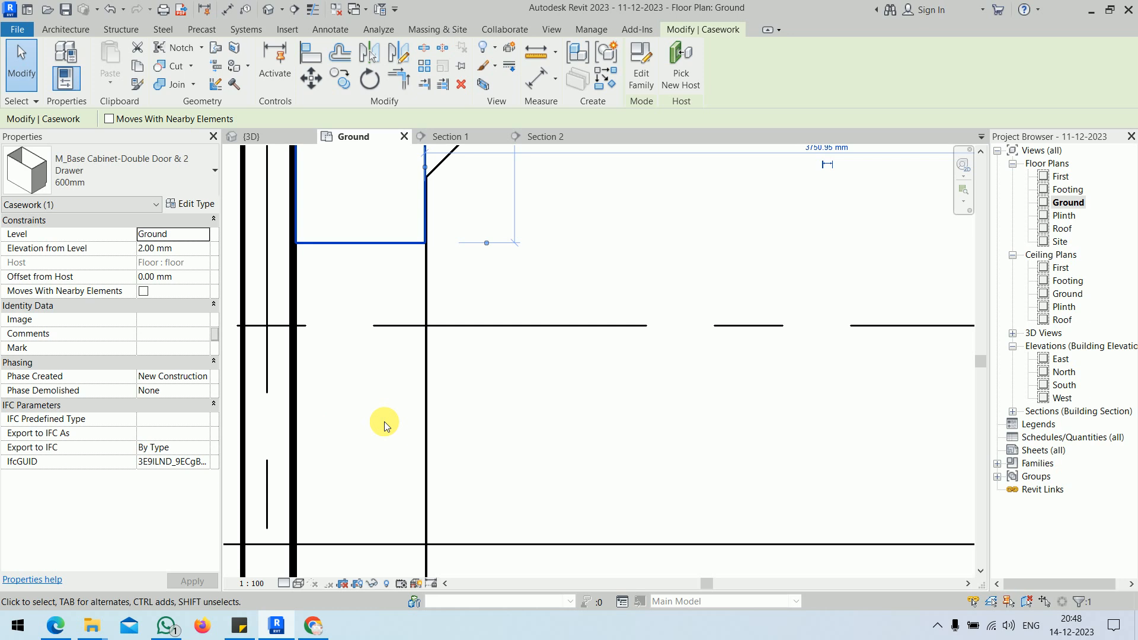
{"action": "scroll", "coordinate": [458, 395], "scroll_direction": "down", "scroll_amount": 4}
{"action": "left_click", "coordinate": [355, 275]}
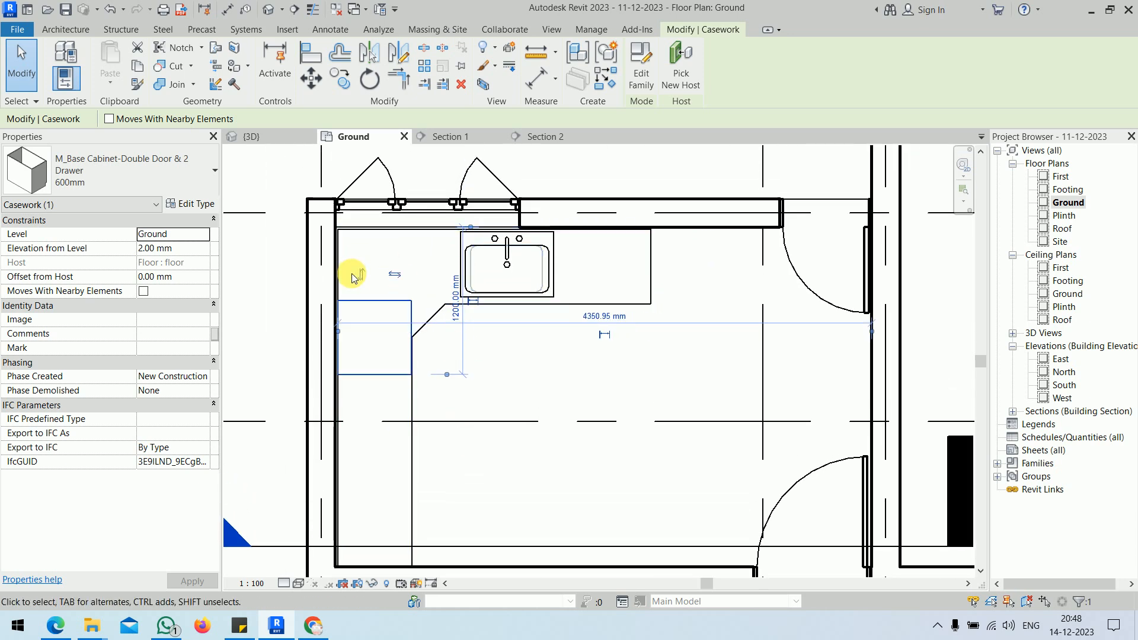
- Examine the flipped cabinet under the counter in the 3D view and review its type parameters
{"action": "left_click", "coordinate": [275, 136]}
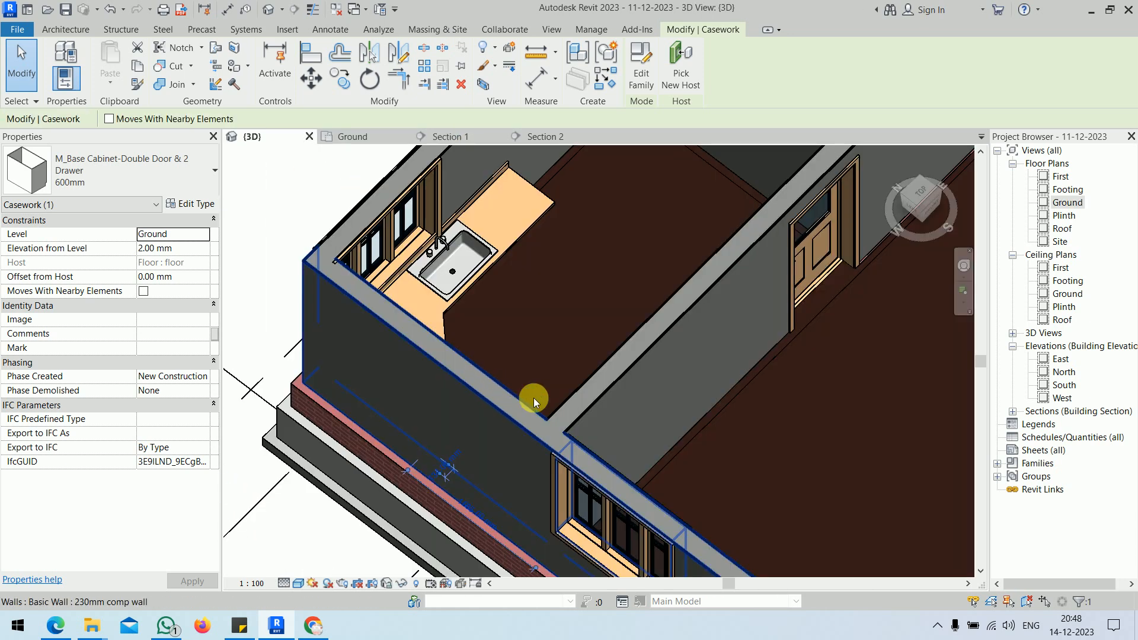
{"action": "middle_click_drag", "start_coordinate": [533, 398], "coordinate": [267, 401], "text": "shift"}
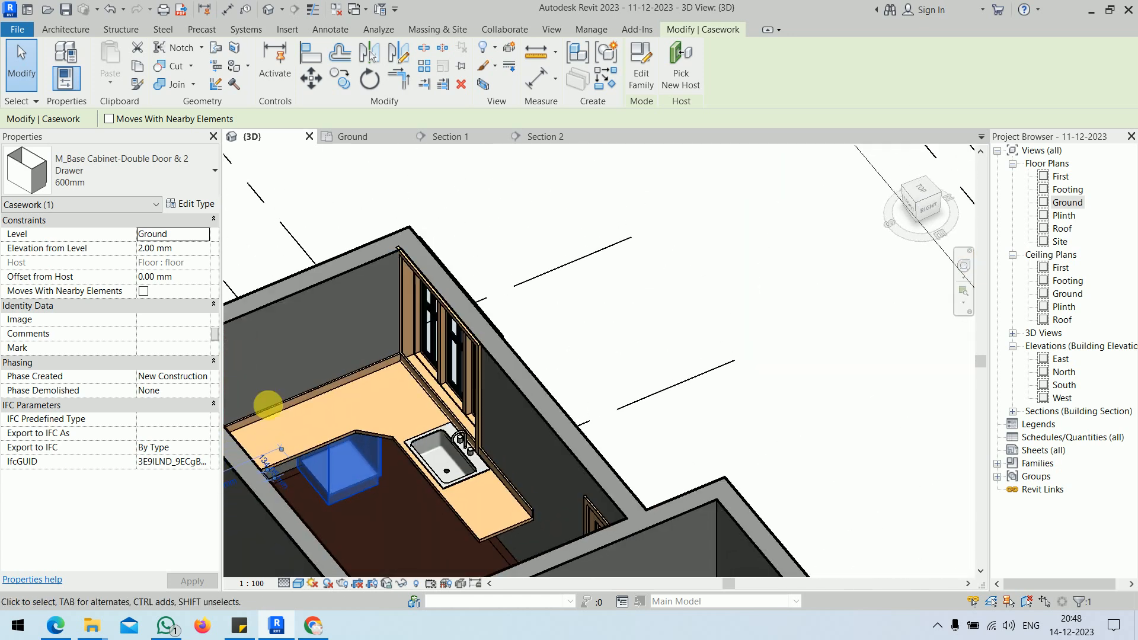
{"action": "scroll", "coordinate": [337, 503], "scroll_direction": "up", "scroll_amount": 4}
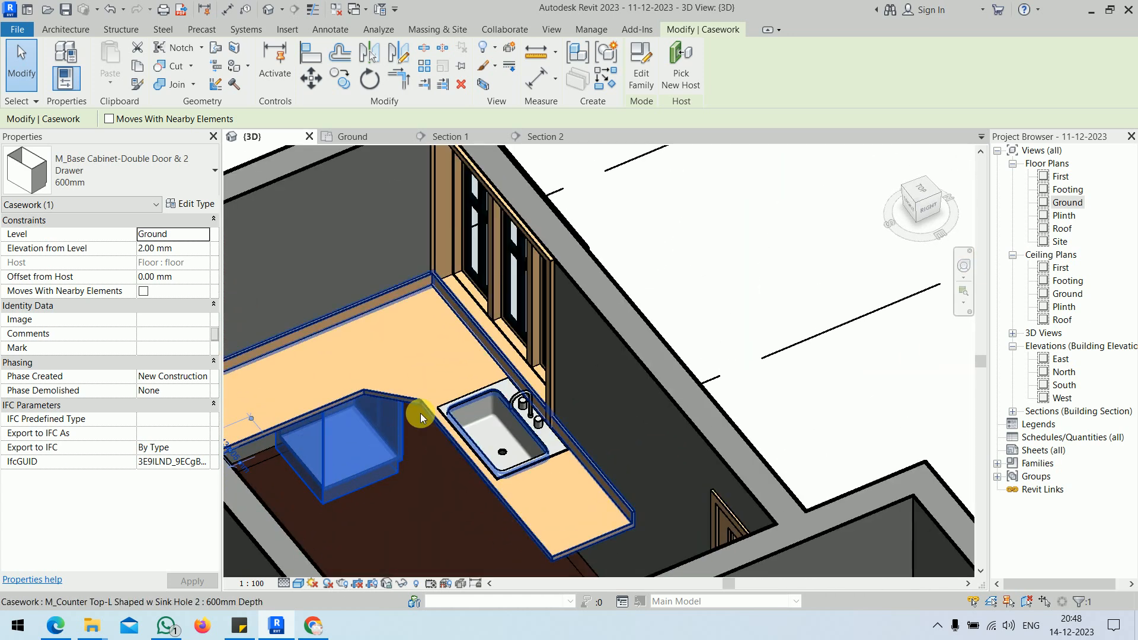
{"action": "scroll", "coordinate": [330, 478], "scroll_direction": "down", "scroll_amount": 4}
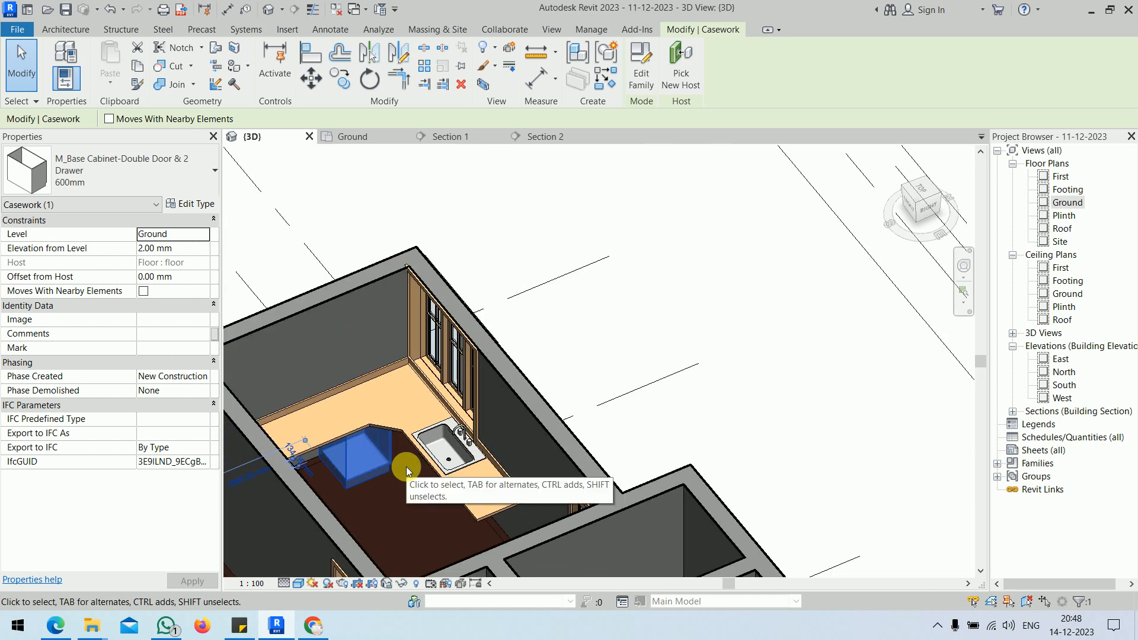
{"action": "left_click", "coordinate": [202, 205]}
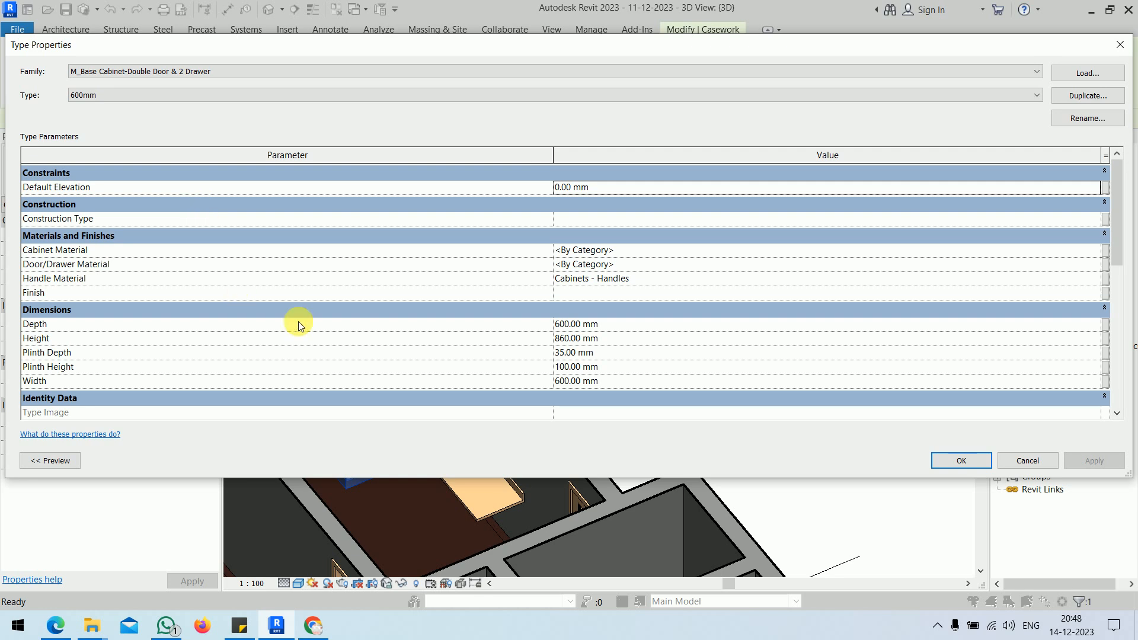
{"action": "scroll", "coordinate": [349, 324], "scroll_direction": "down", "scroll_amount": 5}
{"action": "scroll", "coordinate": [349, 324], "scroll_direction": "up", "scroll_amount": 5}
{"action": "left_click", "coordinate": [1120, 45]}
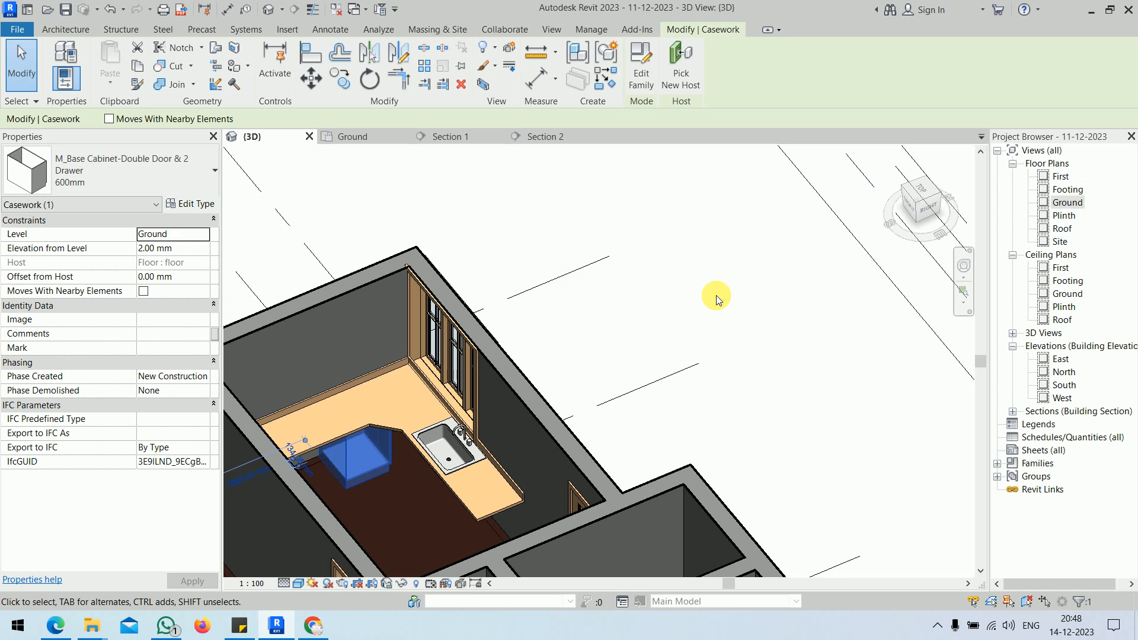
- Replace the drawer cabinet with a newly loaded 1000mm M_Base Cabinet-Double Door Sink Unit under the counter against the outer side wall
{"action": "left_click", "coordinate": [720, 295]}
{"action": "double_click", "coordinate": [1067, 202]}
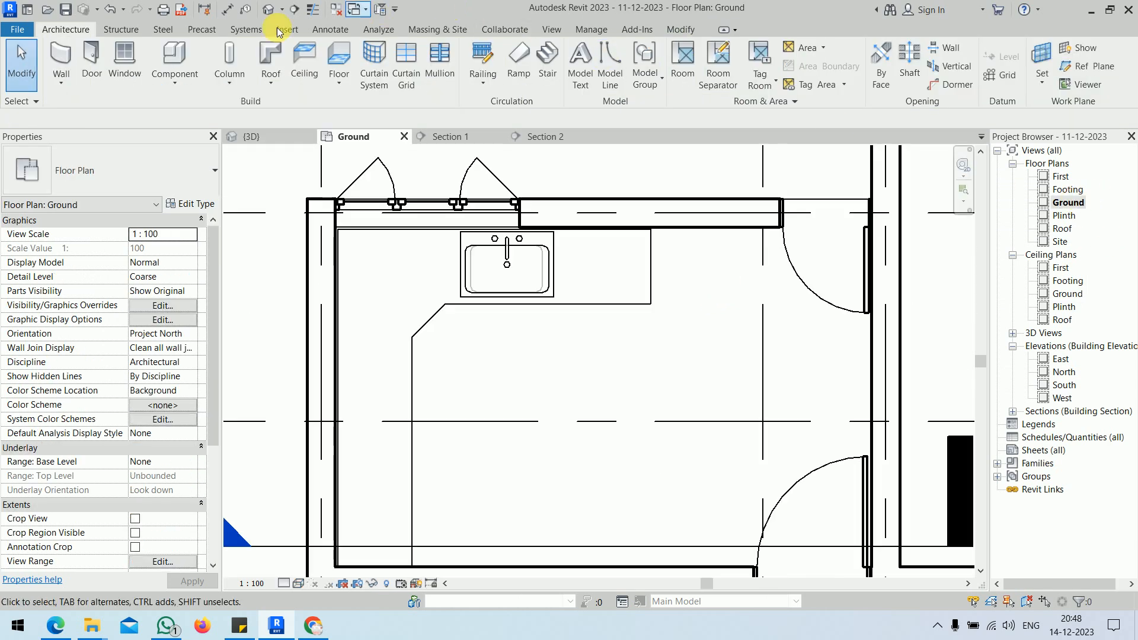
{"action": "left_click", "coordinate": [174, 59]}
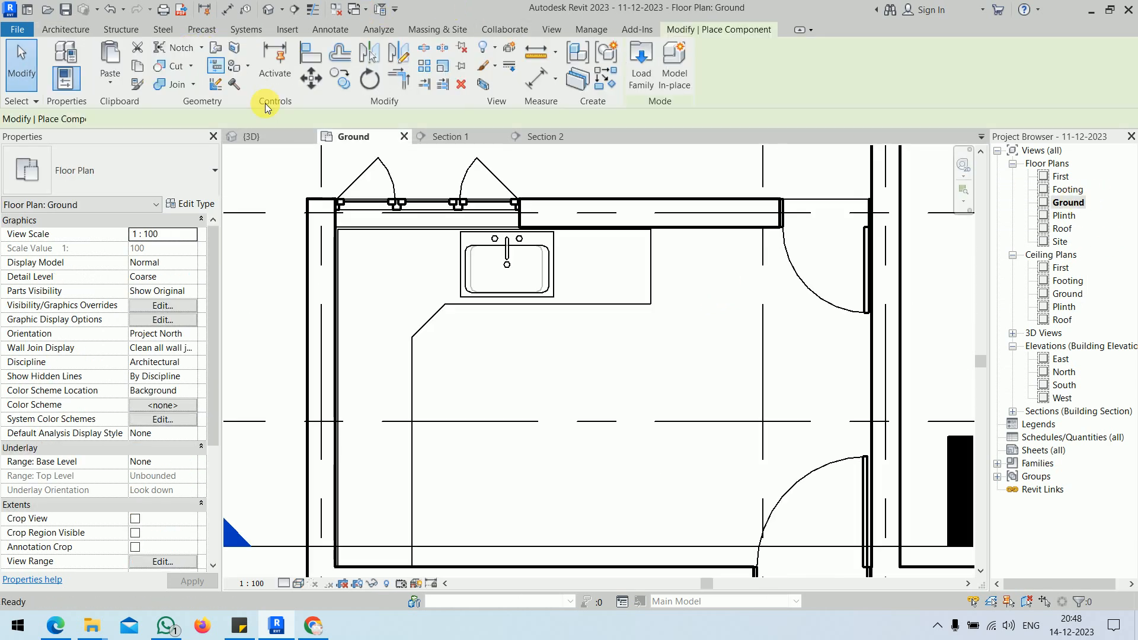
{"action": "left_click", "coordinate": [634, 84]}
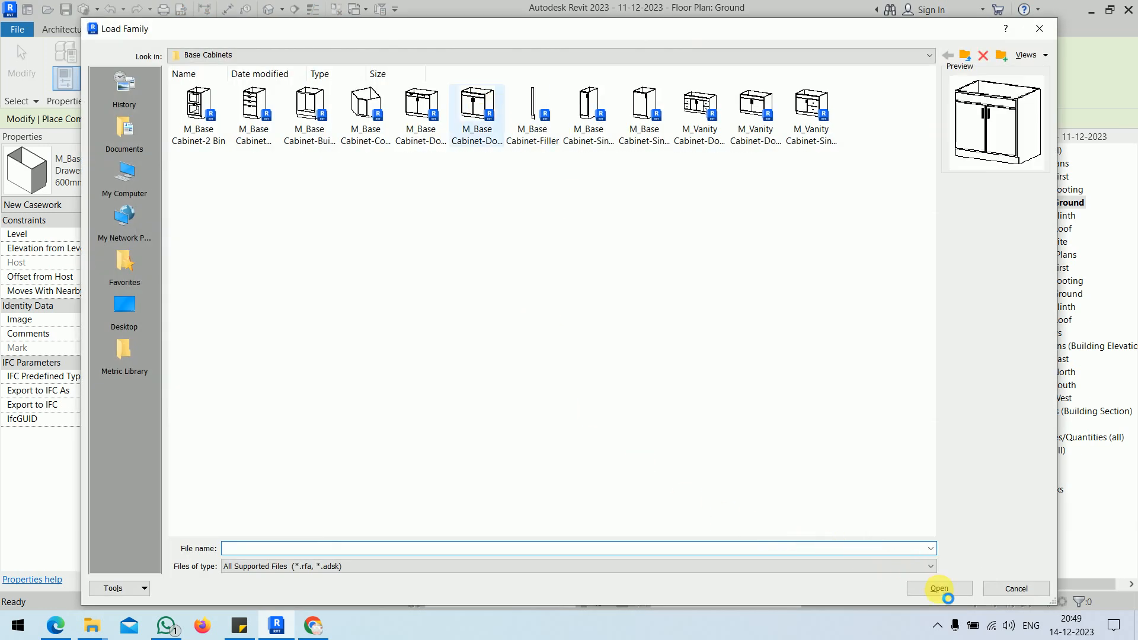
{"action": "left_click", "coordinate": [940, 589]}
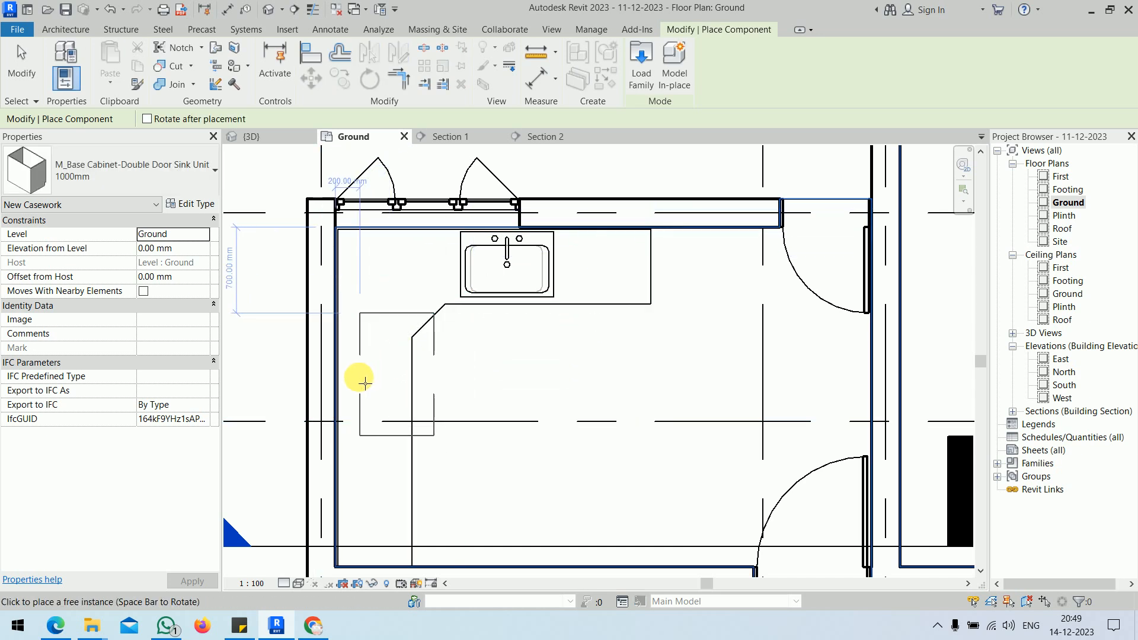
{"action": "left_click", "coordinate": [341, 386]}
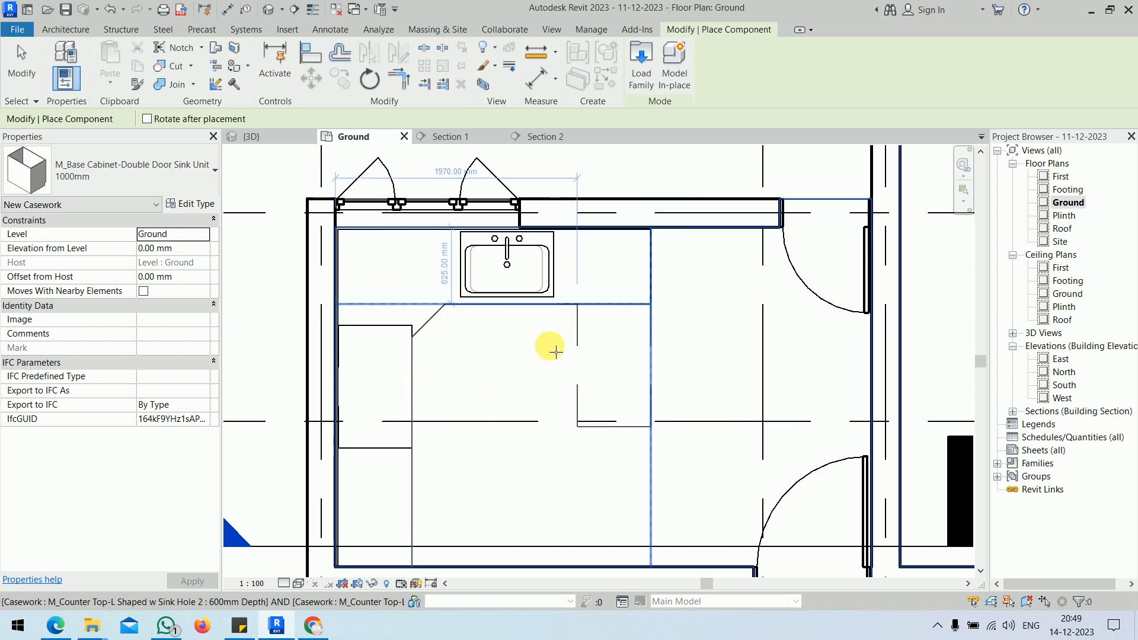
- Finish placing the sink base cabinet and inspect it under the counter in the 3D view
{"action": "key", "text": "Escape"}
{"action": "key", "text": "Escape"}
{"action": "left_click", "coordinate": [269, 136]}
{"action": "mouse_move", "coordinate": [589, 402]}
{"action": "middle_mouse_down", "text": "shift"}
{"action": "mouse_move", "coordinate": [536, 417]}
{"action": "mouse_move", "coordinate": [516, 379]}
{"action": "mouse_move", "coordinate": [590, 413]}
{"action": "middle_mouse_up", "text": "shift"}
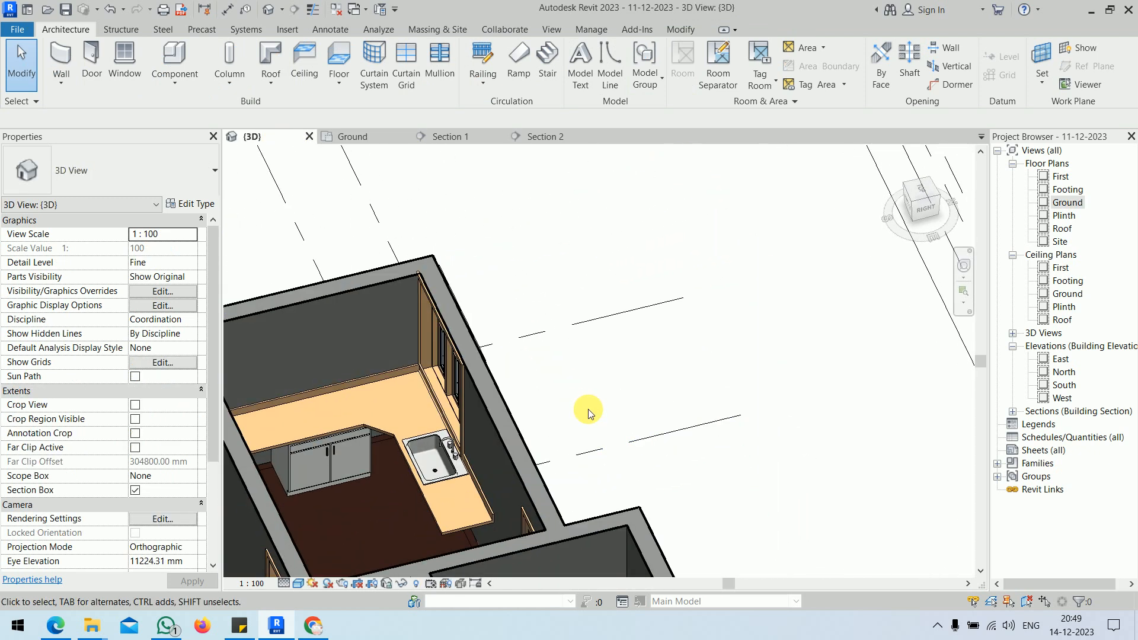
{"action": "scroll", "coordinate": [591, 413], "scroll_direction": "up", "scroll_amount": 2}
{"action": "scroll", "coordinate": [541, 474], "scroll_direction": "up", "scroll_amount": 5}
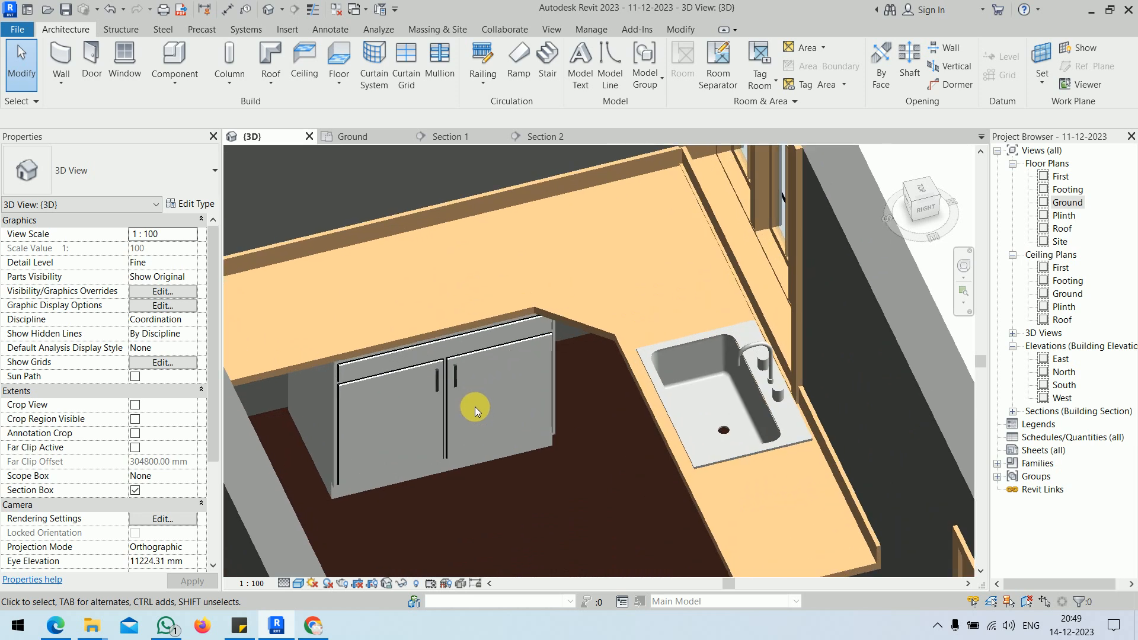
- From the Ground plan, load the M_Upper Cabinet-Double Door-Wall family from the Wall Cabinets library folder
{"action": "double_click", "coordinate": [1067, 202]}
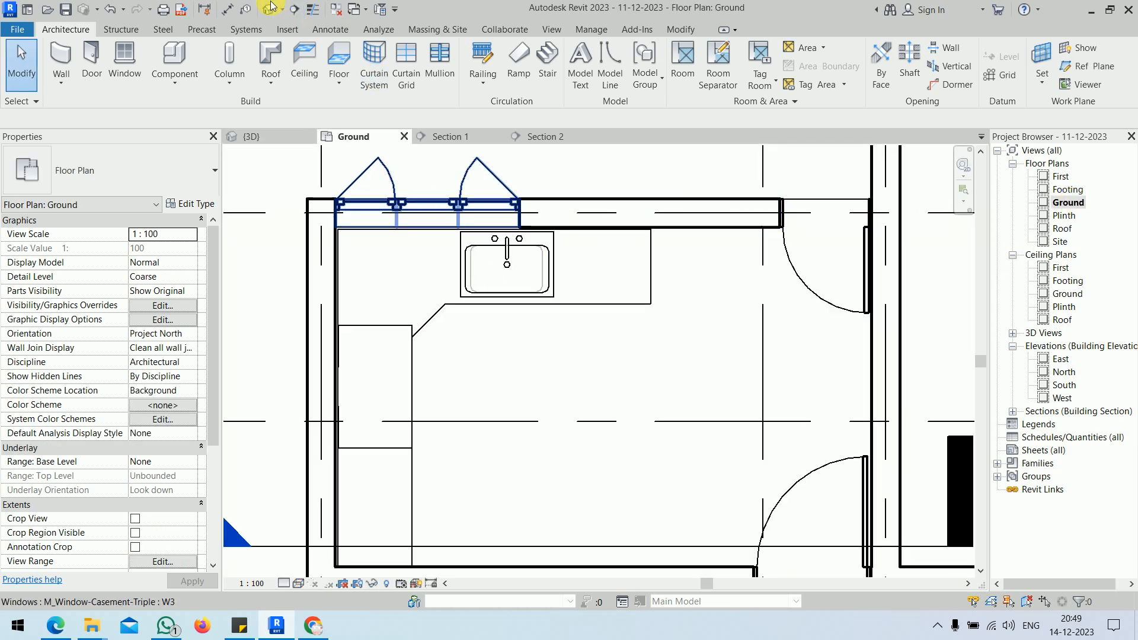
{"action": "left_click", "coordinate": [166, 63]}
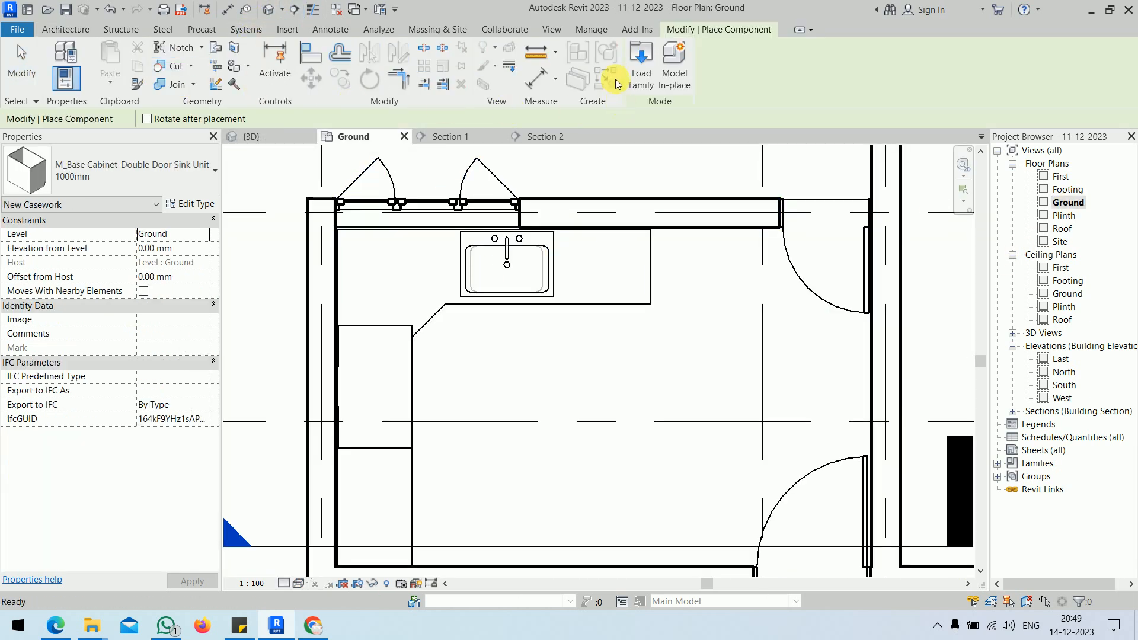
{"action": "left_click", "coordinate": [640, 67]}
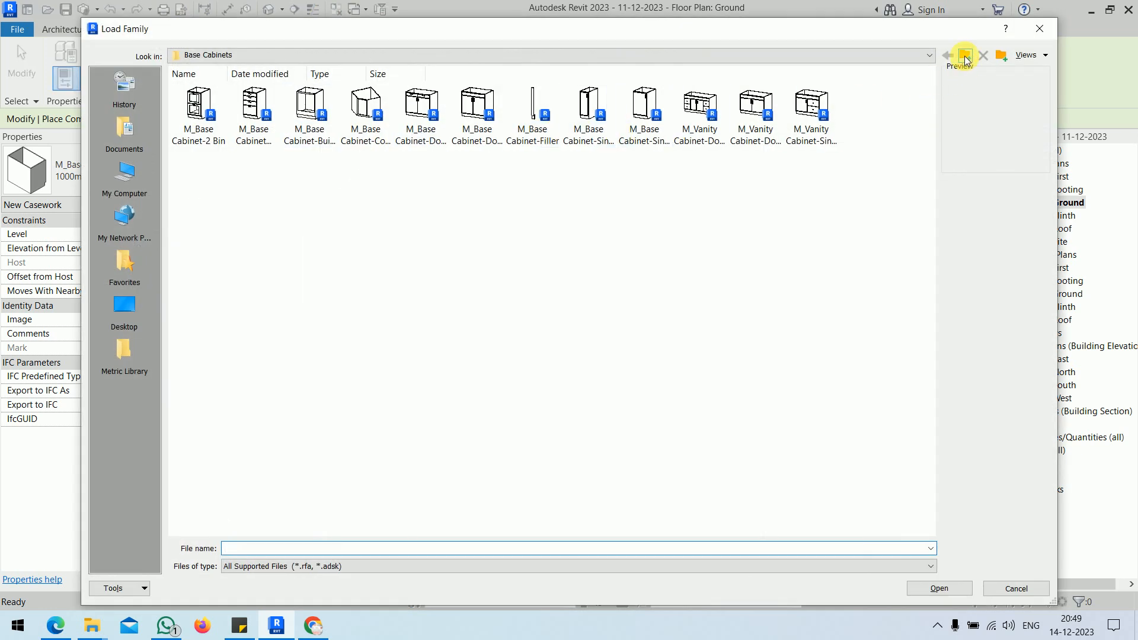
{"action": "left_click", "coordinate": [965, 55]}
{"action": "double_click", "coordinate": [391, 117]}
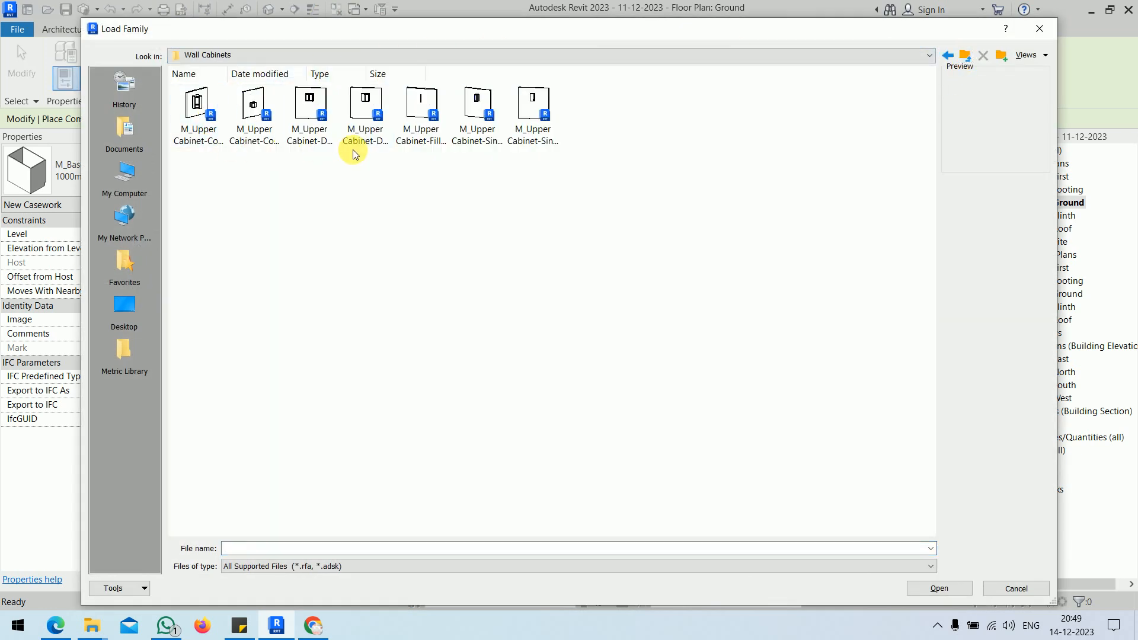
{"action": "right_click", "coordinate": [383, 202]}
{"action": "left_click", "coordinate": [563, 229]}
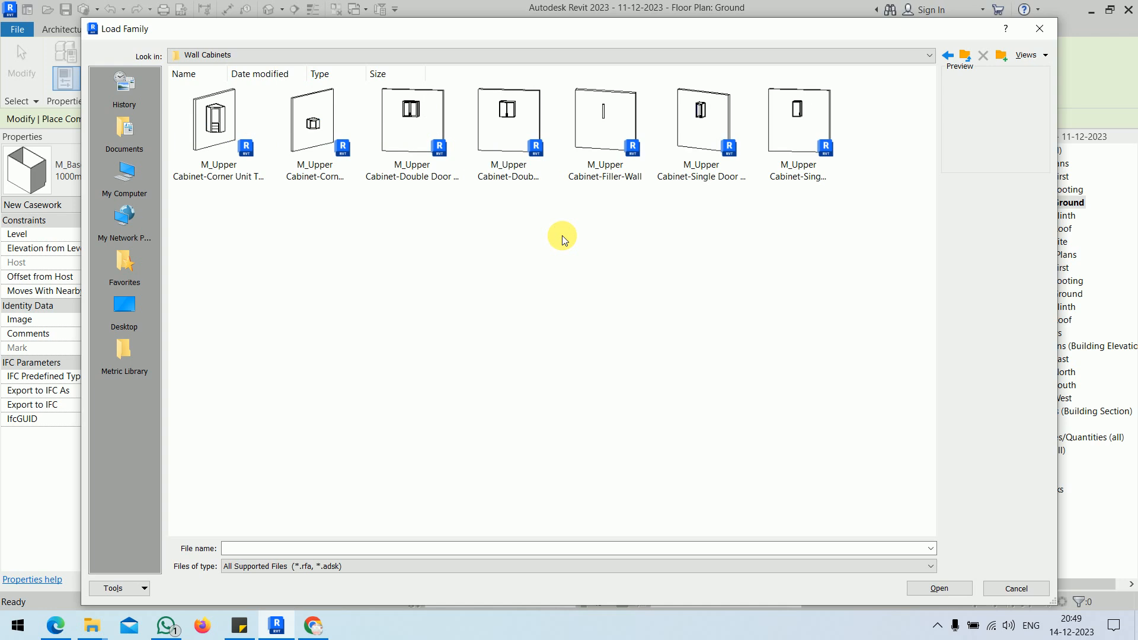
{"action": "left_click", "coordinate": [487, 133]}
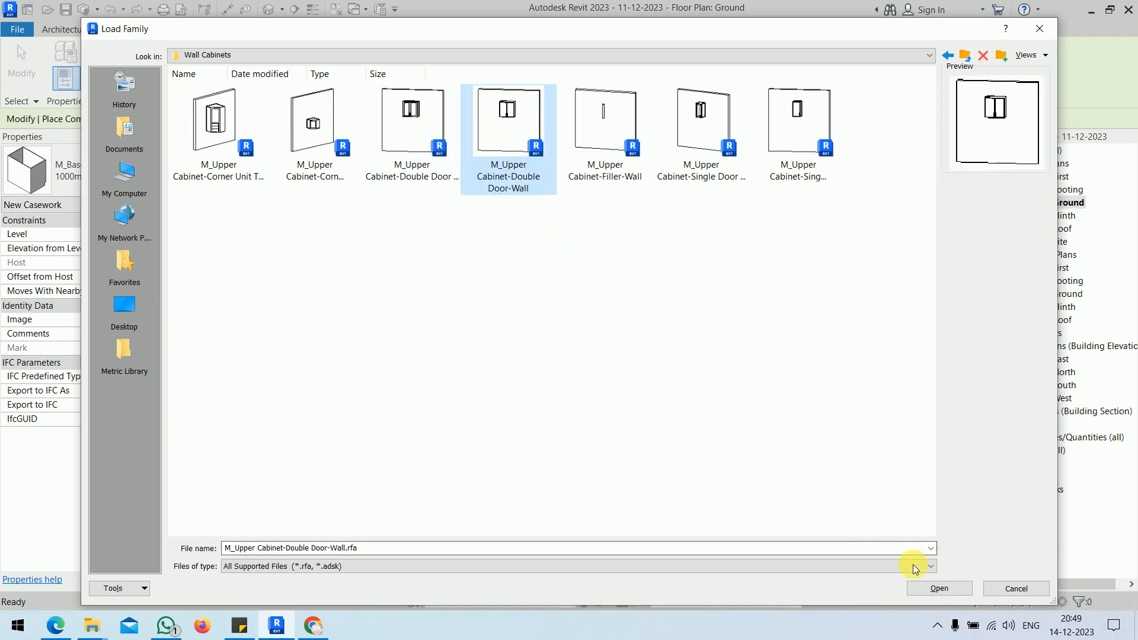
{"action": "left_click", "coordinate": [935, 586]}
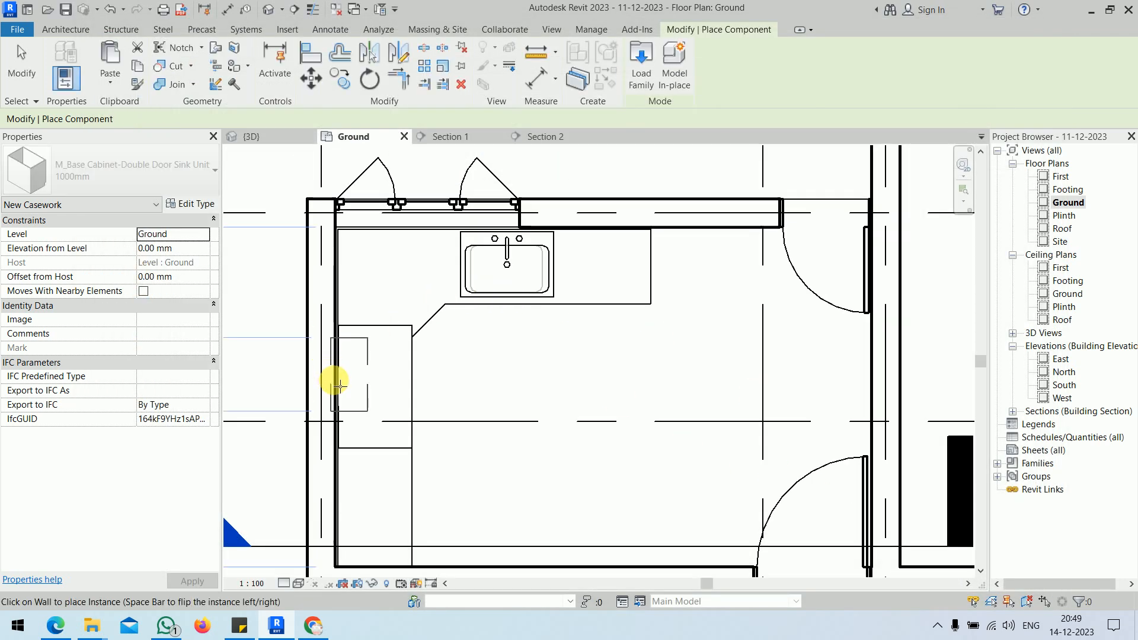
- Place the 600mm double door upper cabinet on the outer side wall above the base cabinet
{"action": "scroll", "coordinate": [347, 402], "scroll_direction": "up", "scroll_amount": 2}
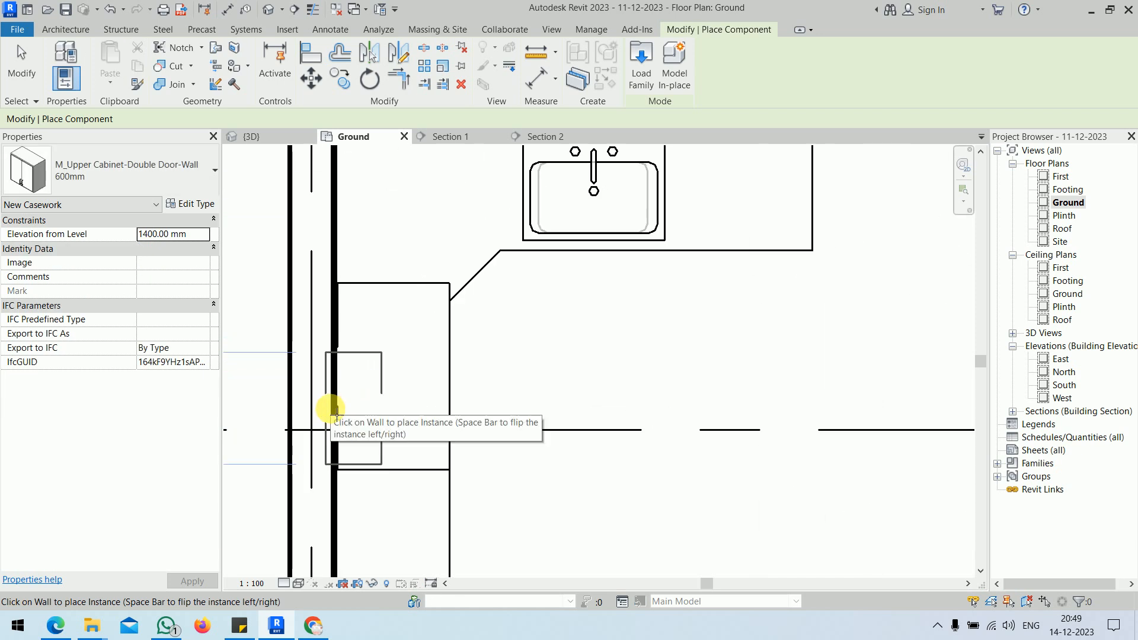
{"action": "left_click", "coordinate": [331, 409]}
{"action": "key", "text": "Escape"}
{"action": "key", "text": "Escape"}
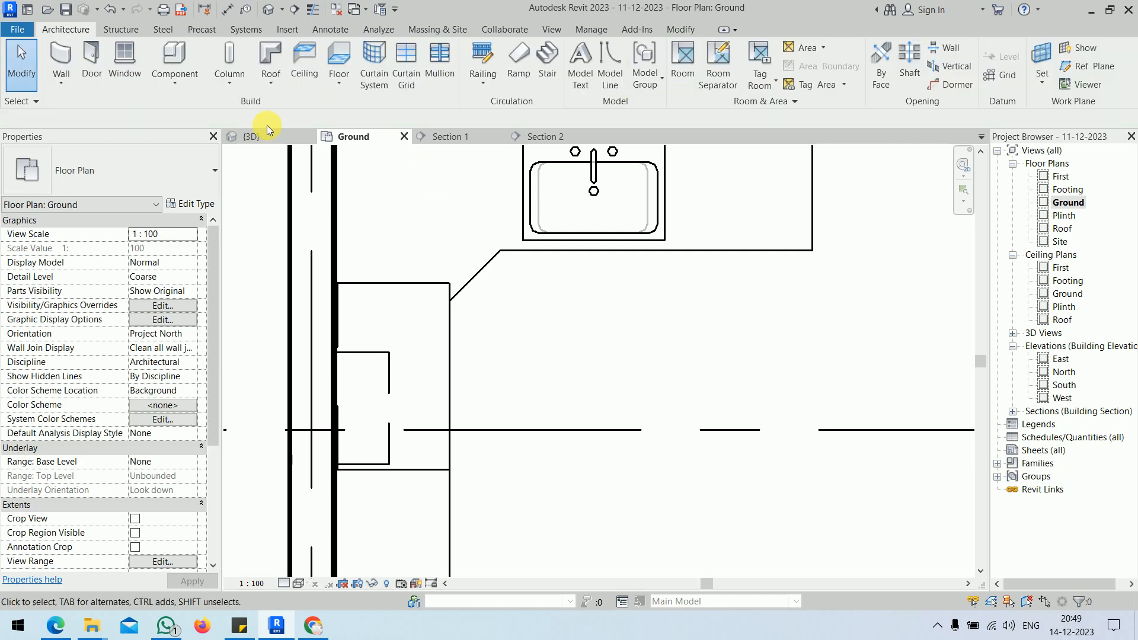
- Inspect the placed upper cabinet above the counter top in the 3D view
{"action": "left_click", "coordinate": [252, 137]}
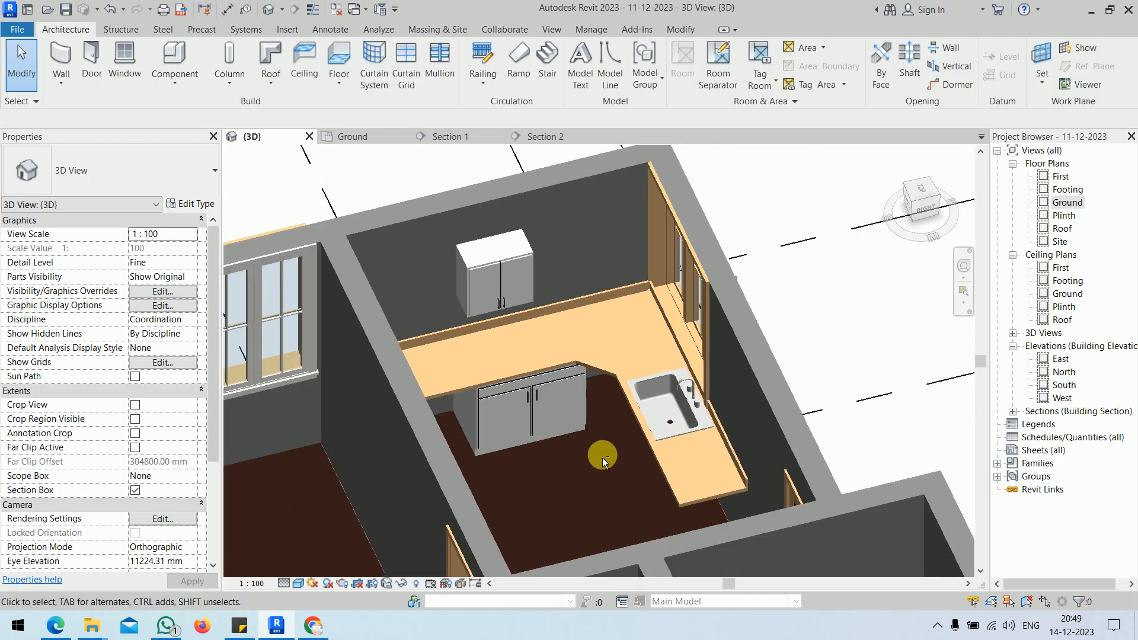
{"action": "middle_click_drag", "start_coordinate": [602, 457], "coordinate": [564, 398], "text": "shift"}
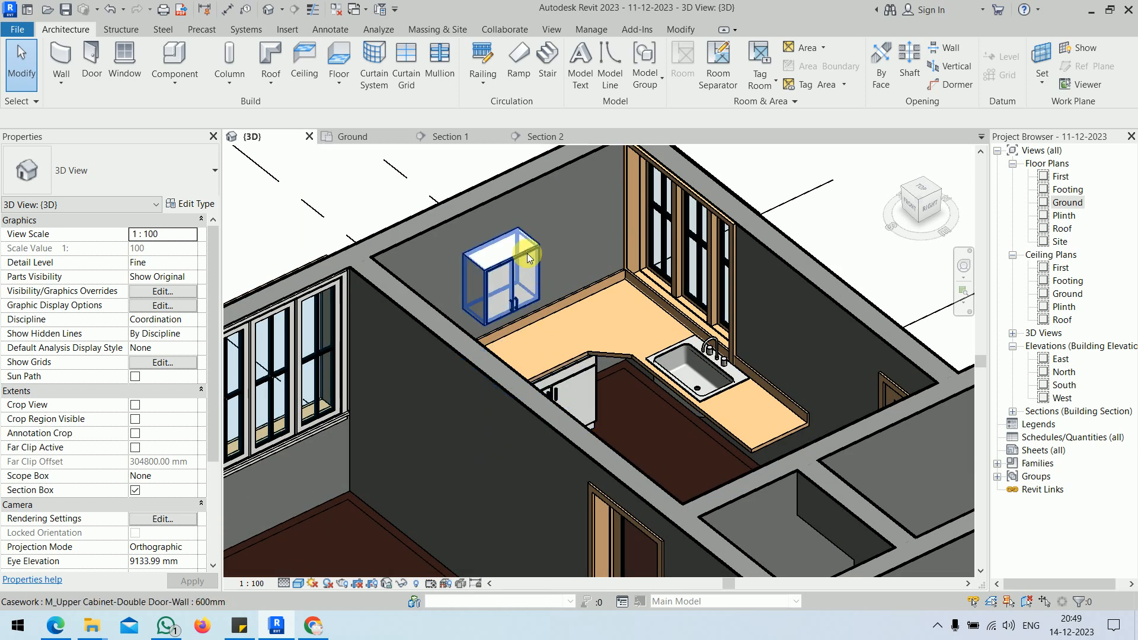
{"action": "scroll", "coordinate": [513, 281], "scroll_direction": "up", "scroll_amount": 5}
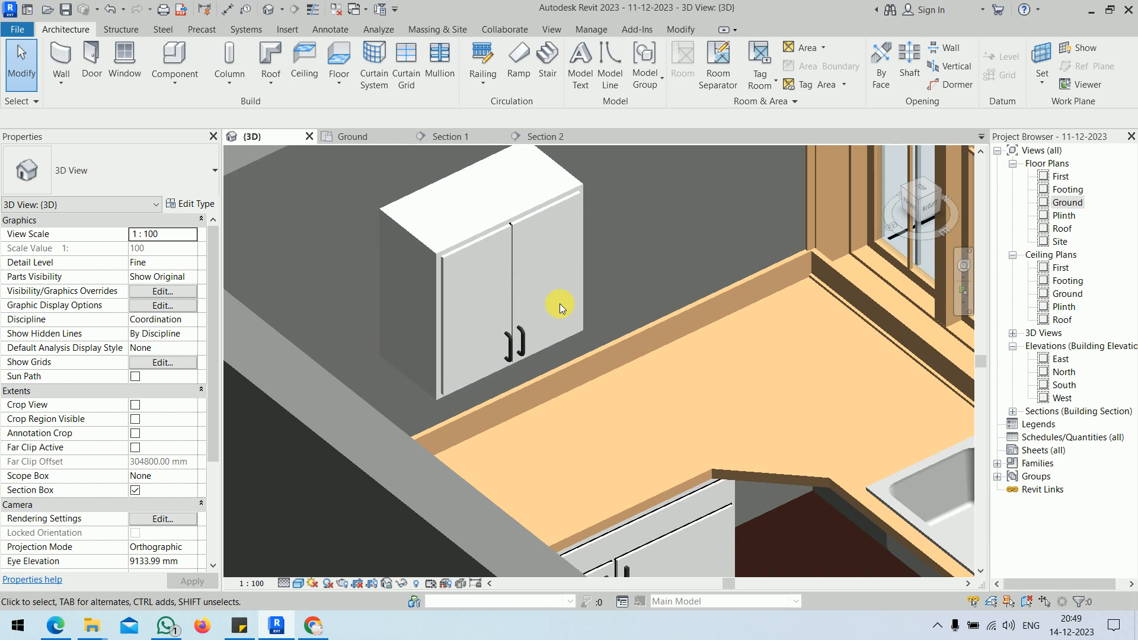
- Review the upper cabinet's type parameters for materials and dimensions and check it against the surrounding kitchen
{"action": "left_click", "coordinate": [556, 218]}
{"action": "left_click", "coordinate": [190, 203]}
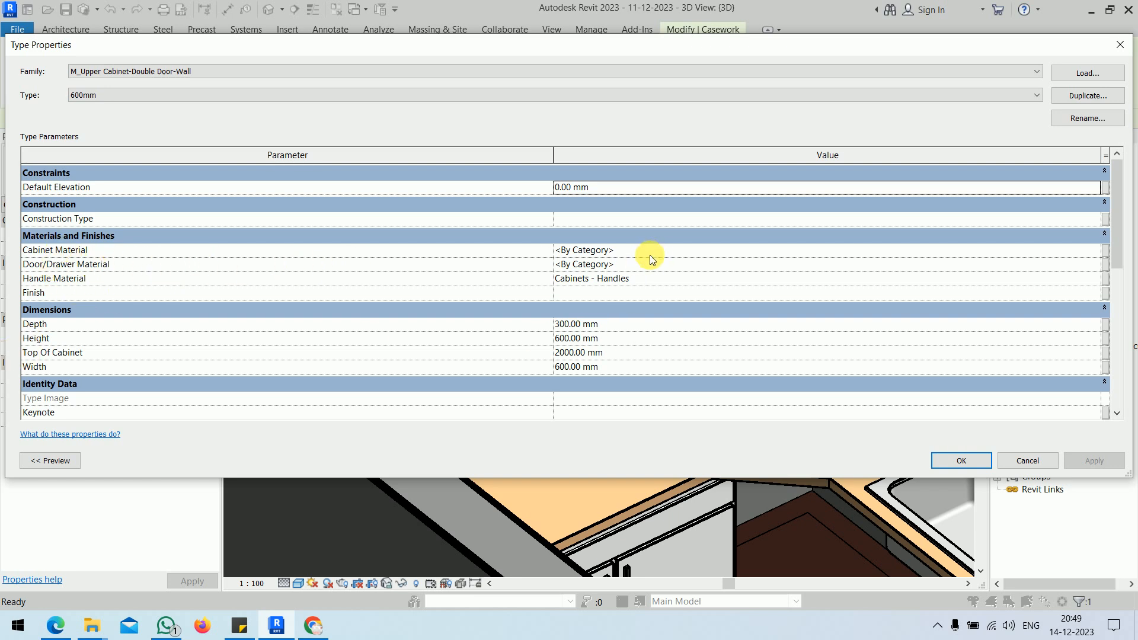
{"action": "left_click", "coordinate": [1032, 460]}
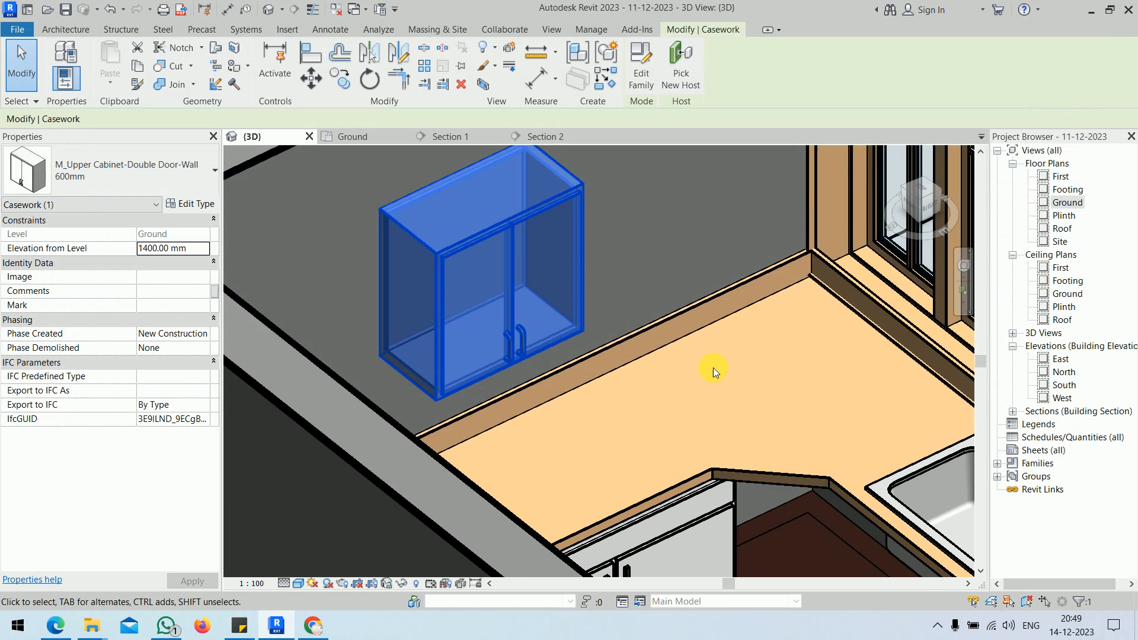
{"action": "scroll", "coordinate": [681, 364], "scroll_direction": "down", "scroll_amount": 3}
{"action": "left_click", "coordinate": [483, 191]}
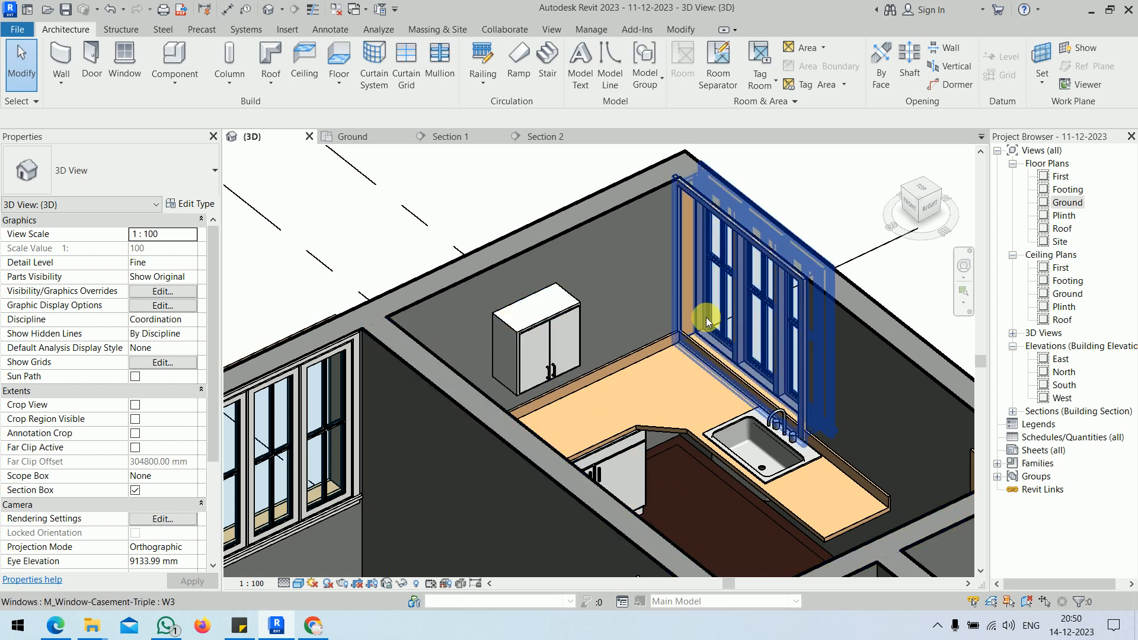
{"action": "left_click", "coordinate": [524, 329]}
{"action": "left_click", "coordinate": [201, 204]}
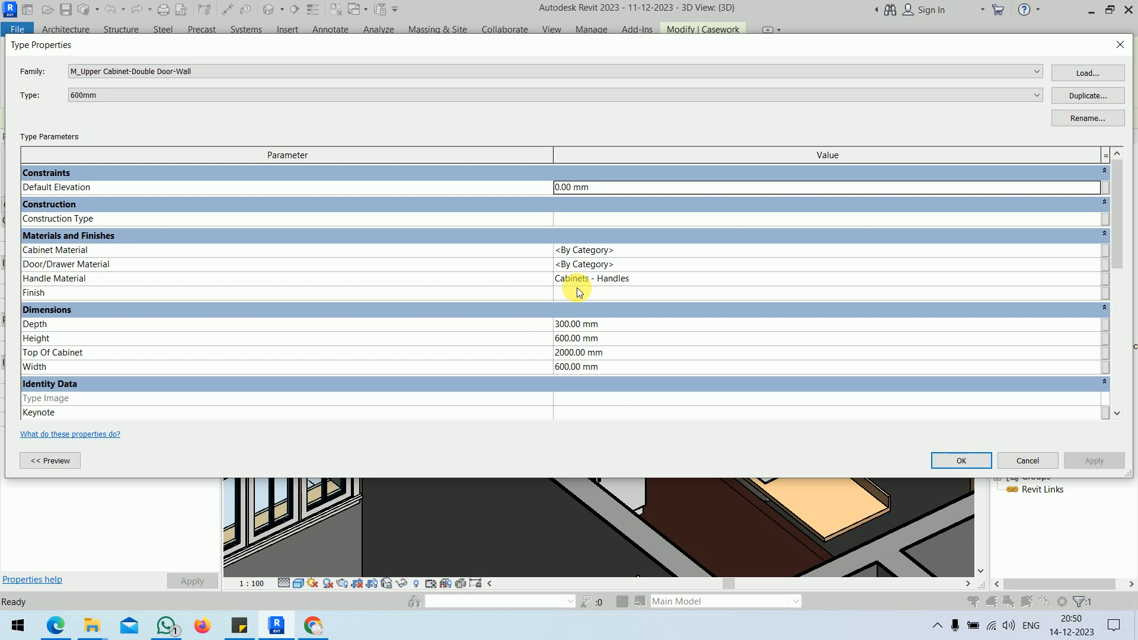
{"action": "key", "text": "Return"}
{"action": "left_click", "coordinate": [480, 193]}
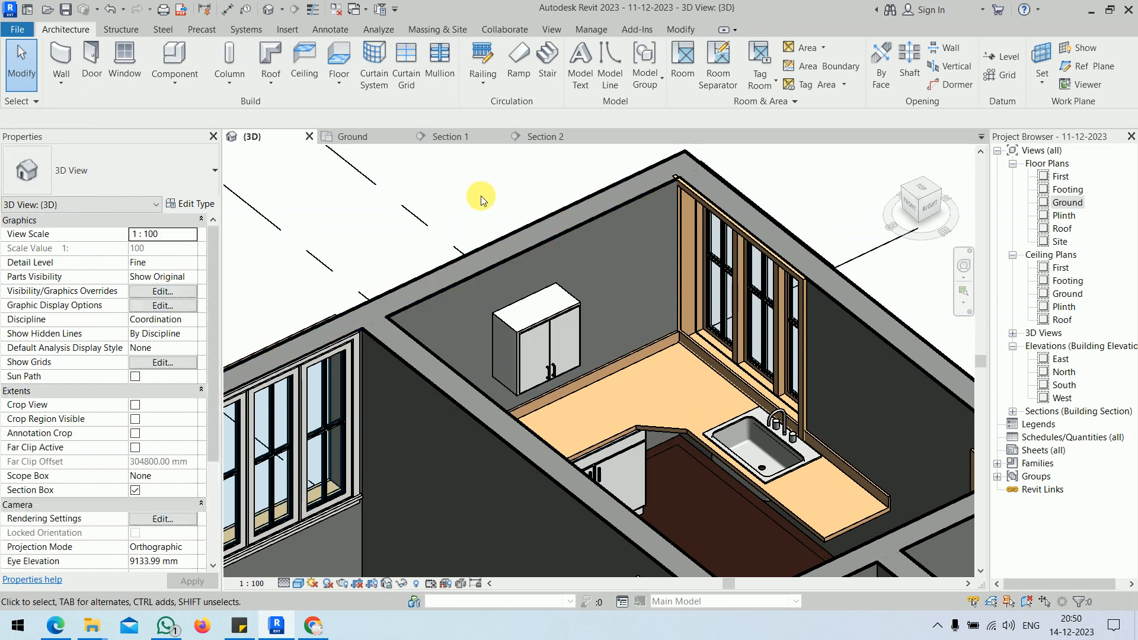
{"action": "middle_click_drag", "start_coordinate": [480, 193], "coordinate": [656, 503], "text": "shift"}
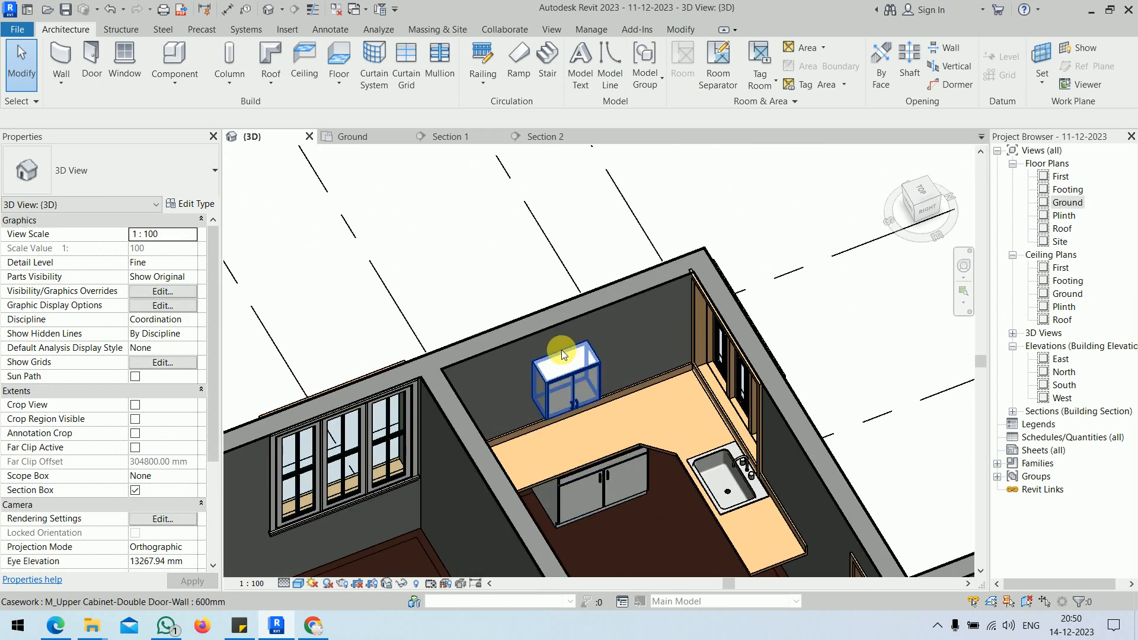
- From the Ground plan, start loading a component family and open the Domestic folder under Specialty Equipment
{"action": "double_click", "coordinate": [1067, 202]}
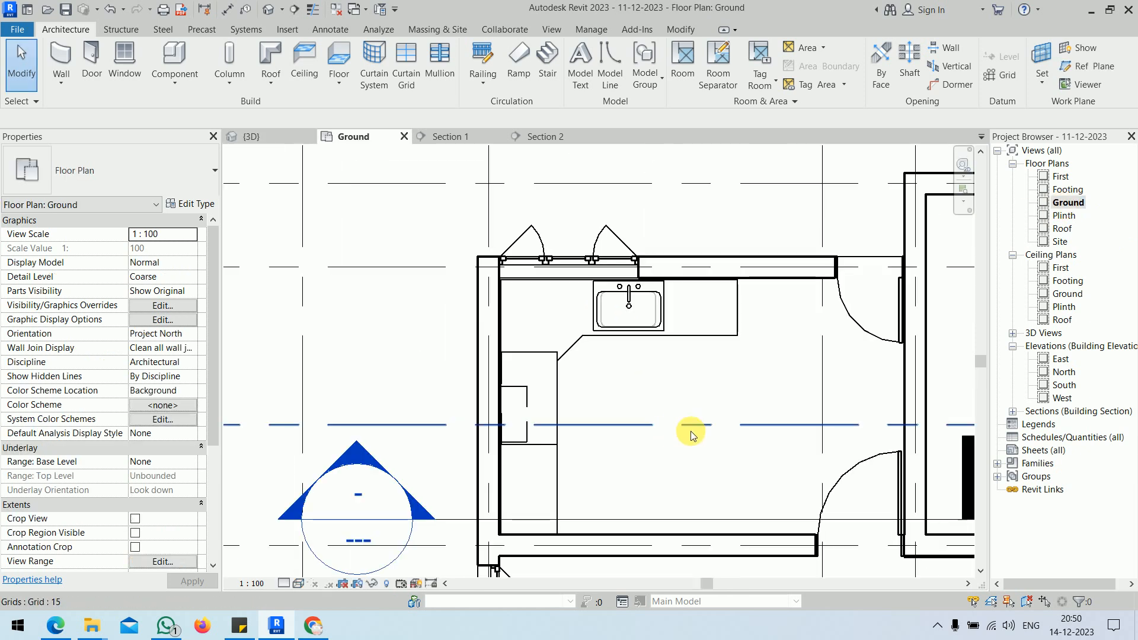
{"action": "middle_click_drag", "start_coordinate": [691, 436], "coordinate": [625, 378]}
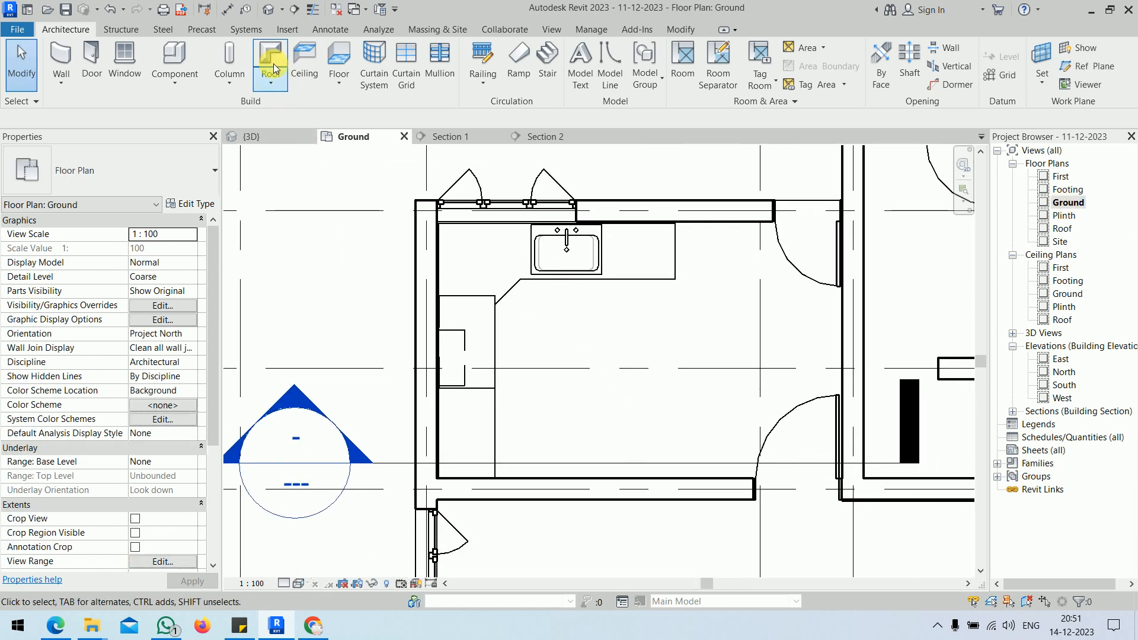
{"action": "left_click", "coordinate": [174, 59]}
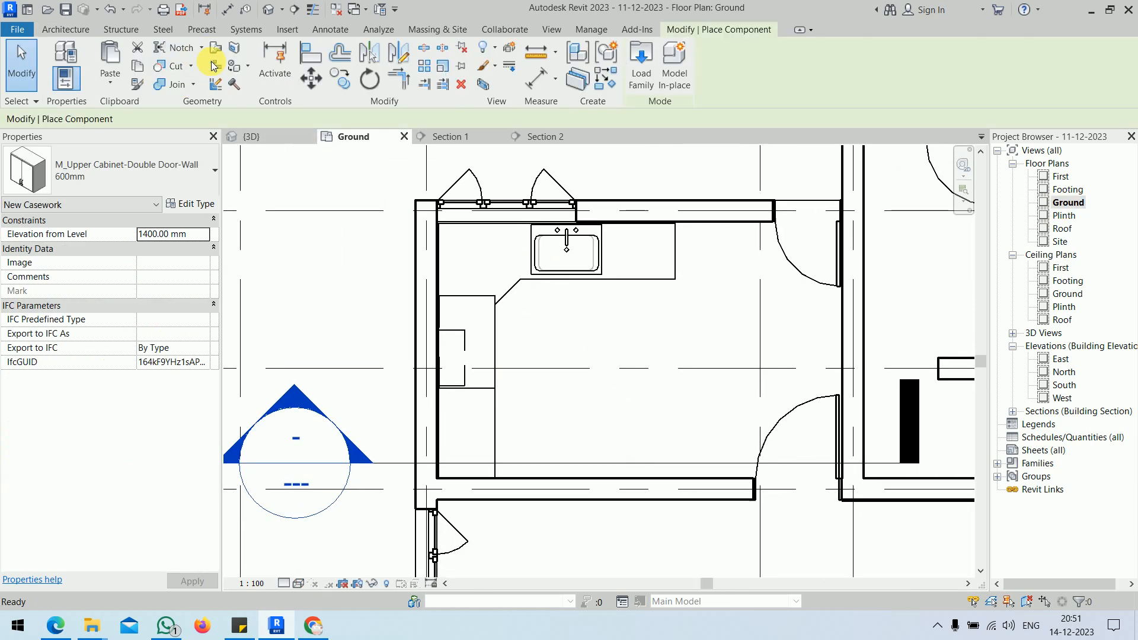
{"action": "left_click", "coordinate": [642, 70]}
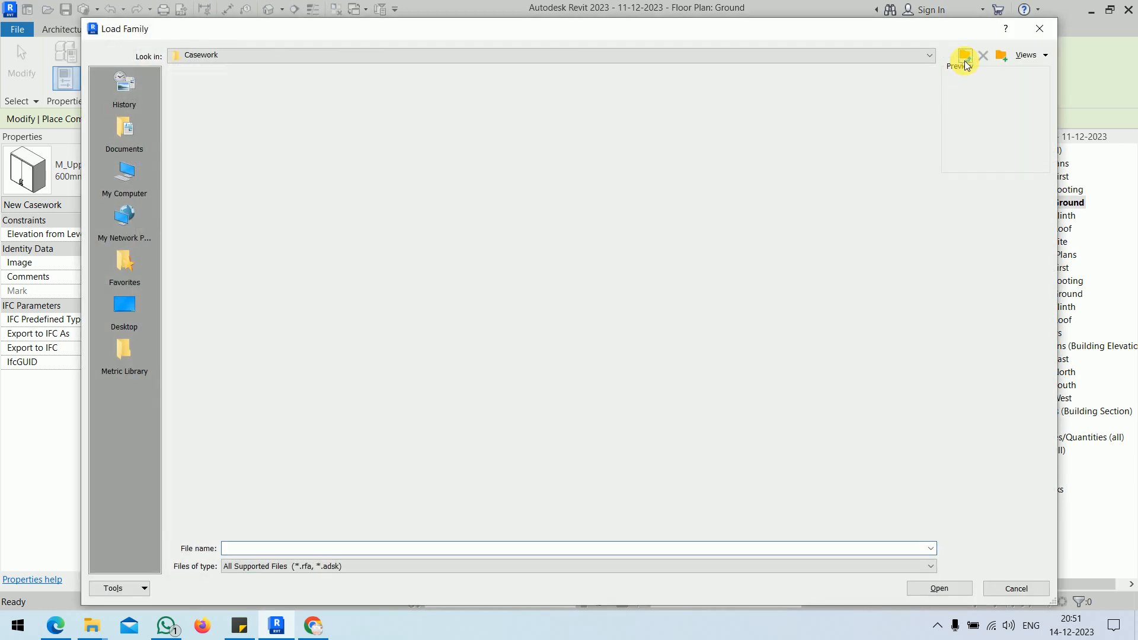
{"action": "left_click", "coordinate": [965, 59]}
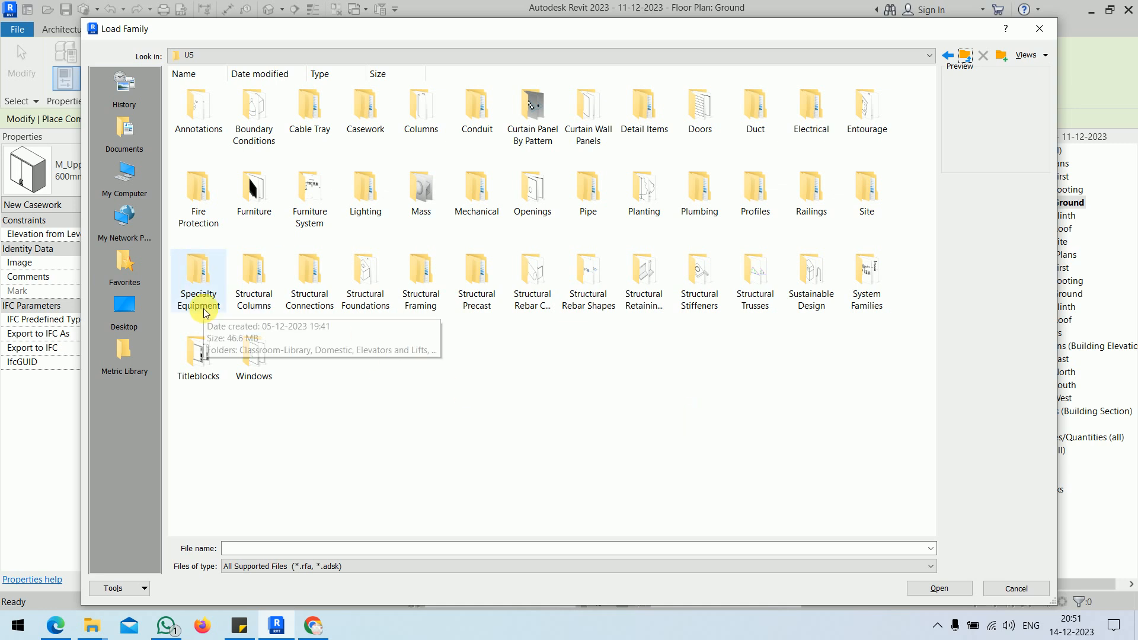
{"action": "double_click", "coordinate": [200, 278]}
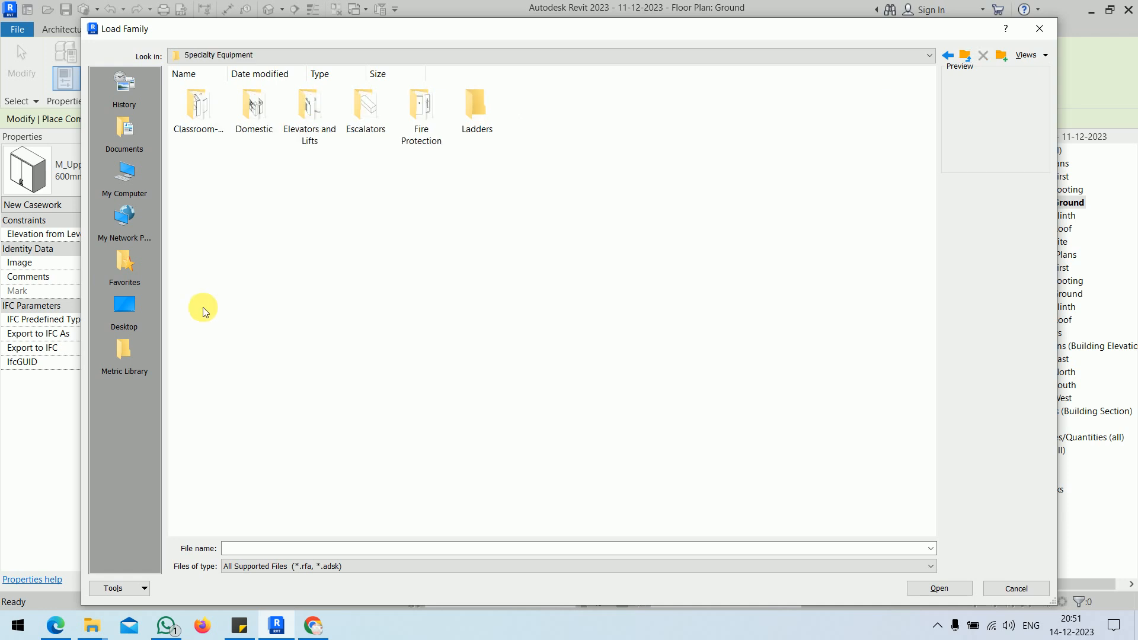
{"action": "double_click", "coordinate": [254, 106]}
- Show the Domestic families as extra large icons and preview the M_Kitchenette - Medium and M_Kitchenette - Small families
{"action": "right_click", "coordinate": [238, 183]}
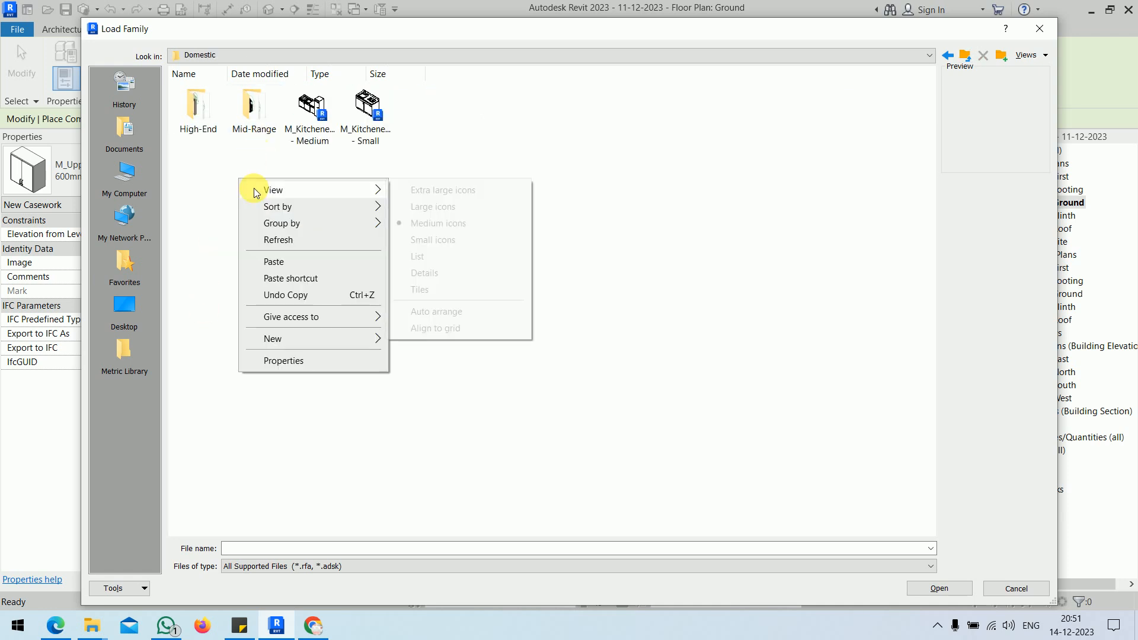
{"action": "mouse_move", "coordinate": [256, 187]}
{"action": "left_click", "coordinate": [451, 189]}
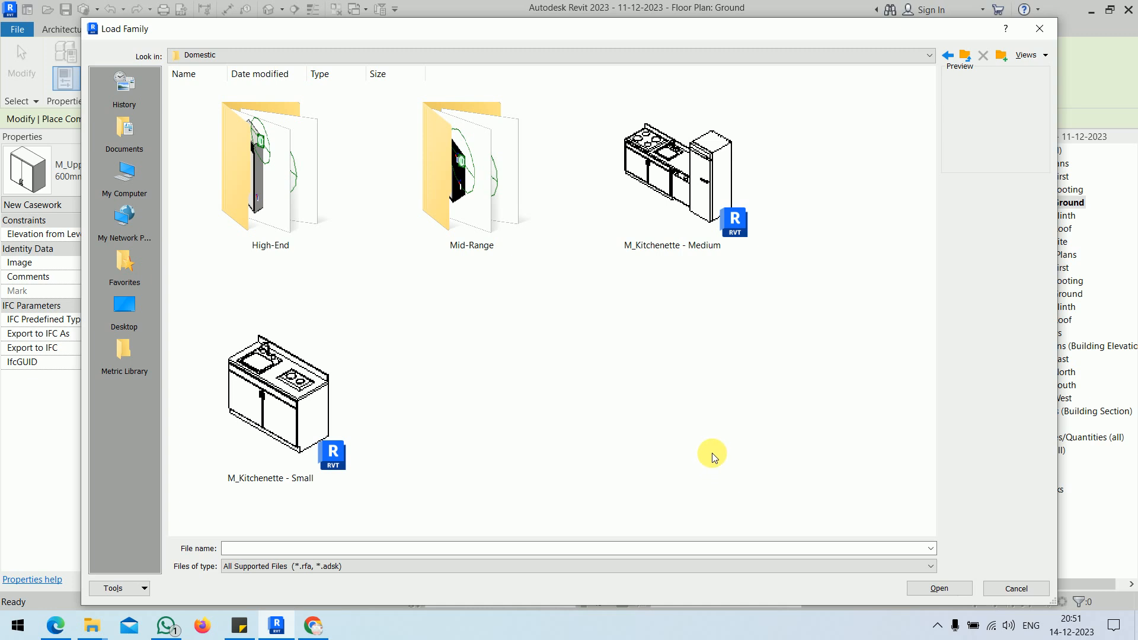
{"action": "left_click", "coordinate": [698, 247]}
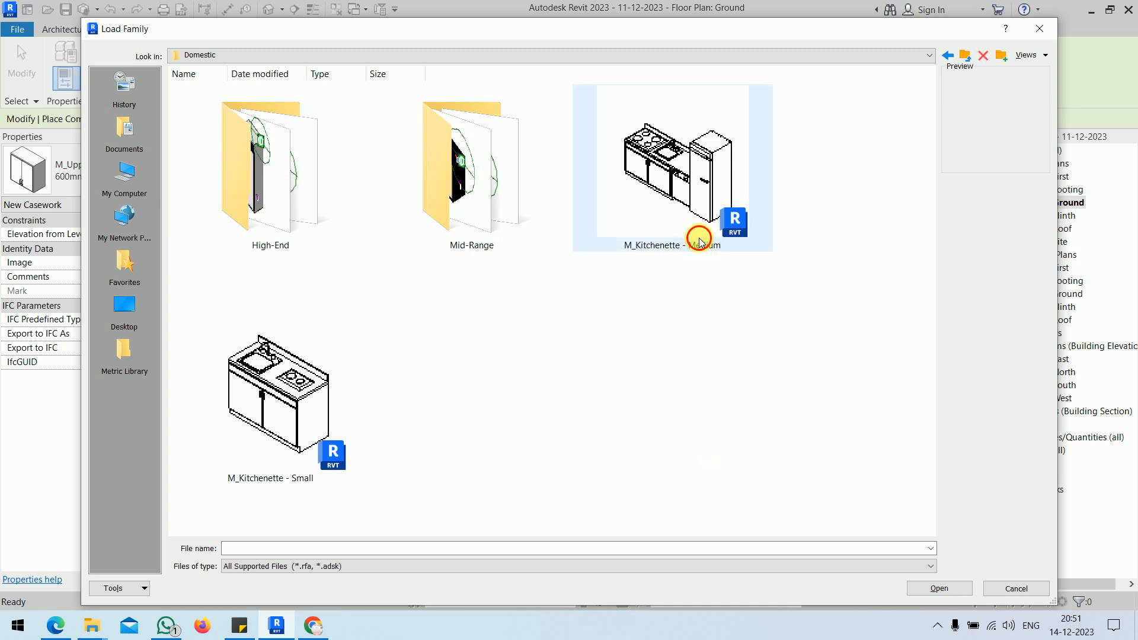
{"action": "left_click", "coordinate": [234, 466]}
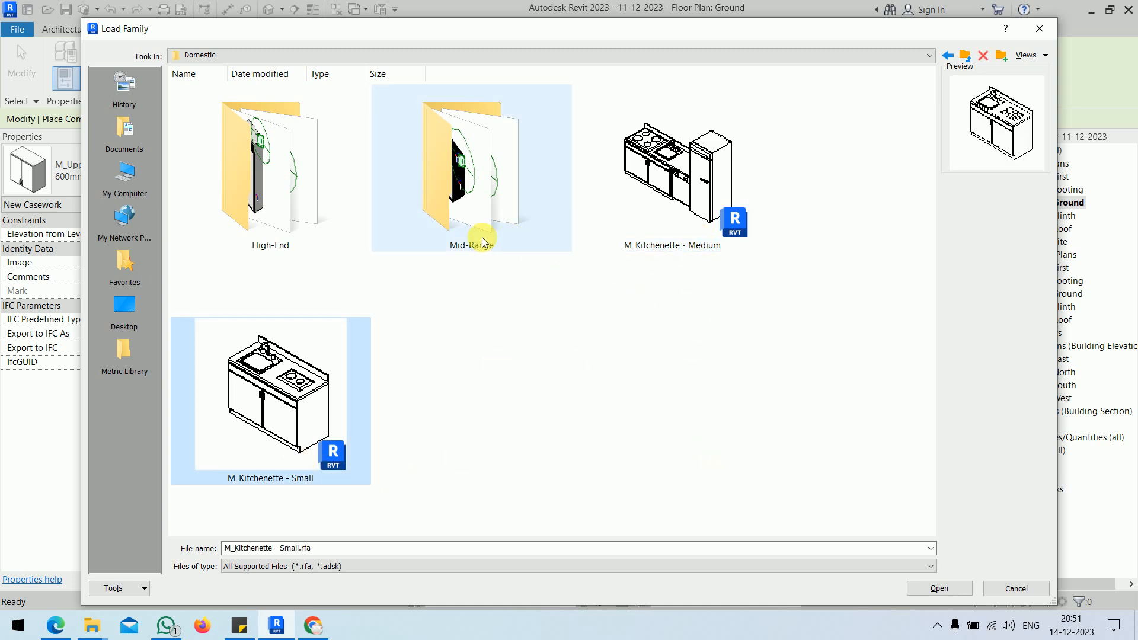
- Open the High-End folder, show its families as extra large icons, and look through the freezers, hoods, ovens and refrigerators
{"action": "double_click", "coordinate": [277, 234]}
{"action": "right_click", "coordinate": [386, 371]}
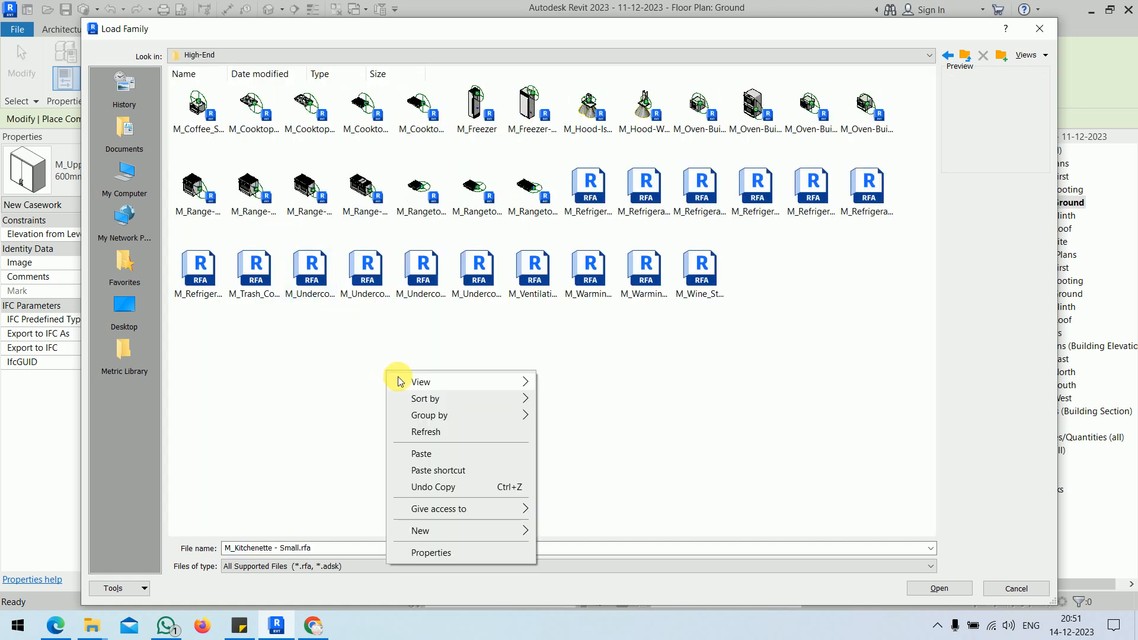
{"action": "mouse_move", "coordinate": [452, 380]}
{"action": "left_click", "coordinate": [590, 382]}
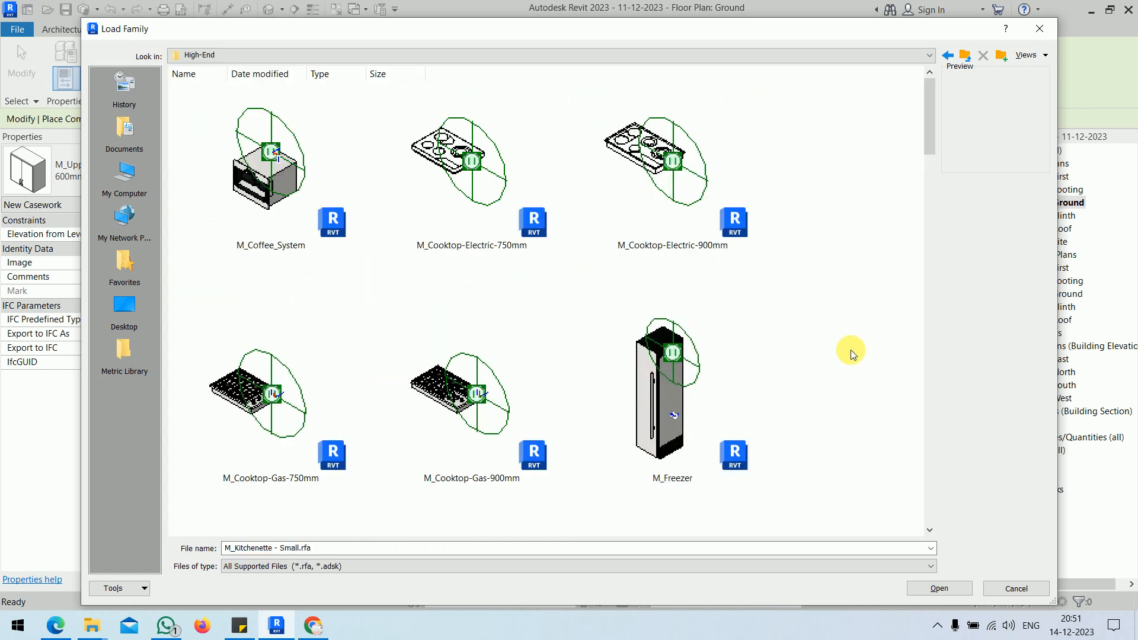
{"action": "left_click_drag", "start_coordinate": [927, 114], "coordinate": [928, 195]}
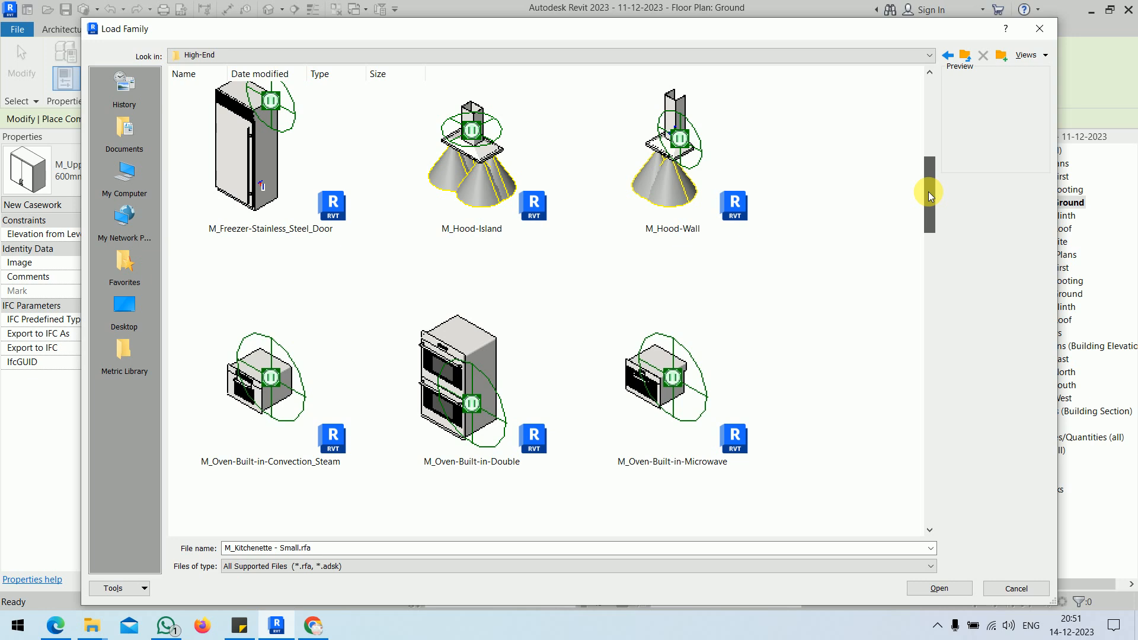
{"action": "left_click_drag", "start_coordinate": [928, 193], "coordinate": [937, 499]}
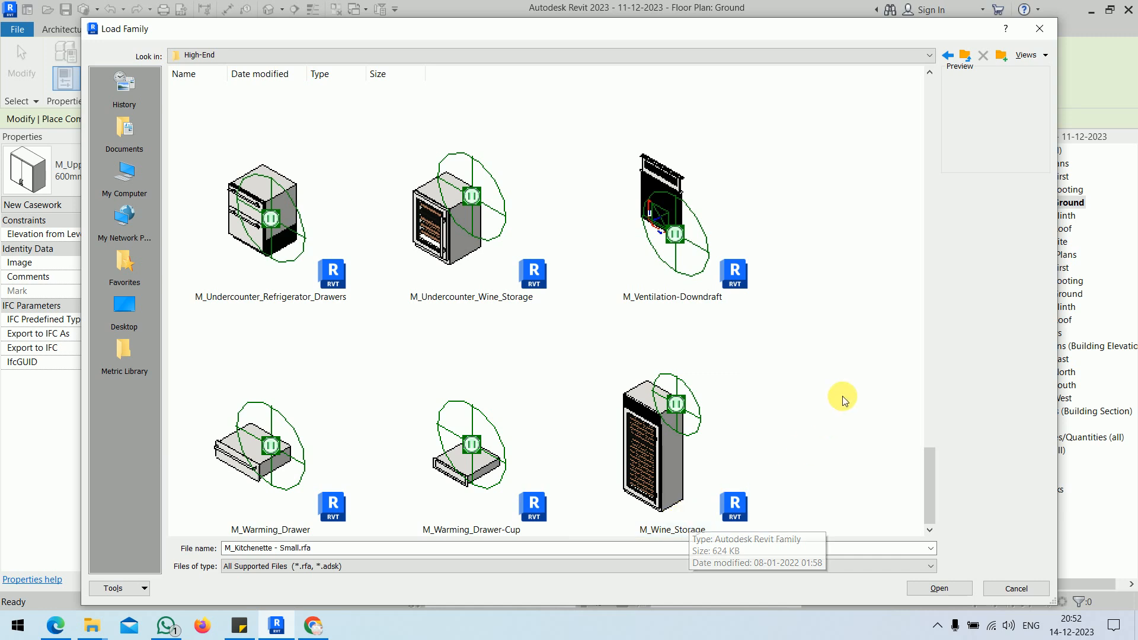
{"action": "left_click_drag", "start_coordinate": [930, 496], "coordinate": [938, 392]}
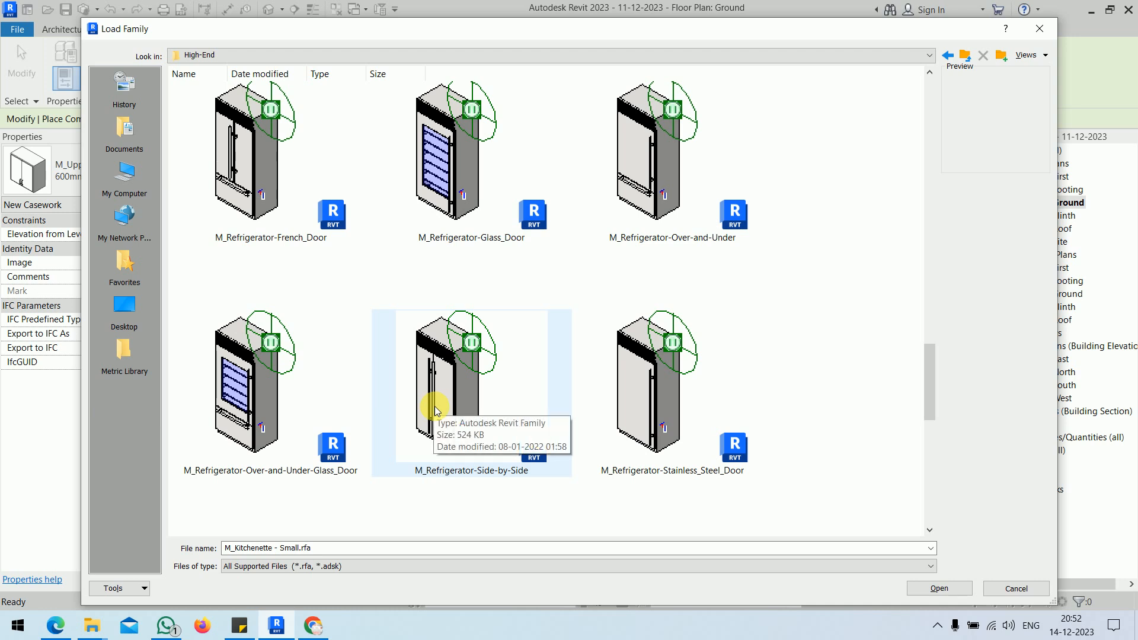
- Load the M_Refrigerator-Stainless_Steel_Door family and place one against the kitchen's upper wall at the end of the counter top
{"action": "left_click", "coordinate": [655, 384]}
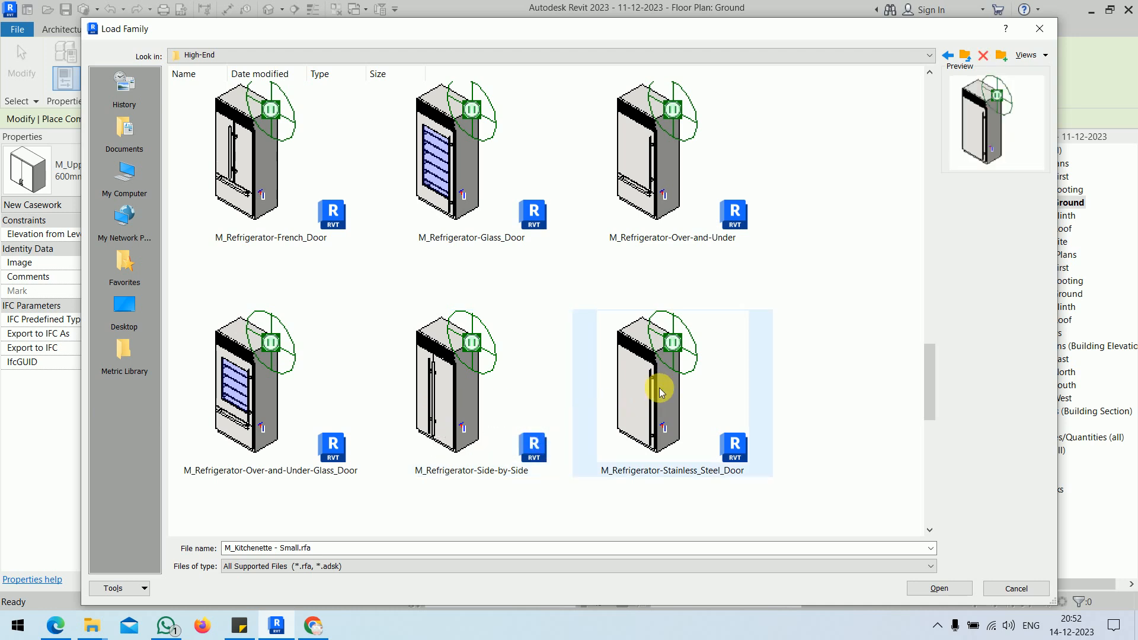
{"action": "left_click", "coordinate": [939, 588]}
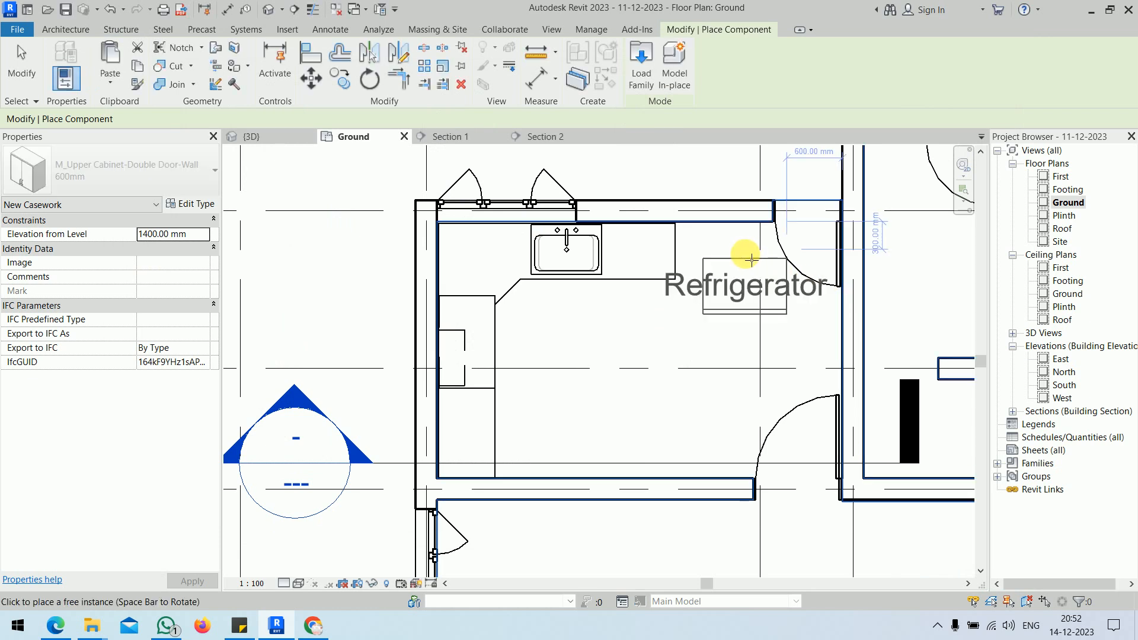
{"action": "scroll", "coordinate": [737, 254], "scroll_direction": "up", "scroll_amount": 5}
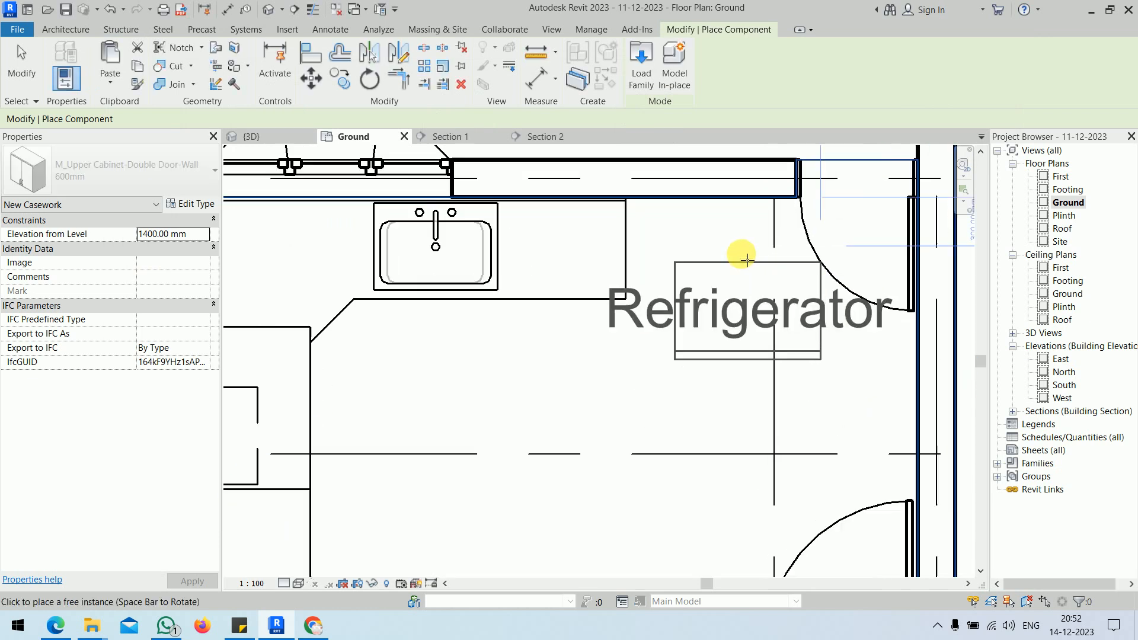
{"action": "left_click", "coordinate": [690, 156]}
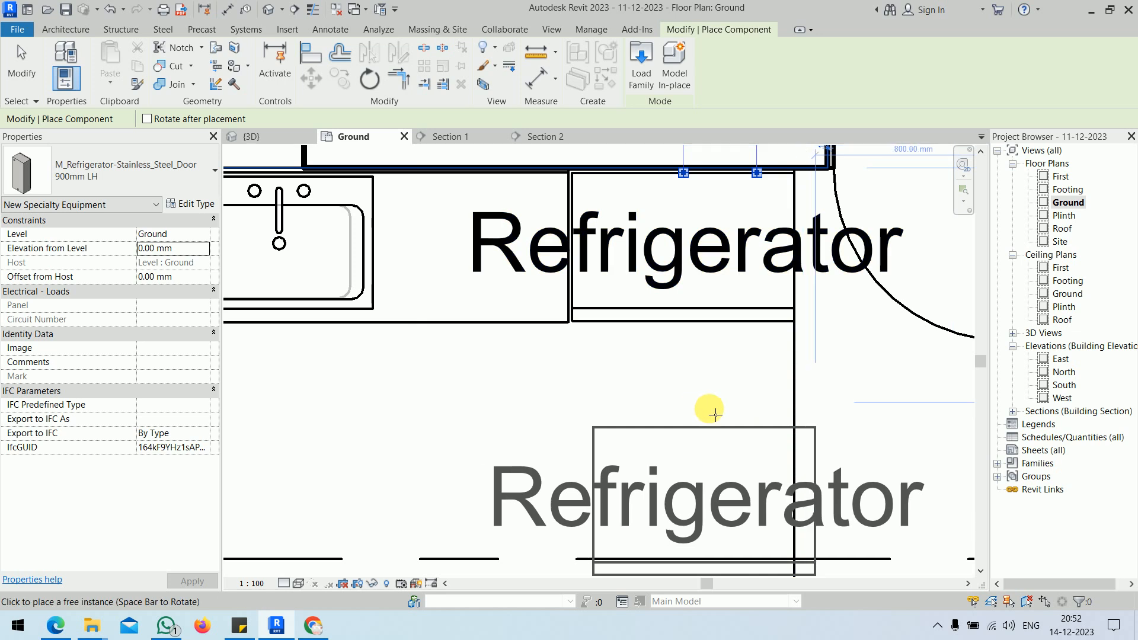
{"action": "key", "text": "Escape"}
{"action": "key", "text": "Escape"}
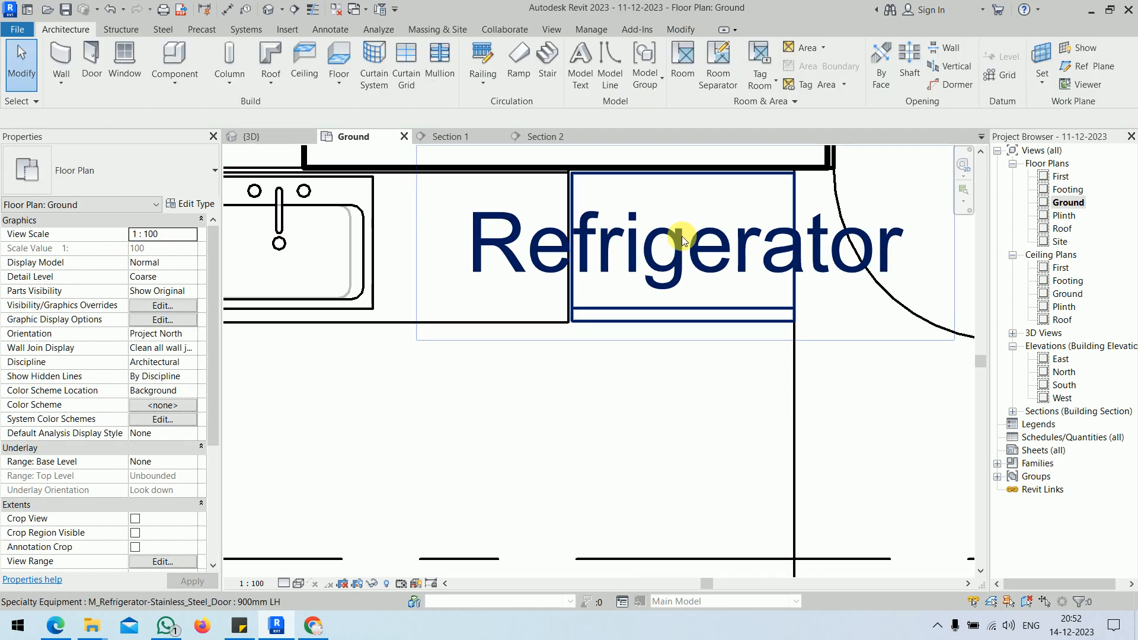
- Turn off Show Label in the placed refrigerator's type properties
{"action": "left_click", "coordinate": [711, 313]}
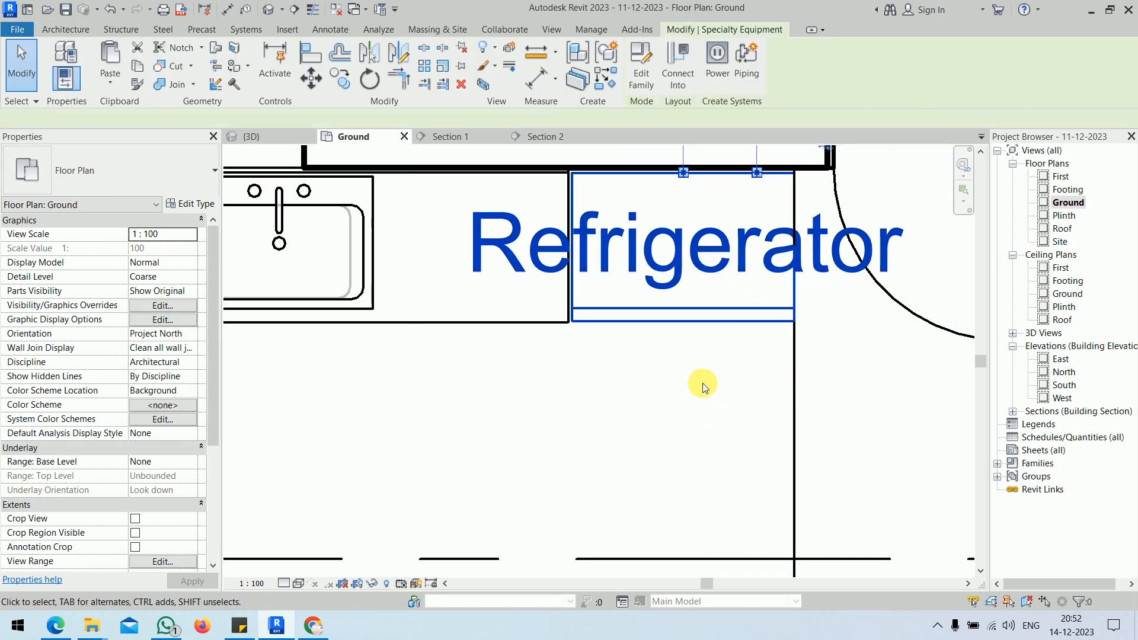
{"action": "left_click", "coordinate": [188, 204]}
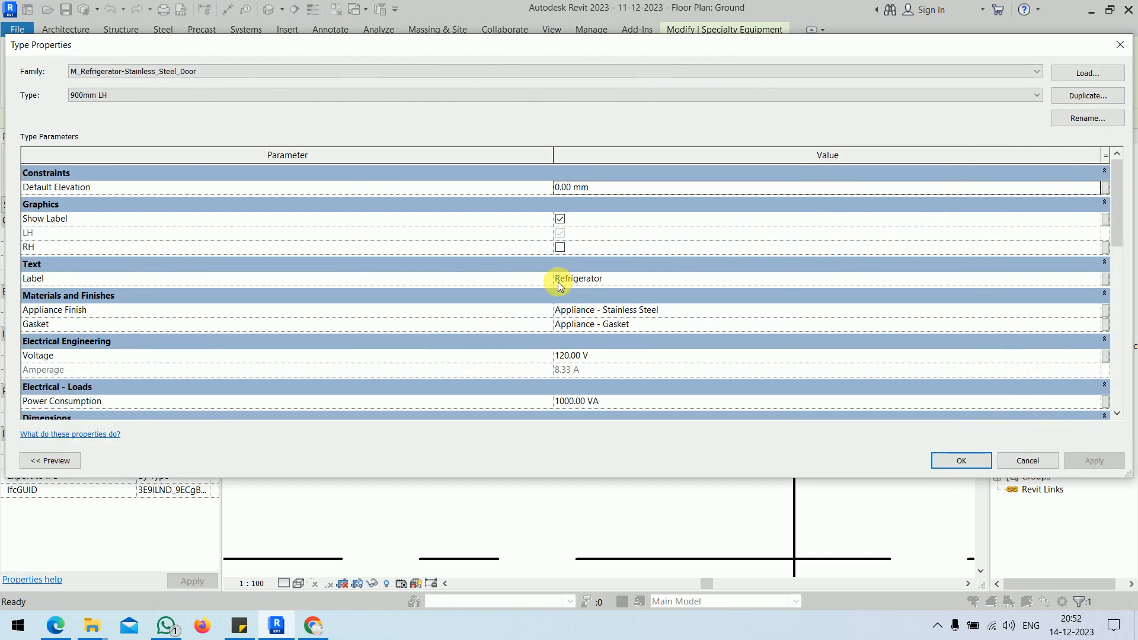
{"action": "left_click", "coordinate": [560, 218]}
{"action": "left_click", "coordinate": [971, 460]}
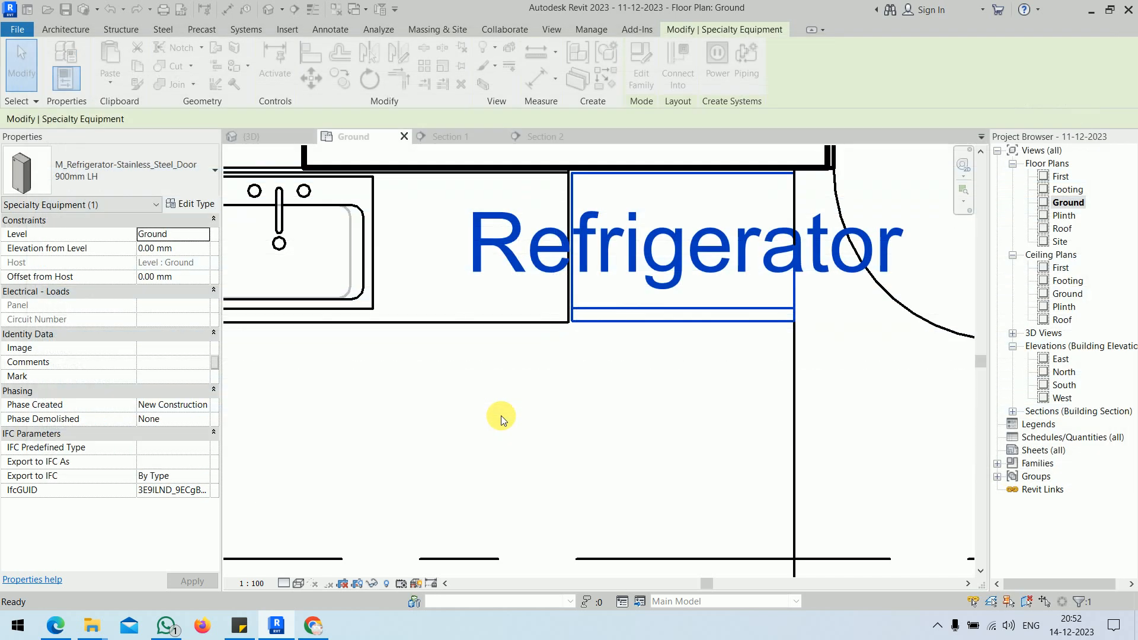
{"action": "left_click", "coordinate": [520, 427]}
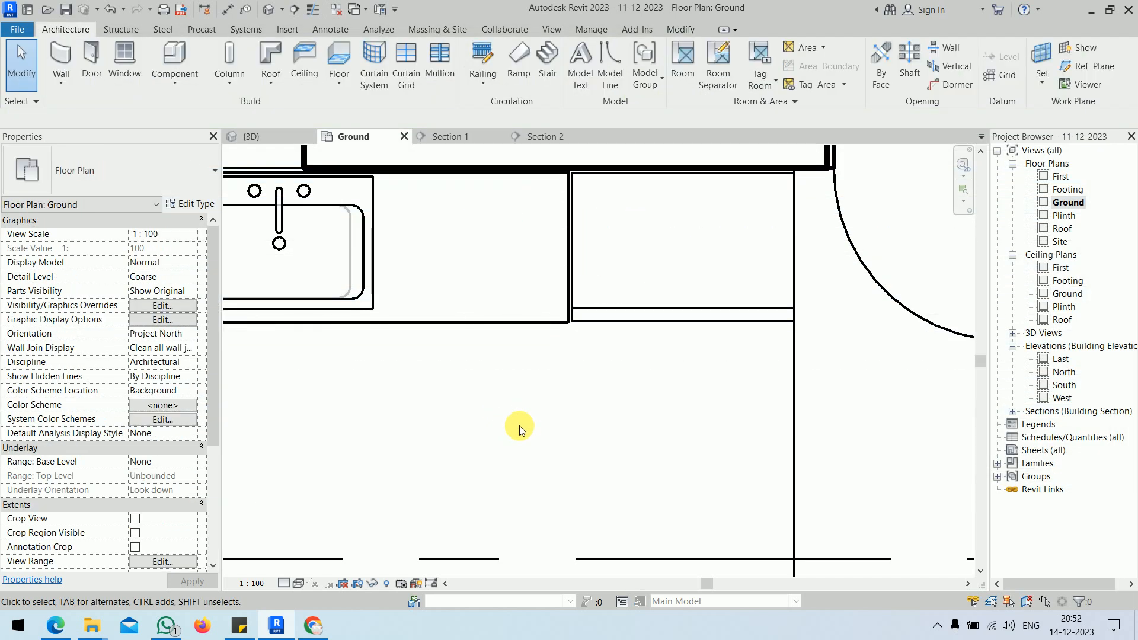
{"action": "scroll", "coordinate": [519, 425], "scroll_direction": "down", "scroll_amount": 3}
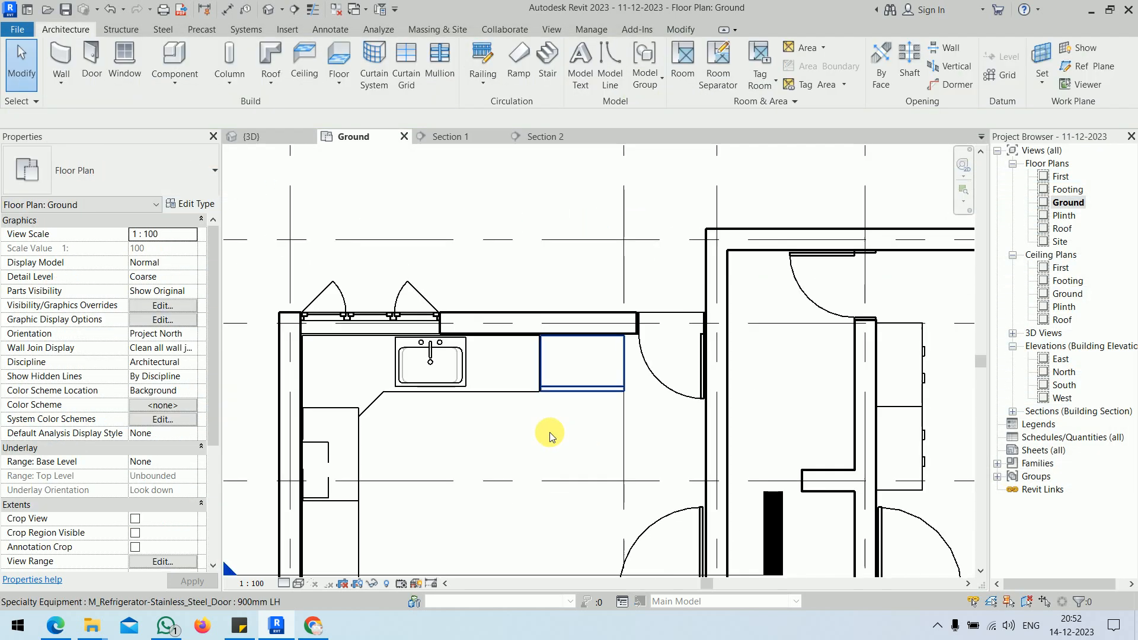
- Inspect the placed refrigerator beside the counter top and door in the 3D view
{"action": "left_click", "coordinate": [283, 132]}
{"action": "middle_click_drag", "start_coordinate": [620, 526], "coordinate": [665, 403], "text": "shift"}
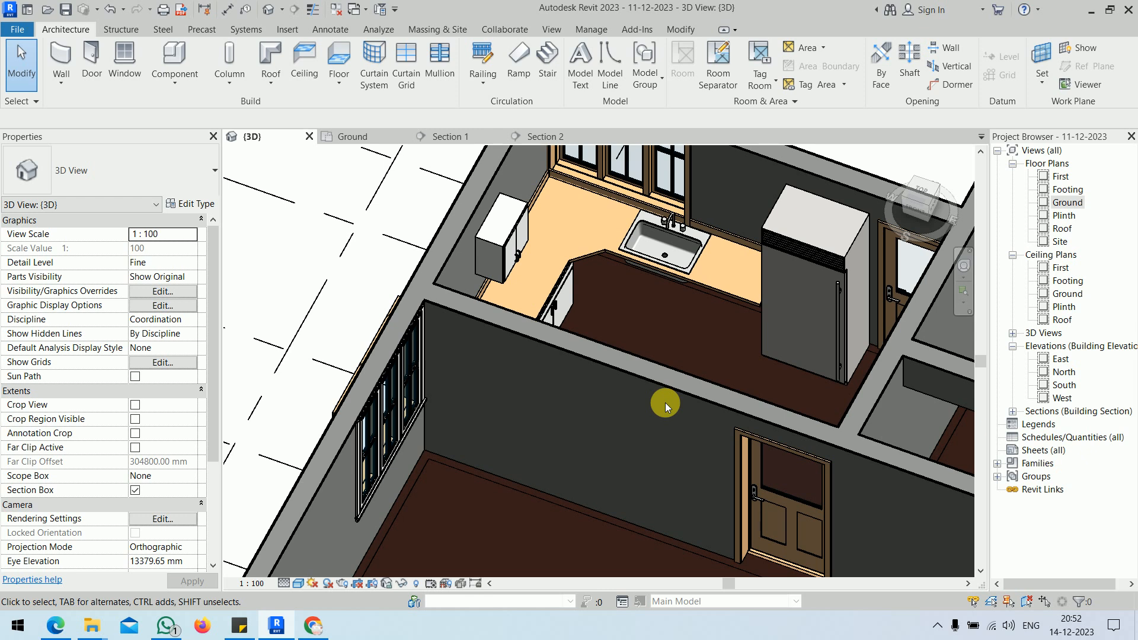
{"action": "middle_click_drag", "start_coordinate": [776, 379], "coordinate": [632, 481]}
{"action": "scroll", "coordinate": [781, 380], "scroll_direction": "up", "scroll_amount": 4}
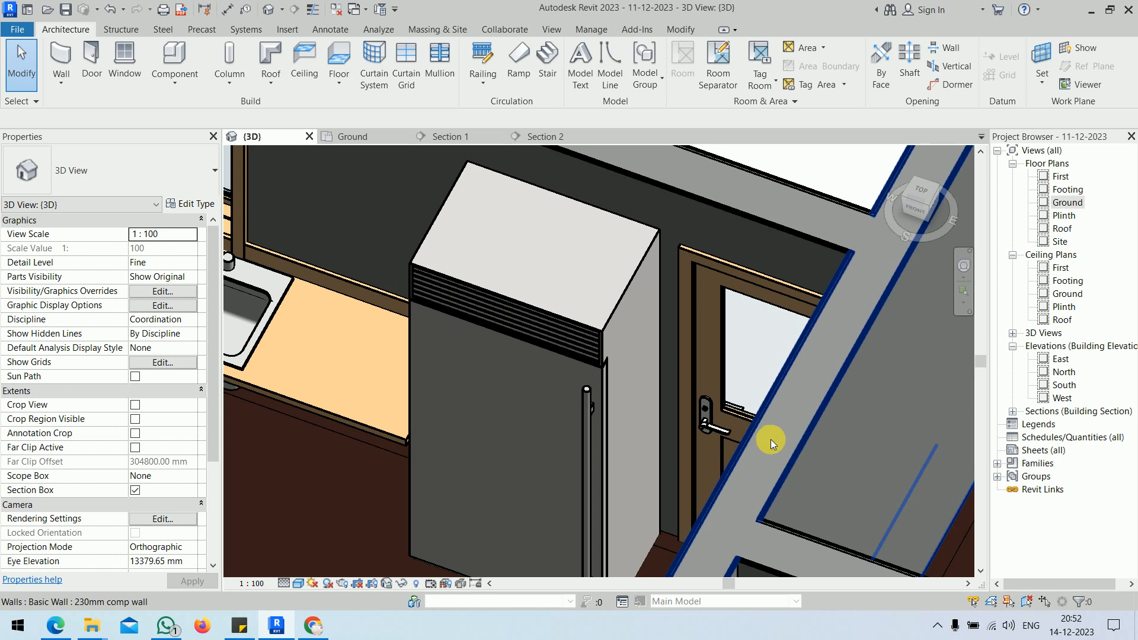
- From the Ground plan, start loading another component family and show the Domestic Mid-Range folder as extra large icons
{"action": "left_click", "coordinate": [353, 137]}
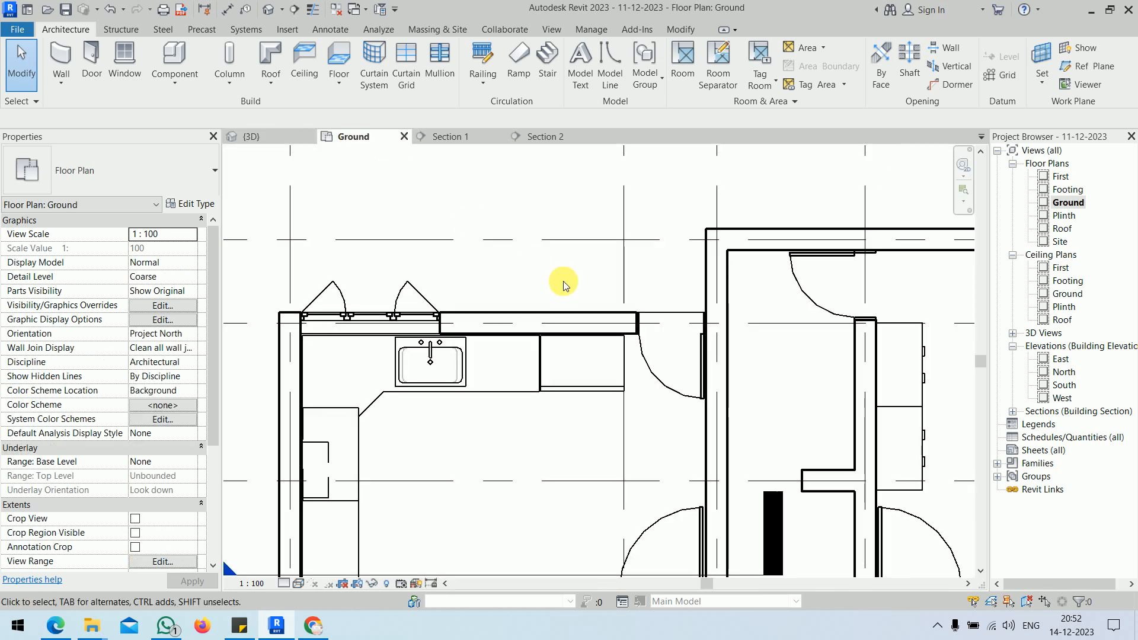
{"action": "scroll", "coordinate": [569, 287], "scroll_direction": "down", "scroll_amount": 2}
{"action": "left_click", "coordinate": [175, 59]}
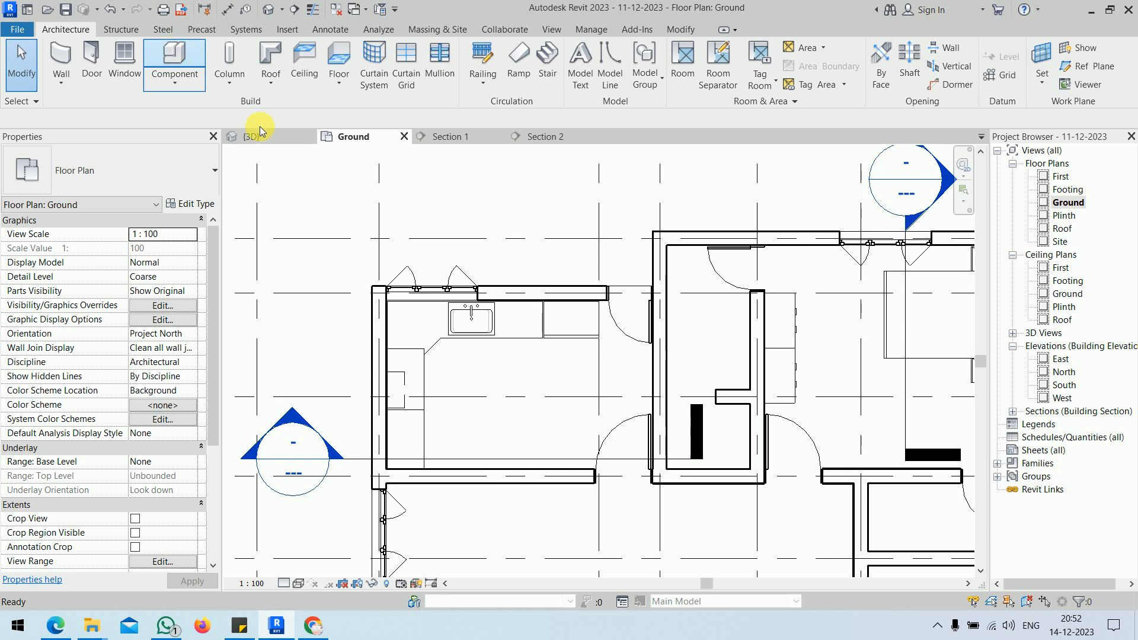
{"action": "left_click", "coordinate": [641, 67]}
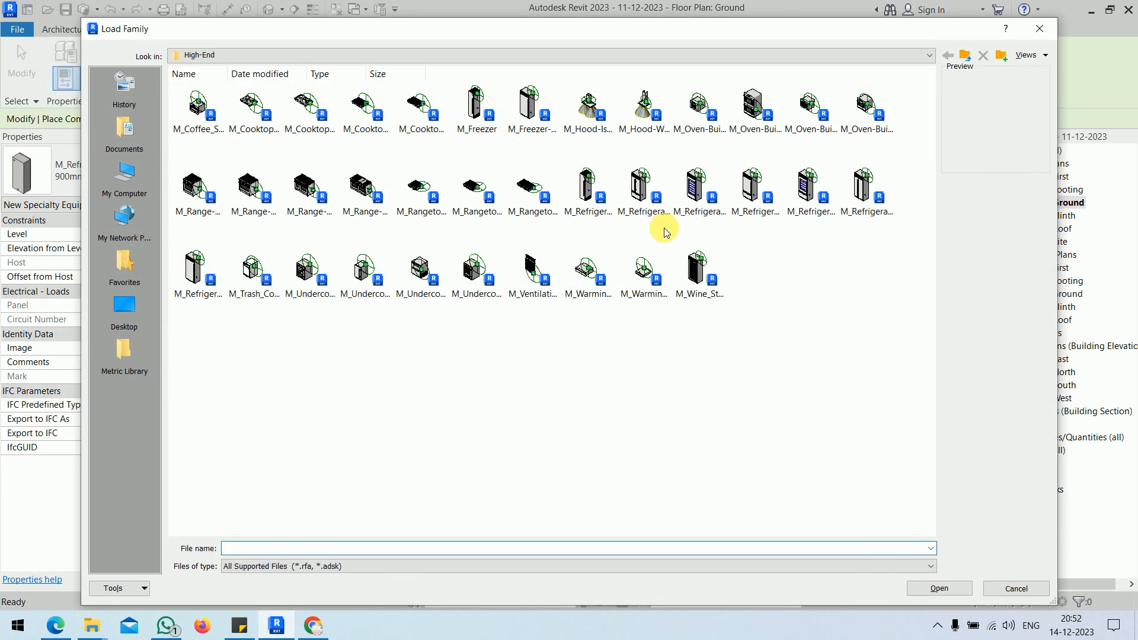
{"action": "left_click", "coordinate": [965, 58]}
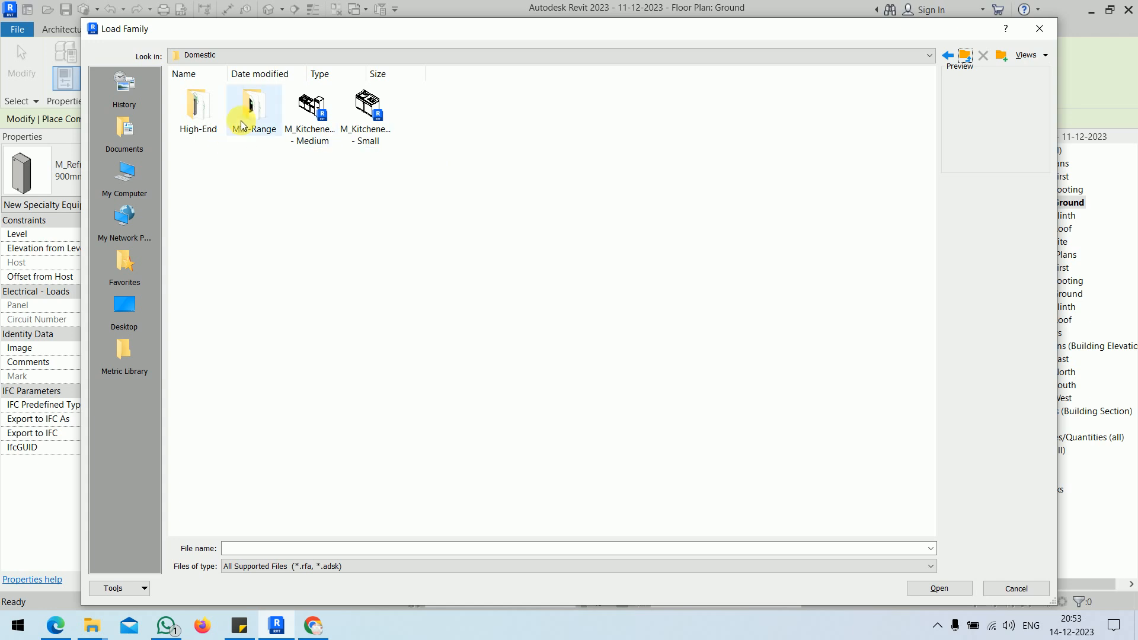
{"action": "double_click", "coordinate": [254, 107]}
{"action": "right_click", "coordinate": [397, 232]}
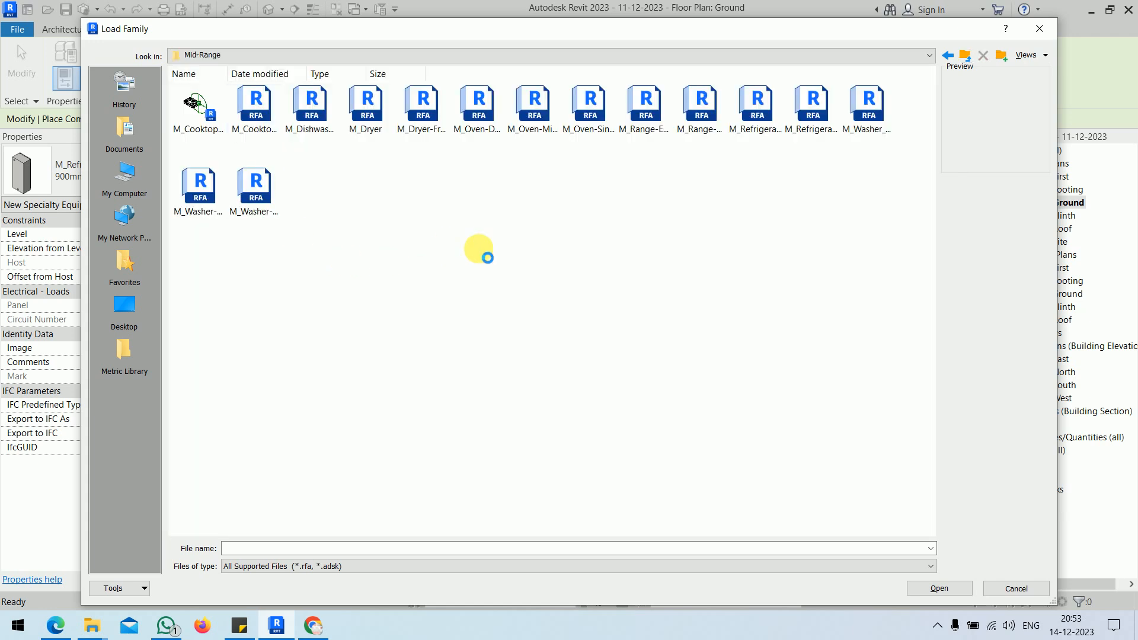
{"action": "mouse_move", "coordinate": [509, 252]}
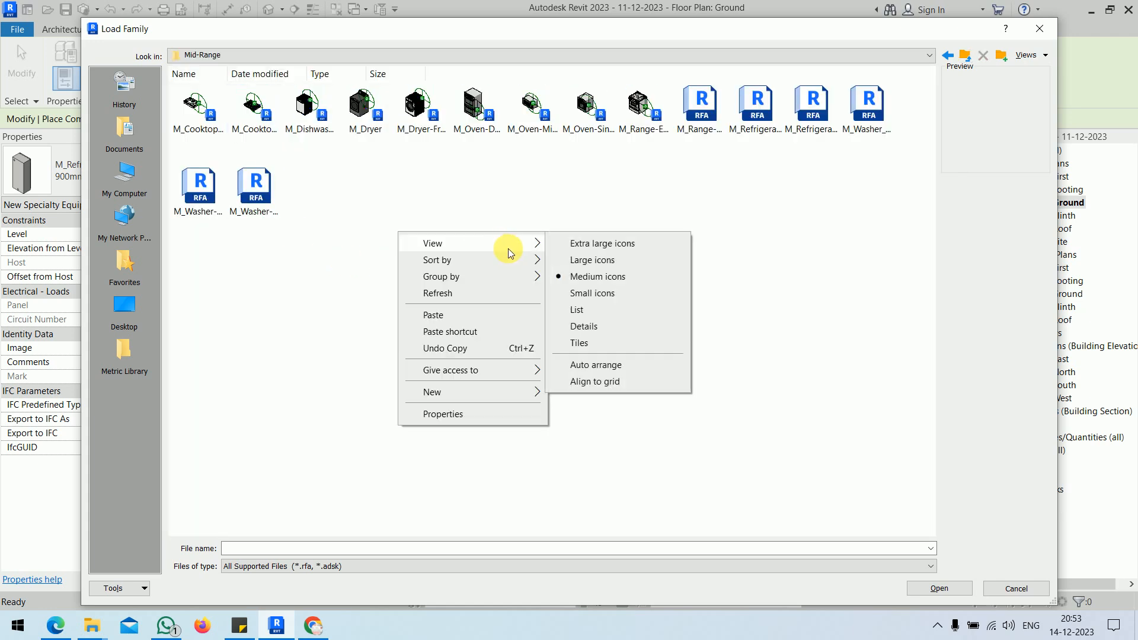
{"action": "left_click", "coordinate": [592, 247]}
- Preview the M_Dishwasher family and look through the Mid-Range dryers, ovens, ranges, refrigerators and washers
{"action": "left_click", "coordinate": [611, 216]}
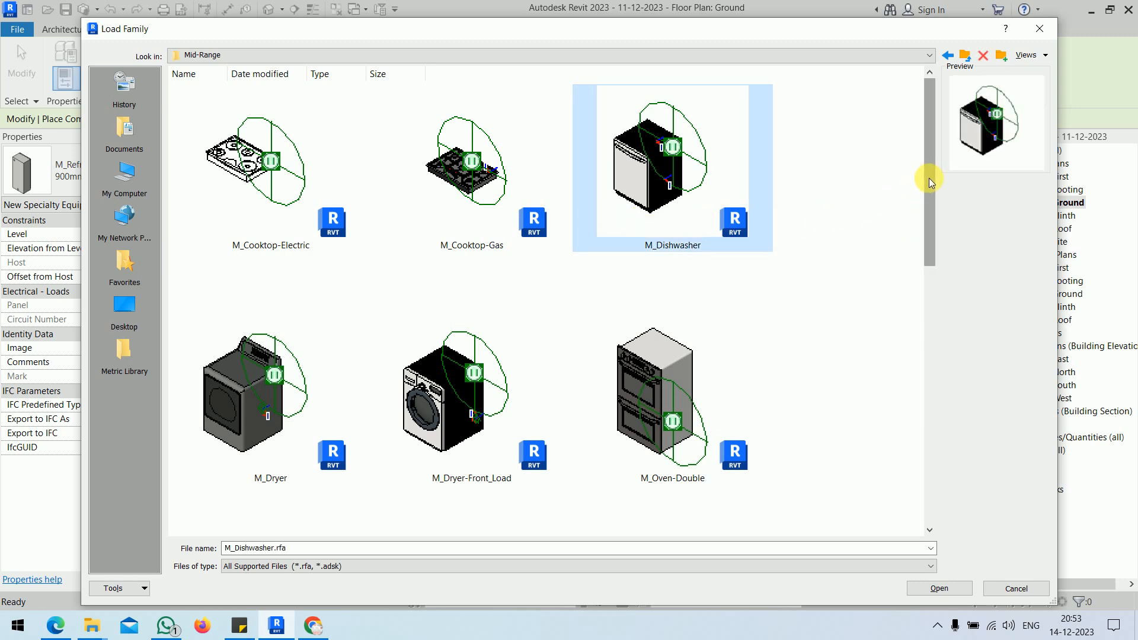
{"action": "left_click_drag", "start_coordinate": [929, 178], "coordinate": [925, 274]}
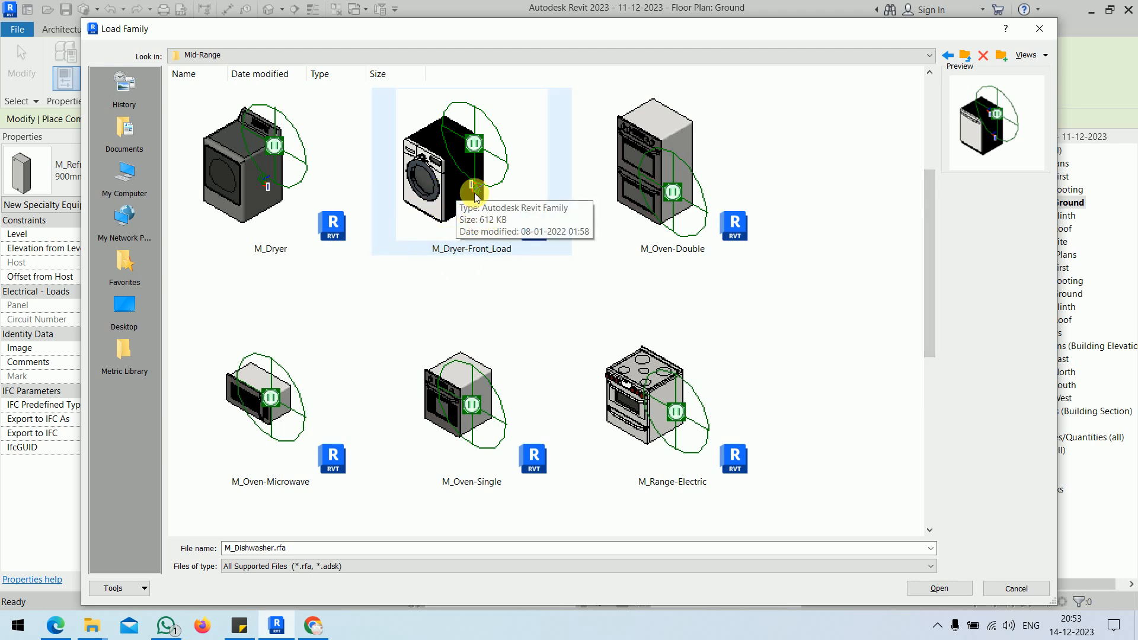
{"action": "left_click_drag", "start_coordinate": [927, 271], "coordinate": [938, 438]}
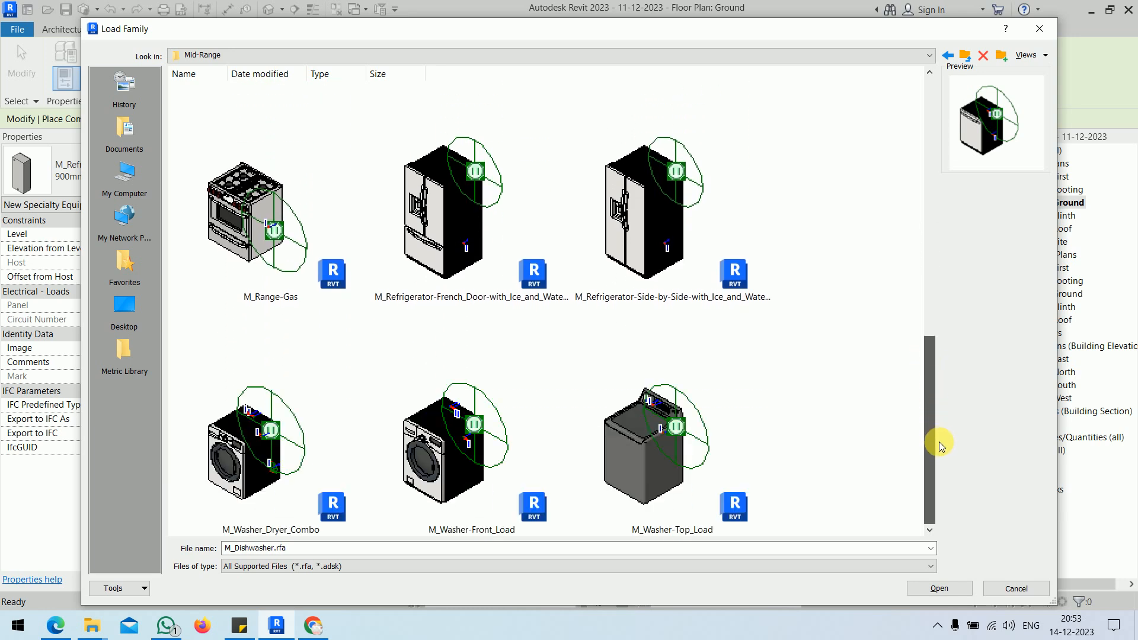
{"action": "left_click_drag", "start_coordinate": [946, 483], "coordinate": [934, 468]}
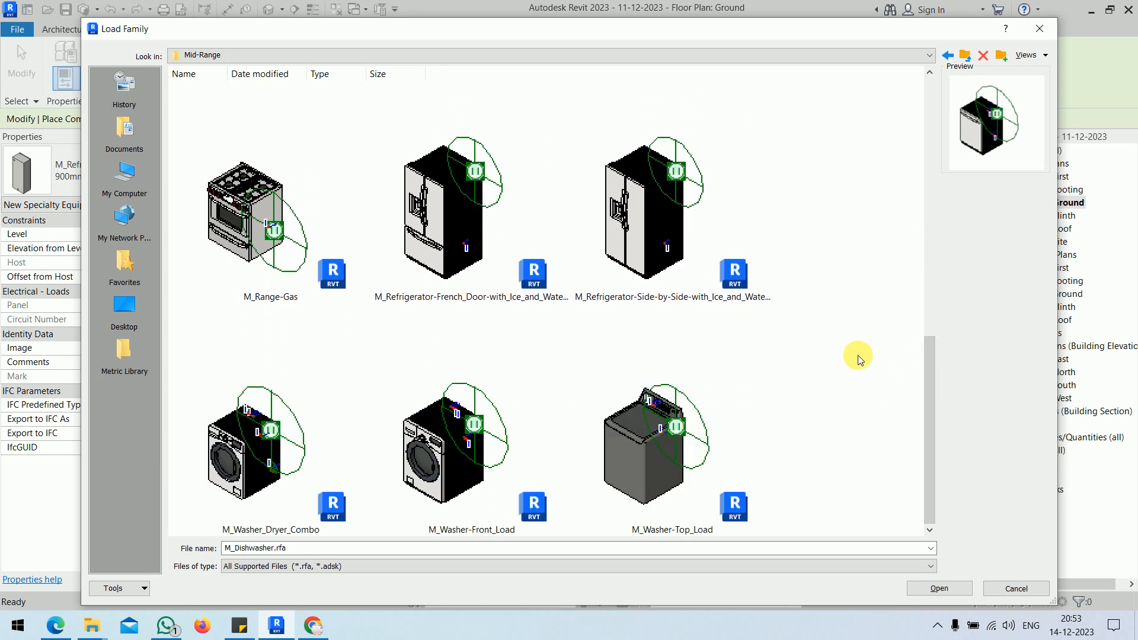
{"action": "scroll", "coordinate": [858, 355], "scroll_direction": "up", "scroll_amount": 6}
{"action": "scroll", "coordinate": [882, 479], "scroll_direction": "down", "scroll_amount": 6}
{"action": "scroll", "coordinate": [881, 479], "scroll_direction": "up", "scroll_amount": 6}
{"action": "scroll", "coordinate": [882, 479], "scroll_direction": "down", "scroll_amount": 6}
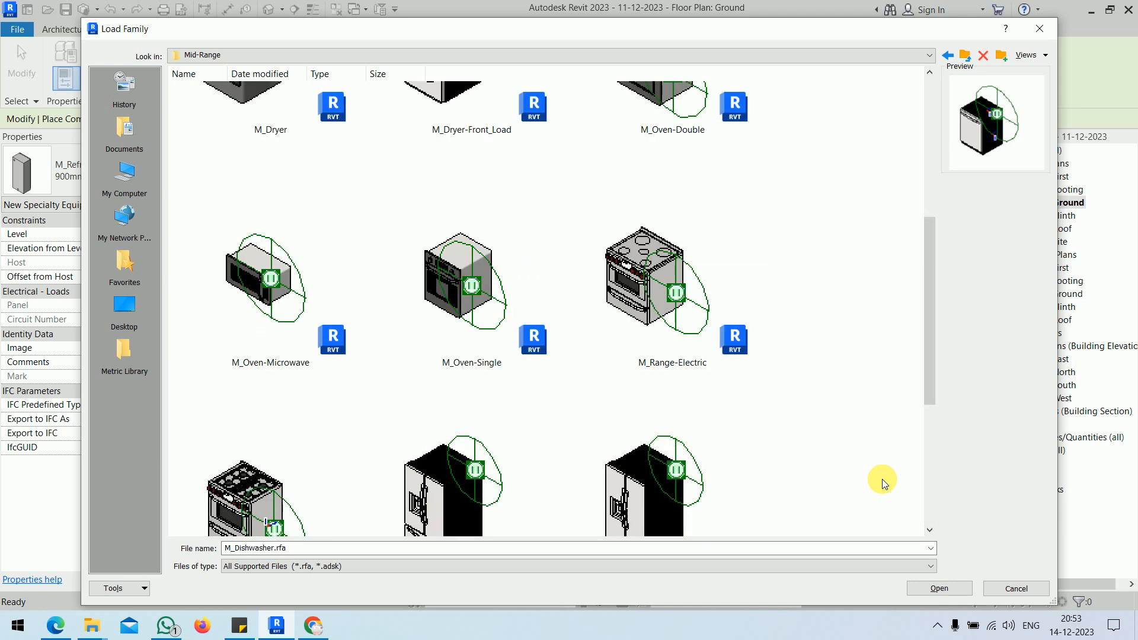
{"action": "scroll", "coordinate": [881, 479], "scroll_direction": "up", "scroll_amount": 6}
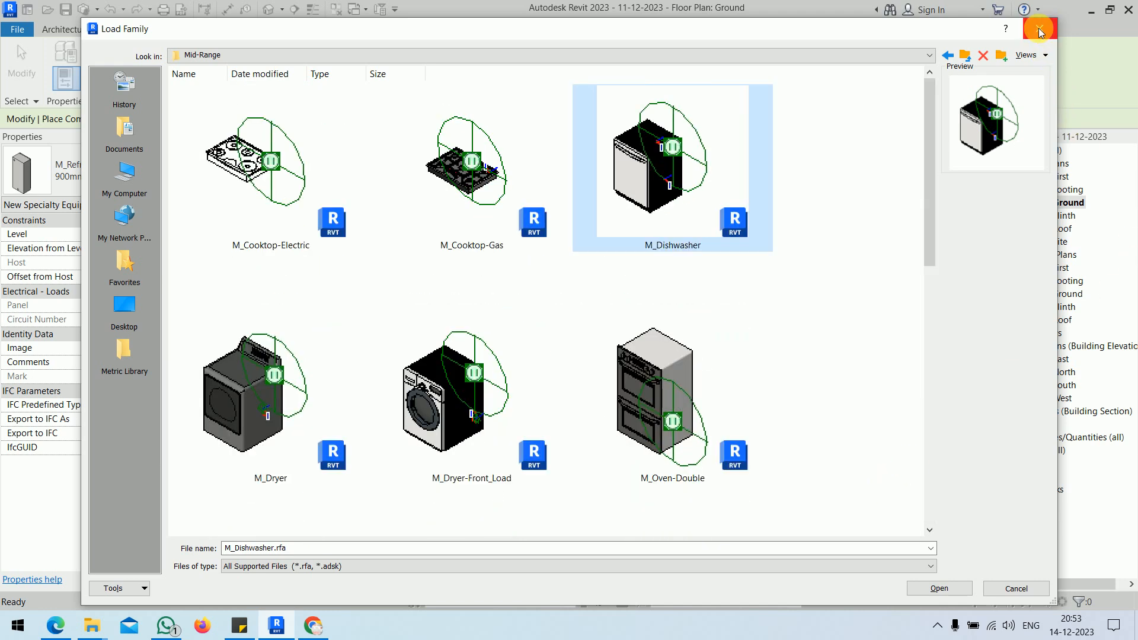
- Load the M_Cooktop-Gas family and place a 900mm cooktop, rotated 90 degrees, on the counter top along the kitchen's left wall
{"action": "left_click", "coordinate": [480, 185]}
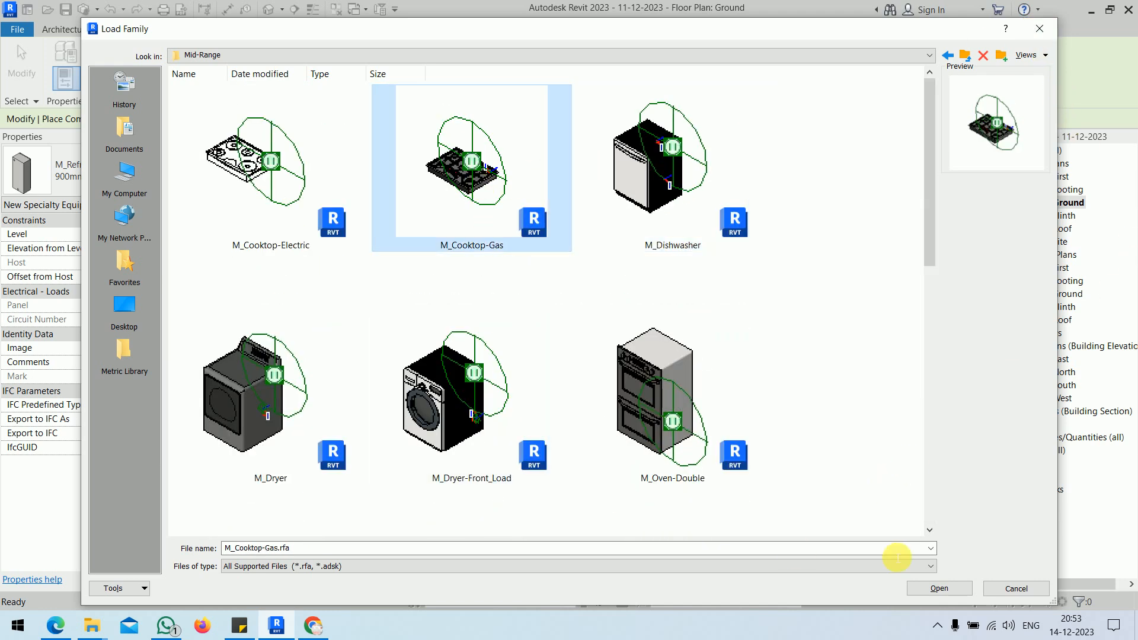
{"action": "left_click", "coordinate": [939, 588]}
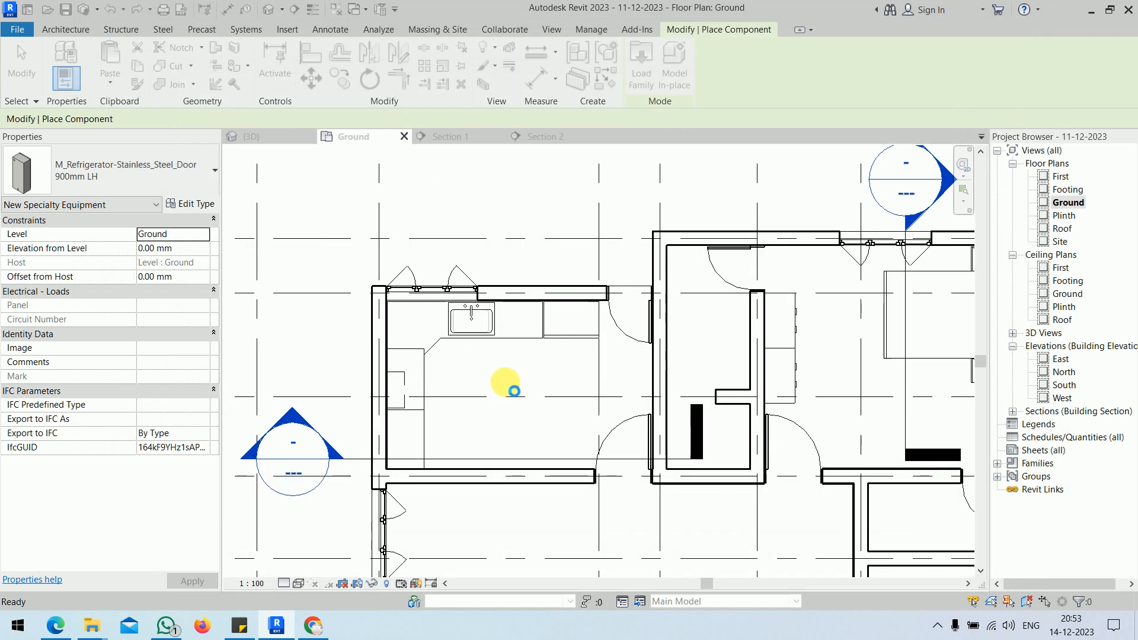
{"action": "scroll", "coordinate": [452, 399], "scroll_direction": "up", "scroll_amount": 3}
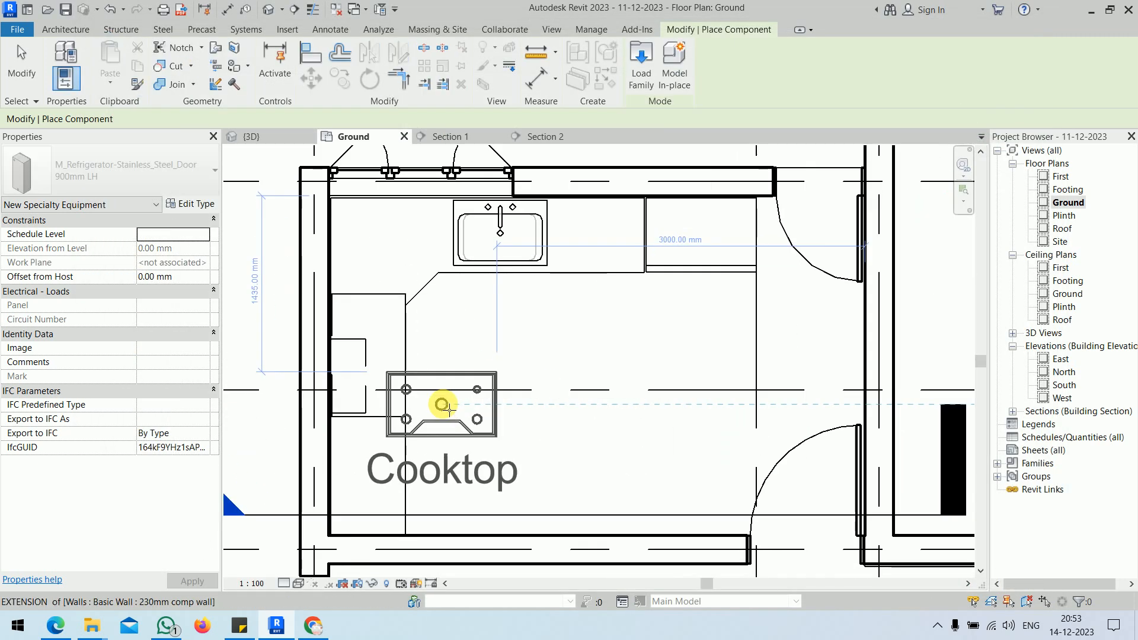
{"action": "scroll", "coordinate": [448, 408], "scroll_direction": "up", "scroll_amount": 1}
{"action": "key", "text": "space"}
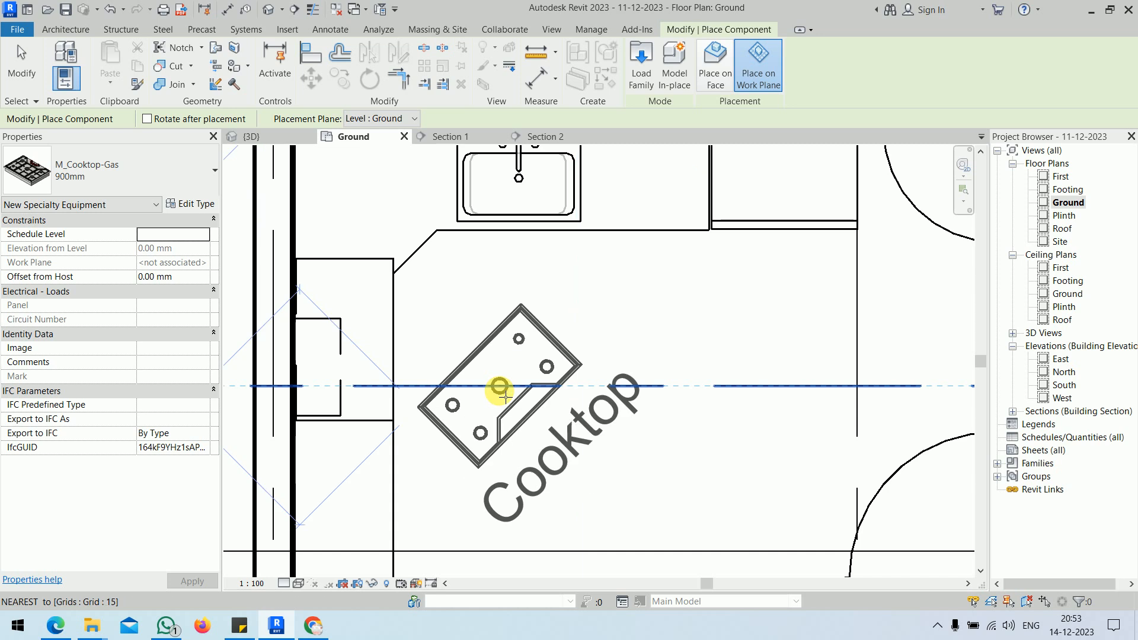
{"action": "key", "text": "space"}
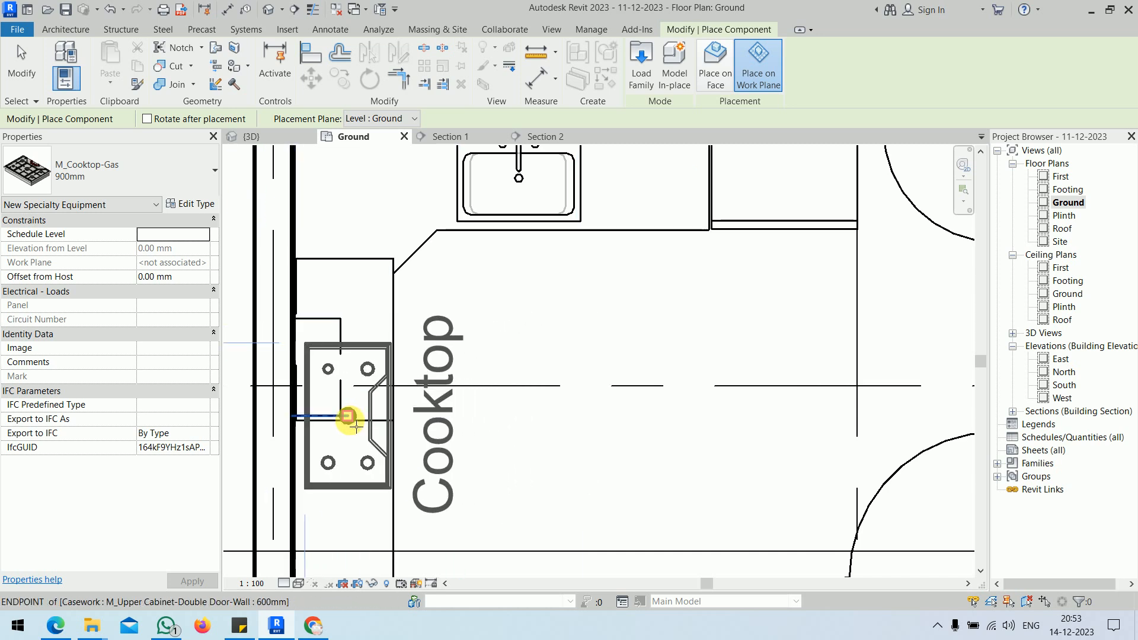
{"action": "left_click", "coordinate": [348, 416]}
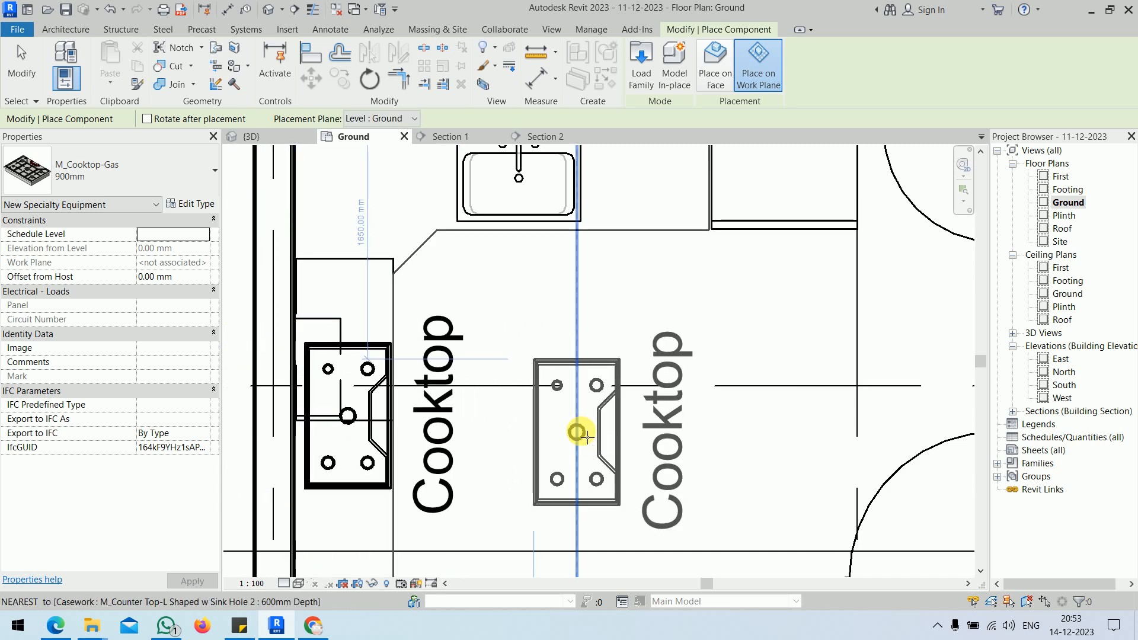
- Turn off Show Label for the 900mm gas cooktop type
{"action": "key", "text": "Escape"}
{"action": "key", "text": "Escape"}
{"action": "left_click", "coordinate": [361, 480]}
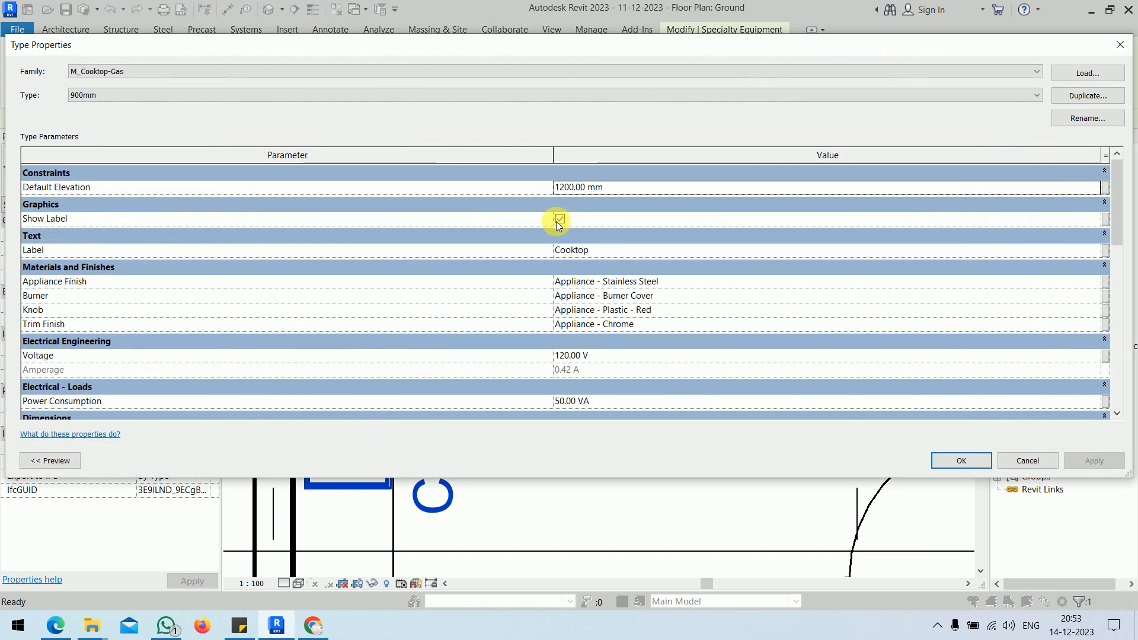
{"action": "left_click", "coordinate": [560, 219]}
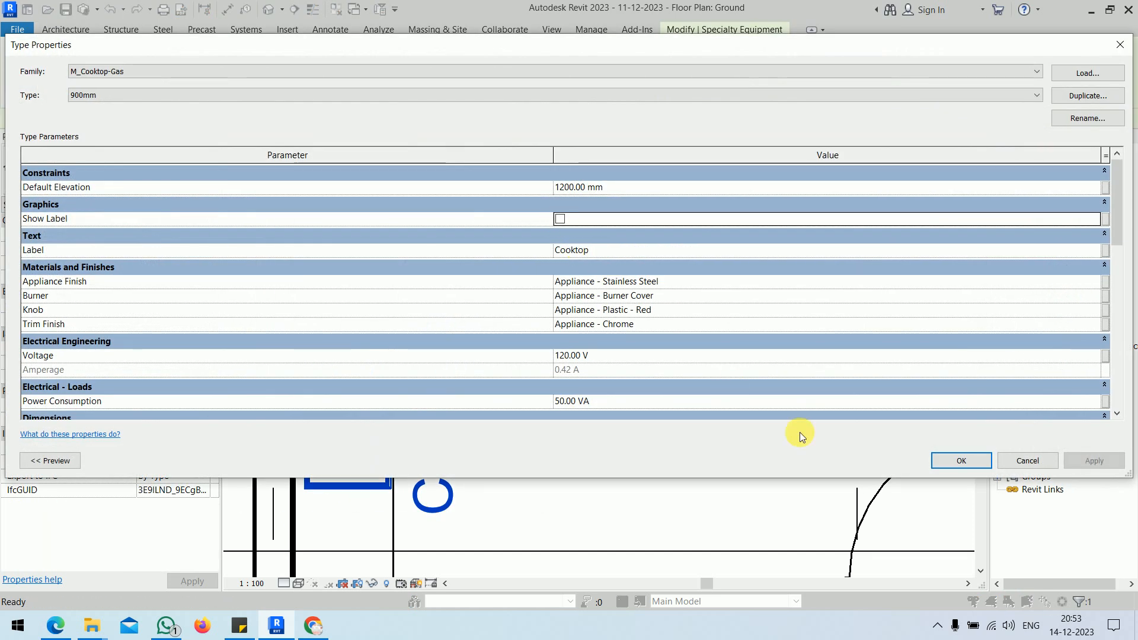
{"action": "key", "text": "Return"}
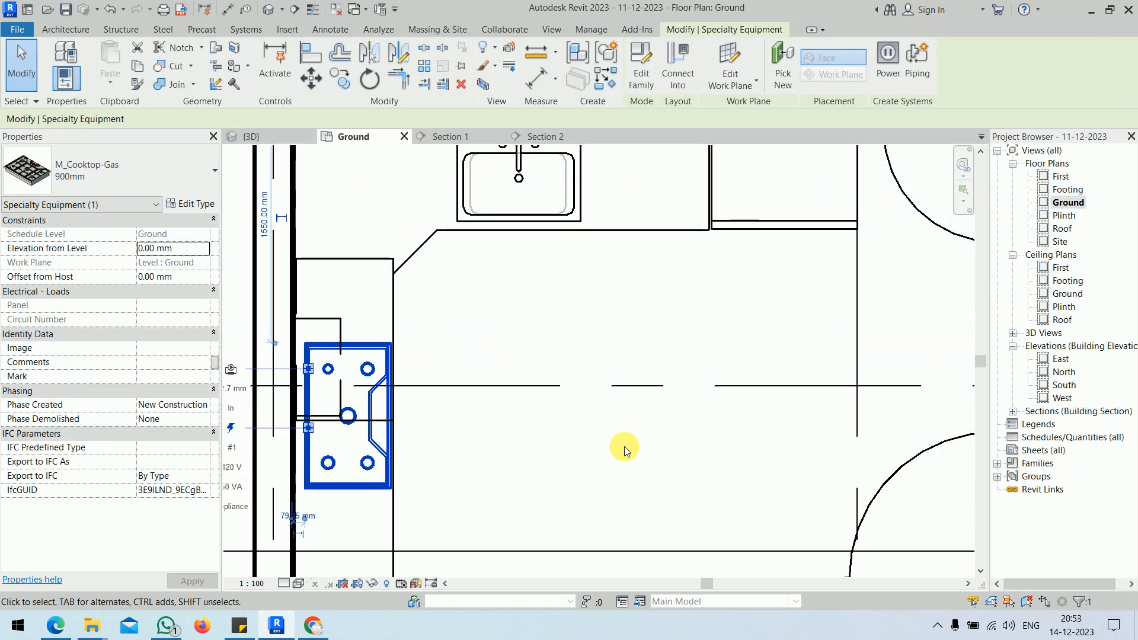
{"action": "left_click", "coordinate": [624, 448]}
- Draw a vertical section through the kitchen, flip it to face the cooktop, and shorten its far clip offset to about 2686 mm
{"action": "scroll", "coordinate": [382, 439], "scroll_direction": "down", "scroll_amount": 5}
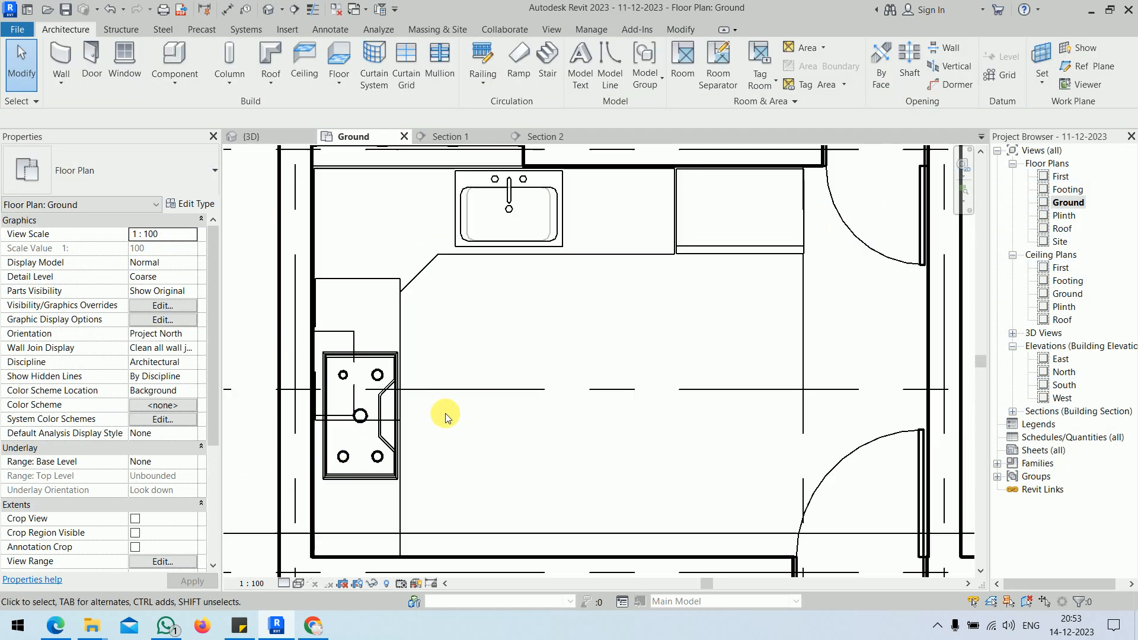
{"action": "left_click", "coordinate": [295, 9]}
{"action": "left_click", "coordinate": [469, 227]}
{"action": "left_click", "coordinate": [469, 510]}
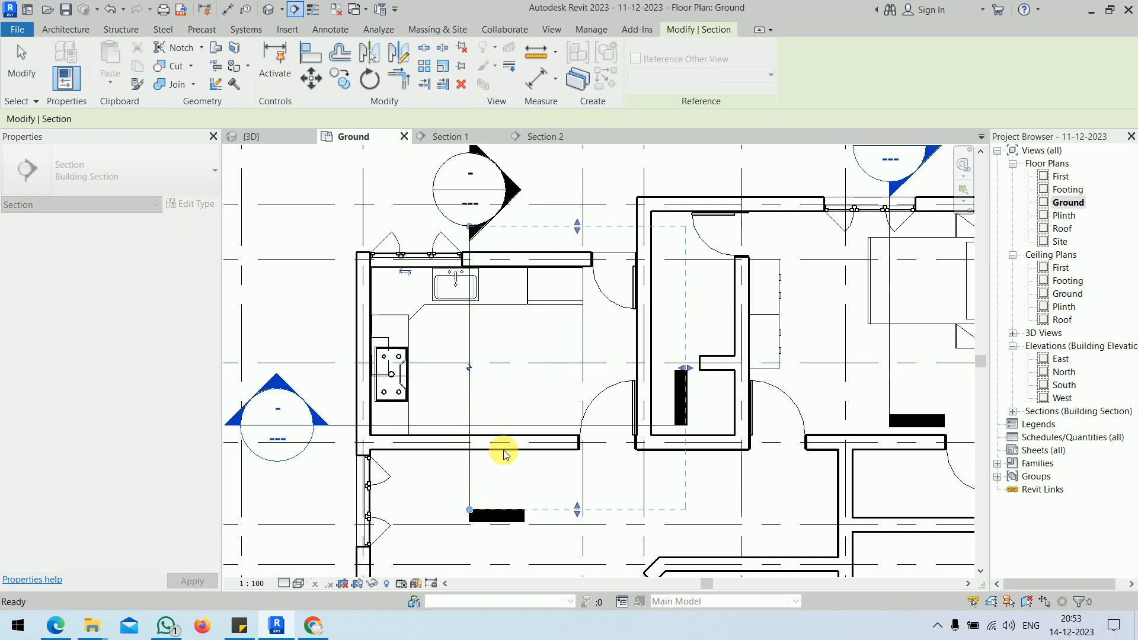
{"action": "key", "text": "Escape"}
{"action": "left_click", "coordinate": [404, 272]}
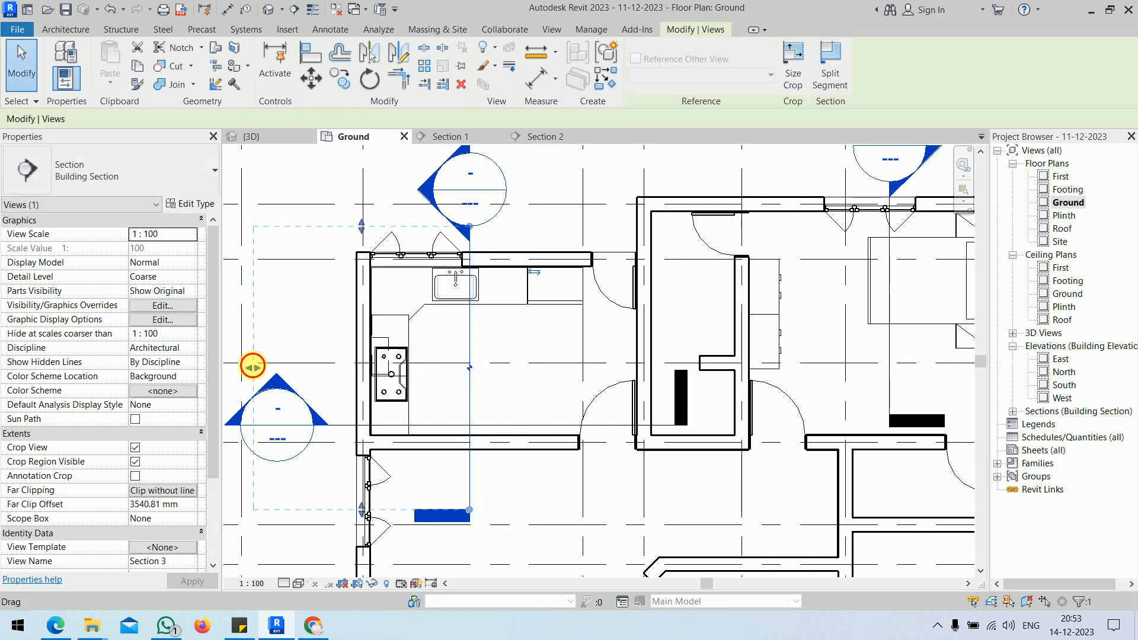
{"action": "left_click_drag", "start_coordinate": [253, 366], "coordinate": [305, 367]}
- Open the new kitchen section view and nudge the cooktop upward until its body is clear of the floor
{"action": "right_click", "coordinate": [470, 389]}
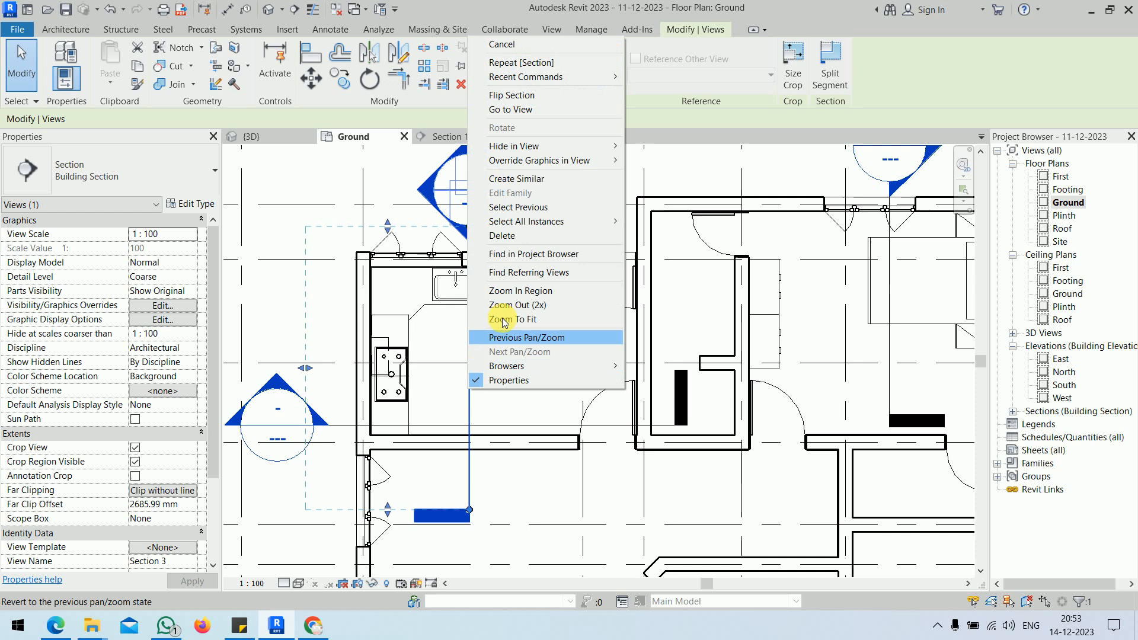
{"action": "left_click", "coordinate": [546, 110]}
{"action": "scroll", "coordinate": [583, 432], "scroll_direction": "up", "scroll_amount": 5}
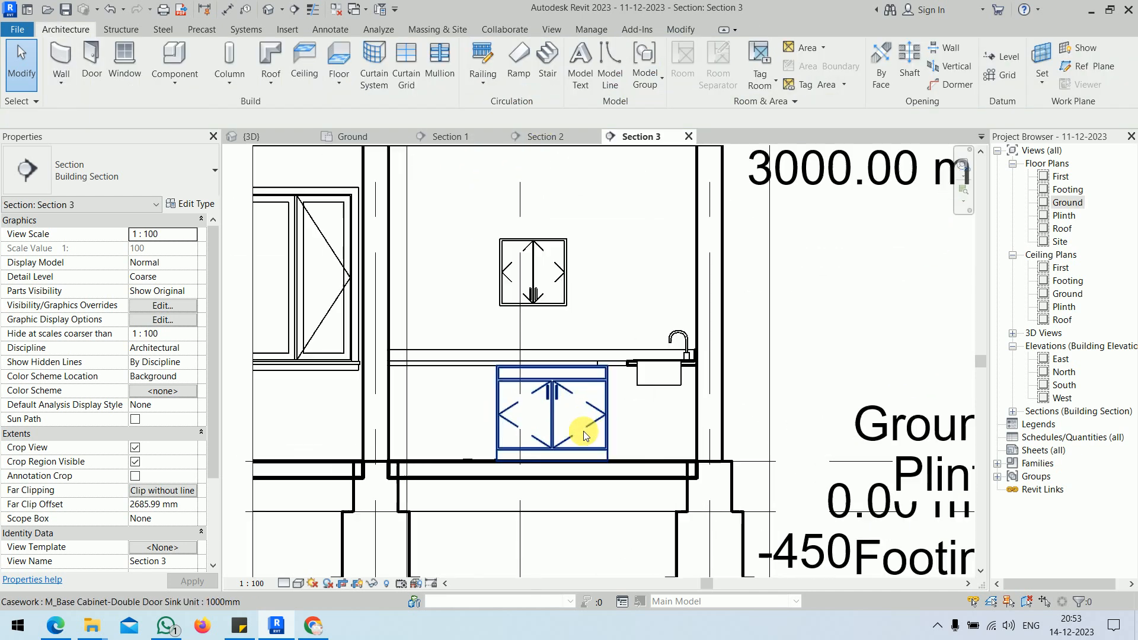
{"action": "scroll", "coordinate": [510, 474], "scroll_direction": "up", "scroll_amount": 4}
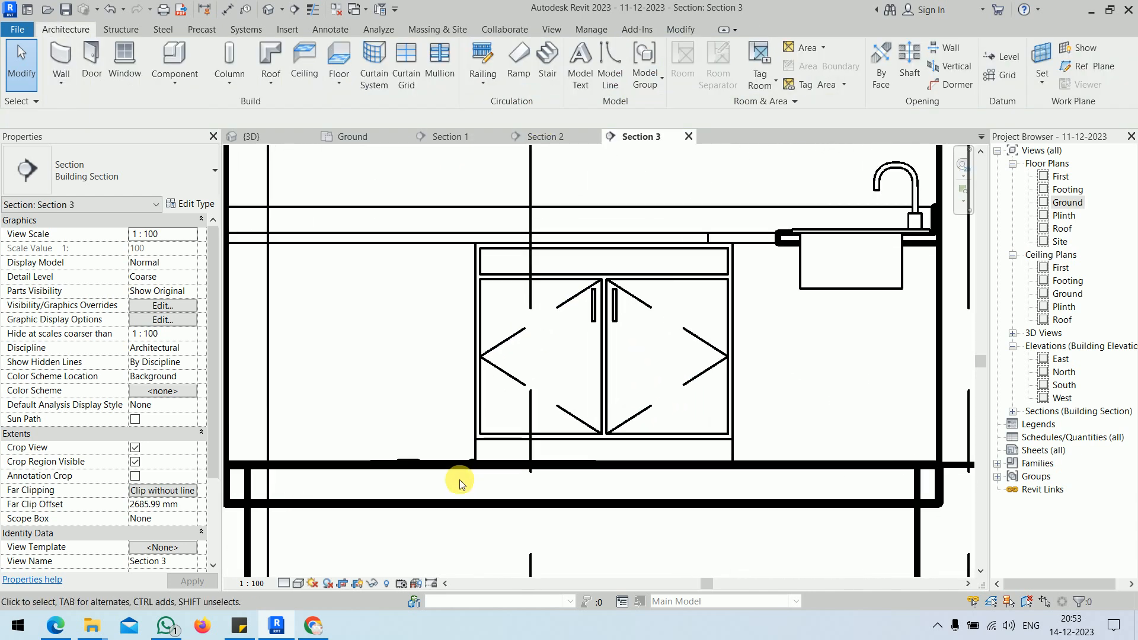
{"action": "left_click", "coordinate": [404, 453]}
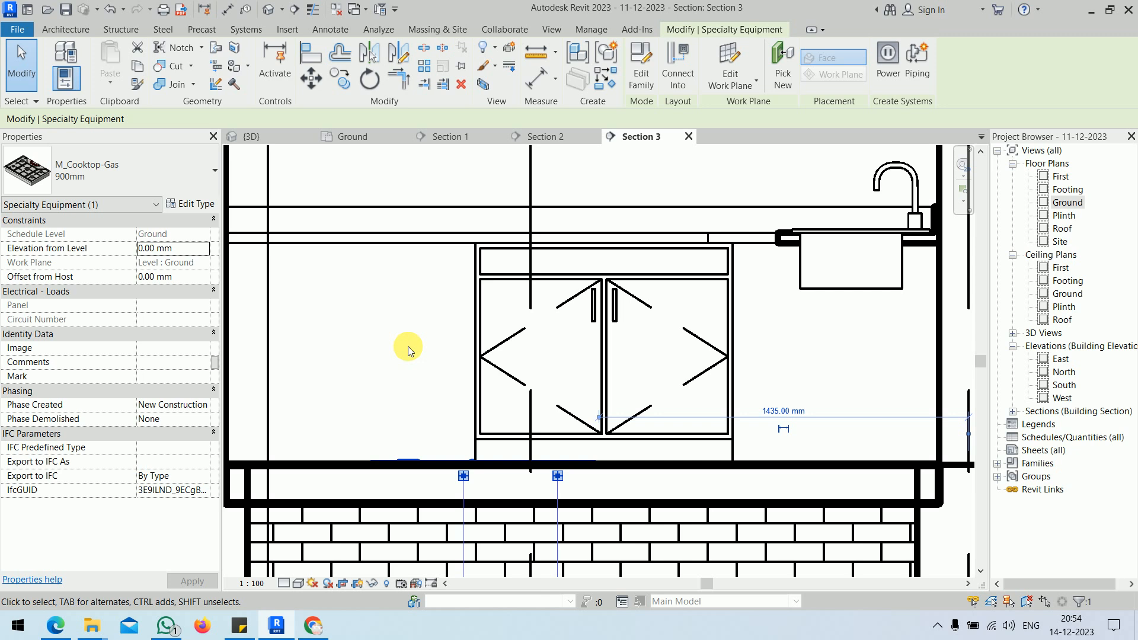
{"action": "key", "text": "Up"}
{"action": "key", "text": "Up"}
{"action": "key", "text": "Up"}
{"action": "key", "text": "Up"}
{"action": "key", "text": "Up"}
{"action": "key", "text": "Up"}
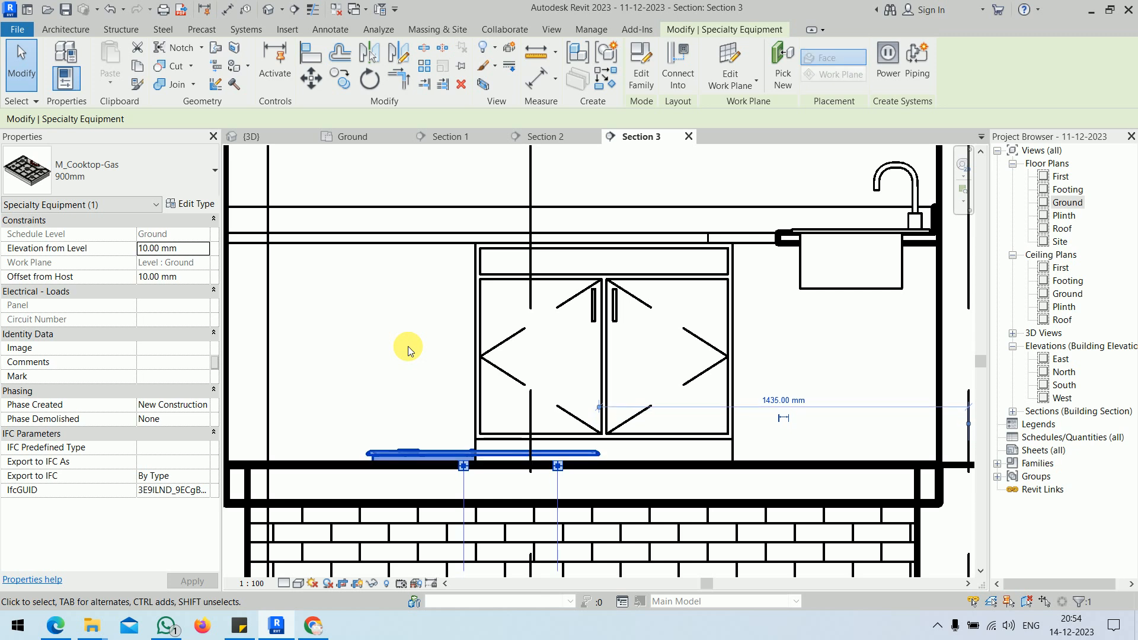
{"action": "key", "text": "Up"}
{"action": "key", "text": "Up"}
{"action": "key", "text": "Up"}
{"action": "key", "text": "Up"}
{"action": "key", "text": "Up"}
{"action": "key", "text": "Up"}
{"action": "key", "text": "Up"}
{"action": "key", "text": "Up"}
{"action": "key", "text": "Up"}
{"action": "key", "text": "Up"}
{"action": "key", "text": "Up"}
{"action": "key", "text": "Up"}
{"action": "key", "text": "Up"}
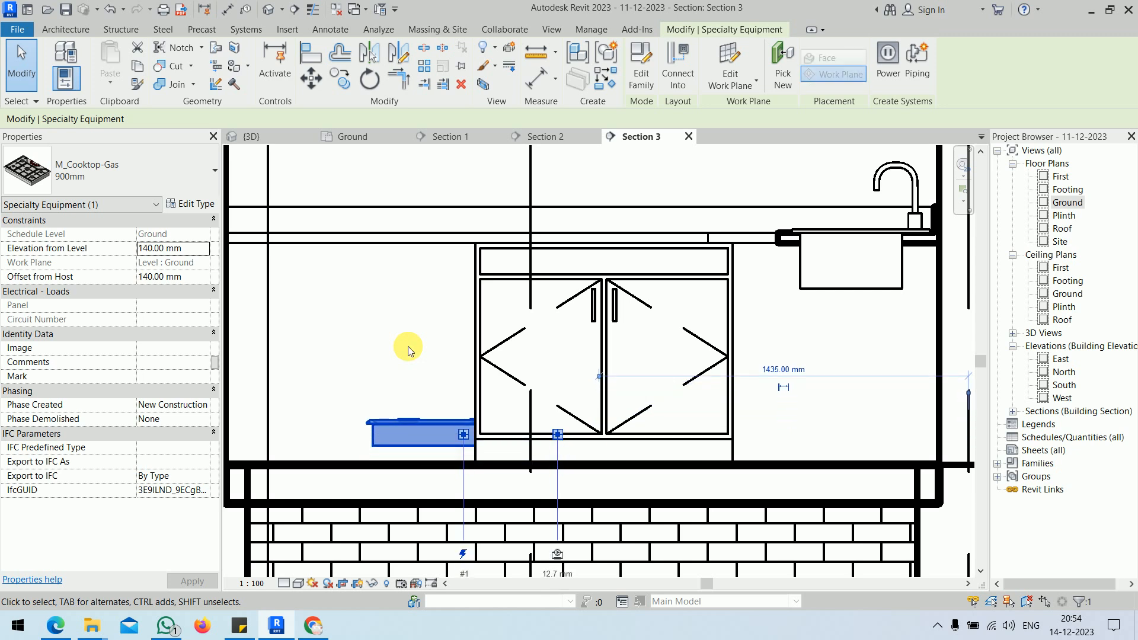
{"action": "left_click", "coordinate": [453, 177]}
- Set the section's visual style to Wireframe and align the underside of the cooktop's rim with the counter top's top face
{"action": "left_click", "coordinate": [299, 584]}
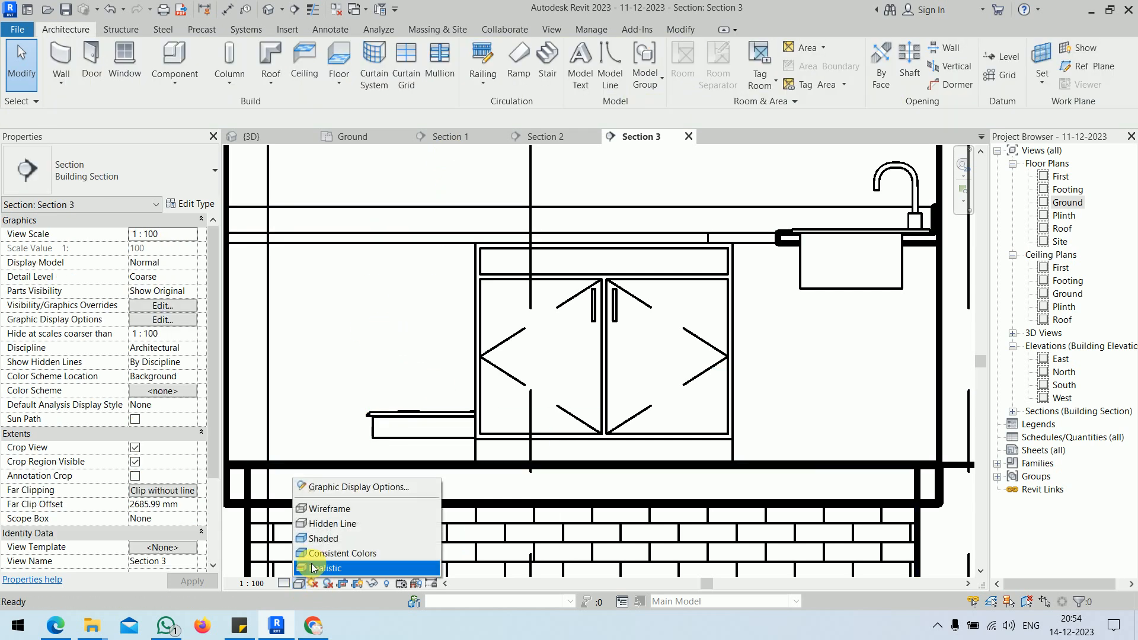
{"action": "left_click", "coordinate": [337, 510]}
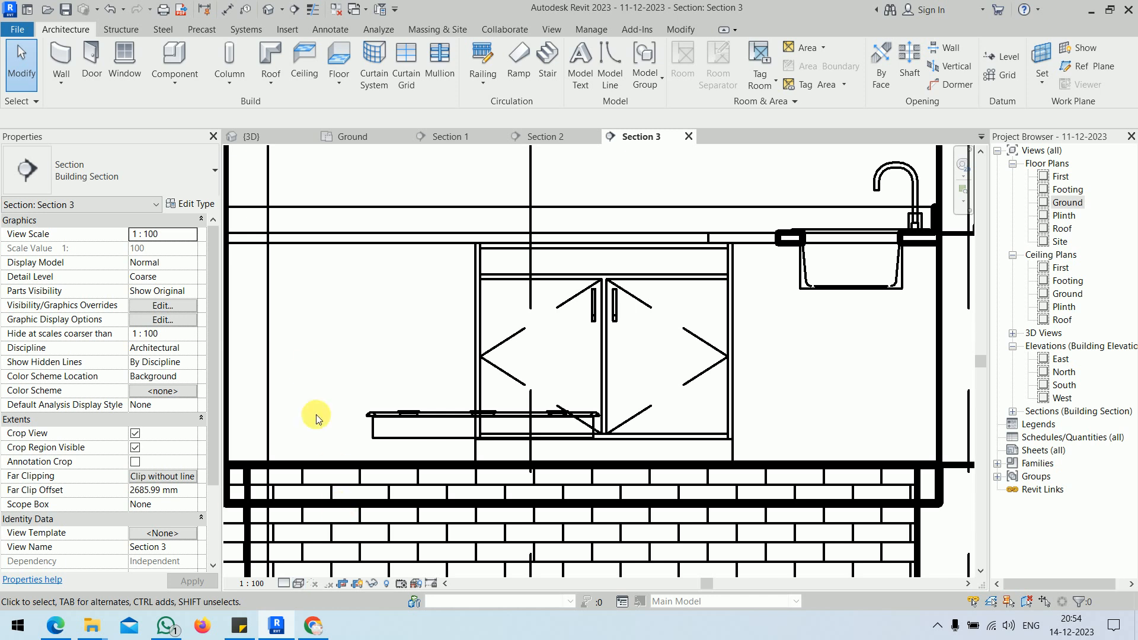
{"action": "key", "text": "a"}
{"action": "key", "text": "l"}
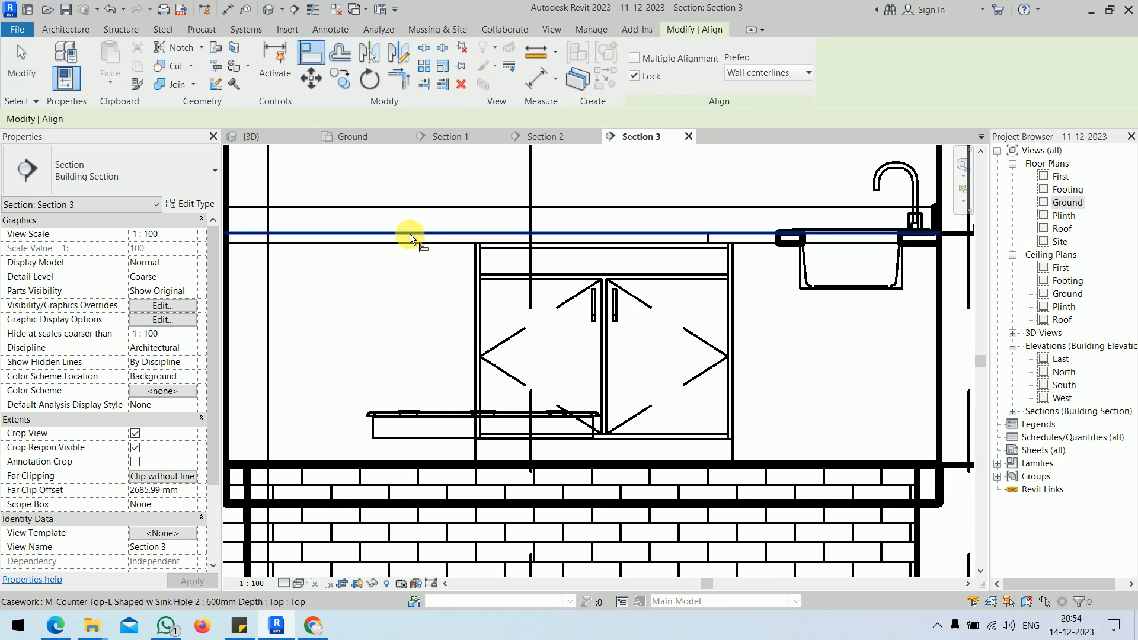
{"action": "left_click", "coordinate": [410, 233]}
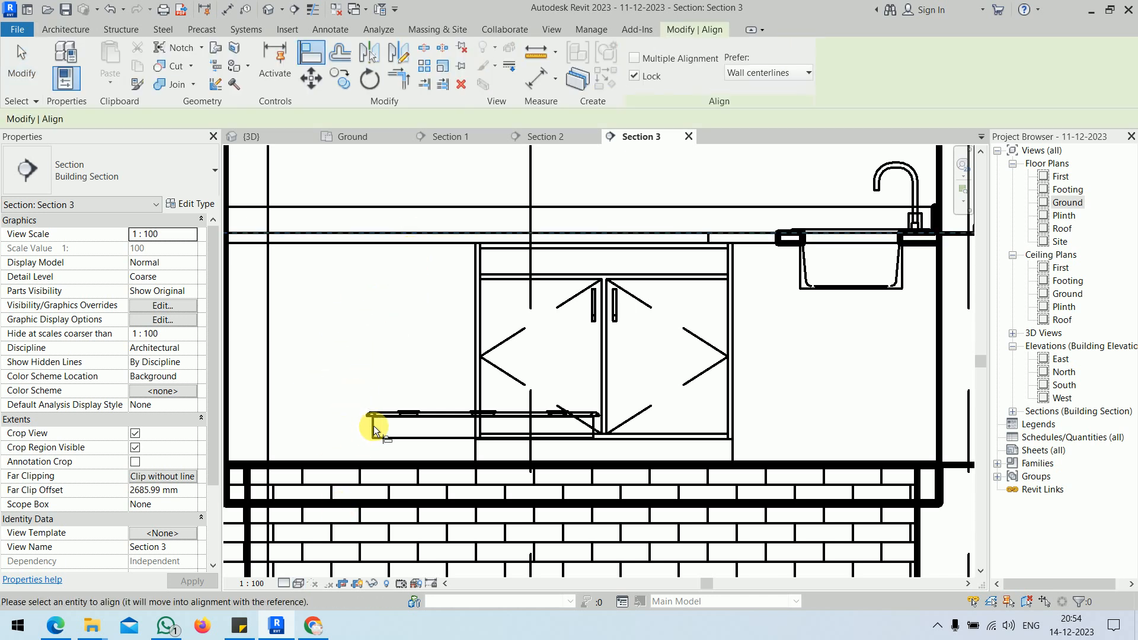
{"action": "scroll", "coordinate": [374, 422], "scroll_direction": "up", "scroll_amount": 4}
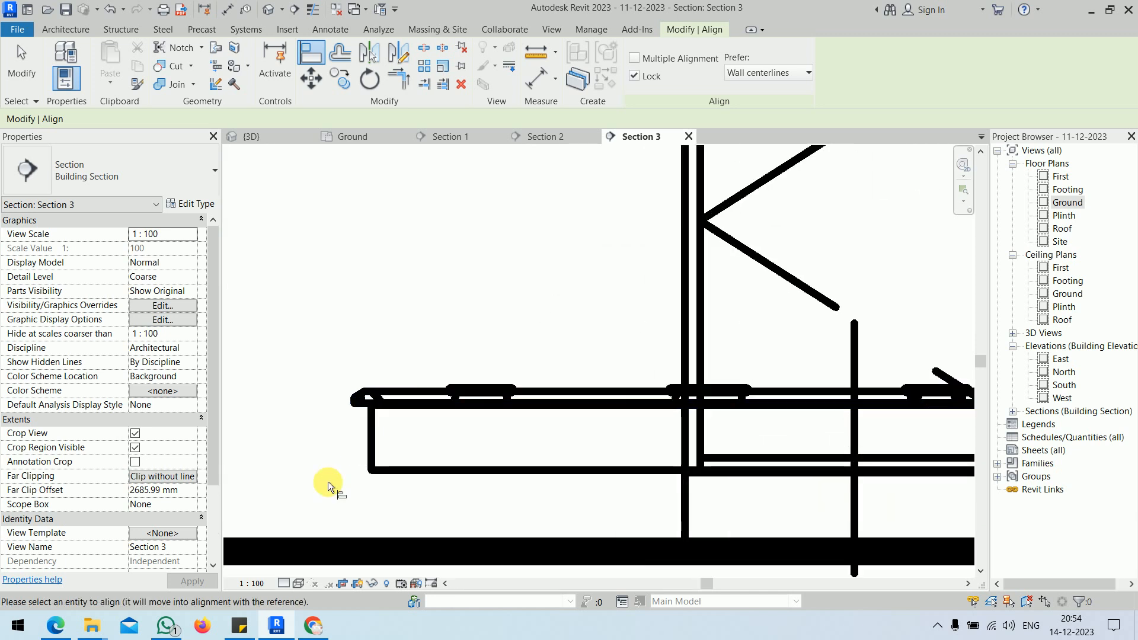
{"action": "left_click", "coordinate": [410, 408]}
{"action": "scroll", "coordinate": [414, 389], "scroll_direction": "down", "scroll_amount": 4}
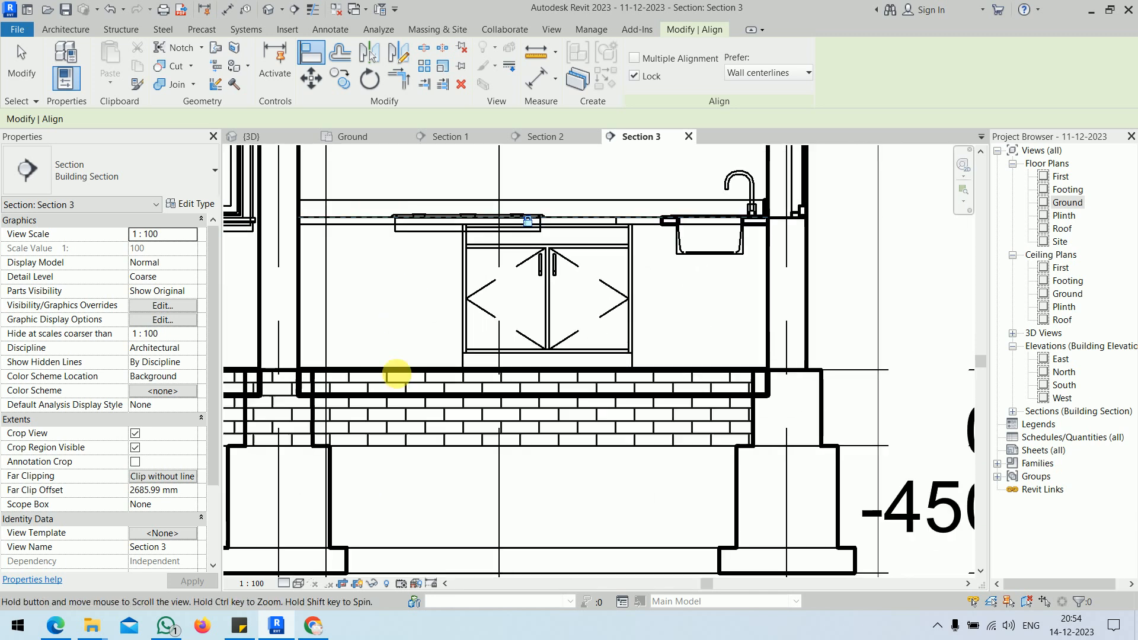
{"action": "middle_click_drag", "start_coordinate": [396, 375], "coordinate": [400, 453]}
{"action": "key", "text": "Escape"}
{"action": "key", "text": "Escape"}
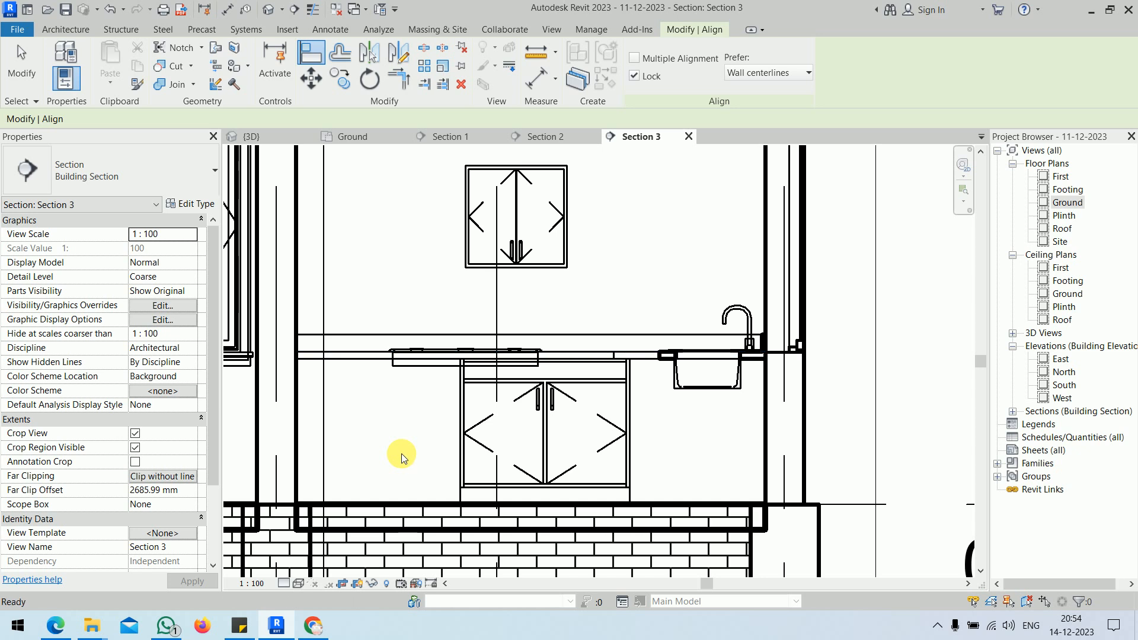
- Inspect the cooktop on the counter top in the 3D view and check the upper cabinet's elevation from level
{"action": "left_click", "coordinate": [291, 138]}
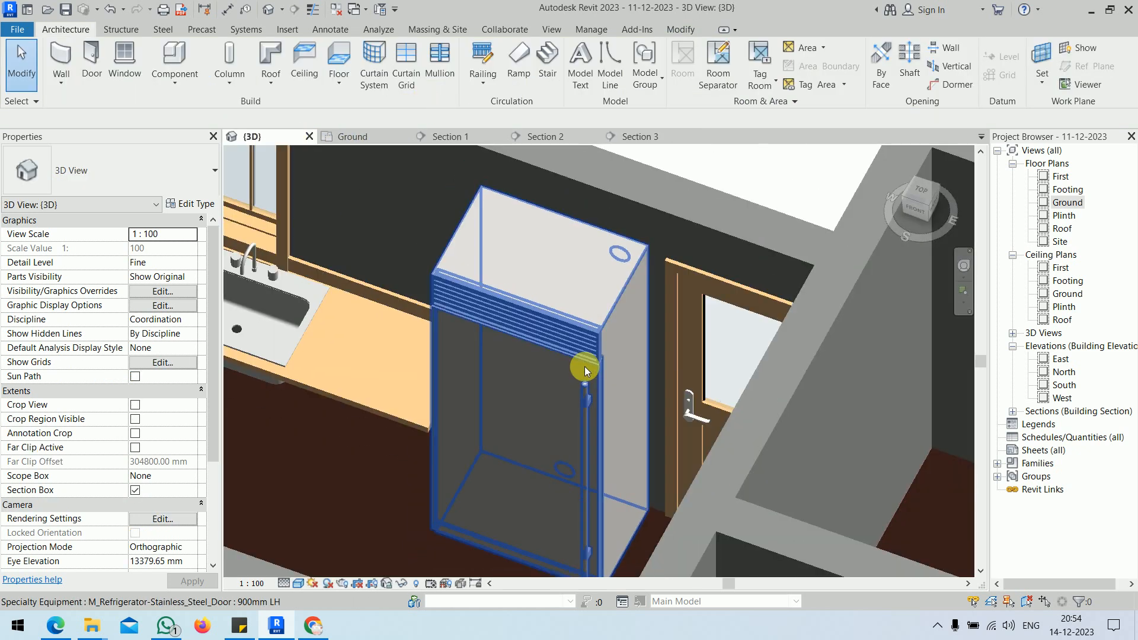
{"action": "middle_click_drag", "start_coordinate": [584, 371], "coordinate": [396, 355], "text": "shift"}
{"action": "middle_click_drag", "start_coordinate": [305, 351], "coordinate": [593, 386]}
{"action": "scroll", "coordinate": [592, 386], "scroll_direction": "up", "scroll_amount": 3}
{"action": "middle_click_drag", "start_coordinate": [558, 431], "coordinate": [621, 559], "text": "shift"}
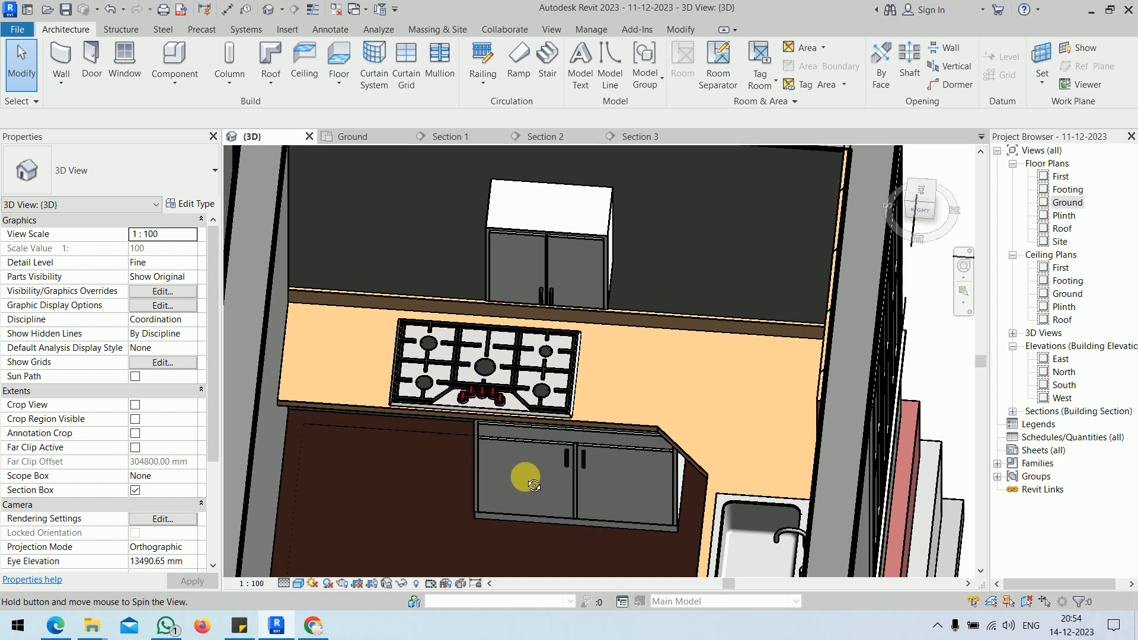
{"action": "middle_click_drag", "start_coordinate": [526, 543], "coordinate": [530, 444], "text": "shift"}
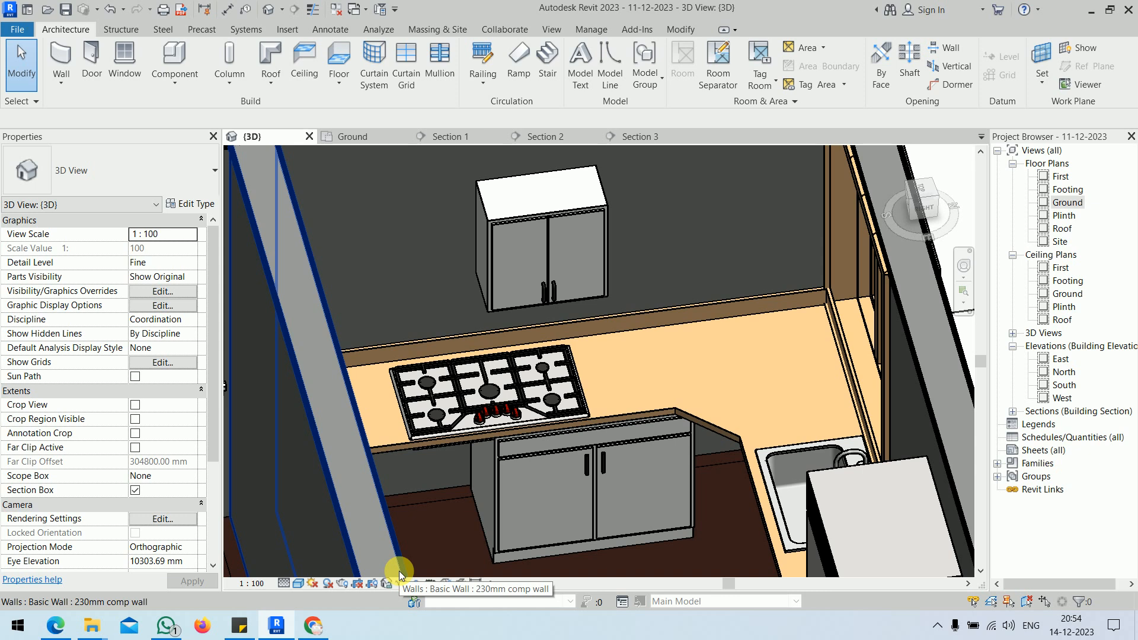
{"action": "left_click", "coordinate": [579, 207]}
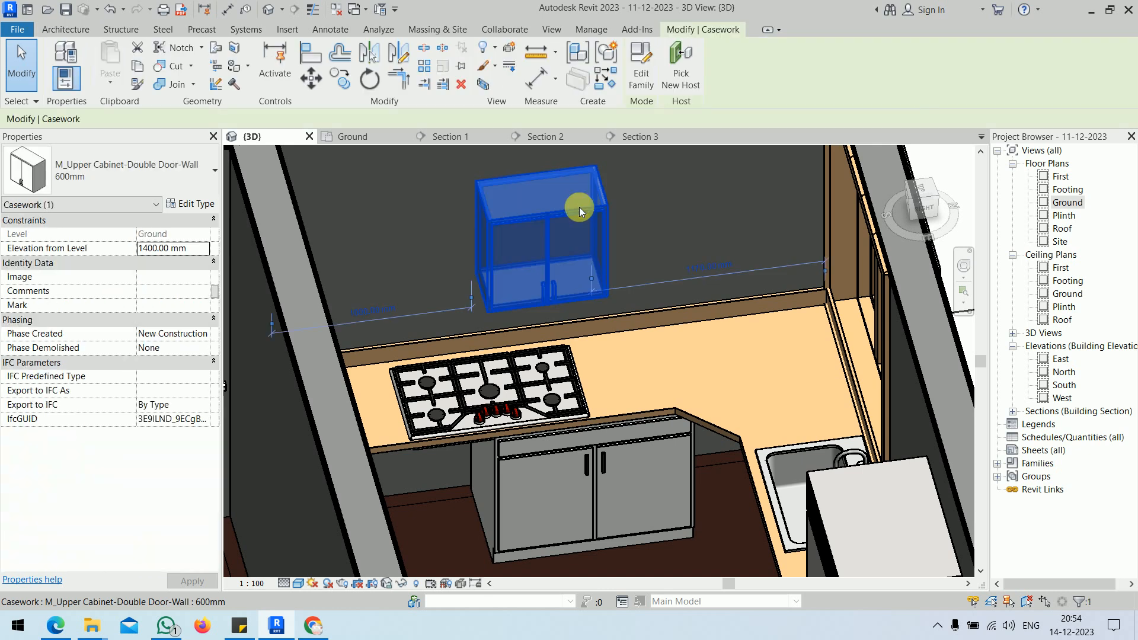
{"action": "left_click", "coordinate": [172, 248]}
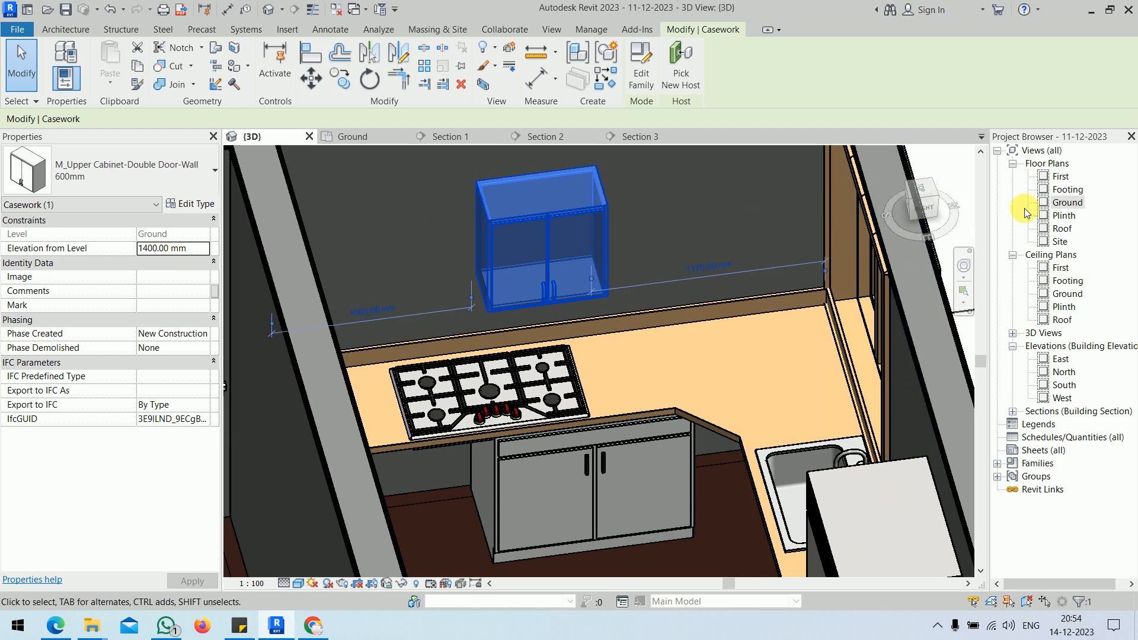
- Open the Ground plan at the room with the double door and start loading another component family
{"action": "double_click", "coordinate": [1066, 203]}
{"action": "scroll", "coordinate": [818, 338], "scroll_direction": "down", "scroll_amount": 3}
{"action": "middle_click_drag", "start_coordinate": [734, 376], "coordinate": [521, 322]}
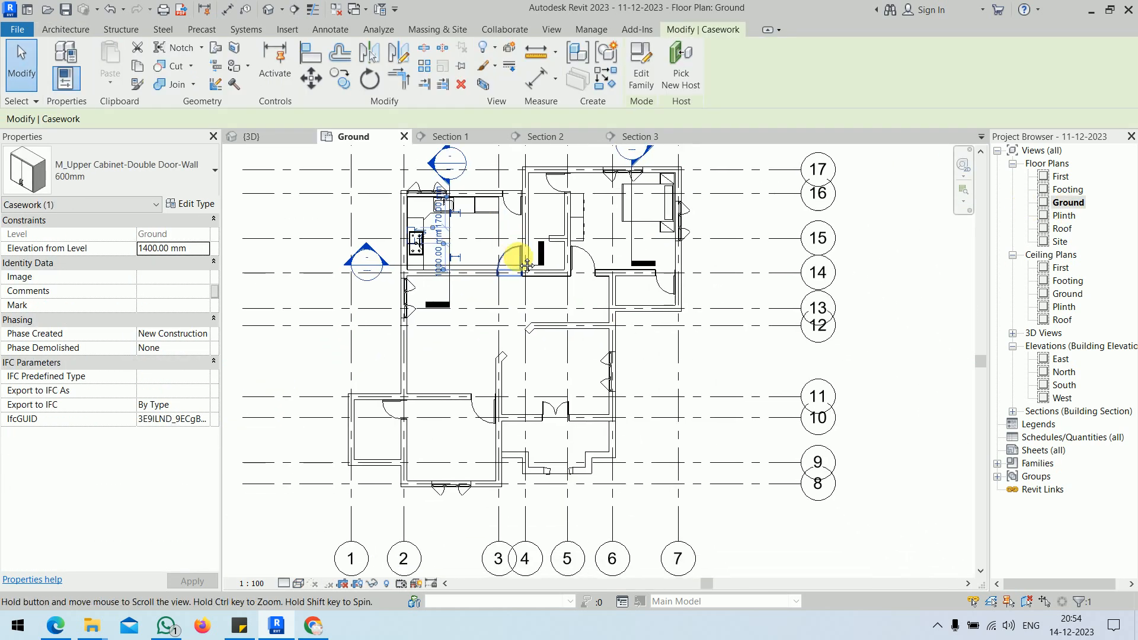
{"action": "left_click", "coordinate": [705, 359]}
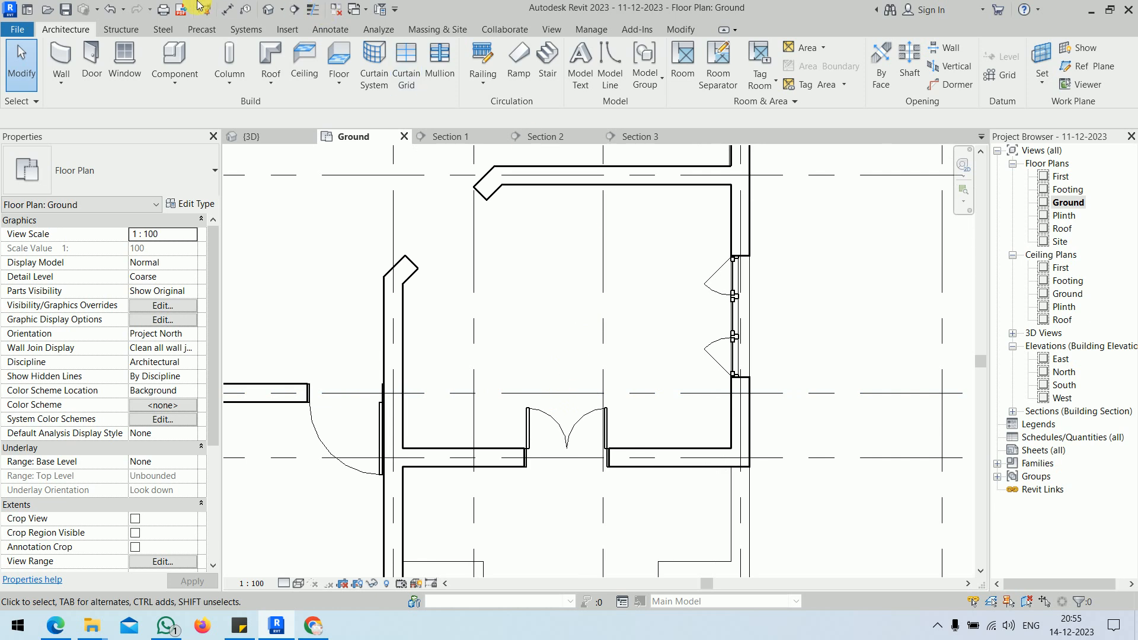
{"action": "left_click", "coordinate": [175, 57]}
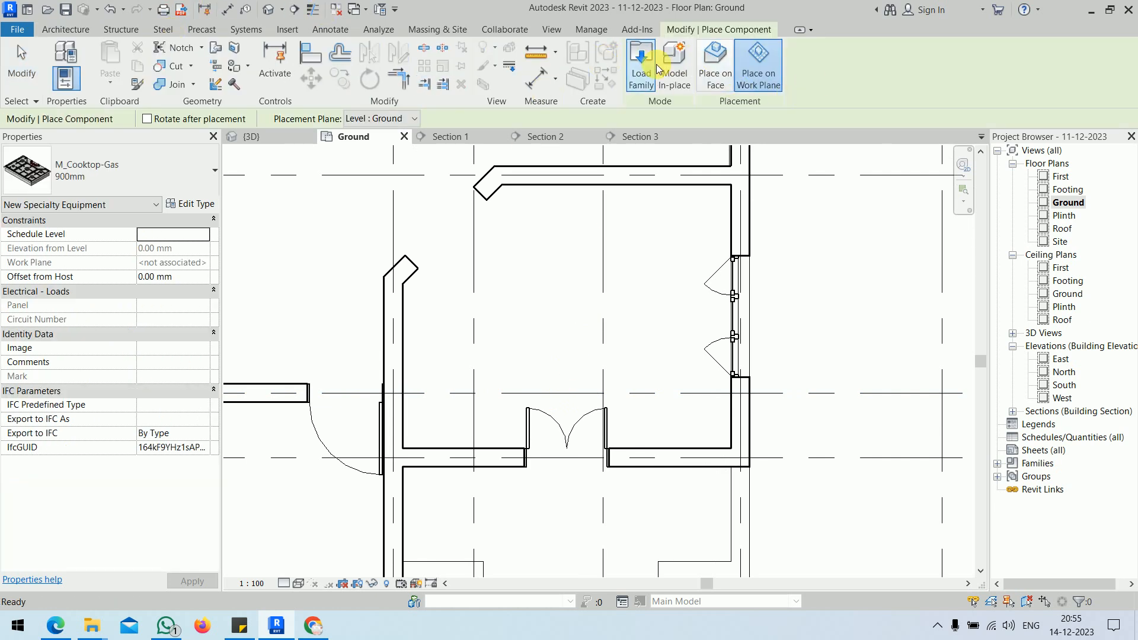
{"action": "left_click", "coordinate": [641, 59]}
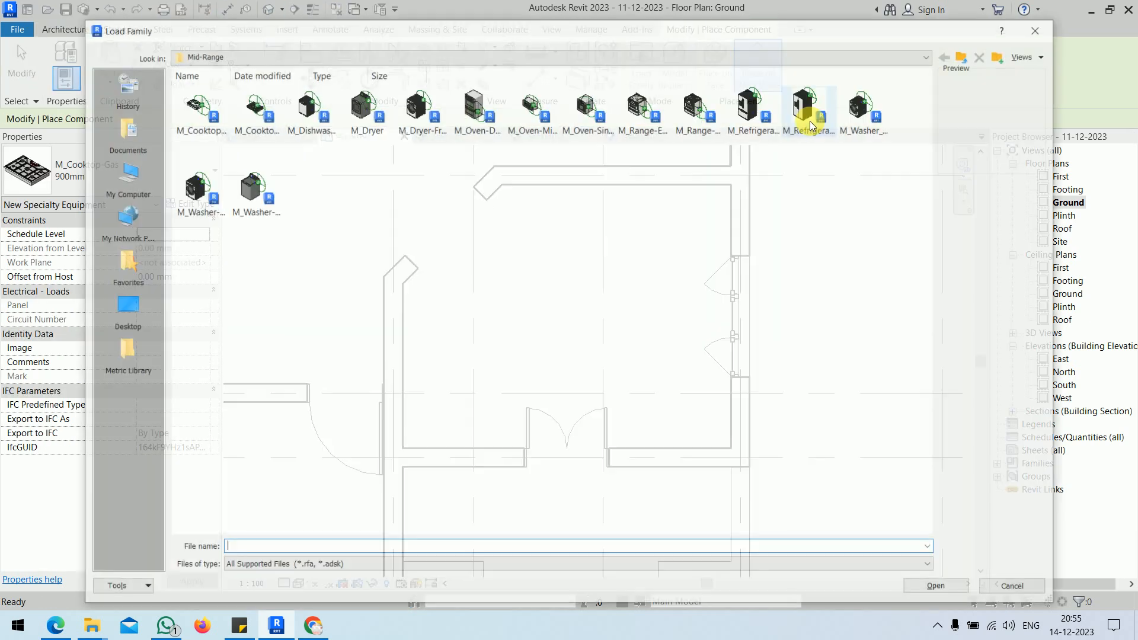
- Browse out of the US family library to the Furniture folder of the UK library
{"action": "left_click", "coordinate": [965, 55]}
{"action": "left_click", "coordinate": [964, 55]}
{"action": "left_click", "coordinate": [964, 55]}
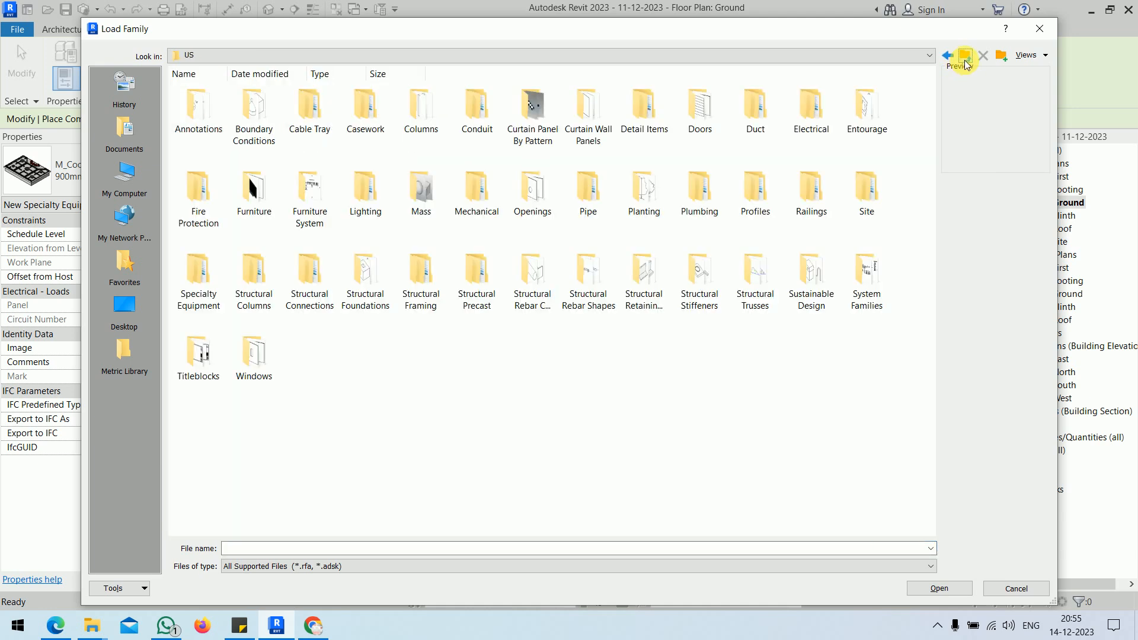
{"action": "left_click", "coordinate": [964, 55]}
{"action": "double_click", "coordinate": [297, 108]}
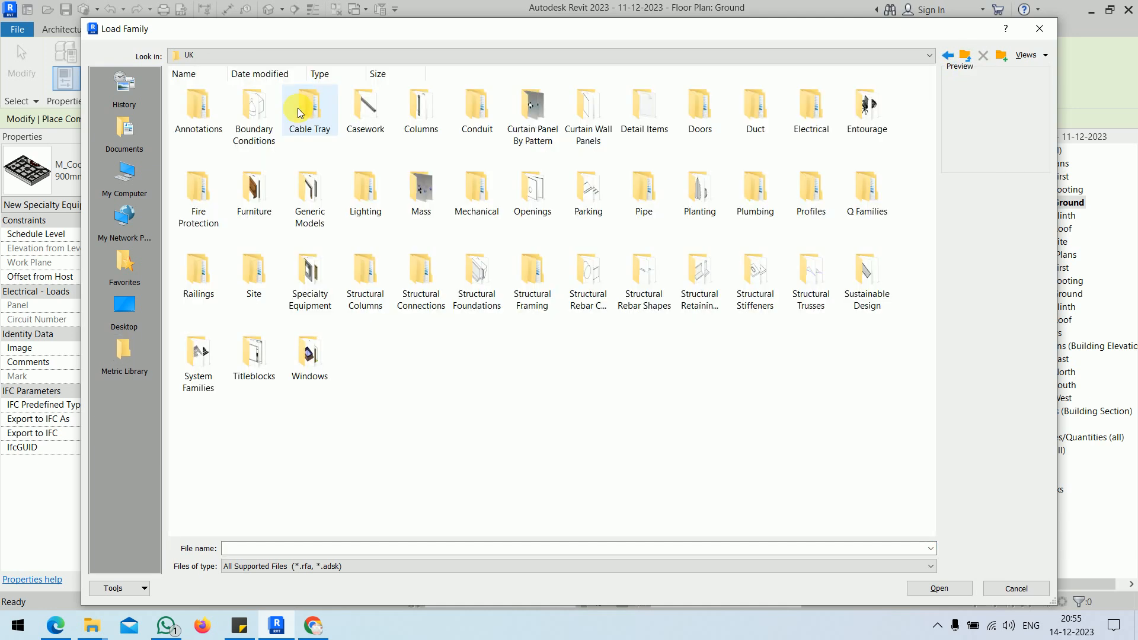
{"action": "left_click", "coordinate": [256, 214]}
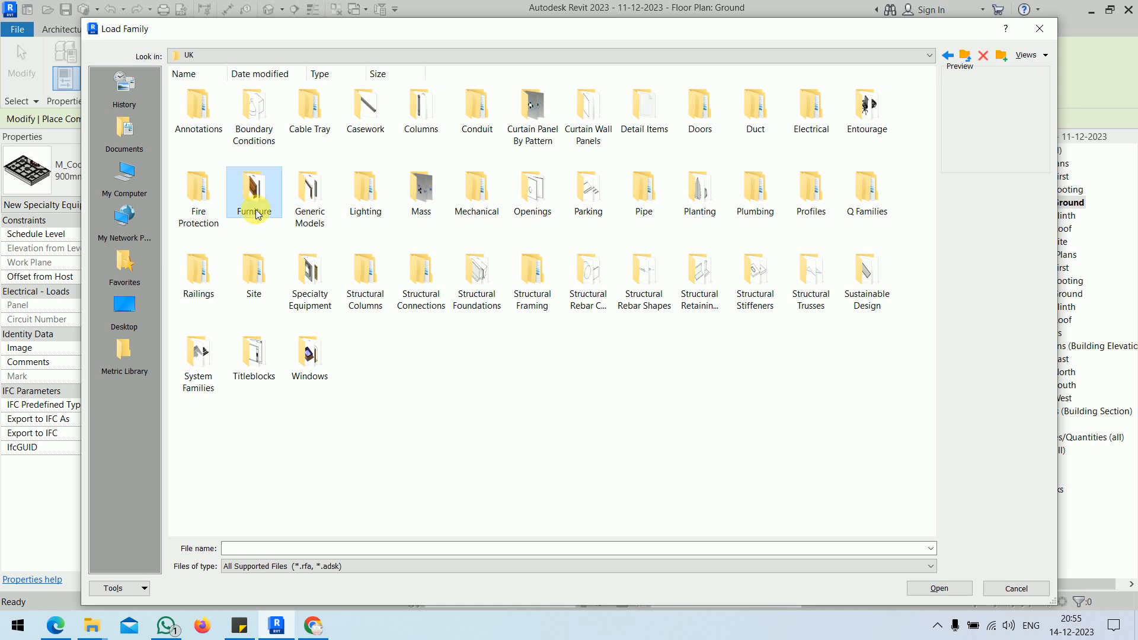
{"action": "double_click", "coordinate": [257, 213]}
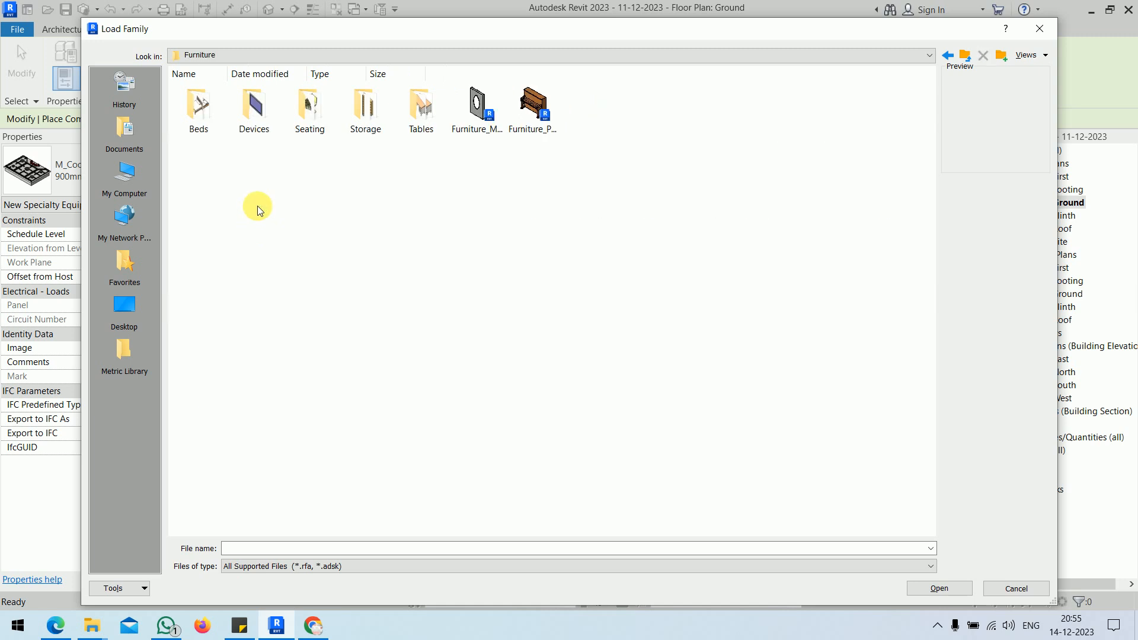
- Load the Furniture_Crescent_Armchair family from the Seating folder of the furniture library
{"action": "double_click", "coordinate": [320, 126]}
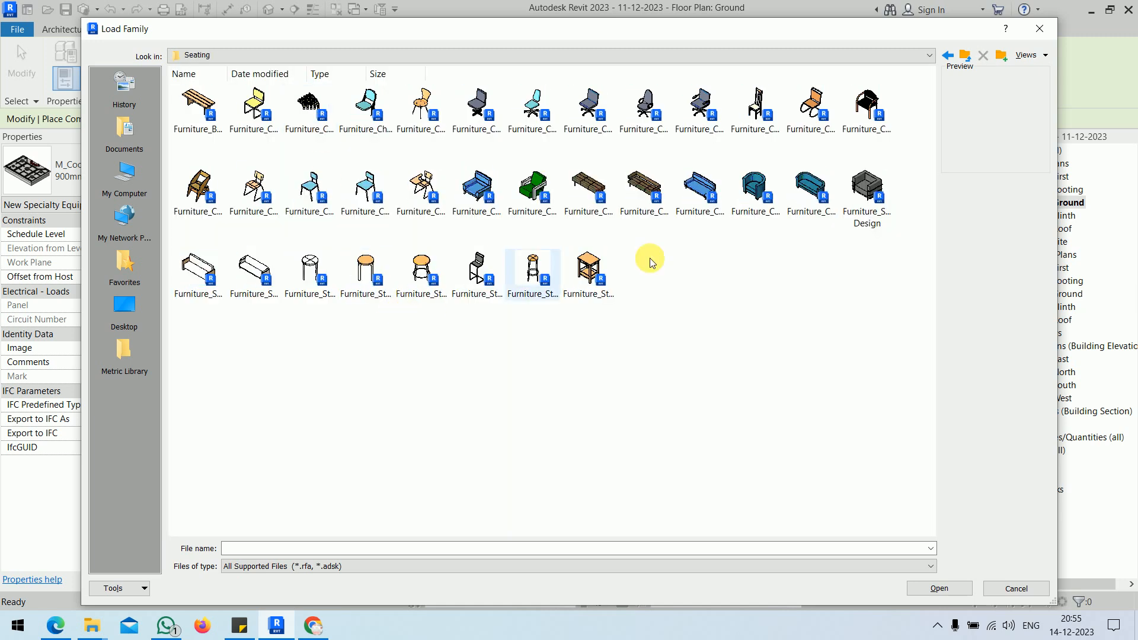
{"action": "left_click", "coordinate": [963, 56]}
{"action": "double_click", "coordinate": [303, 114]}
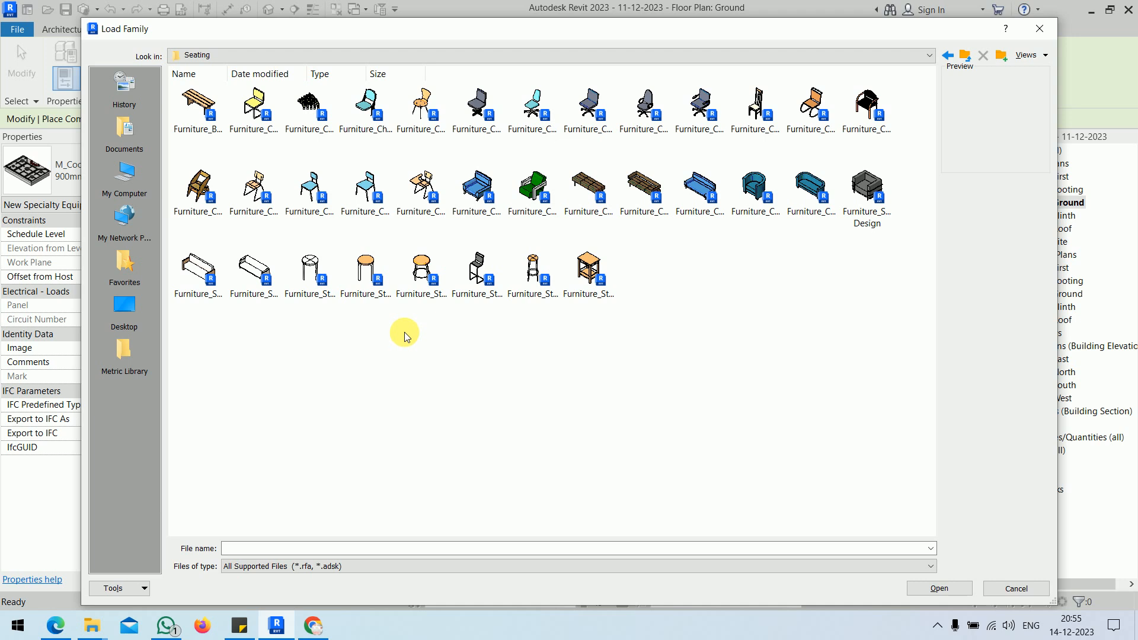
{"action": "left_click", "coordinate": [753, 188]}
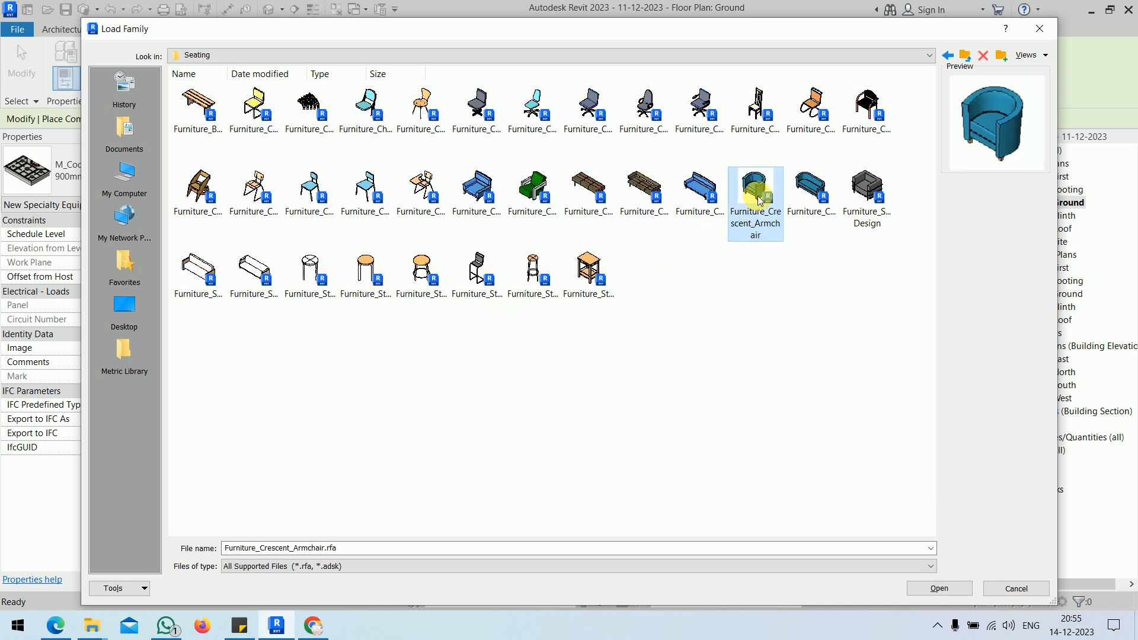
{"action": "left_click", "coordinate": [968, 592]}
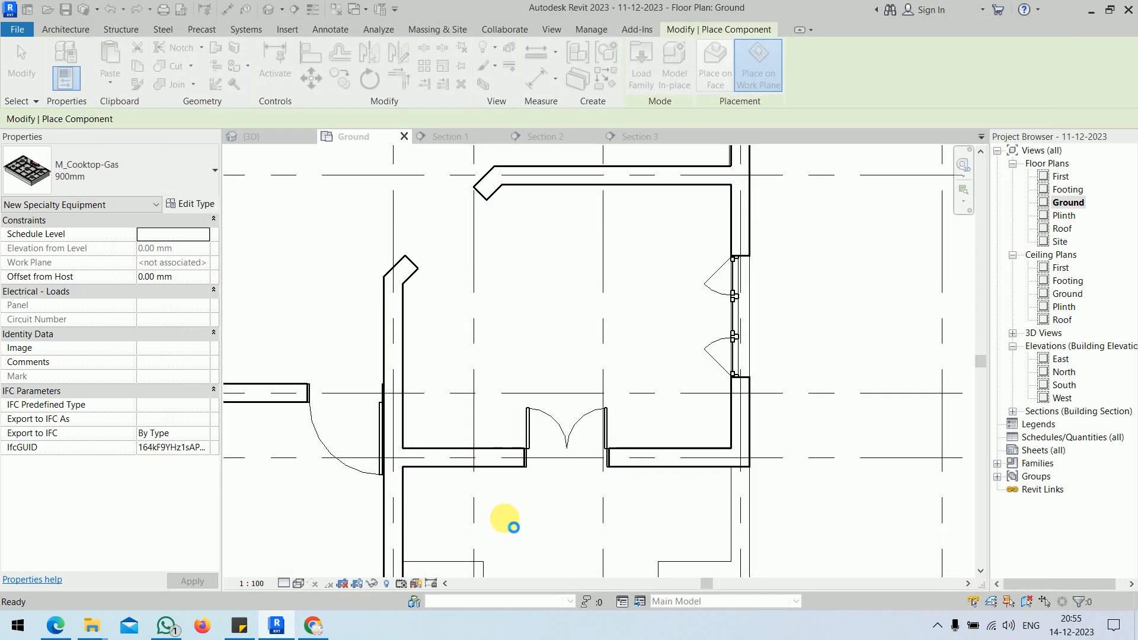
- Place two crescent armchairs in the bay area outside the double door, one on each side, about 300 mm from the door wall
{"action": "middle_click_drag", "start_coordinate": [508, 508], "coordinate": [452, 346]}
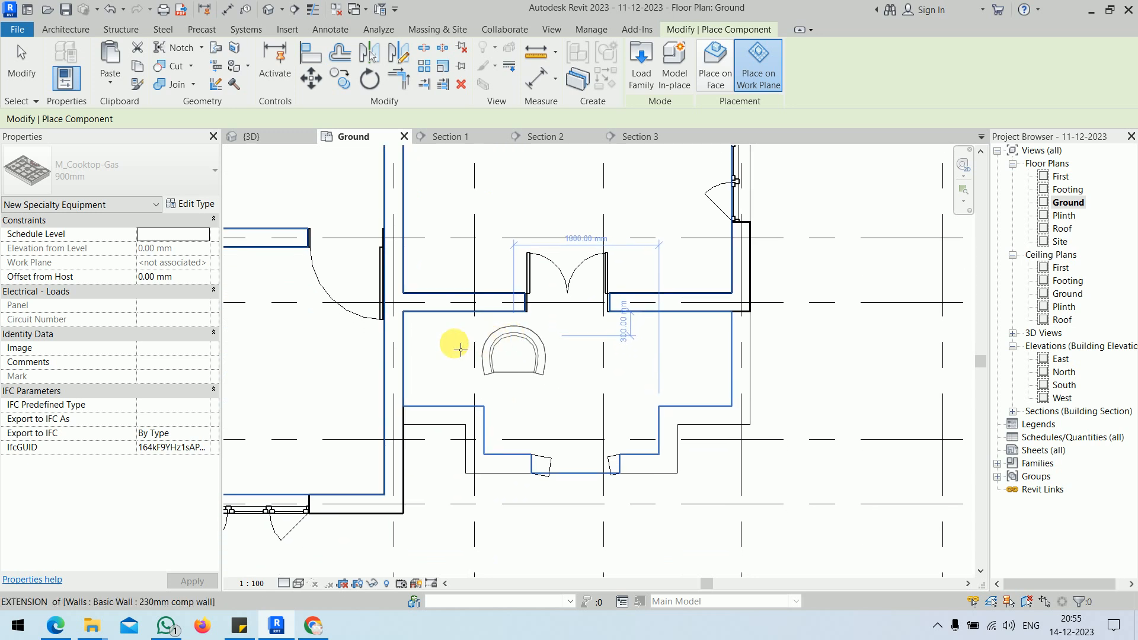
{"action": "scroll", "coordinate": [454, 351], "scroll_direction": "up", "scroll_amount": 2}
{"action": "left_click", "coordinate": [450, 338]}
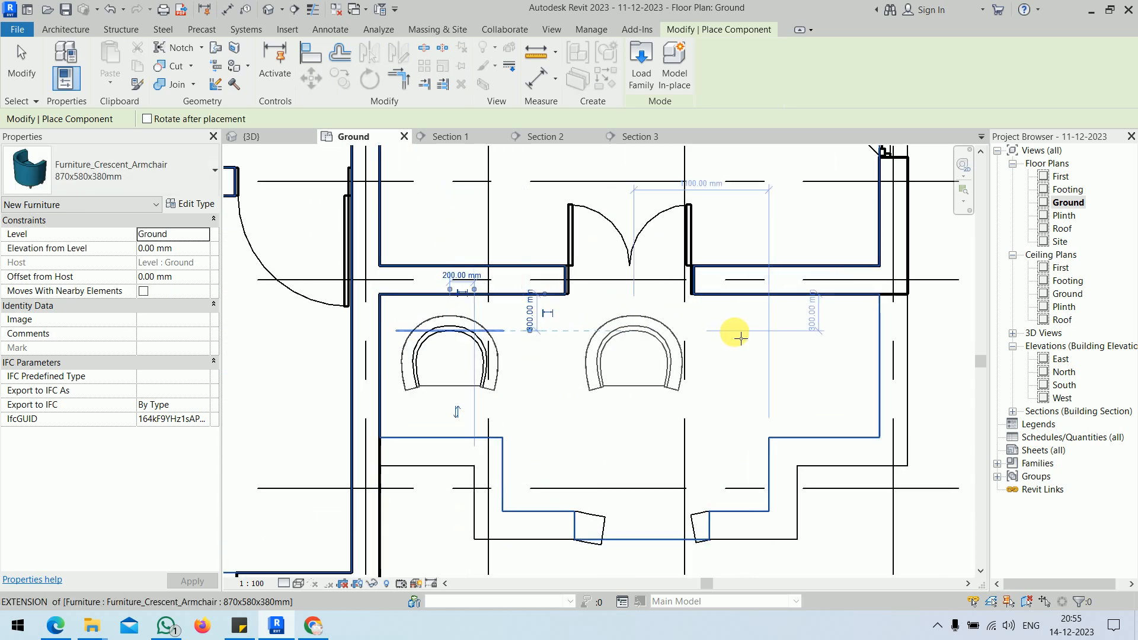
{"action": "left_click", "coordinate": [823, 338]}
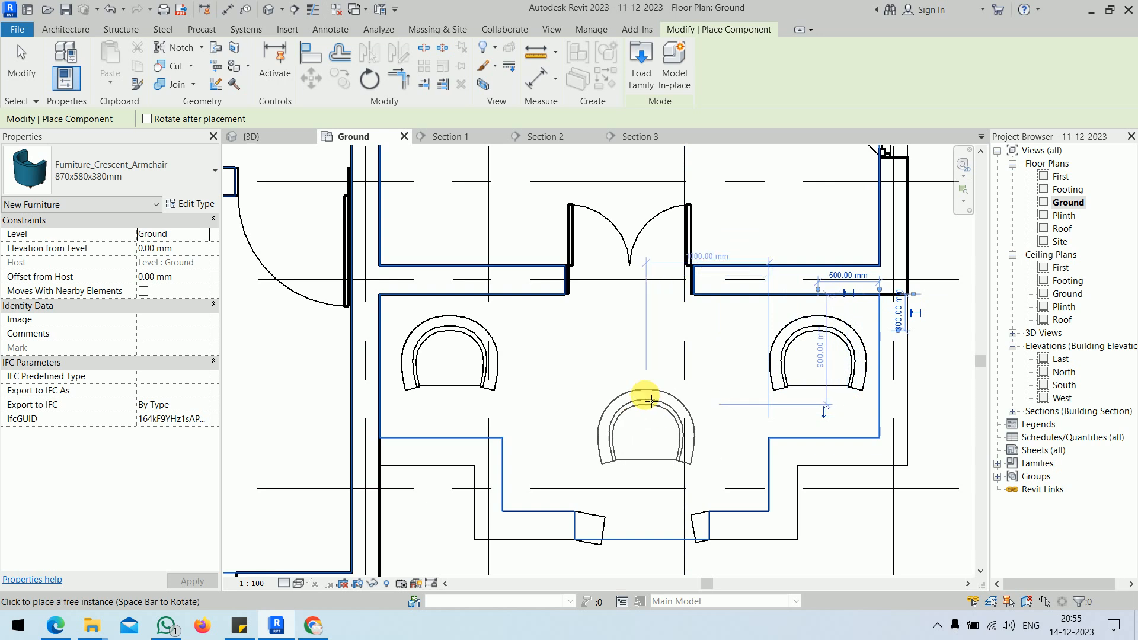
- Check the workbook's furnished floor plan and place two crescent armchairs side by side along the living room wall opposite the double door
{"action": "scroll", "coordinate": [648, 373], "scroll_direction": "down", "scroll_amount": 4}
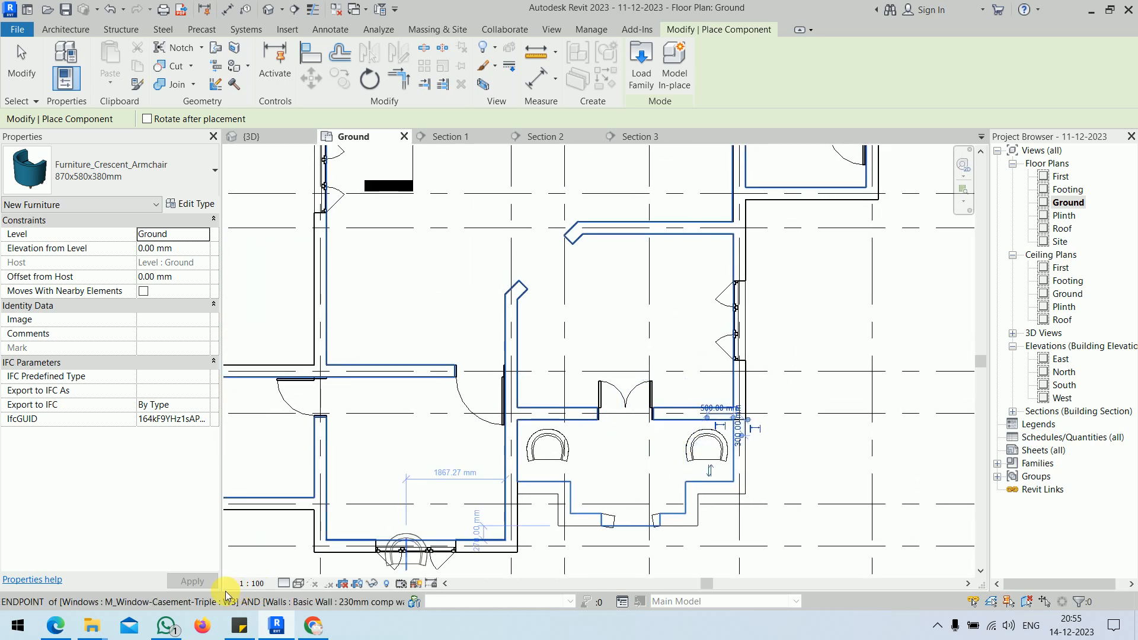
{"action": "left_click", "coordinate": [61, 633]}
{"action": "scroll", "coordinate": [433, 398], "scroll_direction": "down", "scroll_amount": 3}
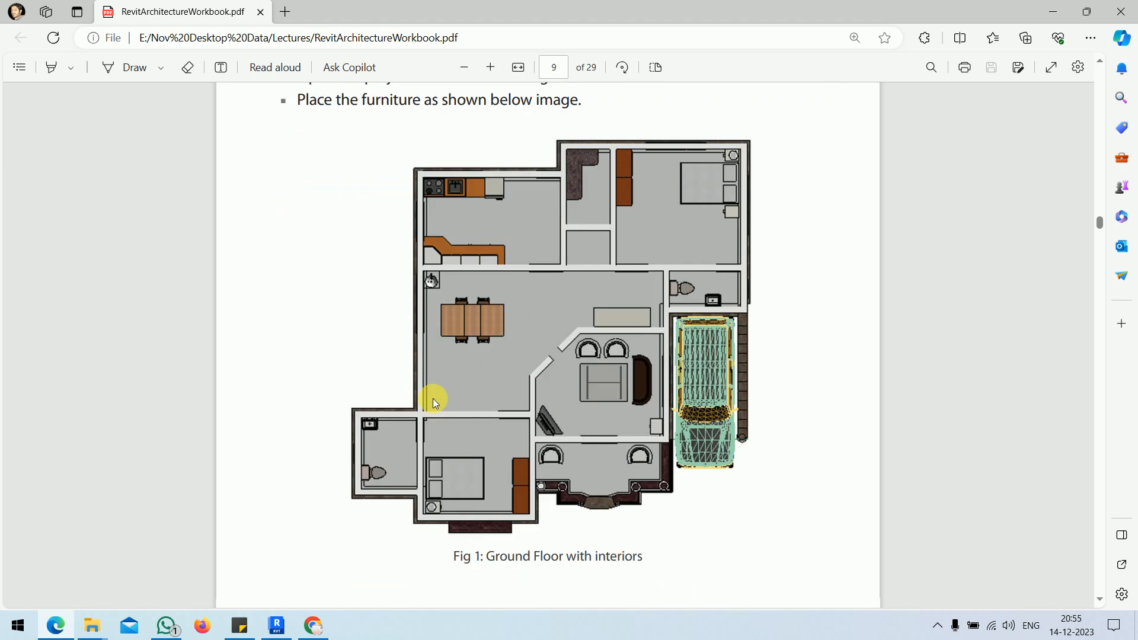
{"action": "left_click", "coordinate": [48, 632]}
{"action": "scroll", "coordinate": [623, 252], "scroll_direction": "up", "scroll_amount": 3}
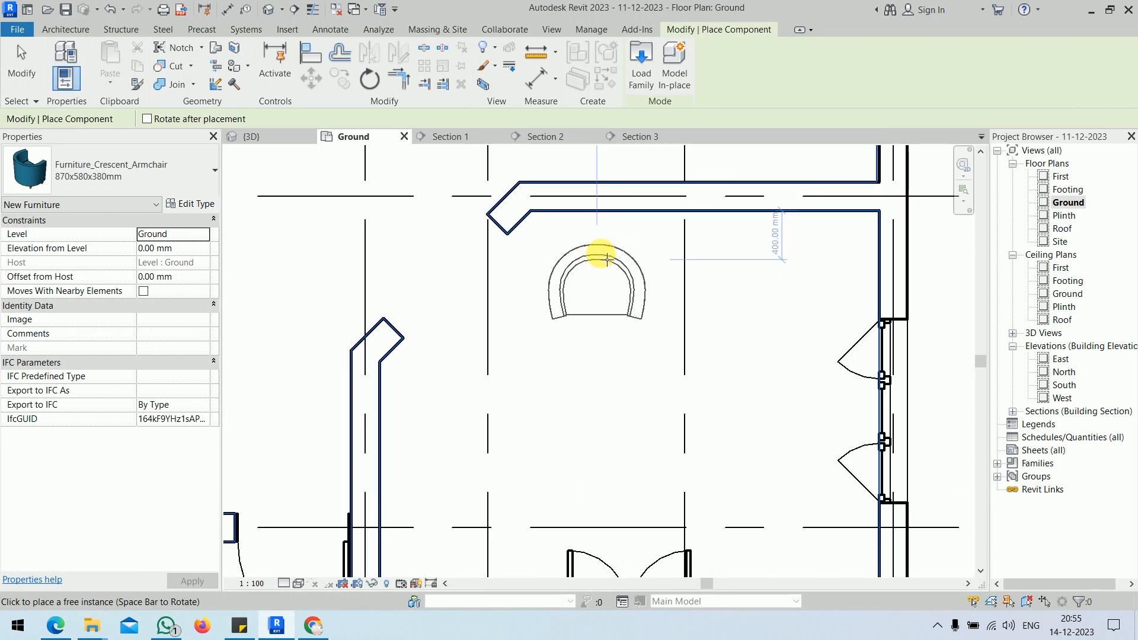
{"action": "left_click", "coordinate": [607, 259]}
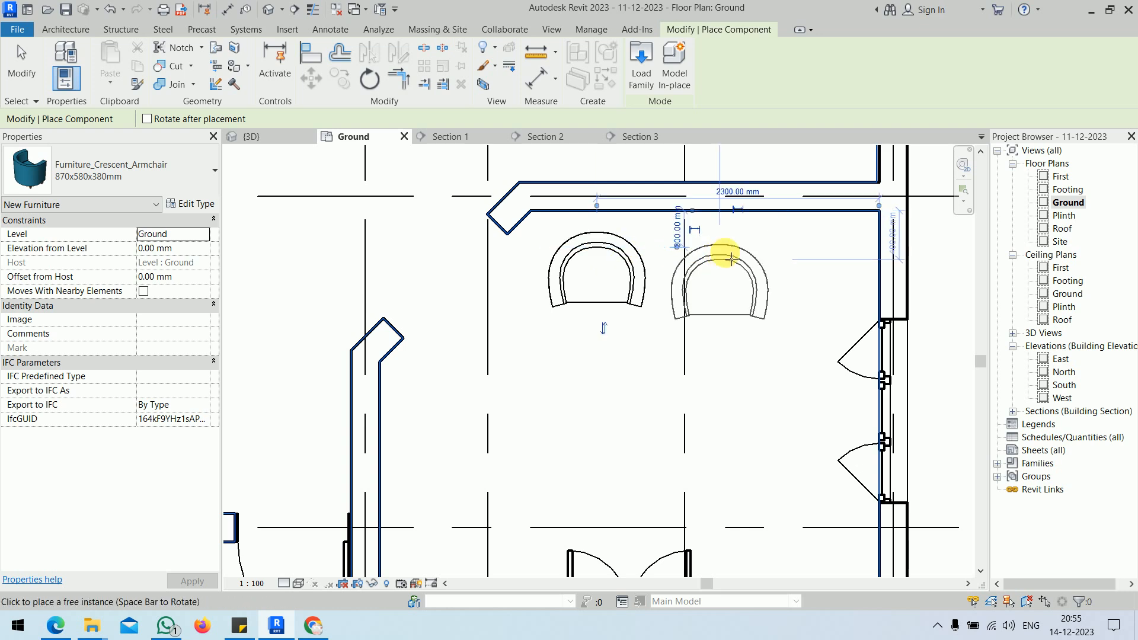
{"action": "left_click", "coordinate": [733, 257]}
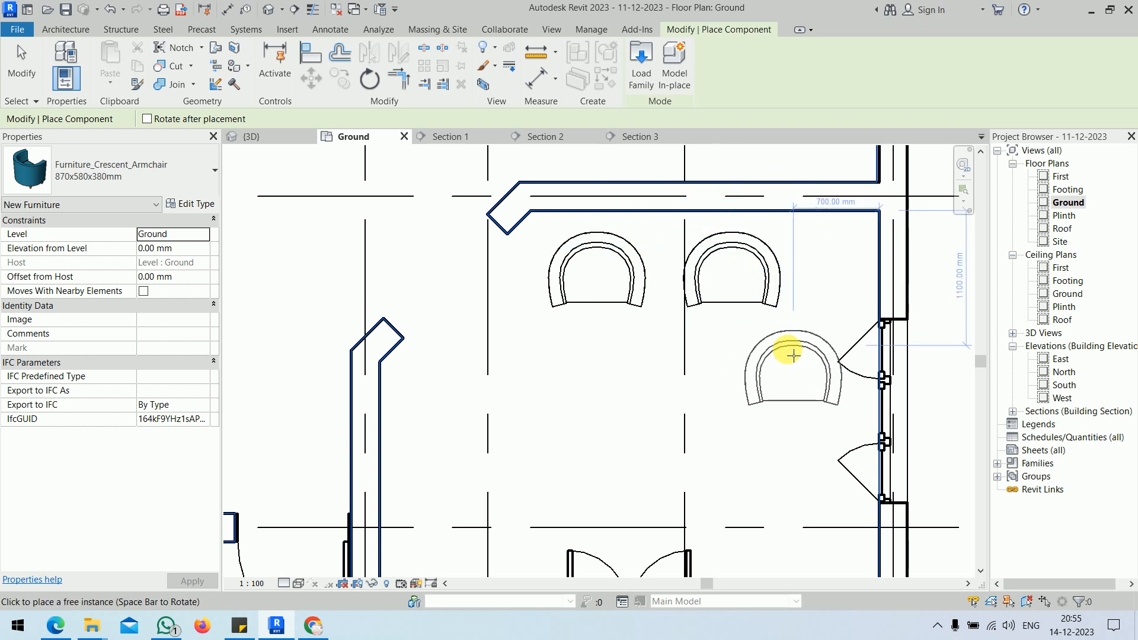
{"action": "key", "text": "Escape"}
{"action": "key", "text": "Escape"}
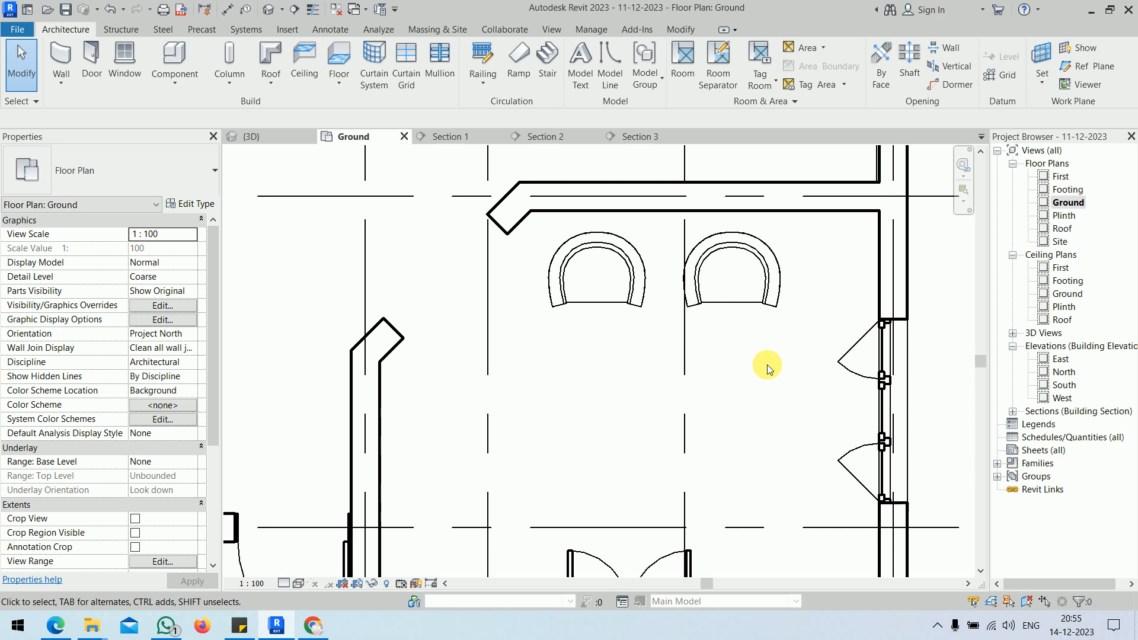
- Load the Furniture_Bench_Locker_Room family and place one 1220x457x356mm bench in front of the two living room armchairs
{"action": "left_click", "coordinate": [54, 627]}
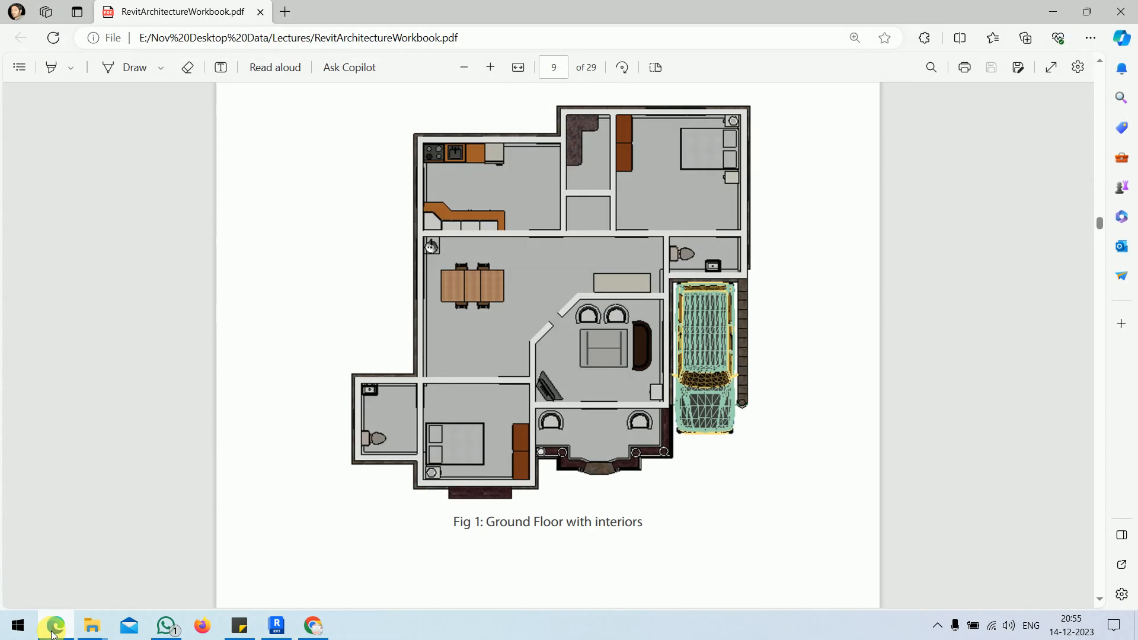
{"action": "left_click", "coordinate": [55, 627]}
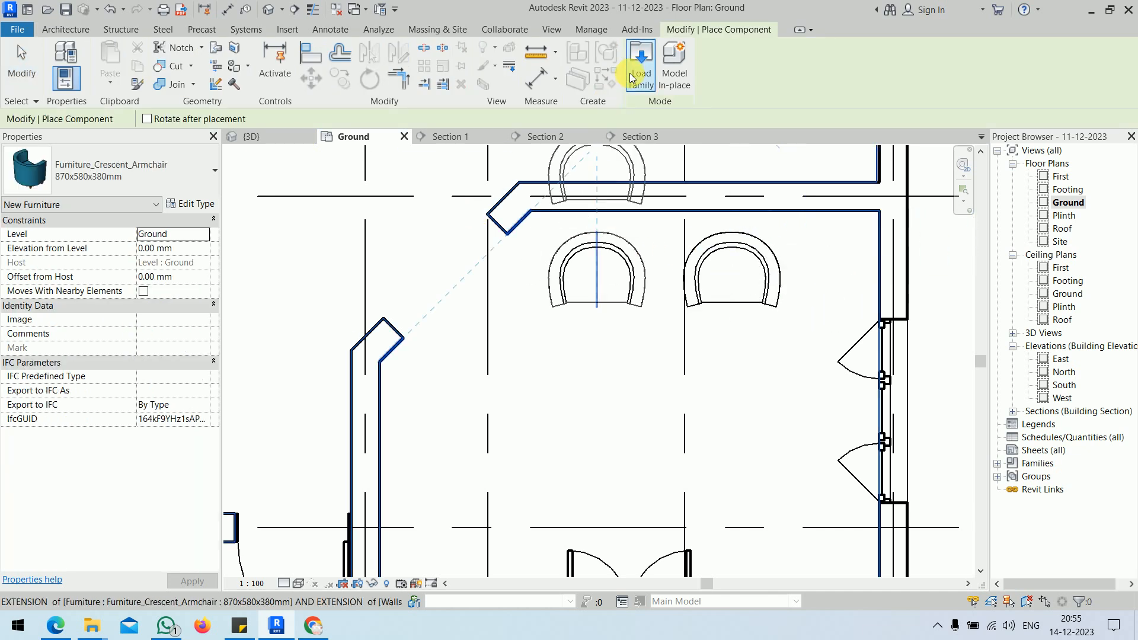
{"action": "left_click", "coordinate": [641, 79]}
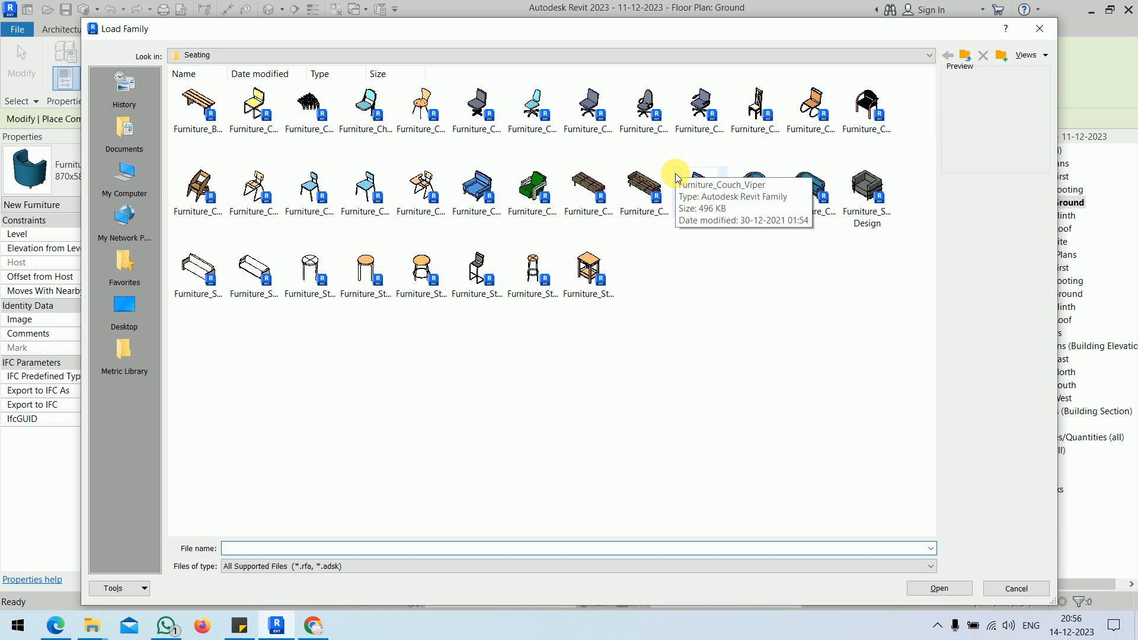
{"action": "left_click", "coordinate": [198, 105]}
{"action": "left_click", "coordinate": [955, 596]}
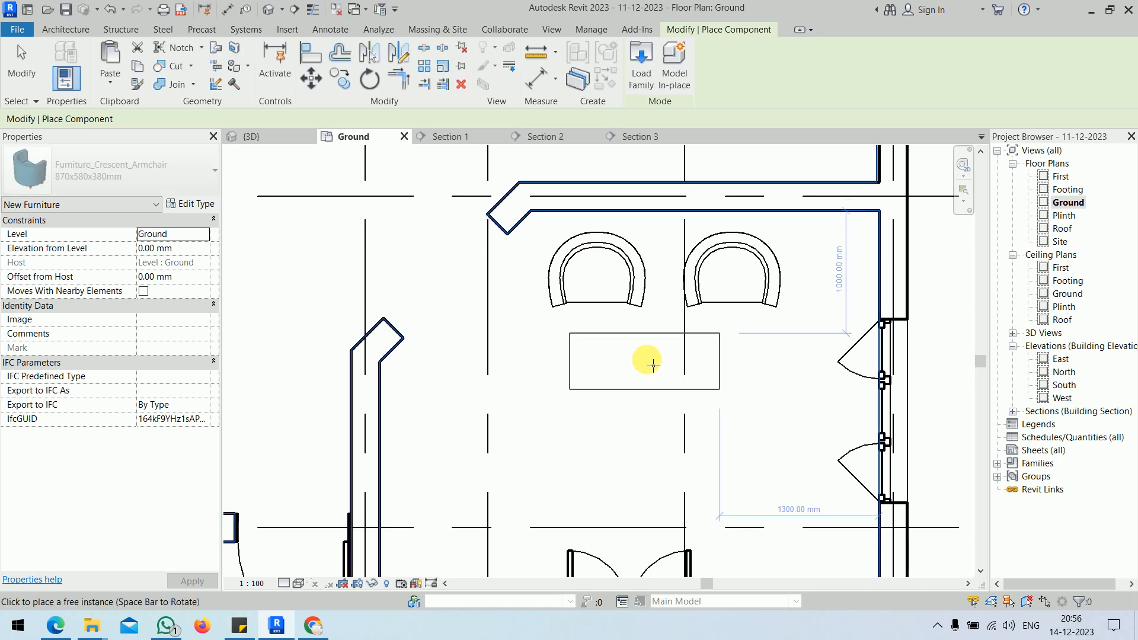
{"action": "left_click", "coordinate": [652, 365]}
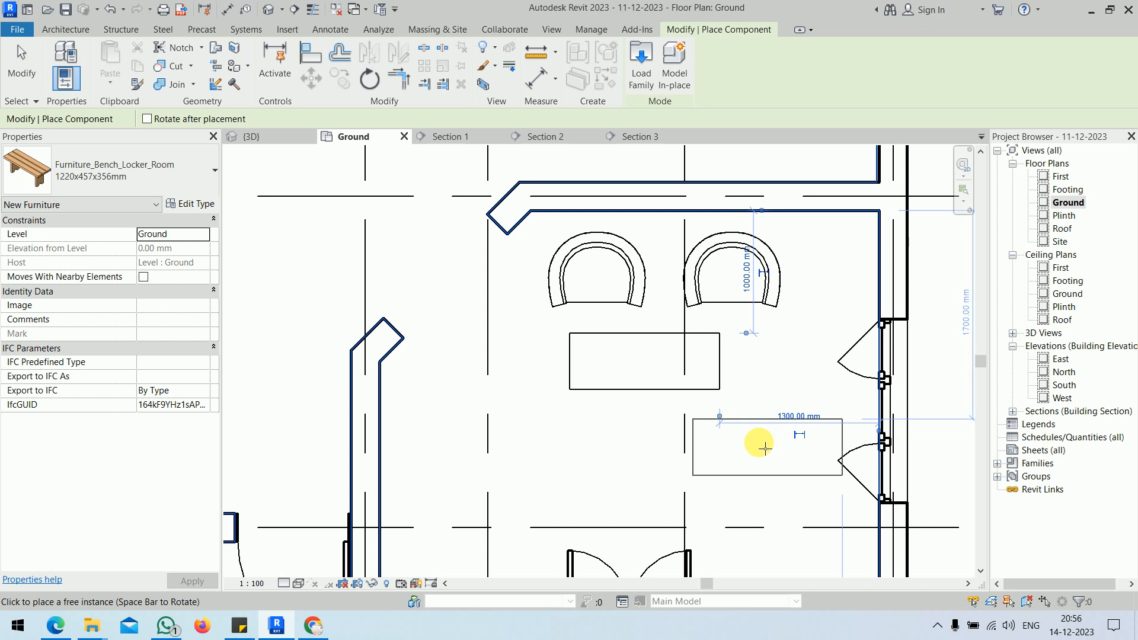
{"action": "key", "text": "Escape"}
{"action": "key", "text": "Escape"}
- Change the bench in front of the armchairs to the 1525x457x457mm type
{"action": "left_click", "coordinate": [584, 333]}
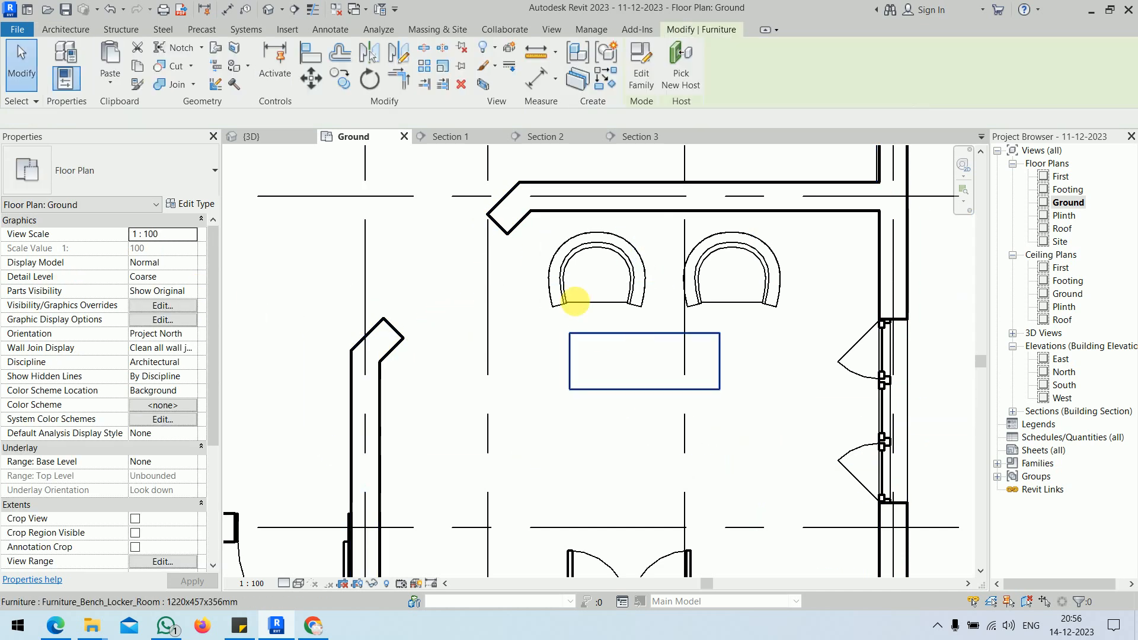
{"action": "left_click", "coordinate": [119, 170]}
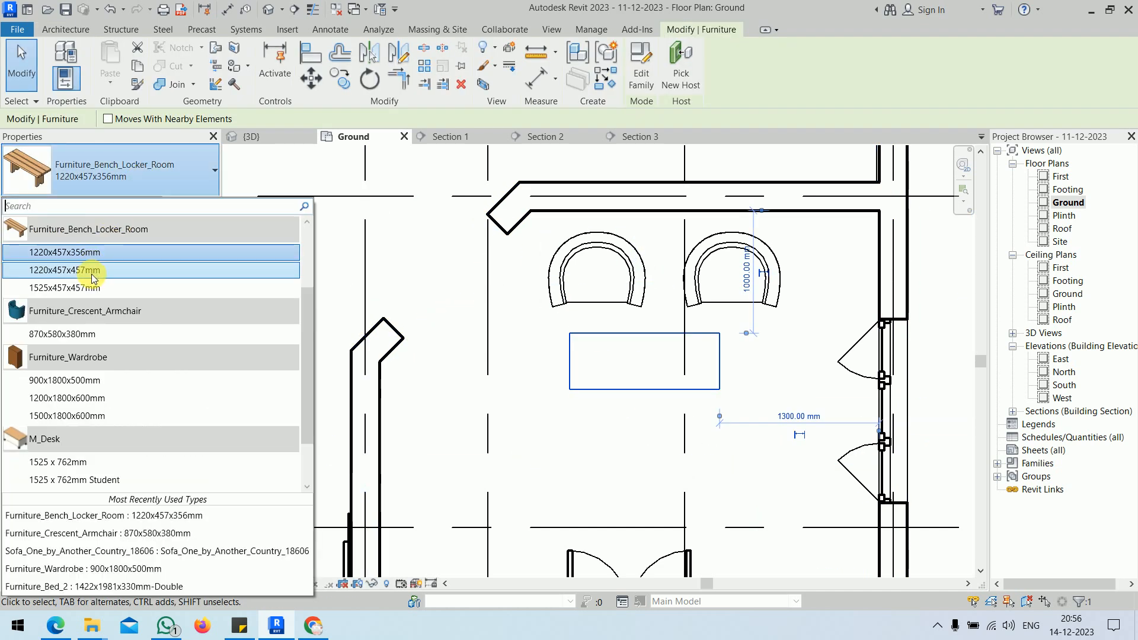
{"action": "left_click", "coordinate": [89, 287]}
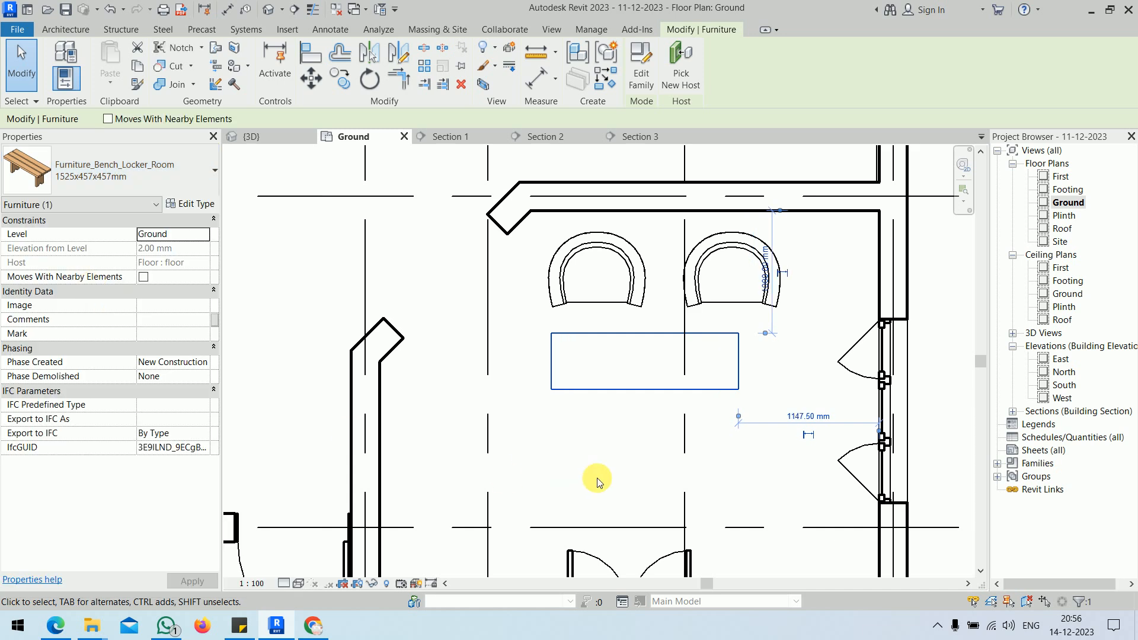
- Nudge the living room armchair nearer the windows closer to its neighbour, to about 1440 mm from the window wall
{"action": "scroll", "coordinate": [794, 462], "scroll_direction": "up", "scroll_amount": 2}
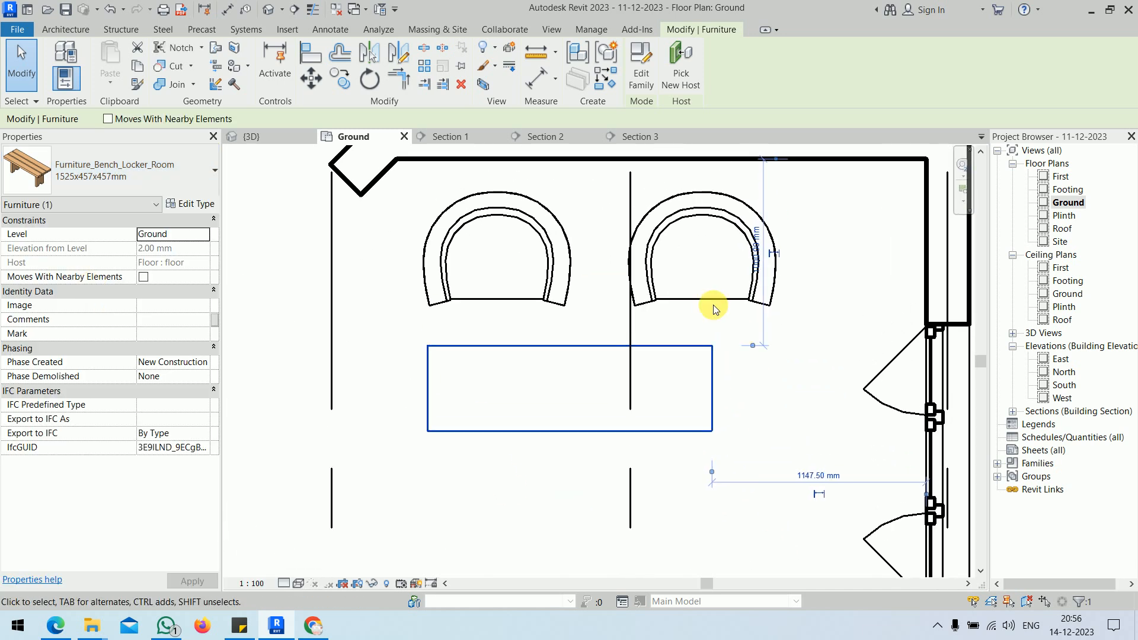
{"action": "left_click", "coordinate": [659, 241]}
{"action": "key", "text": "Left"}
{"action": "key", "text": "Left"}
{"action": "key", "text": "Left"}
{"action": "key", "text": "Left"}
{"action": "key", "text": "Left"}
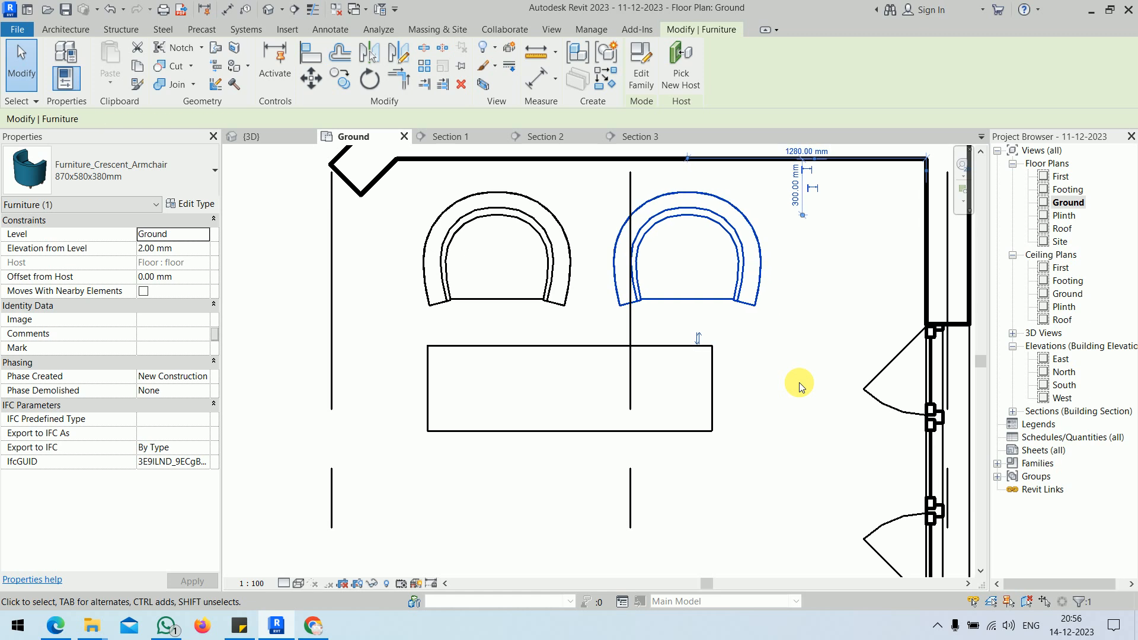
{"action": "key", "text": "Left"}
{"action": "key", "text": "Left"}
{"action": "key", "text": "Left"}
{"action": "key", "text": "Left"}
{"action": "key", "text": "Left"}
{"action": "key", "text": "Left"}
{"action": "key", "text": "Left"}
{"action": "key", "text": "Left"}
{"action": "key", "text": "Left"}
{"action": "key", "text": "Left"}
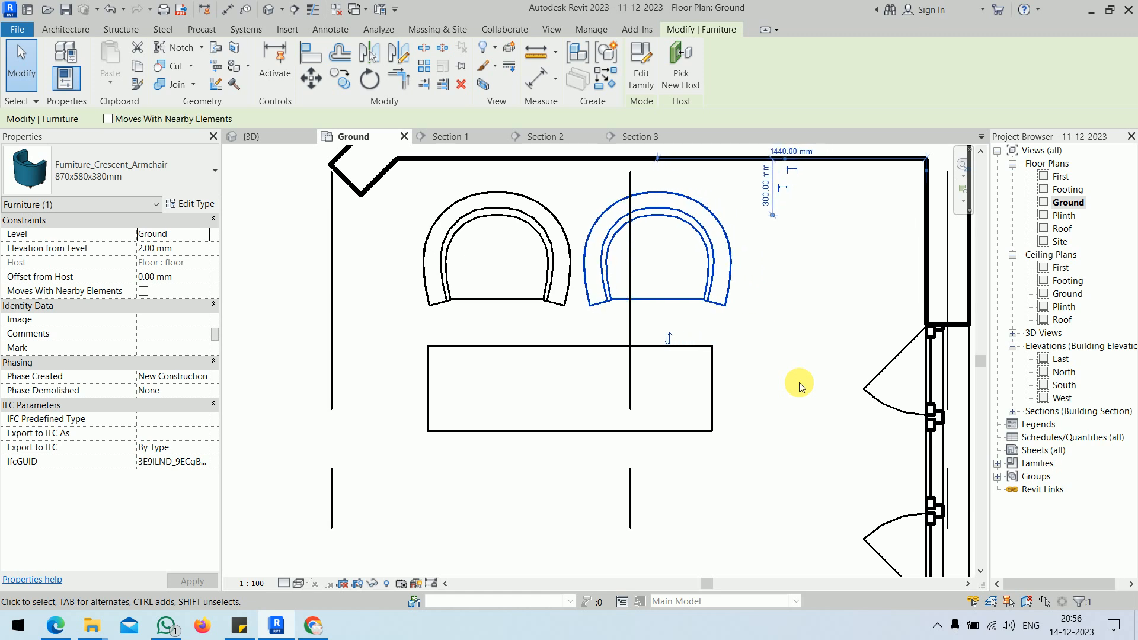
{"action": "left_click", "coordinate": [803, 355]}
{"action": "scroll", "coordinate": [804, 354], "scroll_direction": "down", "scroll_amount": 2}
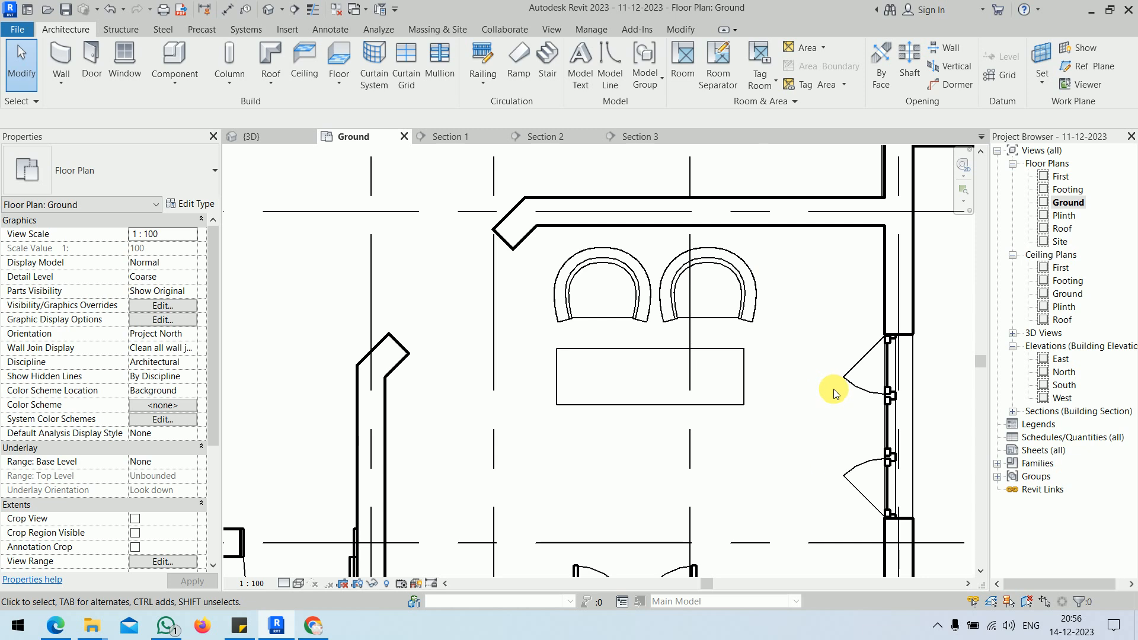
{"action": "scroll", "coordinate": [812, 389], "scroll_direction": "down", "scroll_amount": 5}
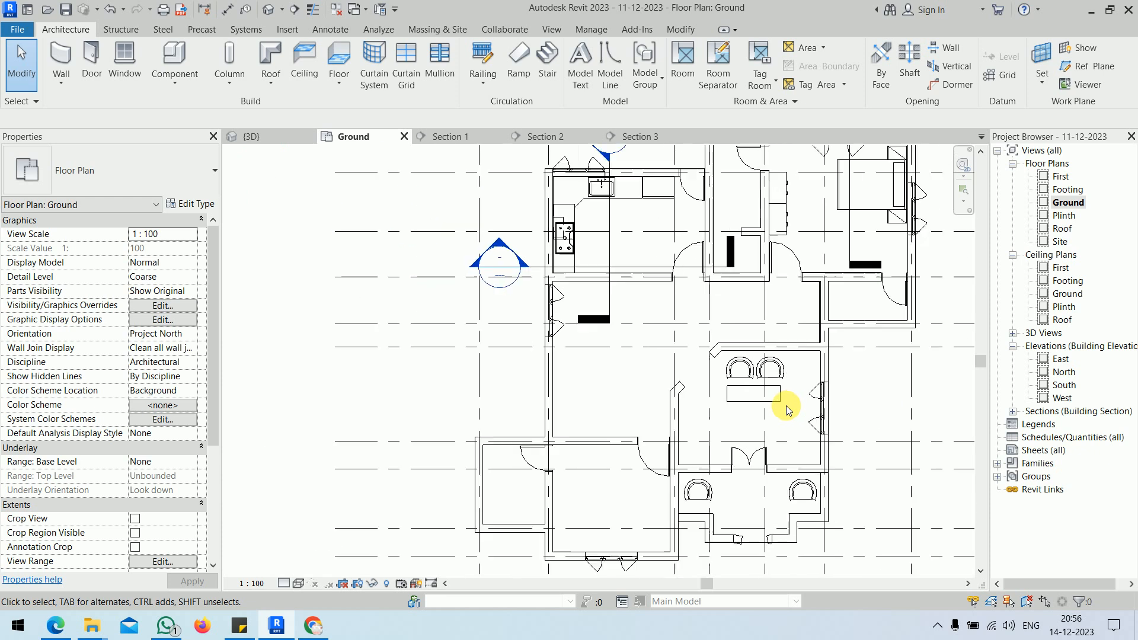